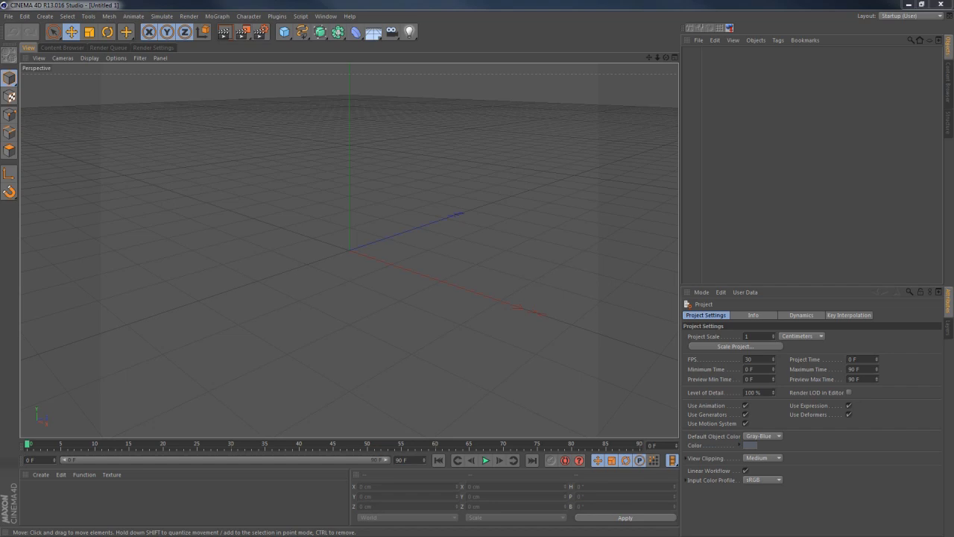
Play the finished skull animation clip for reference, pause it and close the video player.
left_click_drag(0, 88, 633, 75)
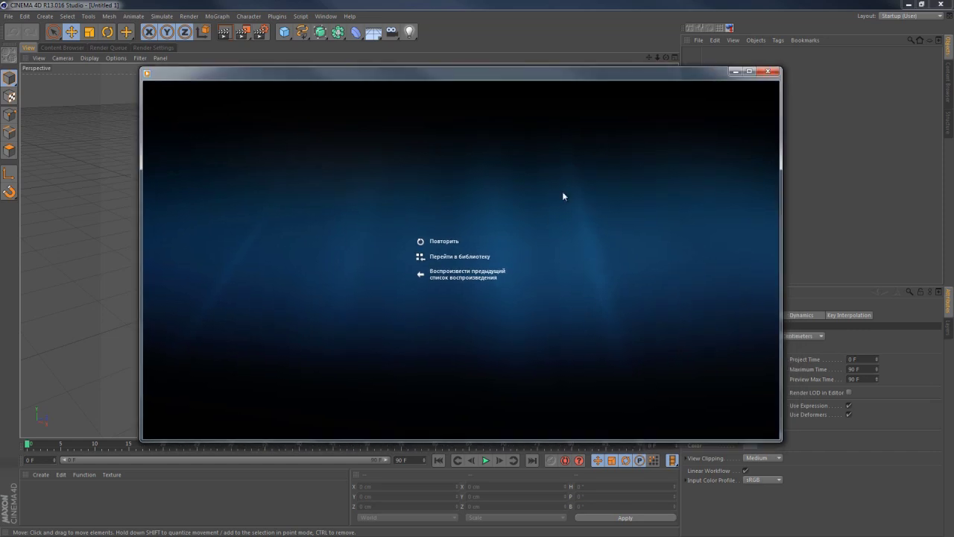
left_click(462, 425)
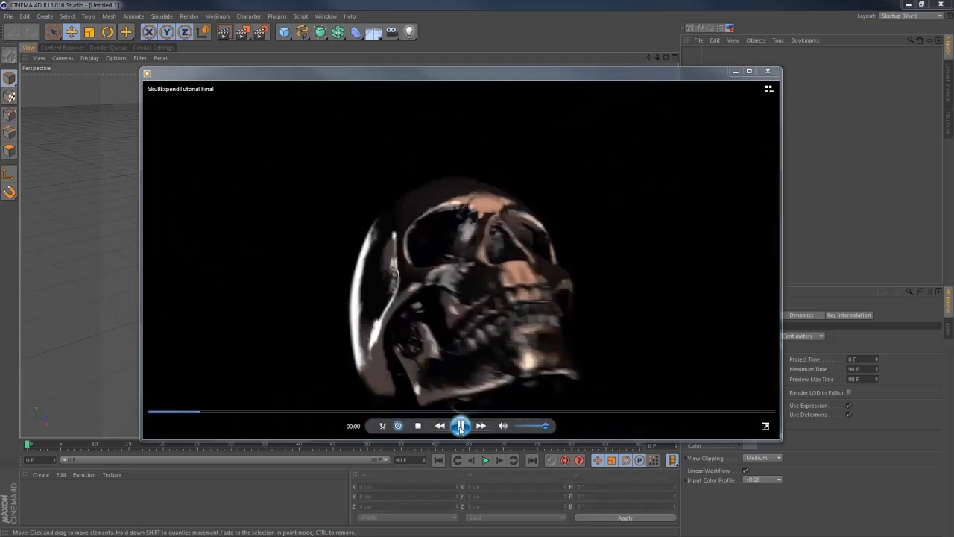
left_click(460, 426)
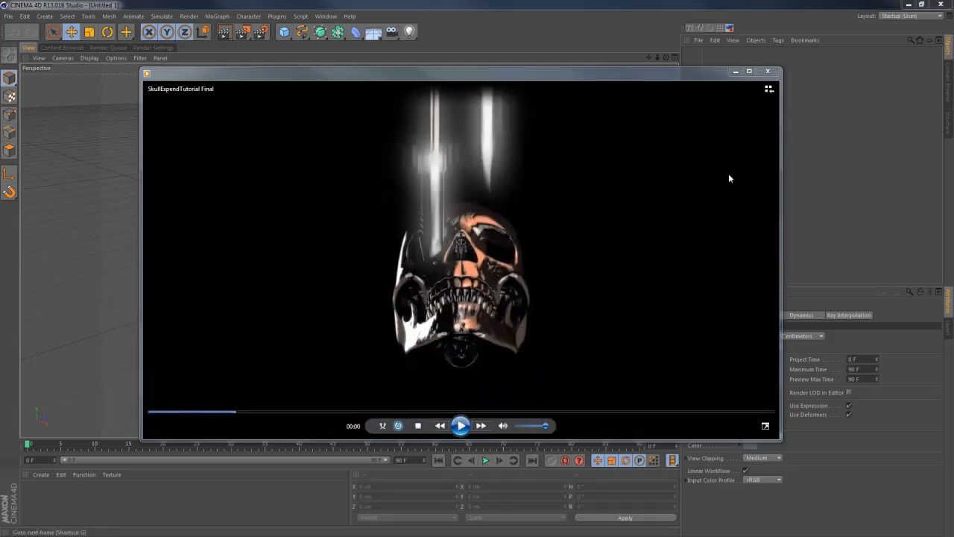
left_click(768, 73)
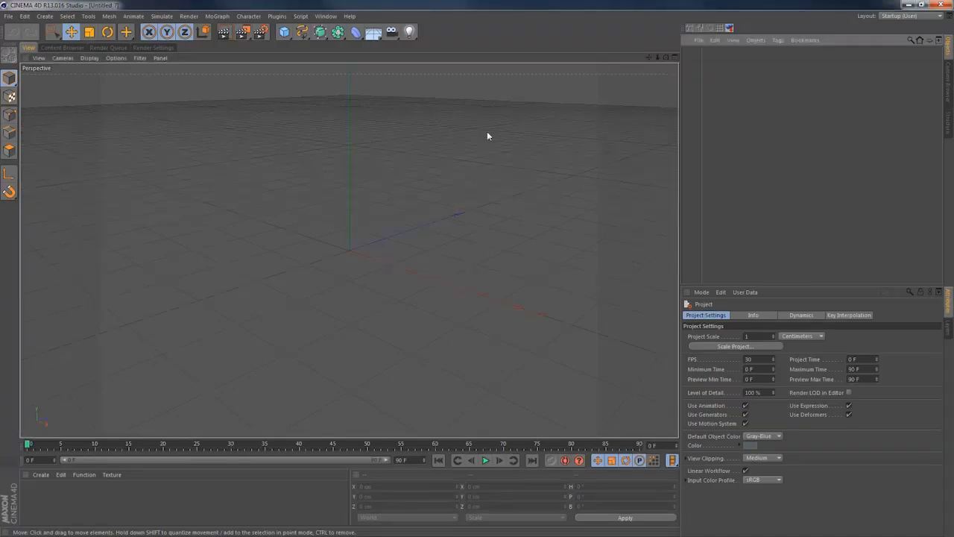
Set the render output size to 1280 x 720 pixels and return to the viewport.
key("ctrl+b")
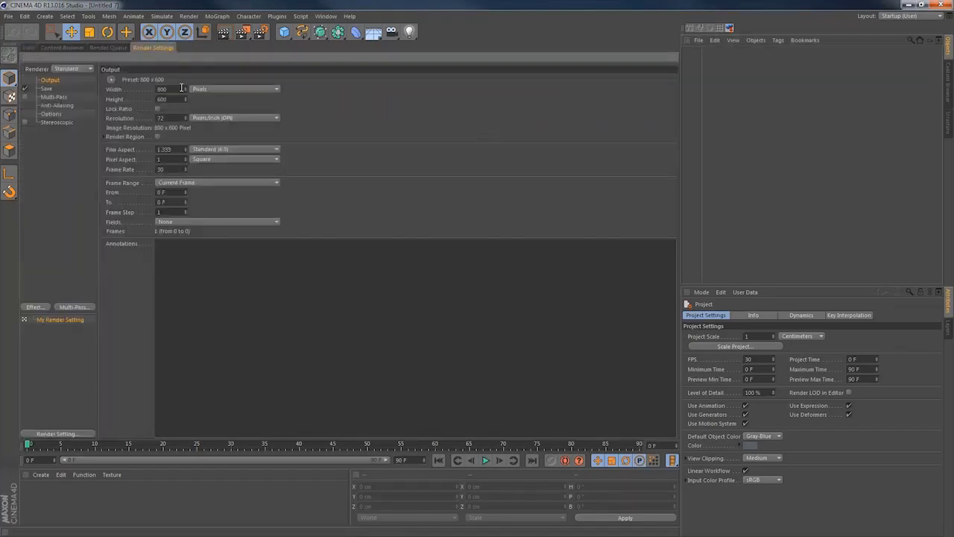
type("1280")
key("Tab")
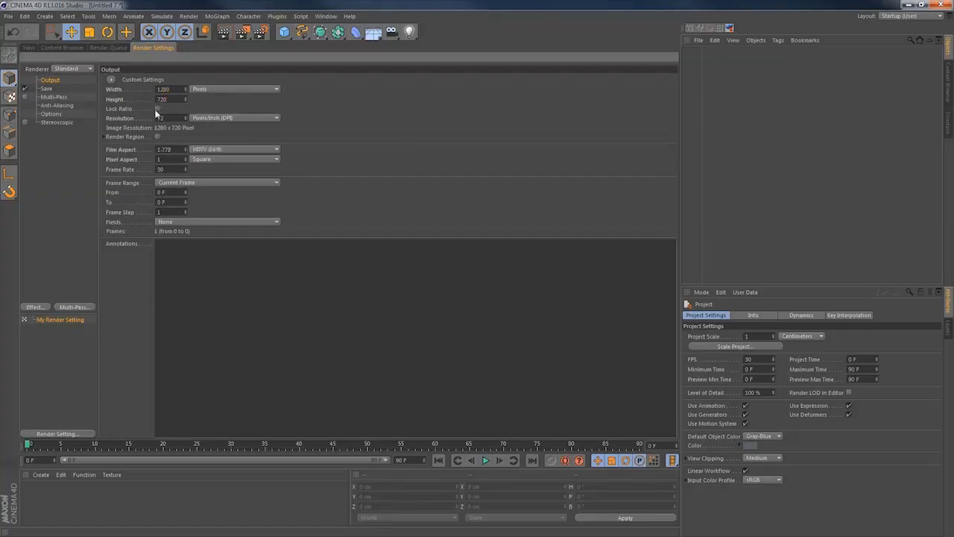
left_click(33, 48)
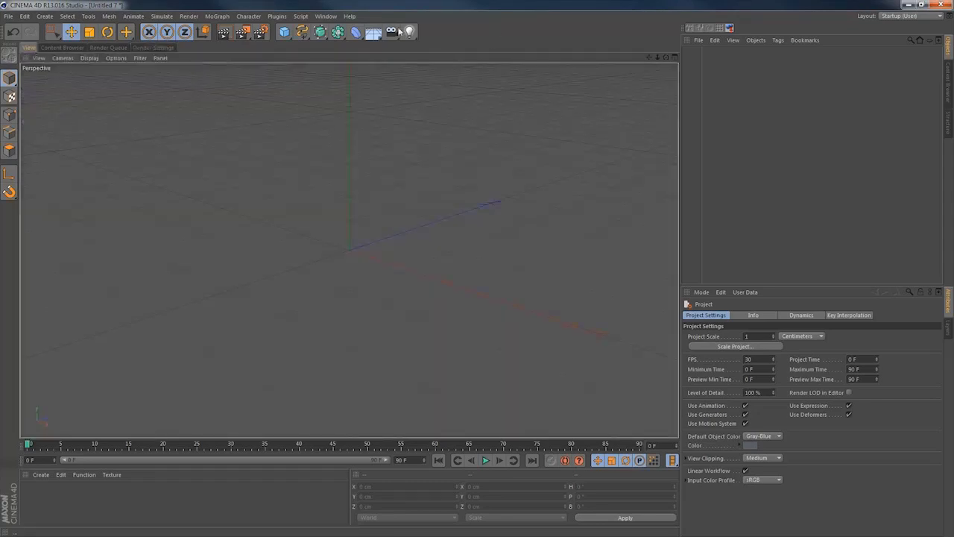
Add a cube and reshape it into a flat slab about 640 cm long, 21.5 cm high and 124.5 cm deep.
left_click(284, 31)
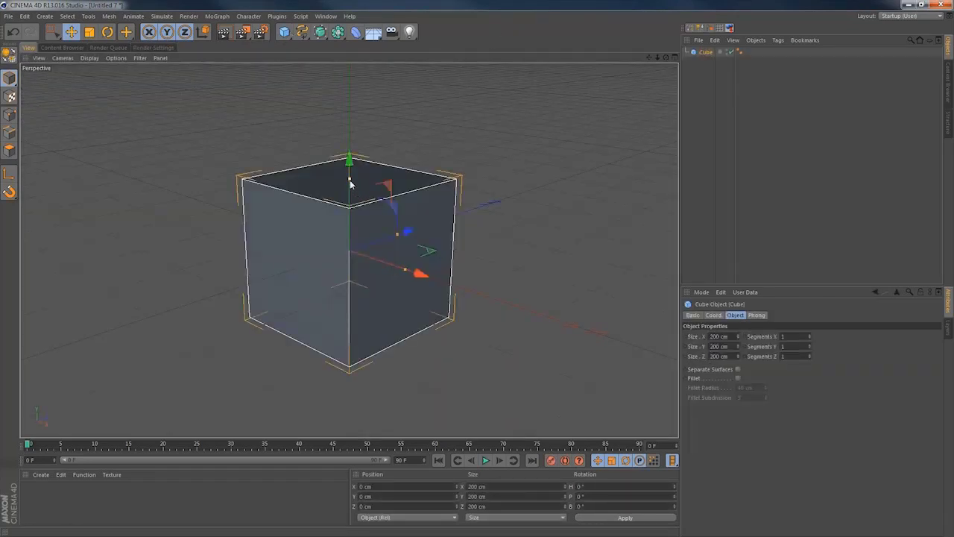
left_click_drag(351, 181, 349, 246)
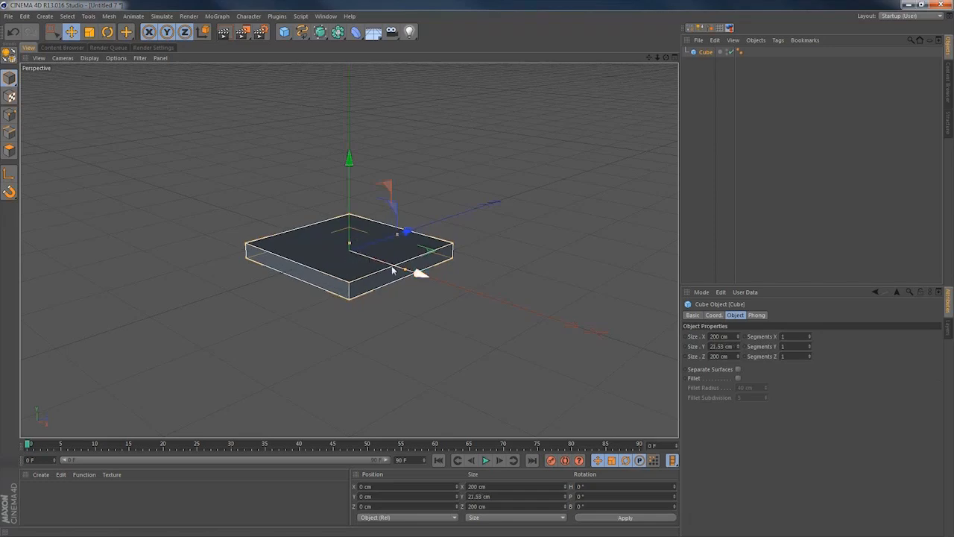
left_click_drag(405, 270, 587, 335)
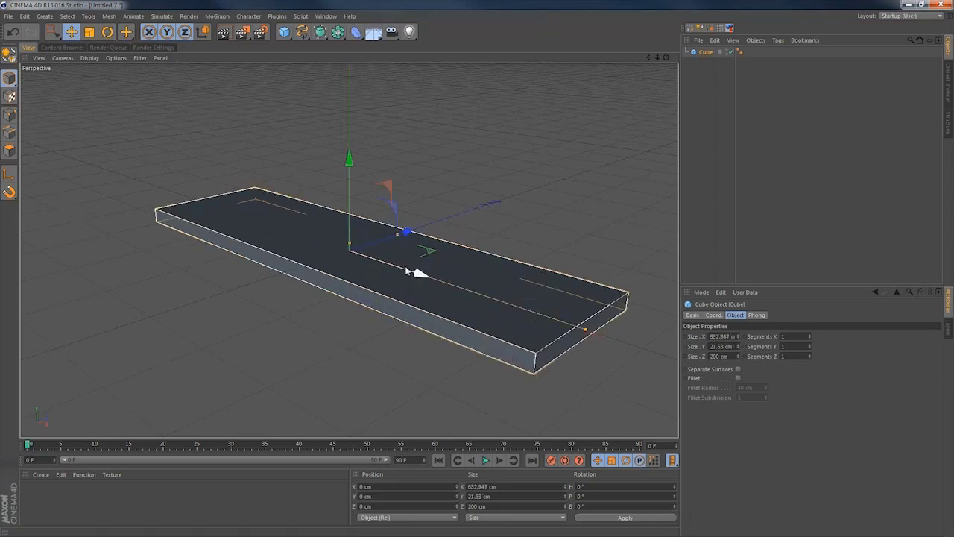
middle_click(469, 161)
key("F2")
left_click_drag(351, 187, 347, 214)
left_click_drag(569, 254, 555, 259)
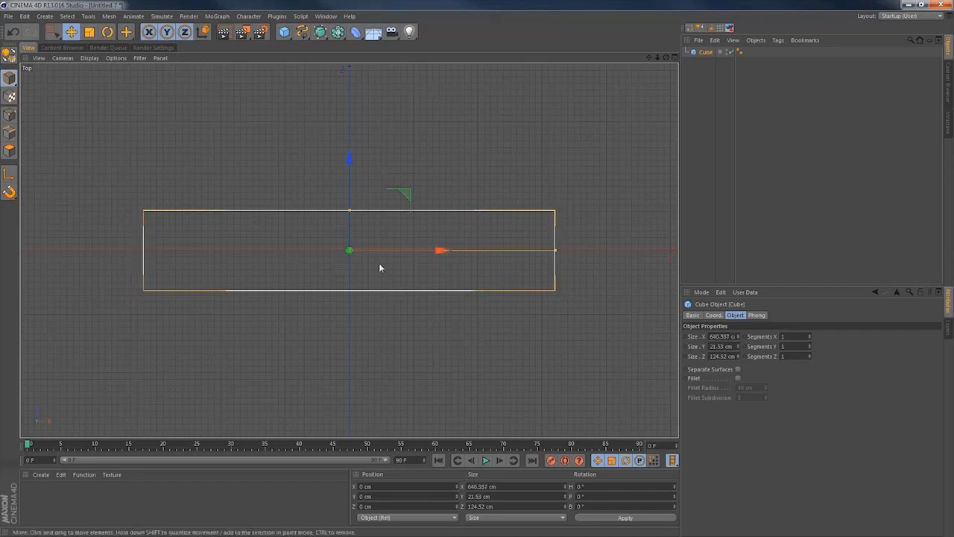
Thin the slab to a height of about 16.7 cm.
middle_click(418, 211)
middle_click(129, 158)
left_click_drag(312, 245, 533, 228, "alt")
left_click_drag(311, 240, 310, 243)
middle_click(310, 242)
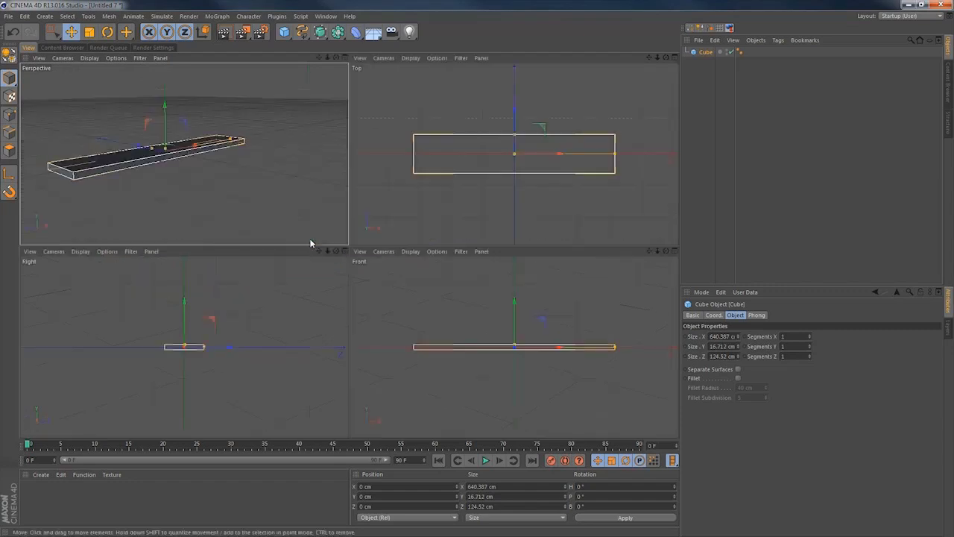
Convert the slab to an editable polygon object and make a lengthwise loop cut close to its centre line.
middle_click(485, 176)
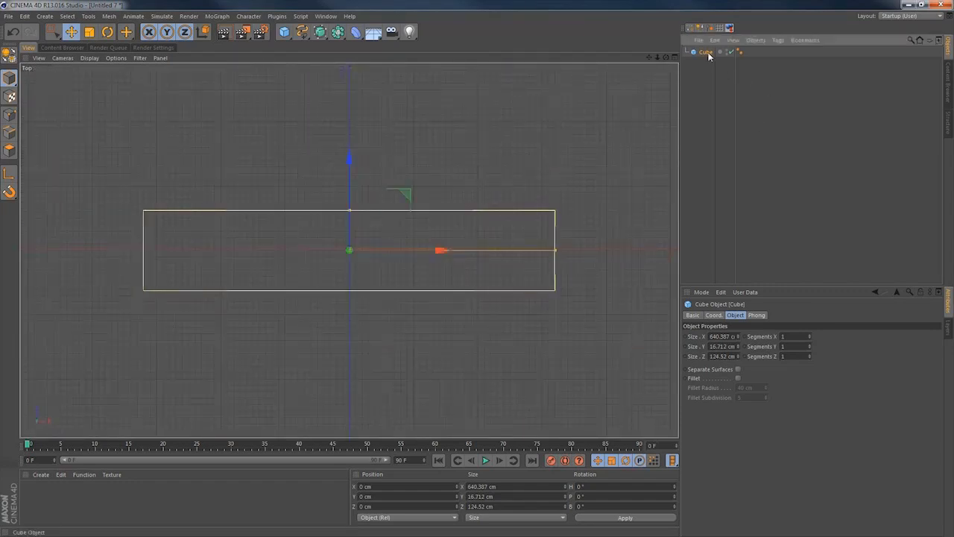
key("c")
left_click(10, 151)
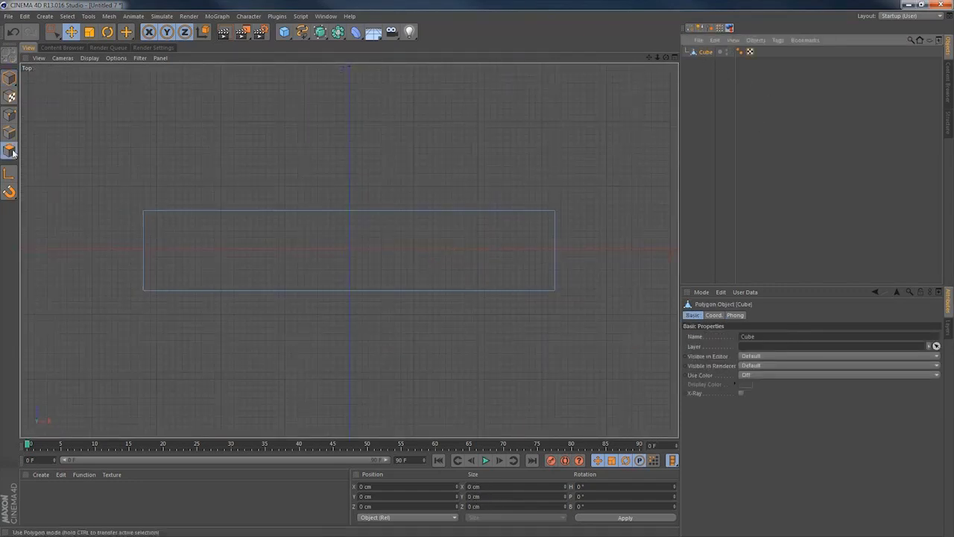
key("k")
left_click(715, 337)
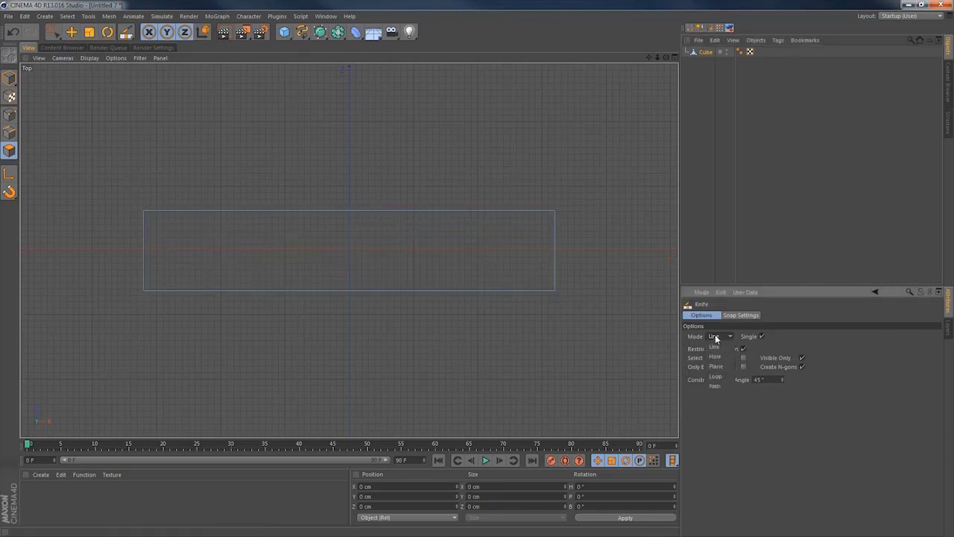
left_click(716, 376)
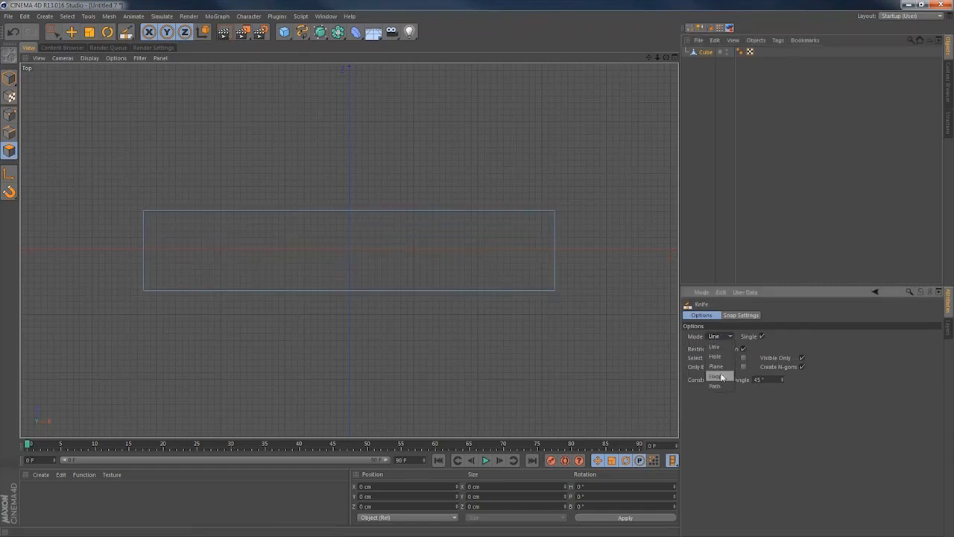
left_click(143, 254)
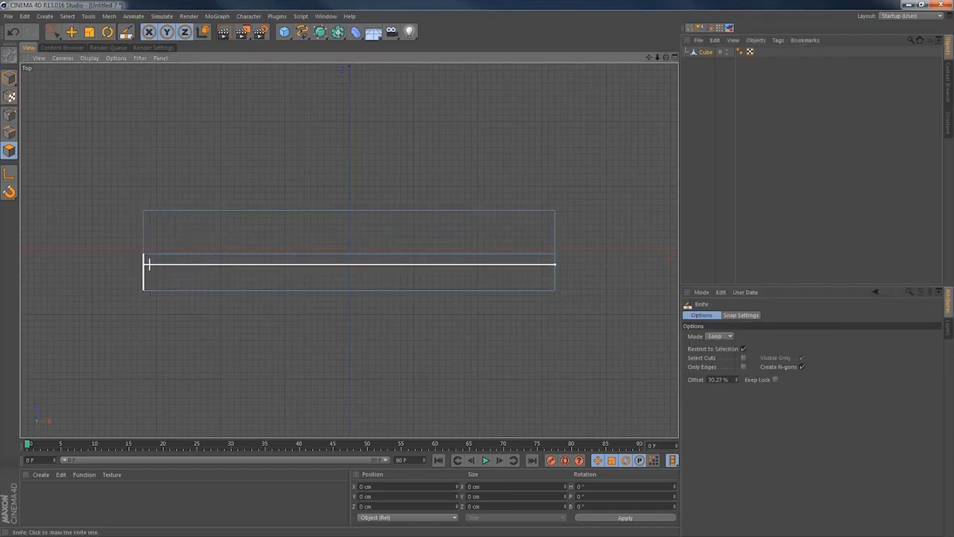
Slice the right half of the slab crosswise with the Knife in Plane mode, using 22 Y-Z cuts spaced 15 cm apart.
left_click(715, 336)
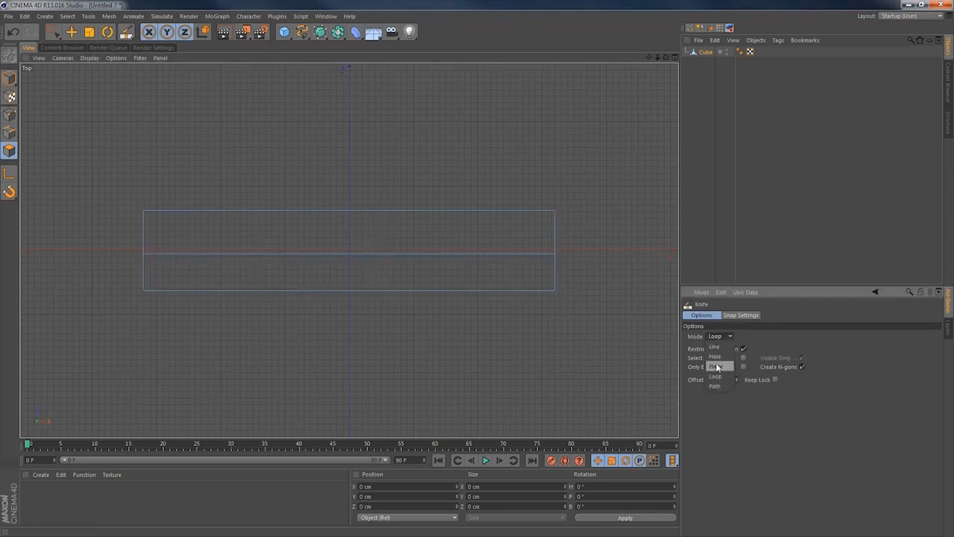
left_click(717, 366)
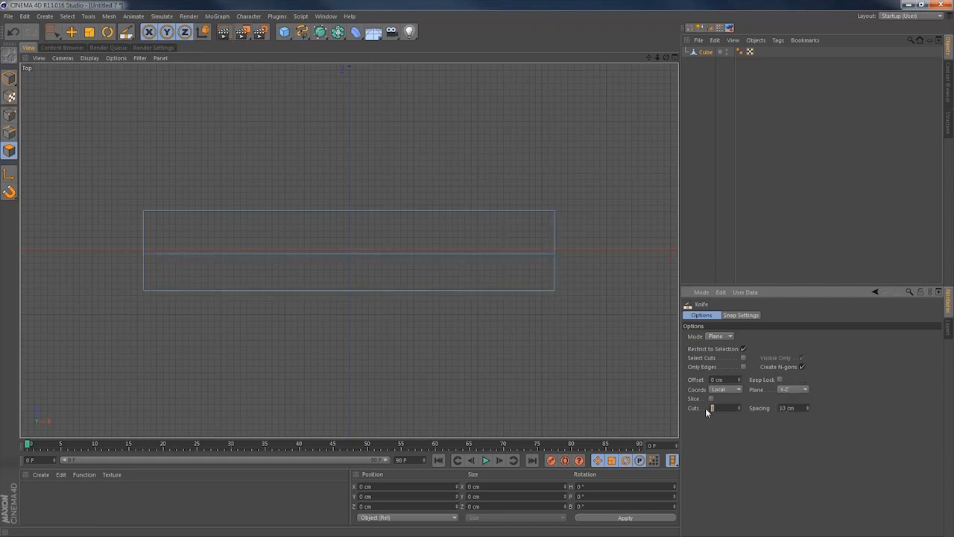
type("20")
key("Return")
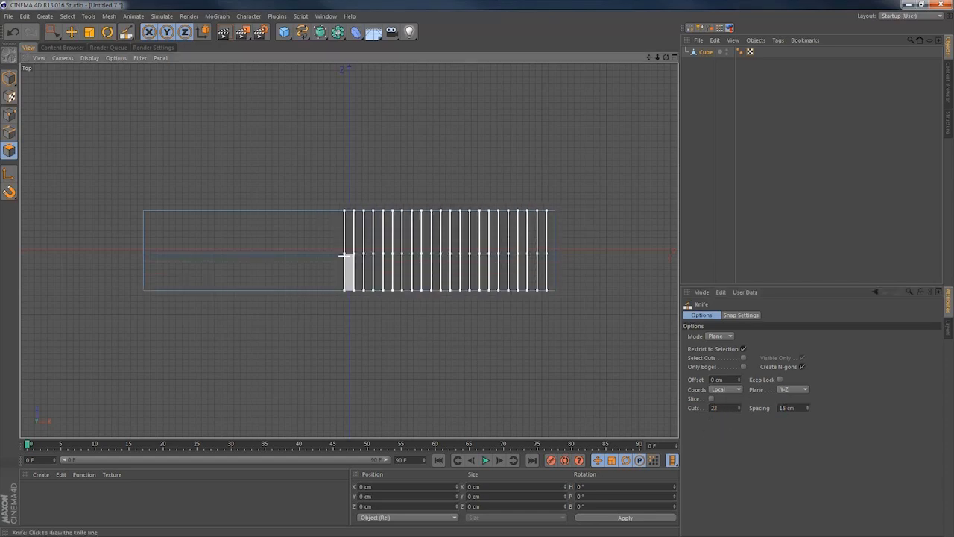
left_click(345, 270)
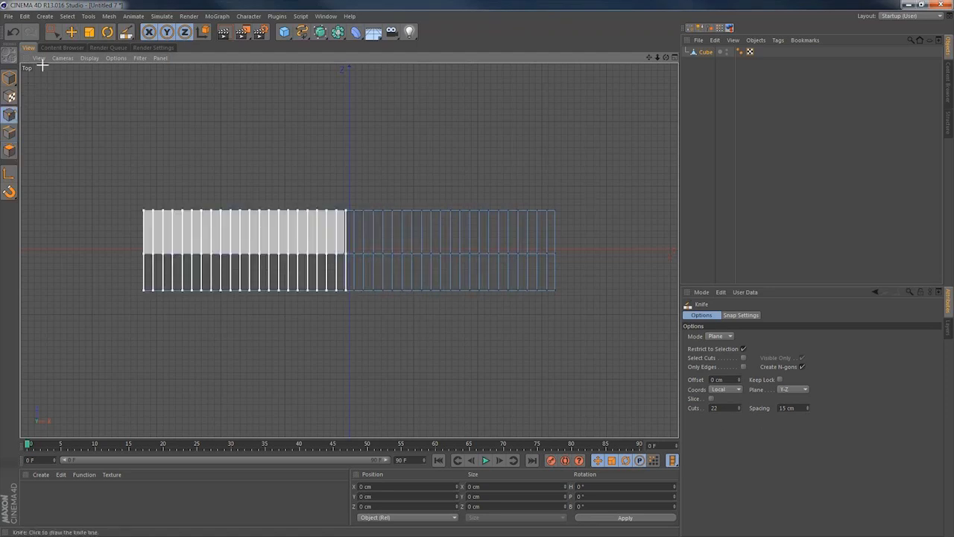
Select every other point on the sliced half's upper edge, including hidden ones, and move them inward to Z about 34 cm to form teeth.
left_click(52, 31)
left_click(90, 60)
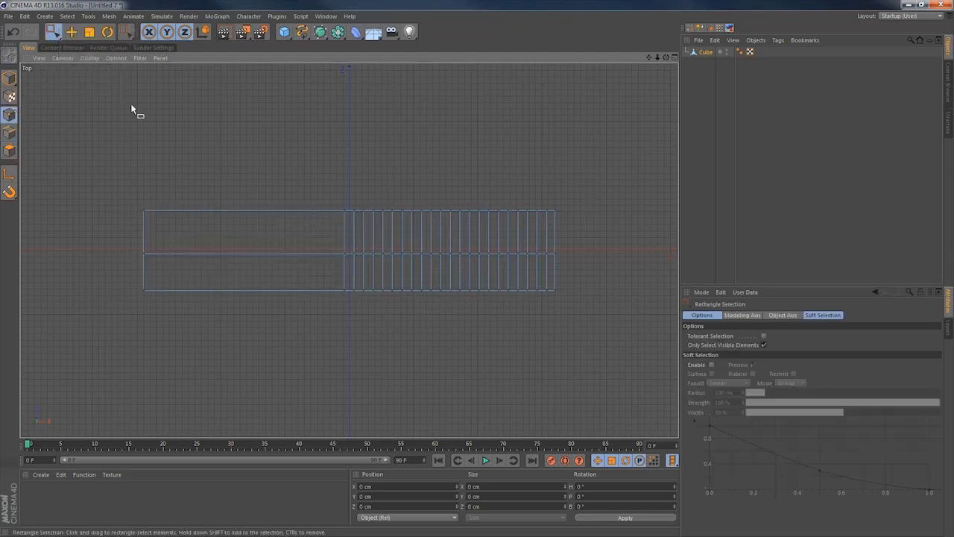
left_click(763, 345)
key("e")
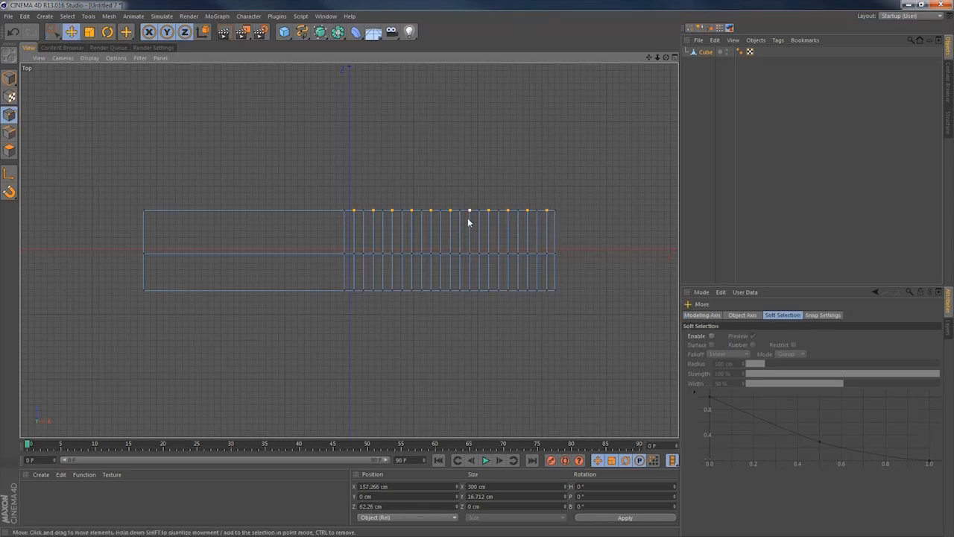
left_click_drag(451, 120, 451, 141)
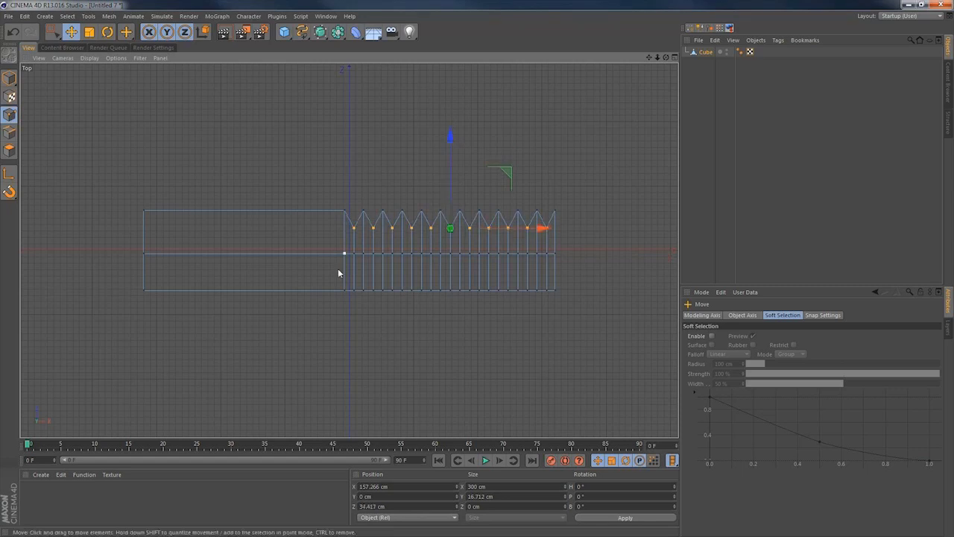
Taper the plain end of the blade by moving its corner points inward, bringing the lower corner to Z about -22 cm.
middle_click(337, 269)
middle_click(121, 169)
left_click_drag(291, 241, 209, 359, "alt")
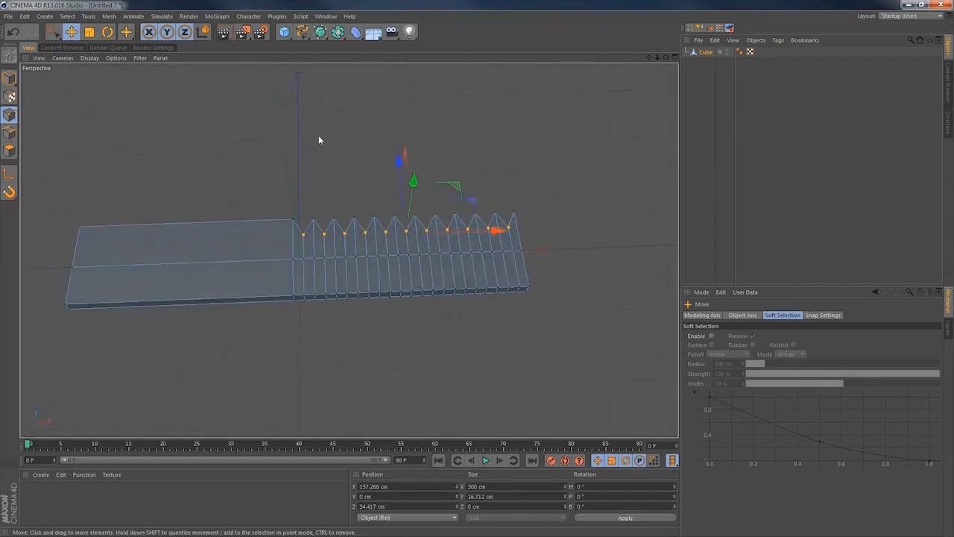
key("0")
left_click_drag(117, 252, 150, 240)
left_click_drag(222, 297, 241, 324)
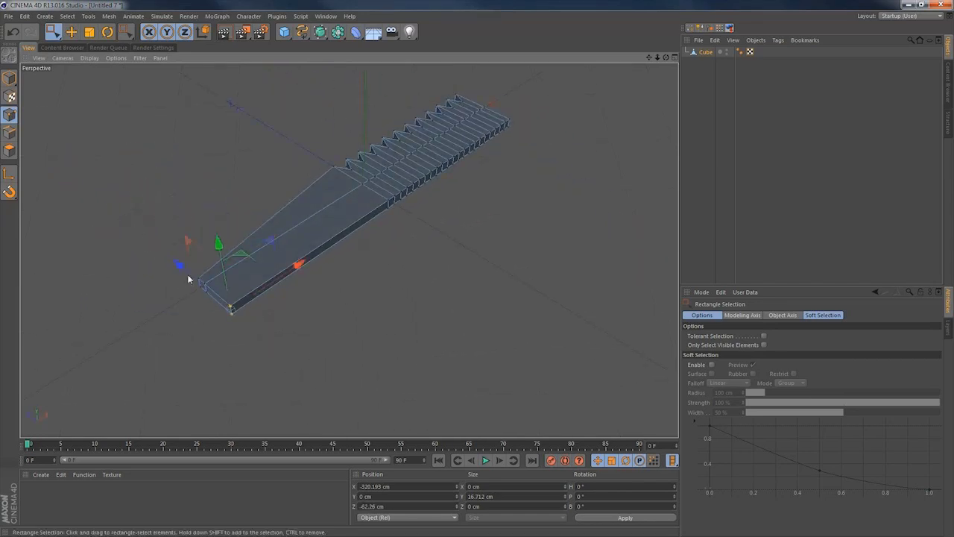
left_click_drag(176, 263, 158, 252)
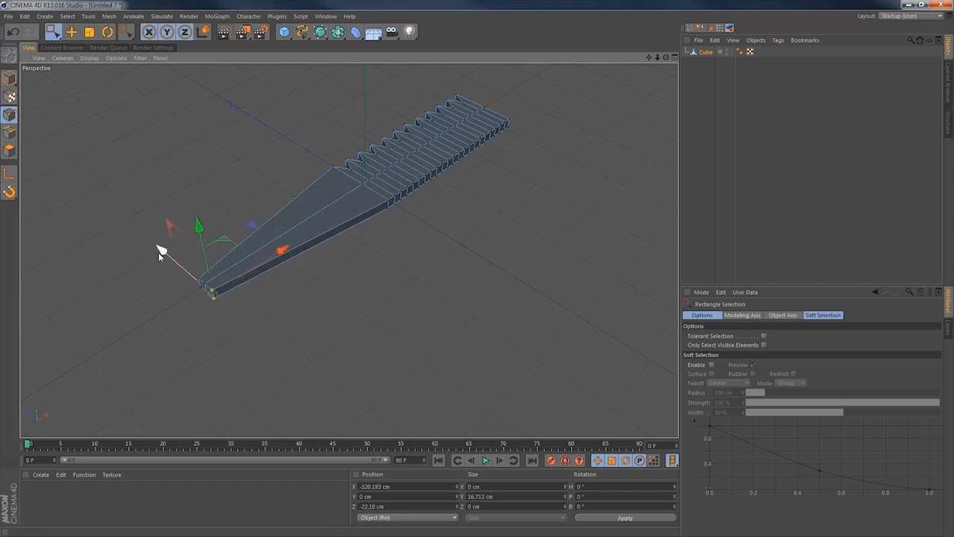
Add a crosswise loop cut on the tapered section right beside the first tooth.
middle_click_drag(393, 149, 259, 339, "alt")
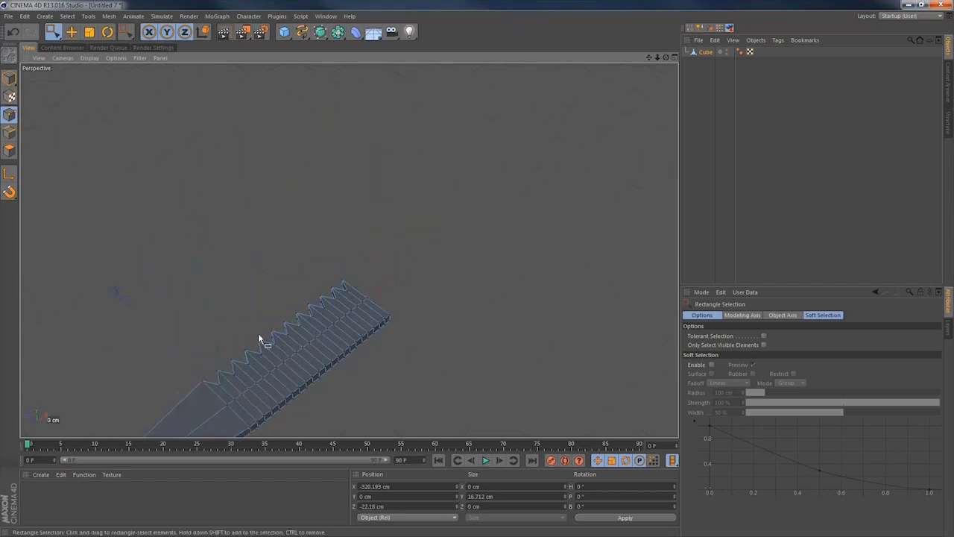
left_click_drag(238, 381, 163, 397, "alt")
key("k")
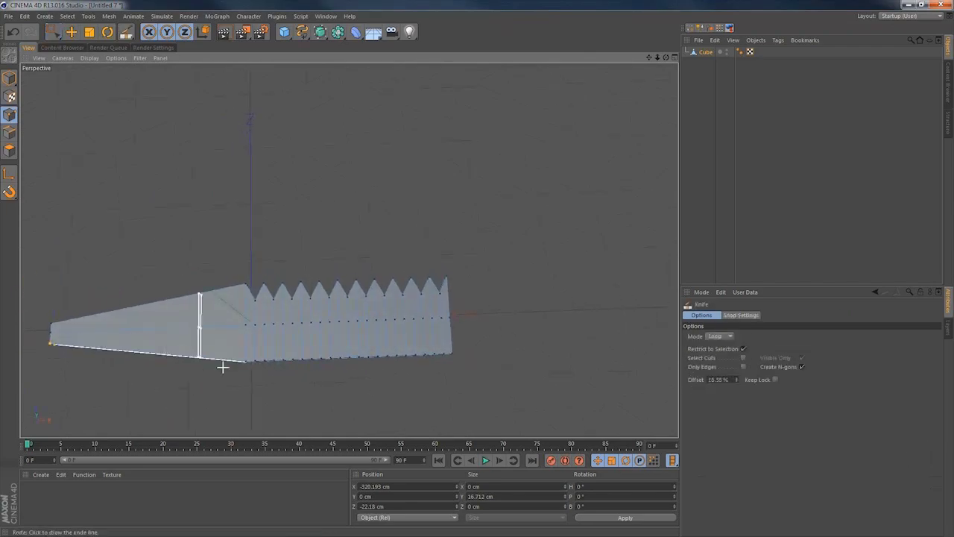
left_click_drag(279, 294, 326, 225, "alt")
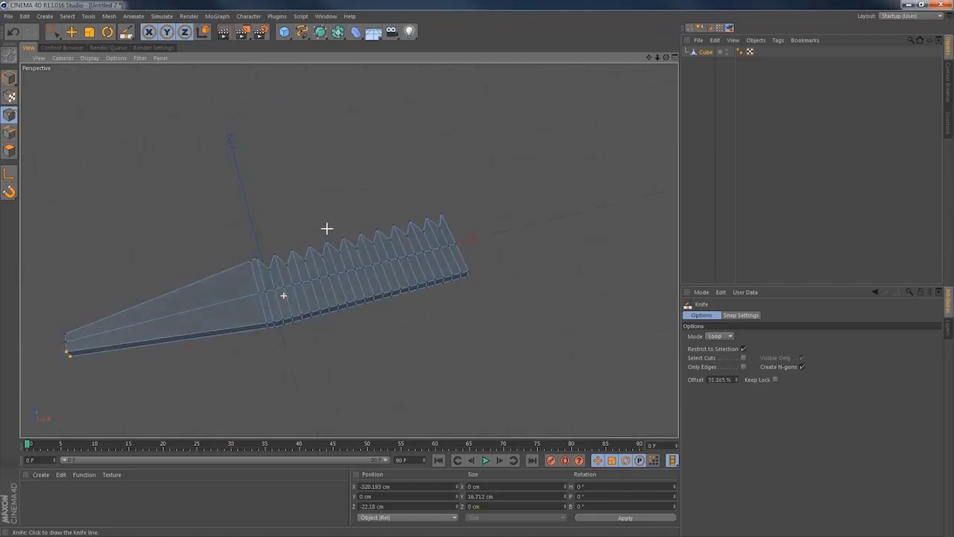
Add a HyperNURBS with the blade as its child and add loop cuts close to the blade's outer edges.
left_click(320, 33)
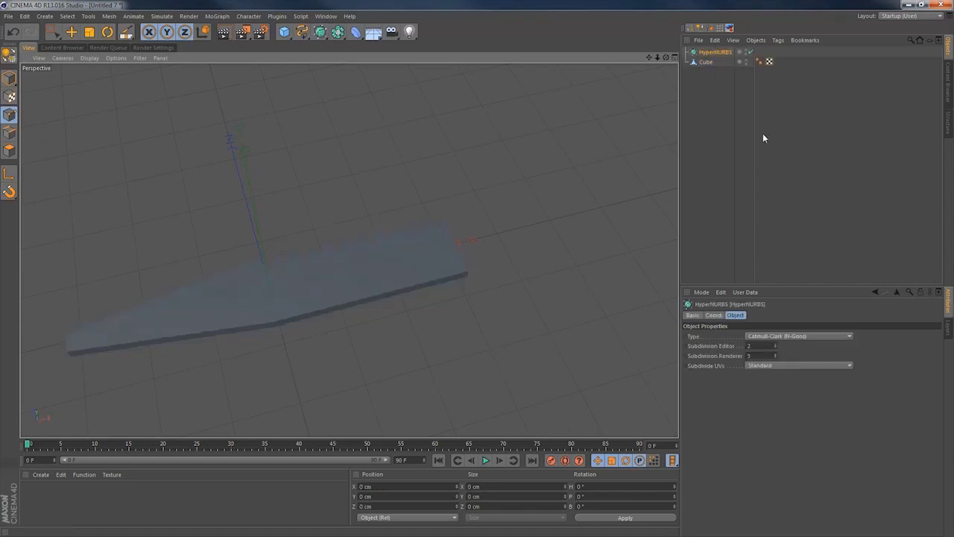
left_click(704, 63)
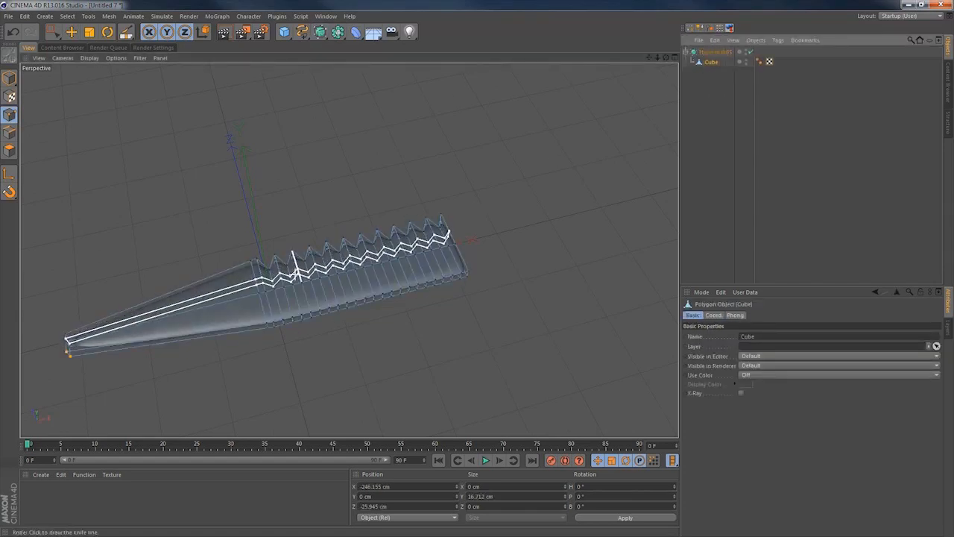
left_click_drag(285, 331, 359, 272, "alt")
mouse_move(359, 272)
right_mouse_down("alt")
mouse_move(372, 268)
mouse_move(363, 271)
right_mouse_up("alt")
middle_click_drag(320, 267, 651, 259, "alt")
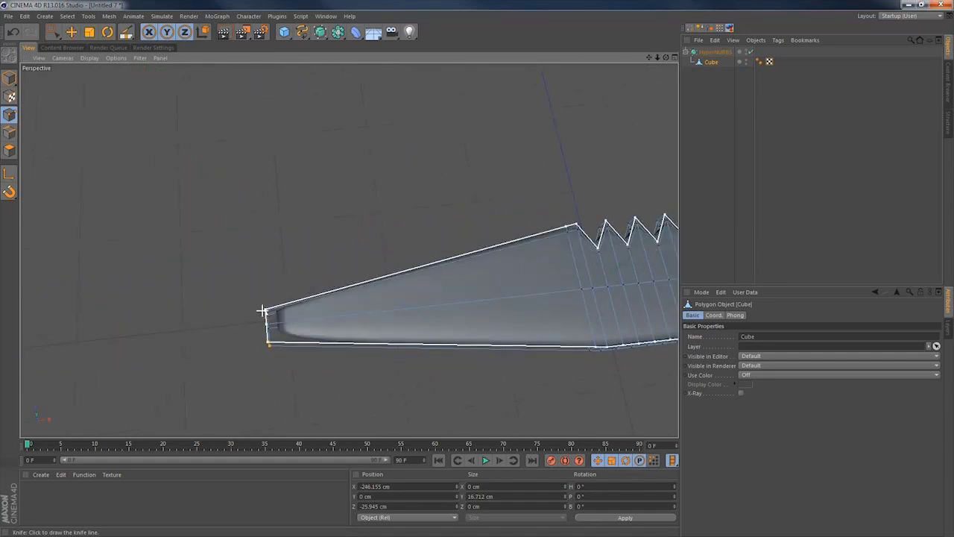
left_click_drag(494, 304, 457, 280, "alt")
Cut a straight lengthwise line through the whole toothed section just above the centre line, using the Knife in Line mode on hidden faces too.
key("F2")
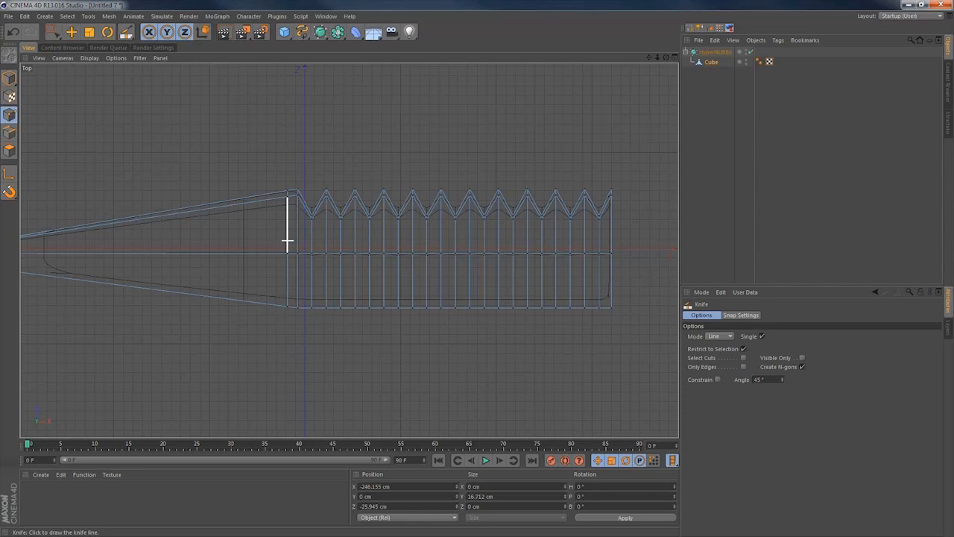
left_click_drag(460, 238, 612, 242)
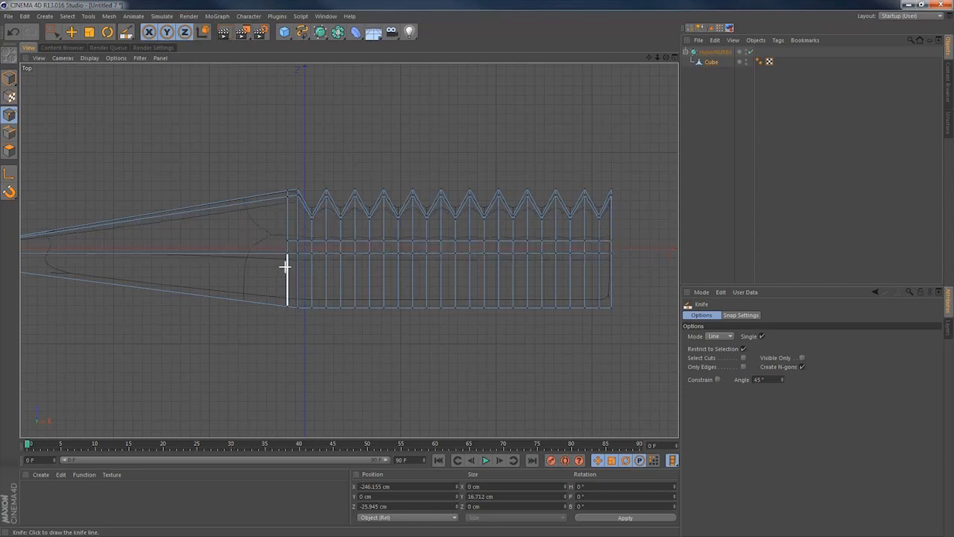
Cut a second straight lengthwise line through the toothed section below the centre line and turn off the HyperNURBS smoothing.
left_click_drag(287, 274, 611, 275)
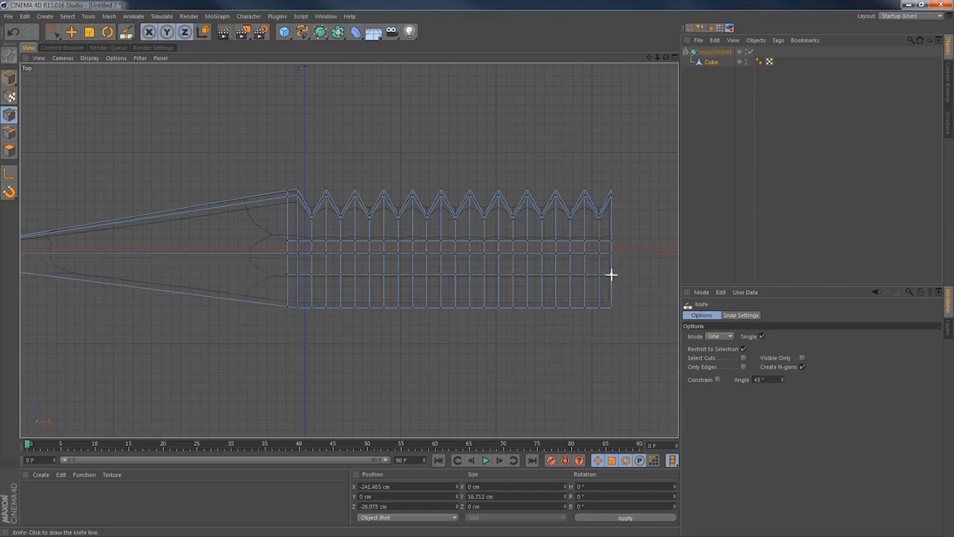
middle_click(356, 271)
middle_click(219, 186)
middle_click_drag(162, 285, 241, 277, "alt")
left_click_drag(278, 299, 340, 265, "alt")
left_click(750, 53)
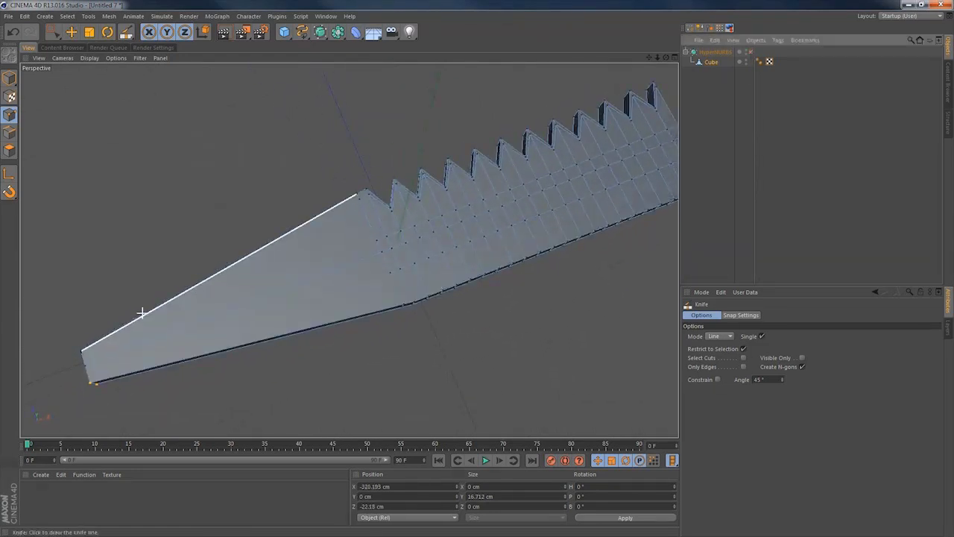
Move the points at the toothed-side corner of the narrow end inward along Z to about -2 cm.
left_click_drag(141, 313, 467, 185, "alt")
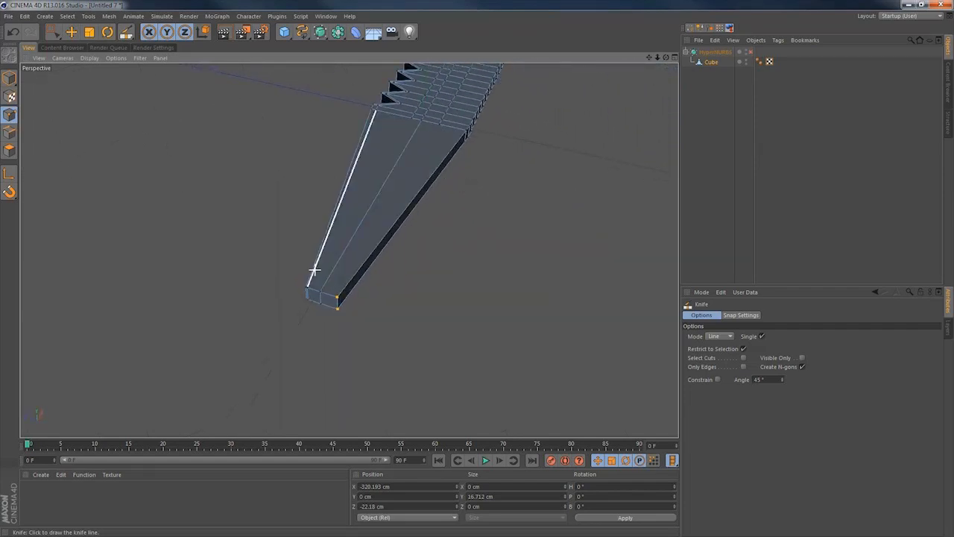
key("space")
left_click_drag(296, 275, 310, 305)
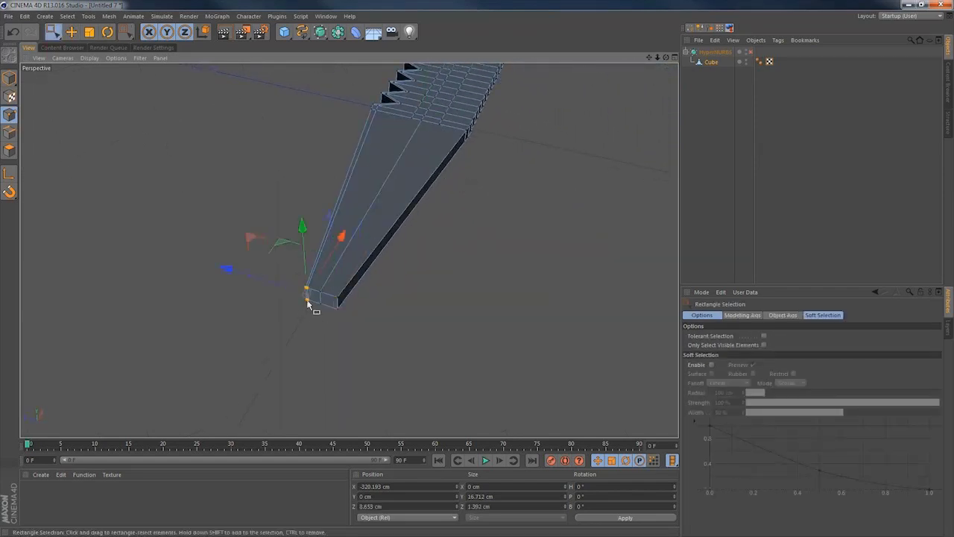
left_click_drag(225, 269, 237, 275)
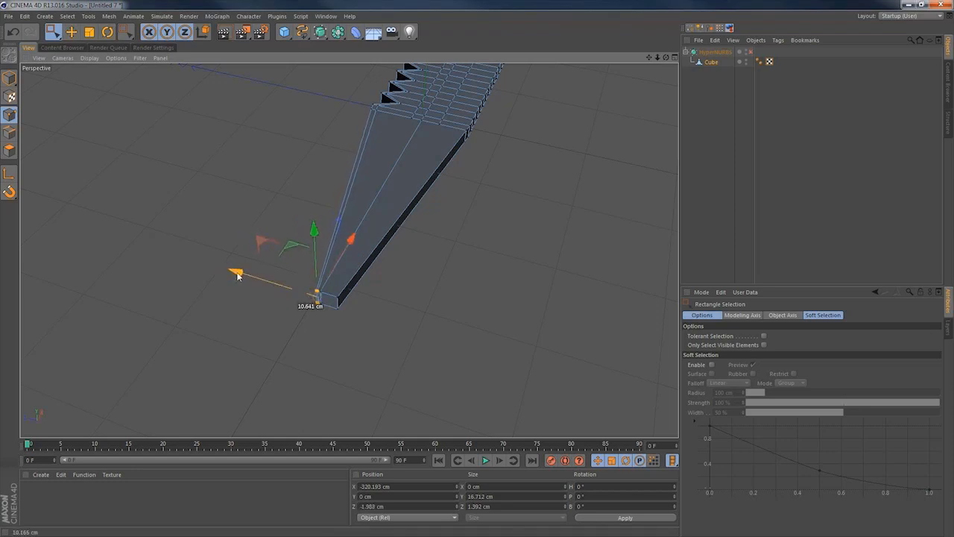
Select all points of the blade's narrow end and scale their thickness in Y down to about 5.7 cm.
left_click_drag(283, 274, 361, 339)
key("t")
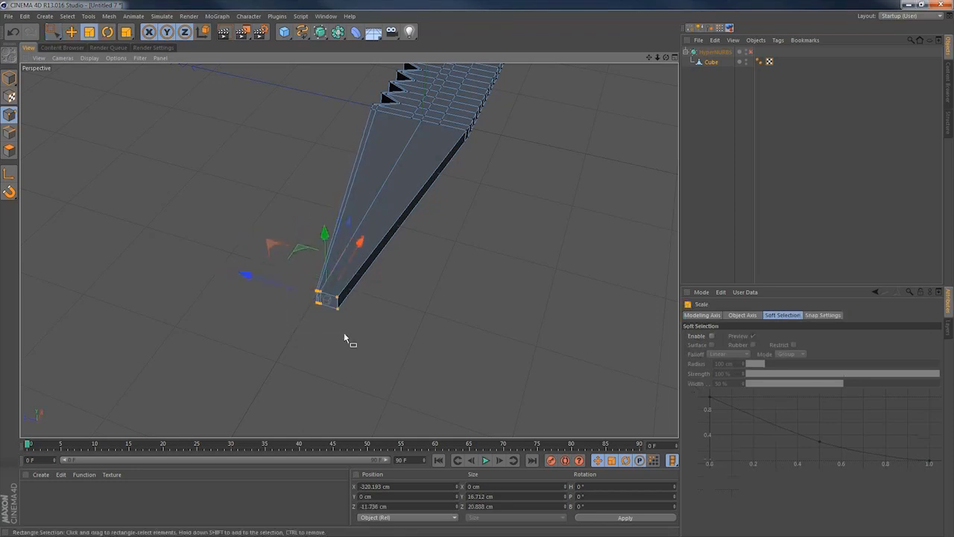
left_click_drag(326, 229, 324, 270)
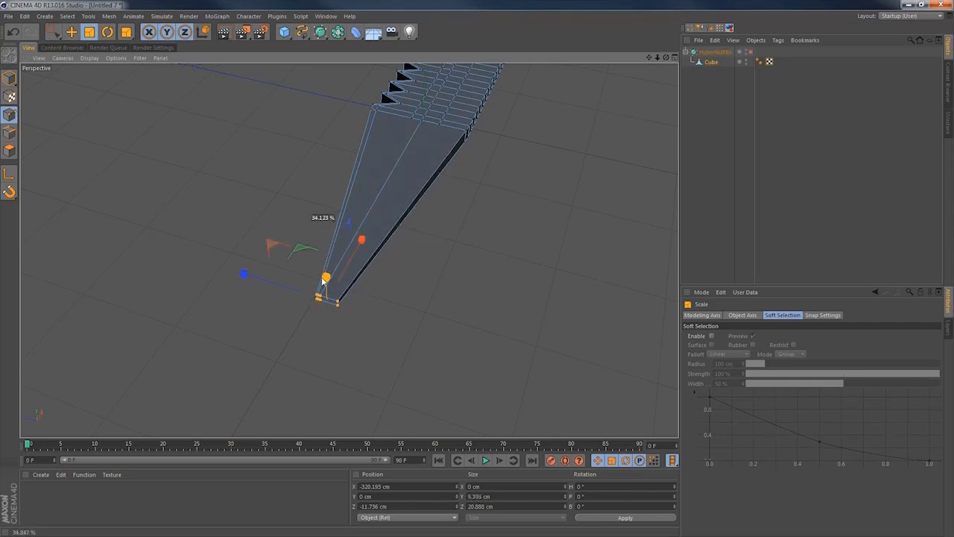
left_click_drag(322, 279, 323, 280)
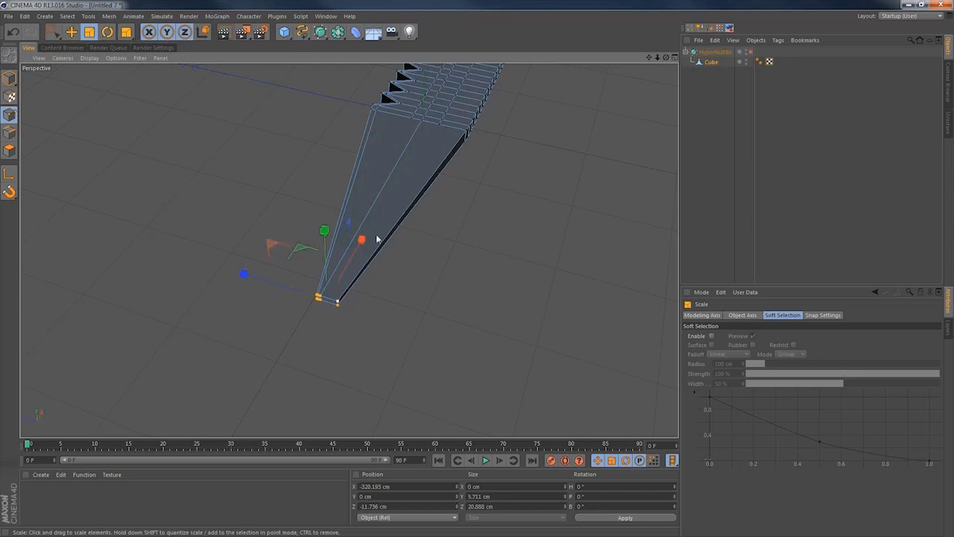
Select the points along the toothed section's straight outer edge and scale their thickness in Y down to about 4.2 cm.
left_click_drag(377, 238, 228, 189, "alt")
key("F2")
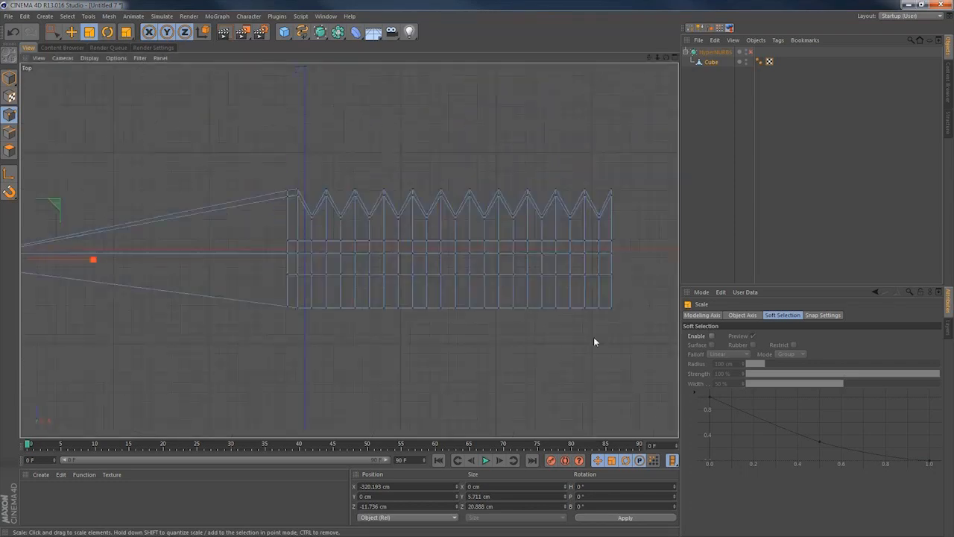
key("0")
left_click_drag(628, 330, 267, 293)
key("t")
middle_click(333, 295)
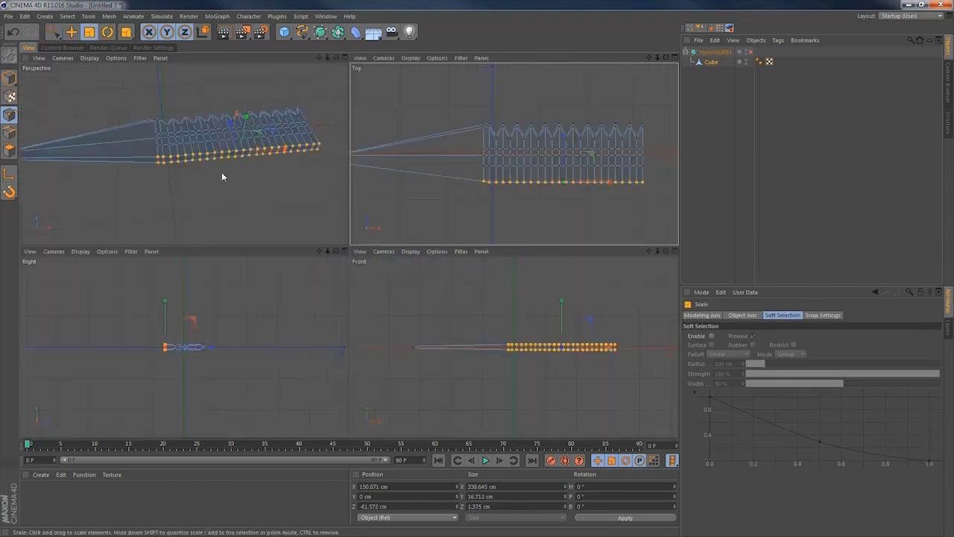
middle_click(223, 173)
left_click_drag(321, 223, 428, 195, "alt")
left_click_drag(452, 158, 444, 225)
Thin the narrow end's corner on the straight-edge side to about 3.1 cm in Y.
left_click_drag(234, 280, 281, 260, "alt")
middle_click_drag(281, 261, 471, 251, "alt")
left_click_drag(207, 345, 216, 414, "alt")
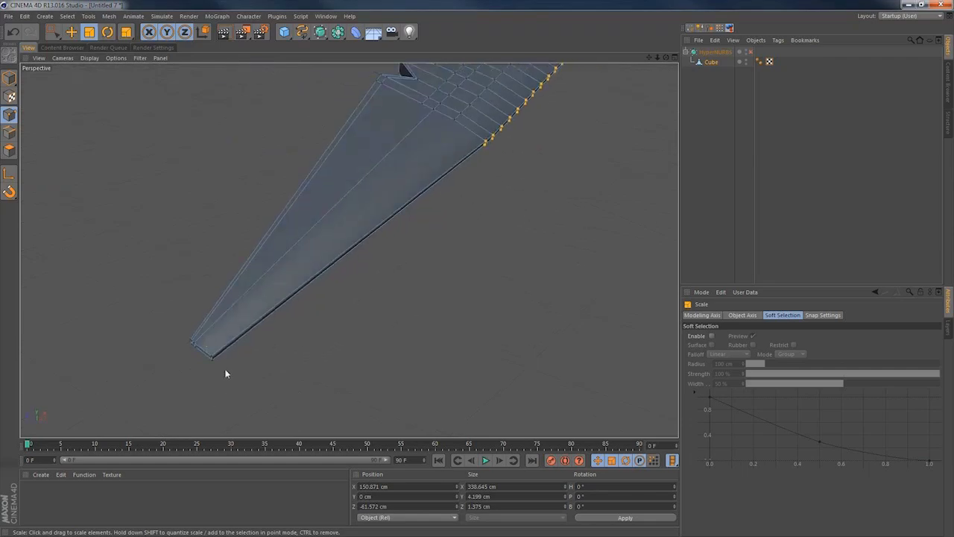
key("space")
left_click_drag(223, 379, 203, 348)
key("space")
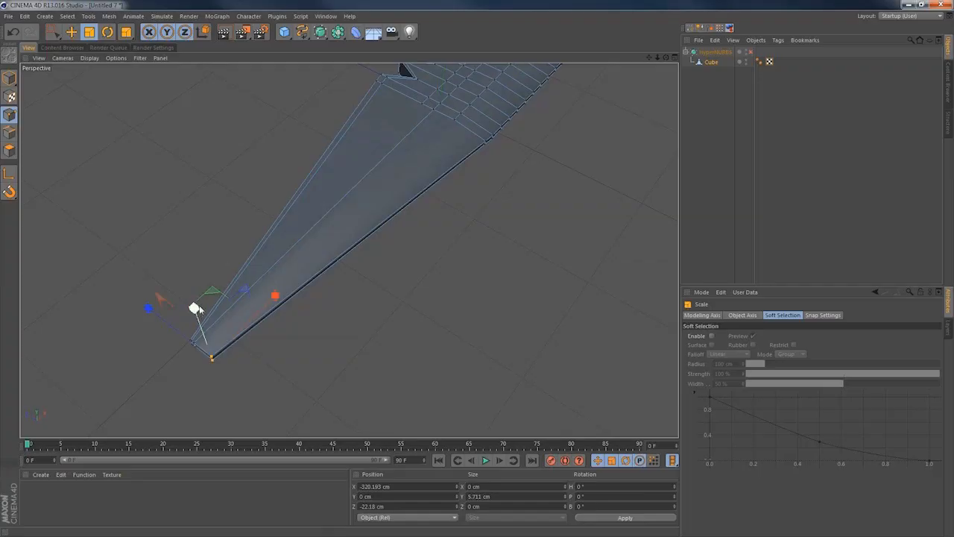
left_click_drag(195, 307, 228, 230)
left_click_drag(211, 262, 213, 274)
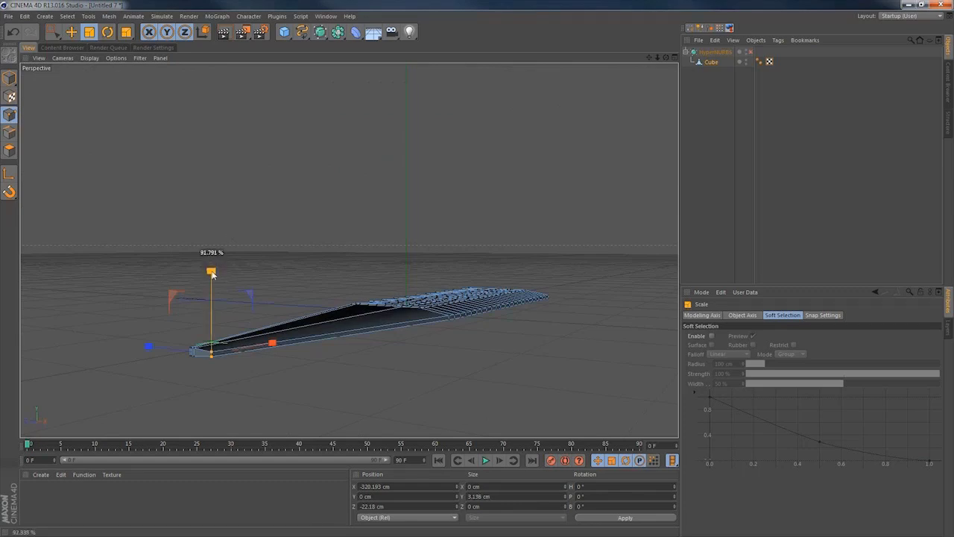
Preview the blade with HyperNURBS smoothing, examine the tapered end, and switch the smoothing off again.
left_click(752, 52)
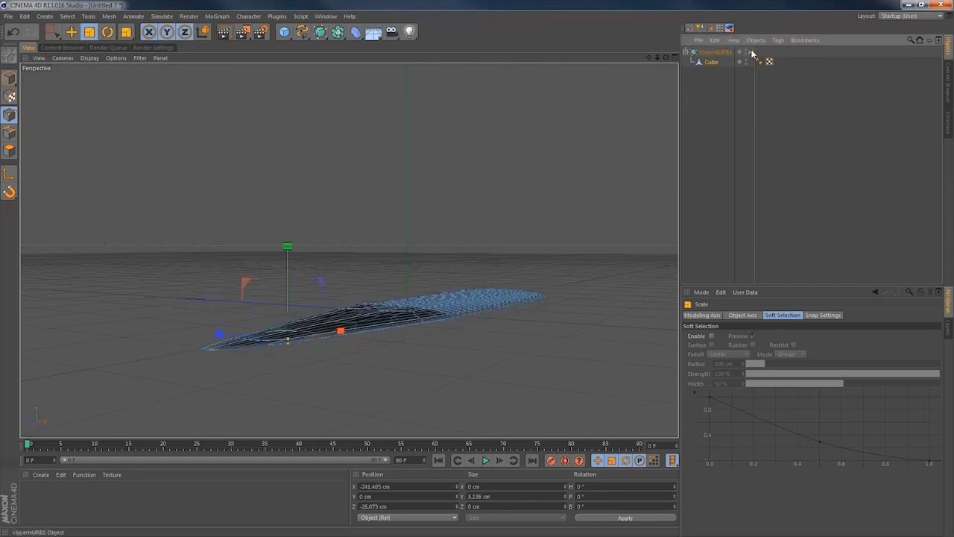
left_click(753, 52)
left_click(752, 52)
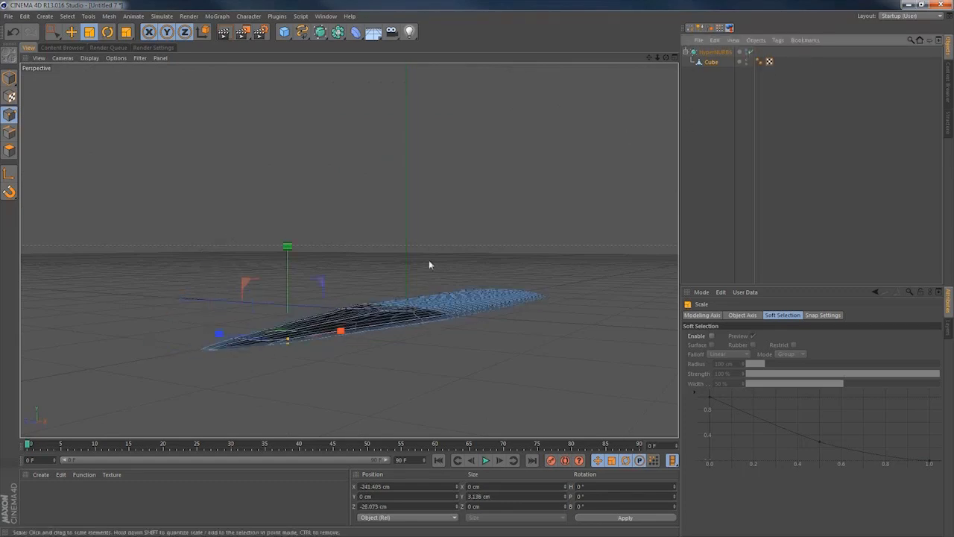
left_click_drag(430, 264, 230, 407, "alt")
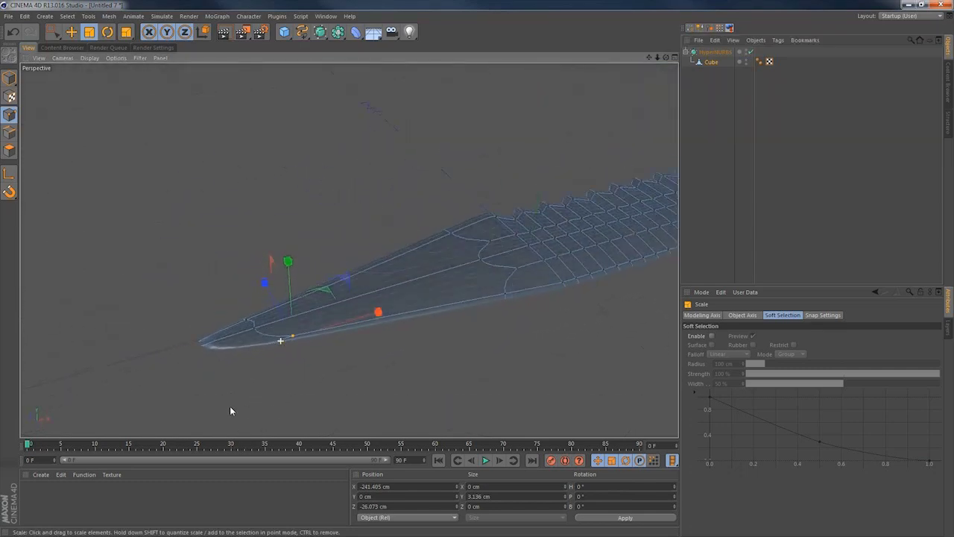
left_click(750, 51)
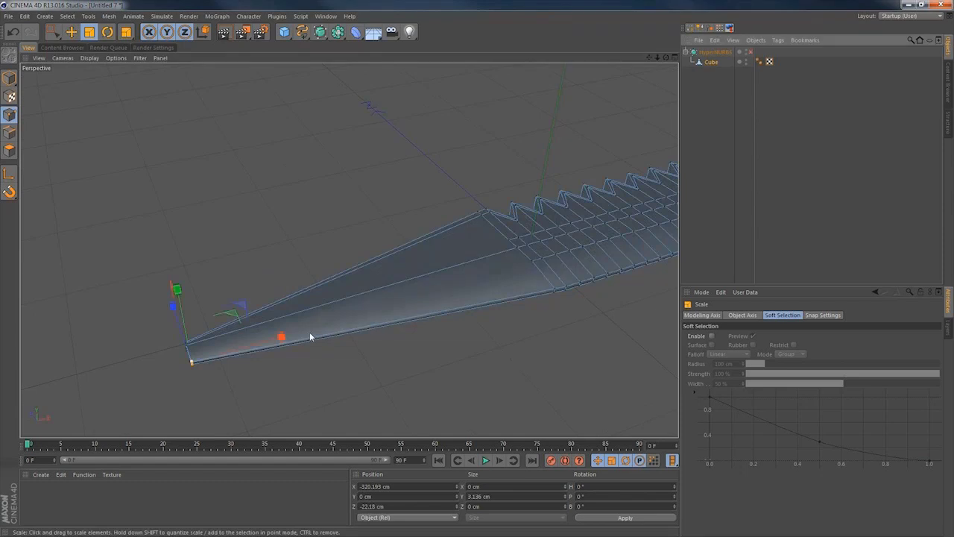
Add three crosswise cuts along the tapered section with the Knife in Loop mode.
key("k")
left_click(720, 336)
left_click(721, 372)
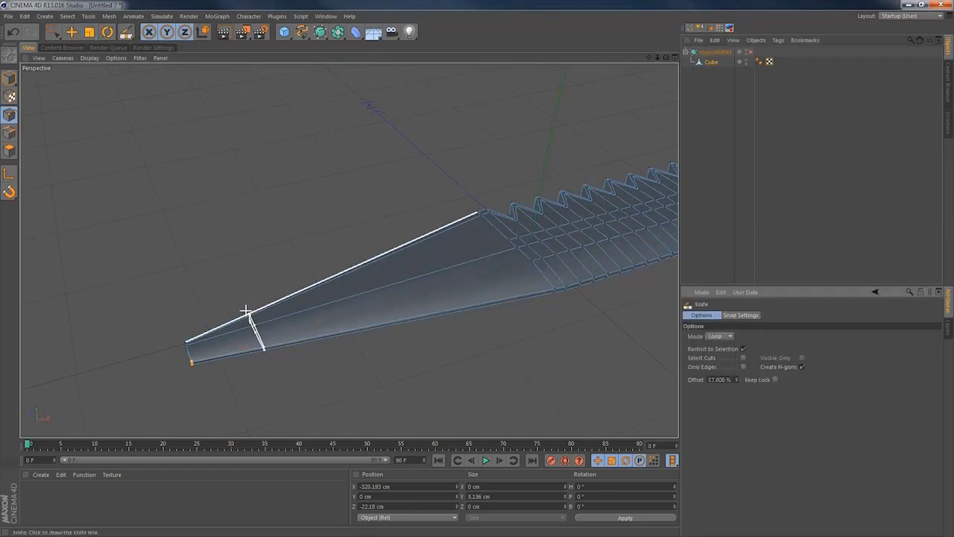
left_click(244, 312)
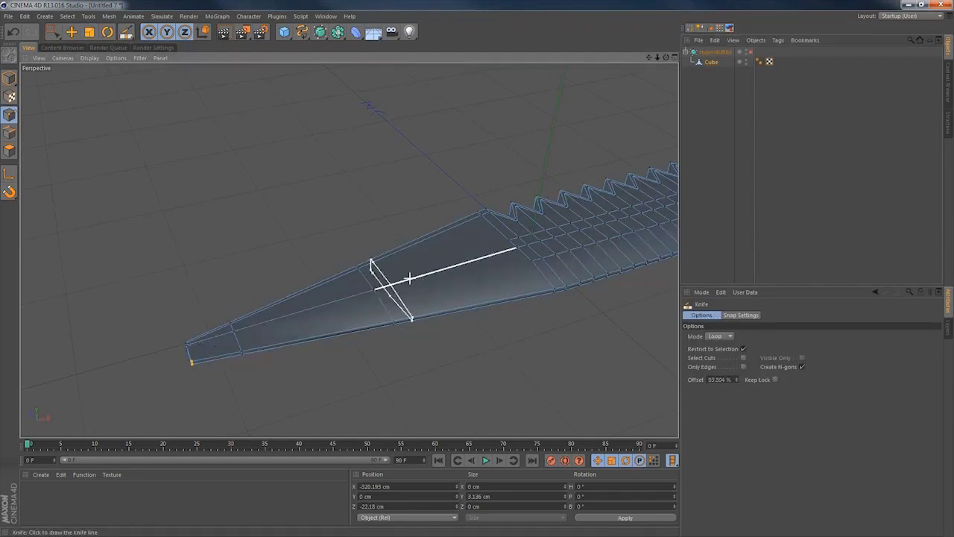
left_click(461, 252)
Select all tip and valley points of the teeth and scale their thickness in Y down to about 8.8 cm.
key("F2")
key("space")
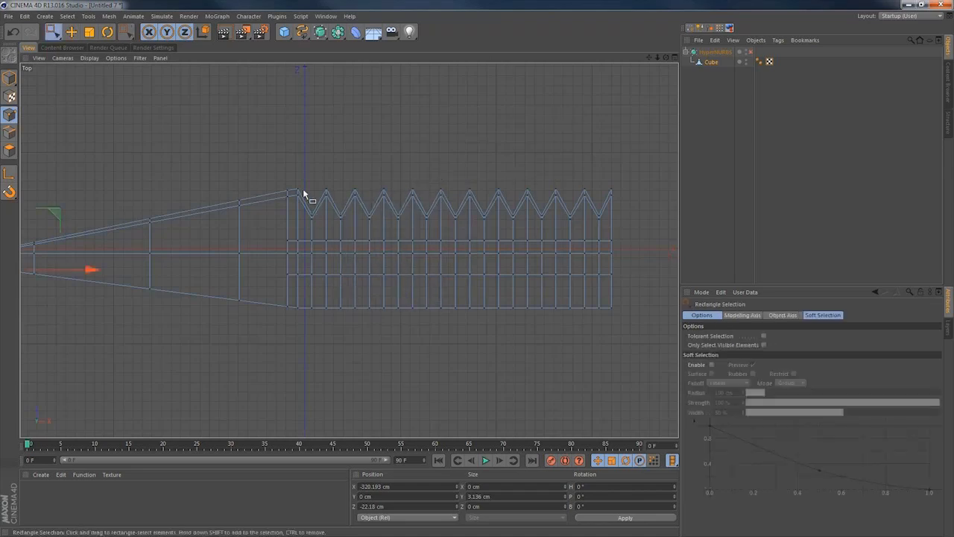
left_click_drag(291, 180, 632, 230)
key("t")
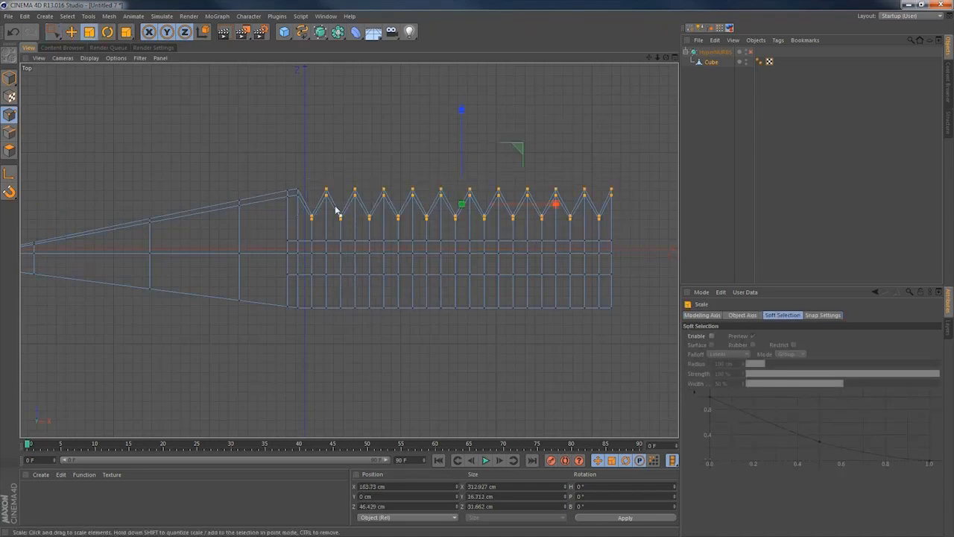
middle_click(335, 208)
middle_click(302, 149)
left_click_drag(348, 250, 363, 177, "alt")
left_click_drag(261, 109, 258, 157)
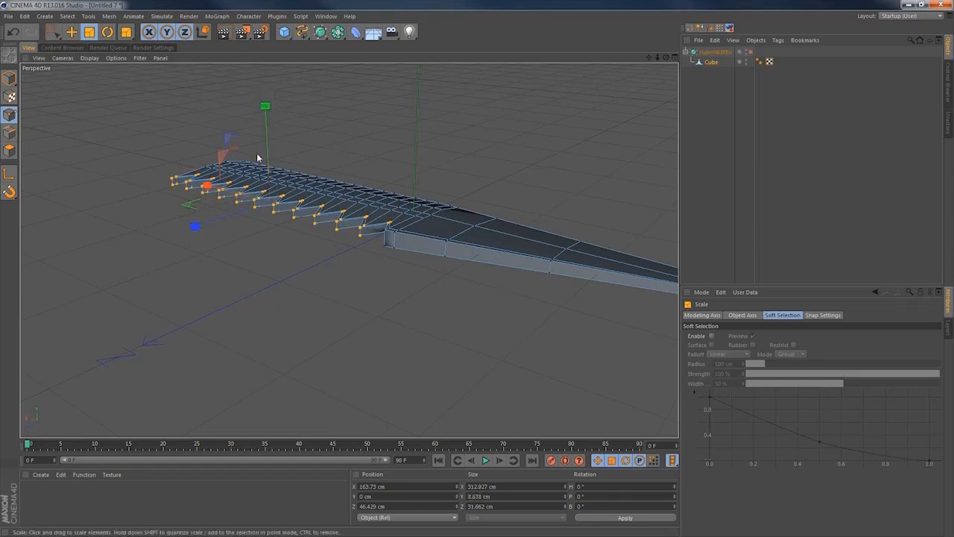
Select only the tooth tip points and scale their thickness in Y down to about 3.3 cm.
middle_click(386, 224)
middle_click(514, 177)
key("0")
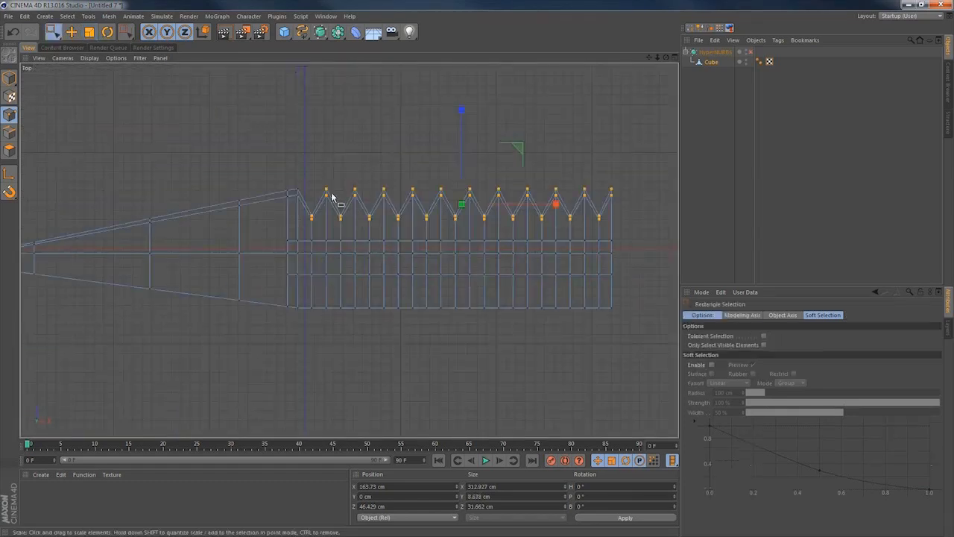
left_click_drag(313, 170, 661, 205)
key("t")
middle_click(332, 207)
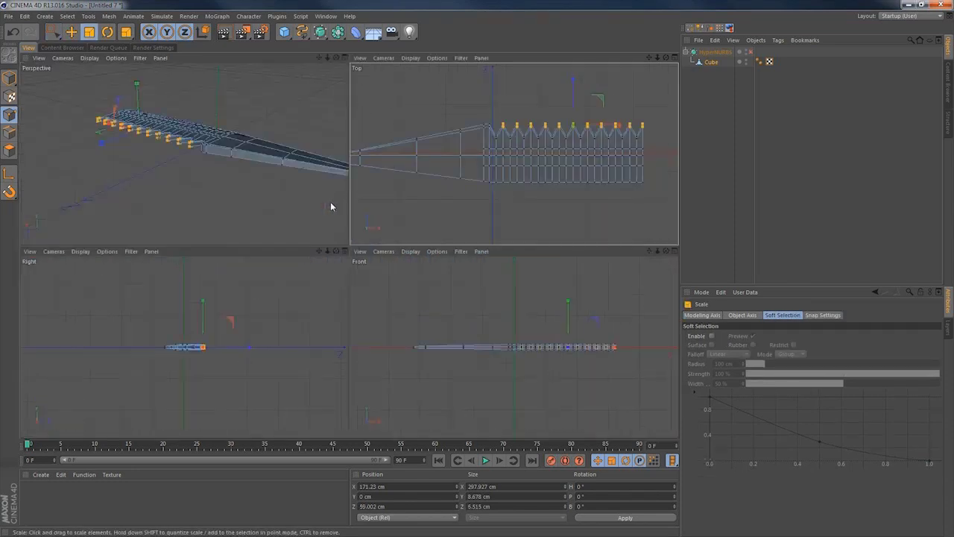
middle_click(115, 150)
left_click_drag(253, 115, 247, 170)
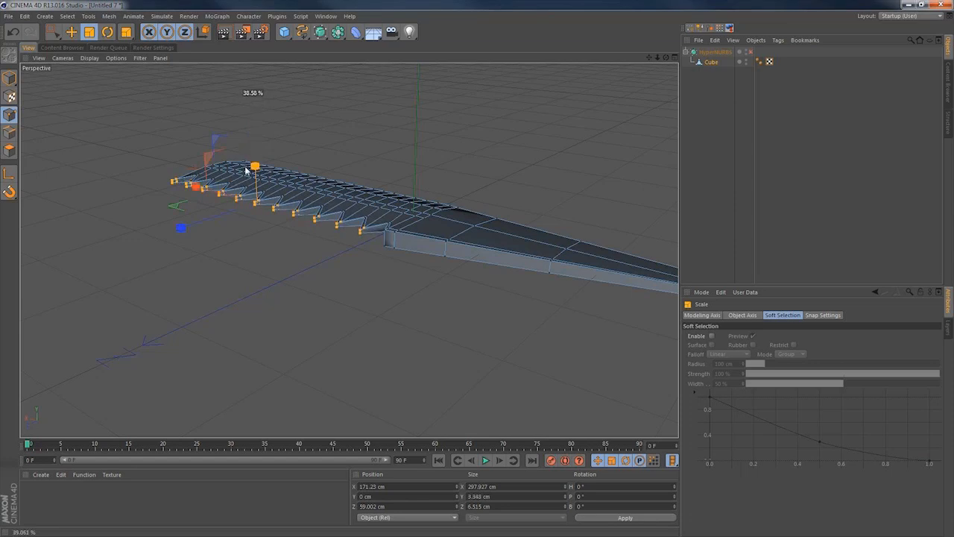
Select the points along the tapered section's toothed-side edge, out to the narrow end, and scale their thickness in Y to about 5.1 cm.
middle_click(398, 247)
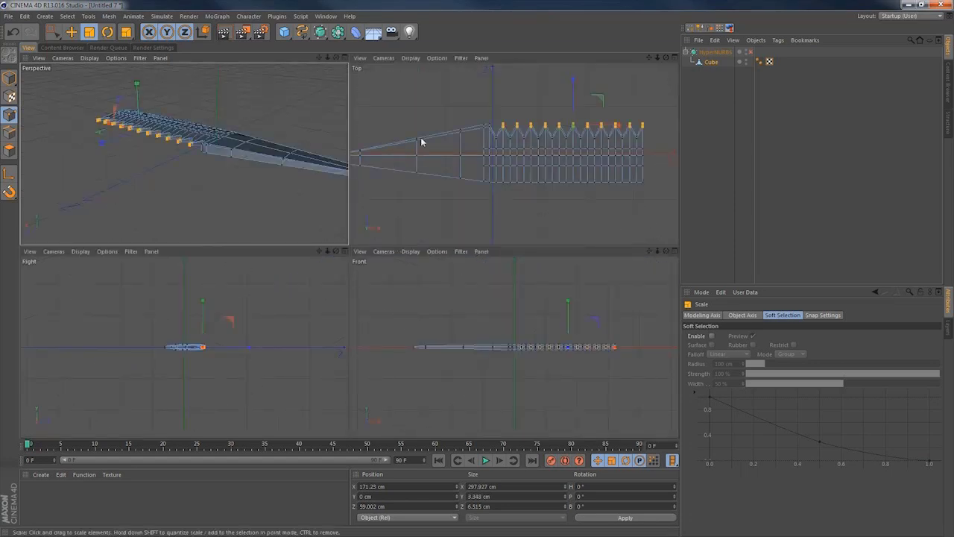
middle_click(420, 139)
key("0")
left_click_drag(258, 174, 305, 213)
middle_click_drag(242, 233, 425, 225, "alt")
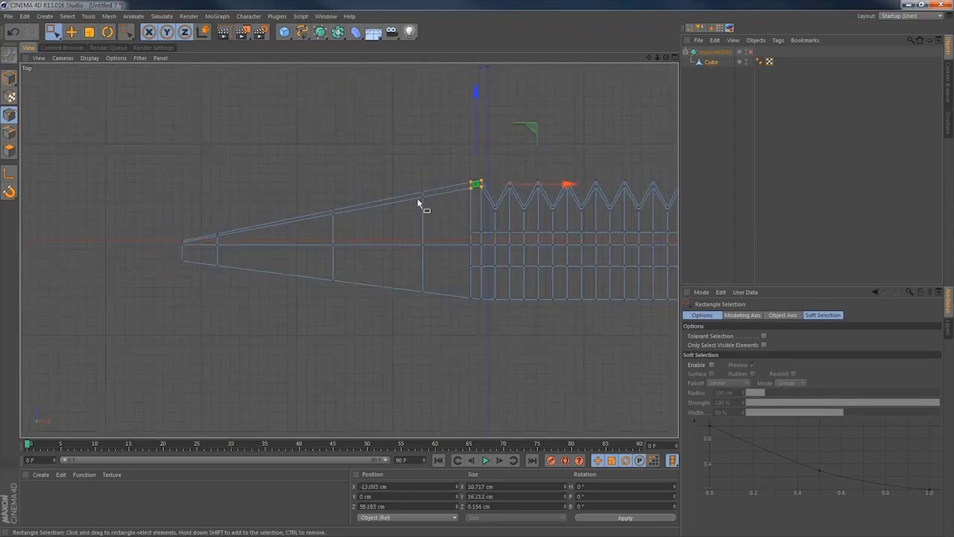
left_click_drag(405, 172, 443, 207, "shift")
left_click_drag(305, 193, 351, 218, "shift")
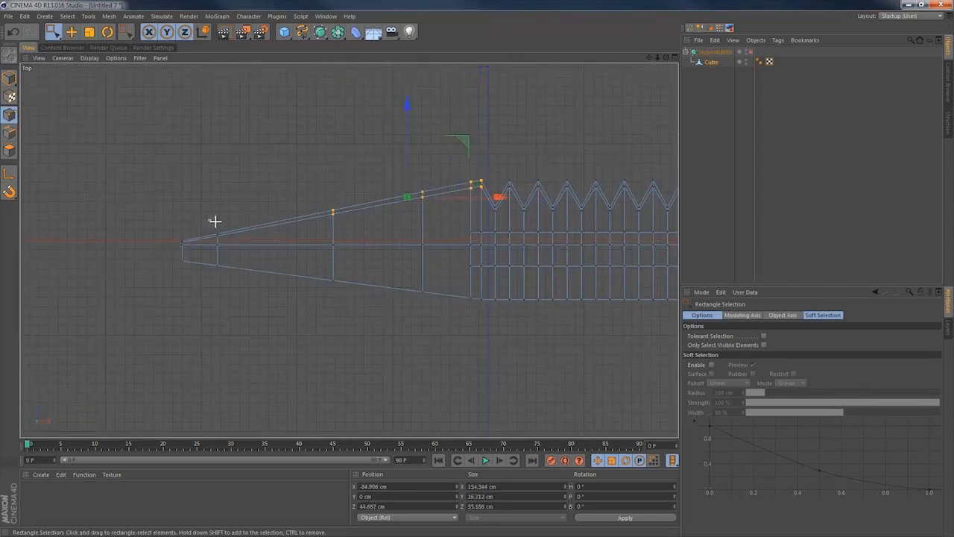
left_click_drag(210, 220, 246, 242, "shift")
middle_click_drag(202, 240, 257, 247, "alt")
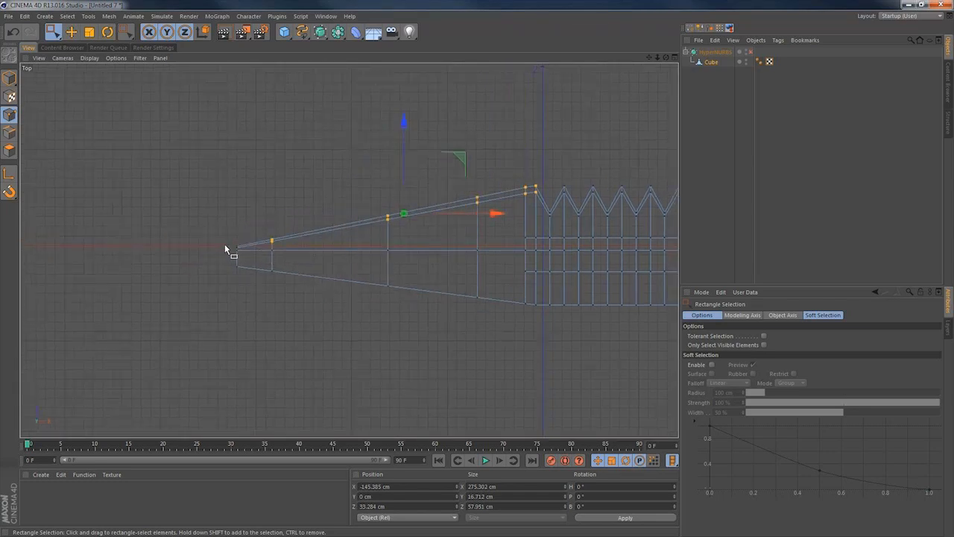
right_click_drag(225, 245, 389, 246, "alt")
left_click_drag(287, 263, 333, 291, "shift")
middle_click(333, 291)
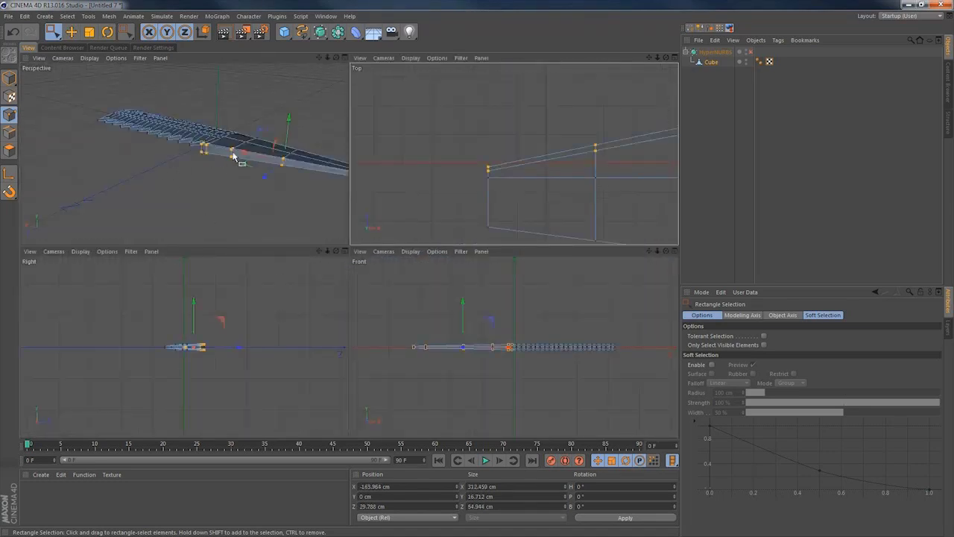
middle_click(262, 167)
middle_click_drag(531, 271, 404, 269, "alt")
key("t")
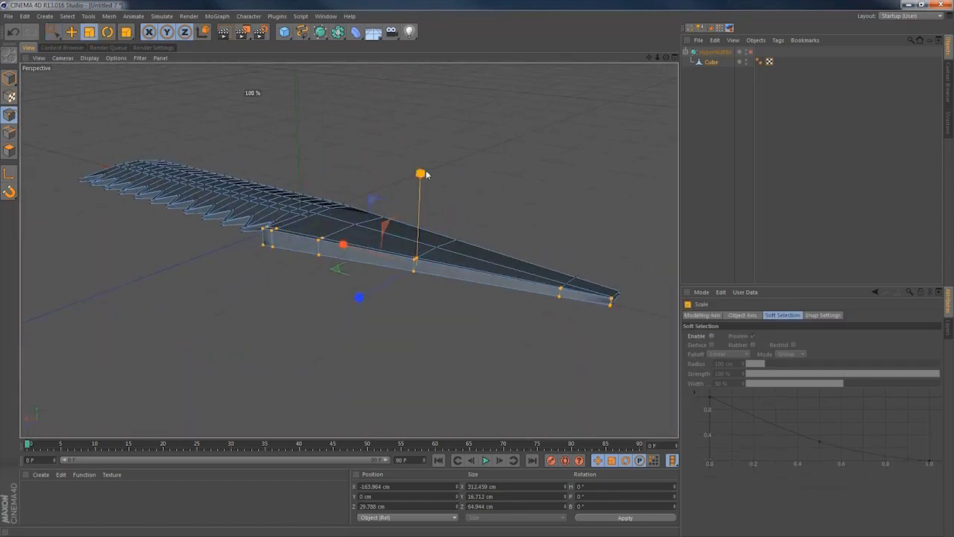
left_click_drag(422, 177, 123, 308)
Move the narrow end's lower corner points inward to about X -304.6 cm and Z -19 cm in the top view.
middle_click(224, 276)
middle_click(588, 229)
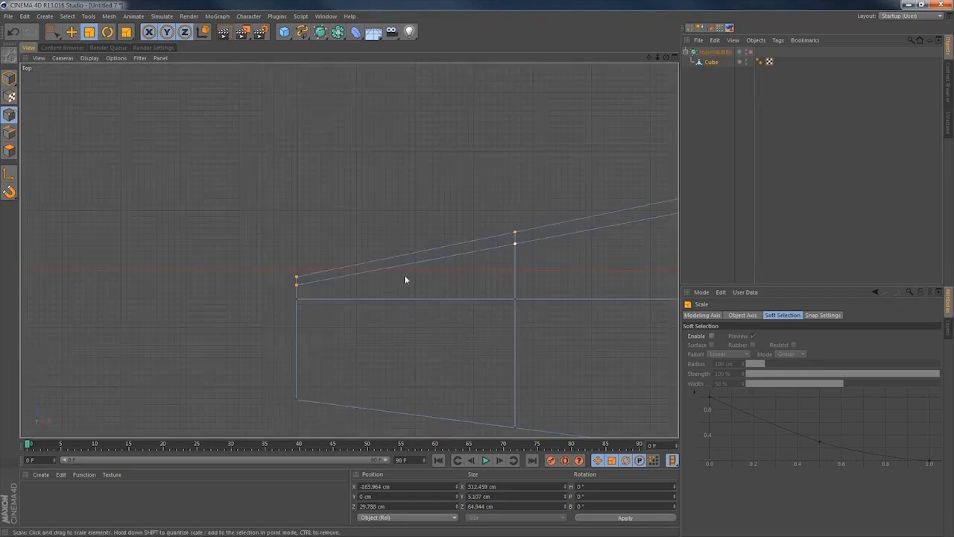
middle_click_drag(407, 277, 353, 262, "alt")
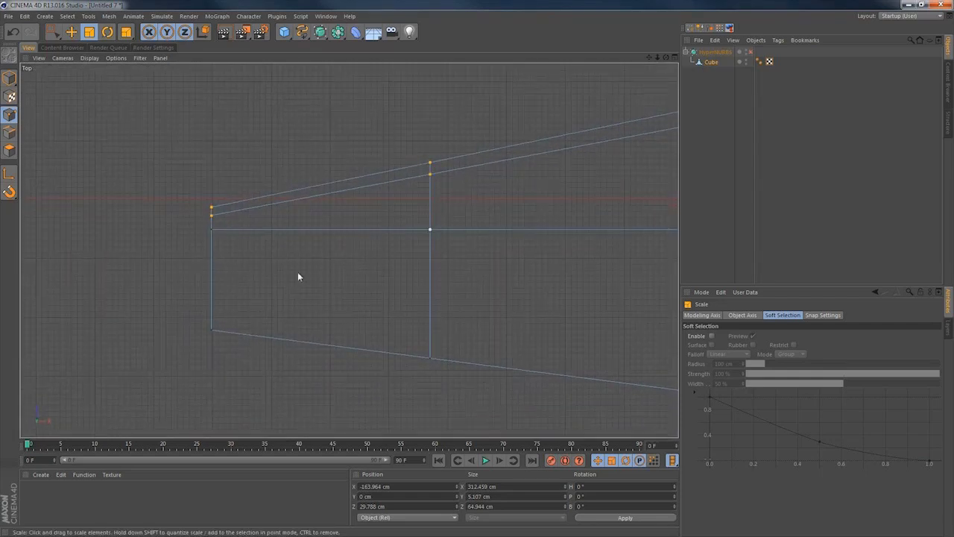
key("0")
left_click_drag(183, 303, 270, 370)
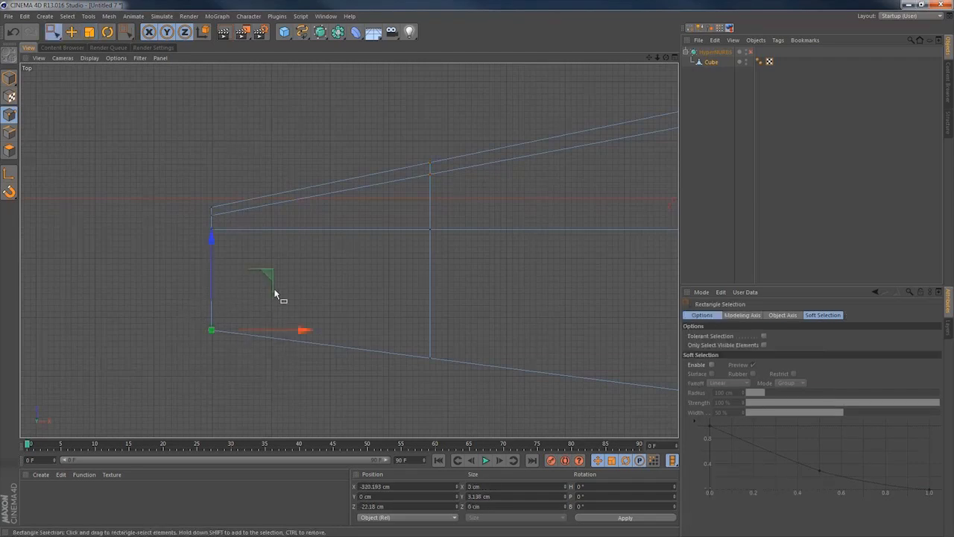
left_click_drag(274, 295, 361, 257)
middle_click_drag(491, 338, 239, 294, "alt")
right_click_drag(442, 287, 294, 299, "alt")
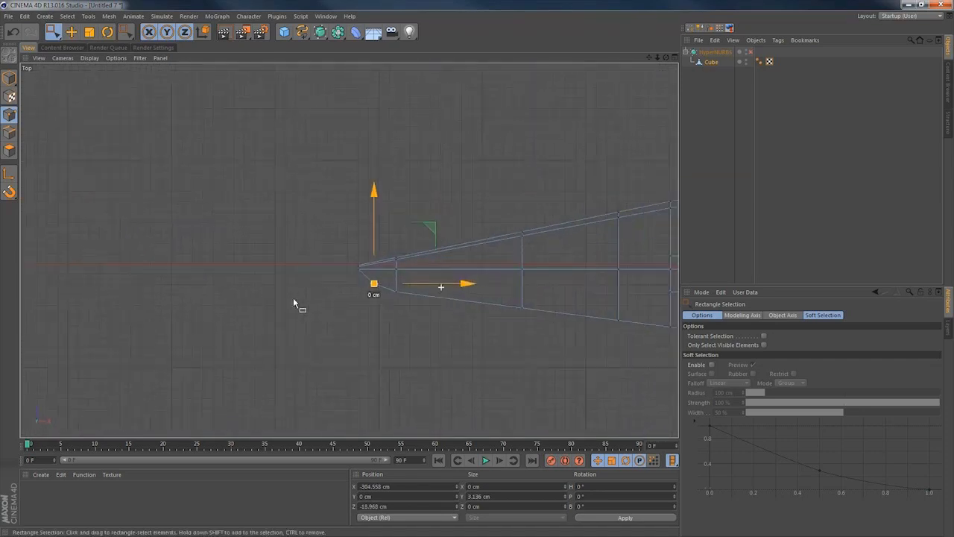
Move the second pair of lower-edge points from the narrow end to about X -263 cm and Z -35 cm in the top view.
scroll(319, 296, "up", 2)
middle_click_drag(505, 307, 437, 307, "alt")
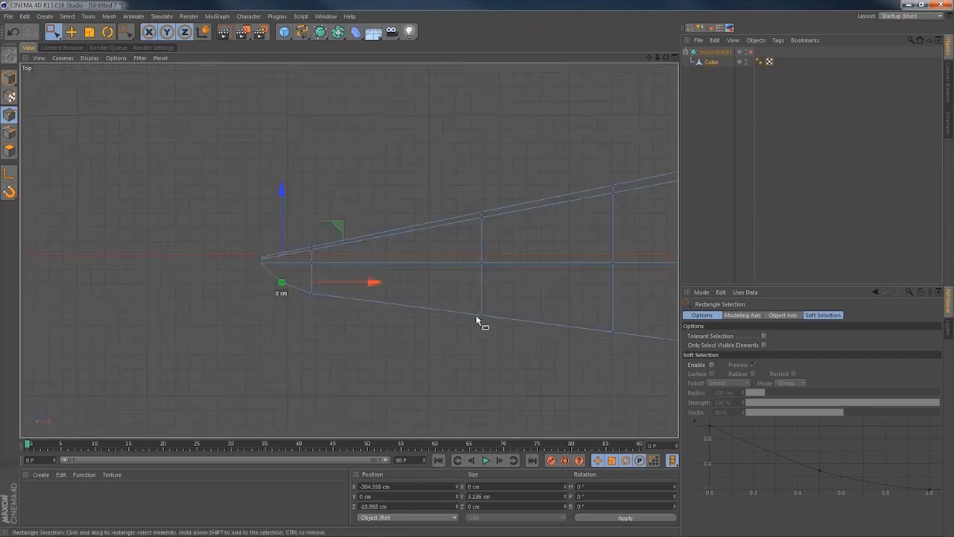
left_click_drag(291, 277, 292, 278)
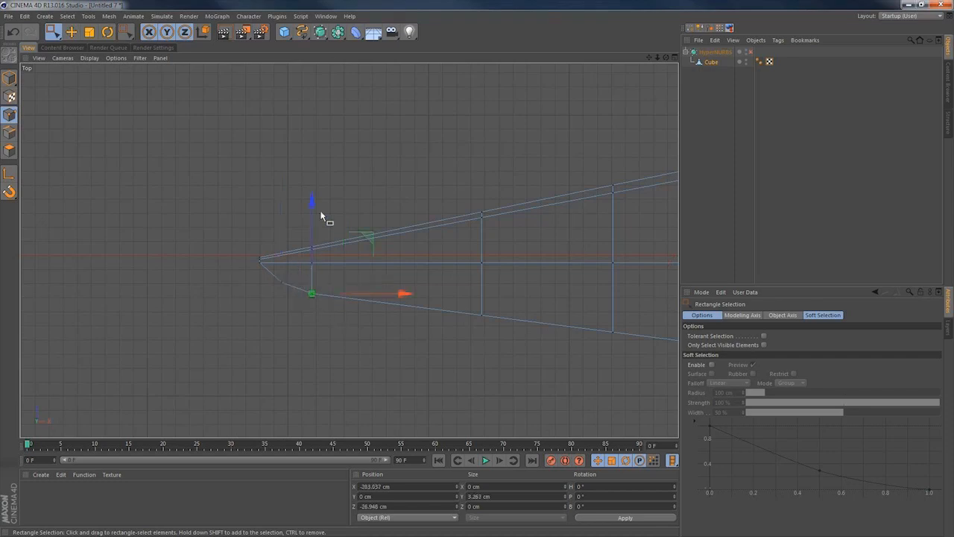
left_click_drag(408, 300, 436, 298)
left_click_drag(342, 208, 345, 215)
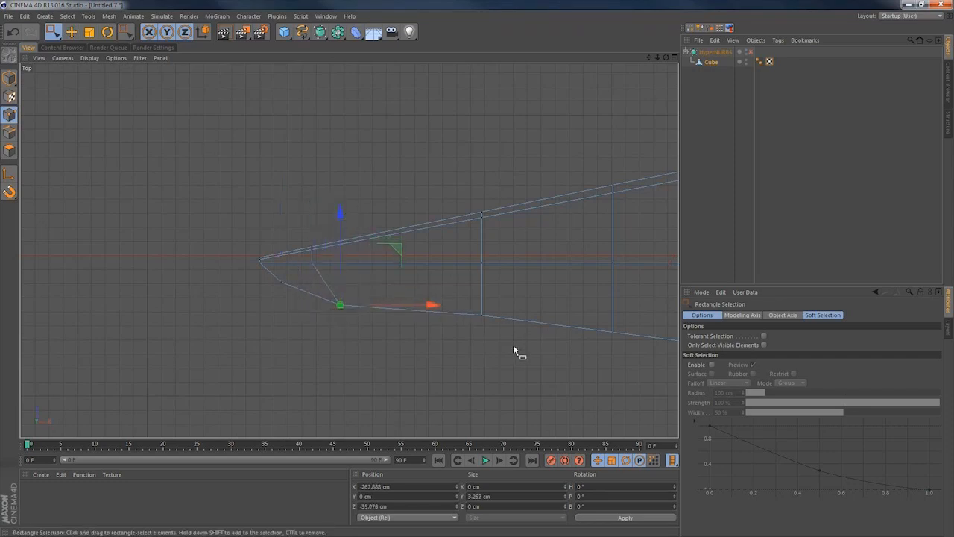
Round out the tapered section's lower edge by moving its next points to about Z -53 cm and -59 cm, and aligning the points before the teeth.
left_click_drag(513, 349, 445, 284)
left_click_drag(484, 219, 486, 236)
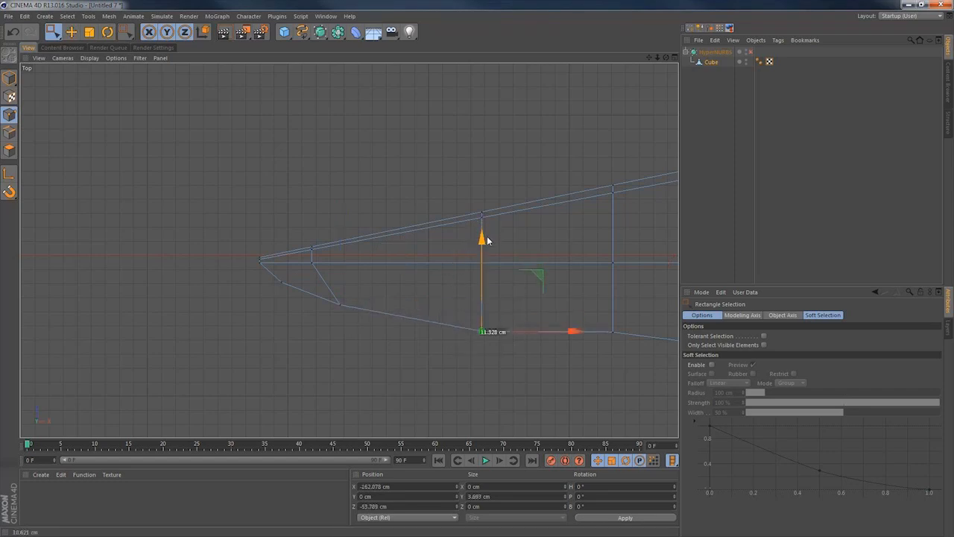
middle_click_drag(602, 324, 419, 299, "alt")
left_click_drag(460, 330, 412, 294)
left_click_drag(440, 236, 440, 237)
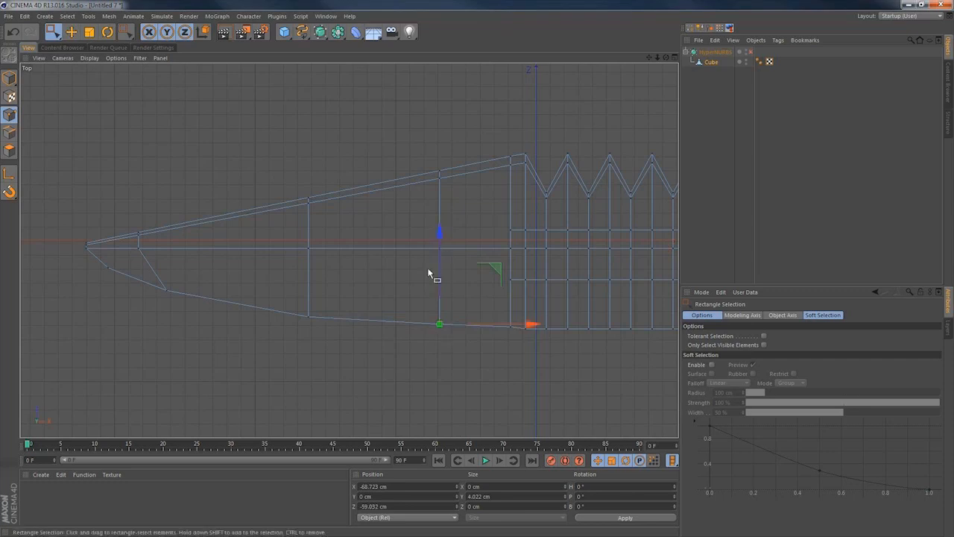
left_click_drag(513, 335, 494, 317)
left_click_drag(510, 236, 510, 239)
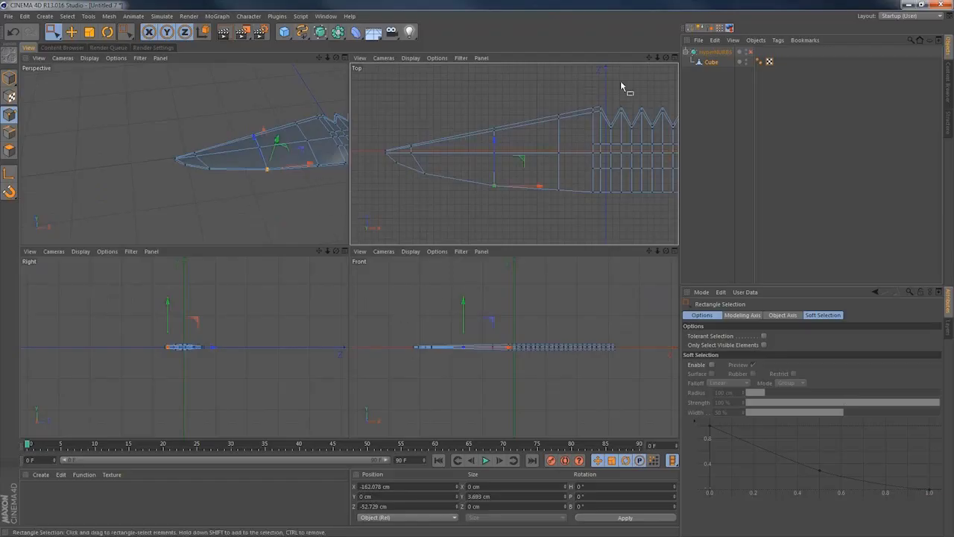
Enable HyperNURBS smoothing and examine the reshaped blade tip and its outline from several angles in the perspective view.
left_click(750, 52)
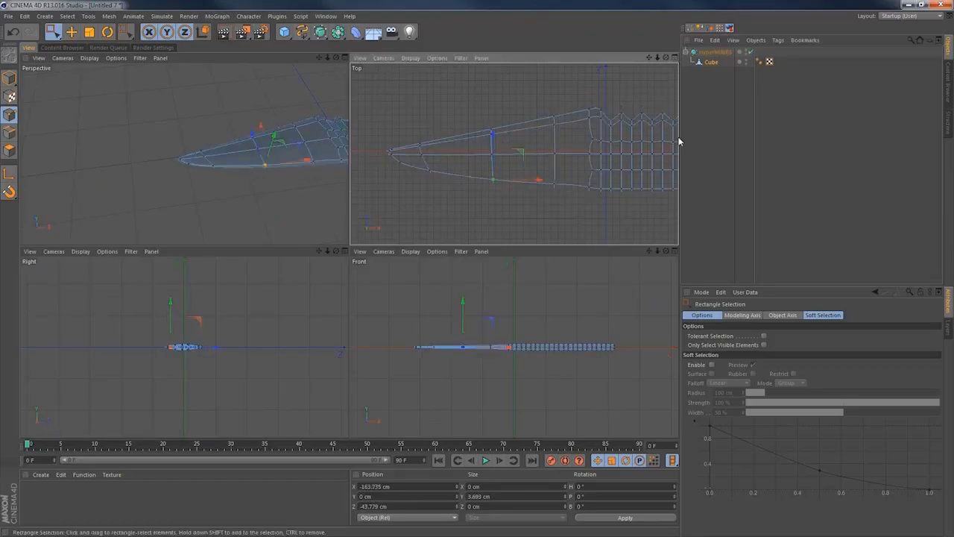
left_click(695, 146)
left_click_drag(273, 126, 325, 118, "alt")
middle_click_drag(325, 119, 191, 162, "alt")
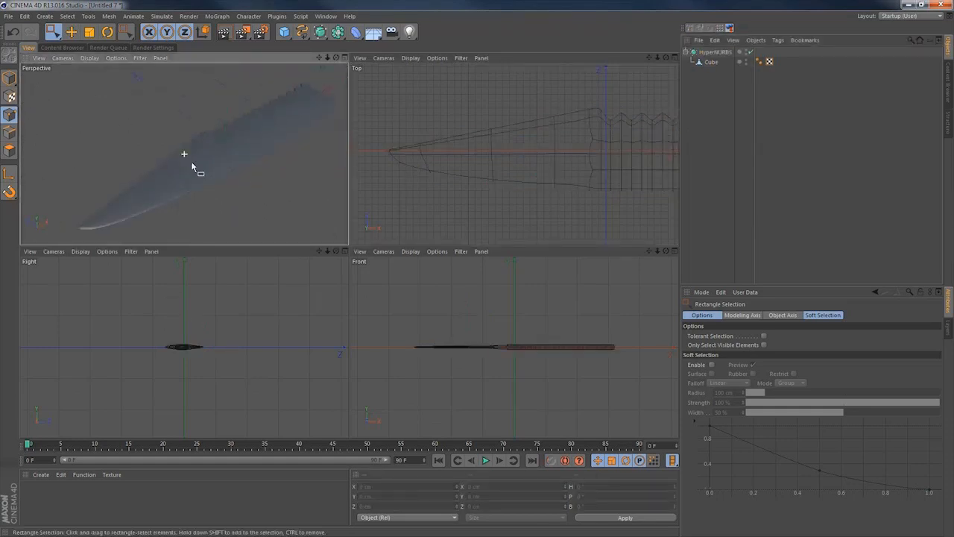
left_click_drag(192, 165, 284, 186, "alt")
middle_click(249, 186)
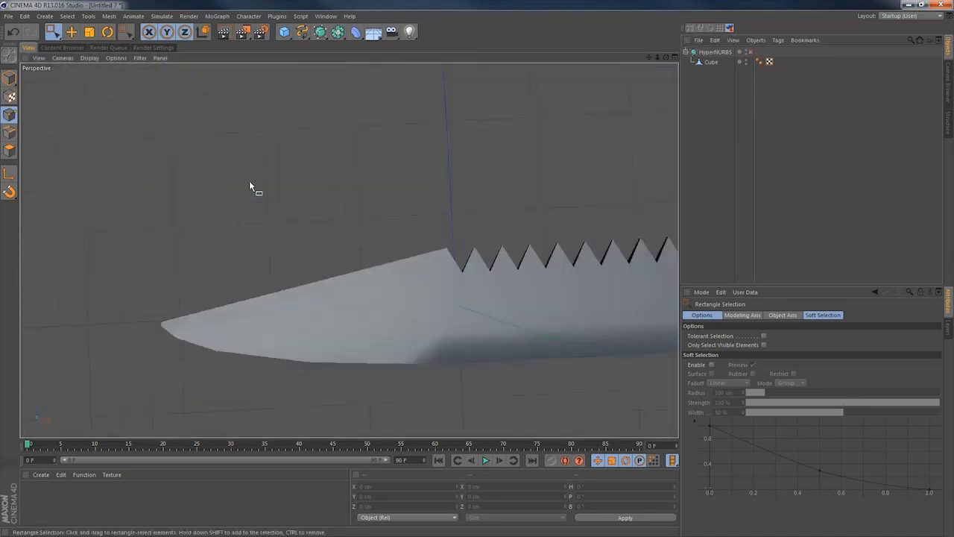
With the Knife in Line mode, cut two lines from the toothed section's upper and lower inner rows, converging on the adjacent column's centre-line point.
left_click(710, 63)
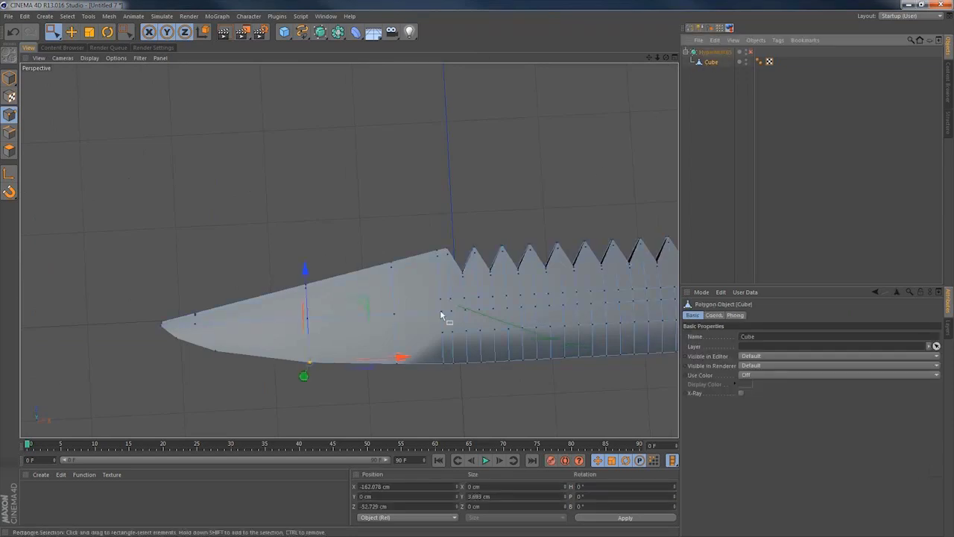
middle_click_drag(441, 315, 373, 311, "alt")
right_click_drag(370, 321, 459, 298, "alt")
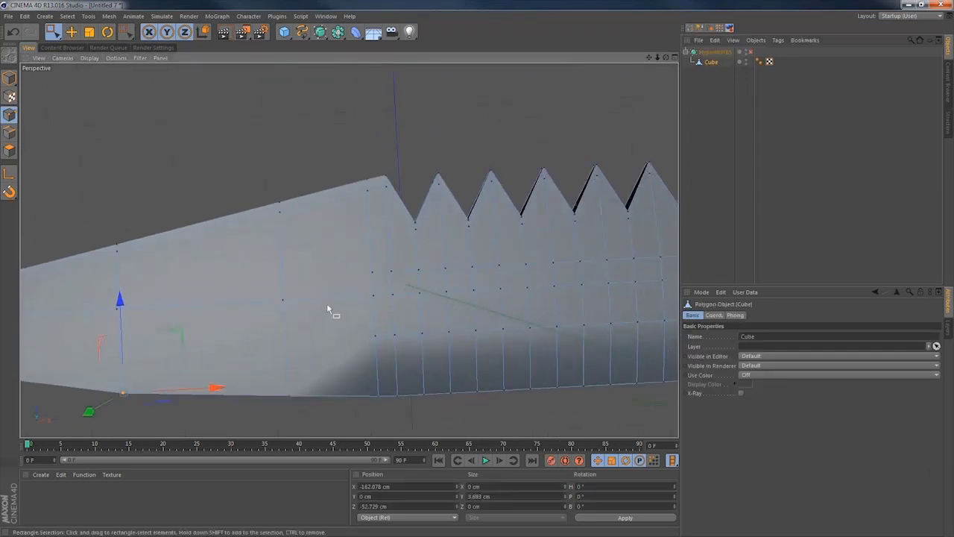
middle_click(262, 216)
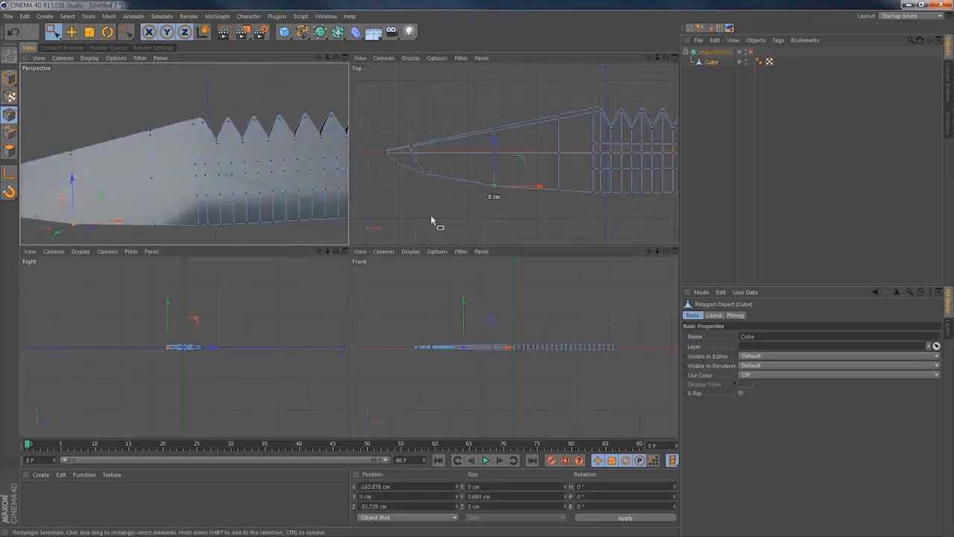
middle_click(574, 170)
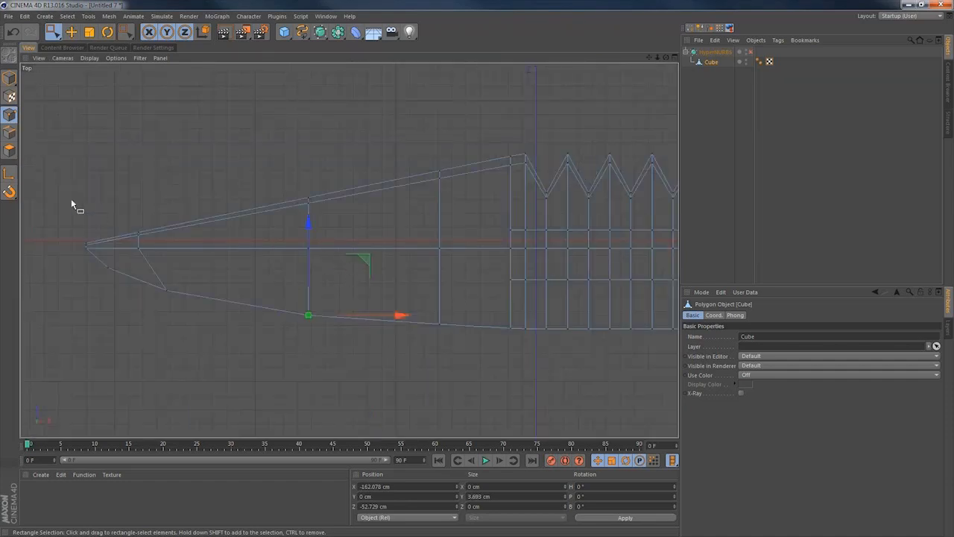
key("k")
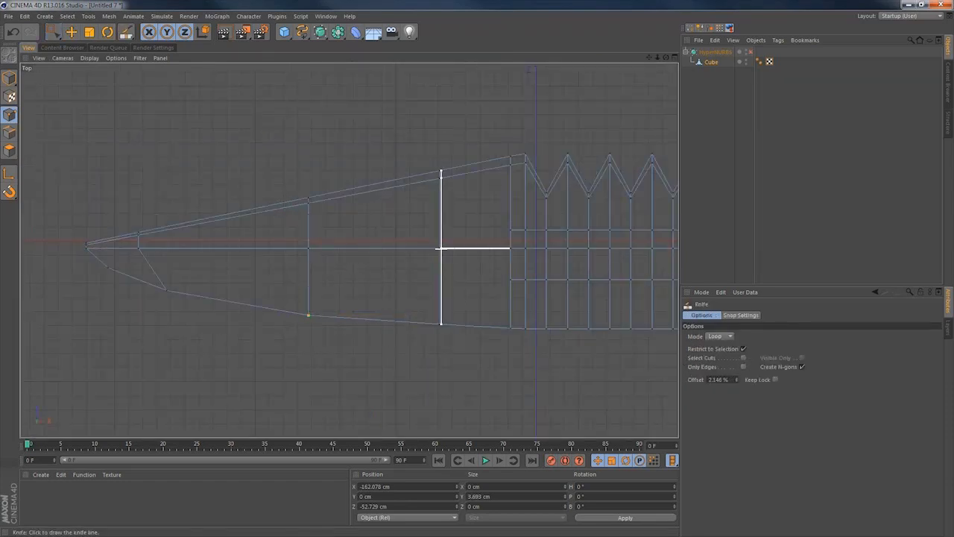
left_click(716, 336)
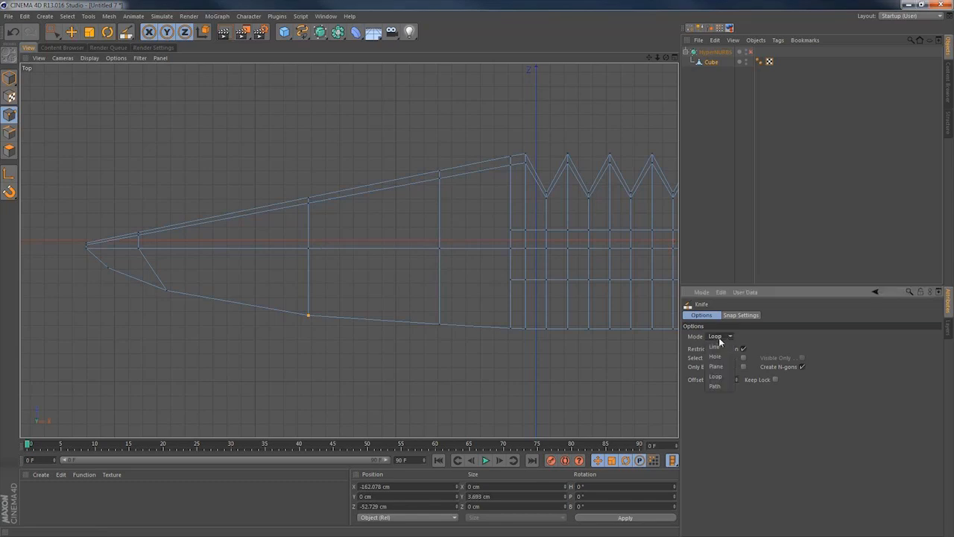
left_click(718, 346)
left_click_drag(510, 228, 439, 248)
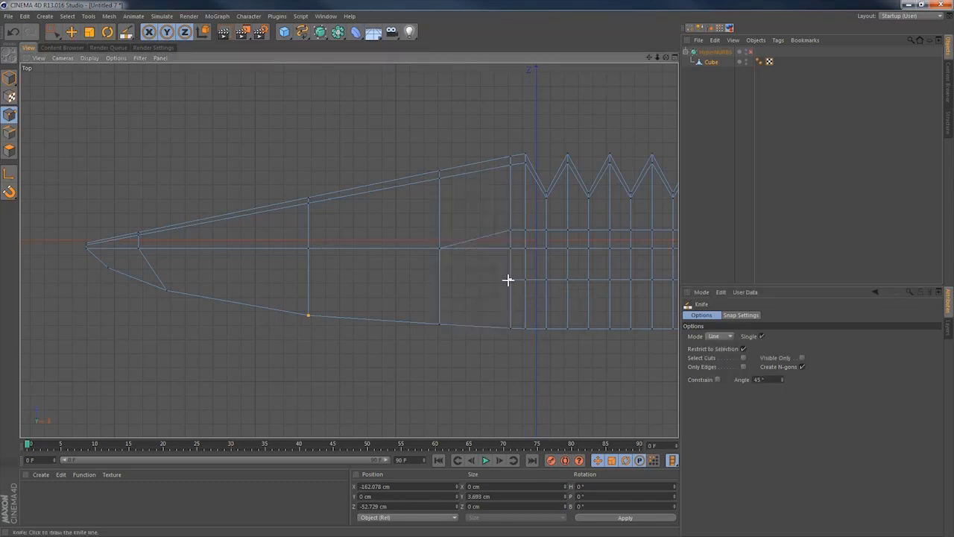
left_click_drag(509, 280, 440, 249)
middle_click_drag(467, 236, 273, 247, "alt")
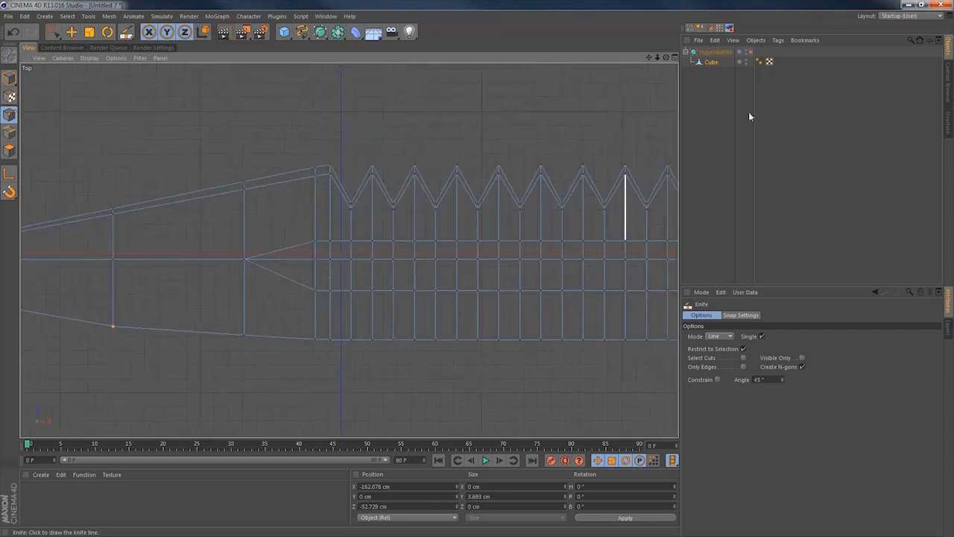
left_click(750, 52)
left_click(750, 52)
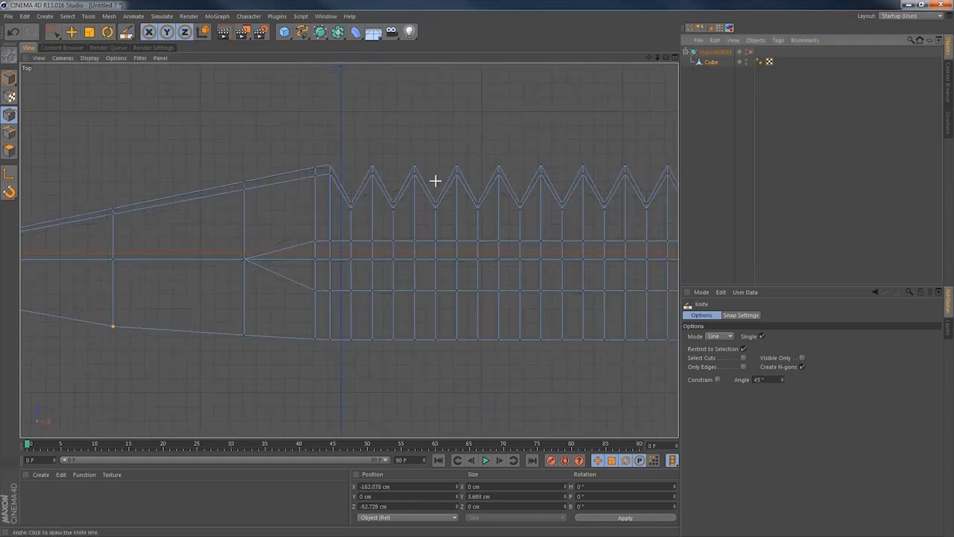
Select the pointed central band of polygons along the toothed section on both faces, with selection not limited to visible elements.
left_click(9, 149)
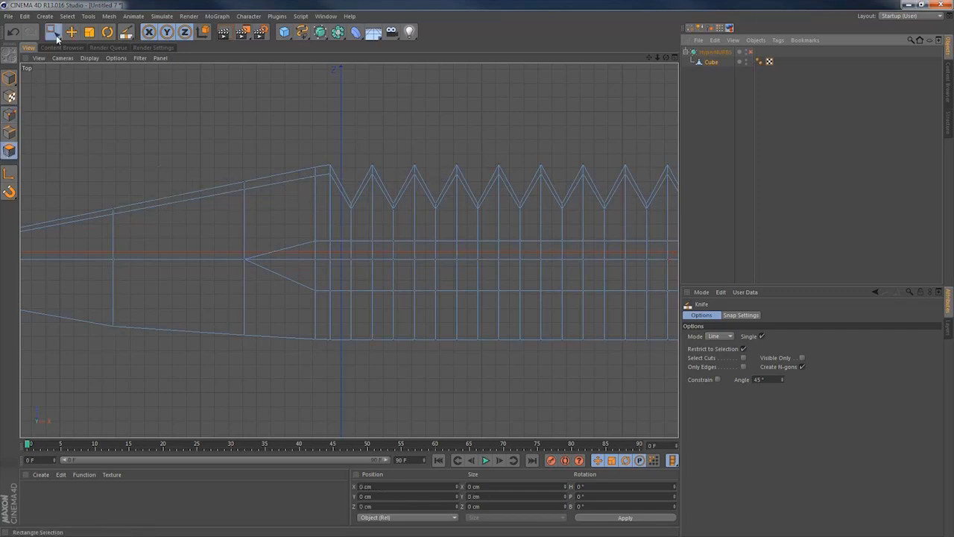
left_click_drag(57, 39, 83, 41)
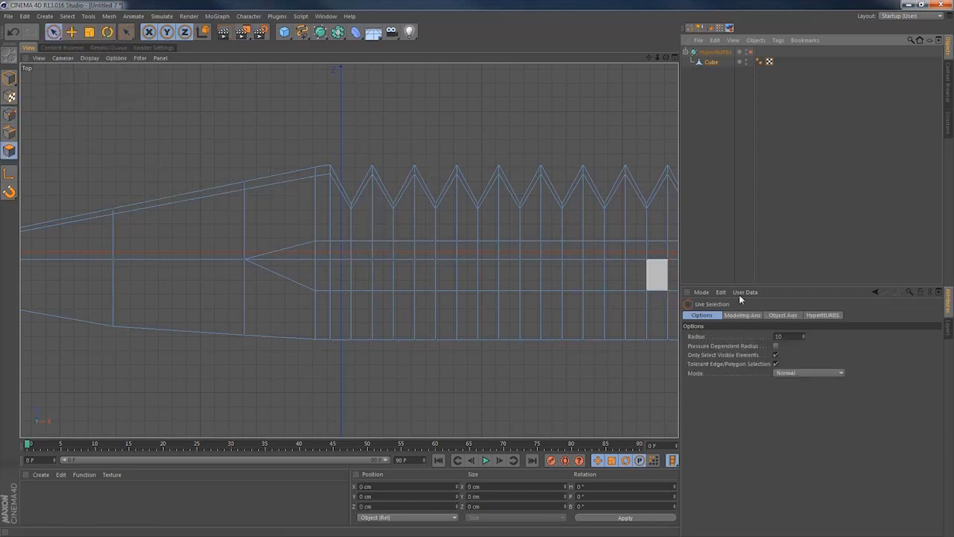
left_click(776, 355)
mouse_move(304, 272)
left_mouse_down()
mouse_move(318, 252)
mouse_move(436, 259)
left_mouse_up()
key("F1")
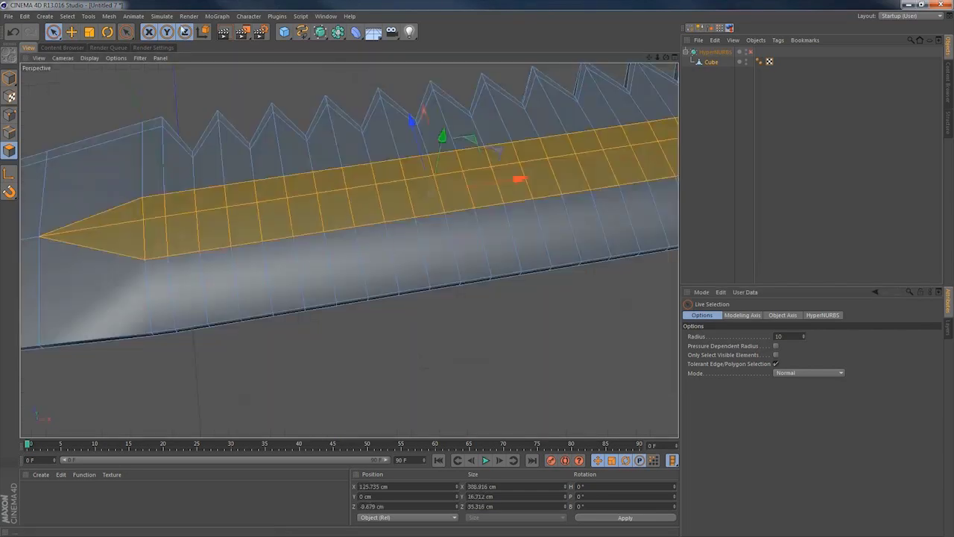
Store the central band's polygons as a selection tag and test reselecting them from it.
left_click(50, 16)
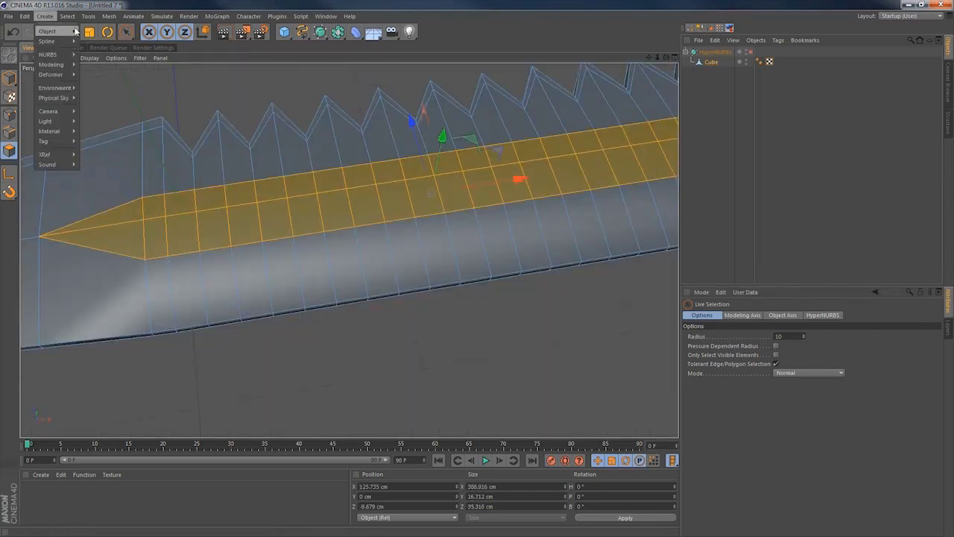
left_click(69, 23)
left_click(69, 21)
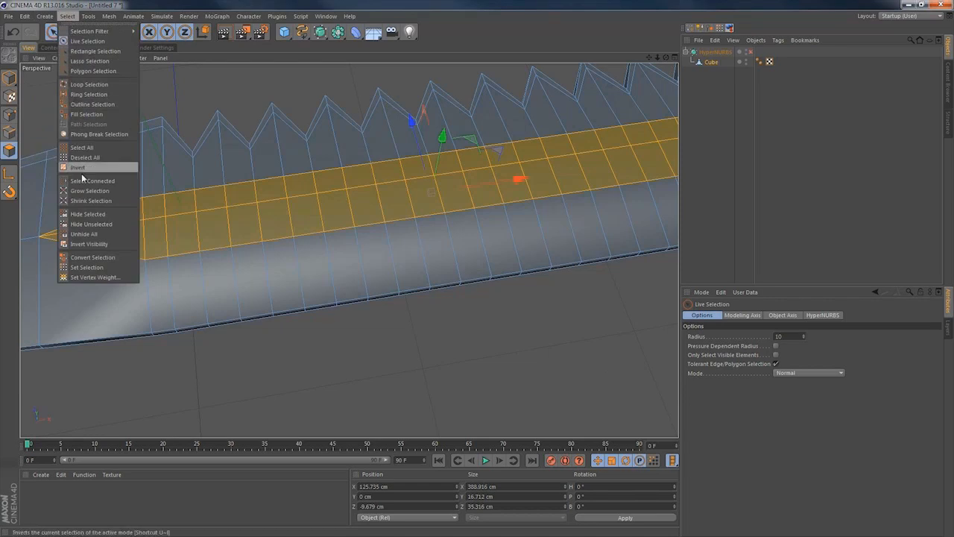
left_click(93, 263)
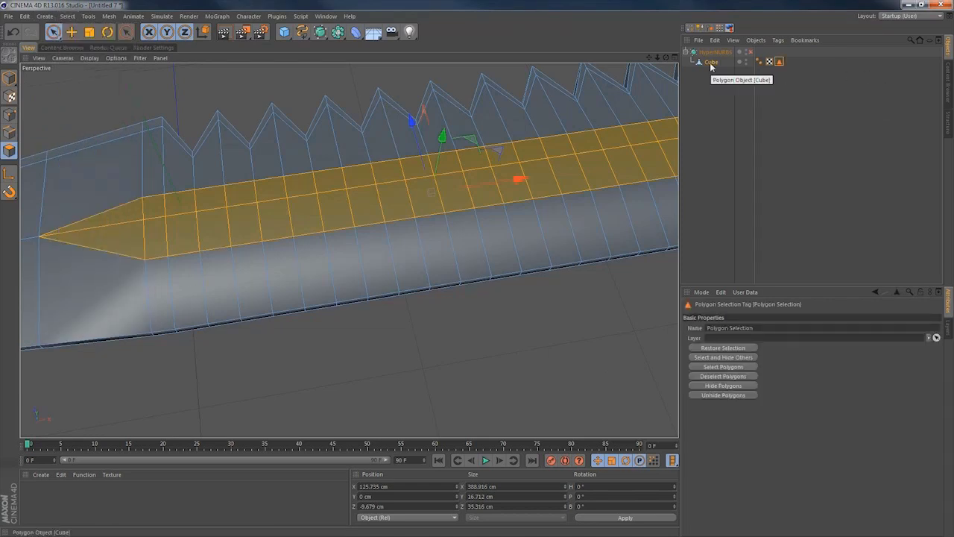
left_click(411, 76)
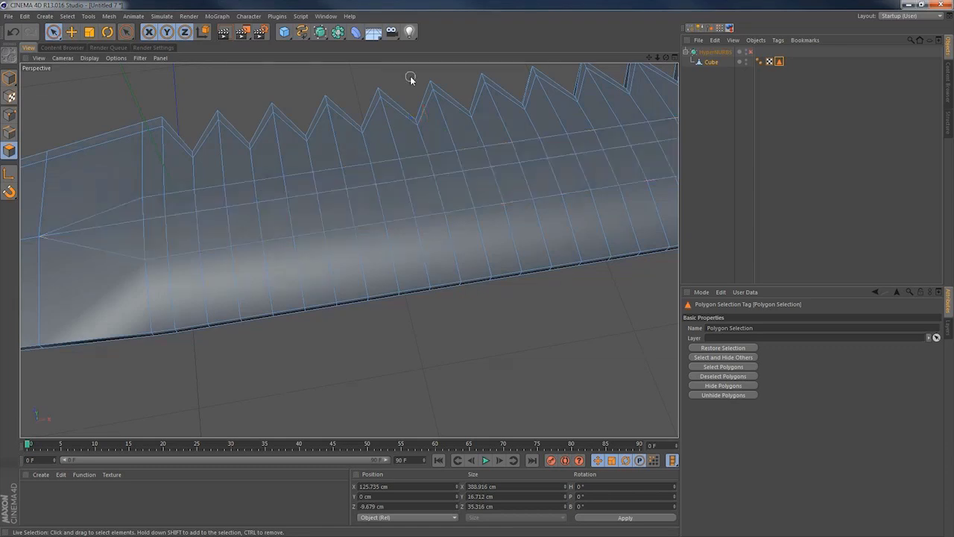
left_click(720, 367)
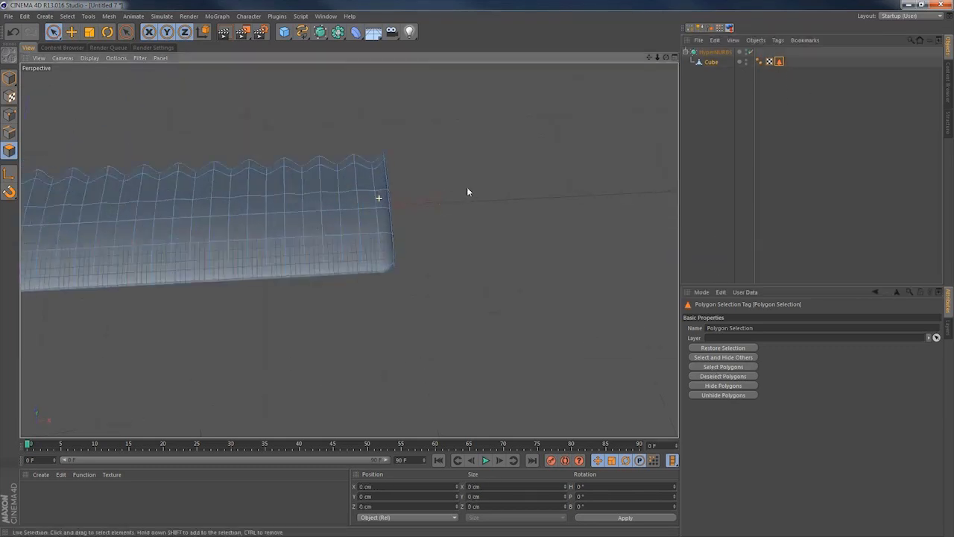
Cut an edge loop close to the blade's square end with the Knife in Loop mode, and preview the smoothed result.
left_click_drag(466, 186, 513, 177, "alt")
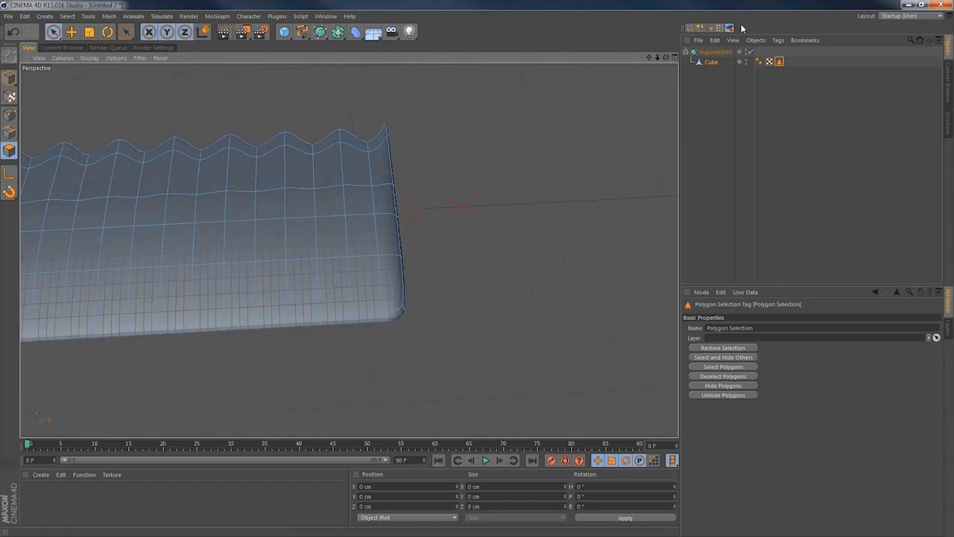
left_click(750, 52)
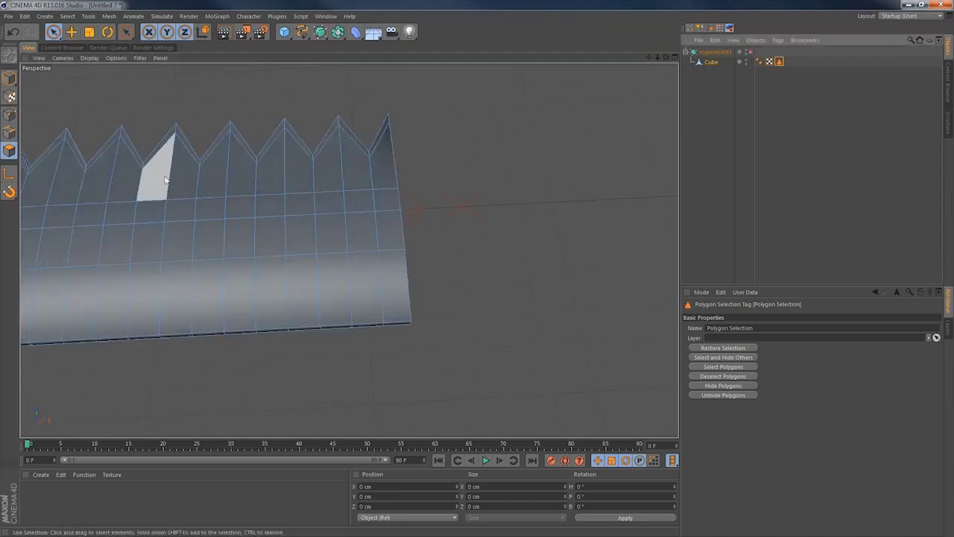
key("k")
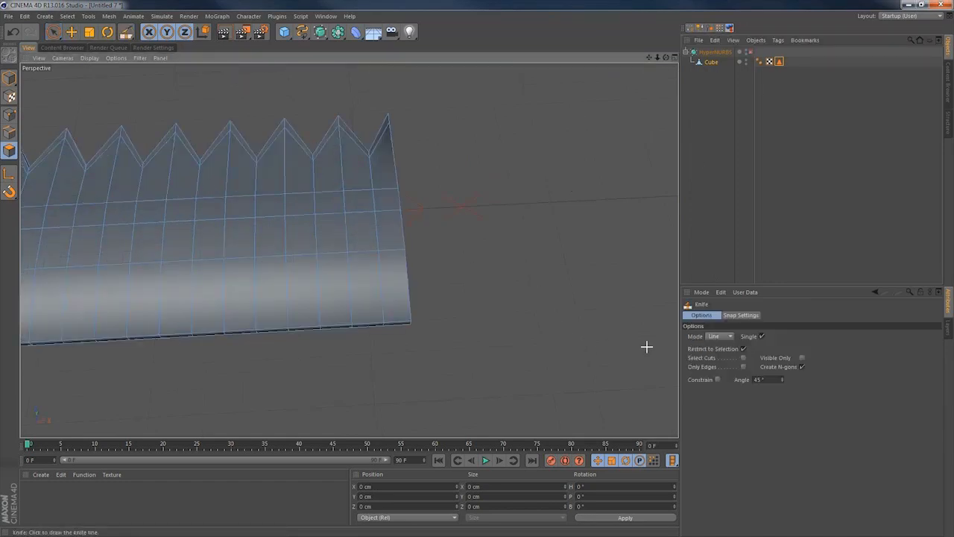
left_click(717, 336)
left_click(715, 376)
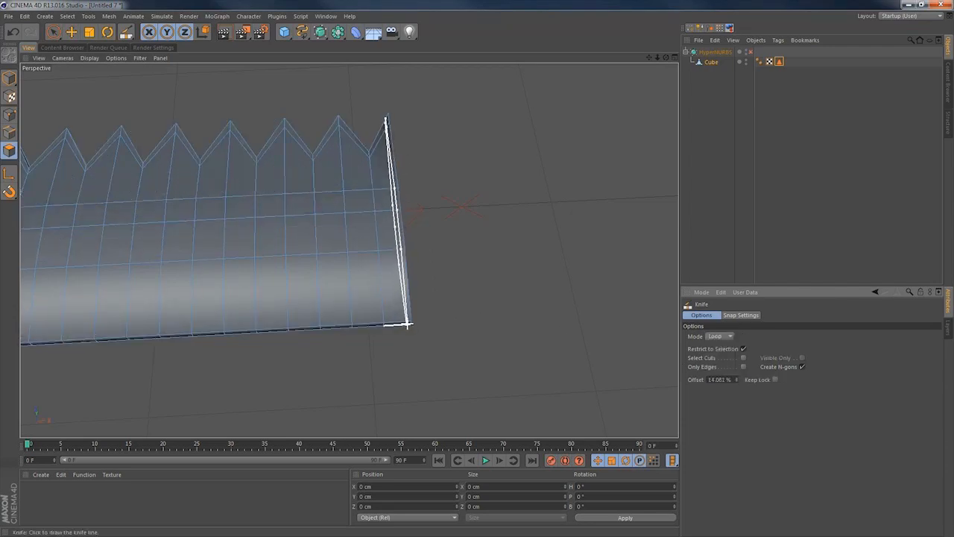
left_click(749, 52)
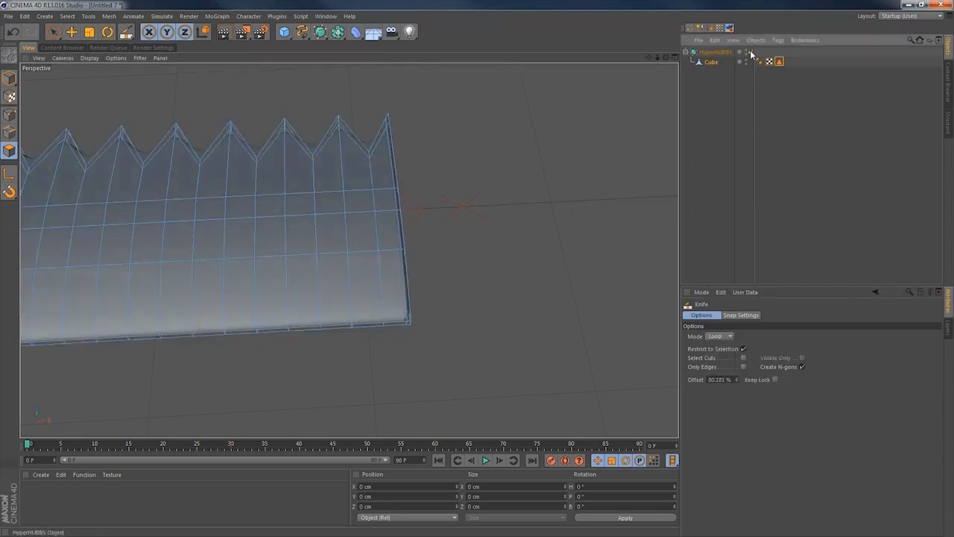
left_click(713, 139)
middle_click_drag(317, 218, 348, 250, "alt")
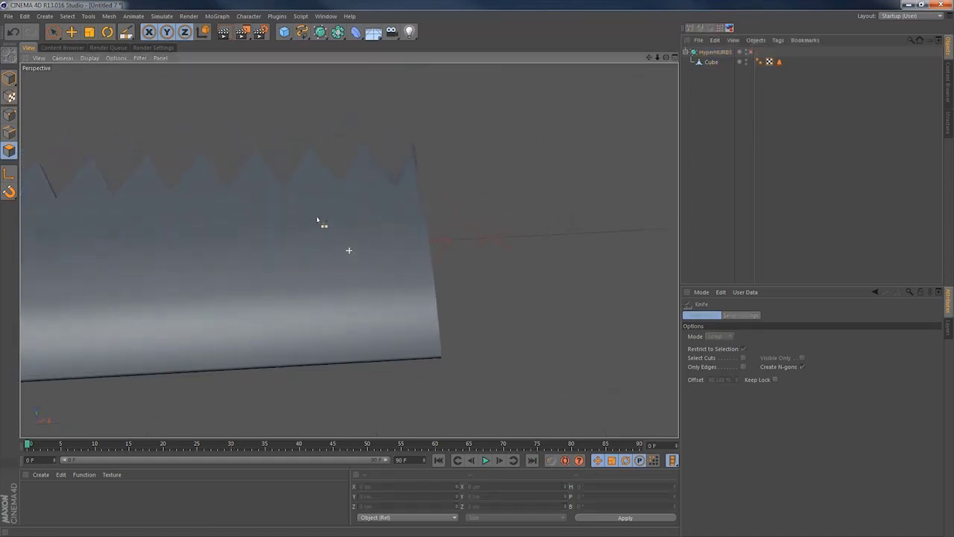
right_click_drag(337, 241, 245, 244, "alt")
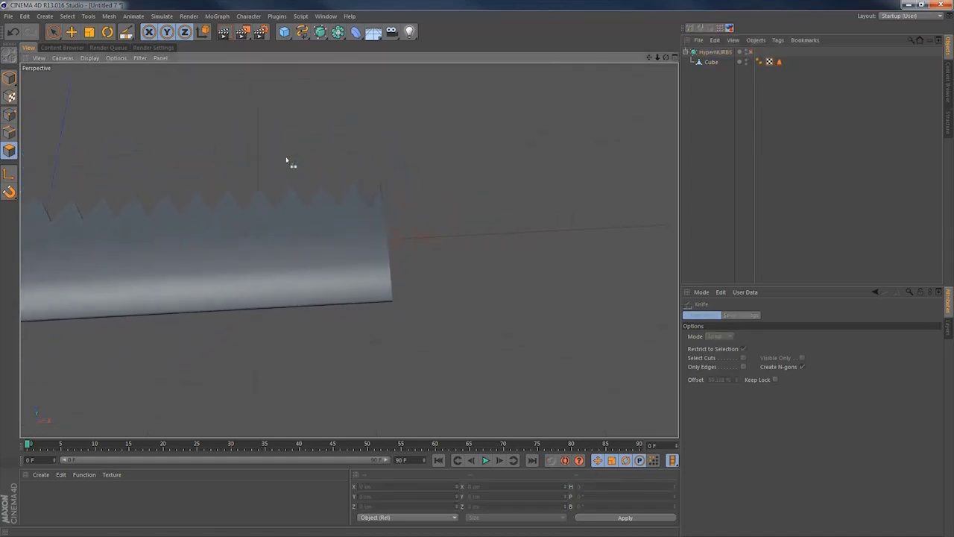
Add a new cube and move it along X to just beyond the blade's square end.
left_click(284, 33)
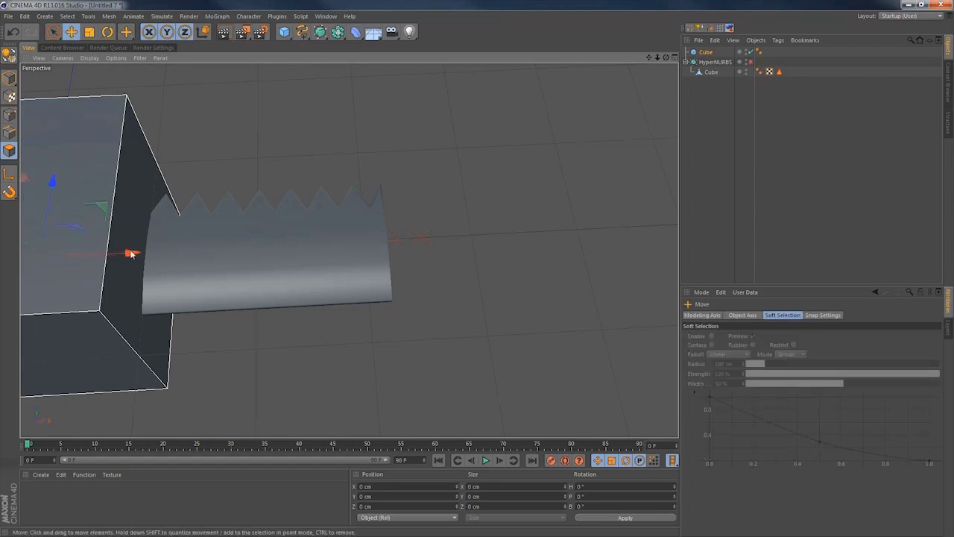
left_click_drag(132, 255, 569, 250)
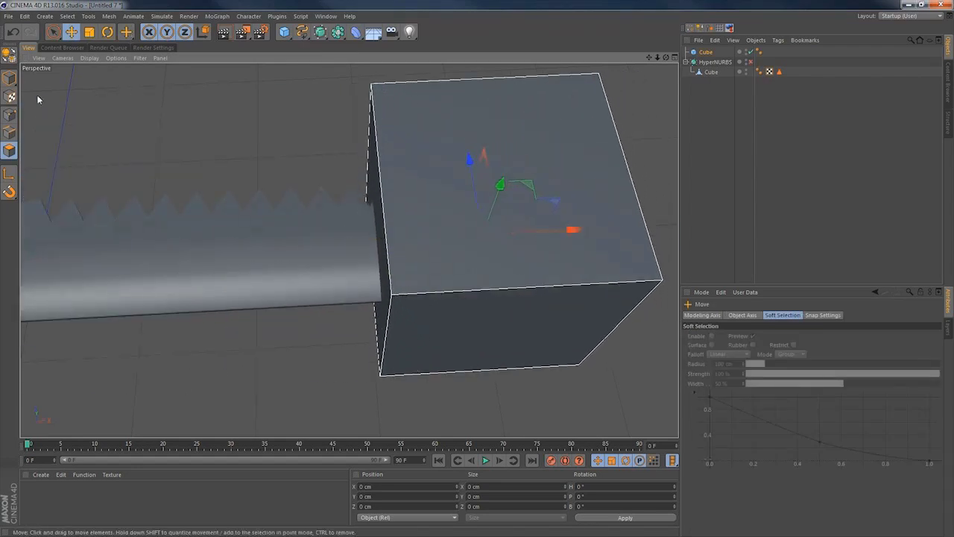
Flatten and shorten the new cube to about 27 cm in Y and 98 cm in X.
left_click(365, 186)
left_click_drag(436, 273, 443, 295, "alt")
left_click_drag(547, 287, 492, 299)
middle_click(492, 296)
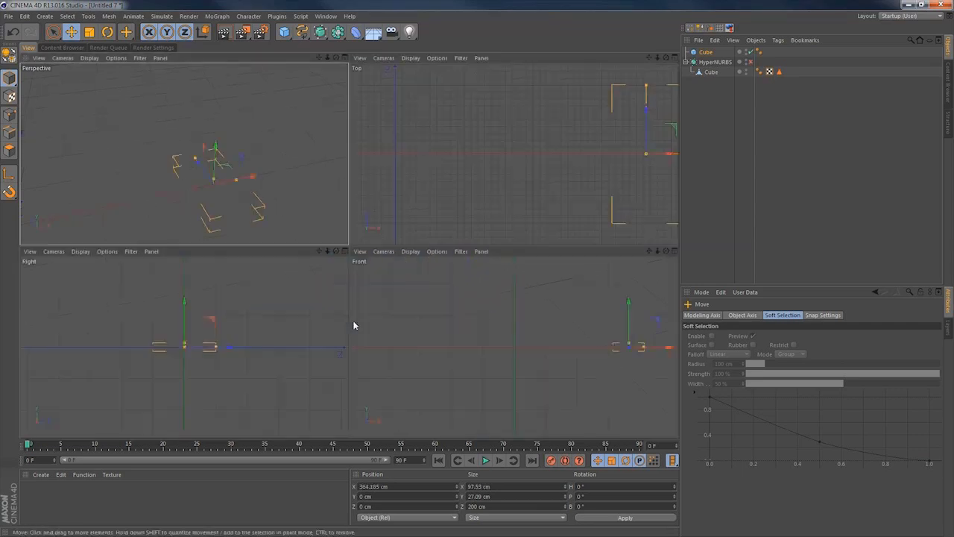
Resize the cube to about 145 cm in Z and 72 cm in X, and move it along X against the blade's square end.
middle_click(586, 169)
scroll(413, 275, "down", 5)
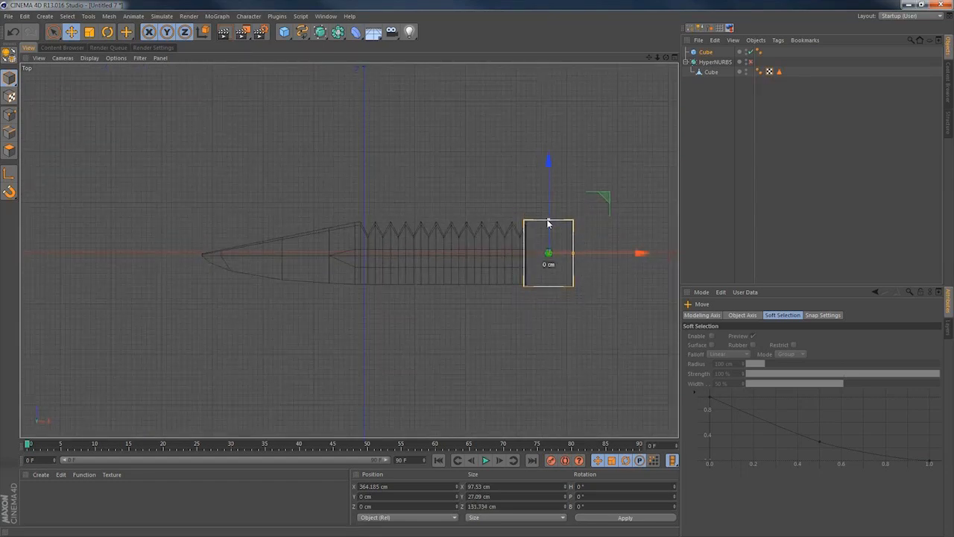
left_click_drag(547, 221, 547, 219)
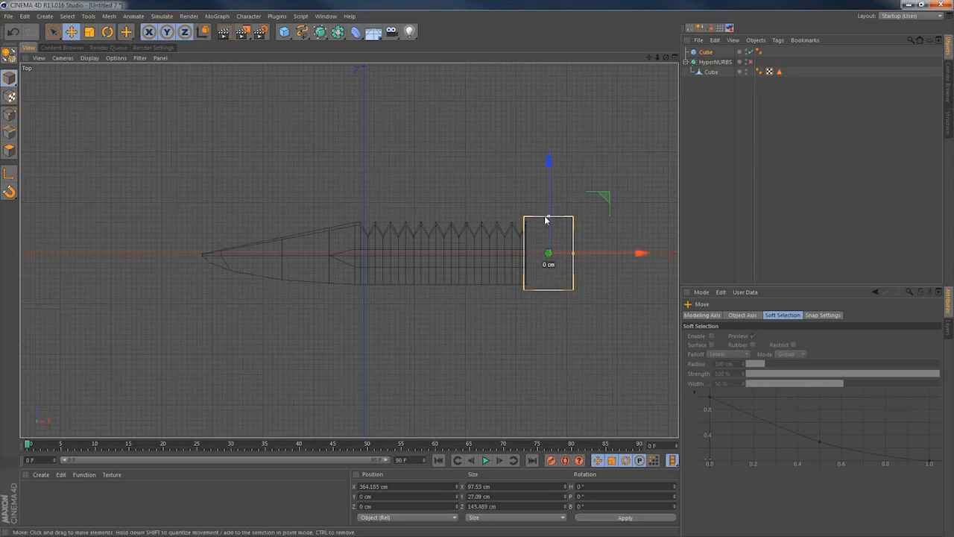
left_click_drag(579, 253, 568, 257)
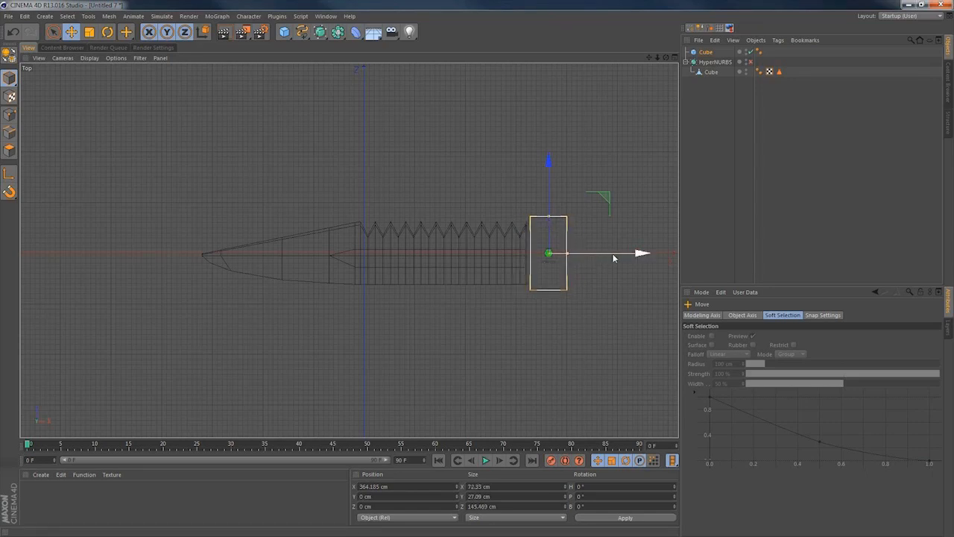
left_click_drag(641, 254, 633, 255)
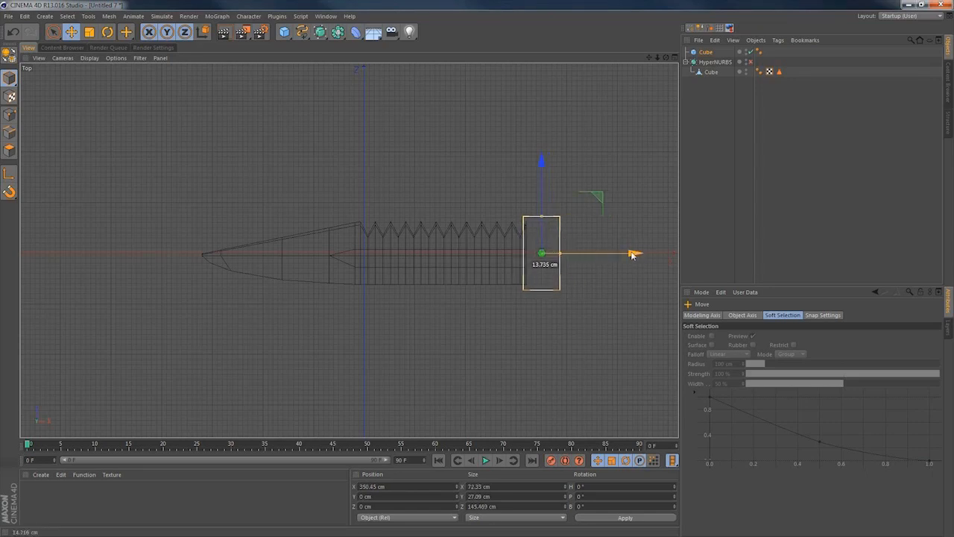
middle_click(505, 258)
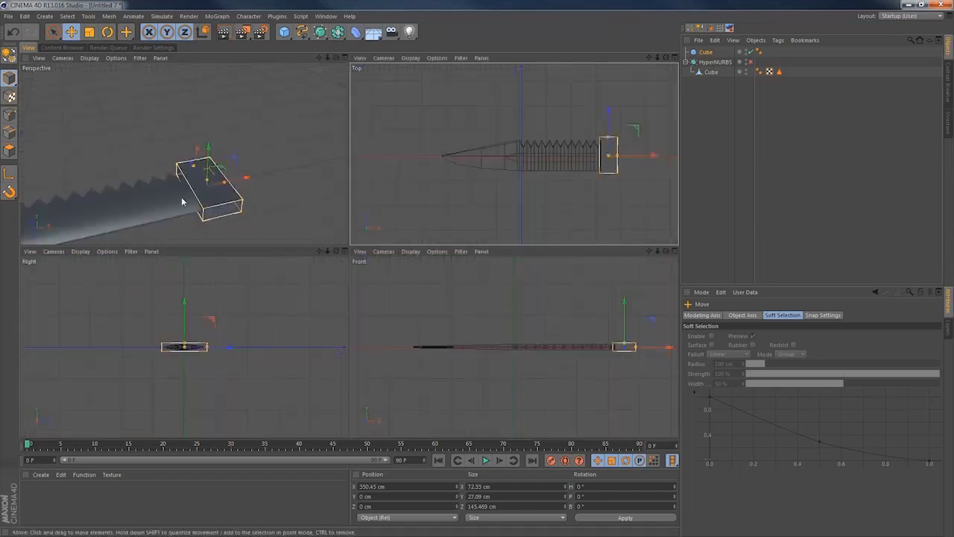
middle_click(183, 198)
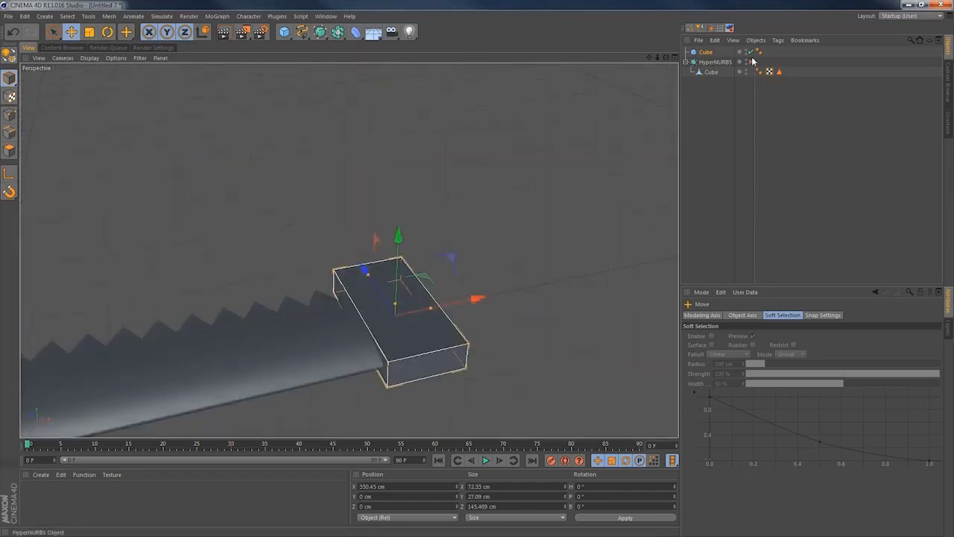
Make the end cube editable and place it inside a new HyperNURBS object.
mouse_move(381, 366)
left_mouse_down("alt")
mouse_move(368, 336)
mouse_move(379, 361)
left_mouse_up("alt")
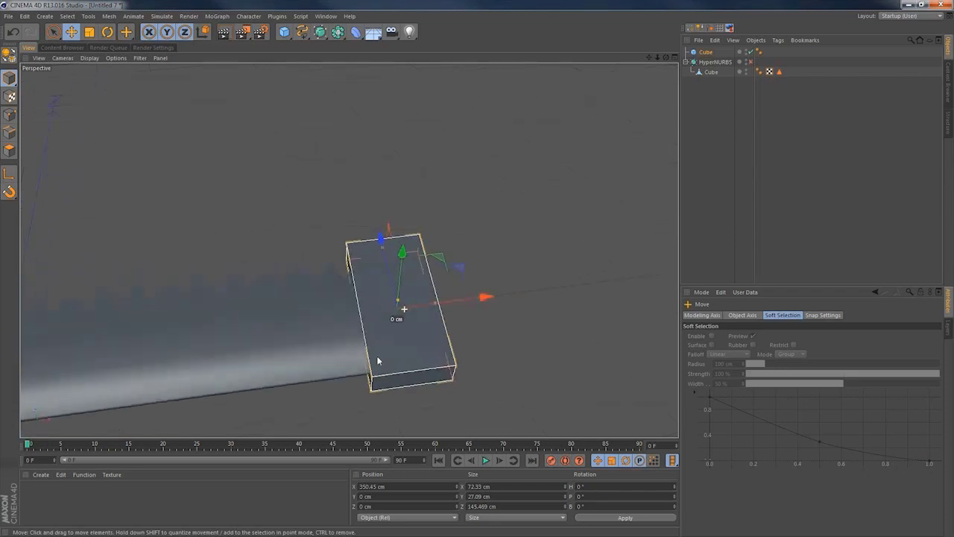
left_click(702, 52)
left_click_drag(389, 326, 399, 319, "alt")
left_click(316, 34, "alt")
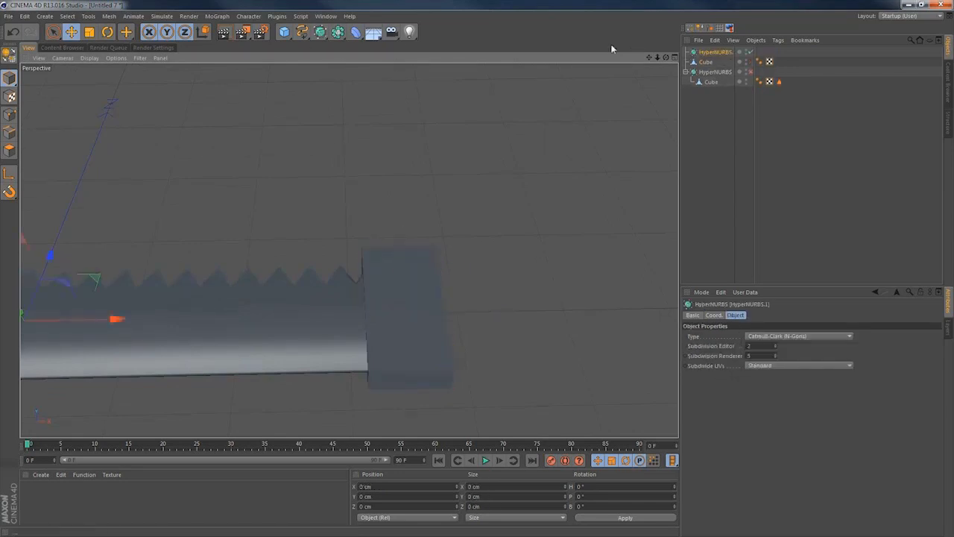
left_click(705, 62)
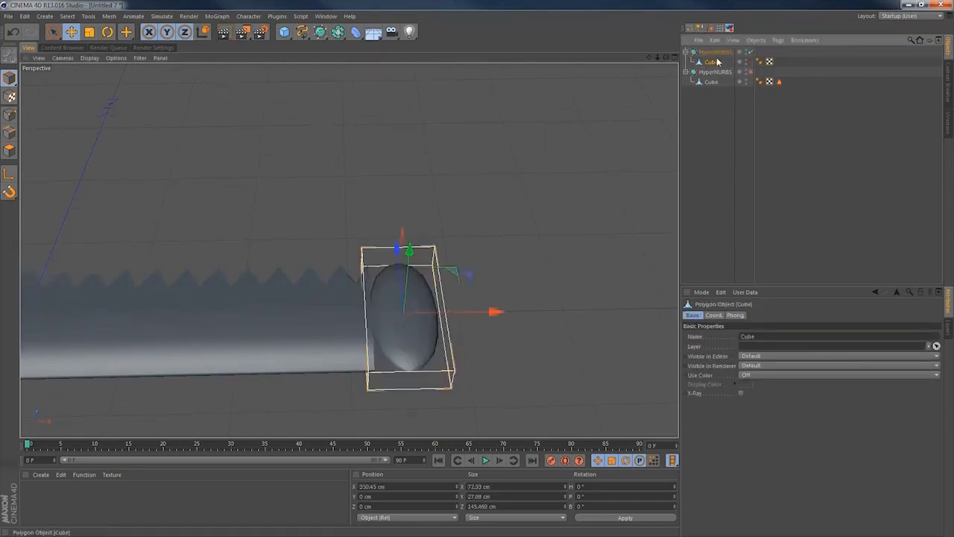
Cut edge loops close to the end cube's outer edges with the Knife in Loop mode.
key("k")
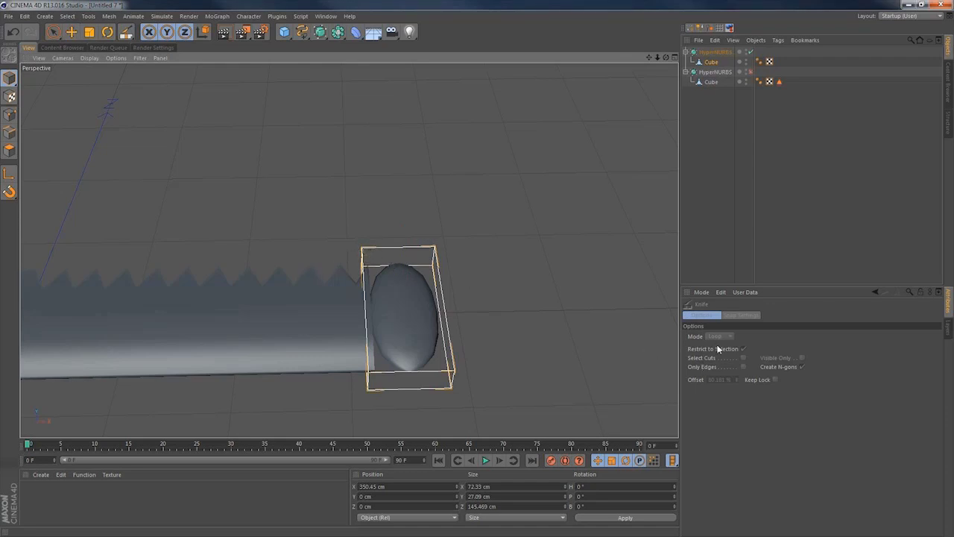
left_click(9, 149)
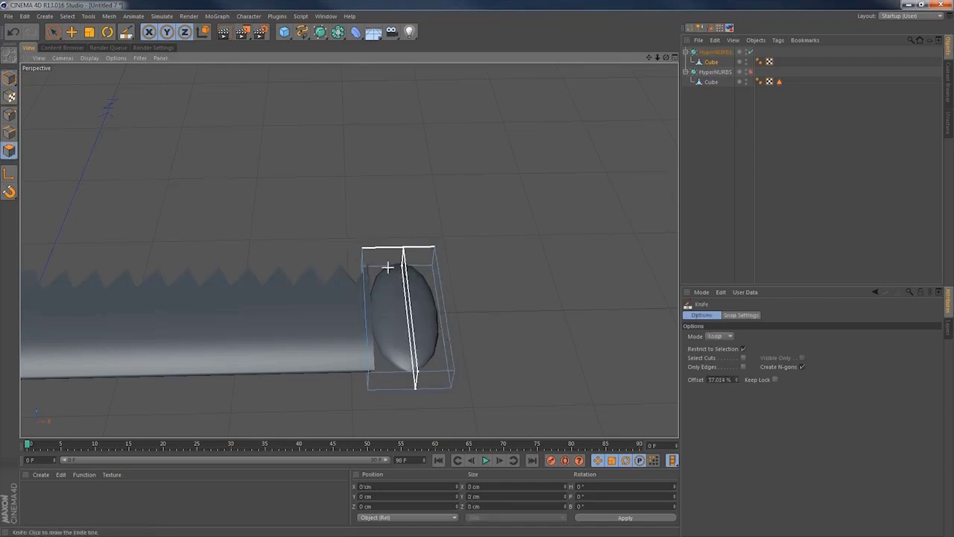
left_click(429, 245)
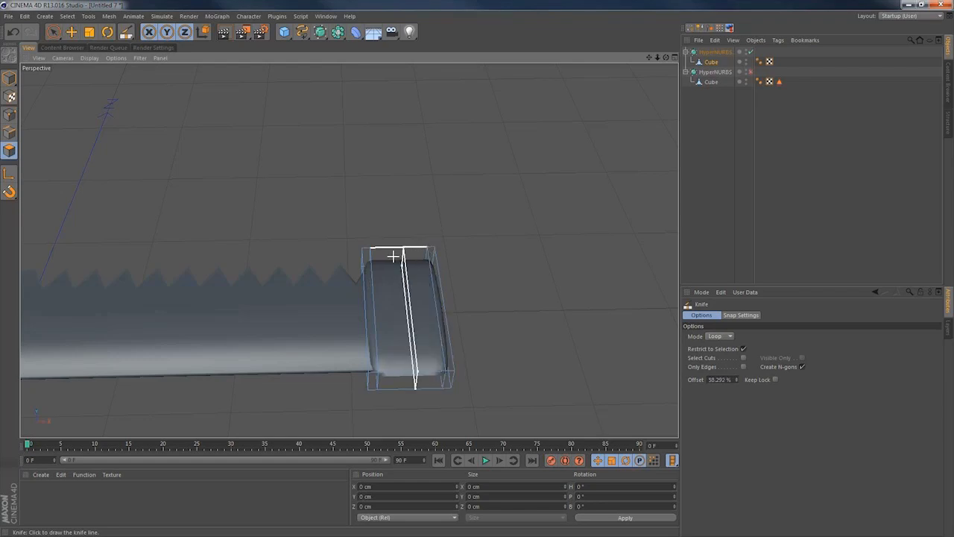
left_click(371, 256)
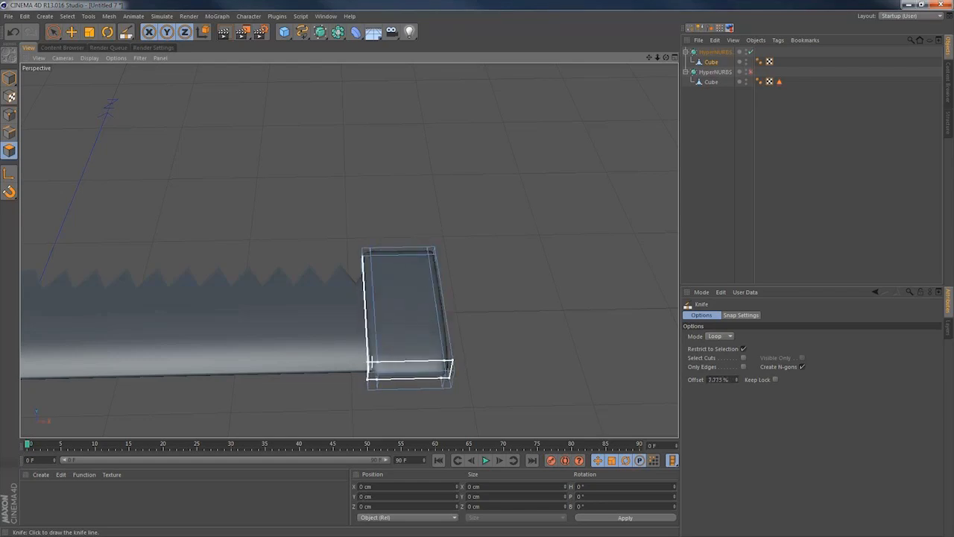
left_click(450, 369)
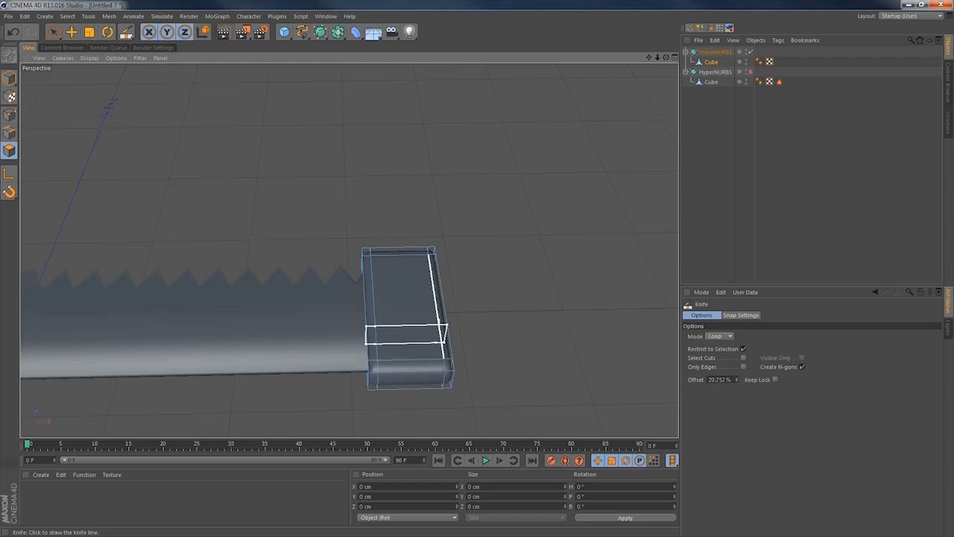
left_click(406, 335)
key("space")
Turn off the end cube's smoothing, select its large flat faces and inset them 3.5 cm with Extrude Inner.
left_click(405, 315)
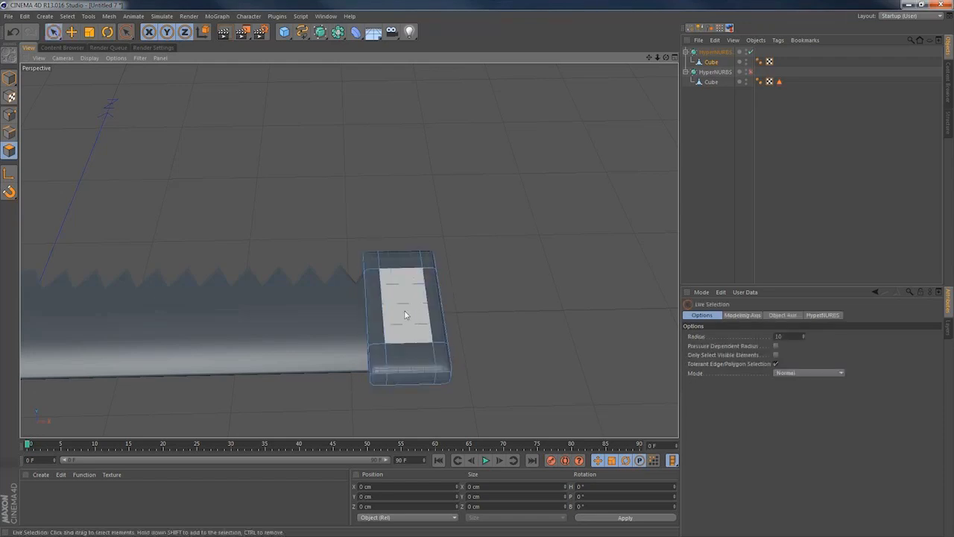
left_click(750, 52)
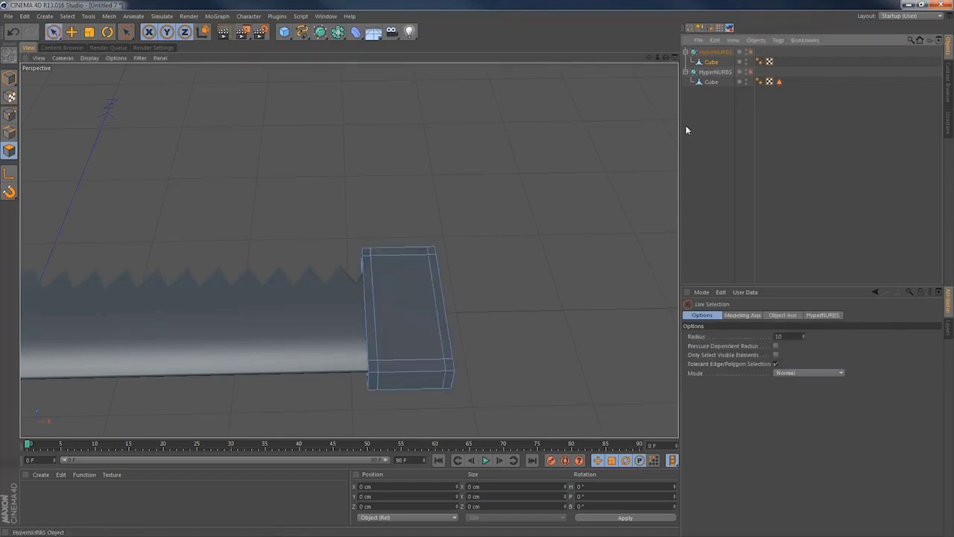
left_click(392, 313)
left_click_drag(402, 354, 411, 377, "alt")
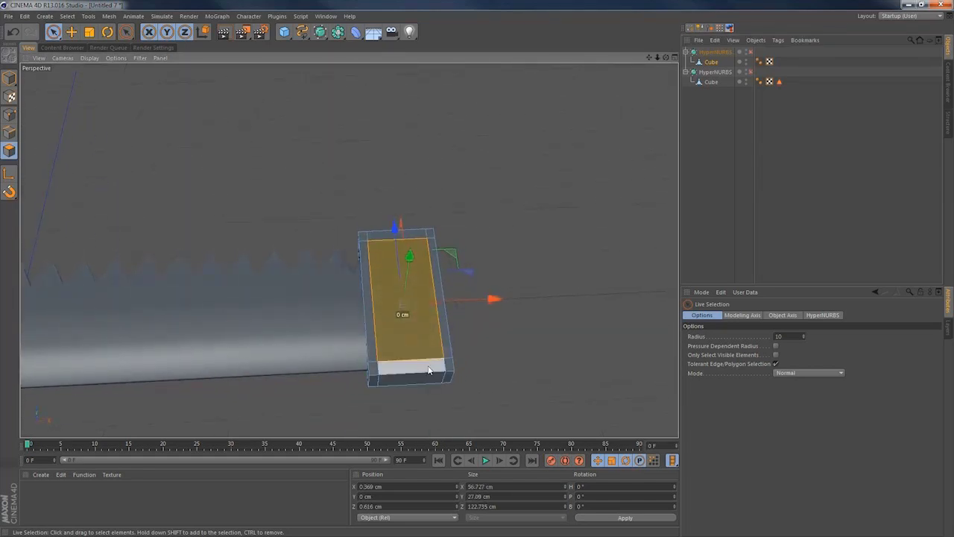
key("i")
left_click_drag(410, 328, 388, 328)
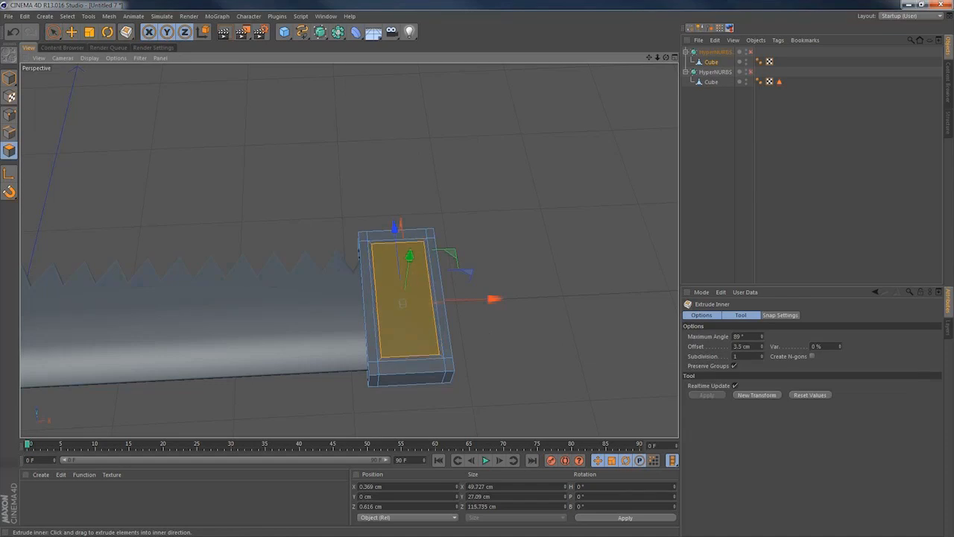
Extrude the inset faces about 8 cm into the end cube, inset them again by 5 cm, and preview the smoothing.
key("d")
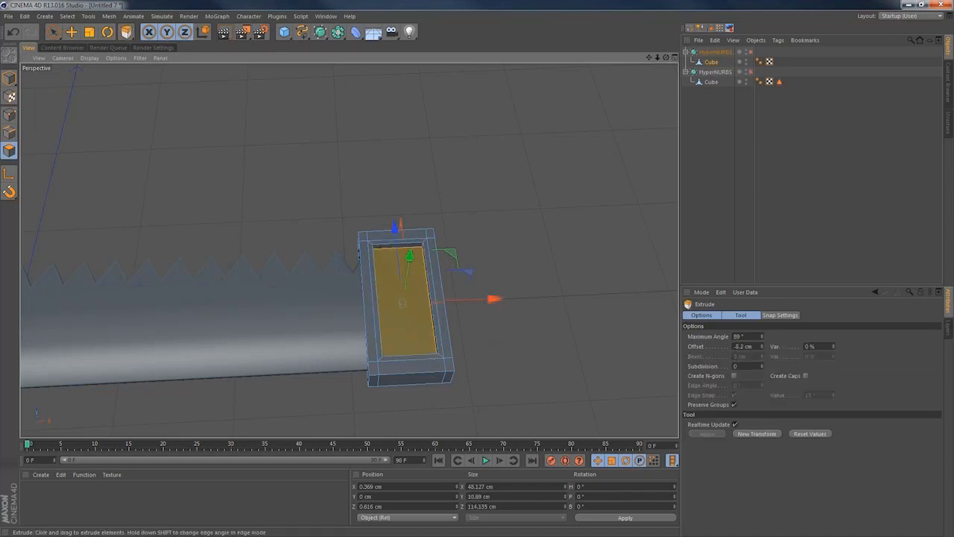
left_click_drag(440, 302, 456, 198, "alt")
key("i")
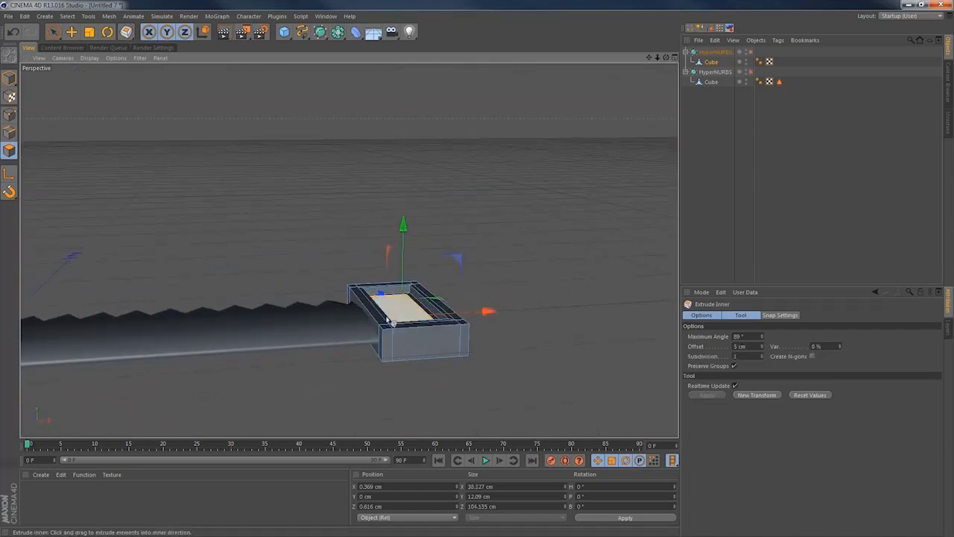
left_click_drag(384, 314, 516, 405, "alt")
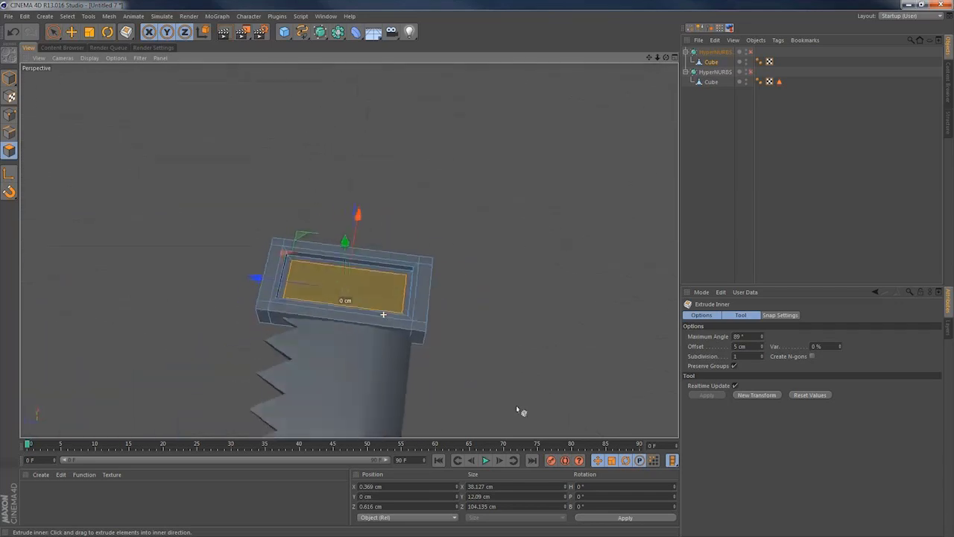
left_click(750, 52)
left_click(750, 52)
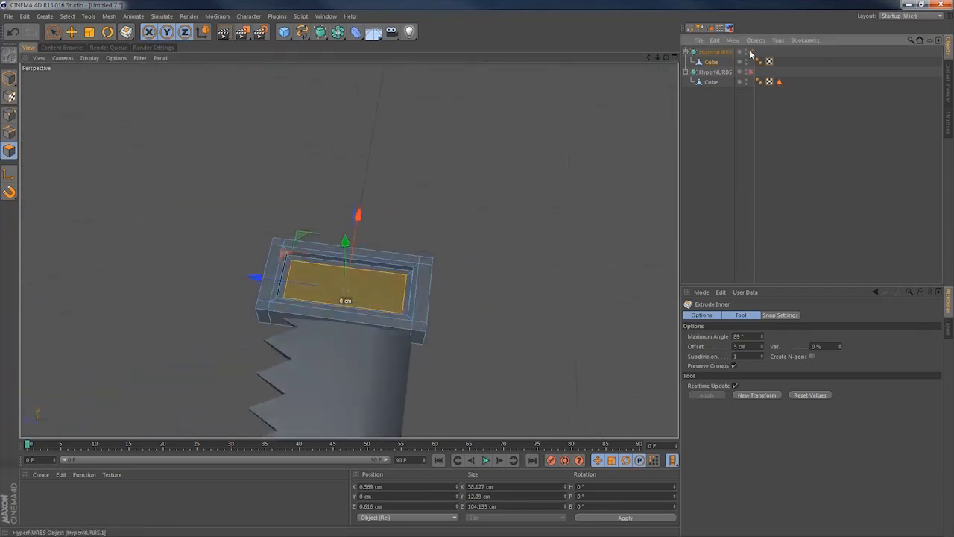
Deselect the faces, cut more Knife edge loops around the recess and across the end cube's middle, and preview the smoothed result.
key("space")
left_click(400, 235)
key("k")
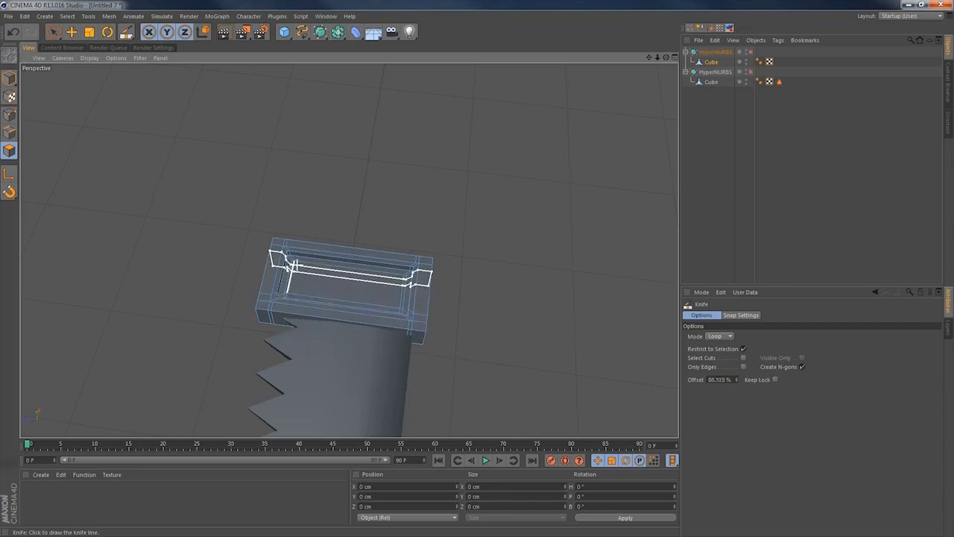
left_click_drag(373, 277, 332, 237, "alt")
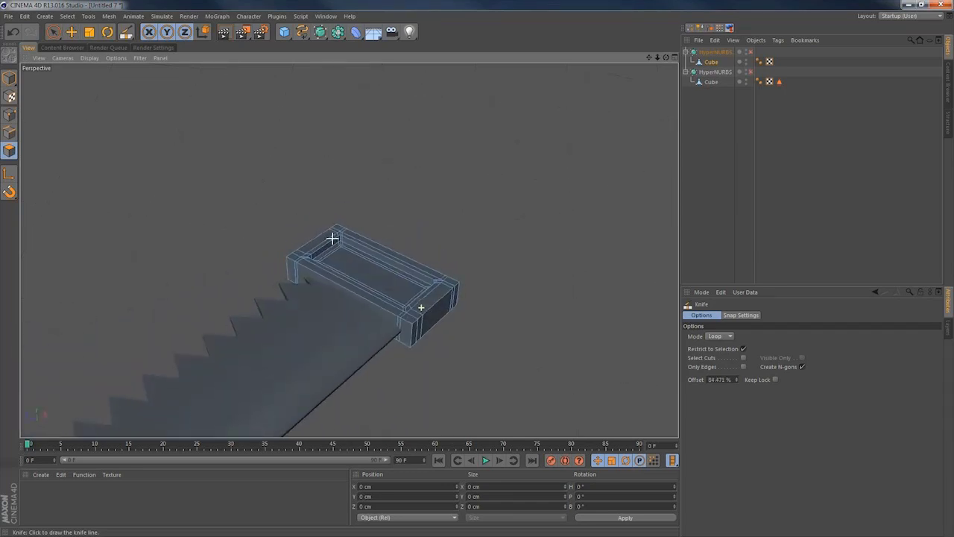
left_click(750, 53)
left_click_drag(412, 297, 416, 221, "alt")
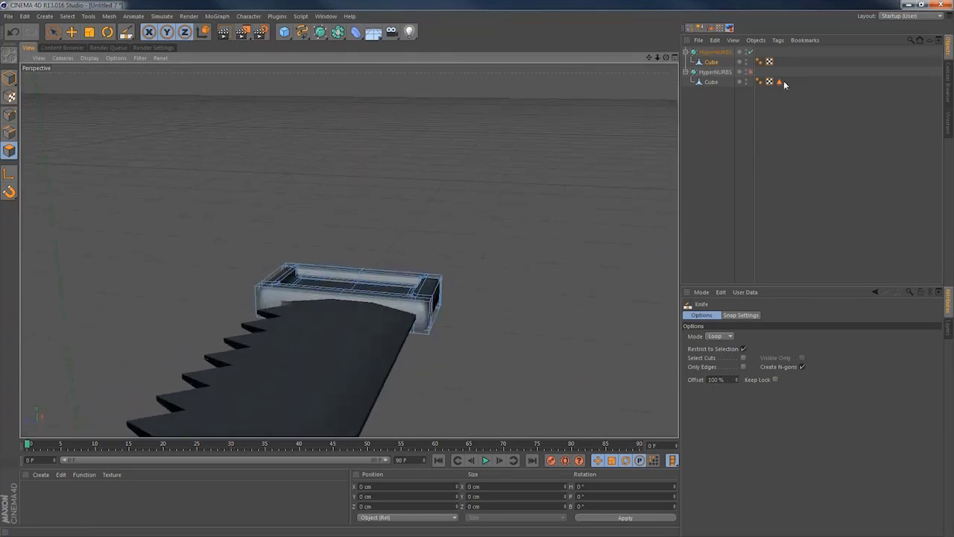
left_click_drag(455, 309, 434, 360, "alt")
Select all points at the end cube's non-serrated end with a rectangle selection in the Top view, with its smoothing off.
middle_click(423, 321)
middle_click(591, 356)
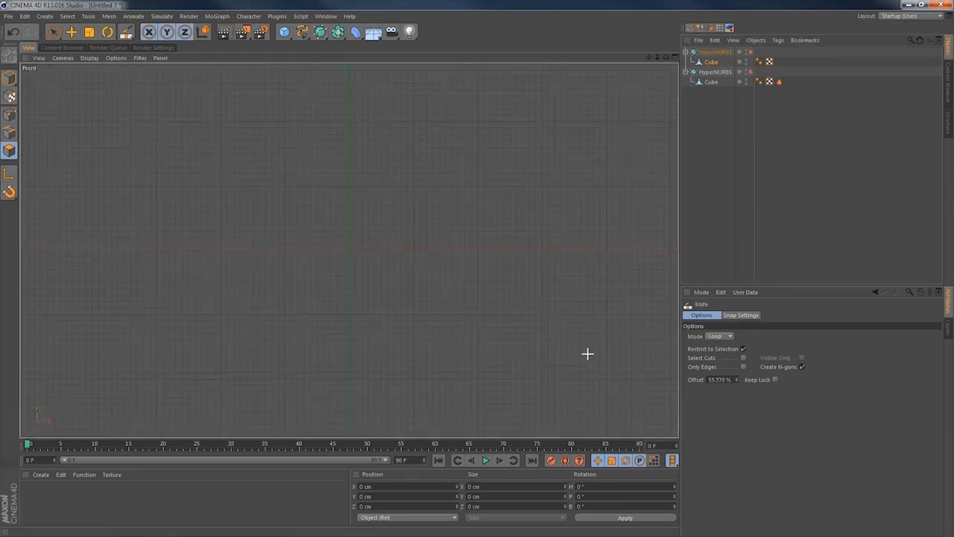
middle_click(567, 255)
middle_click(598, 162)
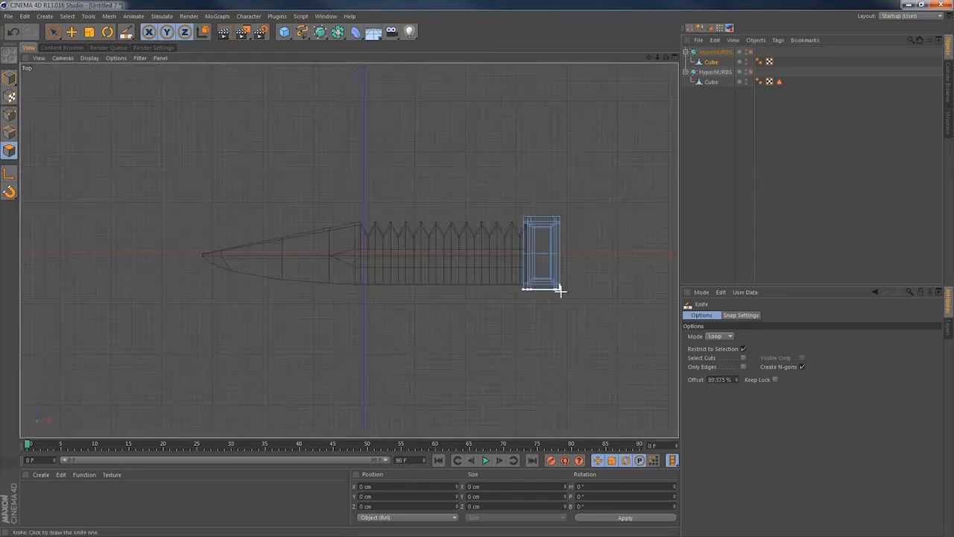
left_click(10, 115)
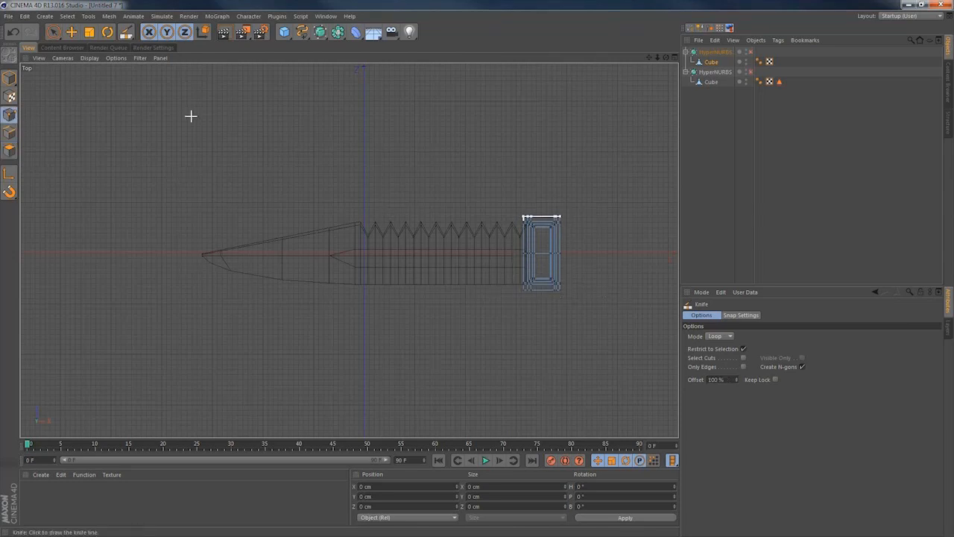
left_click_drag(59, 37, 65, 59)
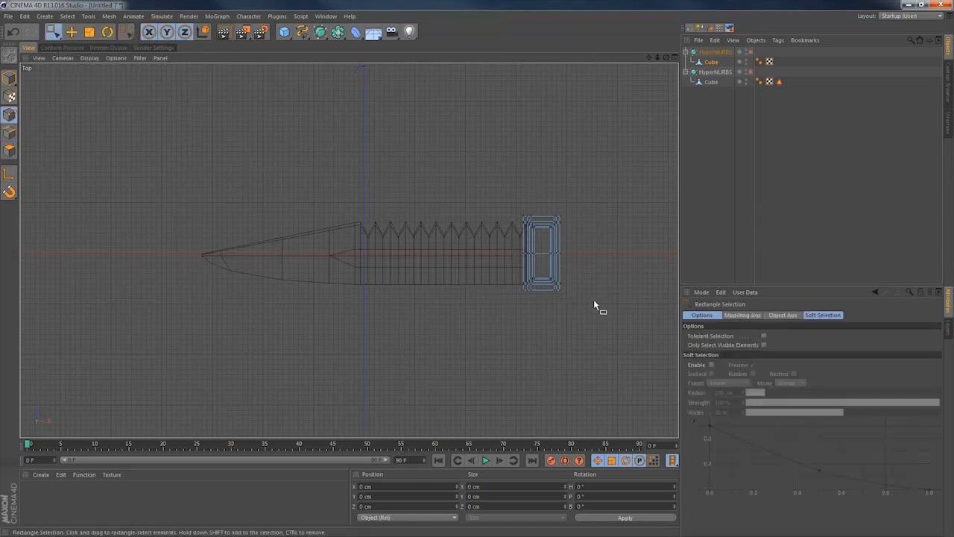
left_click_drag(527, 281, 526, 280)
middle_click(502, 282)
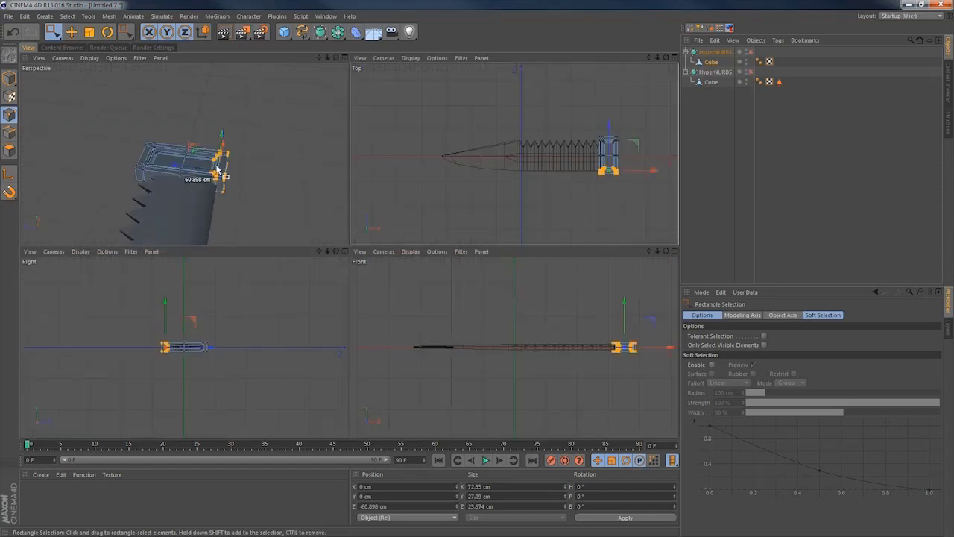
Scale the selected end points down in Y to about 15 cm and preview the smoothed end part.
middle_click(254, 224)
left_click_drag(255, 222, 351, 192, "alt")
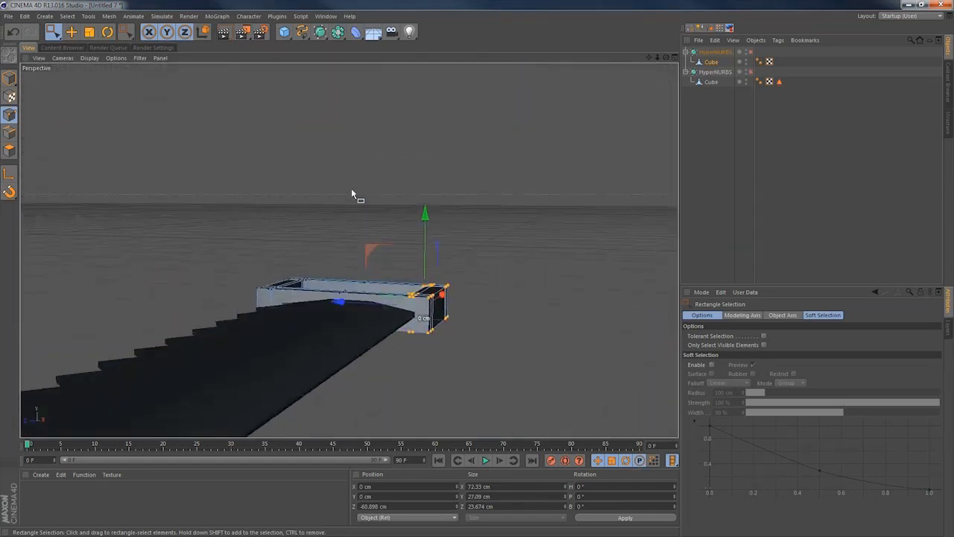
key("t")
left_click_drag(425, 214, 427, 259)
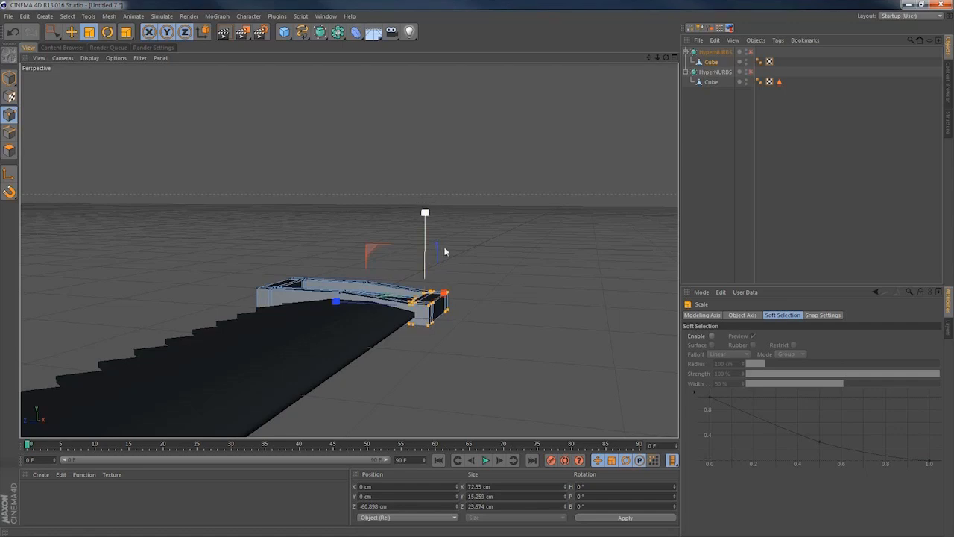
left_click(750, 52)
middle_click_drag(400, 295, 426, 353, "alt")
left_click_drag(434, 381, 457, 406, "alt")
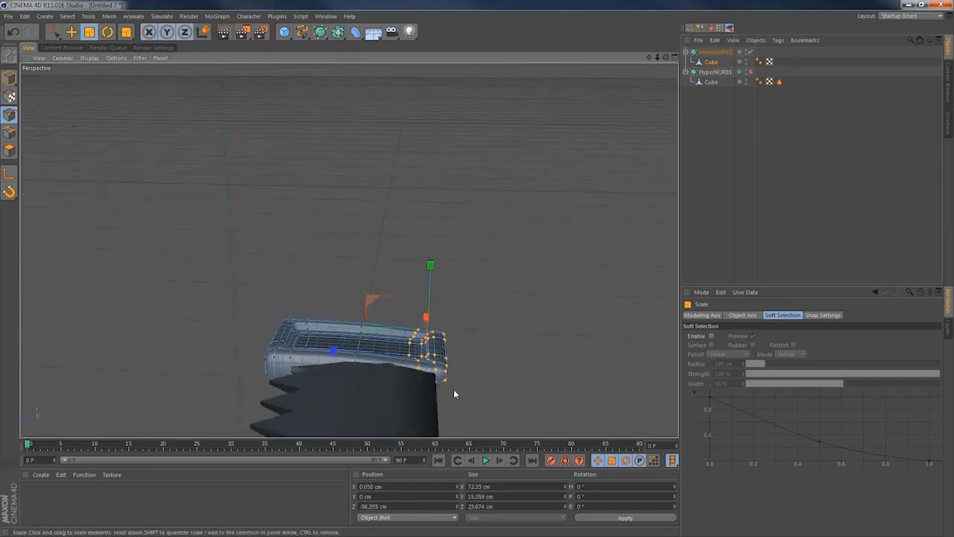
key("0")
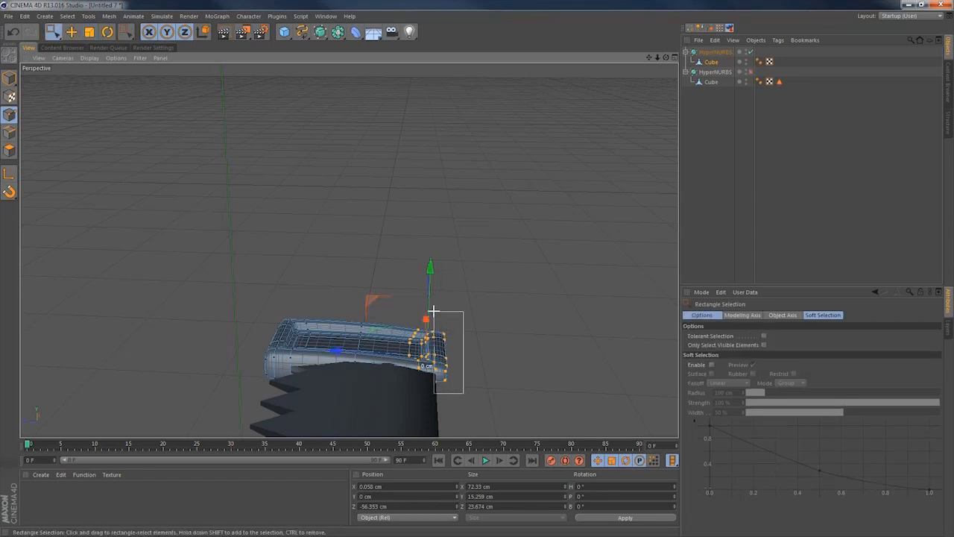
Narrow the point selection to the outermost points at the end cube's non-serrated end and scale them down in Y to about 10.7 cm.
left_click_drag(433, 310, 434, 311)
left_click_drag(424, 356, 404, 301, "alt")
key("t")
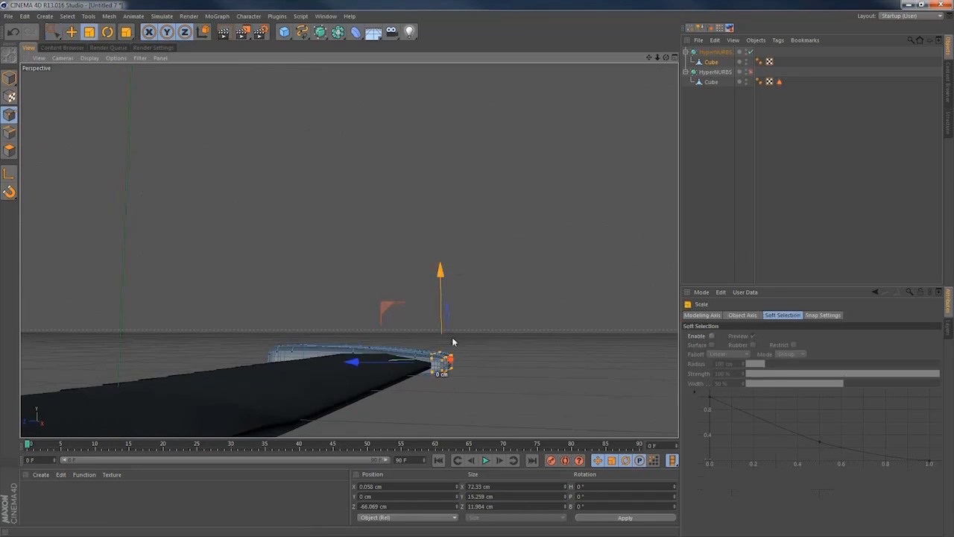
left_click_drag(441, 269, 440, 275)
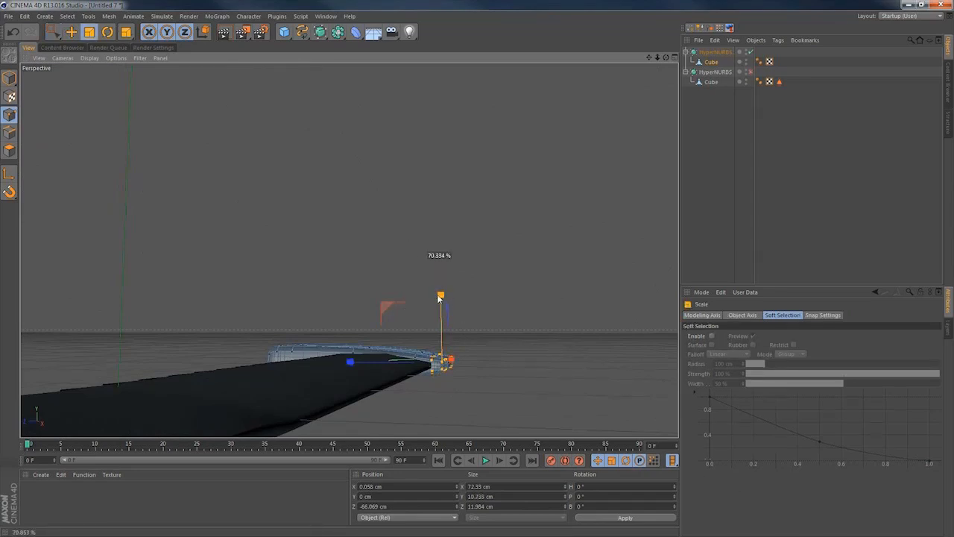
mouse_move(370, 365)
left_mouse_down("alt")
mouse_move(341, 432)
mouse_move(371, 368)
left_mouse_up("alt")
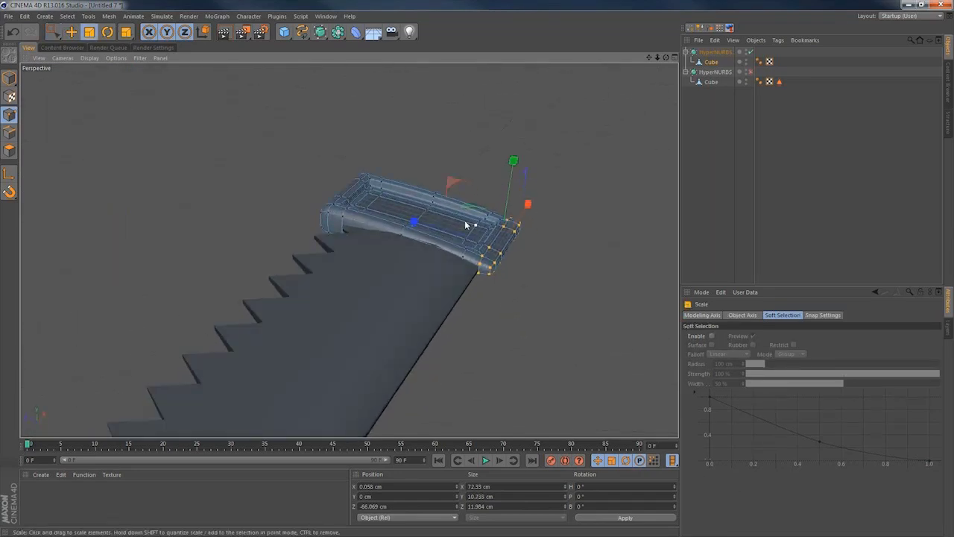
left_click_drag(466, 224, 513, 223, "alt")
Select the points at the end cube's serrated-side end with a rectangle in the Top view and scale them down in Y.
middle_click(592, 194)
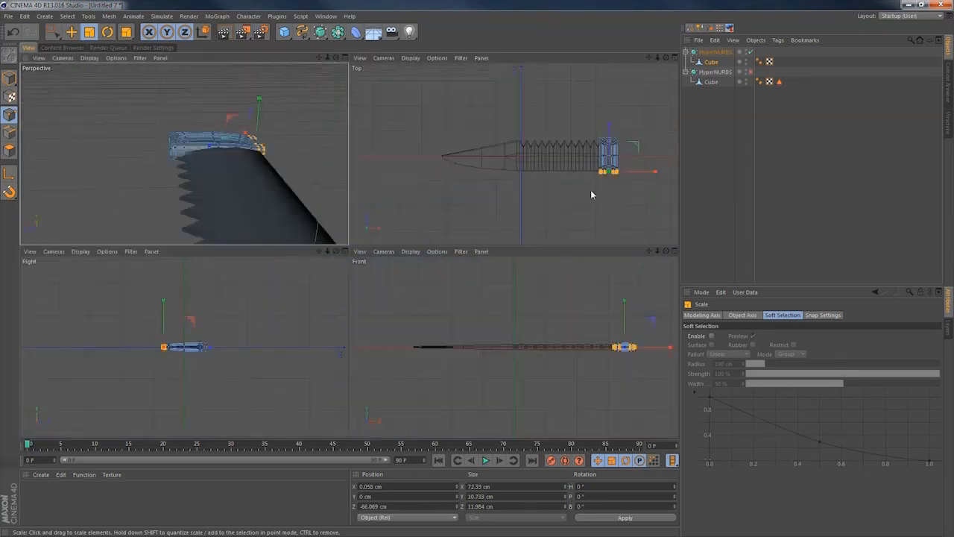
middle_click(591, 195)
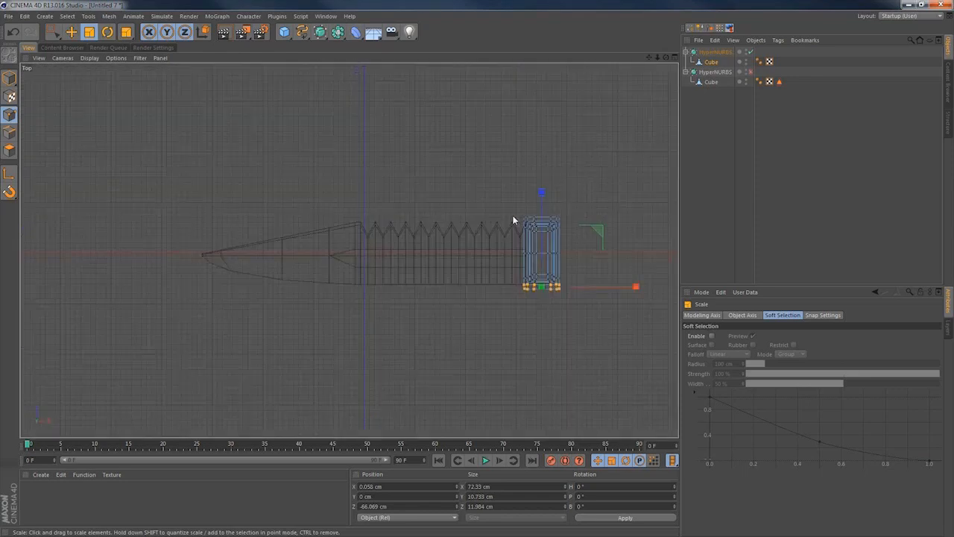
key("0")
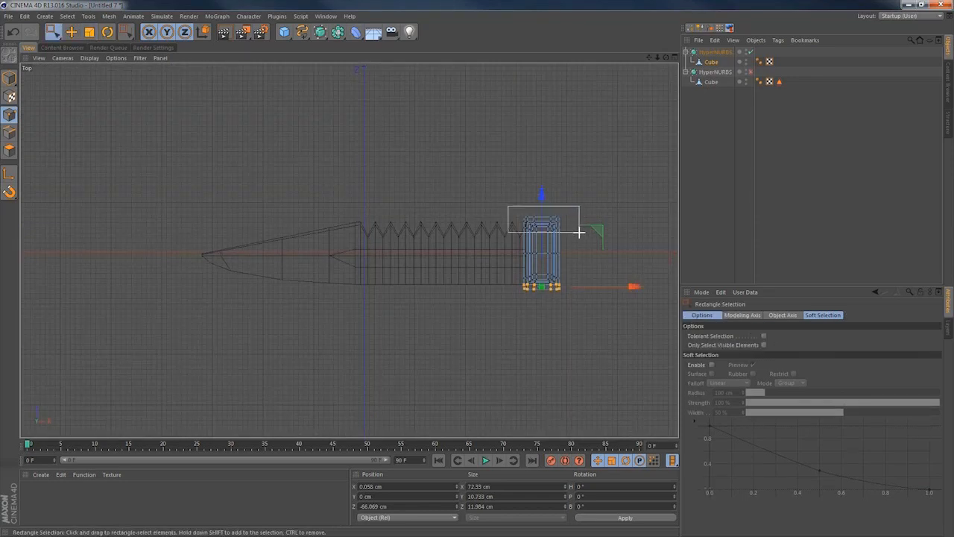
middle_click(537, 227)
middle_click(202, 188)
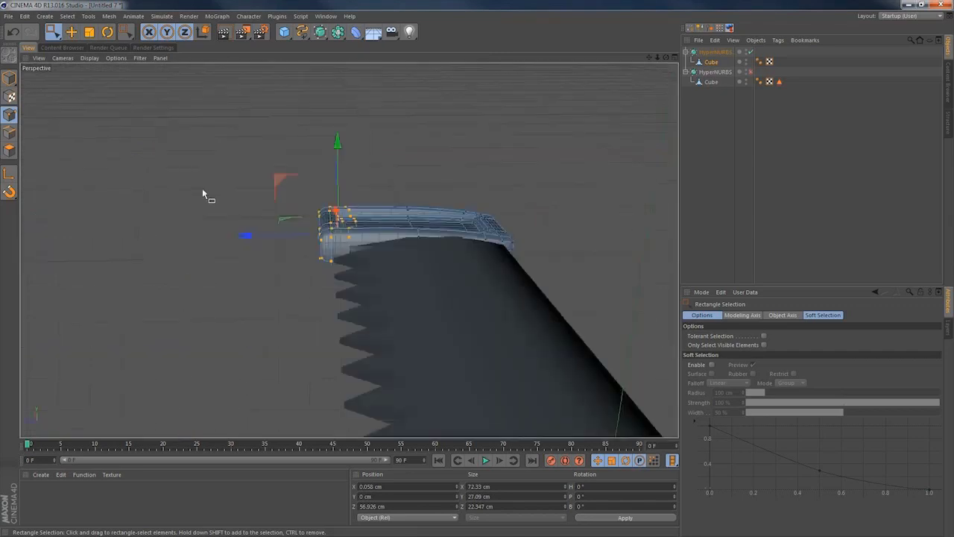
key("t")
left_click_drag(337, 143, 425, 215)
Select the end cube's middle loop of points and scale it up in Y to about 32 cm.
key("0")
left_click_drag(398, 172, 447, 356)
key("t")
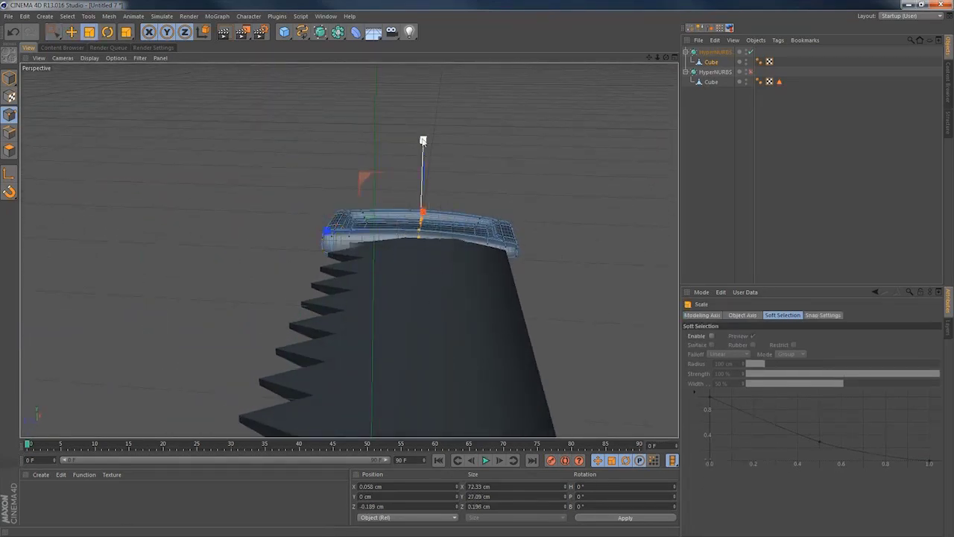
left_click_drag(422, 136, 335, 268)
Re-enable the blade's HyperNURBS smoothing and deselect everything to preview the smoothed knife.
left_click_drag(427, 225, 278, 371, "alt")
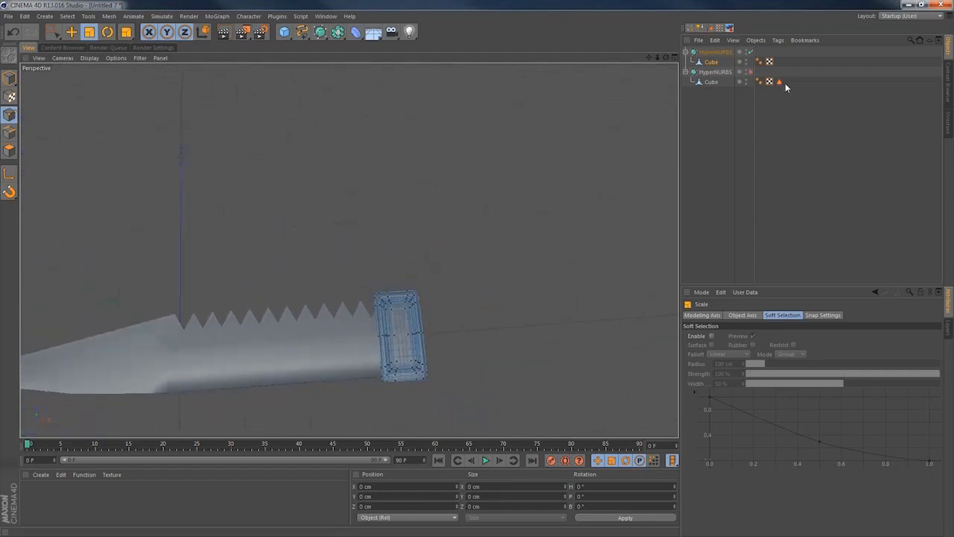
left_click(751, 73)
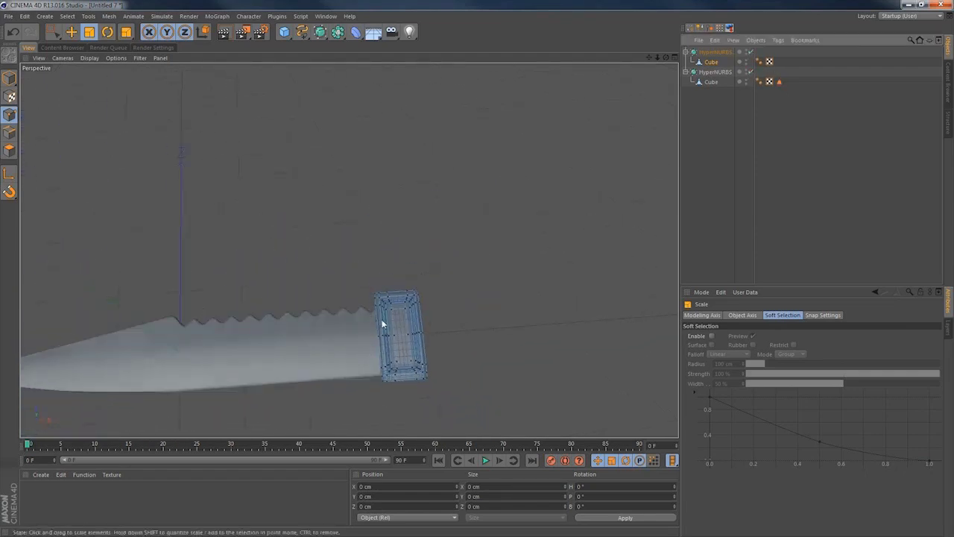
left_click_drag(383, 323, 337, 299, "alt")
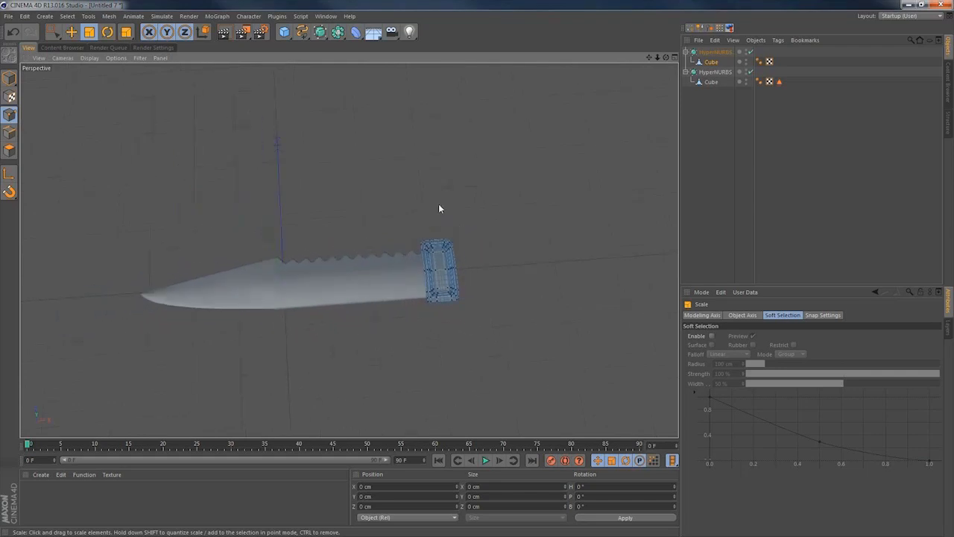
left_click(692, 209)
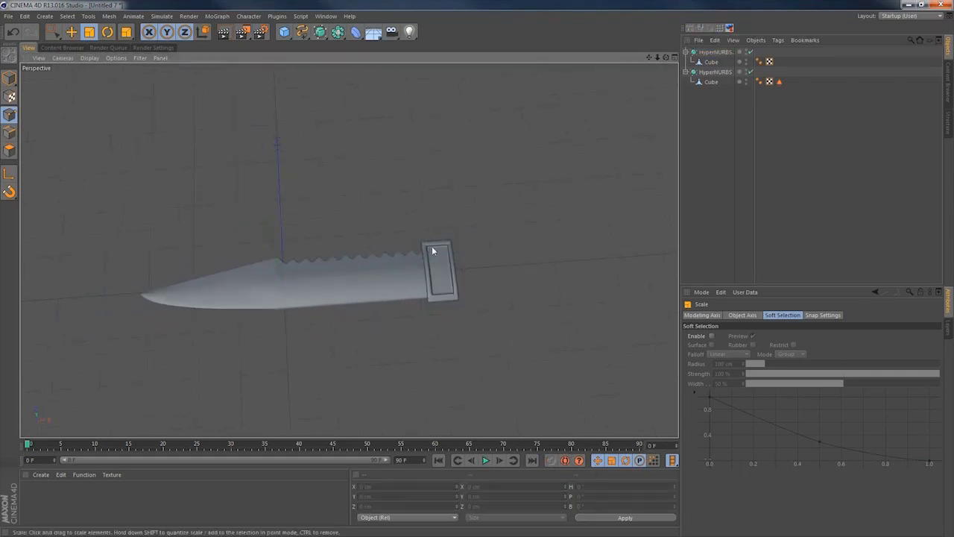
left_click_drag(432, 250, 485, 183, "alt")
Move the whole end cube along X to about 353.5 cm in Model mode, then deselect it and inspect its joint with the blade.
left_click(713, 52)
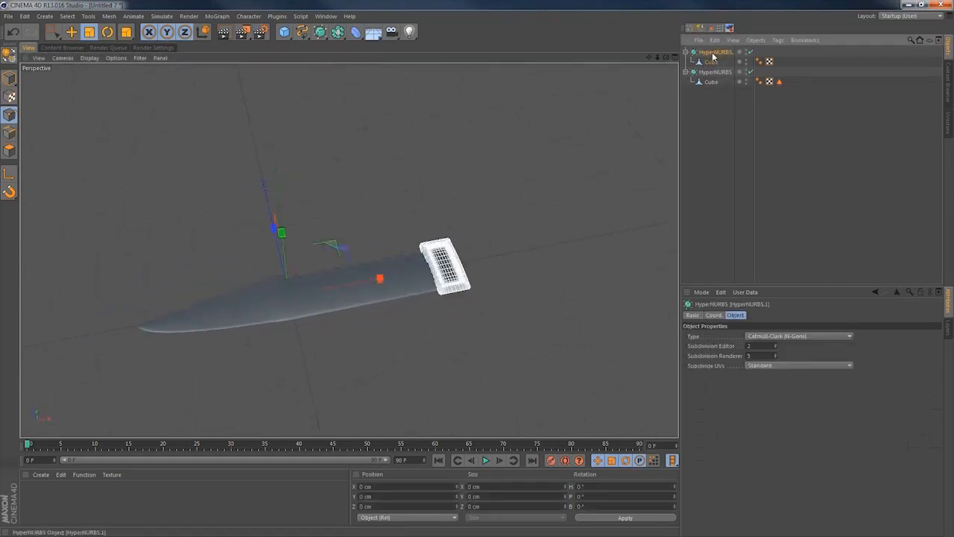
left_click(712, 64)
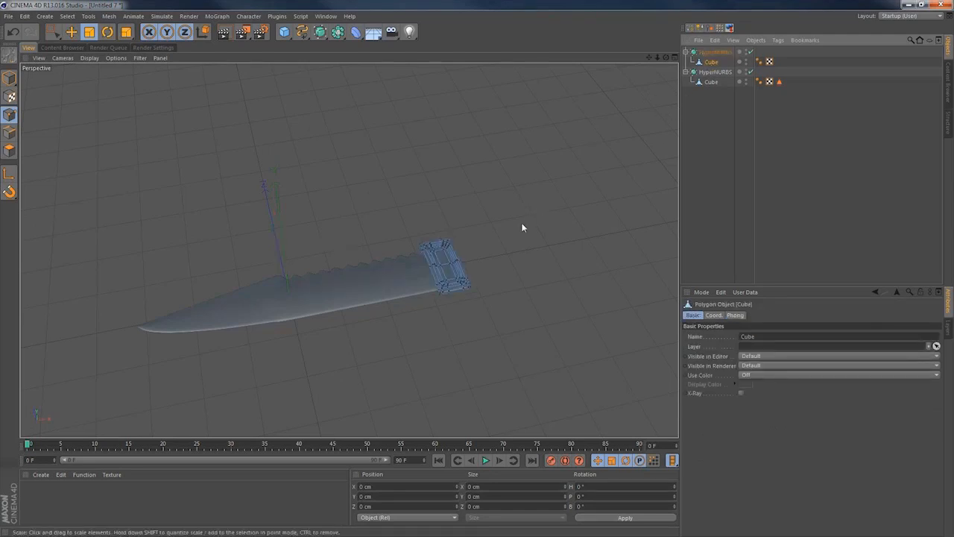
key("e")
left_click(9, 77)
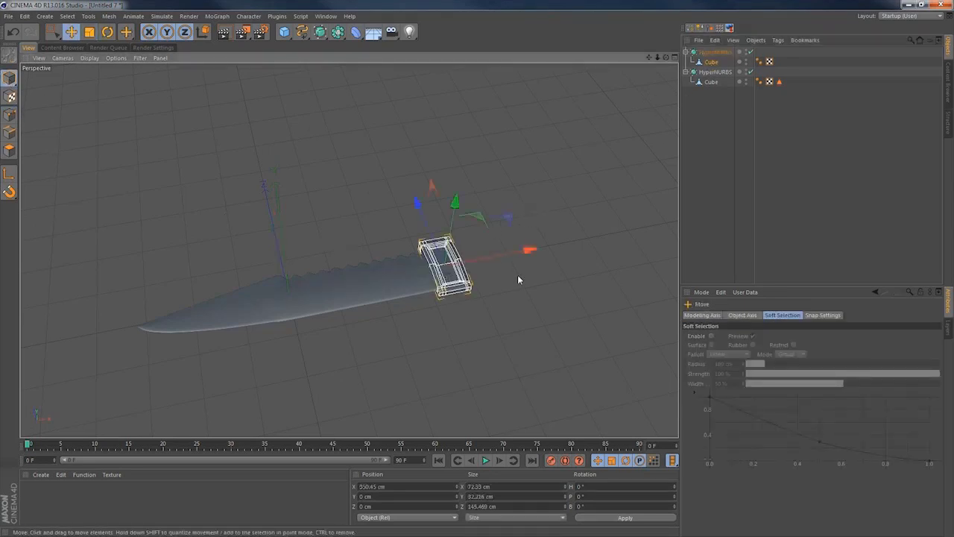
left_click_drag(530, 248, 562, 257)
scroll(624, 263, "up", 5)
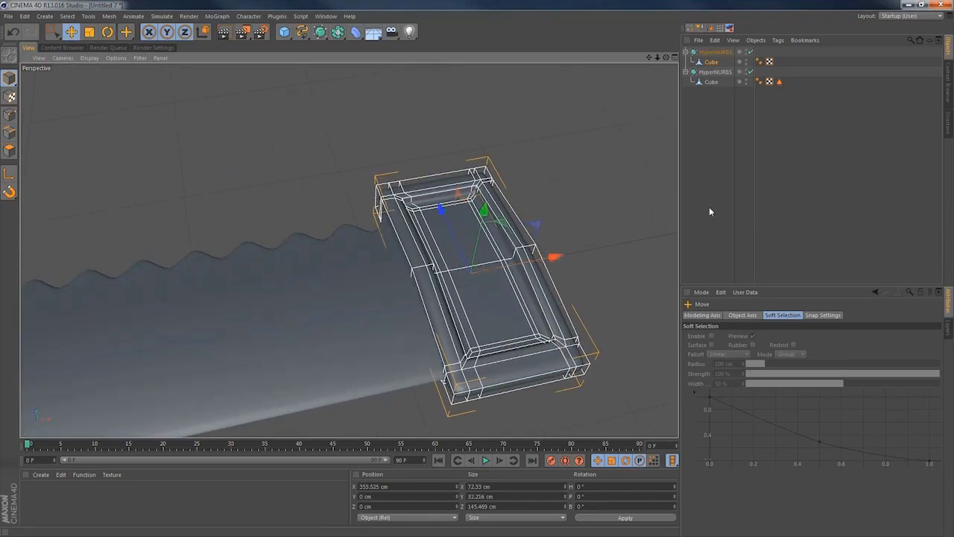
left_click(722, 200)
left_click_drag(435, 290, 409, 350, "alt")
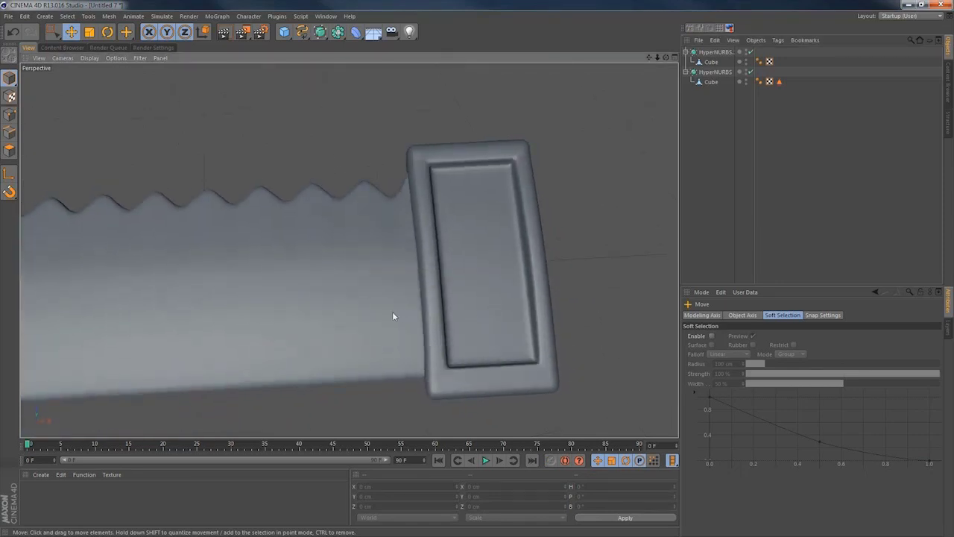
Add a Cogwheel spline, set its plane to ZY, and move it along X to about 395.7 cm, just beyond the end part.
right_click_drag(398, 312, 240, 346, "alt")
left_click_drag(240, 348, 220, 356, "alt")
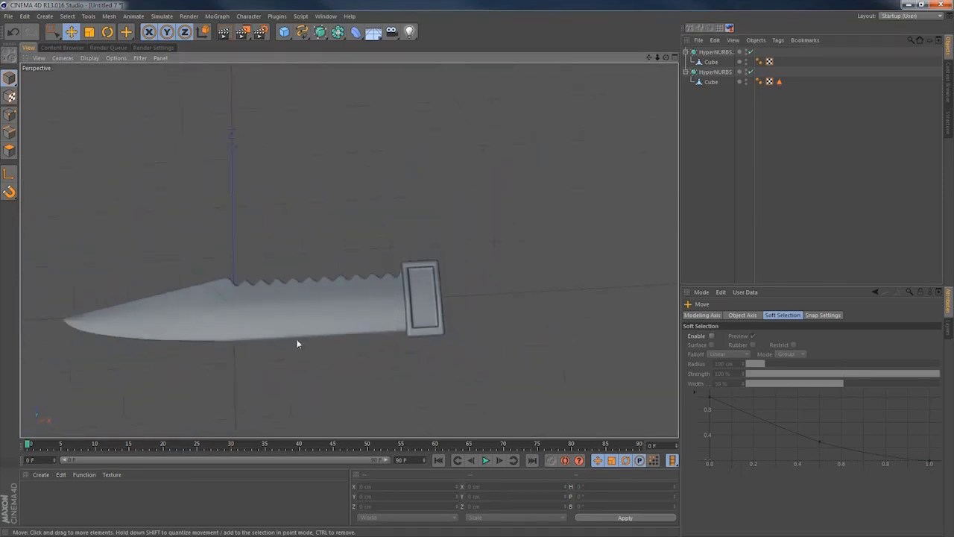
left_click_drag(349, 326, 422, 270, "alt")
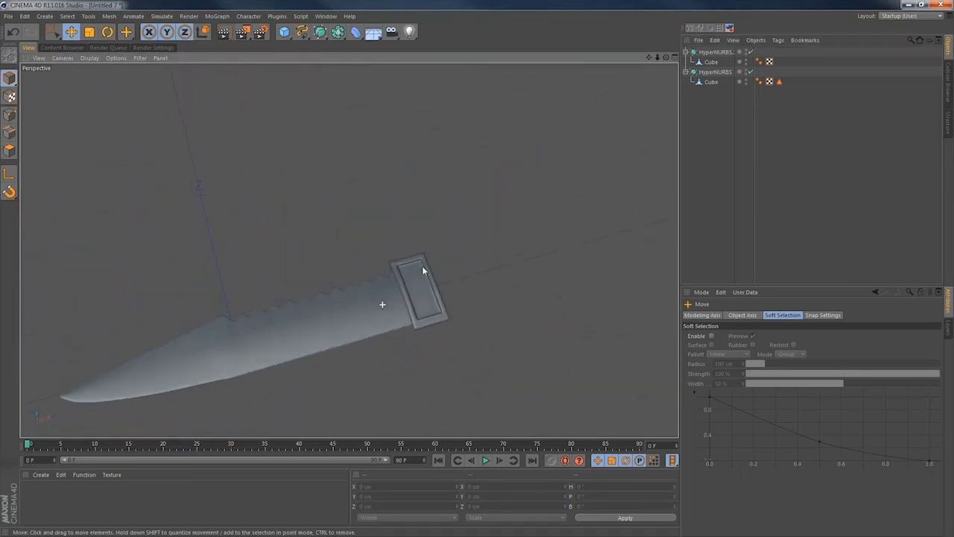
left_click(310, 32)
left_click(387, 131)
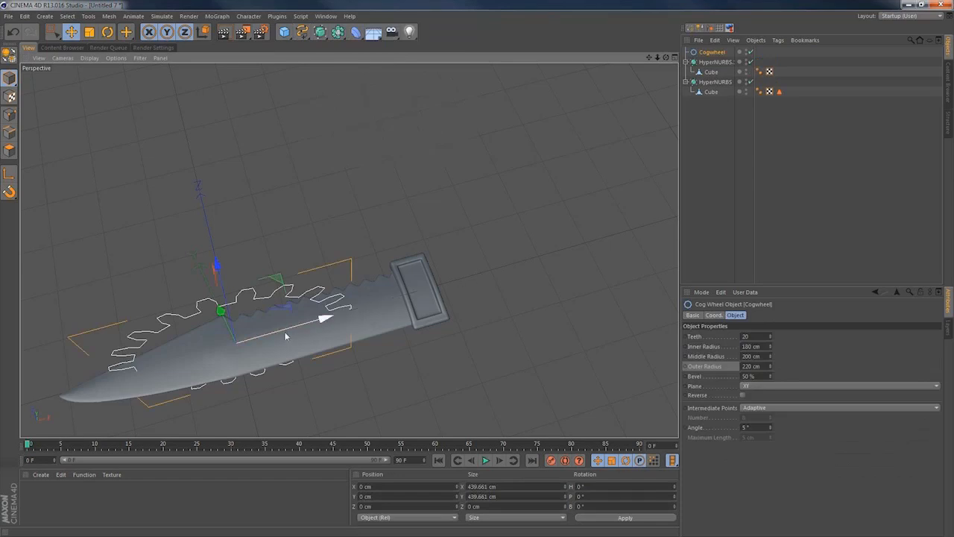
left_click(749, 385)
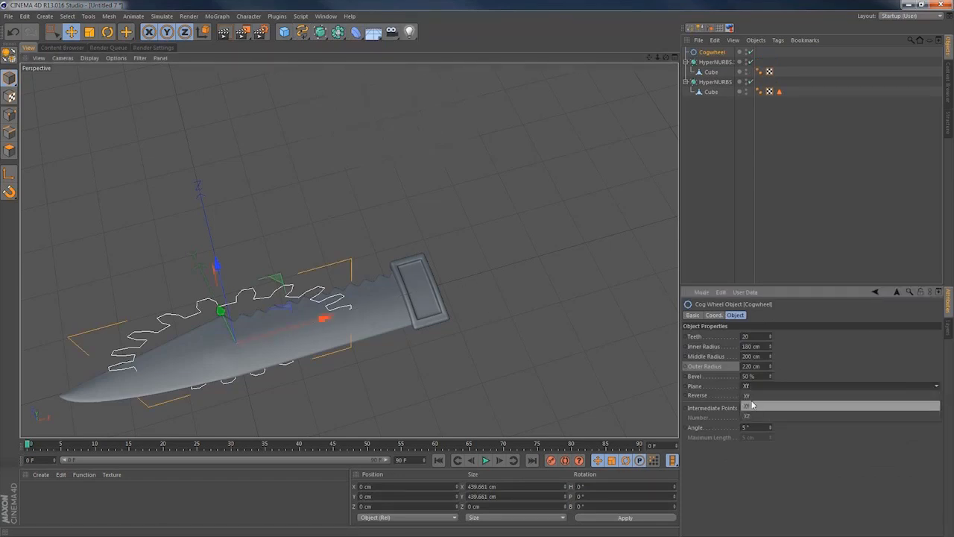
left_click(750, 396)
left_click_drag(291, 333, 525, 277)
Scale the cogwheel spline down uniformly to about 286 cm across.
left_click_drag(351, 307, 445, 220, "alt")
key("t")
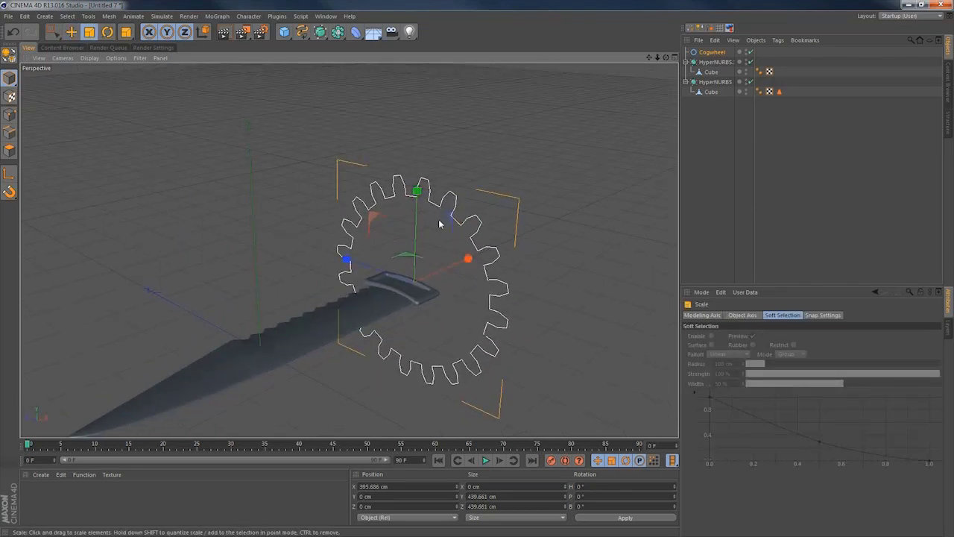
left_click_drag(555, 264, 432, 320)
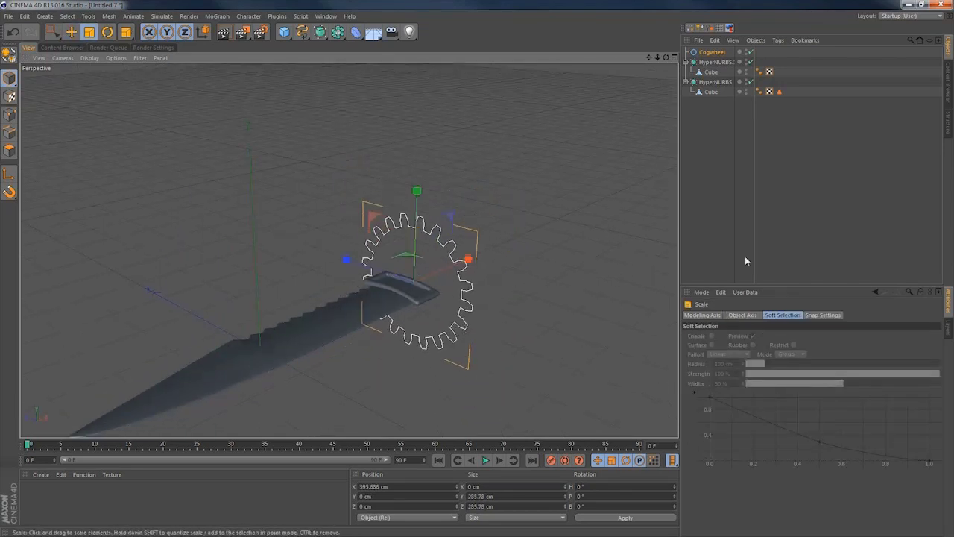
Set the cogwheel to 5 teeth with a 90 cm inner radius and a 130 cm outer radius.
left_click(714, 53)
left_click(746, 337)
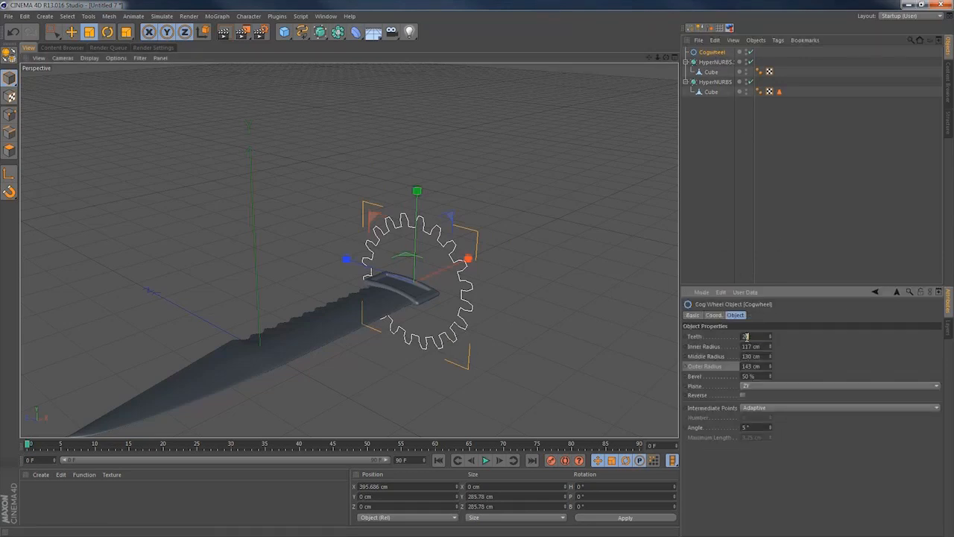
key("Return")
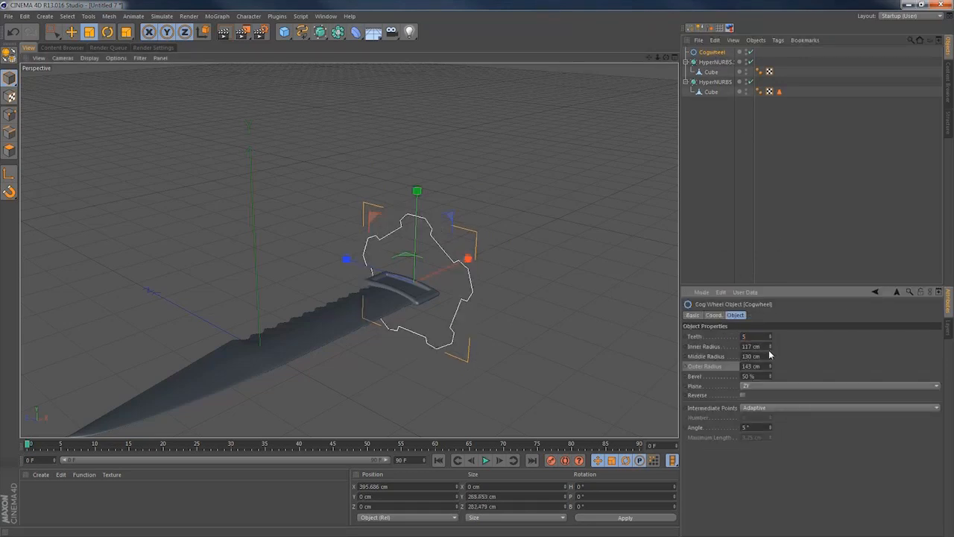
left_click_drag(770, 356, 769, 382)
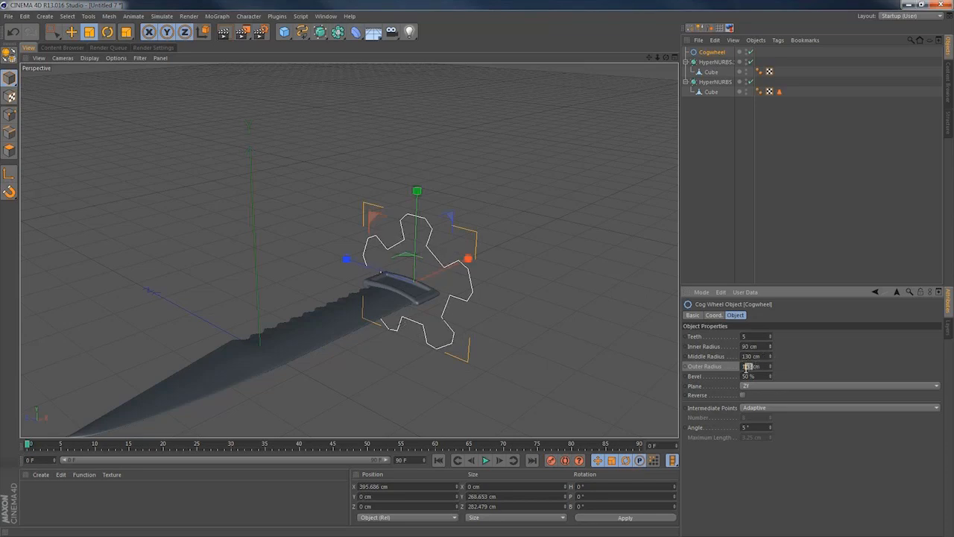
key("Return")
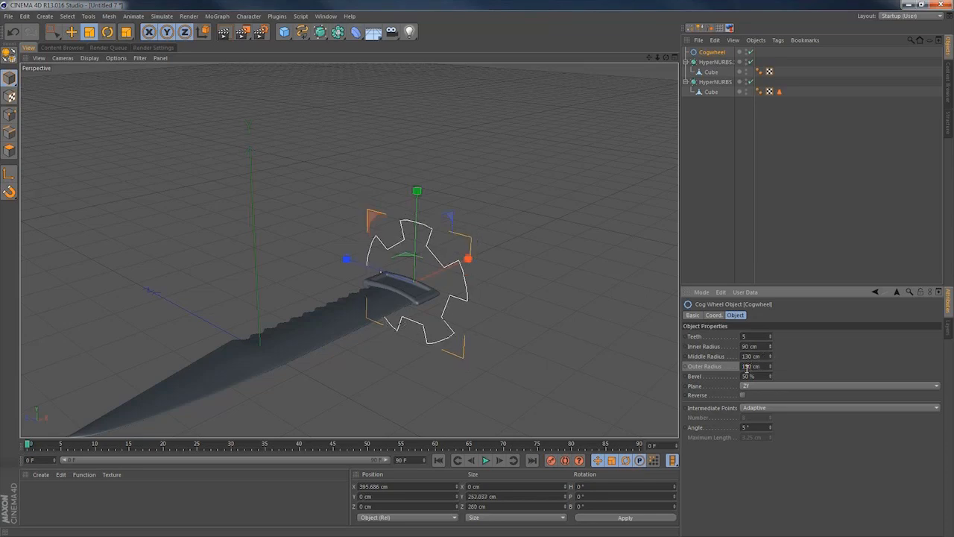
Set the cogwheel's inner and middle radii to 77 cm, then scale the spline up to an outer radius of about 142 cm.
double_click(744, 347)
type("130")
key("Return")
left_click_drag(771, 347, 771, 386)
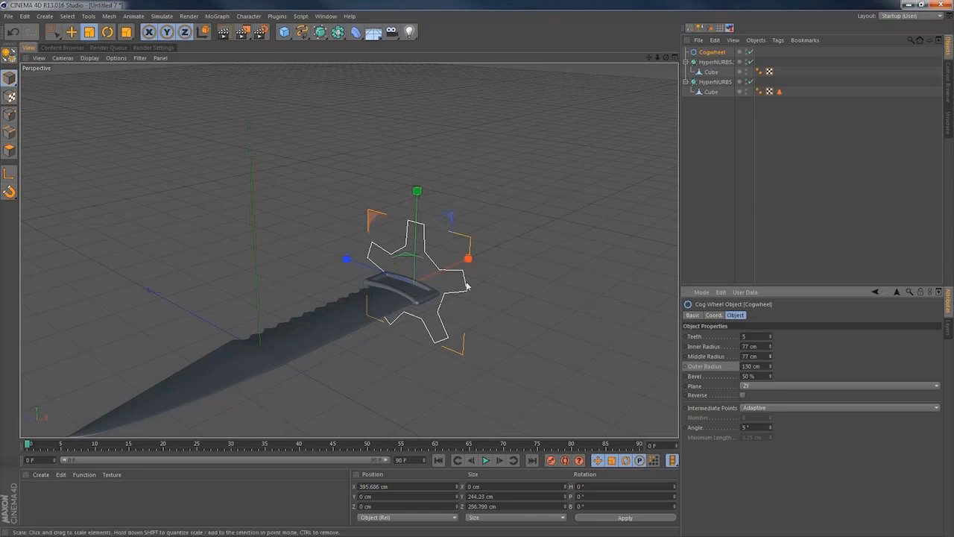
left_click_drag(464, 276, 333, 319, "alt")
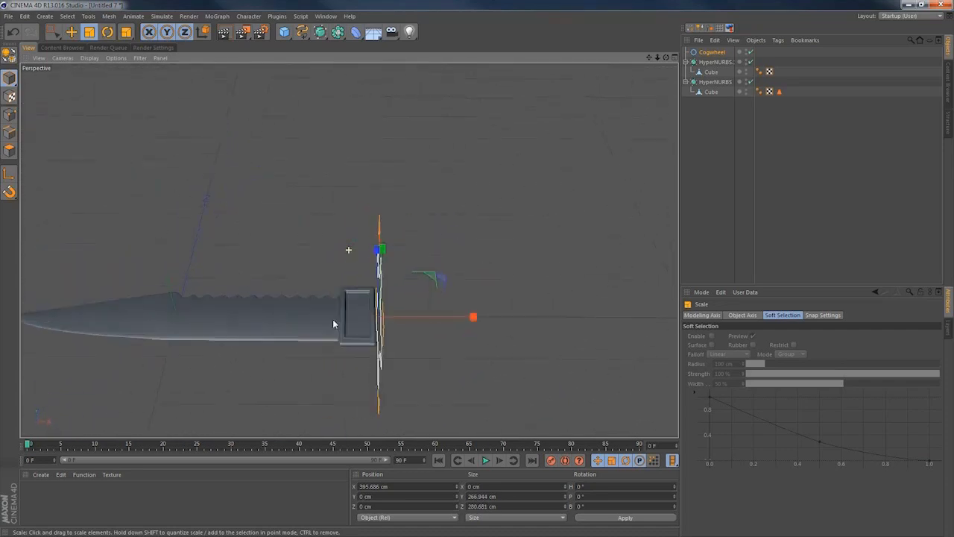
Duplicate the cogwheel spline and move the copy along X to about 422 cm.
left_click(718, 53)
left_click_drag(721, 59, 722, 61, "ctrl")
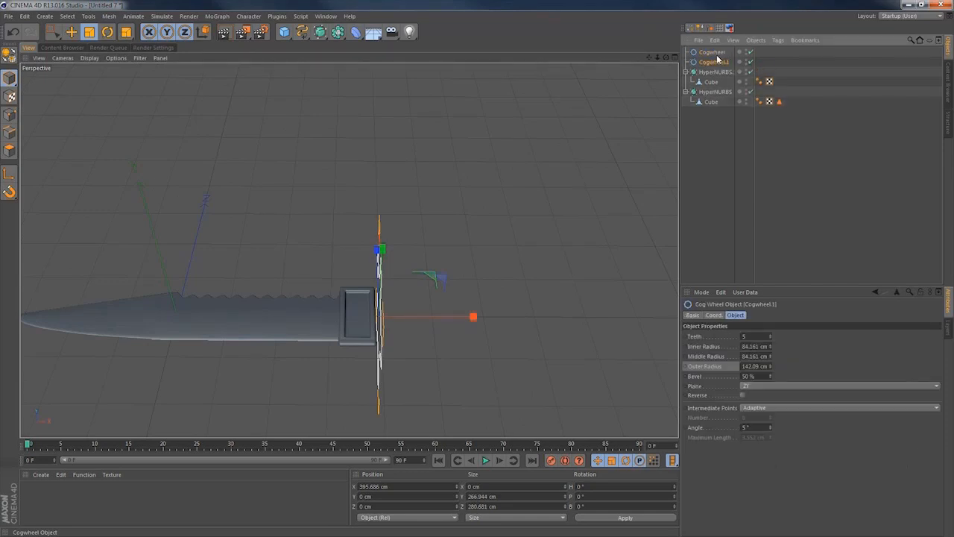
key("e")
mouse_move(474, 318)
left_mouse_down()
mouse_move(496, 323)
mouse_move(487, 325)
left_mouse_up()
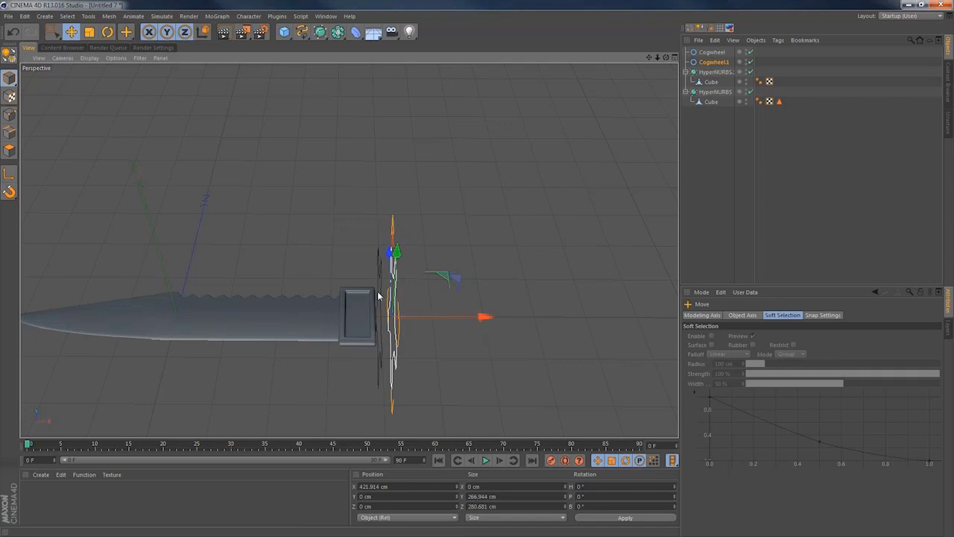
Add a Loft NURBS, place both cogwheel splines inside it, and select the Loft to inspect the resulting solid.
left_click(320, 31)
left_click(421, 58)
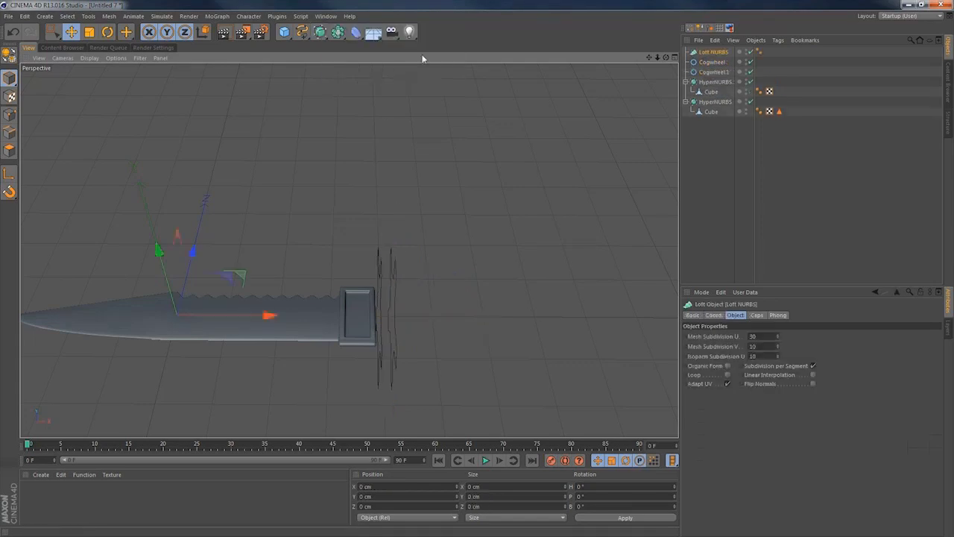
left_click(720, 62)
left_click(720, 71, "shift")
left_click_drag(720, 70, 718, 54)
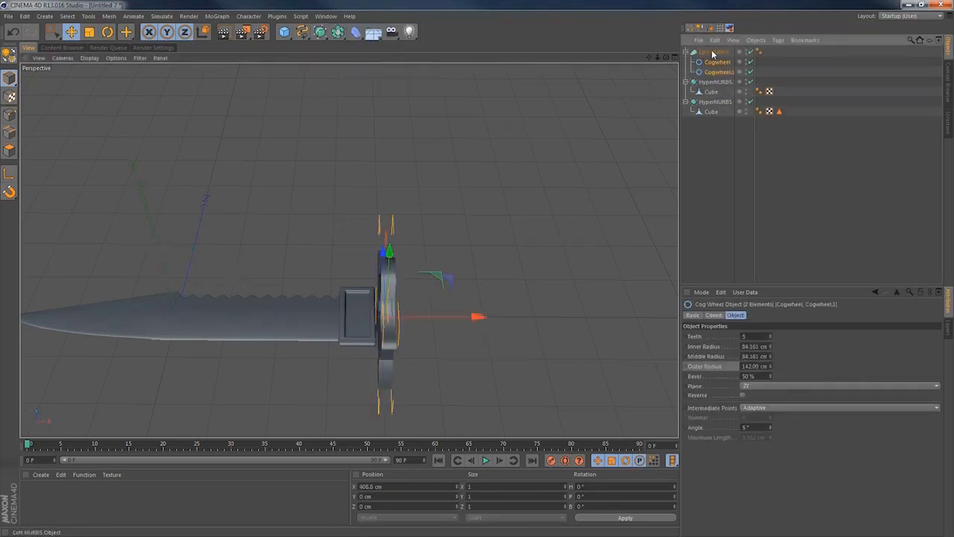
left_click(713, 51)
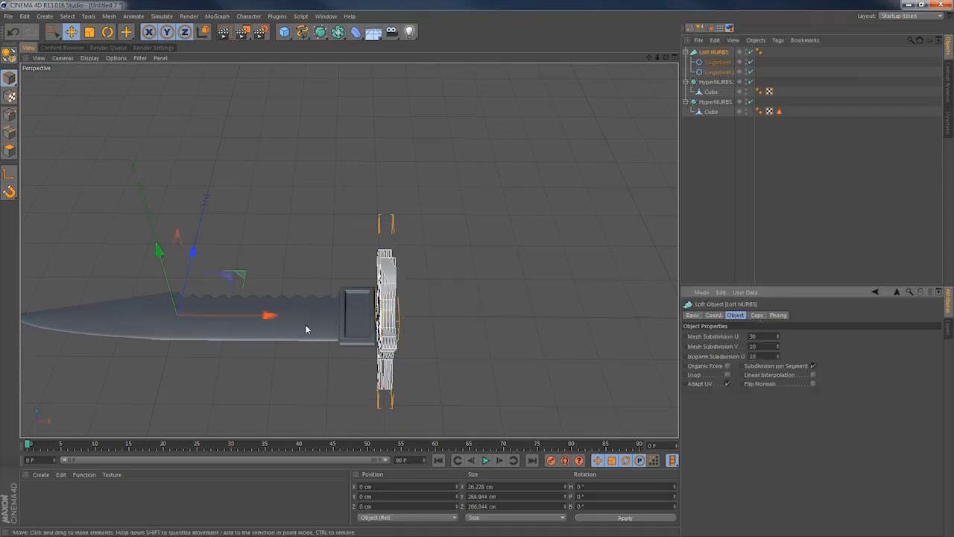
left_click_drag(306, 324, 440, 242, "alt")
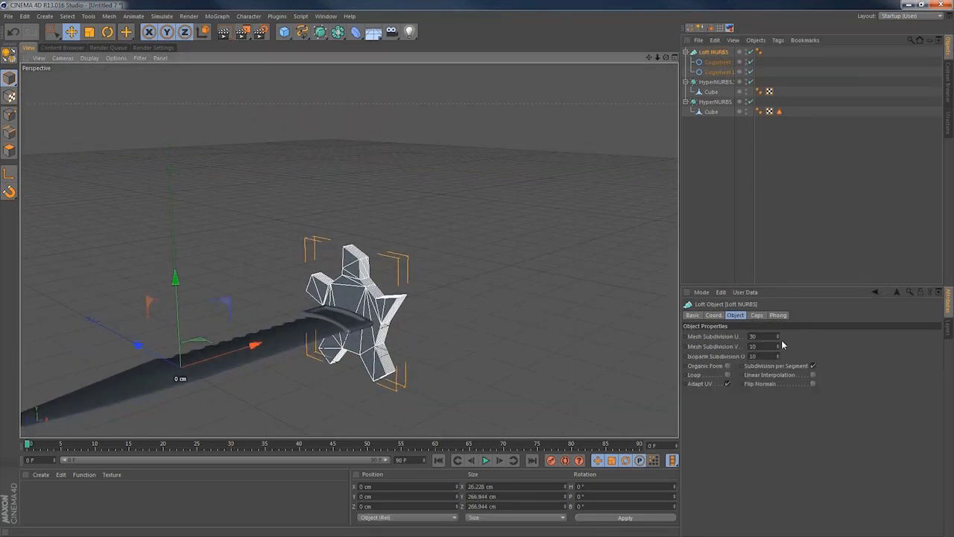
Set the Loft's mesh subdivision to 40 in U and 2 in V, isoparm subdivision to 3, and disable Subdivision per Segment.
mouse_move(778, 336)
left_mouse_down()
mouse_move(778, 317)
mouse_move(778, 347)
left_mouse_up()
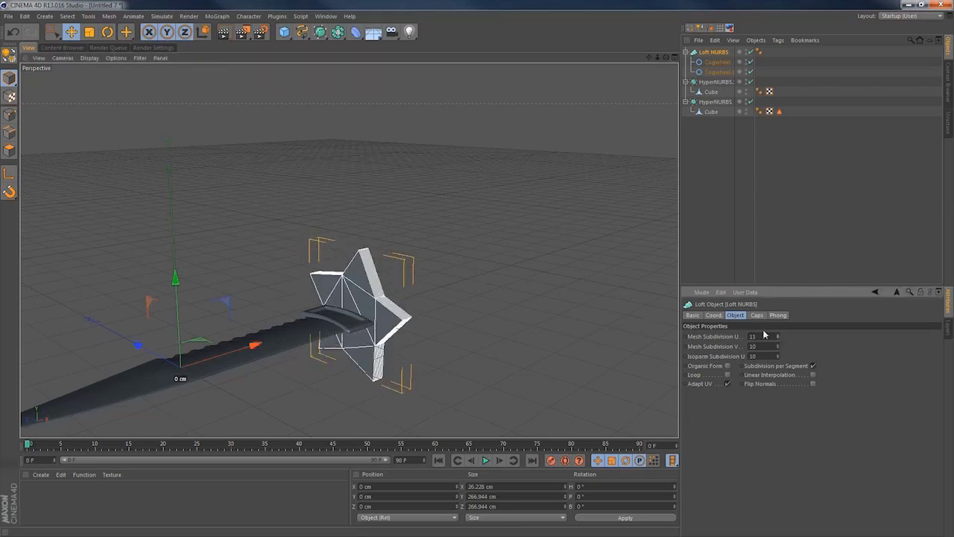
type("0")
key("Return")
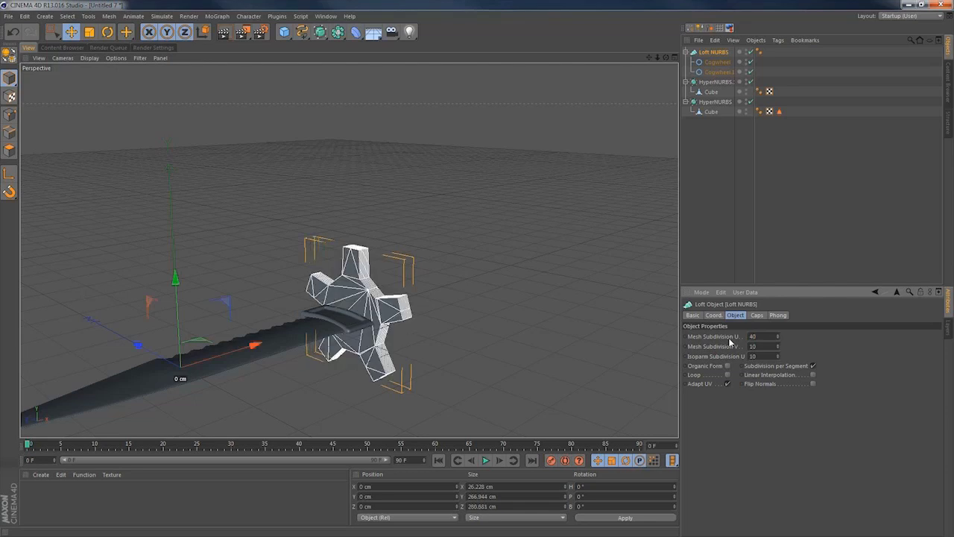
left_click_drag(777, 348, 777, 358)
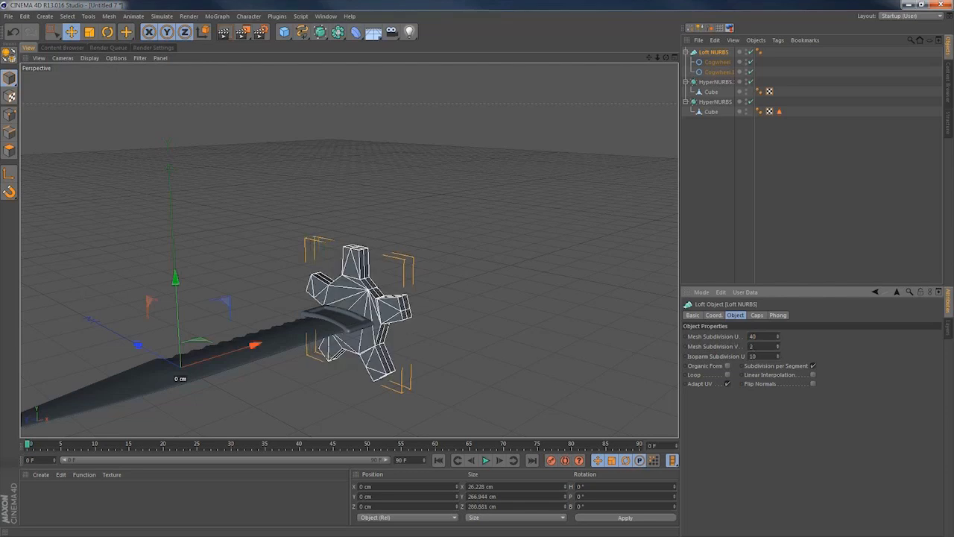
left_click(811, 366)
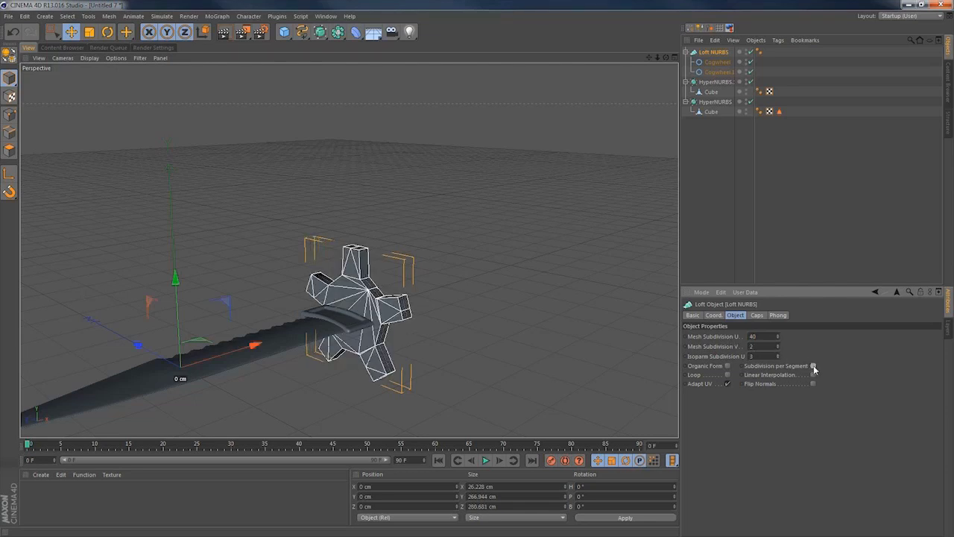
Change both the start and end caps of the cogwheel Loft to Fillet Cap.
left_click(756, 314)
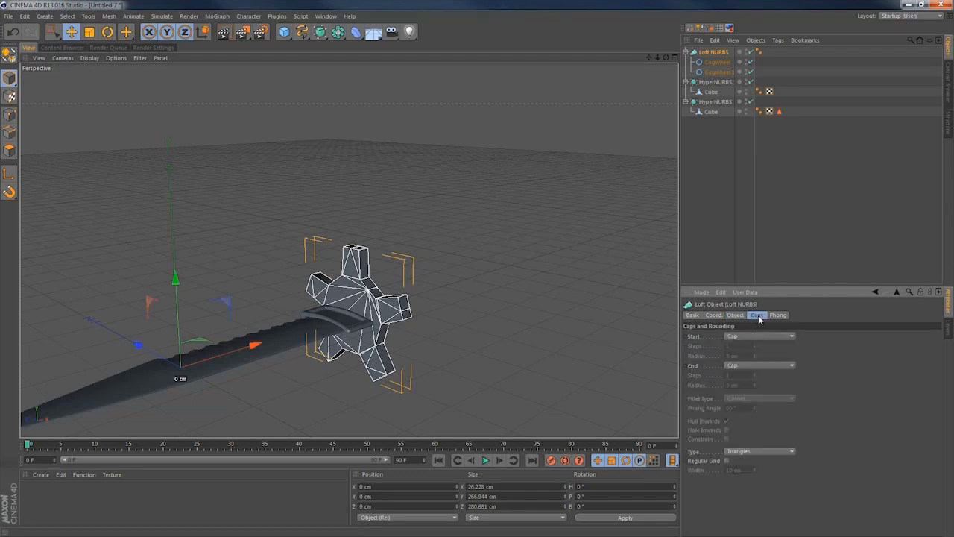
left_click(743, 336)
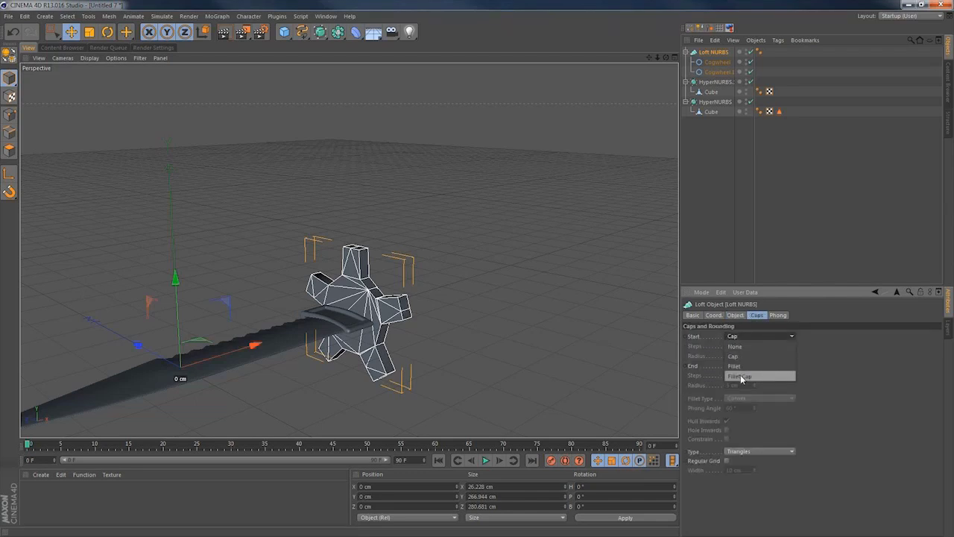
left_click(740, 374)
left_click(758, 366)
left_click(749, 403)
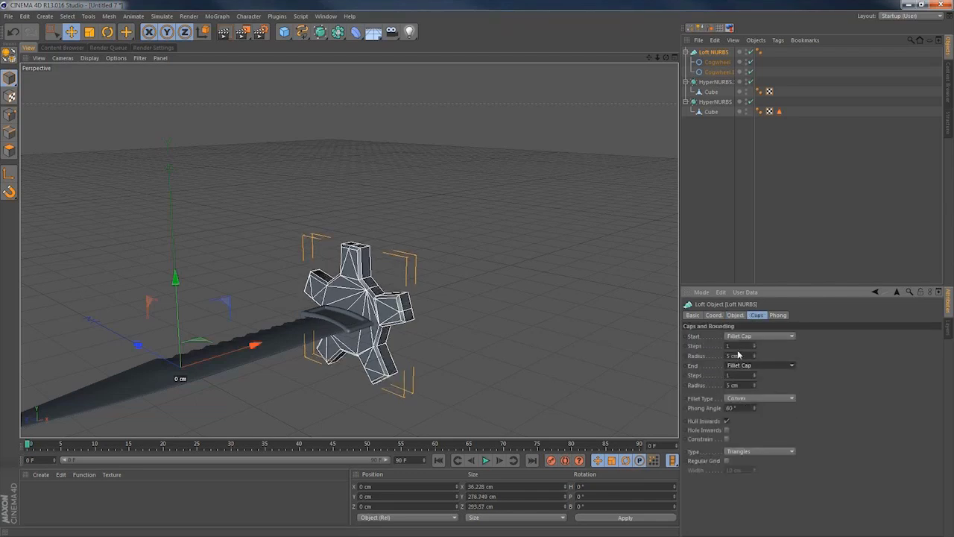
Set the Loft's start and end fillets to 2 steps with a 2 cm radius.
left_click(728, 345)
type("2")
left_click(734, 375)
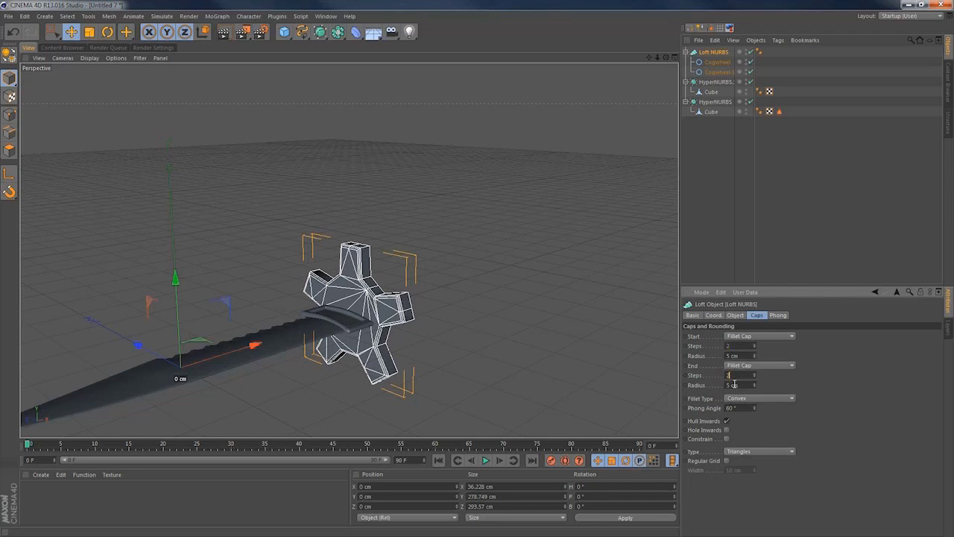
type("2")
left_click(739, 349)
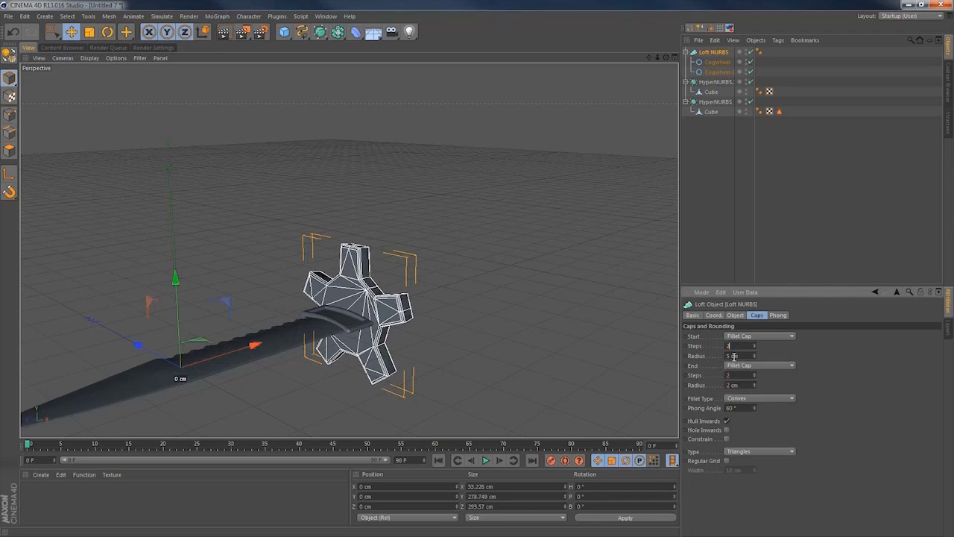
type("200")
key("Return")
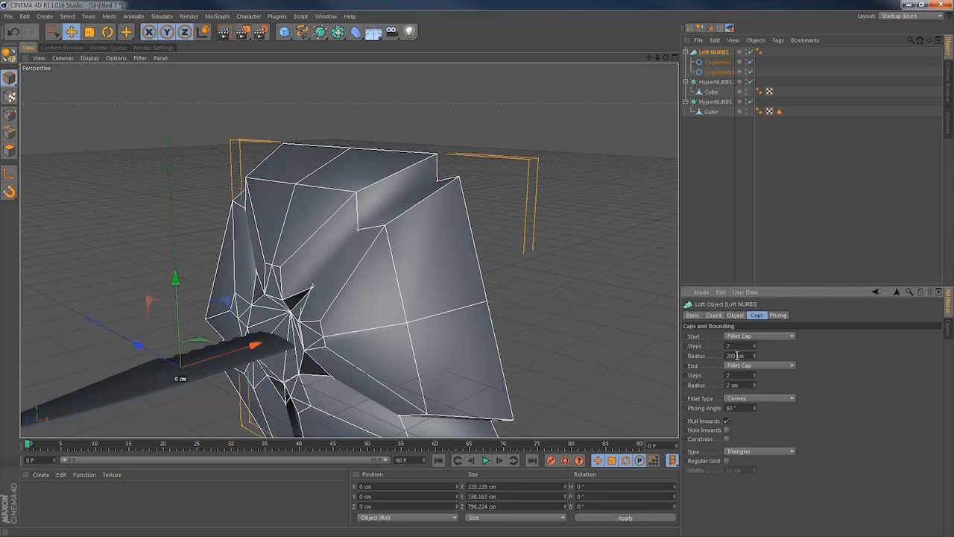
left_click_drag(738, 356, 716, 355)
type("2")
key("Return")
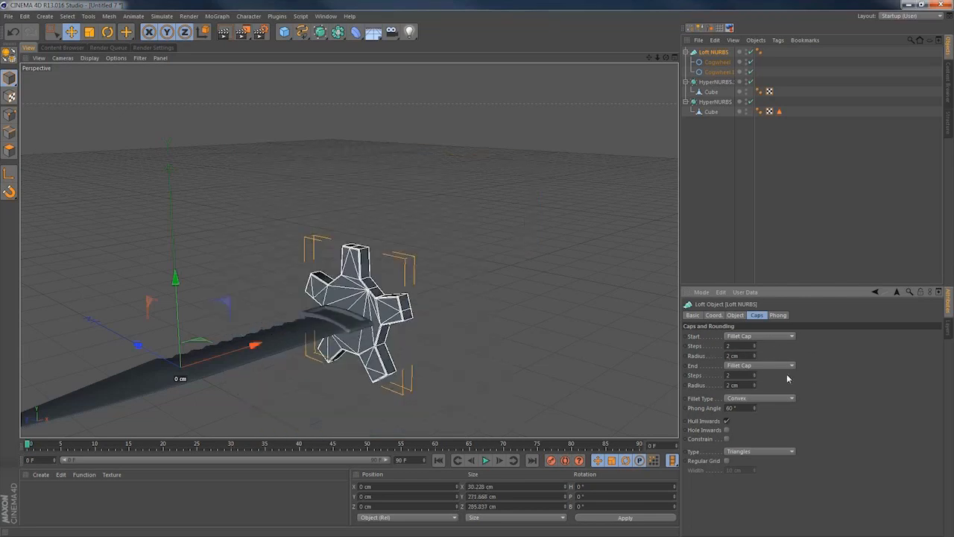
Enable Constrain for the Loft's caps and set their type to N-gons.
left_click(727, 439)
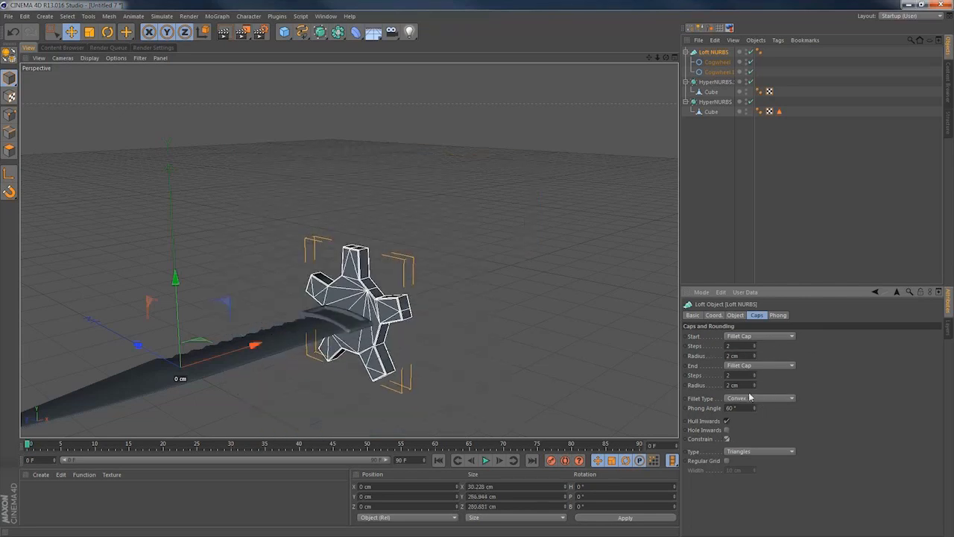
left_click(742, 446)
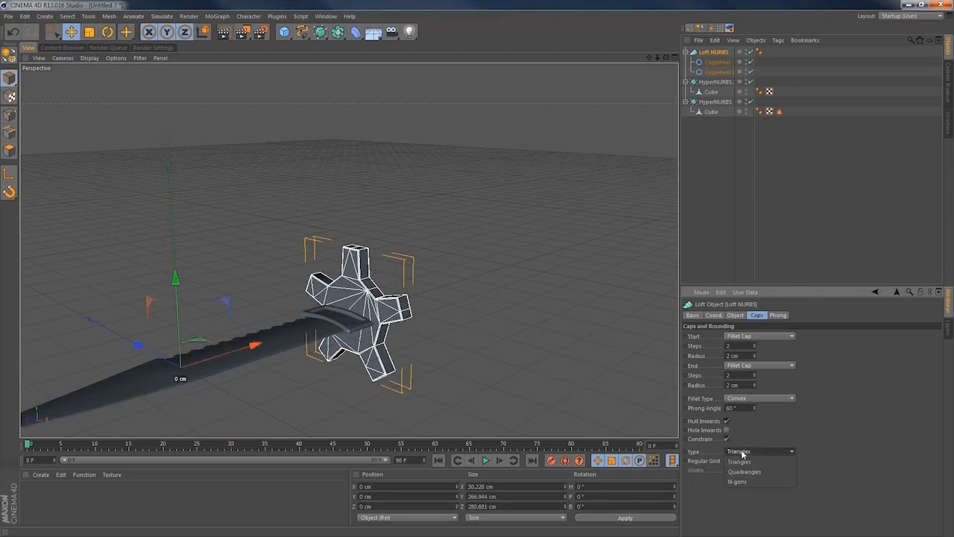
left_click(730, 463)
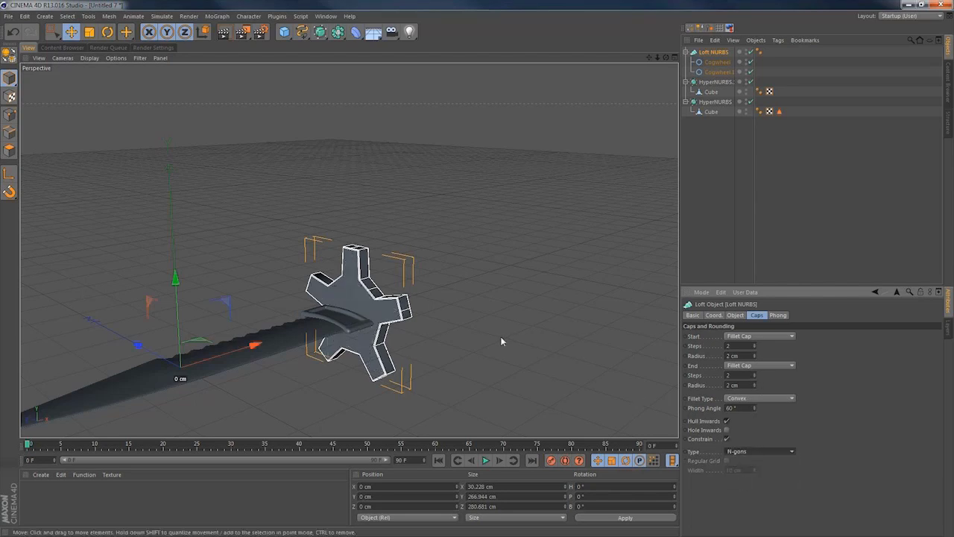
Select both cogwheel splines and move them together along X to about 397 cm, against the blade's end part.
left_click_drag(354, 303, 226, 322, "alt")
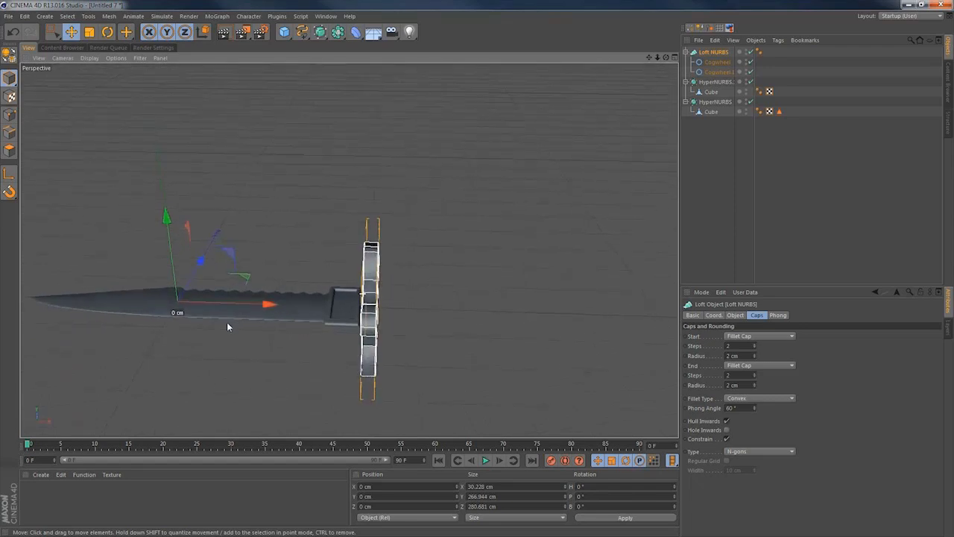
left_click(717, 63)
left_click(717, 71, "shift")
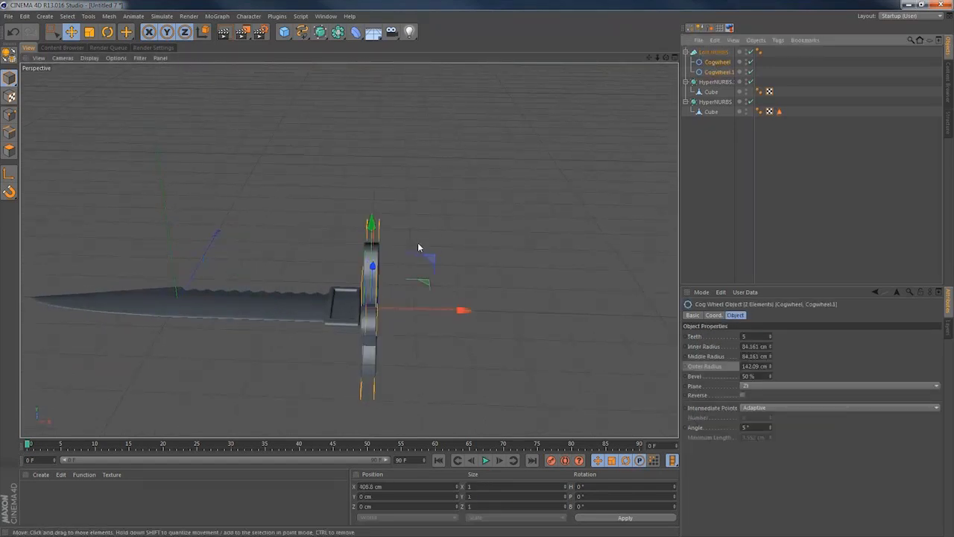
left_click_drag(405, 308, 423, 318)
scroll(390, 314, "up", 5)
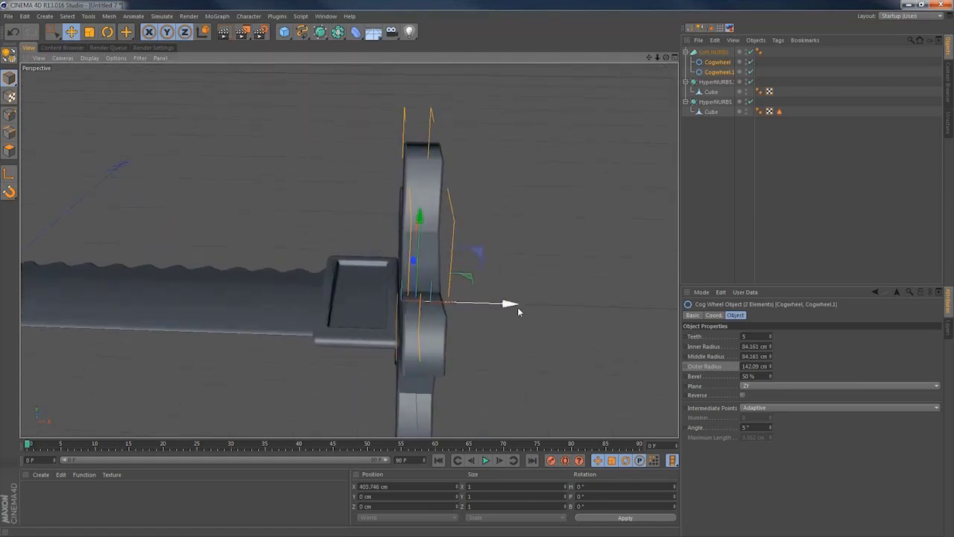
left_click_drag(517, 309, 504, 310)
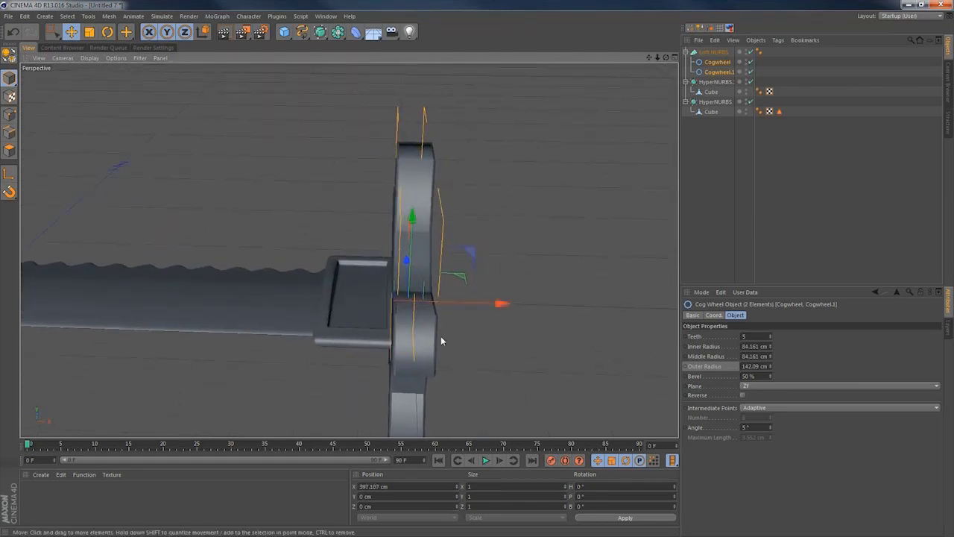
Move the outer cogwheel spline along X toward the blade until the Loft is about 18.4 cm thick.
left_click_drag(420, 327, 349, 320, "alt")
left_click(714, 73)
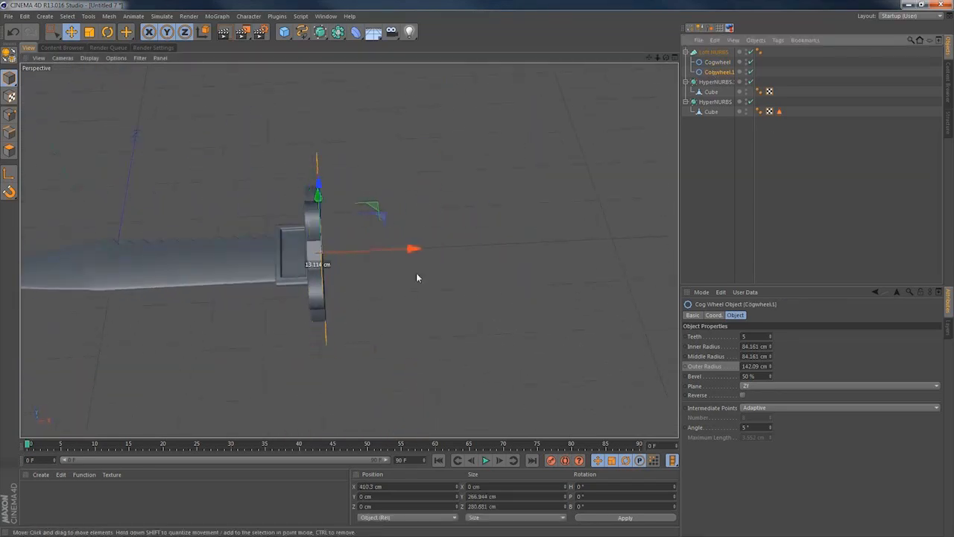
left_click_drag(416, 250, 405, 247)
left_click(712, 53)
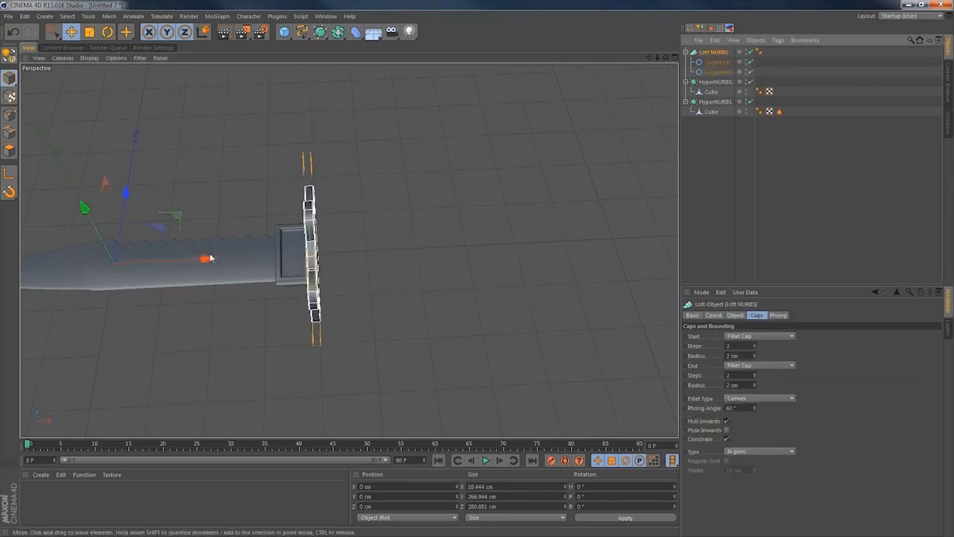
Duplicate the cogwheel Loft and move the copy along X to about 411 cm, away from the blade.
left_click(685, 52)
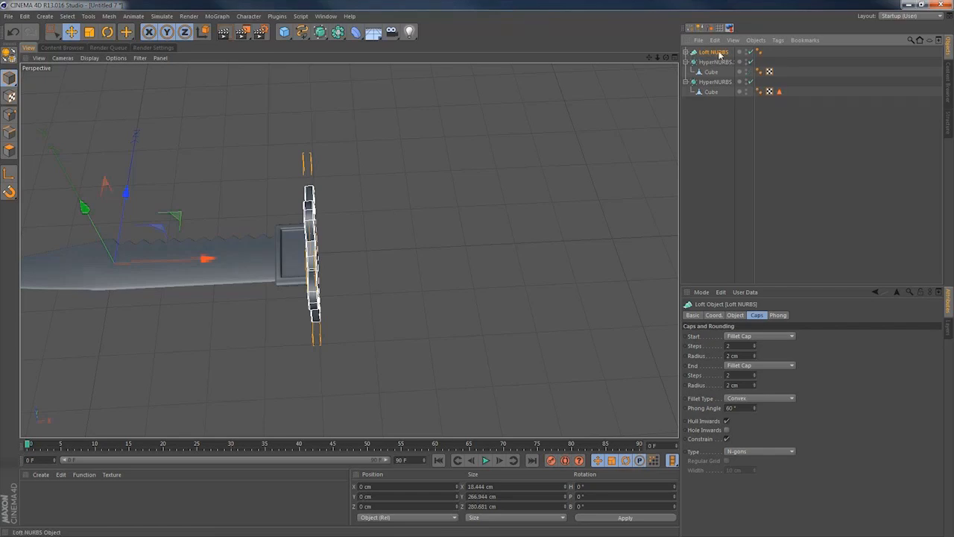
mouse_move(719, 54)
left_mouse_down("ctrl")
mouse_move(720, 70)
mouse_move(719, 58)
left_mouse_up("ctrl")
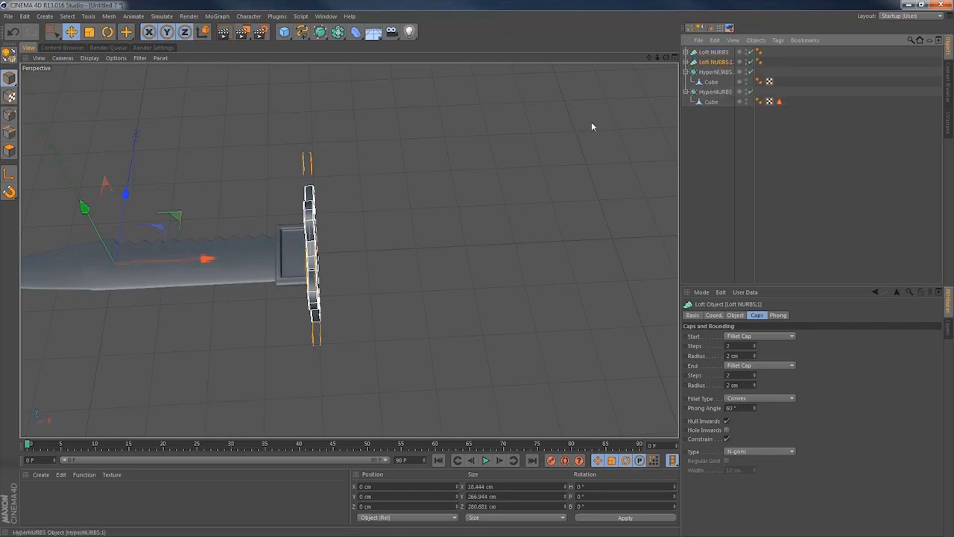
left_click_drag(206, 260, 415, 255)
Add a cylinder and move it along X to about 475 cm, between the two cogwheels.
middle_click(304, 262)
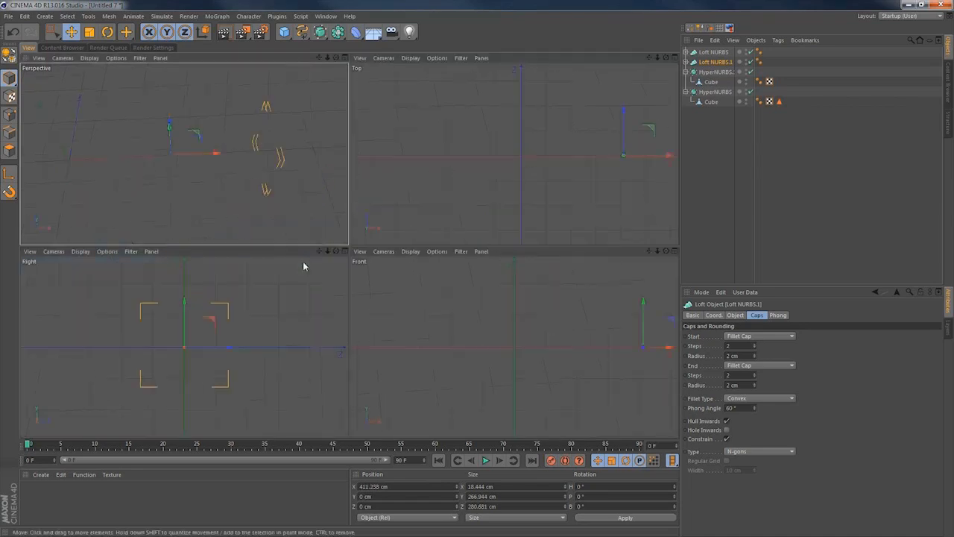
middle_click(492, 164)
middle_click_drag(544, 246, 399, 250, "alt")
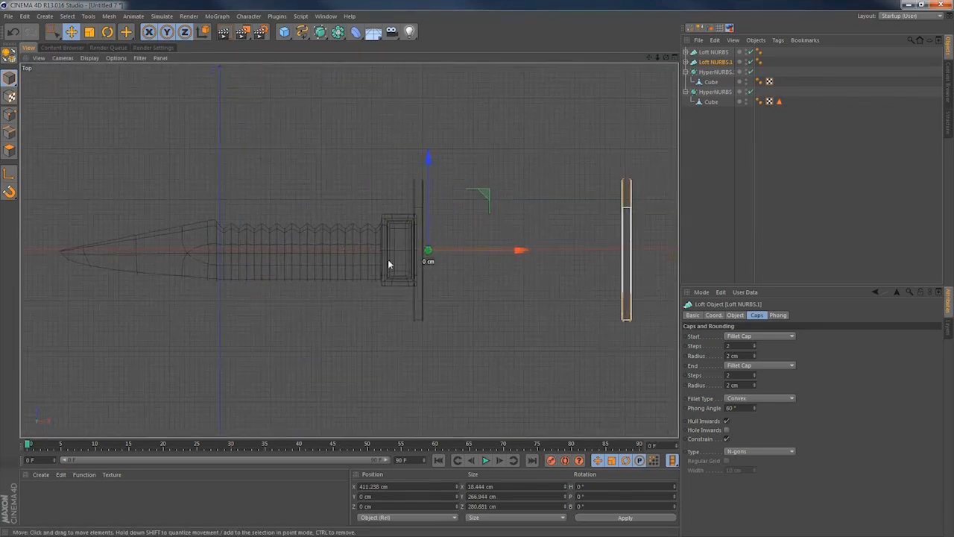
right_click_drag(389, 261, 357, 279, "alt")
middle_click(357, 279)
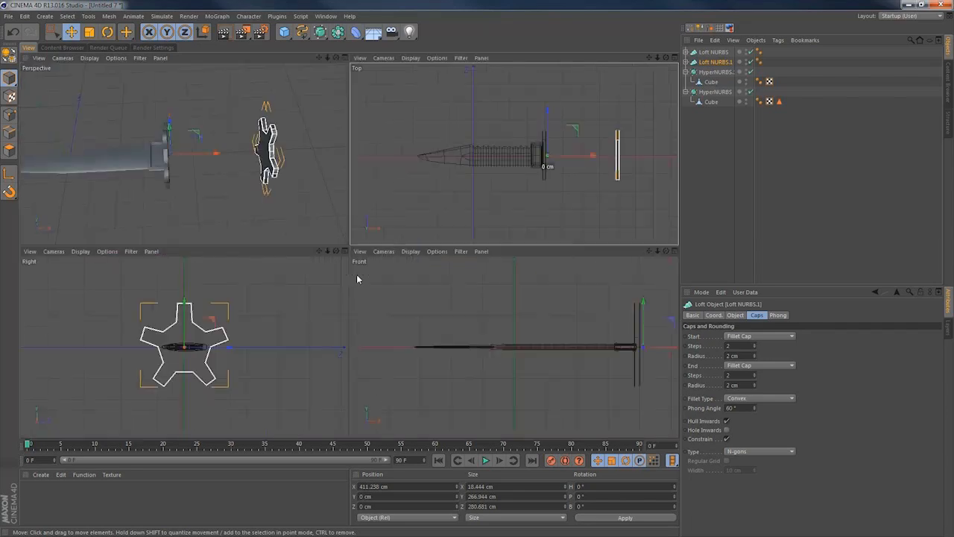
left_click(284, 31)
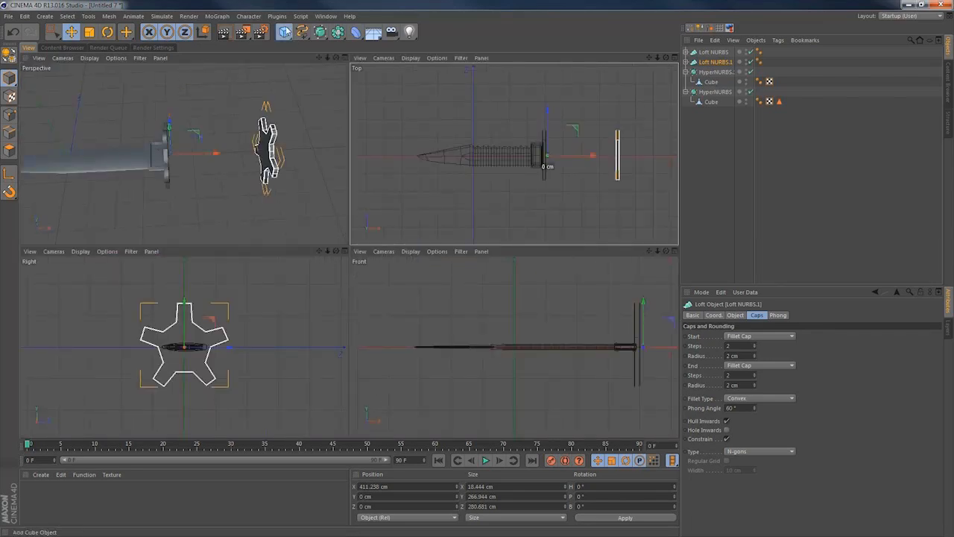
left_click(464, 42)
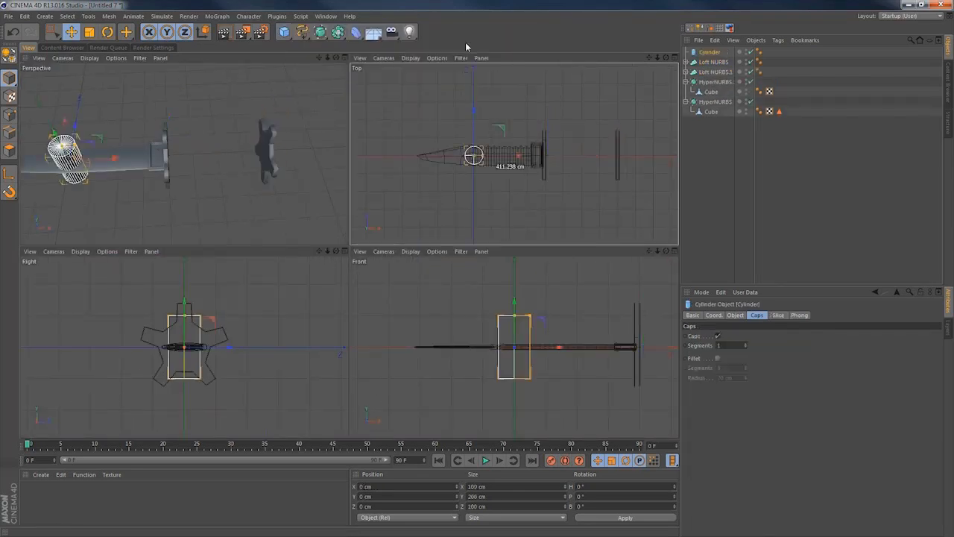
left_click_drag(121, 160, 232, 163)
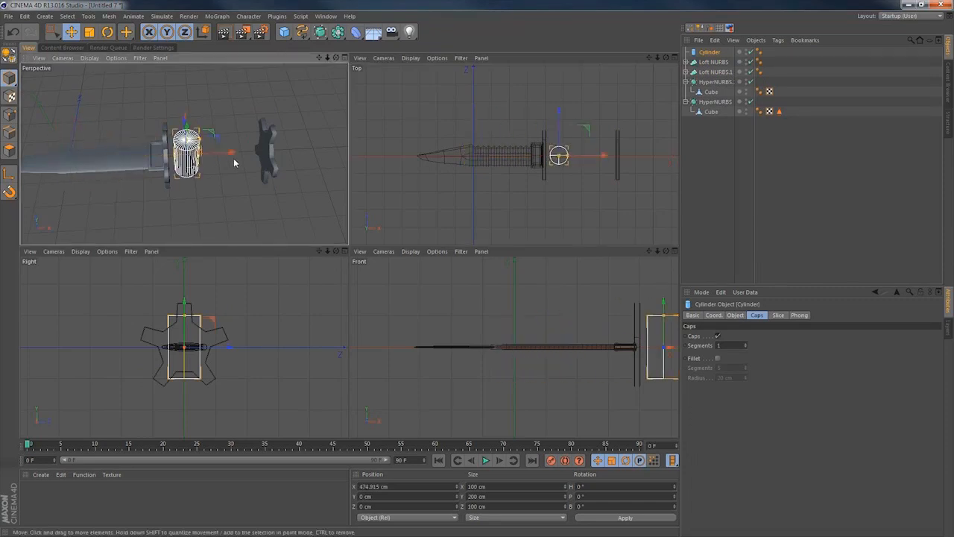
Set the cylinder's rotation segments to 16 and its orientation to +X.
key("r")
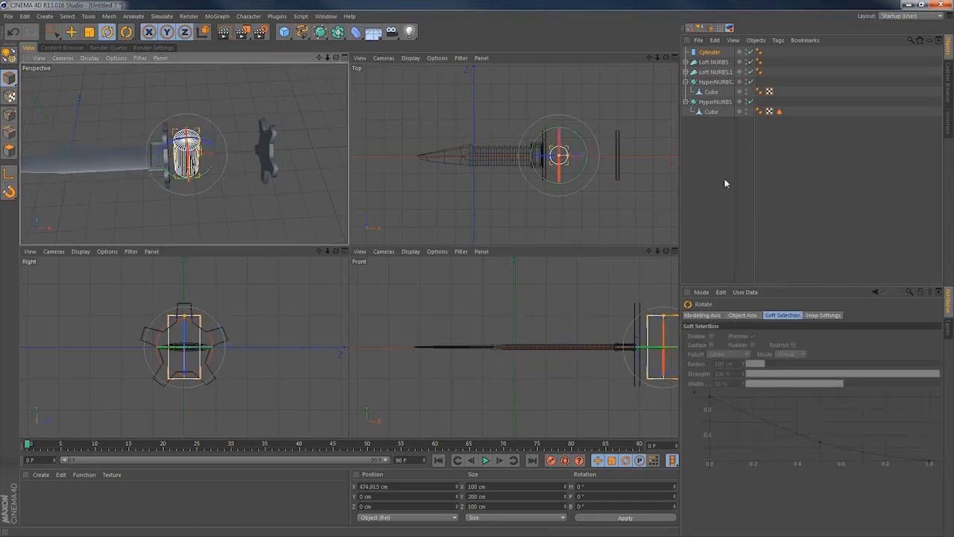
left_click(710, 53)
left_click(757, 315)
left_click(736, 314)
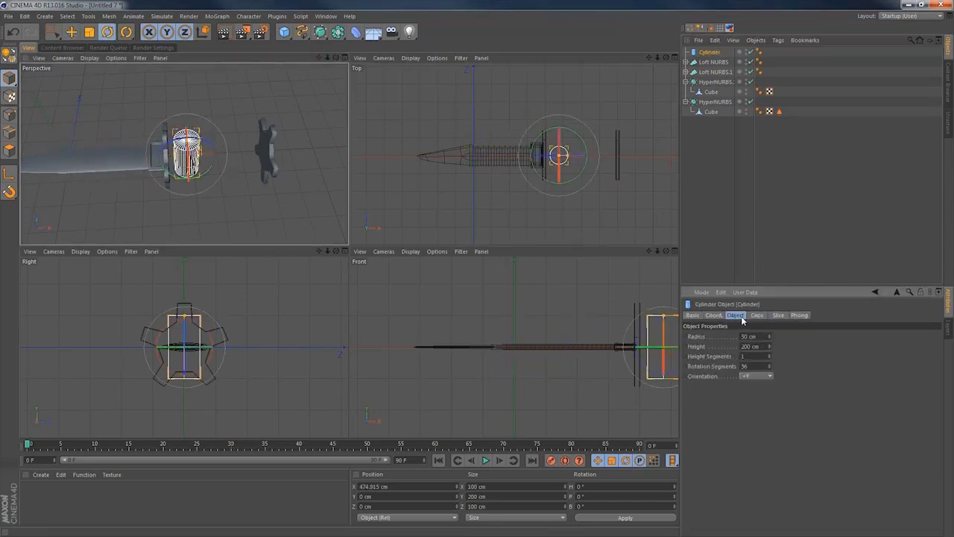
left_click_drag(751, 366, 733, 366)
key("Return")
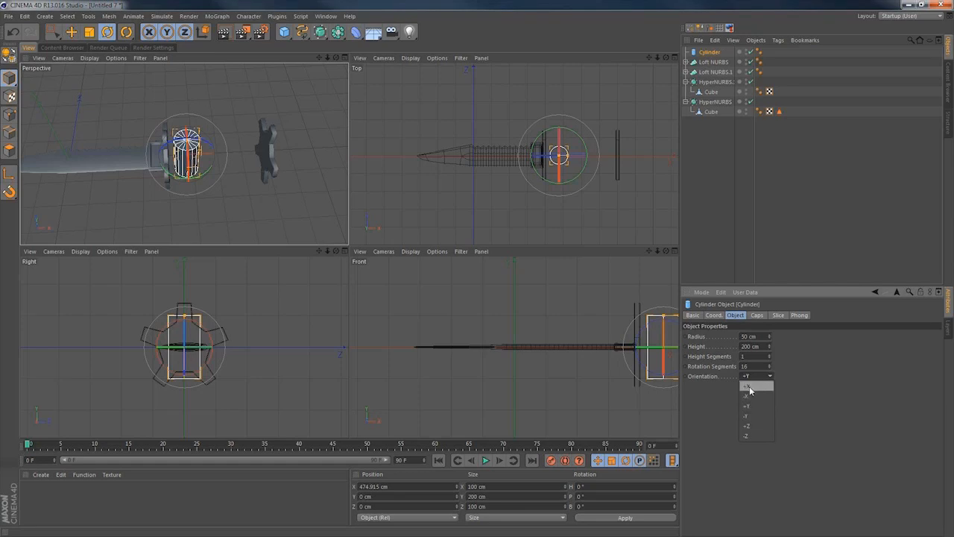
left_click(749, 386)
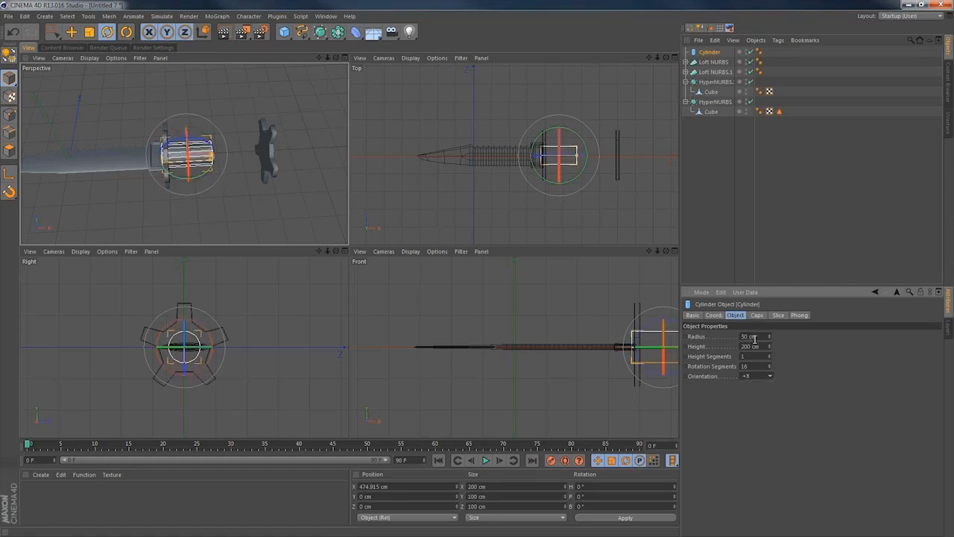
Enable the cylinder's cap fillet with 3 segments and a 5 cm radius.
left_click(757, 315)
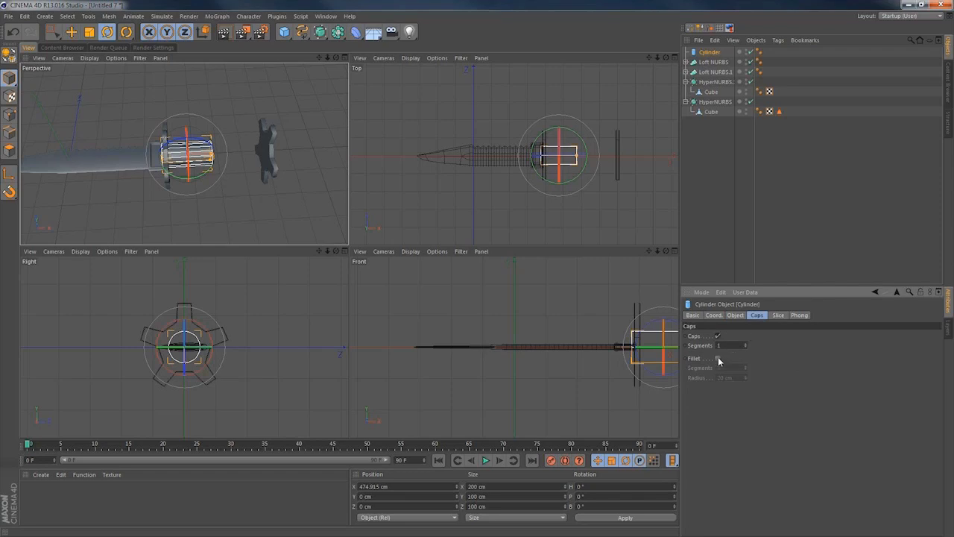
left_click(718, 359)
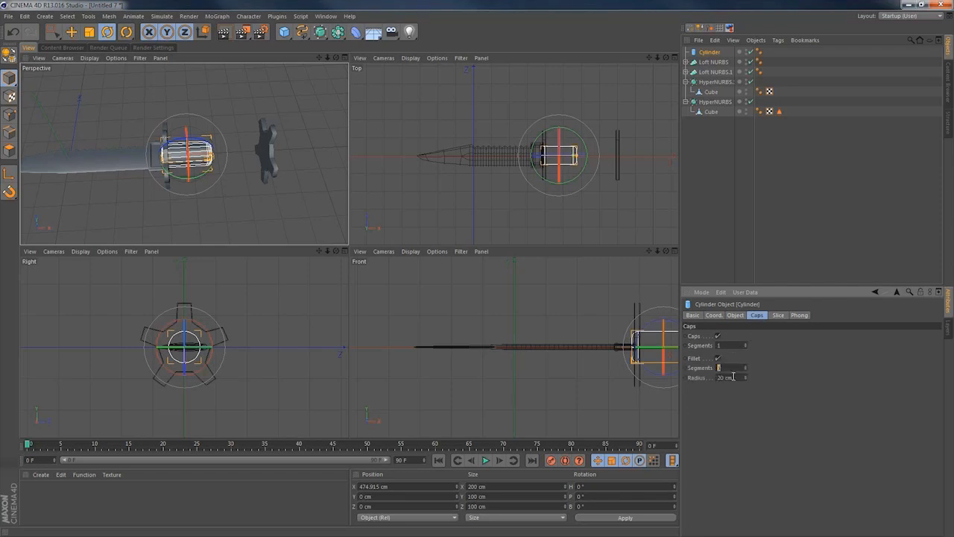
type("3")
left_click_drag(724, 379, 711, 381)
type("5")
key("Return")
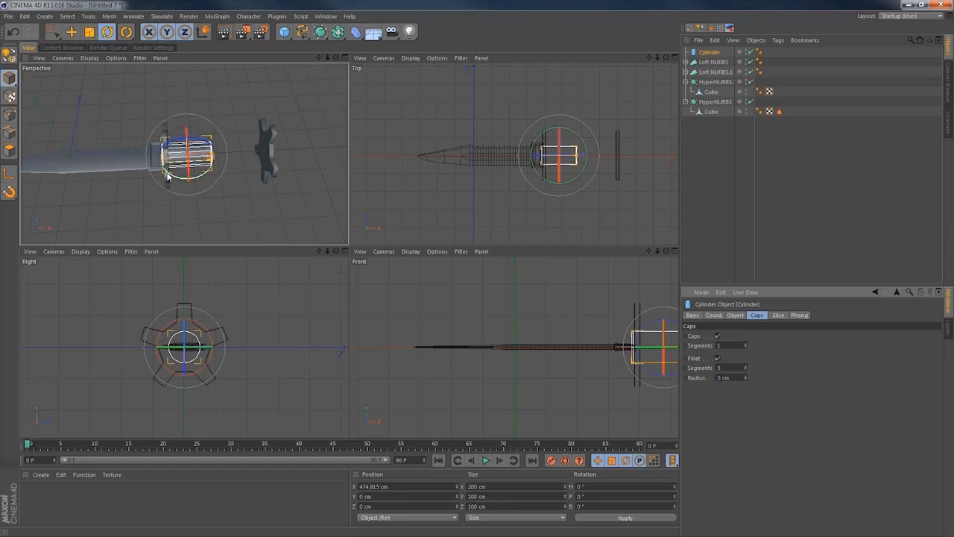
Set the radius of the cylinder between the two cogwheels to 40 cm.
middle_click(583, 168)
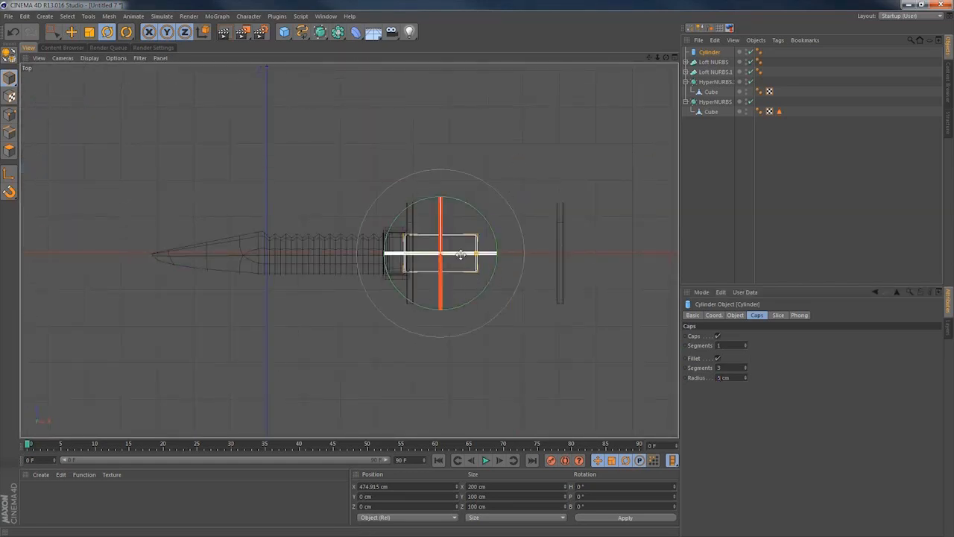
left_click(736, 315)
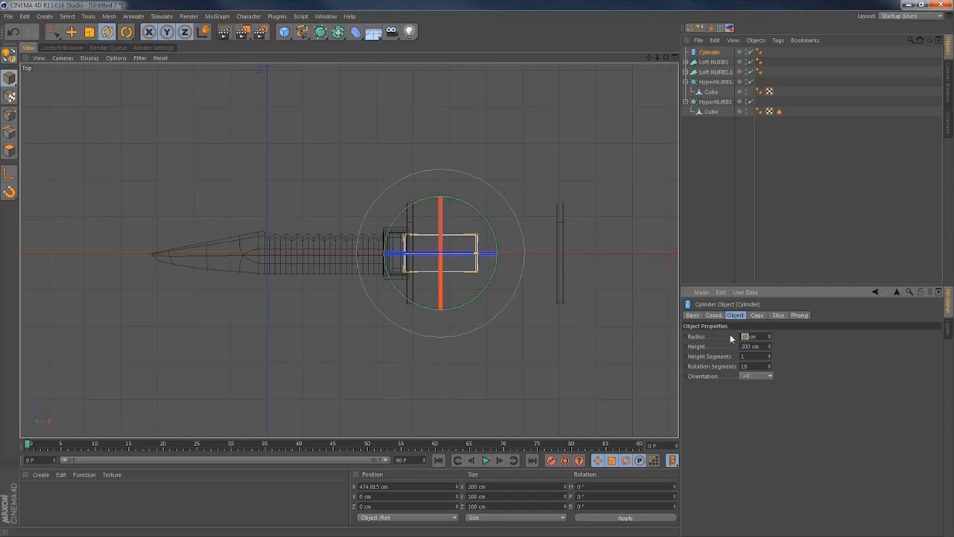
key("Return")
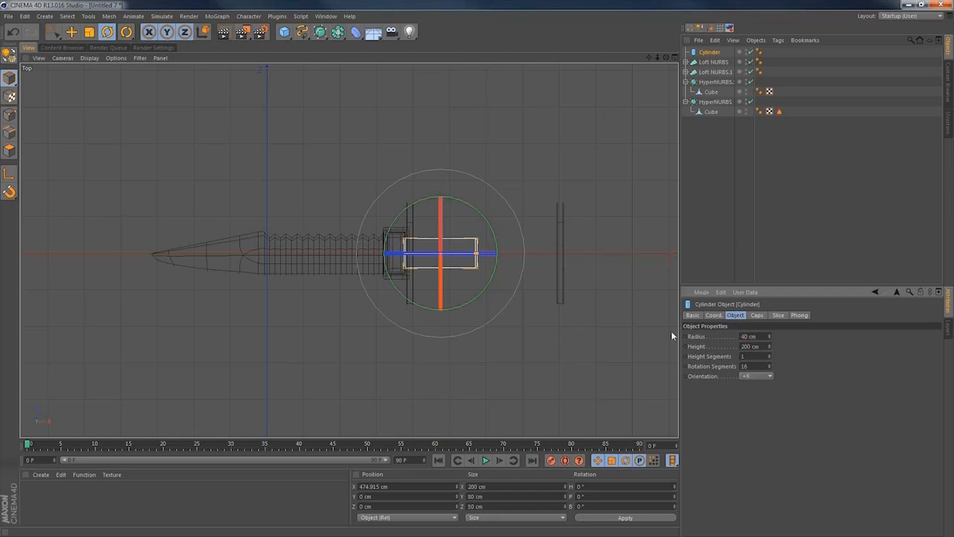
Lengthen the cylinder to a height of 351 cm and move it along X to about 566 cm.
key("e")
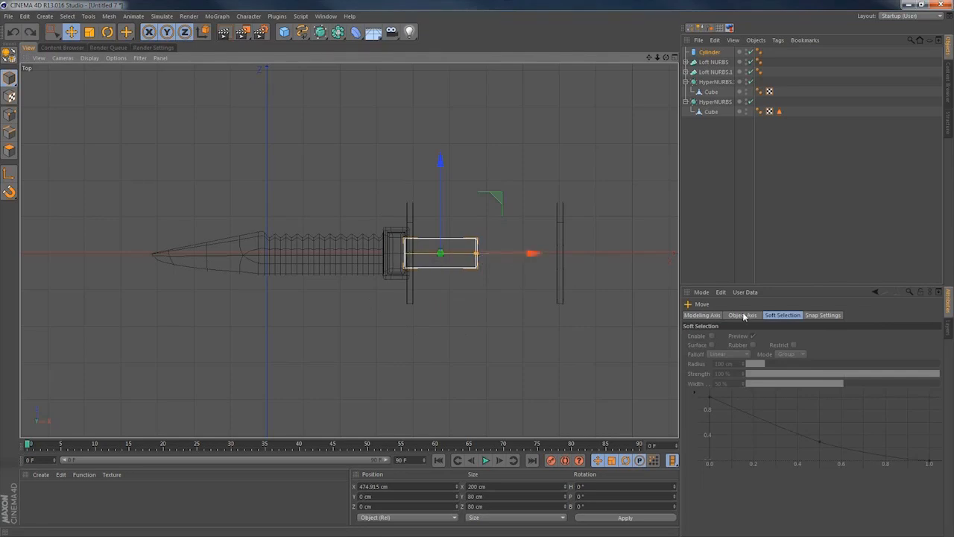
left_click(712, 53)
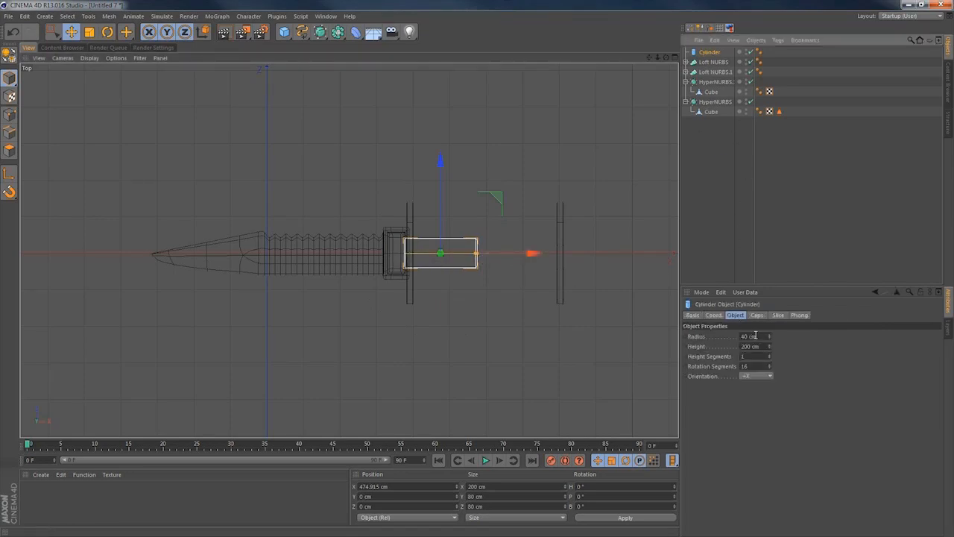
left_click_drag(770, 346, 770, 298)
left_click_drag(542, 261, 561, 254)
left_click_drag(770, 349, 806, 348)
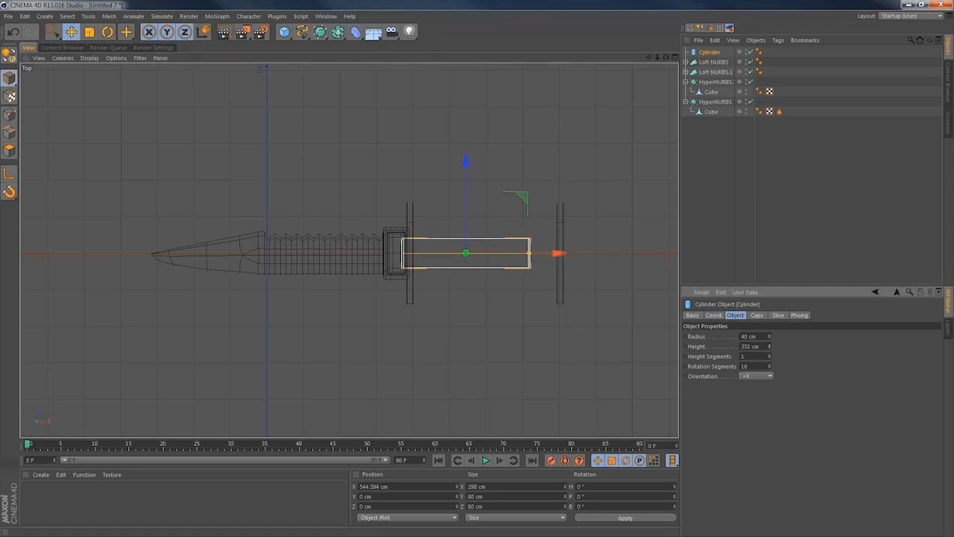
left_click_drag(567, 252, 571, 255)
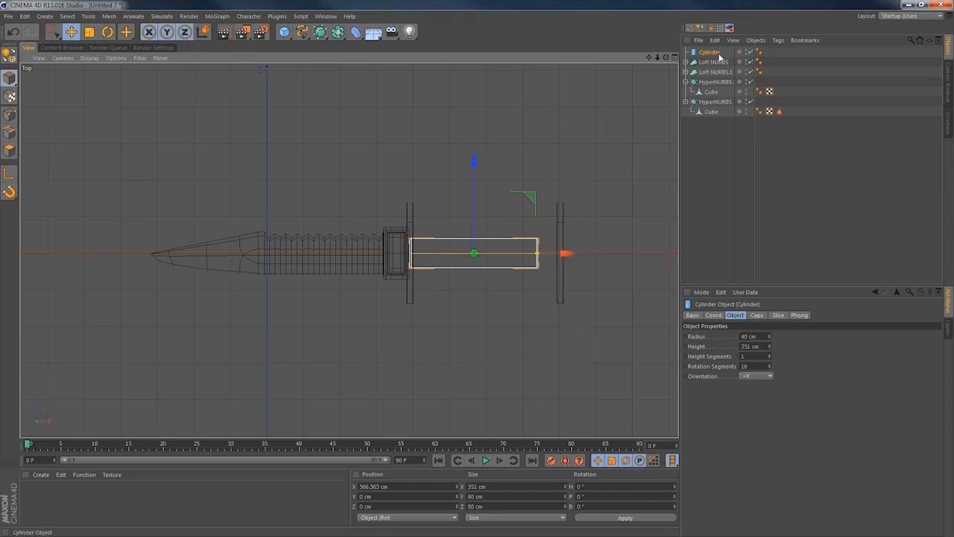
Duplicate the cylinder as a 22 cm high disc and place it at about 794 cm on X, against the far cogwheel.
left_click_drag(715, 60, 713, 59, "ctrl")
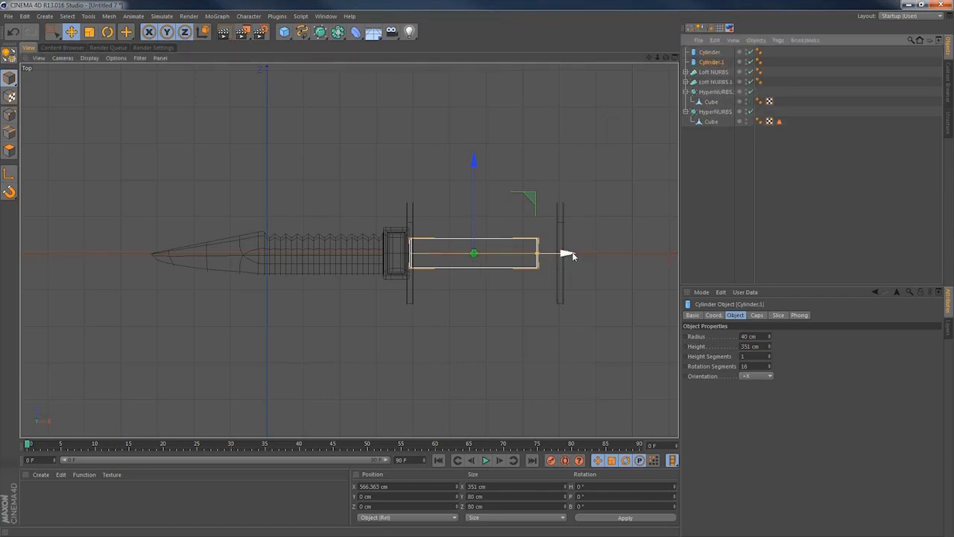
left_click_drag(571, 254, 675, 259)
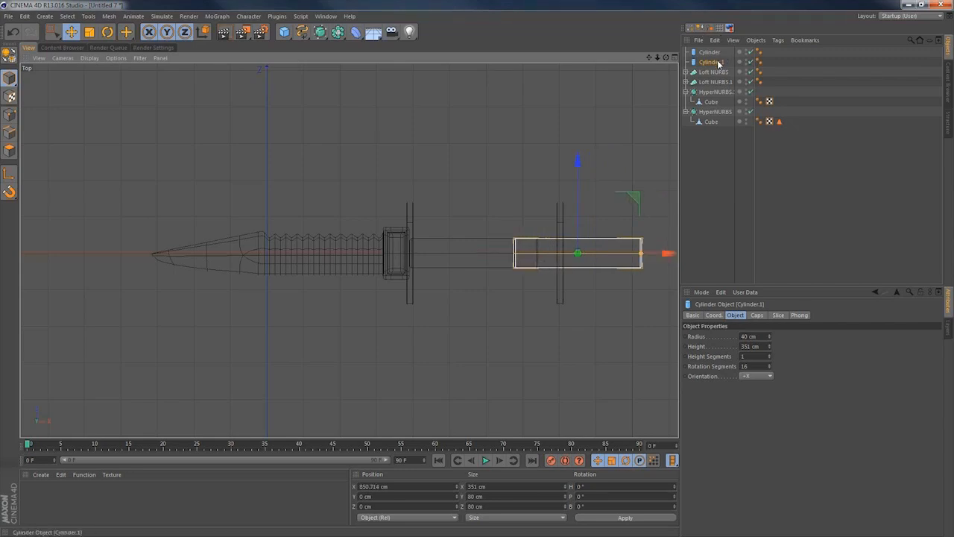
left_click_drag(769, 350, 770, 364)
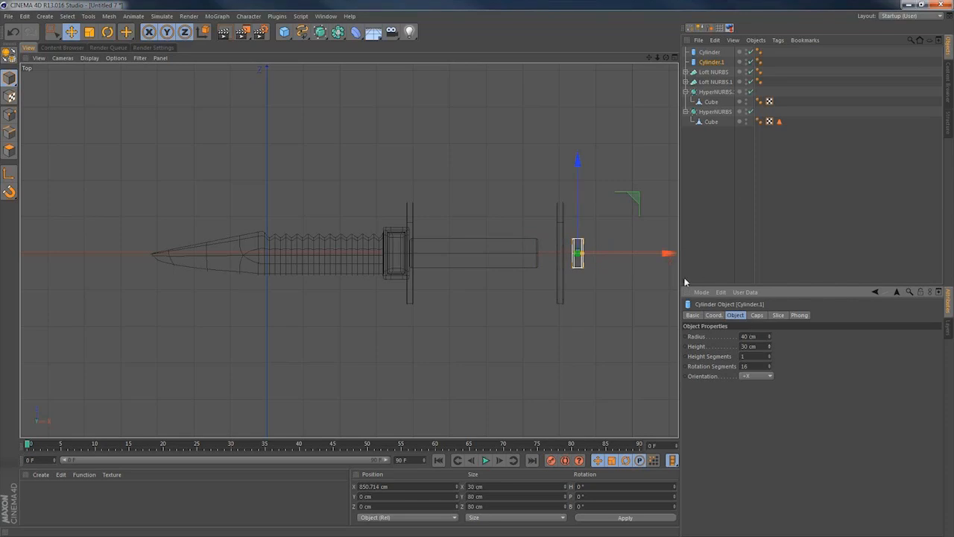
left_click_drag(669, 255, 649, 261)
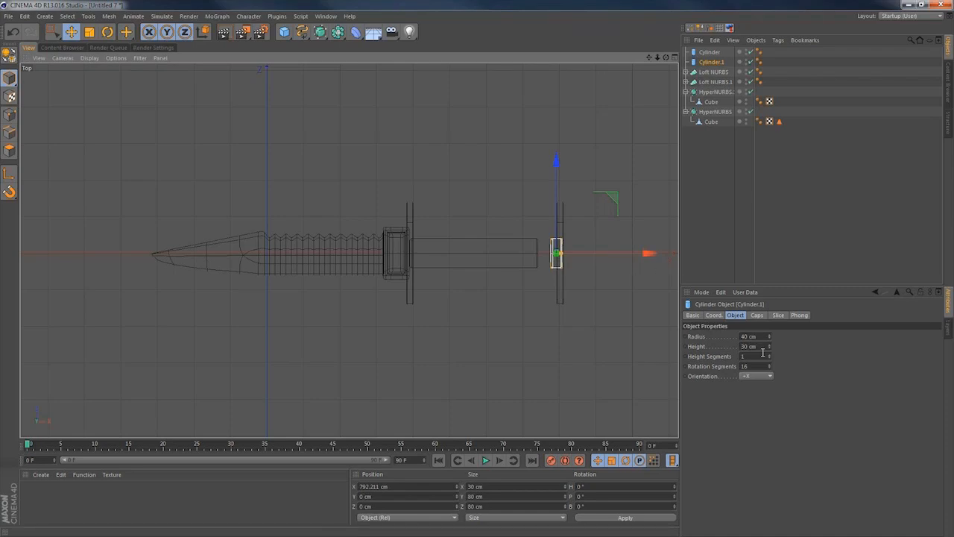
left_click_drag(770, 347, 770, 354)
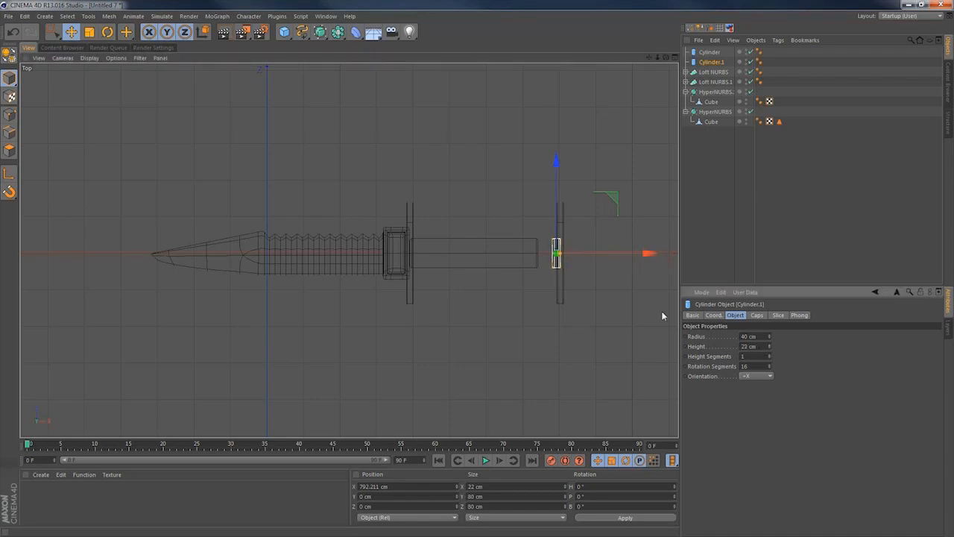
left_click_drag(646, 256, 647, 258)
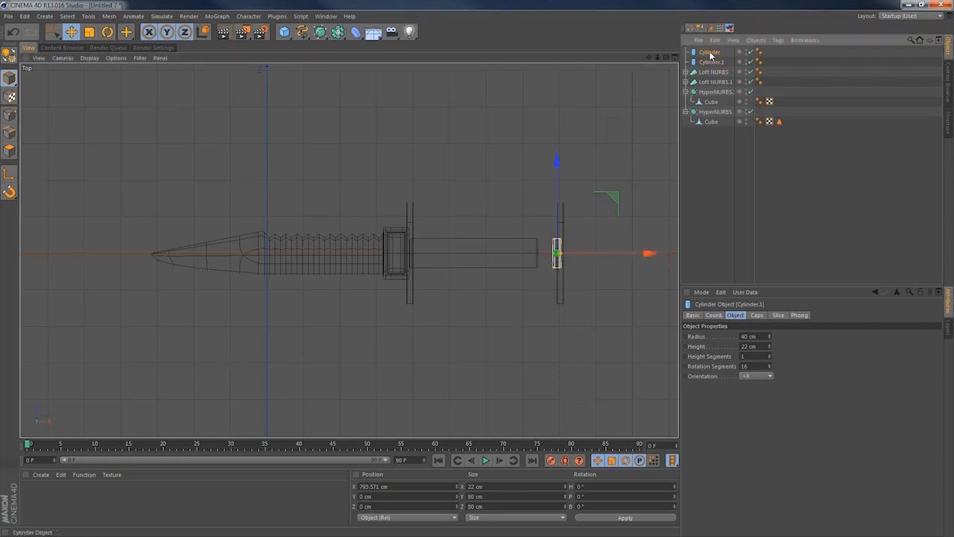
Copy the long cylinder to about 753 cm on X and give the copy a 31 cm radius and 97 cm height.
left_click(524, 264)
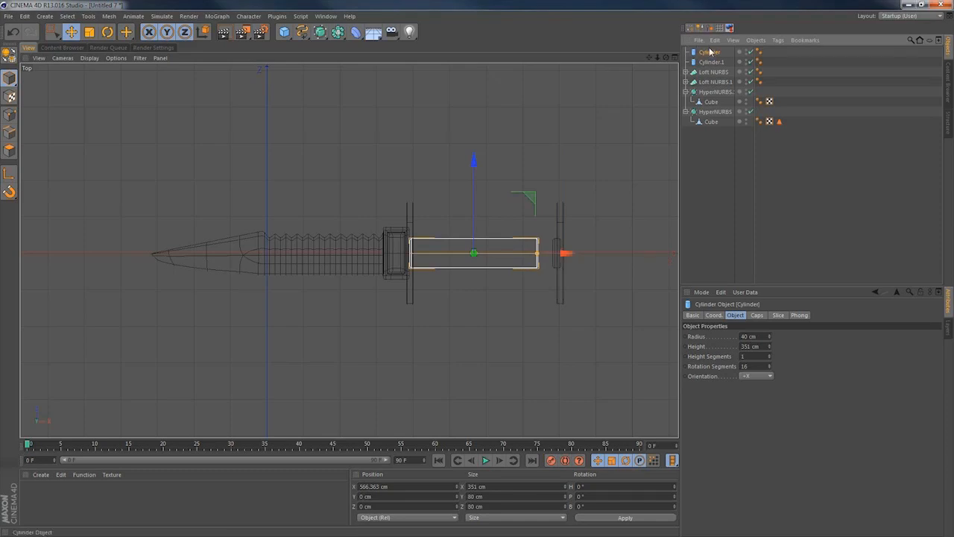
key("ctrl+c")
key("ctrl+v")
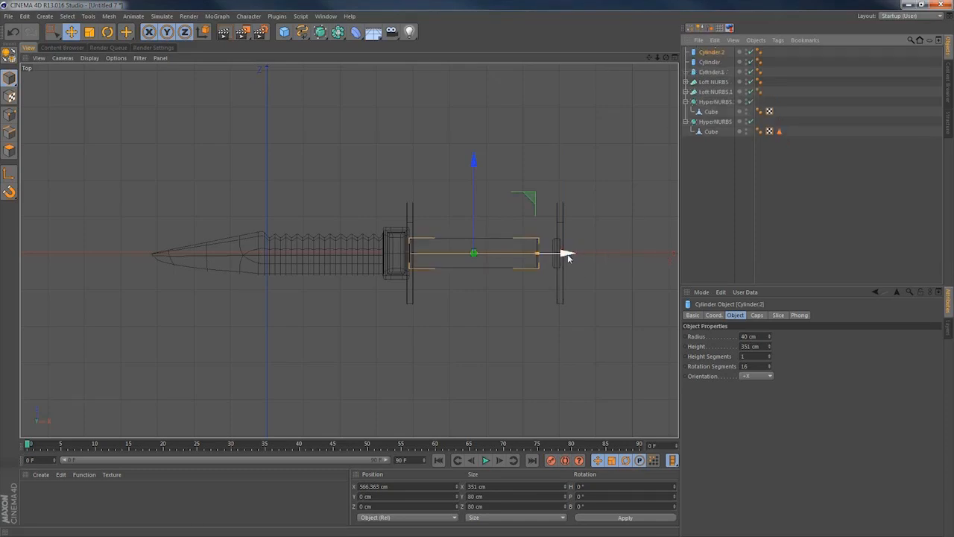
left_click_drag(564, 254, 639, 255)
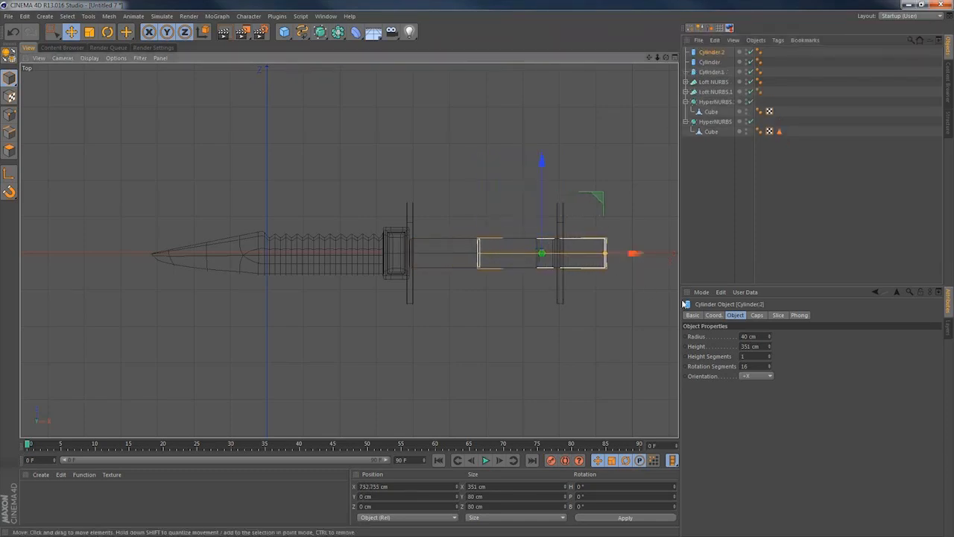
left_click(769, 348)
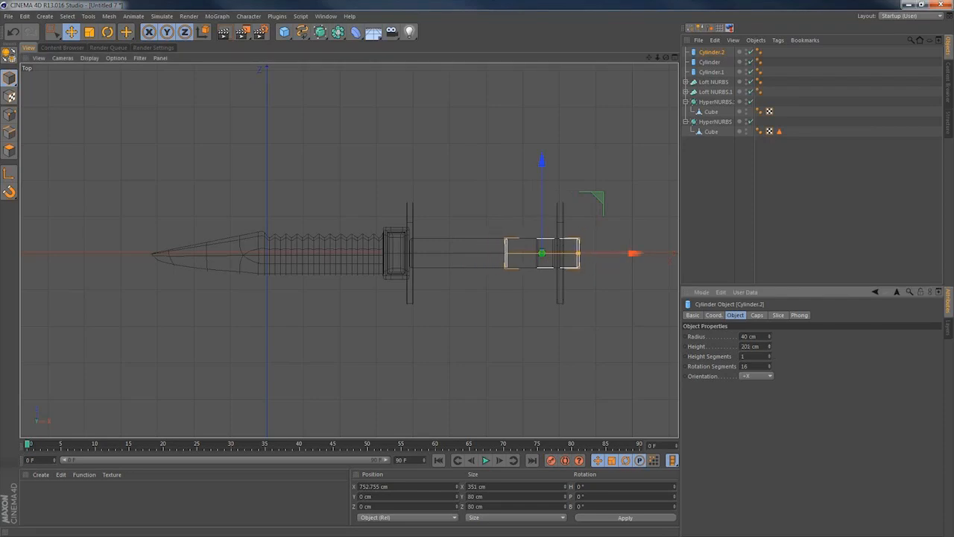
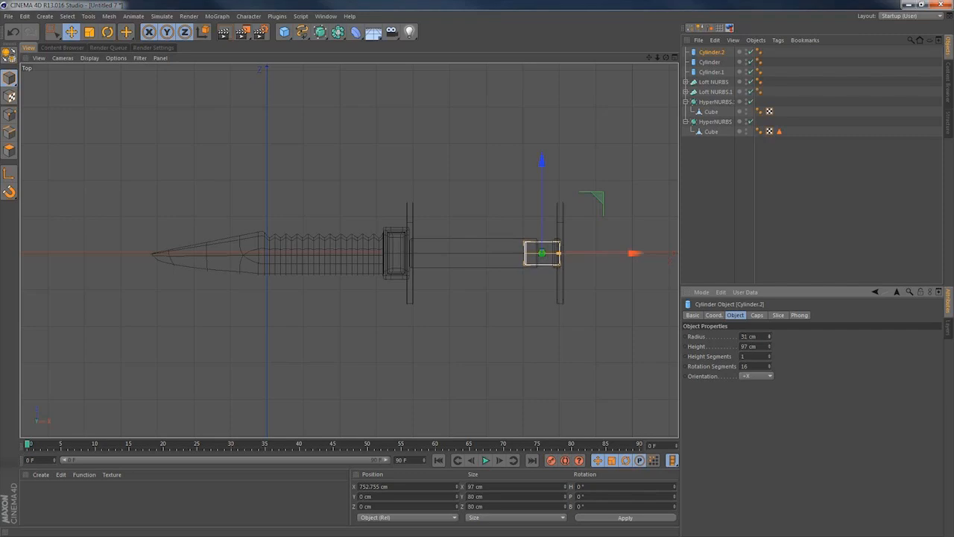
Disable the narrow connecting cylinder's caps and fit it at about 762 cm on X with a height of about 66 cm.
left_click(758, 315)
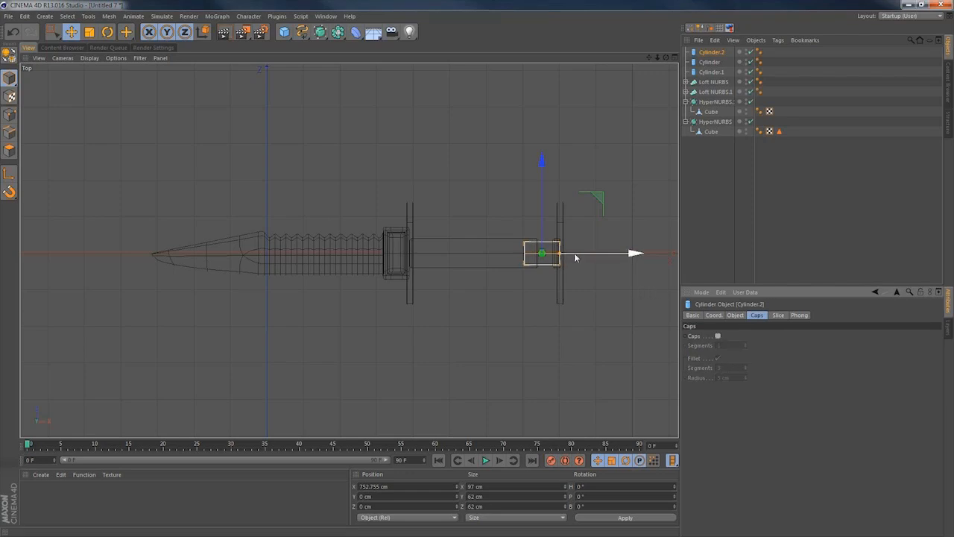
left_click_drag(560, 254, 561, 257)
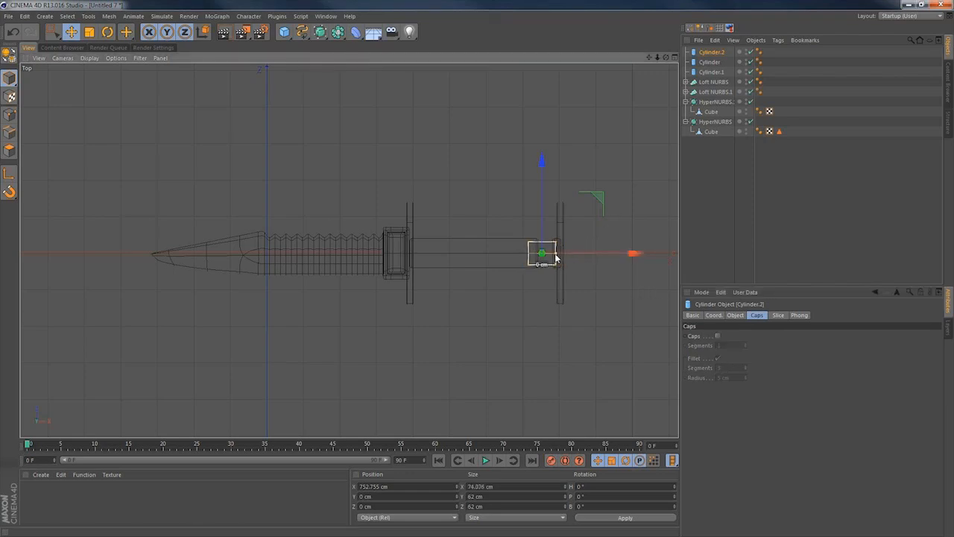
left_click_drag(628, 255, 638, 256)
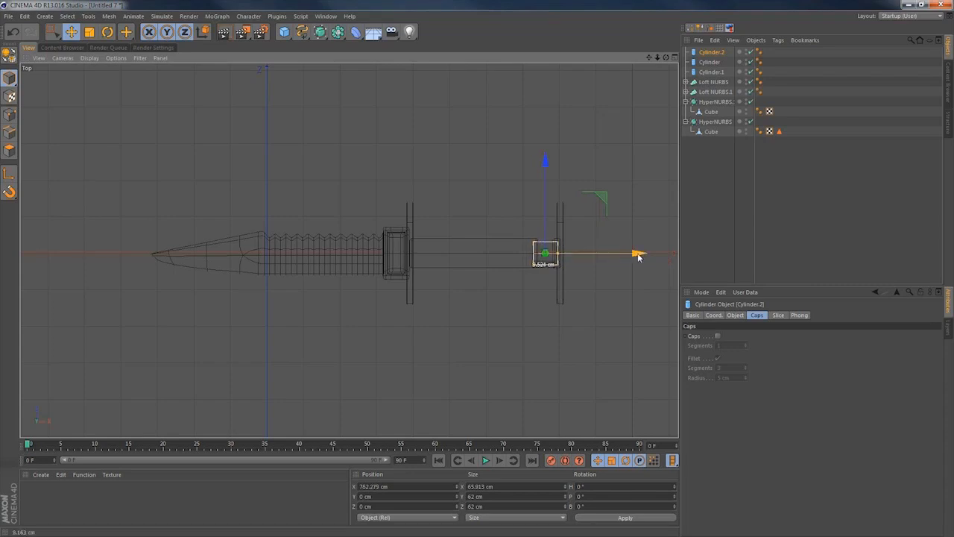
Group all the blade, cogwheel and cylinder objects under one null.
left_click(479, 210)
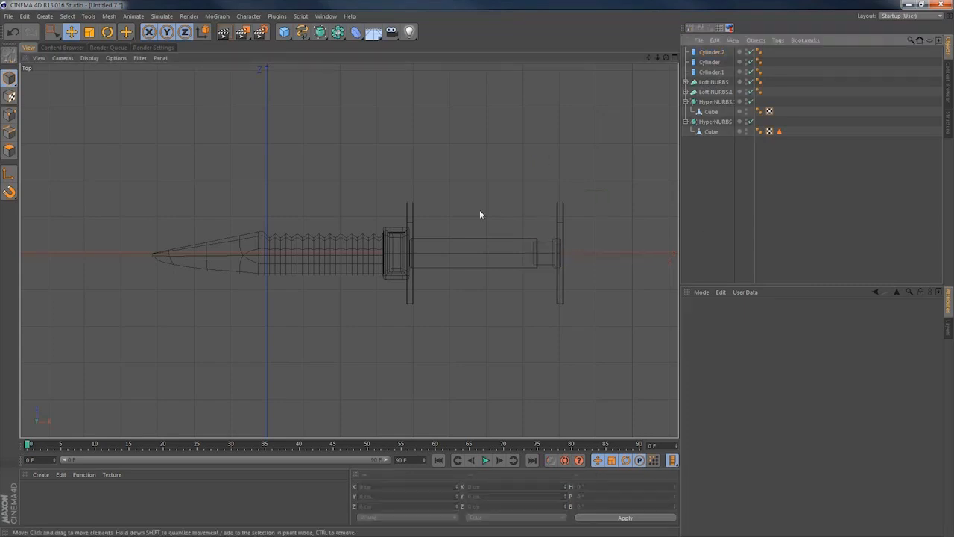
middle_click(460, 205)
middle_click(199, 160)
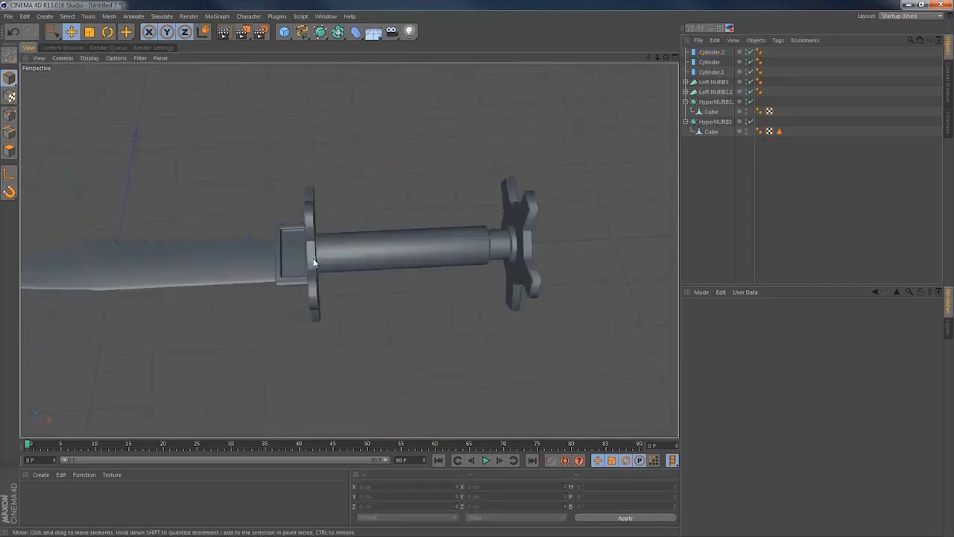
left_click_drag(315, 263, 283, 275, "alt")
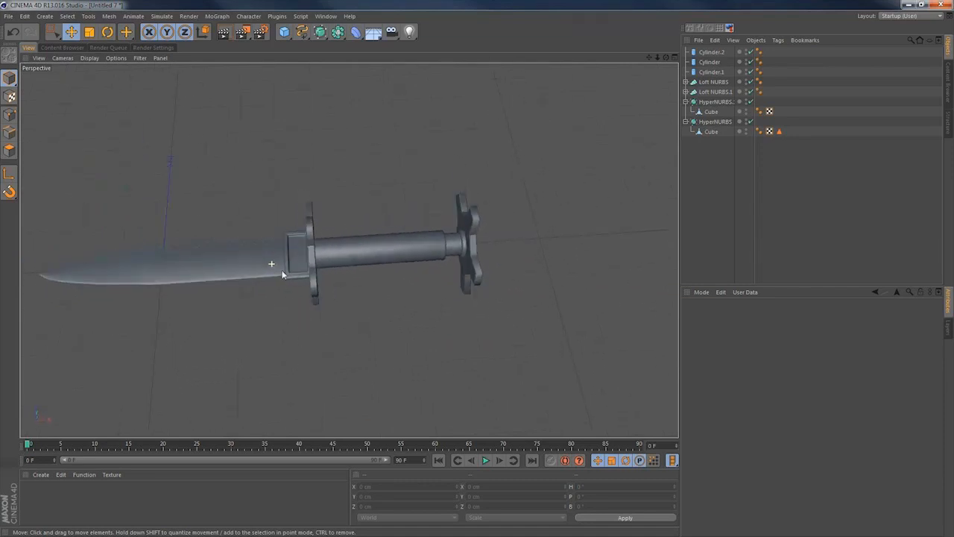
middle_click_drag(316, 260, 345, 259, "alt")
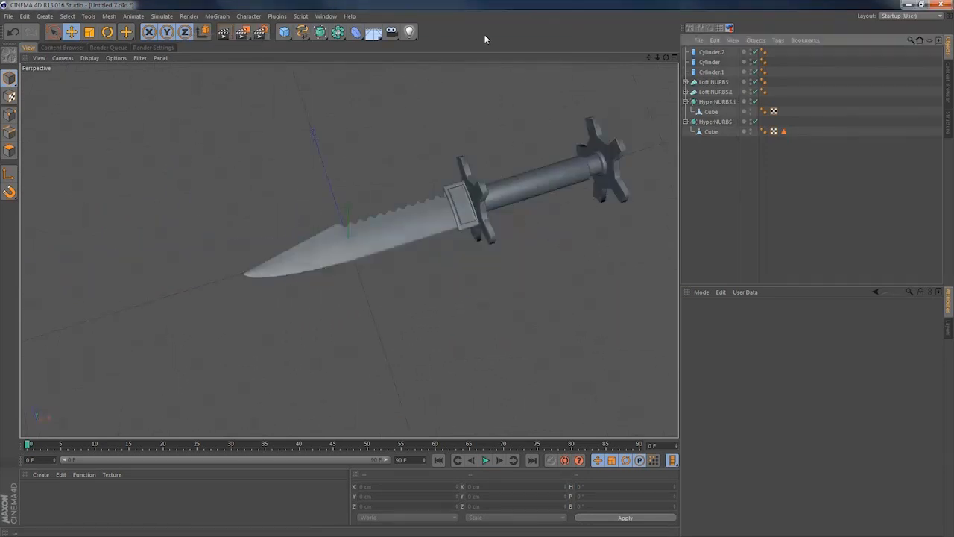
left_click(711, 52)
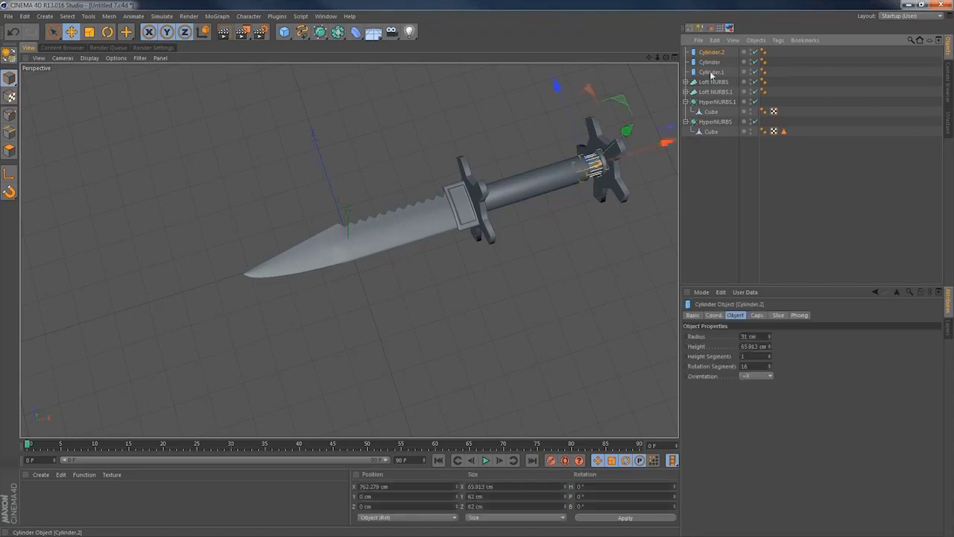
key("ctrl+a")
key("alt+g")
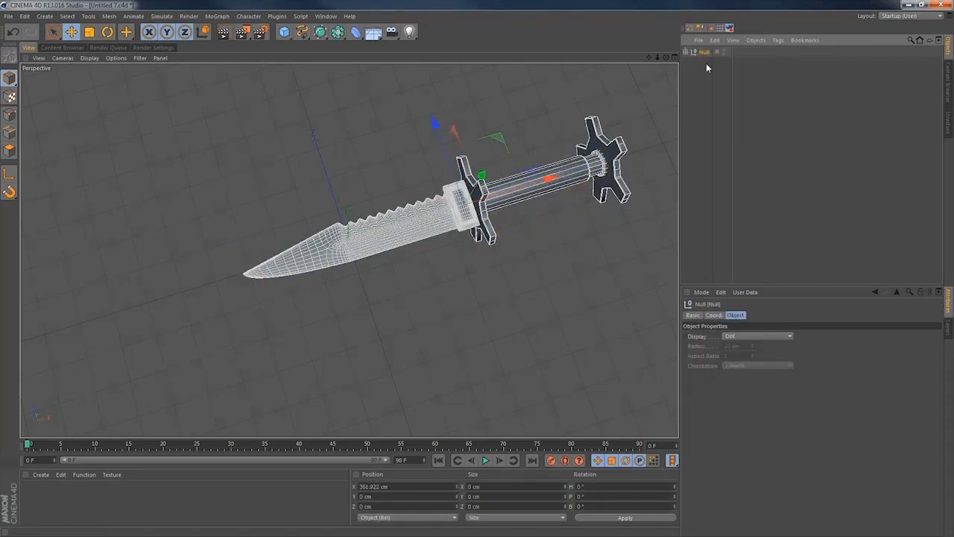
Rename the group null to Knife and hide it in the editor and renderer.
double_click(705, 52)
type("Kn")
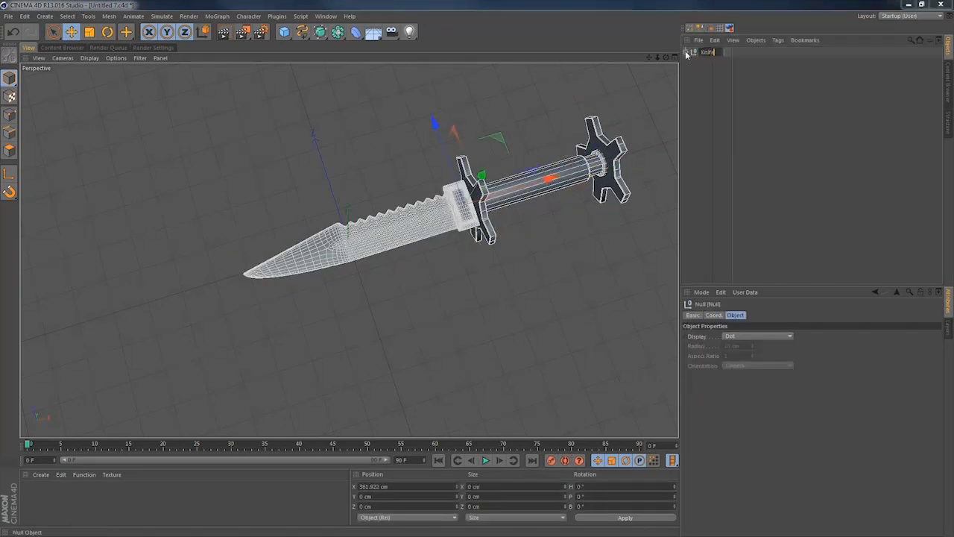
type("ife")
key("Return")
left_click(727, 51)
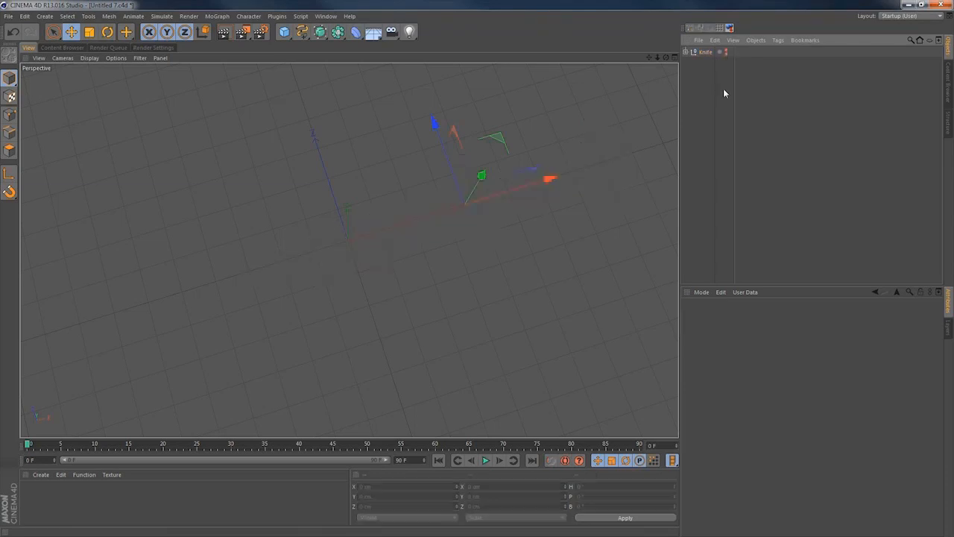
Add a cube and stretch it into a long block of about 81 × 124 × 612 cm (X, Y, Z).
left_click(284, 32)
left_click_drag(413, 263, 519, 206, "alt")
right_click_drag(372, 277, 488, 244, "alt")
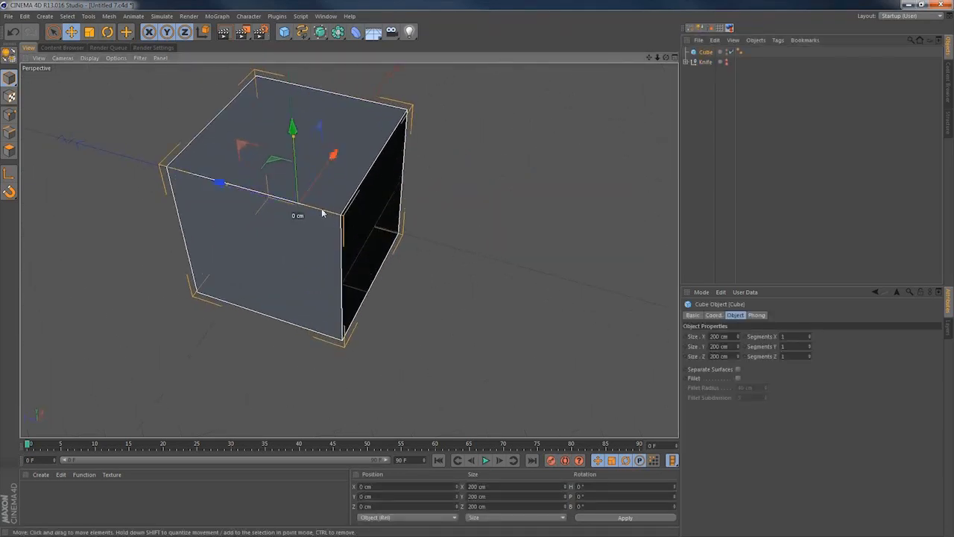
middle_click_drag(322, 210, 333, 276, "alt")
left_click_drag(333, 282, 293, 270, "alt")
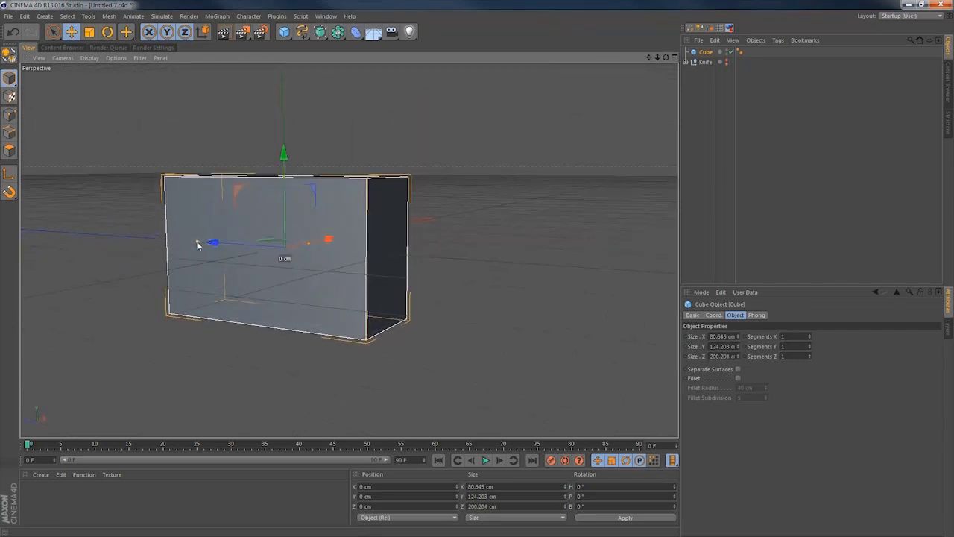
left_click_drag(198, 244, 90, 243)
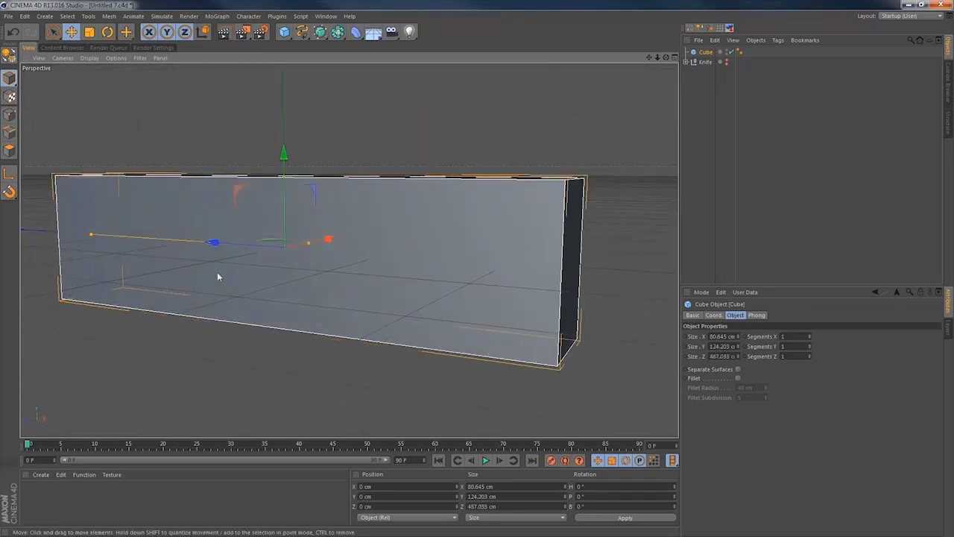
right_click_drag(420, 273, 334, 304, "alt")
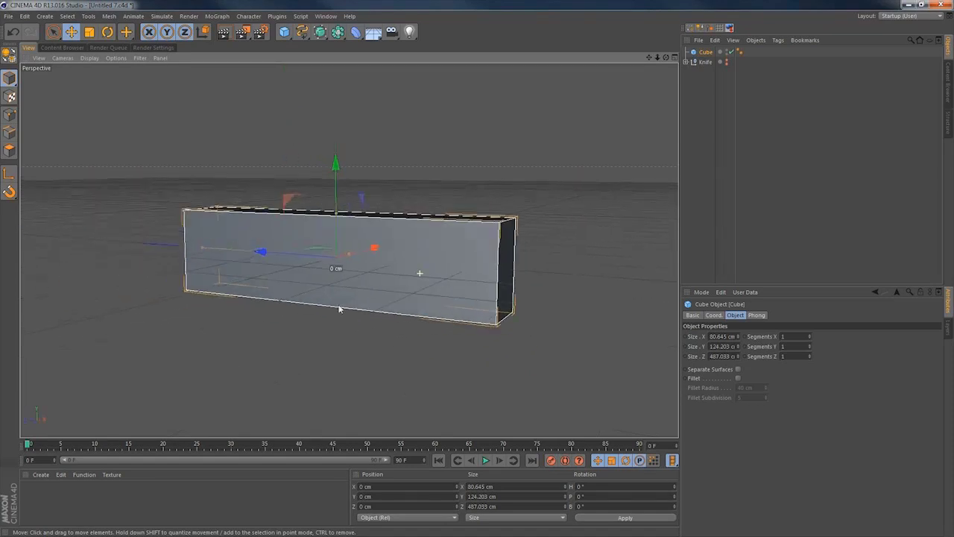
left_click_drag(216, 253, 184, 249)
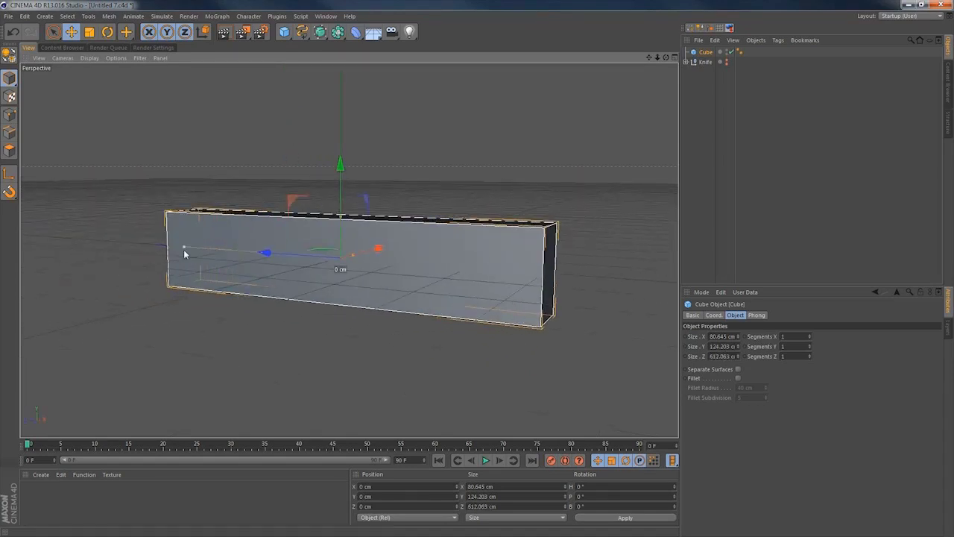
left_click_drag(415, 288, 380, 270, "alt")
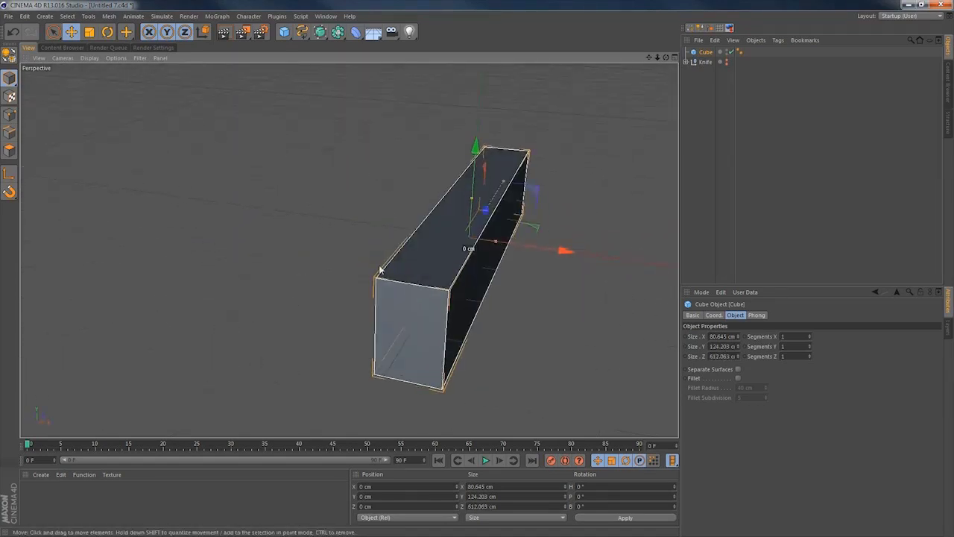
Resize the block so it runs lengthwise along X, about 521 × 124 × 64 cm (X, Y, Z).
left_click_drag(507, 193, 662, 264)
middle_click_drag(487, 262, 284, 261, "alt")
left_click_drag(317, 285, 307, 252, "alt")
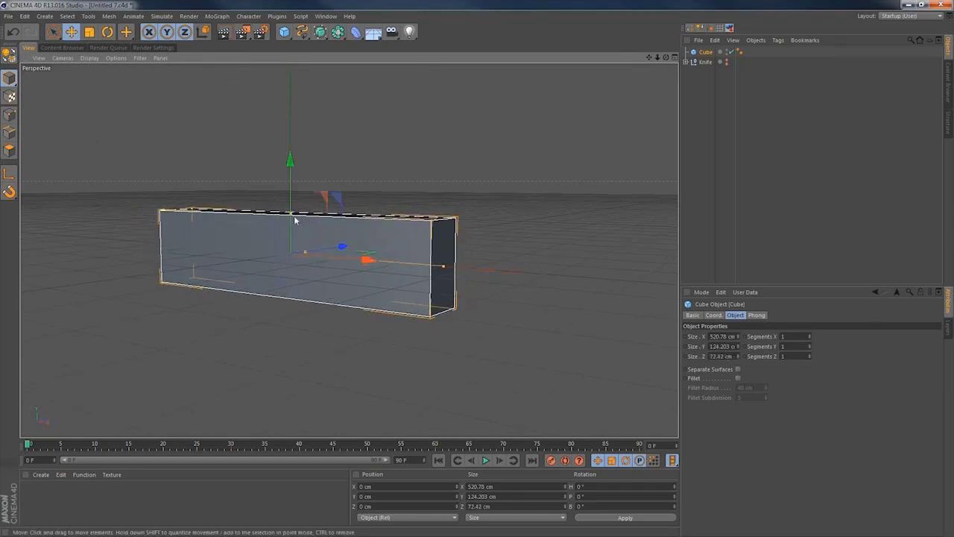
right_click_drag(316, 248, 414, 248, "alt")
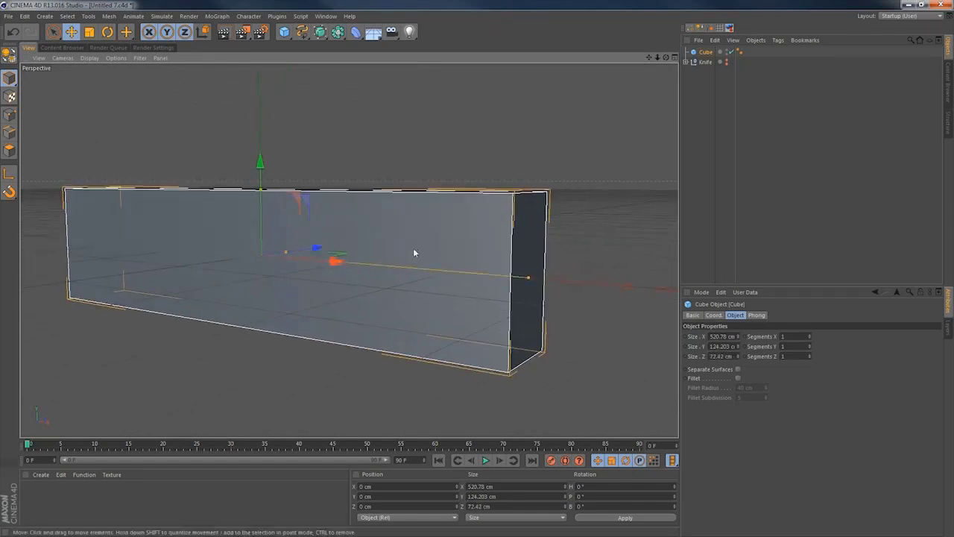
left_click_drag(393, 313, 324, 257, "alt")
left_click_drag(372, 290, 411, 328, "alt")
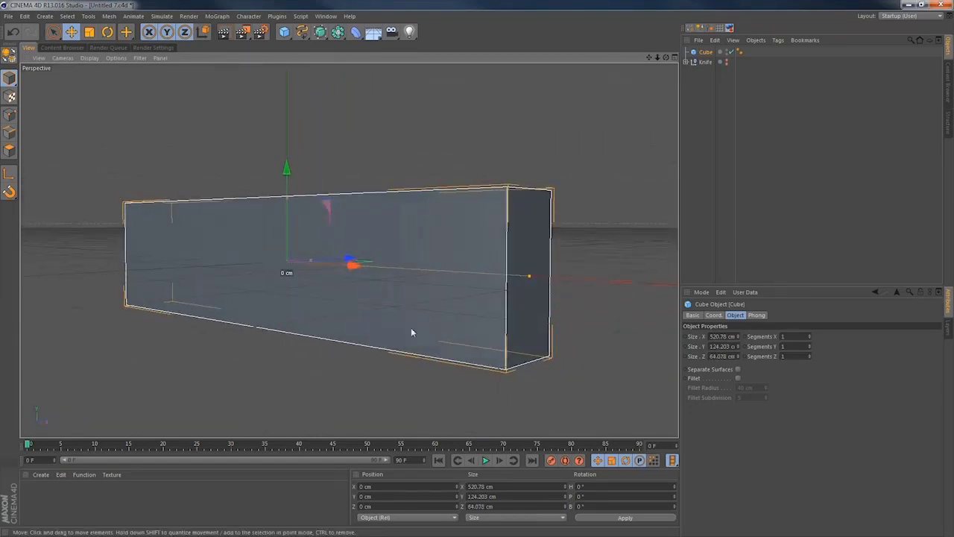
Set the block's segments to 4 along X and 2 along Y.
left_click(811, 345)
left_click(810, 335)
left_click(809, 336)
left_click(809, 335)
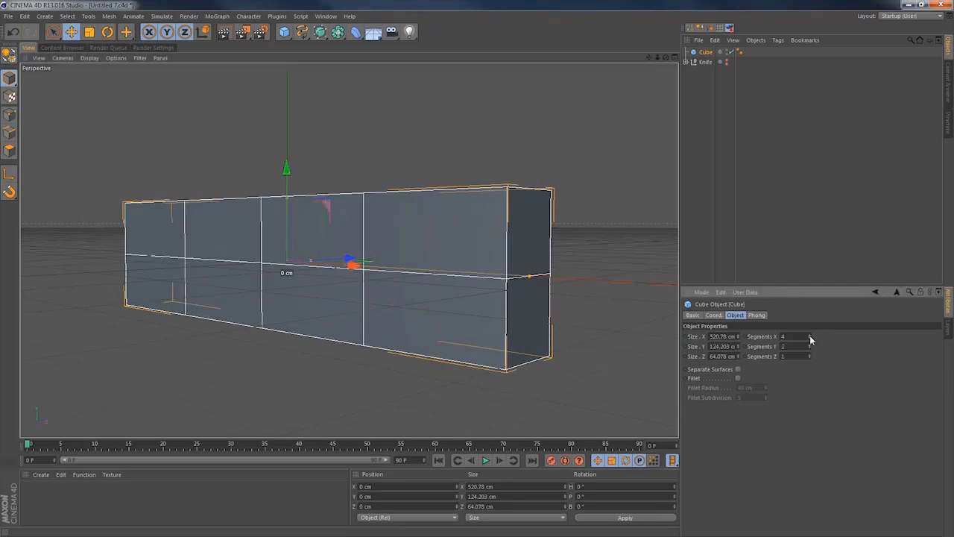
Enable the block's fillet with a radius of about 8 cm and 3 subdivisions.
left_click(738, 378)
left_click(766, 398)
left_click(766, 398)
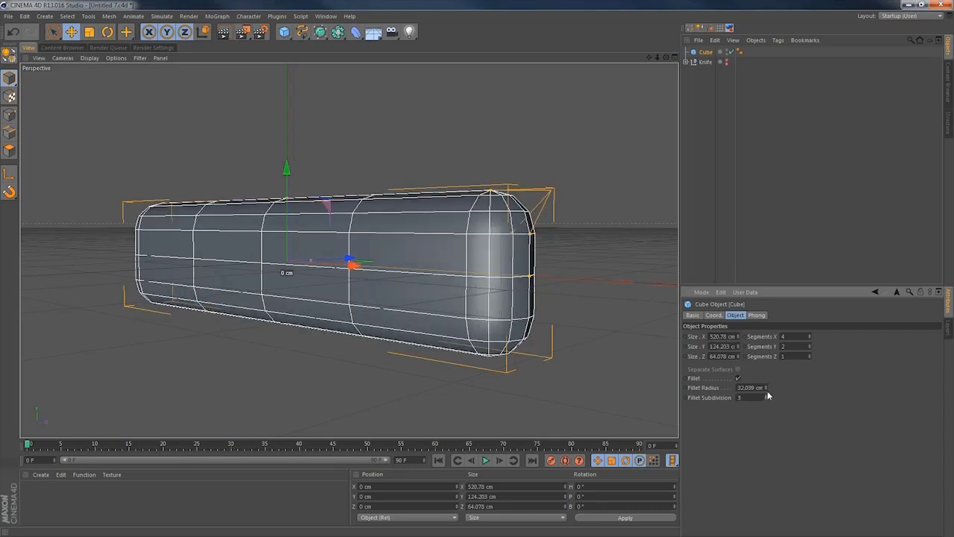
left_click_drag(766, 388, 766, 407)
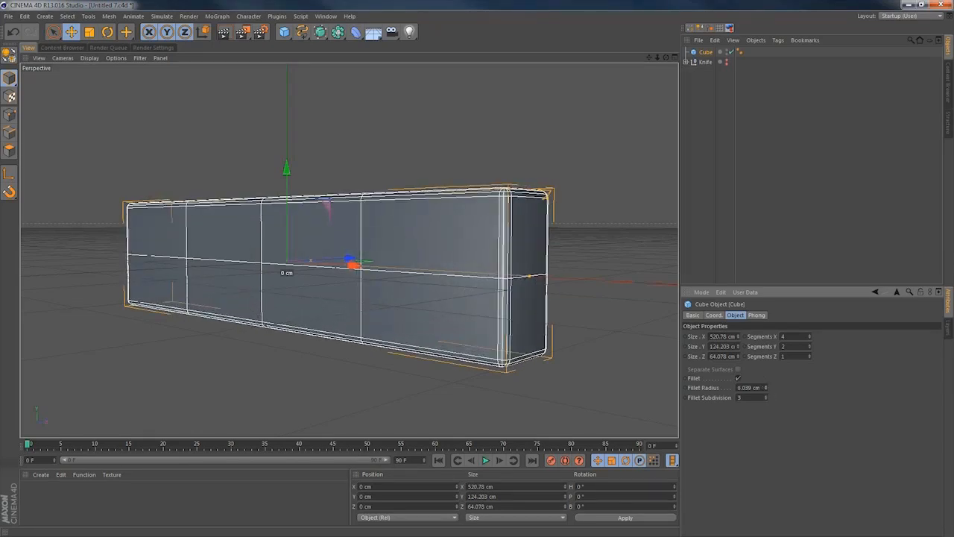
left_click_drag(447, 254, 418, 270, "alt")
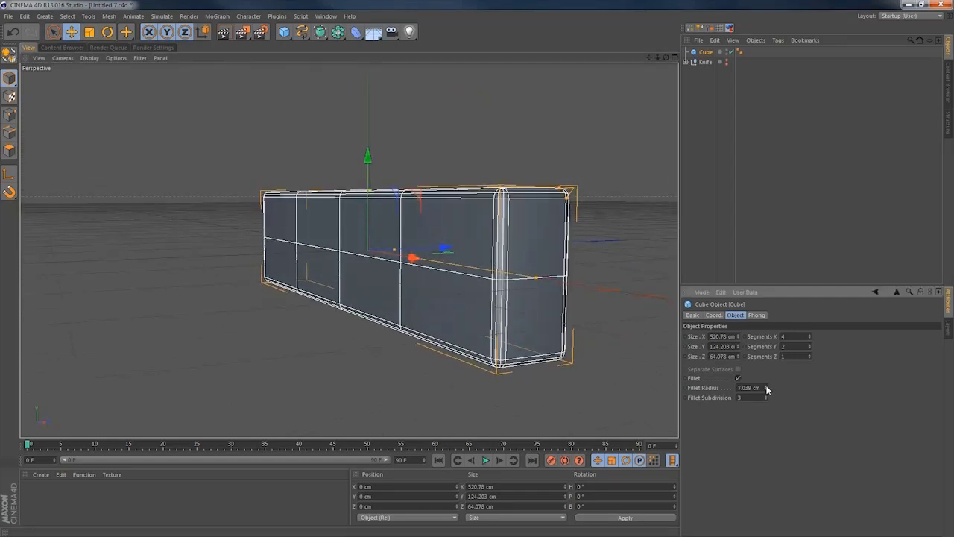
left_click_drag(537, 291, 492, 267, "alt")
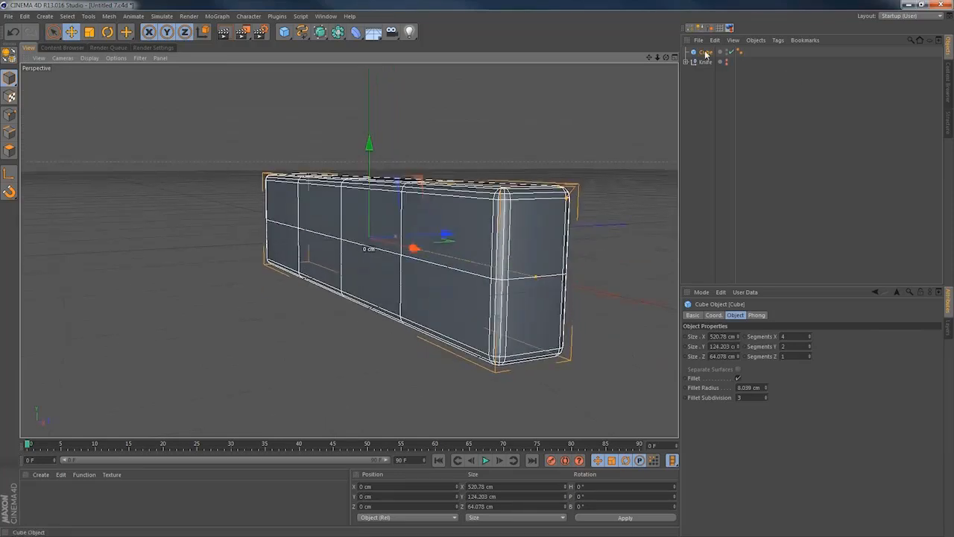
Make the block editable and inset the upper polygon of its end face by about 8.4 cm with Extrude Inner.
key("c")
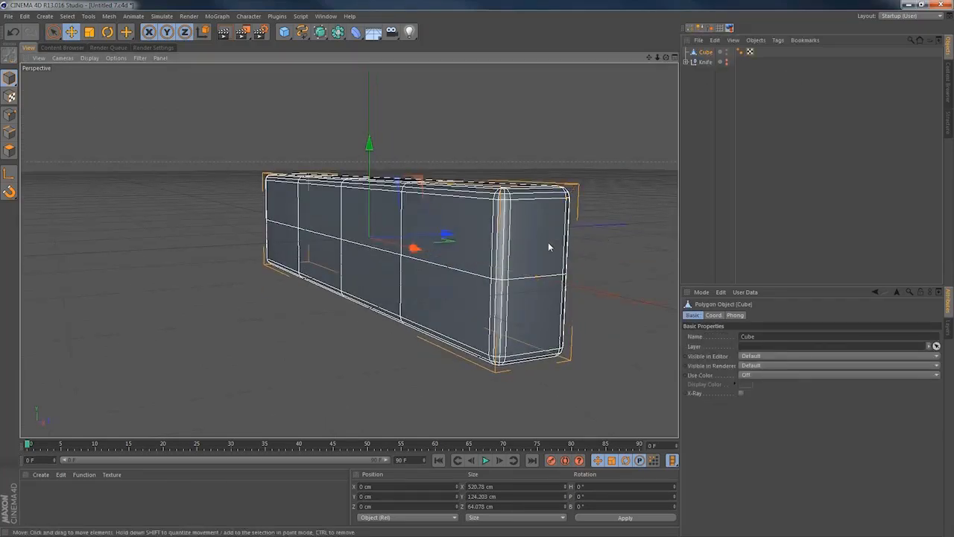
left_click(9, 149)
left_click(54, 32)
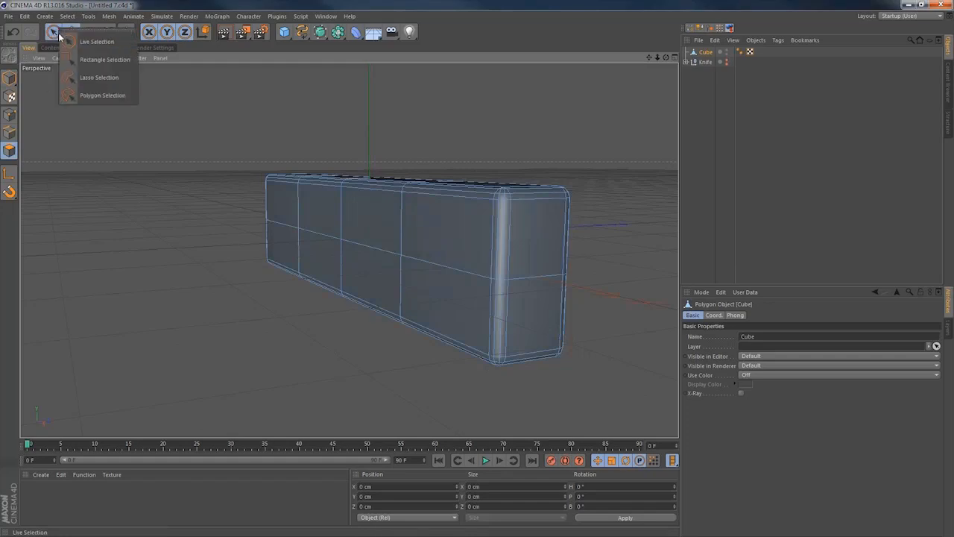
left_click(53, 34)
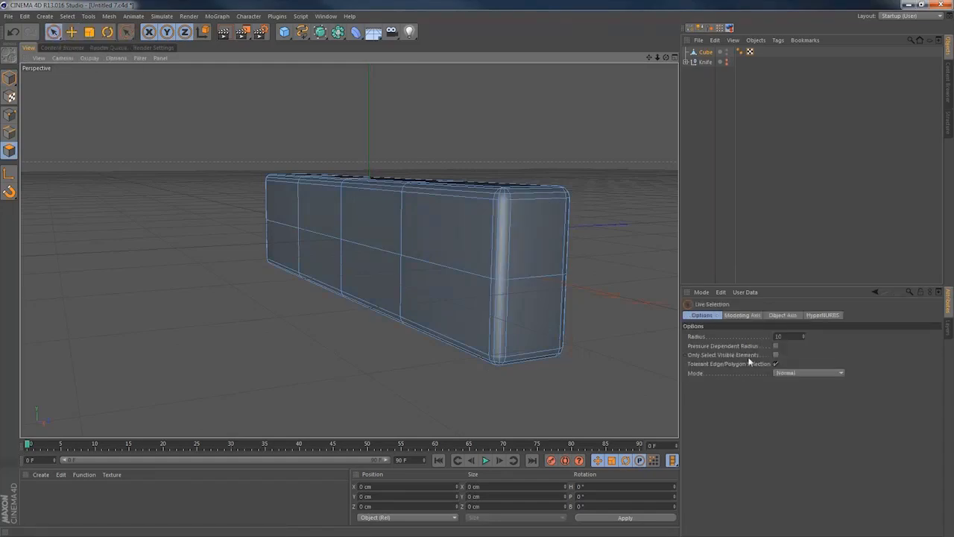
left_click(539, 249)
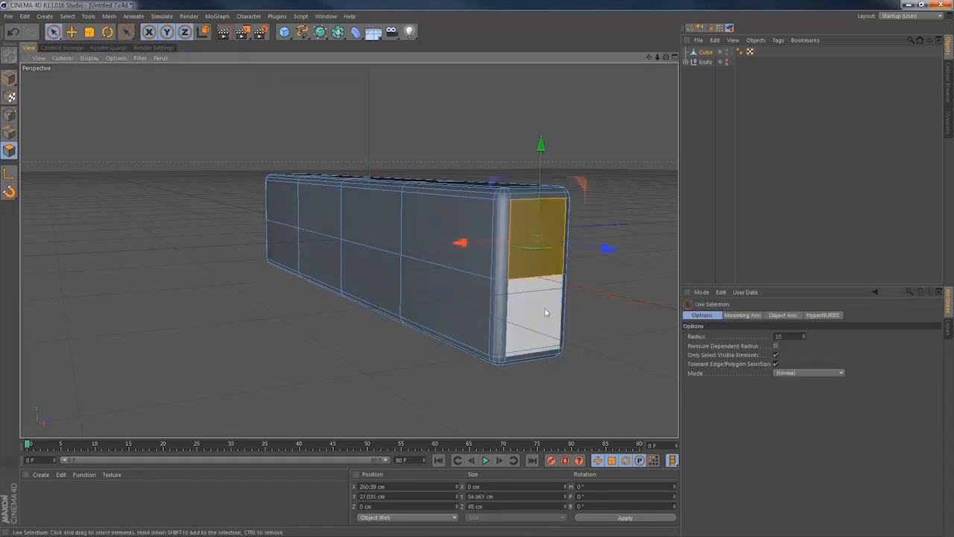
key("i")
left_click_drag(566, 311, 590, 306)
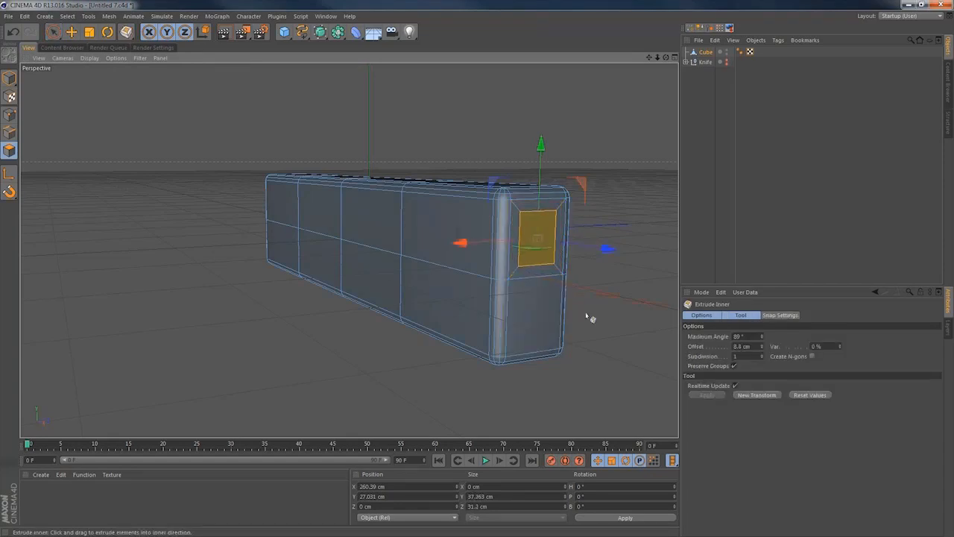
Scale the inset upper polygon to a near-square of about 31.9 cm on Y and 30.2 cm on Z.
key("t")
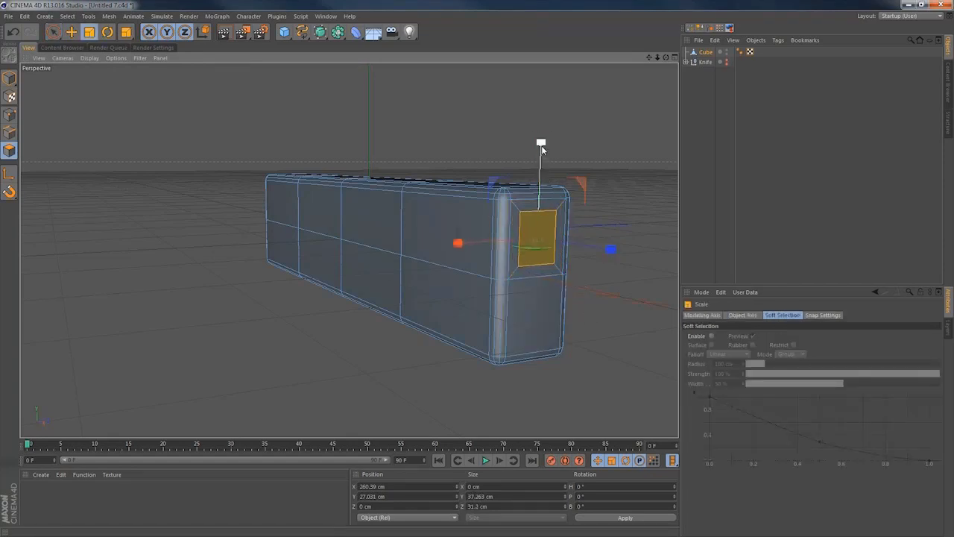
left_click_drag(542, 144, 541, 156)
middle_click(528, 201)
middle_click(201, 338)
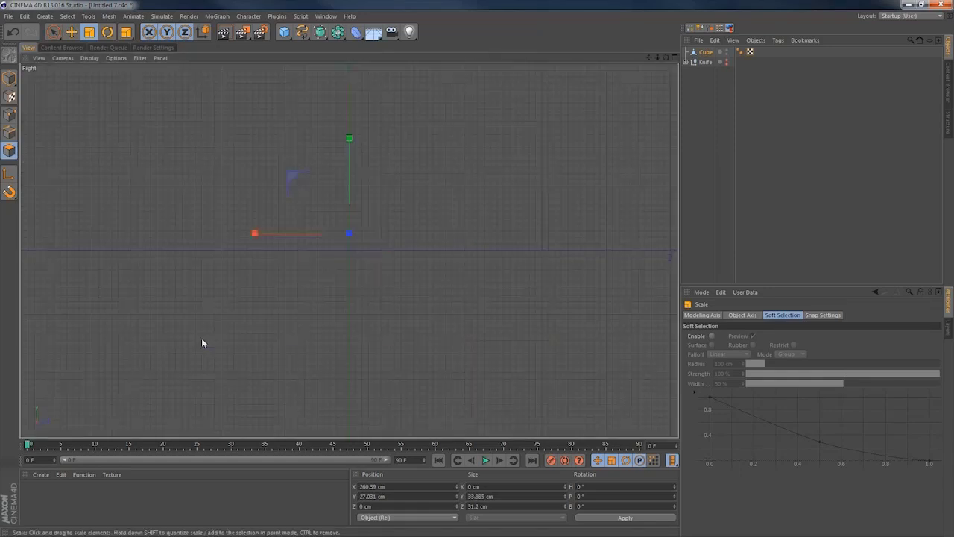
right_click_drag(339, 245, 494, 238, "alt")
scroll(494, 238, "up", 1)
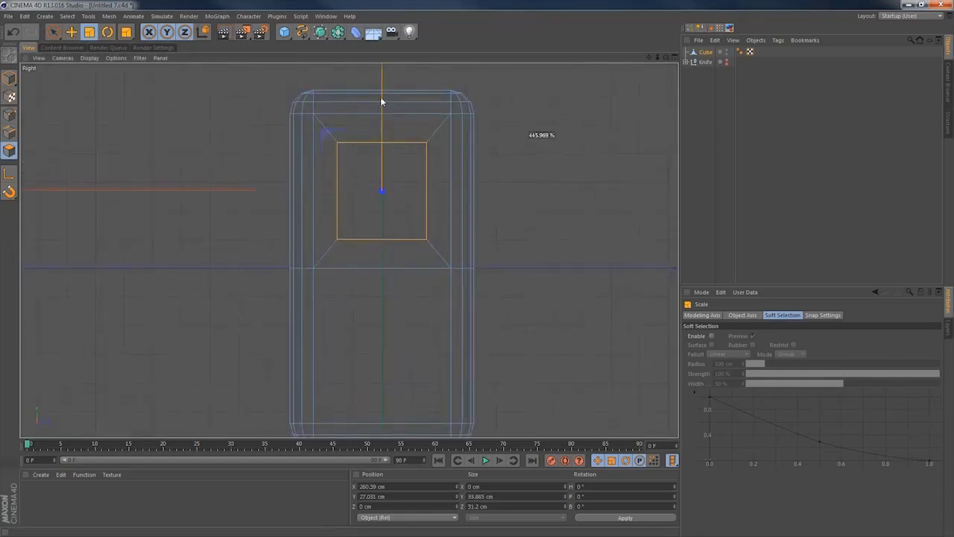
left_click_drag(383, 98, 382, 102)
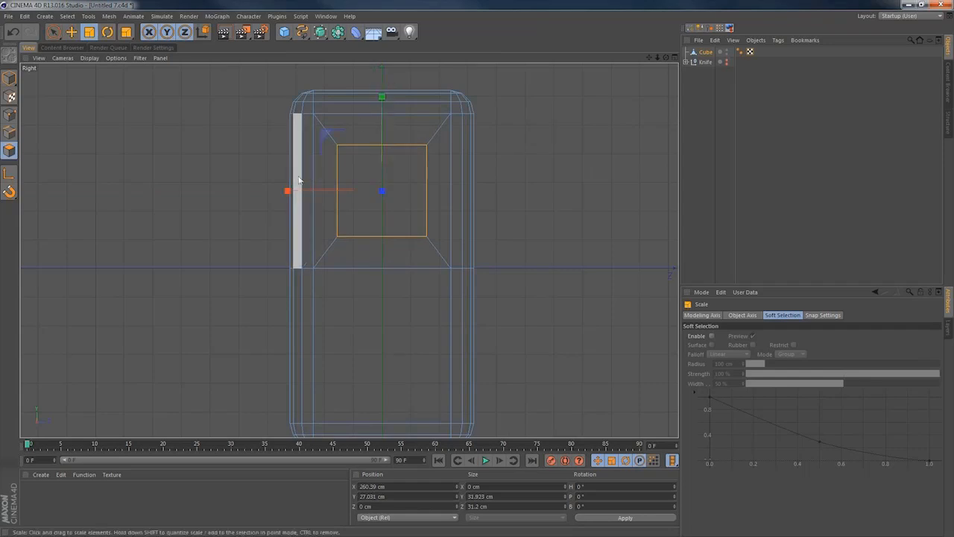
left_click_drag(288, 192, 294, 195)
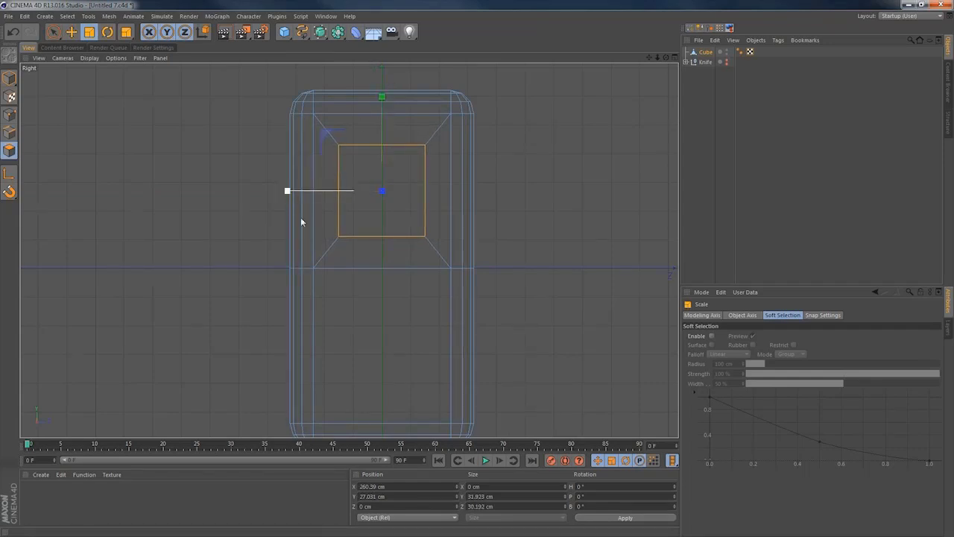
Inset the lower end polygon, reduce its height, and inset it again by 1.5 cm to about 16.1 × 14.8 cm (Y, Z).
left_click(407, 320)
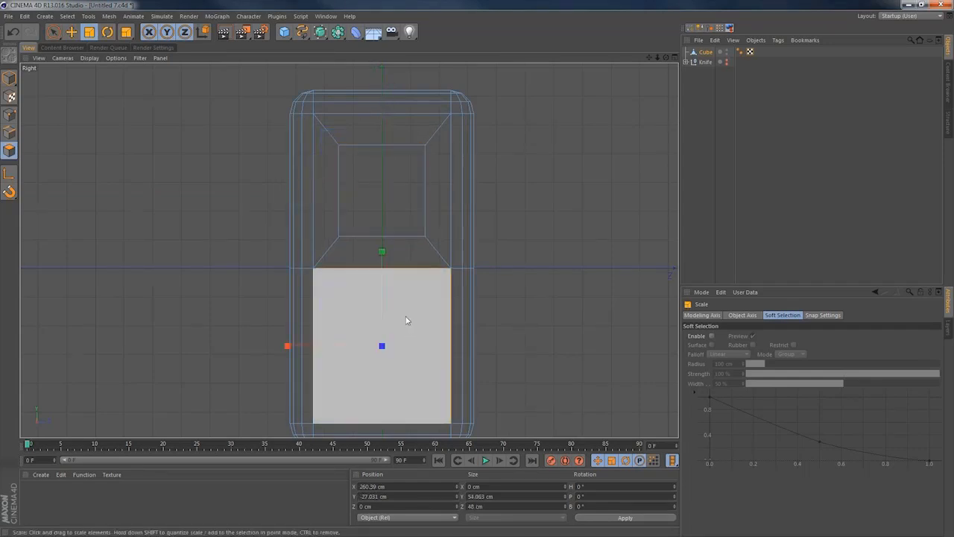
key("i")
left_click_drag(435, 333, 492, 312)
key("t")
left_click_drag(381, 252, 381, 270)
key("i")
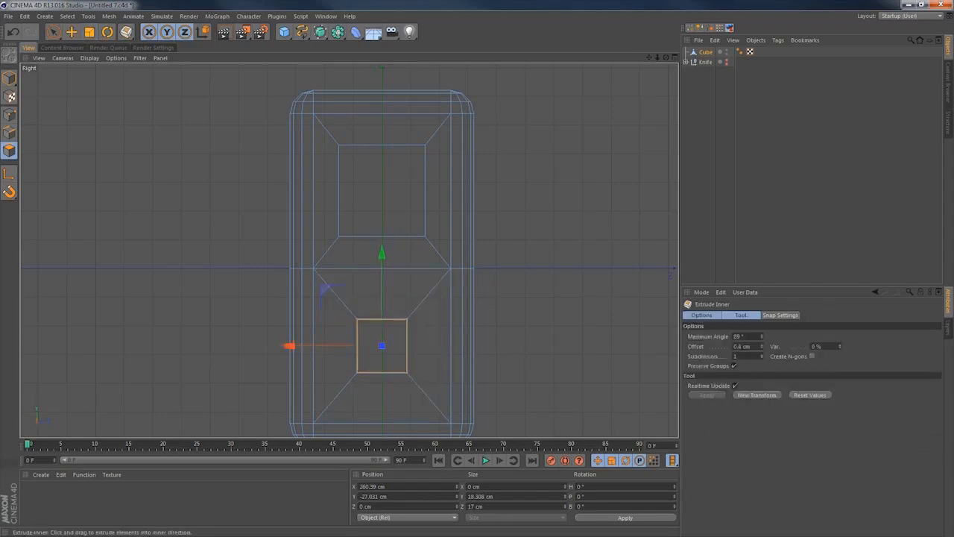
Extrude the small lower polygon inward to about 236.8 cm on X to form a hole.
middle_click(477, 356)
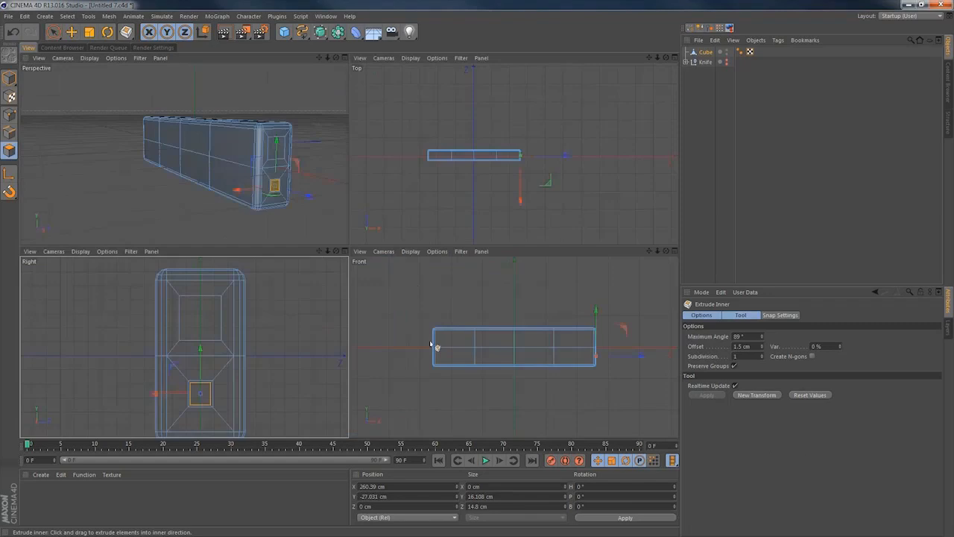
middle_click(287, 186)
right_click_drag(534, 336, 609, 335, "alt")
mouse_move(611, 336)
left_mouse_down("alt")
mouse_move(632, 337)
mouse_move(596, 337)
left_mouse_up("alt")
key("d")
left_click_drag(624, 382, 559, 382)
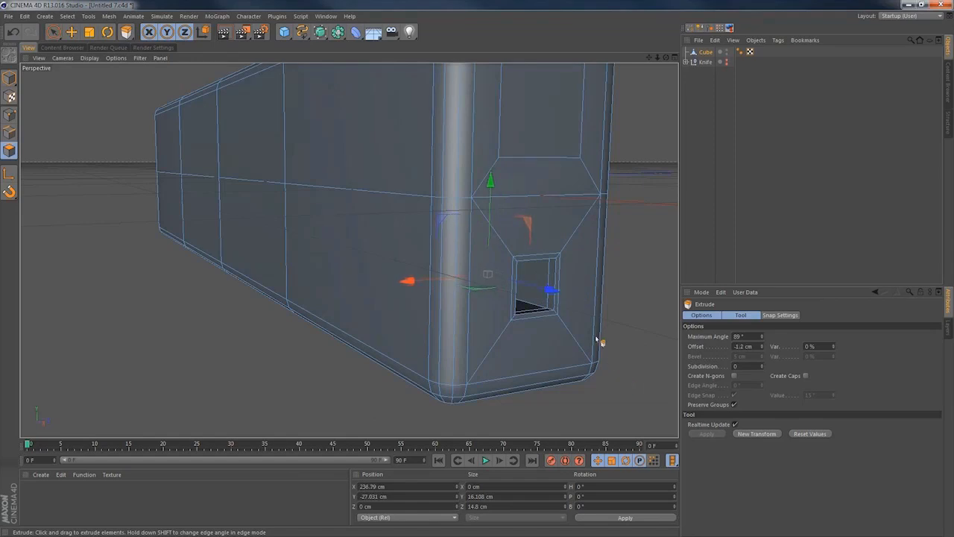
Inset the upper near-square polygon by 1.4 cm and extrude it inward to about 222.3 cm on X as a second hole.
middle_click_drag(581, 301, 537, 360, "alt")
left_click(504, 186)
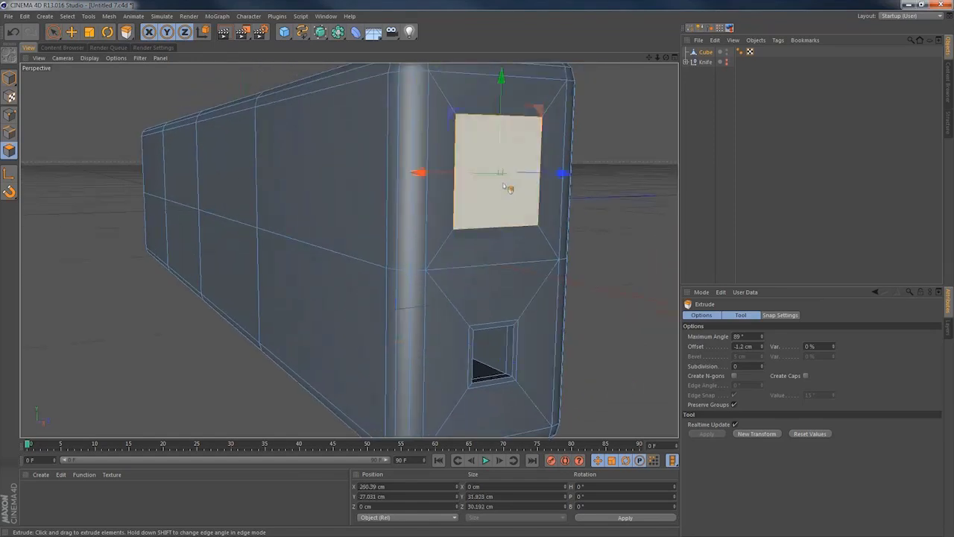
key("i")
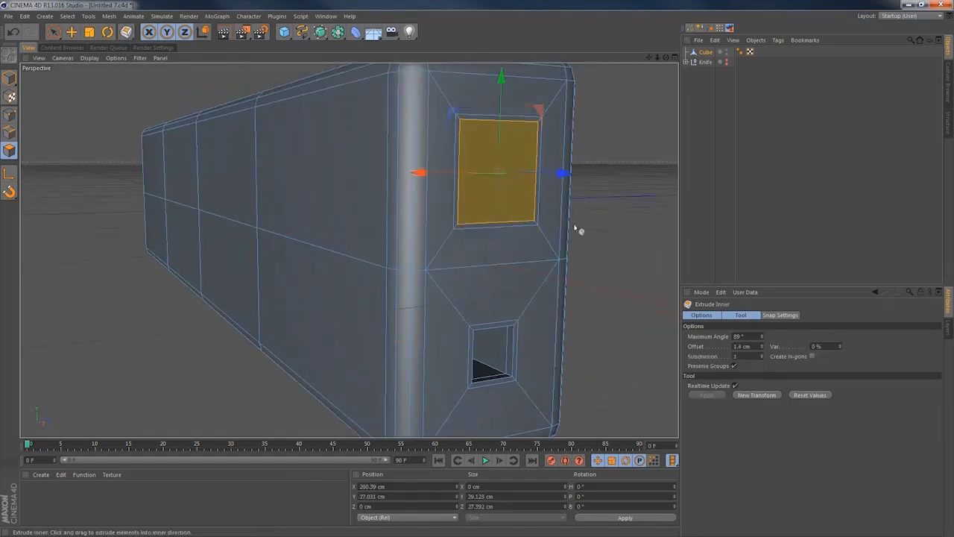
key("d")
left_click_drag(578, 230, 561, 231)
left_click_drag(618, 285, 540, 286)
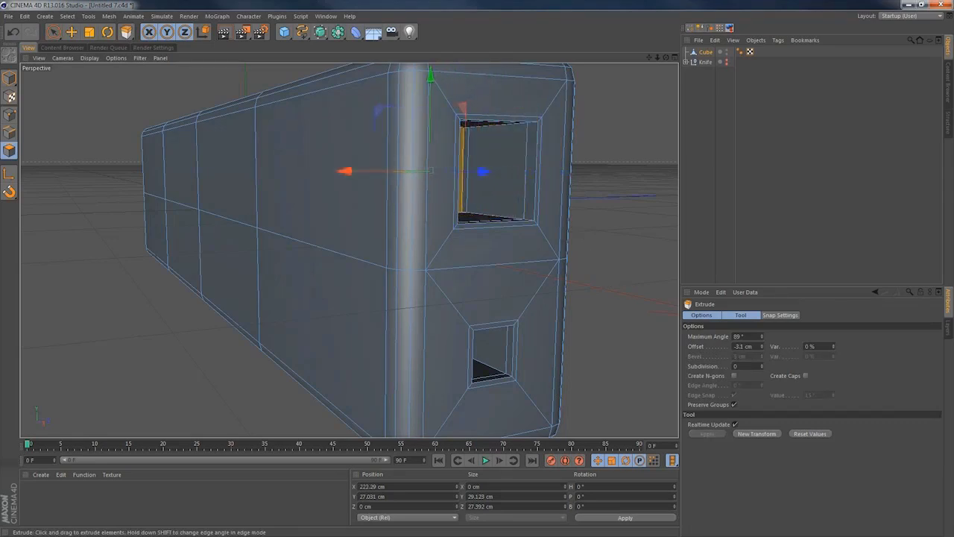
Place the block under a HyperNURBS object to smooth it and inspect the two rounded holes.
scroll(441, 254, "down", 2)
scroll(458, 271, "down", 2)
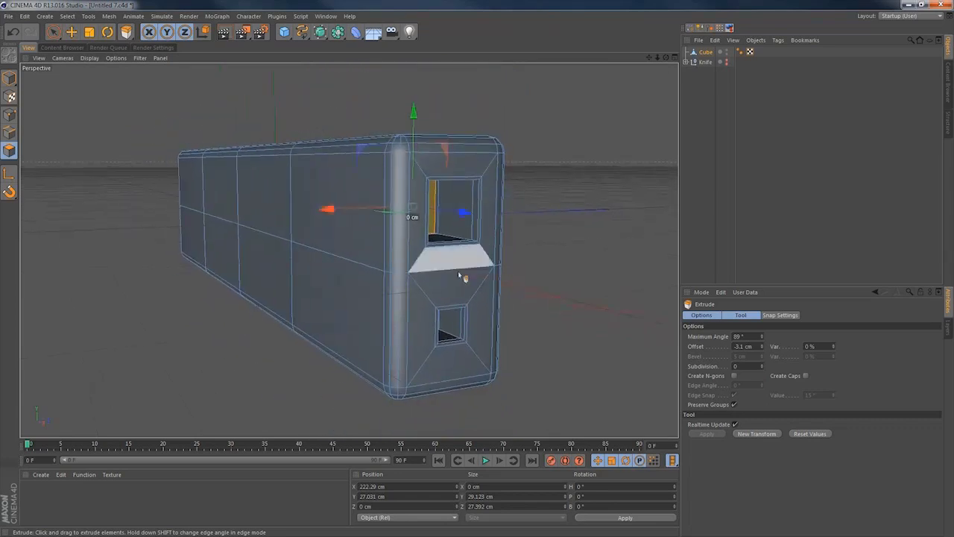
left_click_drag(458, 271, 441, 260, "alt")
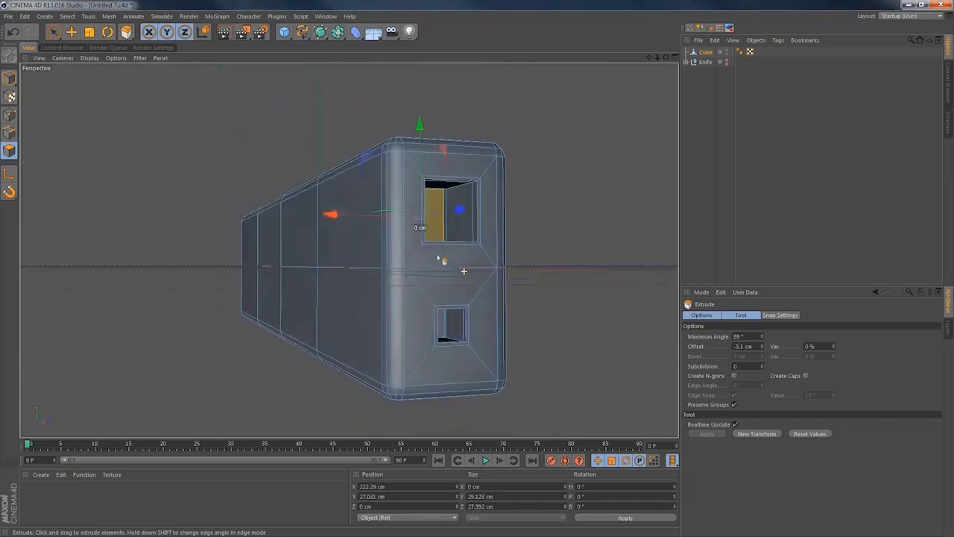
left_click(320, 32, "alt")
left_click_drag(700, 65, 705, 54)
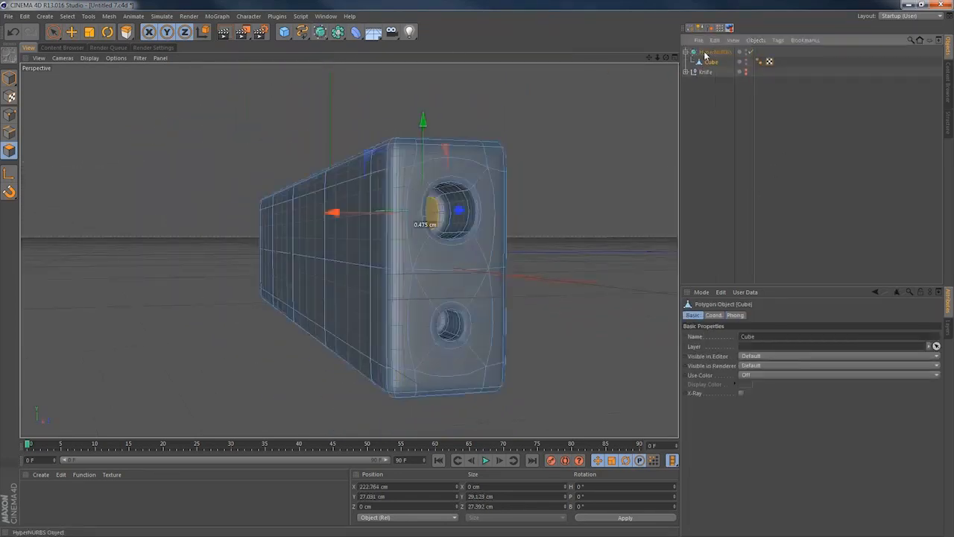
left_click(713, 126)
left_click_drag(422, 243, 380, 277, "alt")
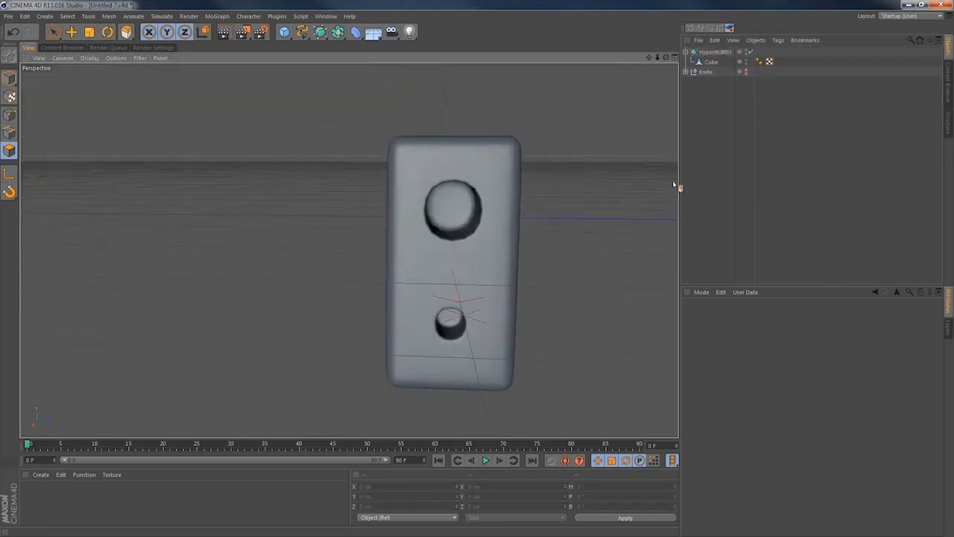
Disable the HyperNURBS and scale up all points of the upper hole to about 37.7 cm on Y and 35.7 cm on Z.
middle_click(448, 239)
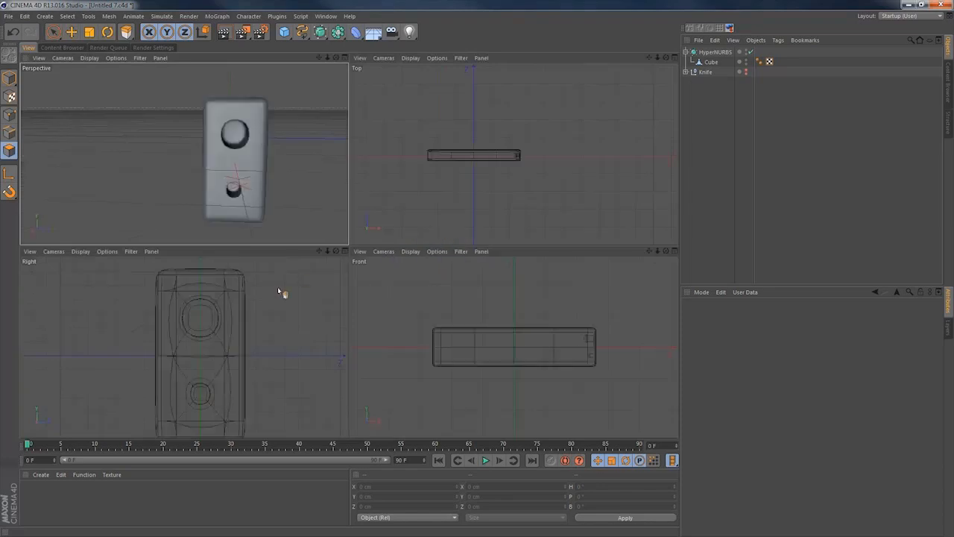
left_click(751, 51)
left_click(196, 319)
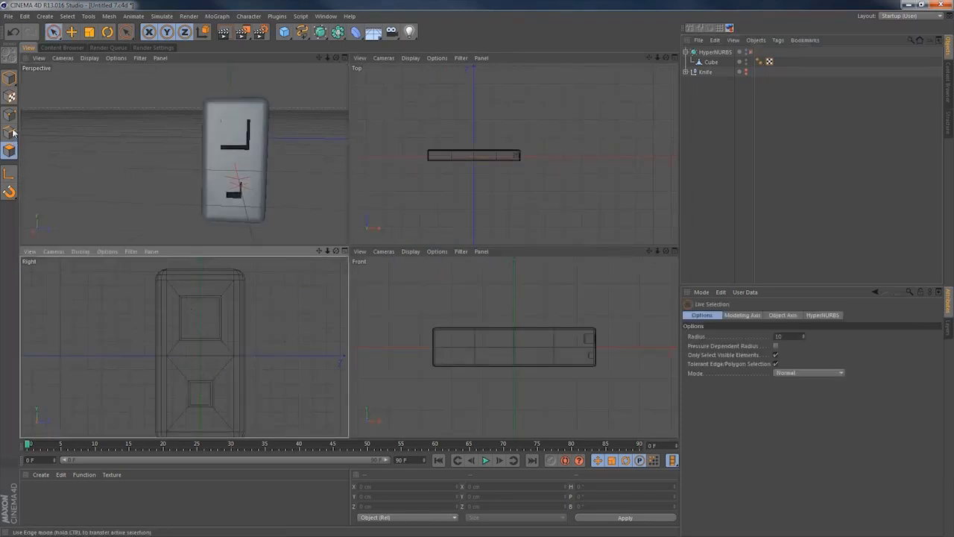
left_click_drag(54, 33, 70, 60)
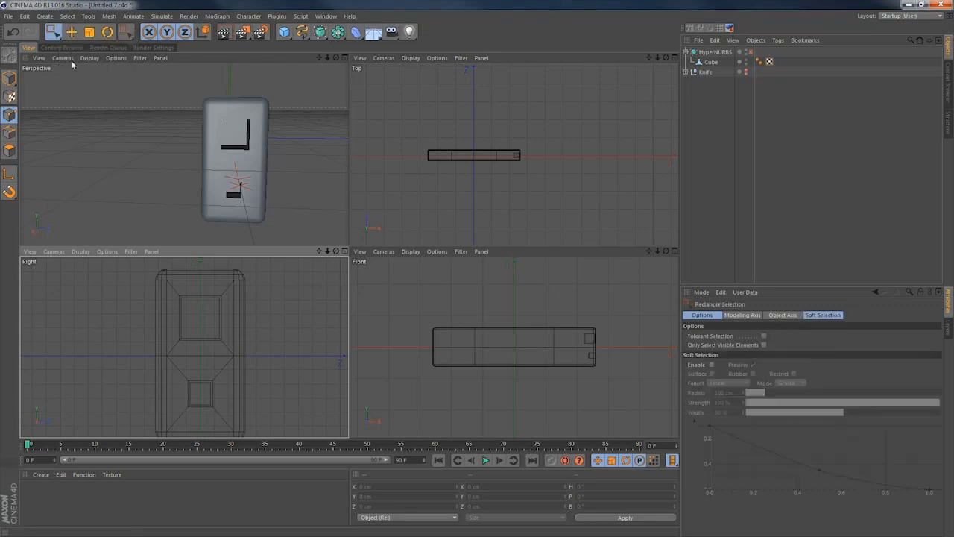
middle_click(205, 302)
left_click(712, 63)
left_click_drag(331, 132, 434, 251)
key("t")
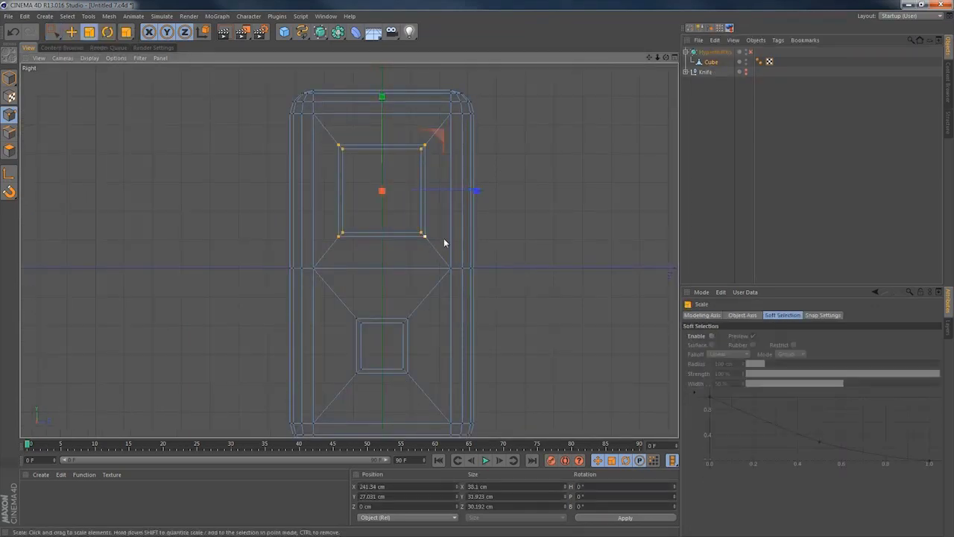
left_click_drag(561, 249, 628, 223)
Re-enable the HyperNURBS smoothing and view the enlarged upper hole.
middle_click(387, 199)
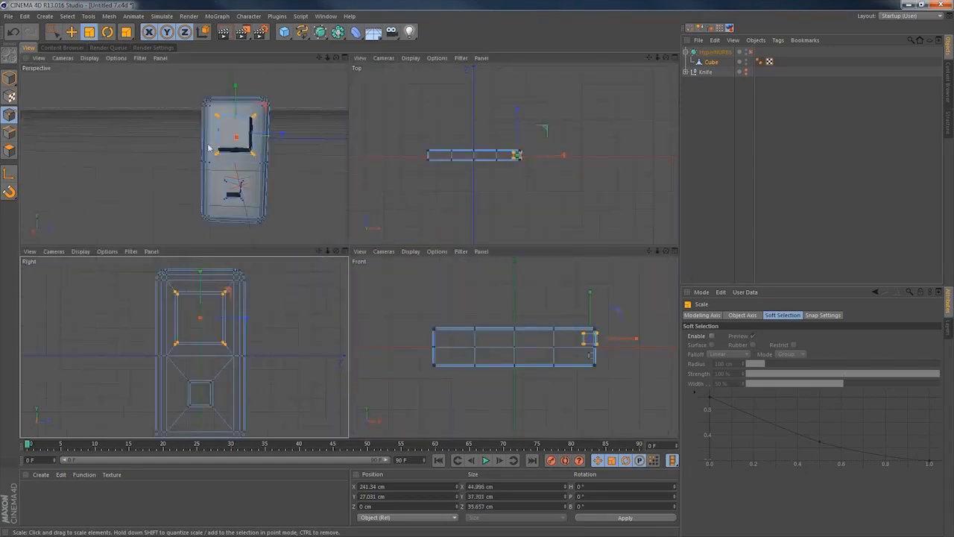
left_click_drag(208, 148, 316, 174, "alt")
left_click(751, 53)
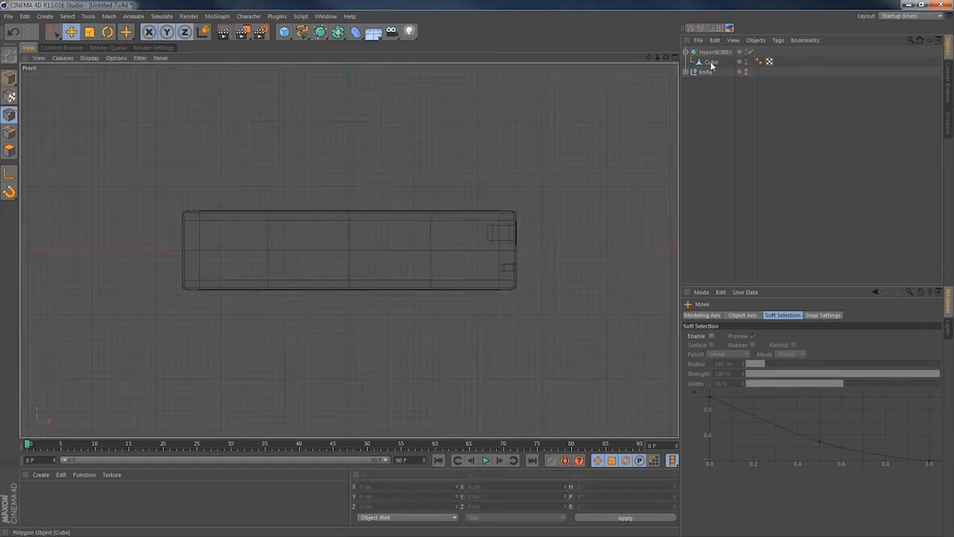
Disable the HyperNURBS and move the cube's left interior column of points to about -236.3 cm on X, near the block's rear end.
left_click(712, 63)
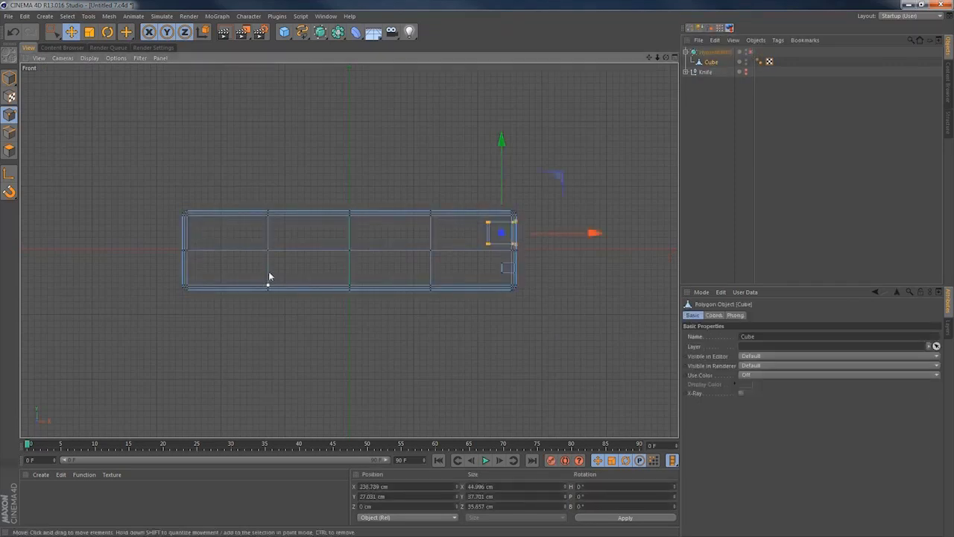
scroll(268, 272, "up", 3)
key("0")
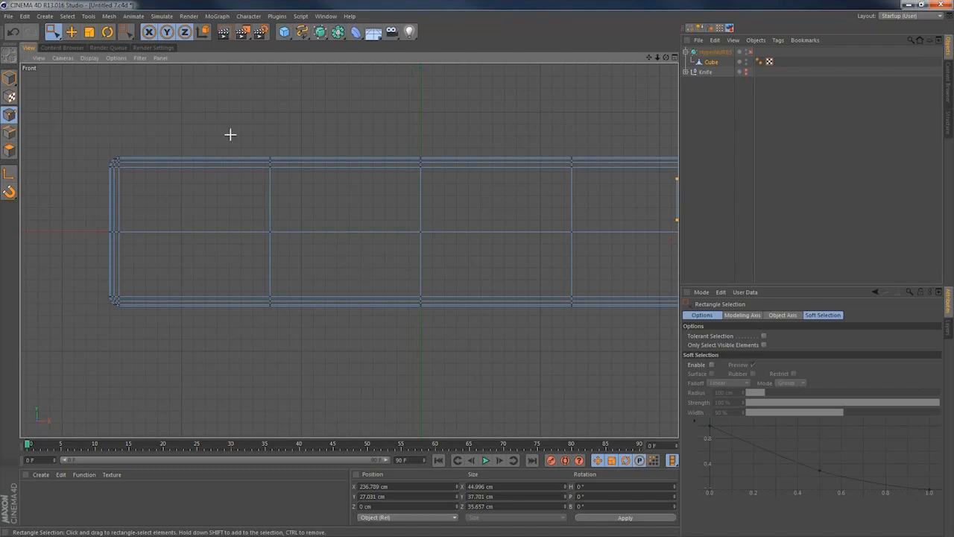
left_click_drag(230, 134, 326, 337)
left_click_drag(362, 230, 230, 244)
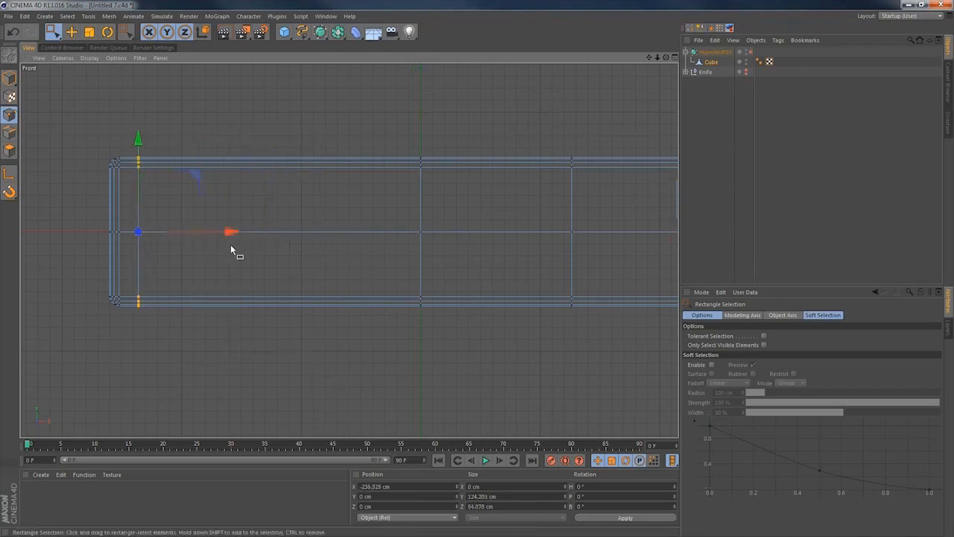
Loop-cut the block vertically with the Knife between the moved column and the centre column, at an offset of about 34.6 %.
key("k")
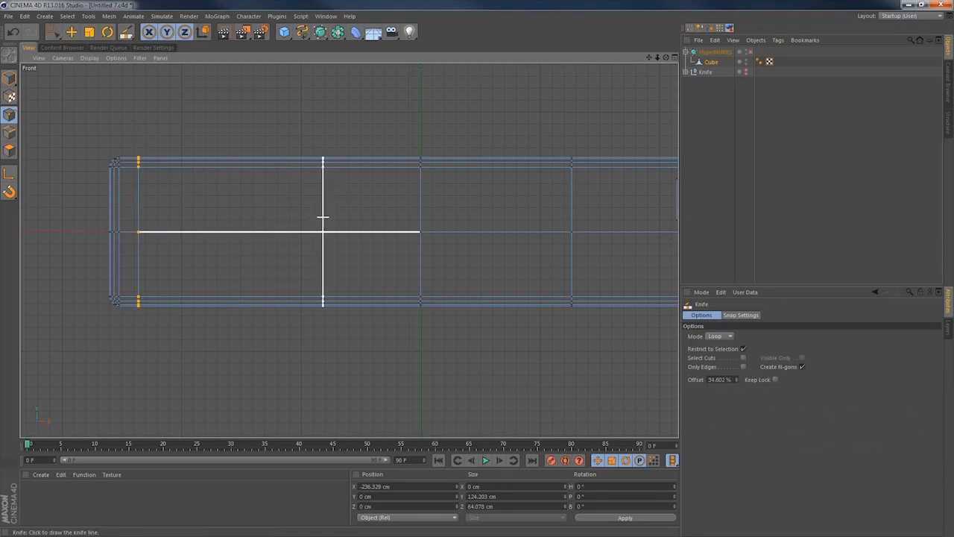
left_click(323, 217)
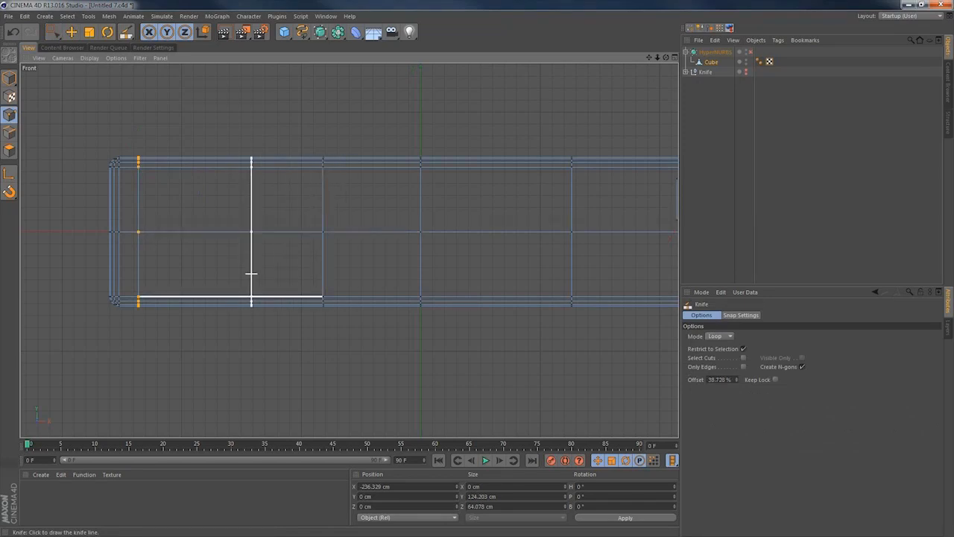
key("0")
Select the long underside polygon near the block's rear end and extrude it downward by about 189.4 cm as a grip.
middle_click(260, 268)
middle_click(127, 177)
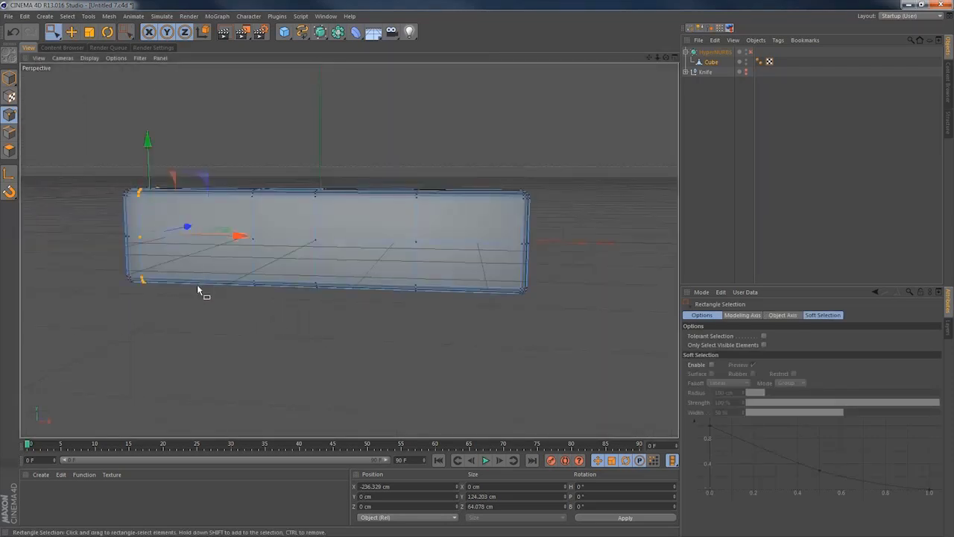
left_click_drag(196, 284, 249, 285, "alt")
middle_click_drag(250, 285, 298, 234, "alt")
right_click_drag(300, 232, 396, 222, "alt")
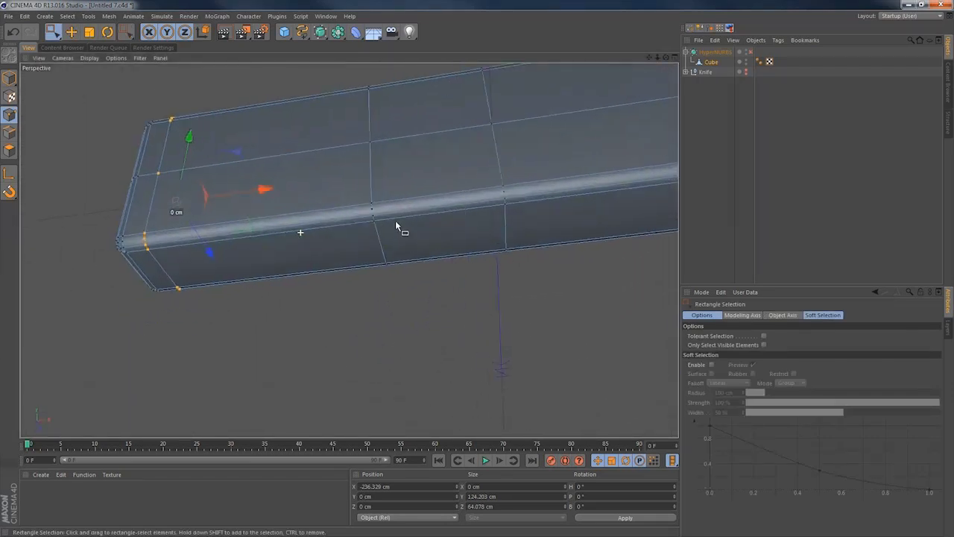
left_click_drag(56, 37, 88, 38)
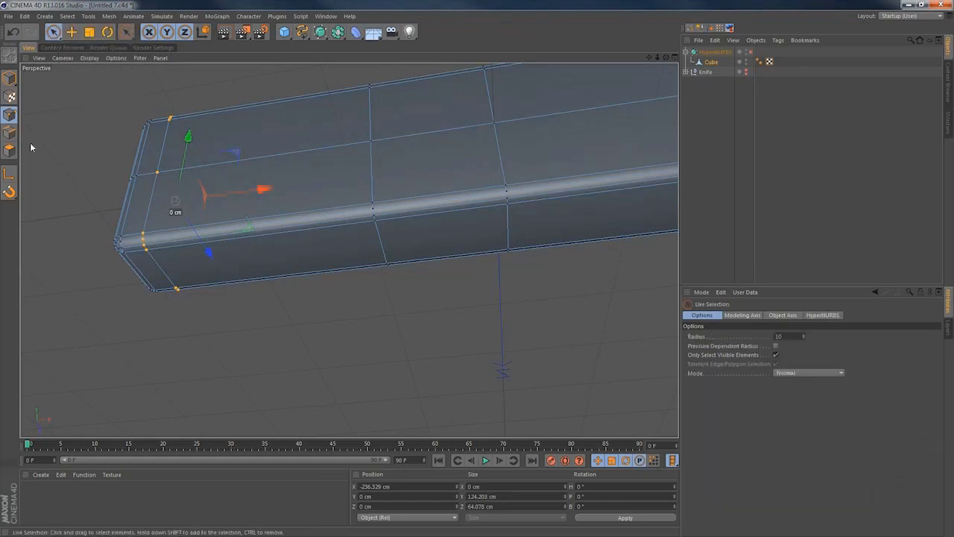
left_click(10, 149)
left_click(231, 274)
left_click(231, 274)
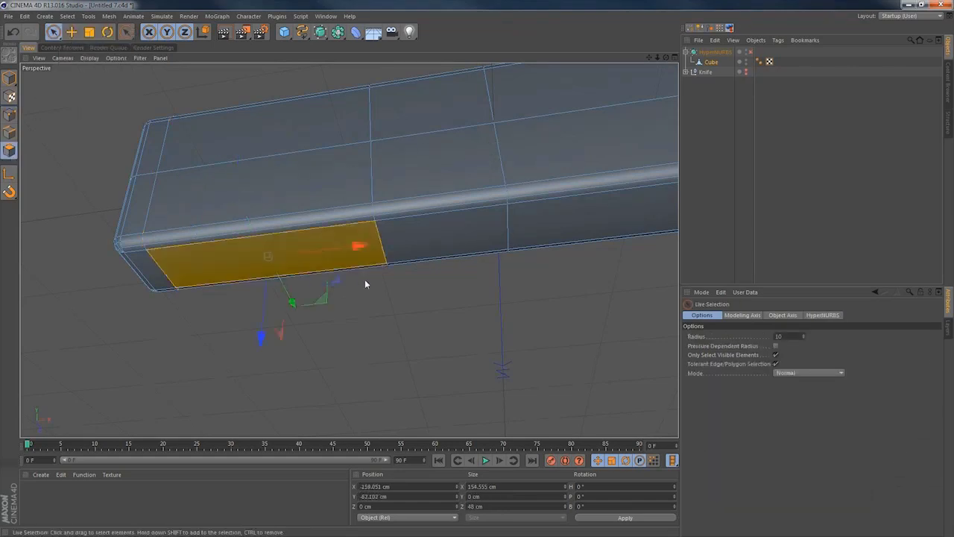
right_click_drag(365, 280, 194, 352, "alt")
key("d")
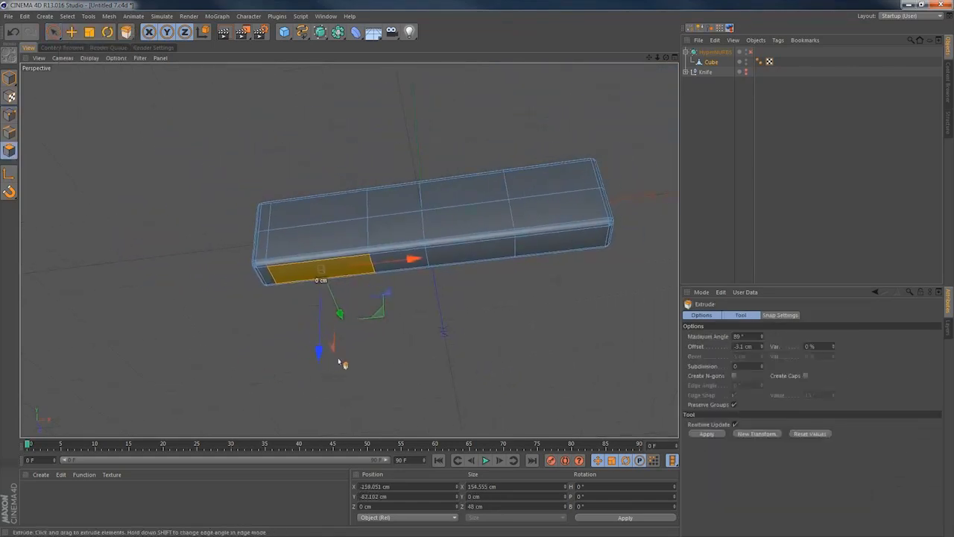
left_click_drag(321, 269, 317, 386)
Slant and lengthen the grip in the front view by moving its bottom face to about -208.1 cm on X and -274.6 cm on Y.
middle_click(393, 271)
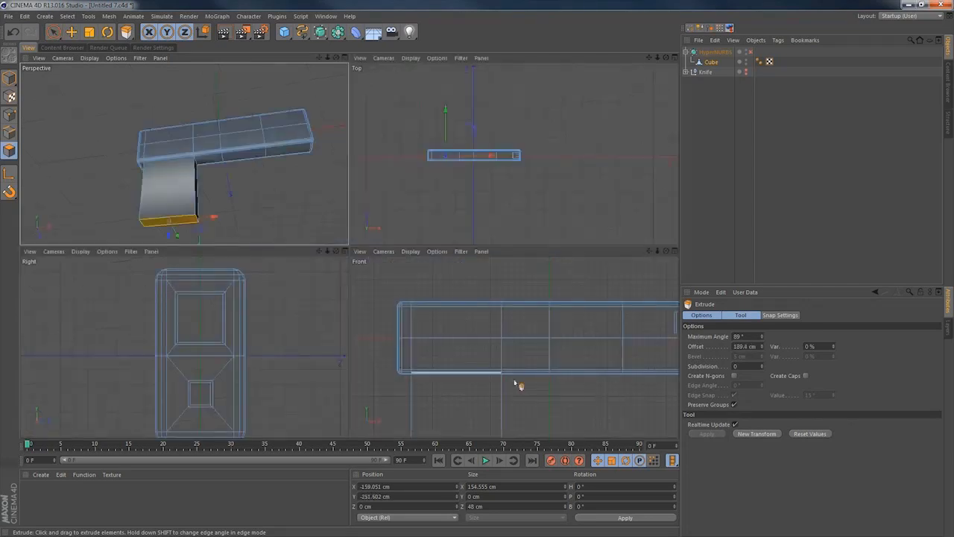
middle_click(527, 355)
middle_click_drag(527, 355, 429, 281, "alt")
right_click_drag(398, 299, 315, 337, "alt")
middle_click_drag(372, 299, 387, 249, "alt")
left_click_drag(396, 322, 376, 328)
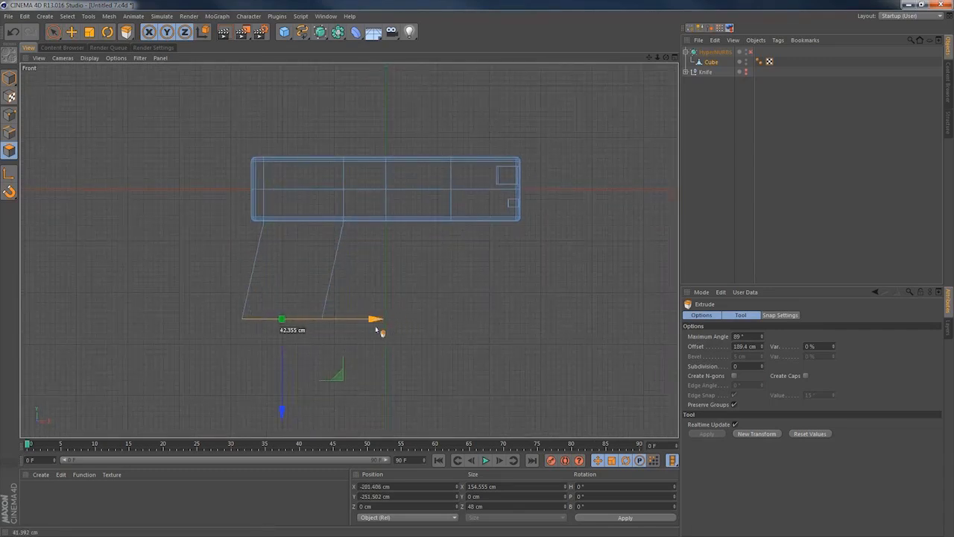
left_click_drag(285, 378, 284, 390)
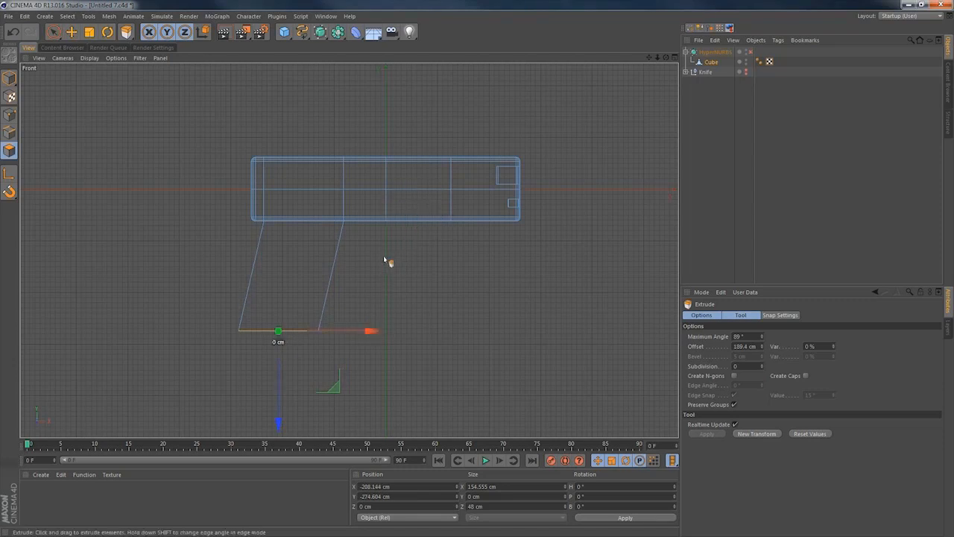
Preview the slanted grip in perspective with the HyperNURBS smoothing switched on, and switch the smoothing off again.
middle_click(366, 267)
middle_click(185, 232)
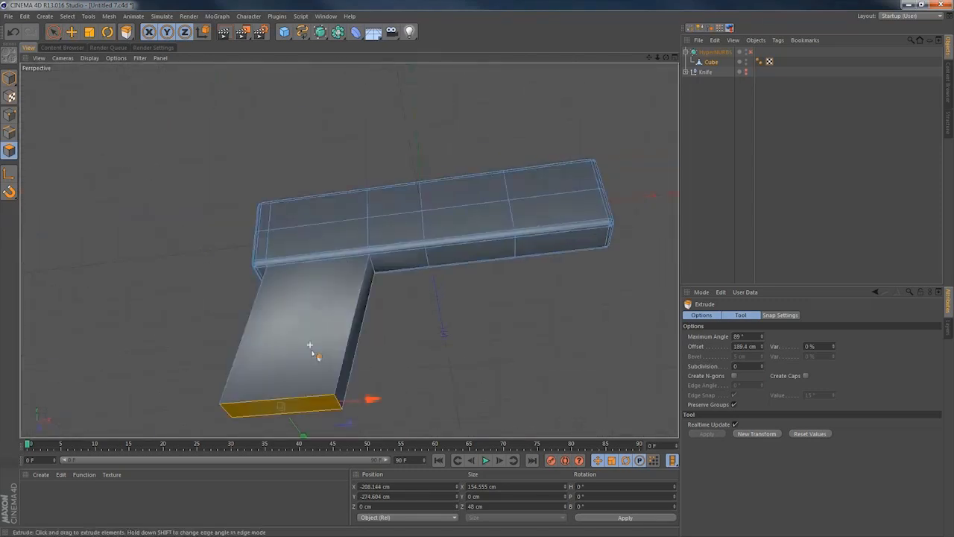
left_click_drag(313, 353, 321, 384, "alt")
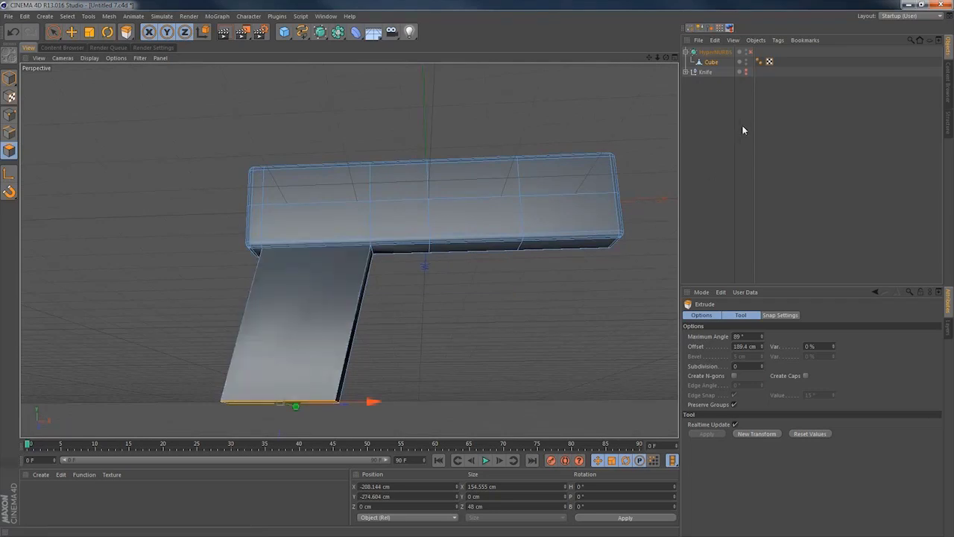
left_click(750, 52)
left_click(750, 52)
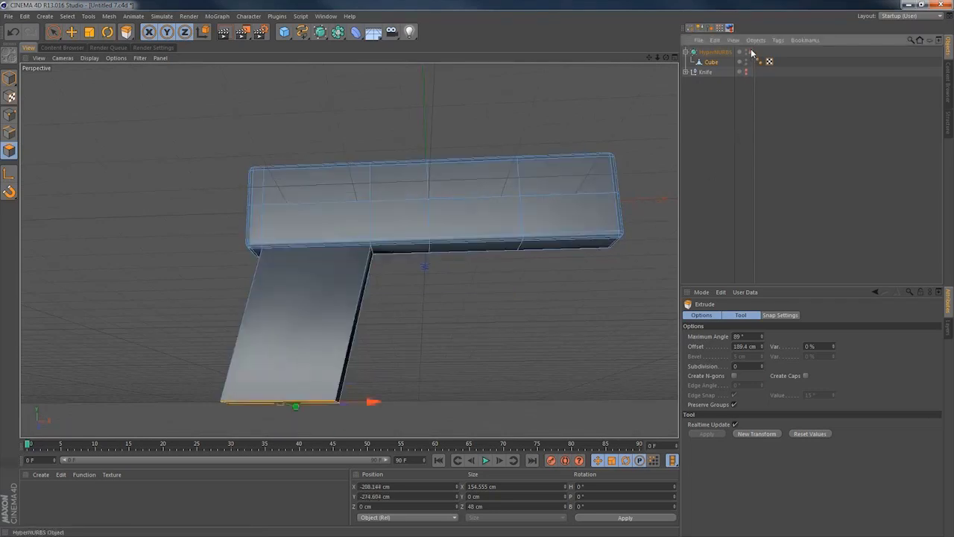
Cut Knife loops close to the grip's top, bottom, front and rear edges to hold its shape.
key("k")
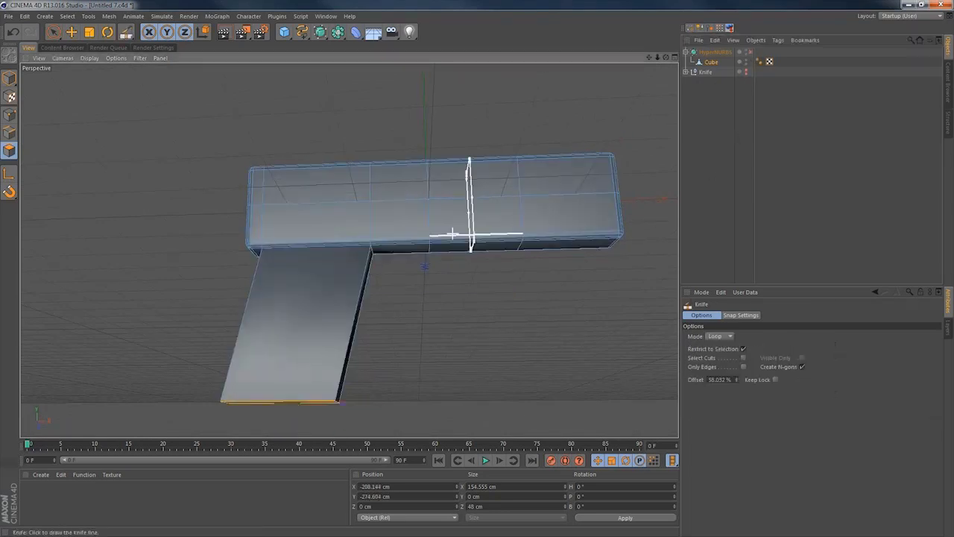
left_click(8, 114)
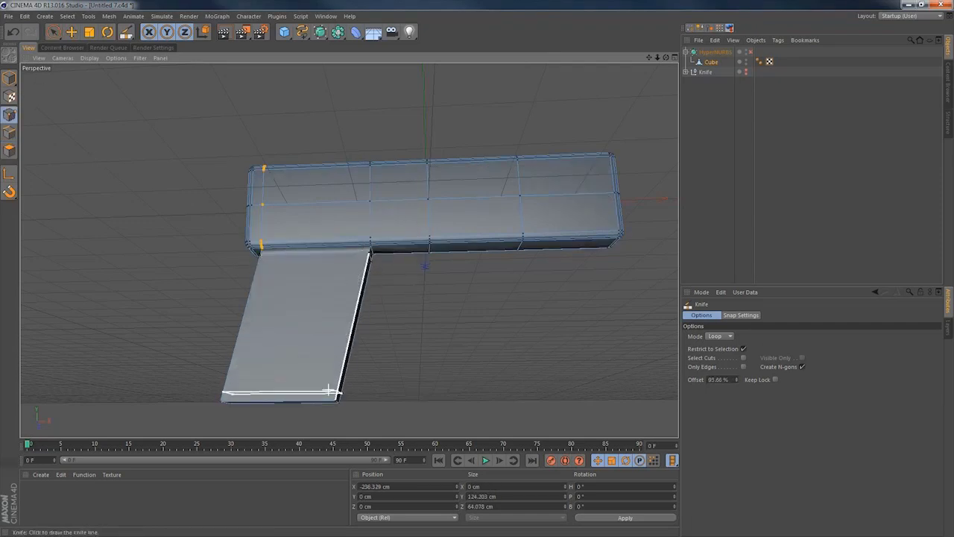
middle_click_drag(279, 392, 334, 353, "alt")
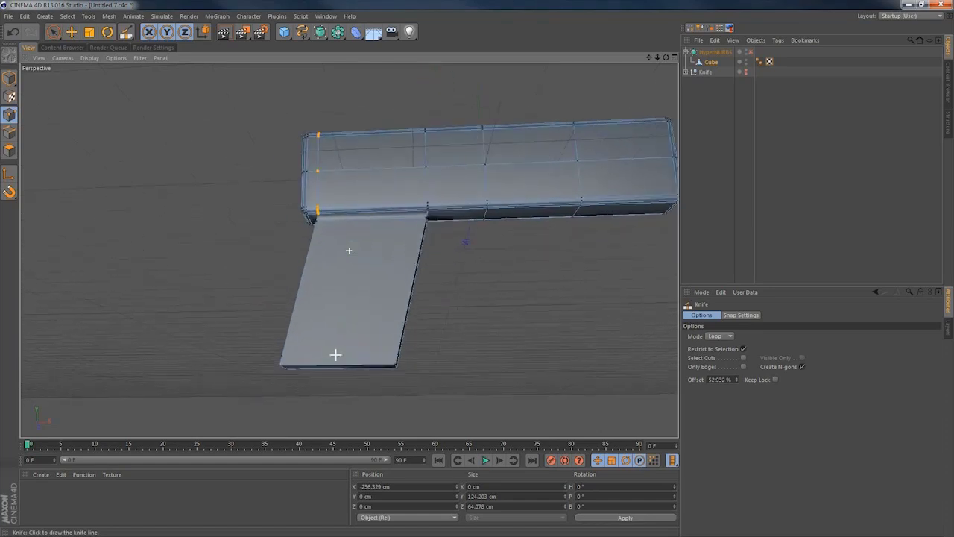
right_click_drag(344, 376, 422, 367, "alt")
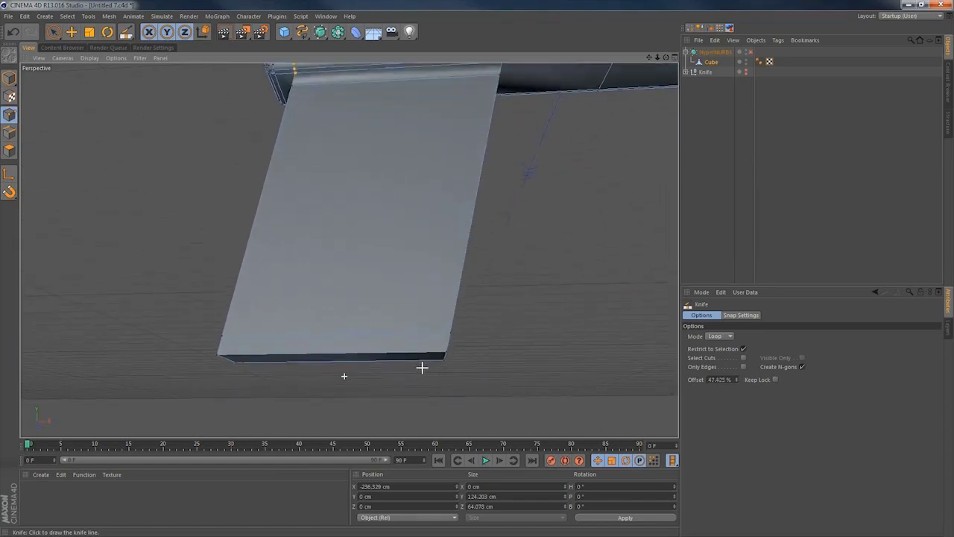
left_click(235, 347)
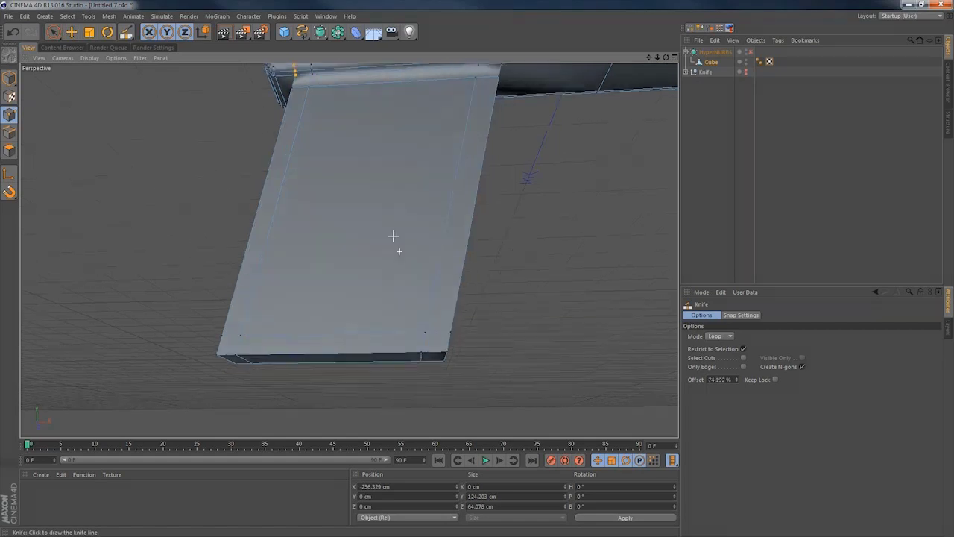
left_click_drag(392, 235, 423, 227, "alt")
middle_click_drag(423, 227, 372, 298, "alt")
right_click_drag(453, 276, 373, 303, "alt")
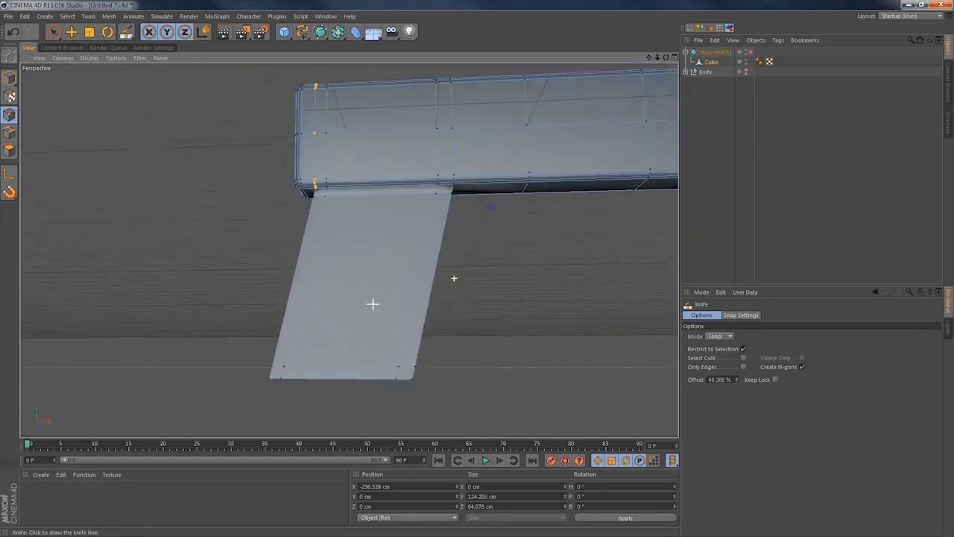
Slice the grip horizontally with the Knife in Plane mode on the X-Z plane, using 22 cuts with 8 cm spacing.
middle_click(390, 281)
middle_click(482, 362)
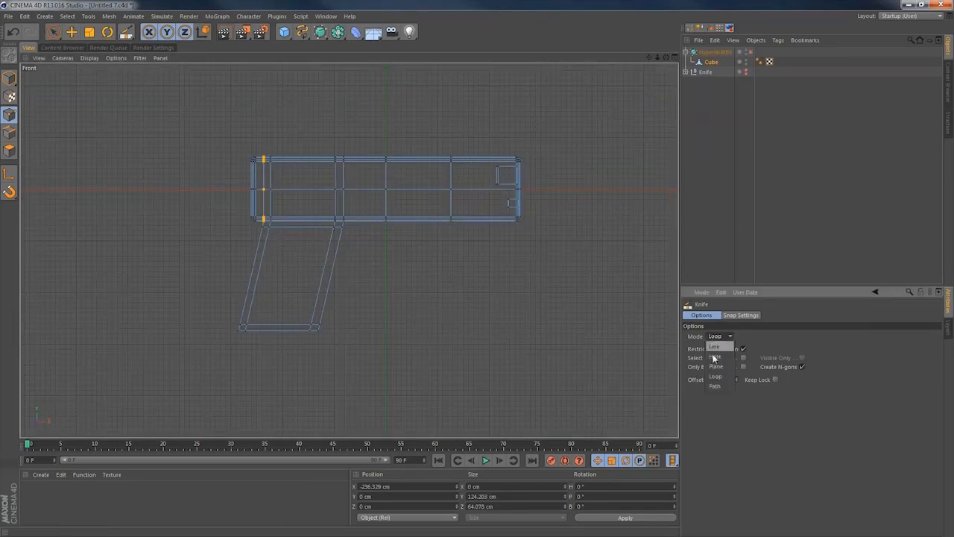
left_click(714, 367)
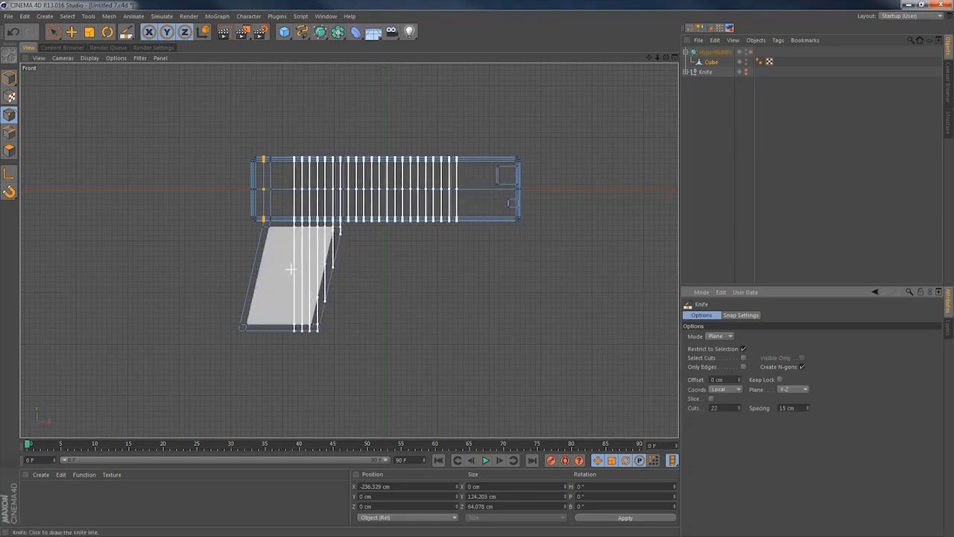
left_click(792, 419)
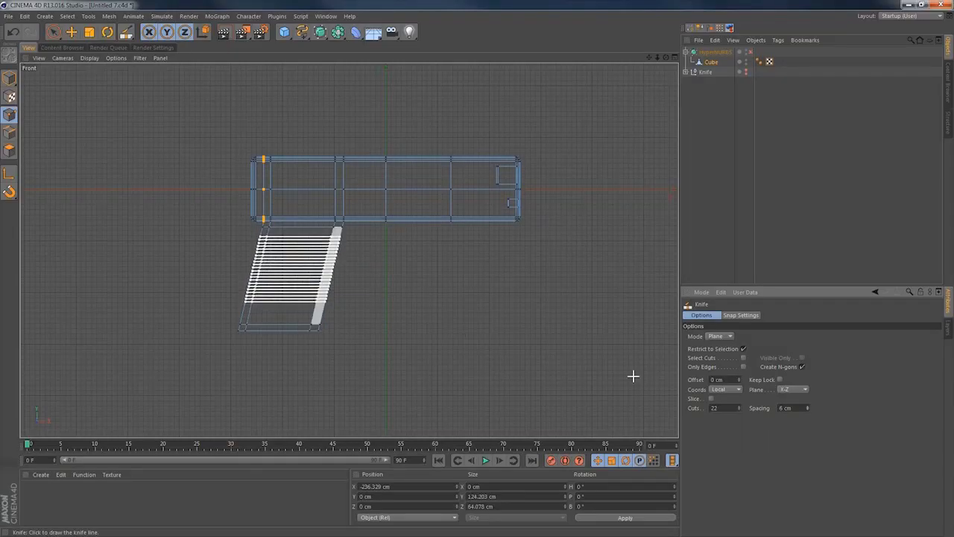
left_click(808, 406)
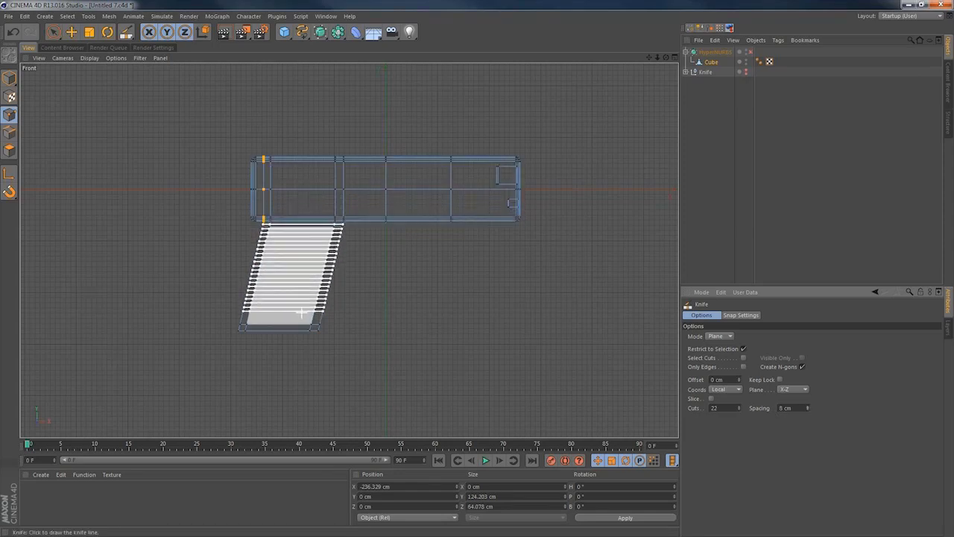
left_click(298, 319)
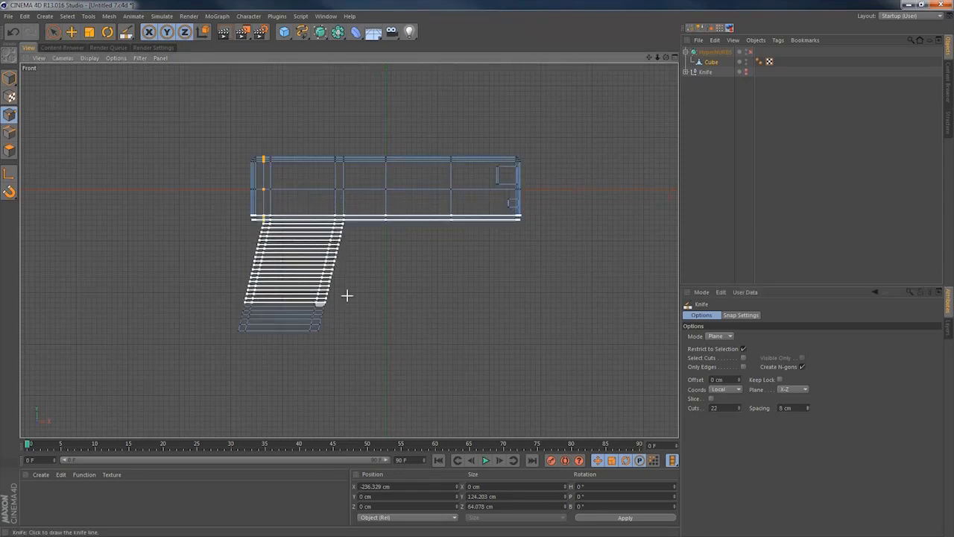
Select the polygons midway up the grip's front side and extrude them forward by about 83.1 cm.
middle_click(298, 264)
middle_click(179, 175)
left_click_drag(420, 281, 272, 294, "alt")
key("space")
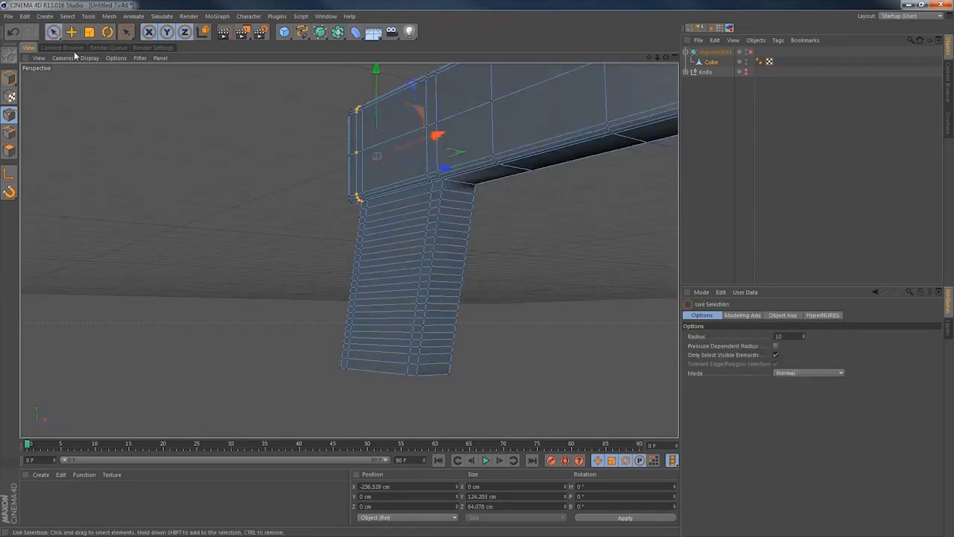
left_click(9, 150)
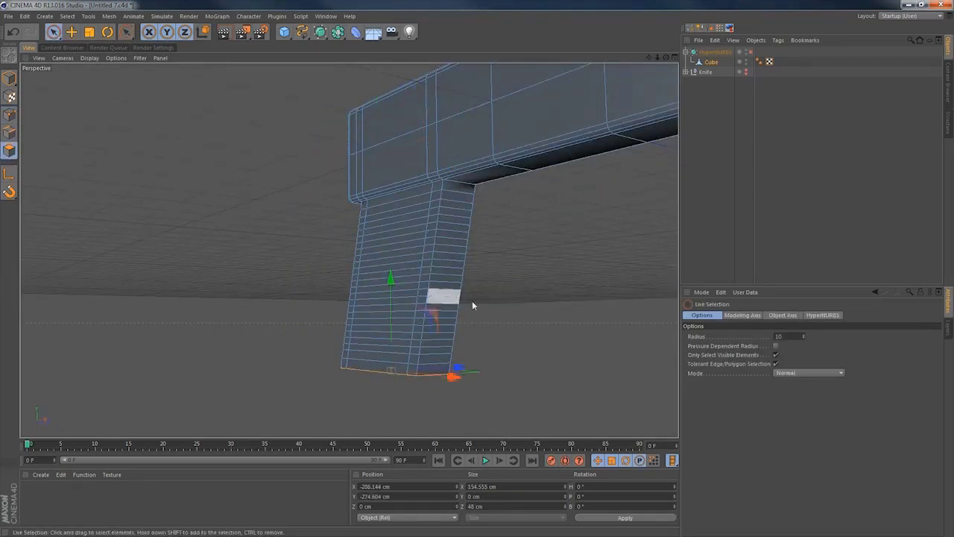
left_click(454, 266)
left_click_drag(454, 266, 367, 304, "alt")
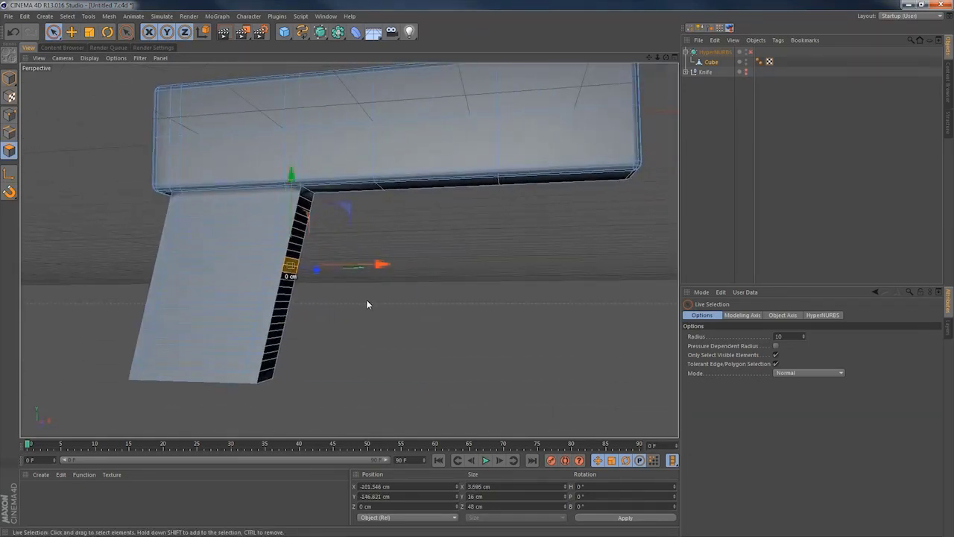
key("d")
left_click_drag(389, 275, 507, 279)
Level and lengthen the extruded bar by moving its end face to about -147.2 cm on Y and -3.3 cm on X, and deselect it.
left_click_drag(399, 303, 356, 288, "alt")
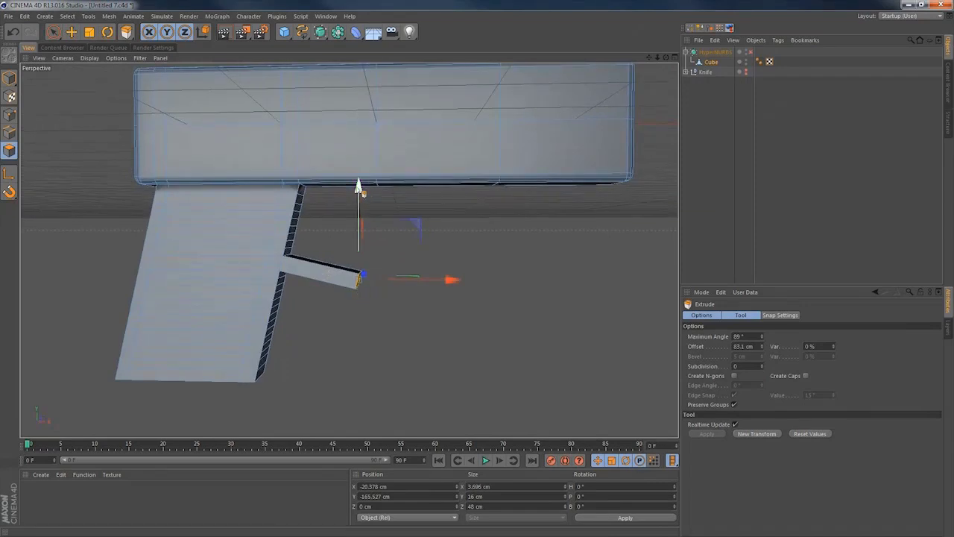
left_click_drag(363, 190, 364, 170)
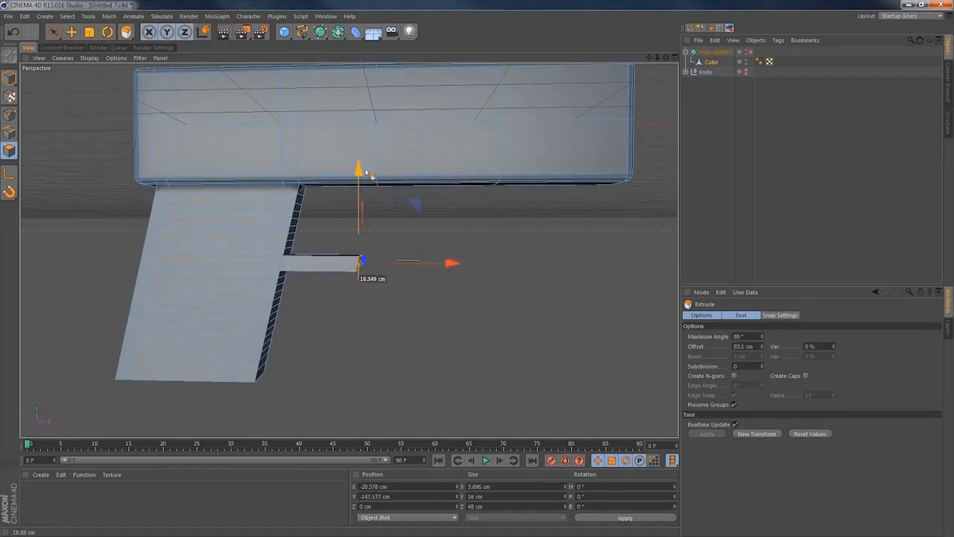
left_click_drag(449, 263, 476, 267)
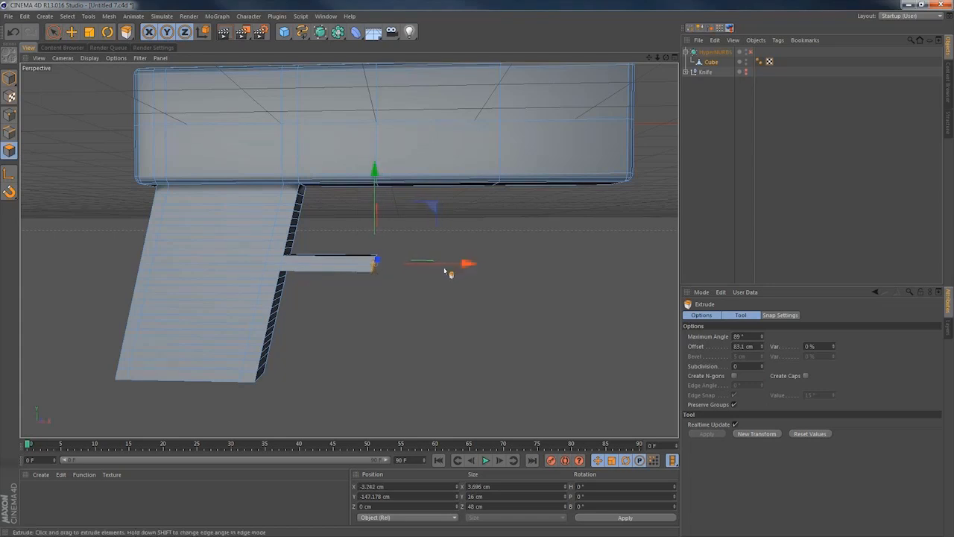
left_click(445, 272)
left_click_drag(358, 267, 354, 243, "alt")
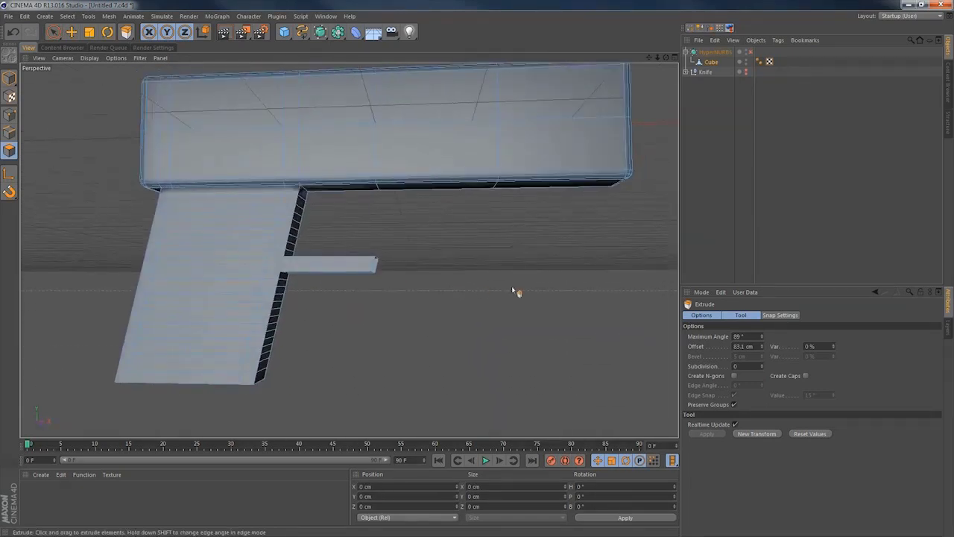
Cut the barrel block in front of the grip with a Plane knife using 2 cuts, 16 cm spacing and the Y-Z plane.
key("space")
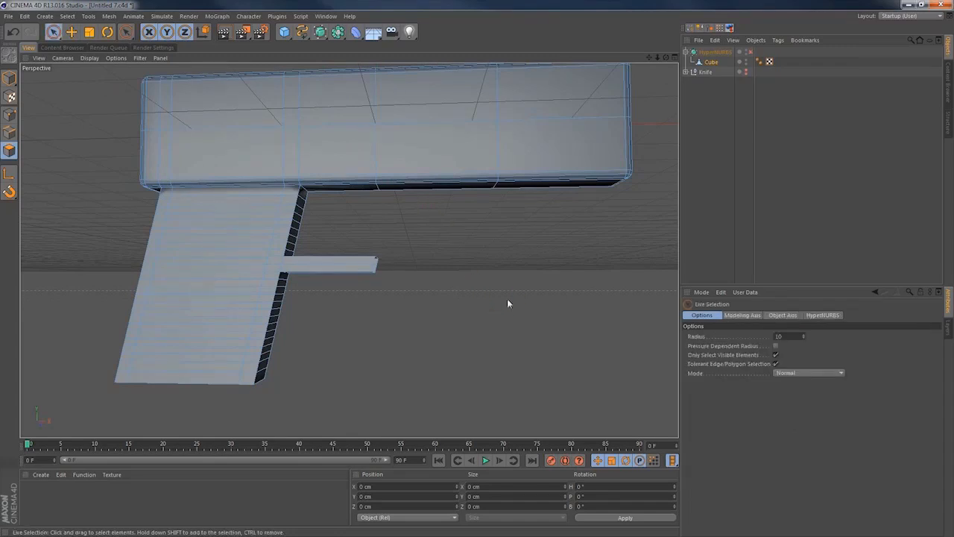
left_click(231, 123)
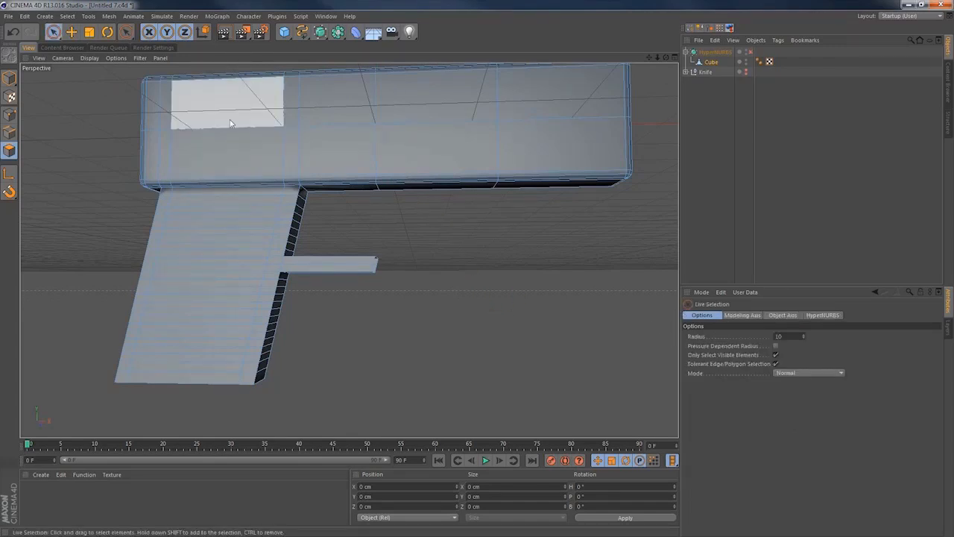
key("k")
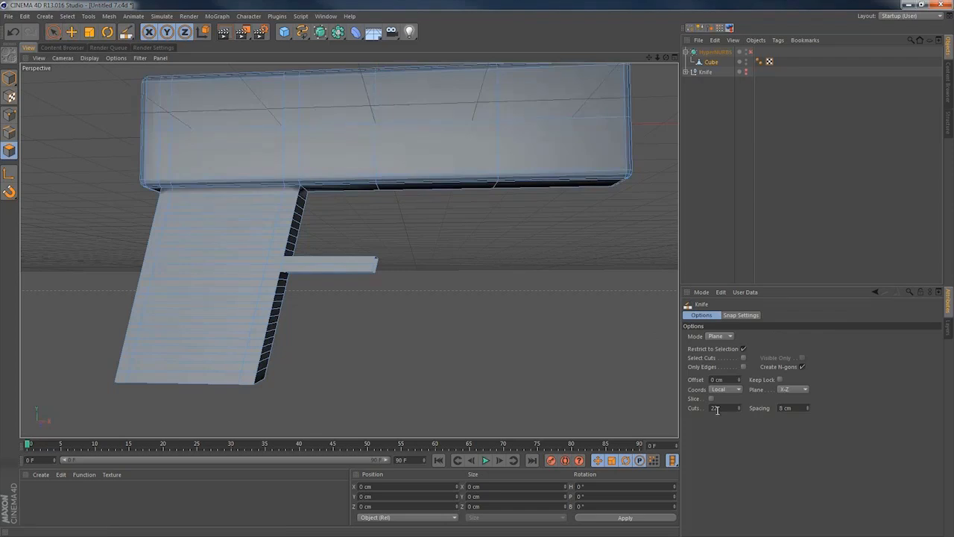
left_click(717, 409)
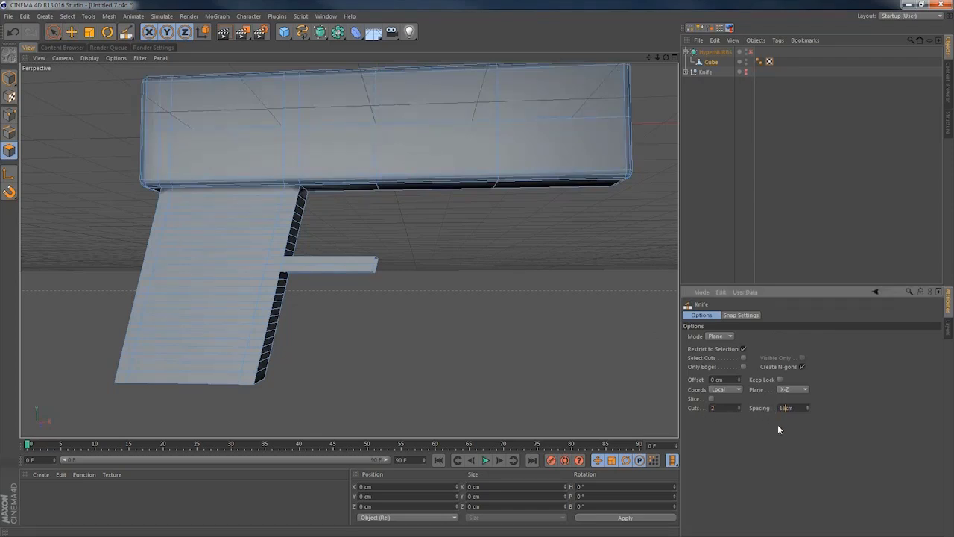
left_click(792, 390)
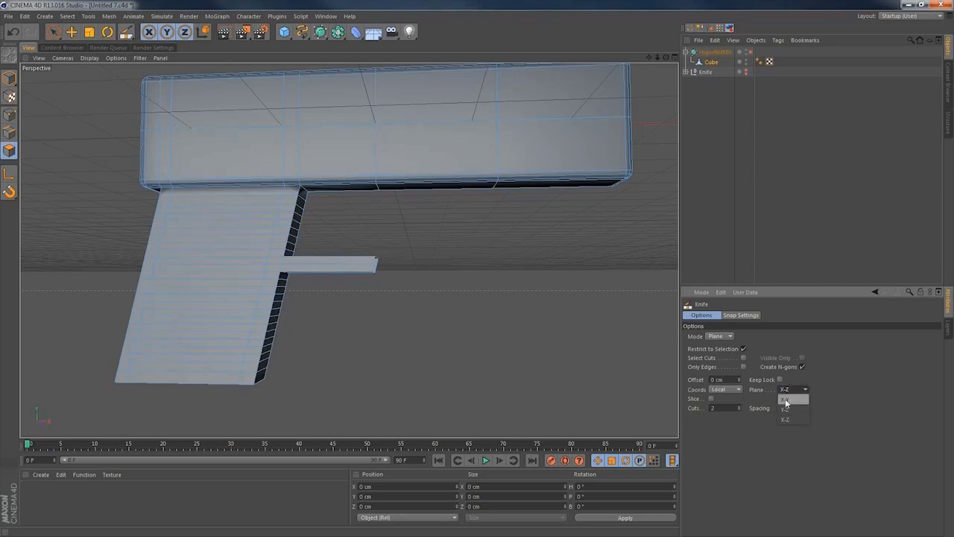
left_click(786, 401)
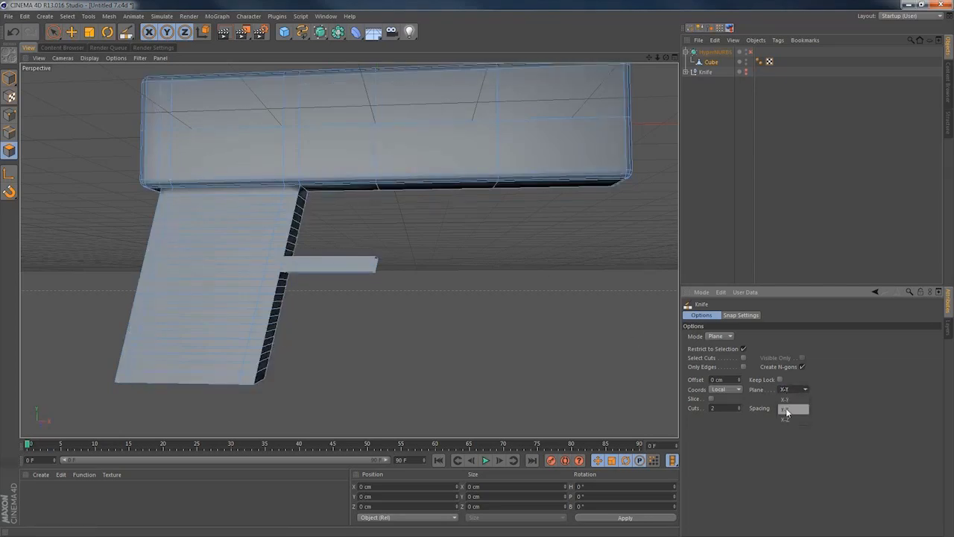
left_click(786, 409)
scroll(392, 201, "up", 5)
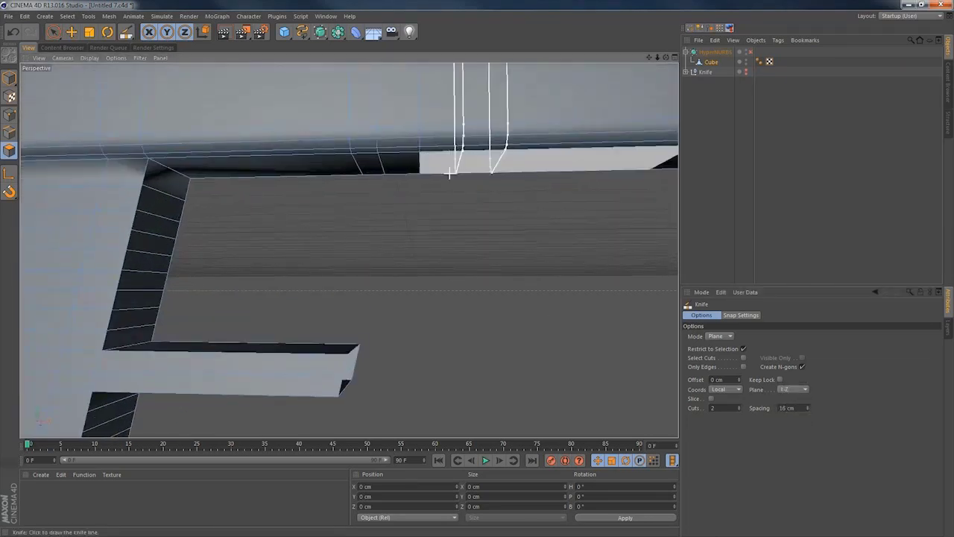
left_click_drag(445, 158, 433, 87, "alt")
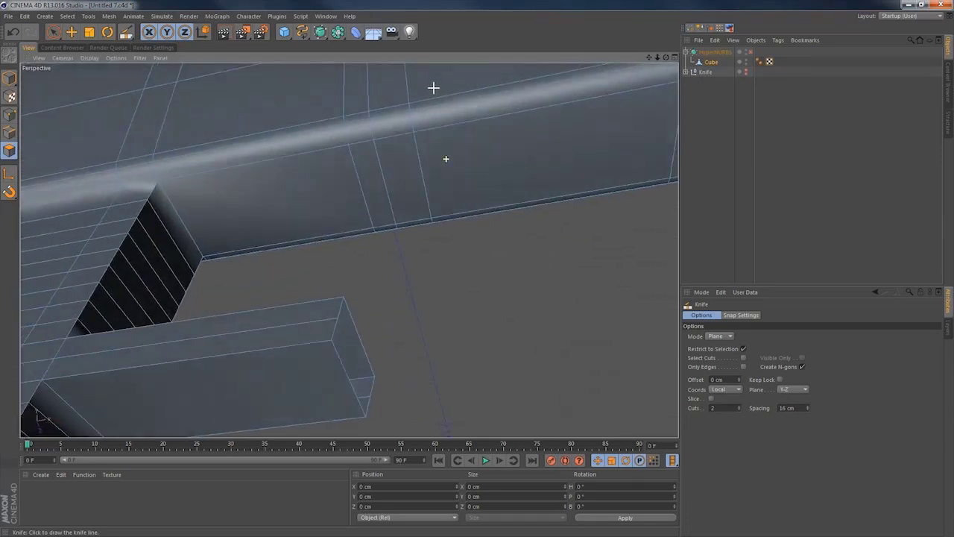
Extrude the barrel's underside polygon between the two new cuts downward by about 94 cm.
left_click(53, 31)
left_click(420, 191)
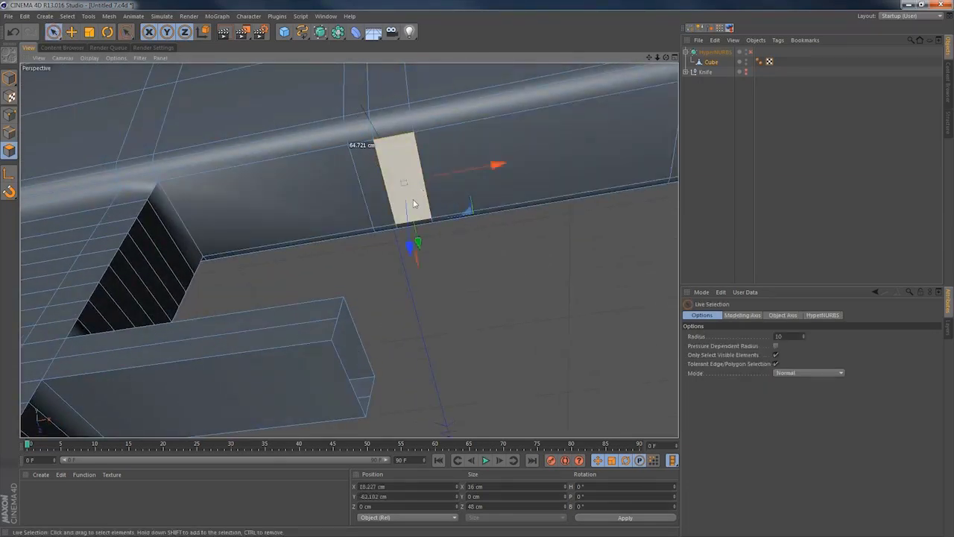
left_click_drag(411, 245, 482, 321, "alt")
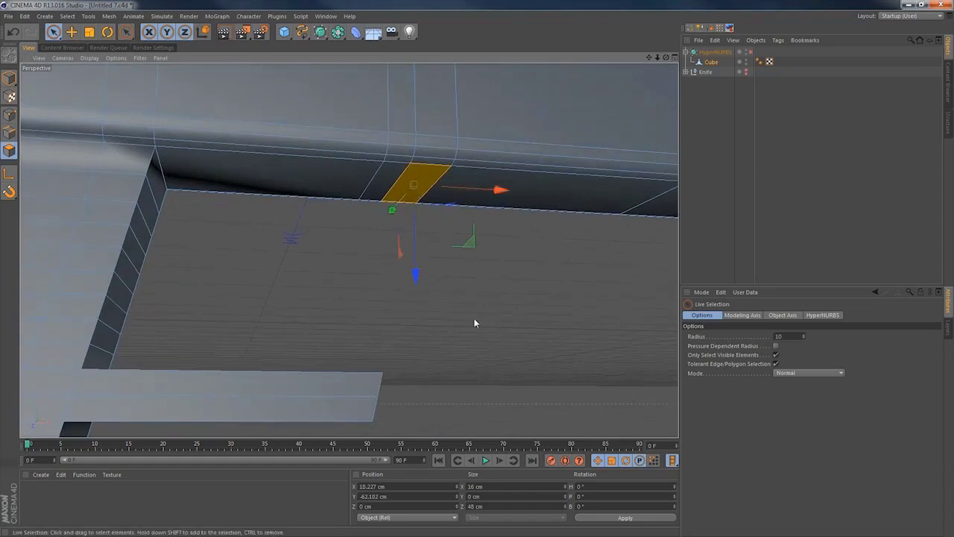
key("d")
left_click_drag(454, 281, 522, 277)
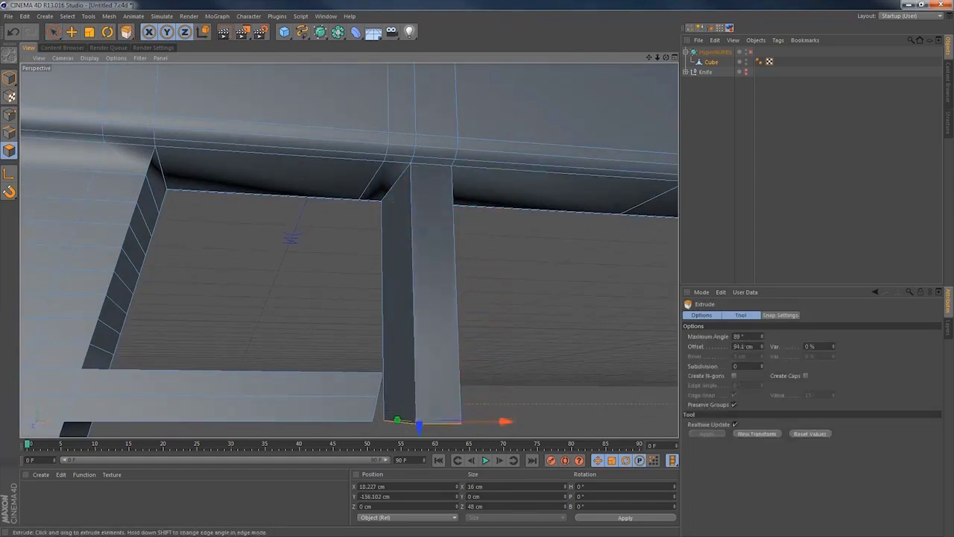
Shift the extruded post's end face toward the grip's horizontal bar, to about X 8.6 cm and Y -155.4 cm.
left_click_drag(418, 336, 426, 281, "alt")
left_click_drag(552, 342, 524, 355)
left_click_drag(443, 325, 420, 322, "alt")
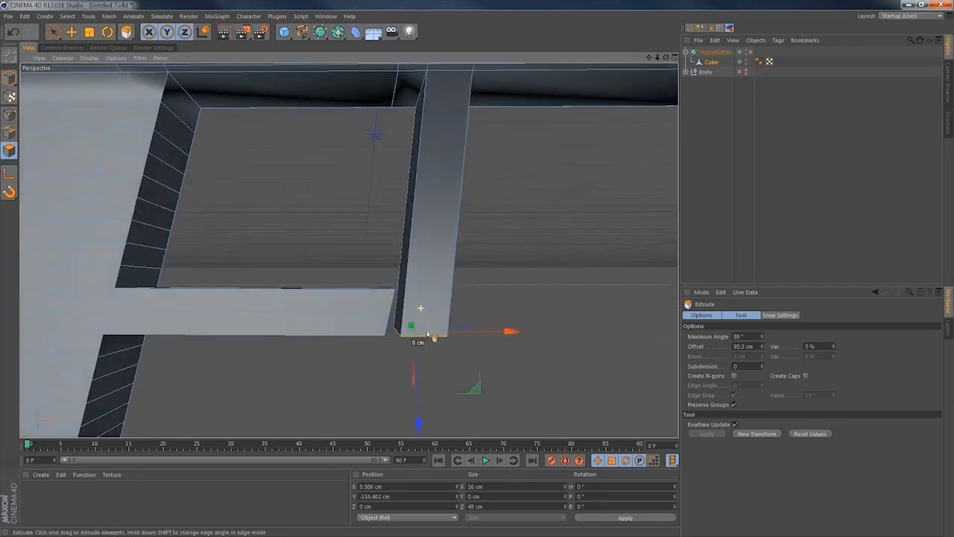
Add a Loop knife cut around the vertical post, level with the top of the horizontal bar.
key("k")
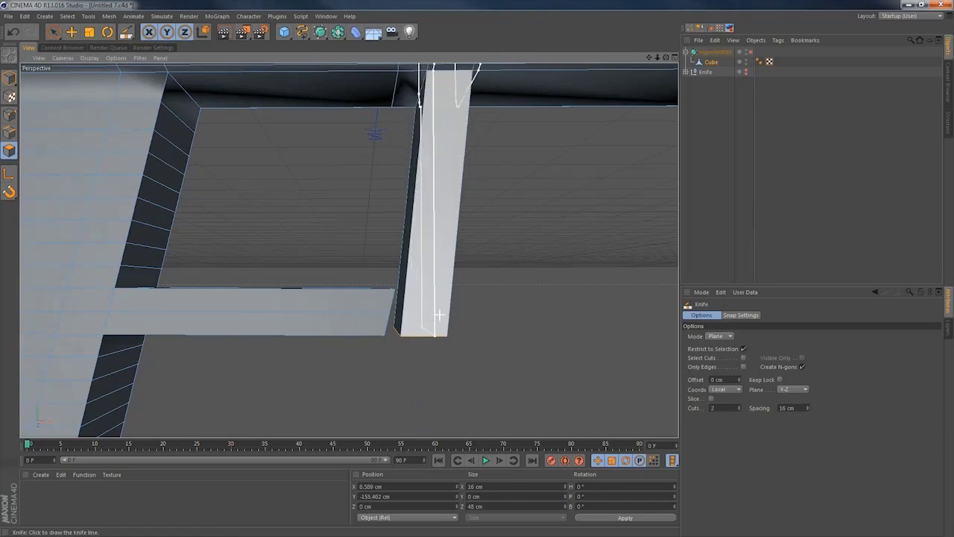
left_click_drag(384, 325, 419, 320, "alt")
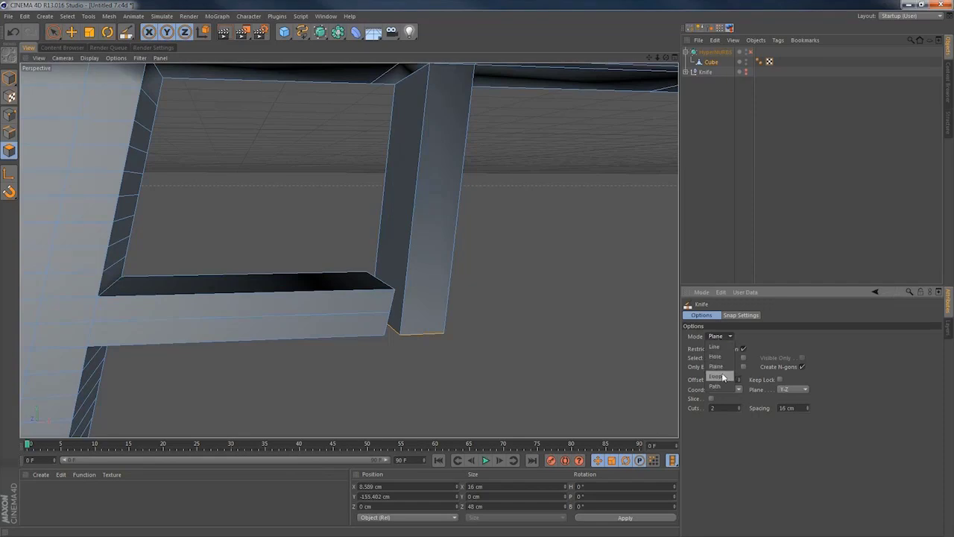
left_click(717, 377)
left_click_drag(444, 296, 403, 278, "alt")
left_click_drag(403, 321, 444, 337, "alt")
key("space")
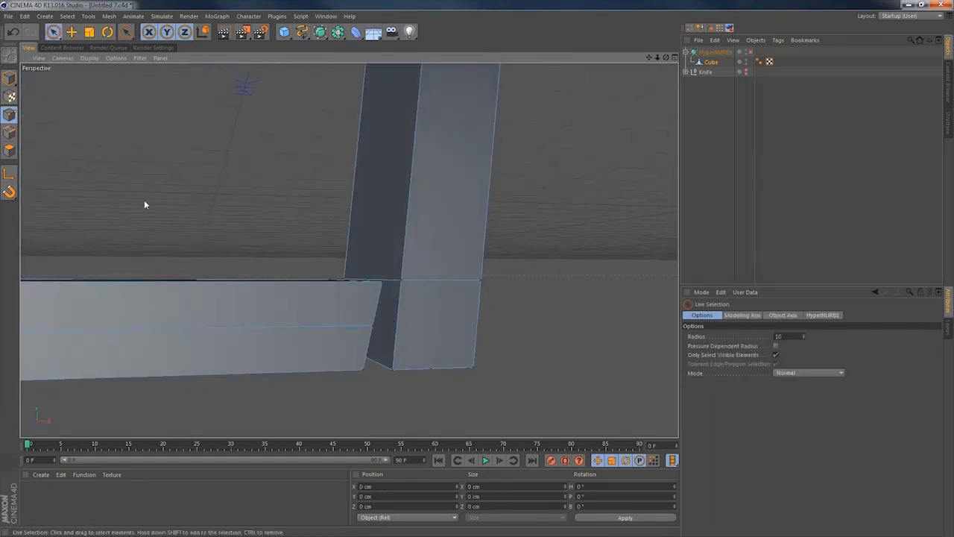
Delete the polygon on the post's lower end that faces the end of the horizontal bar.
left_click(7, 149)
left_click(447, 332)
left_click(386, 328)
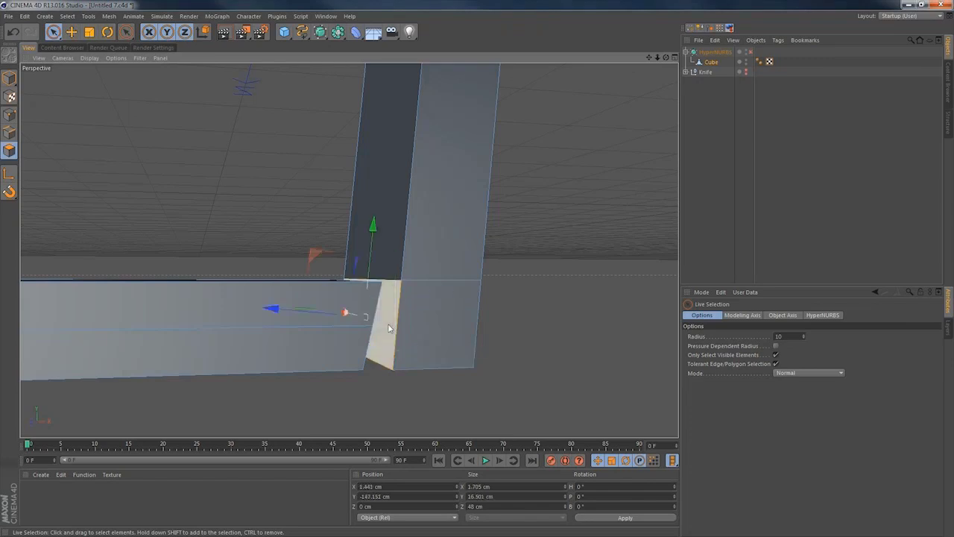
key("Delete")
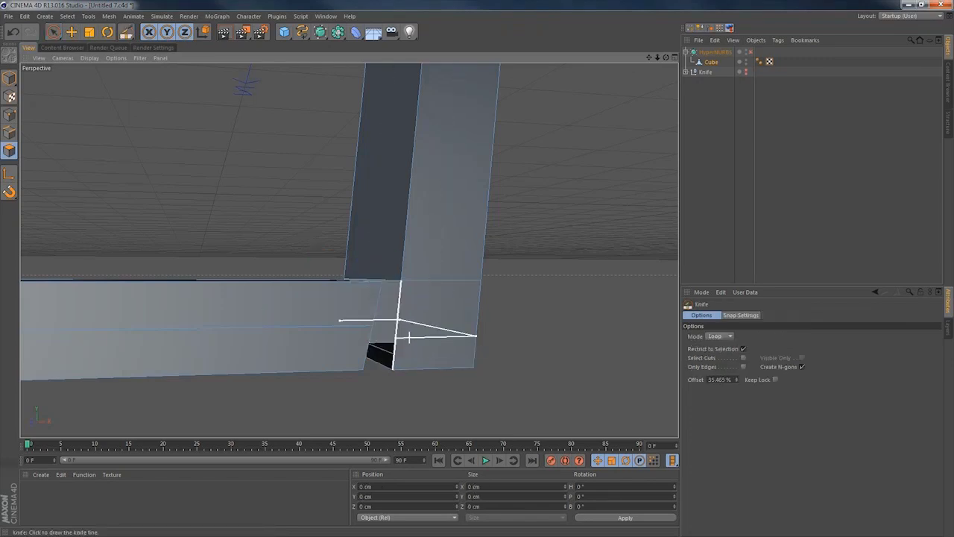
Add another loop cut around the post's lower section, level with the horizontal bar's middle edge.
key("space")
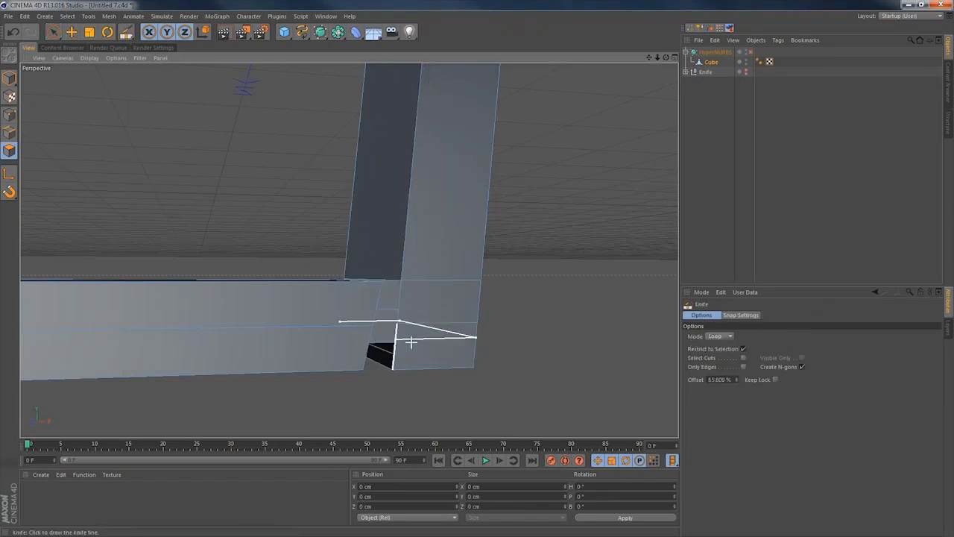
left_click_drag(405, 336, 384, 311, "alt")
key("space")
Weld the bottom corner points of the bar and post midway between them on the near side.
left_click(10, 117)
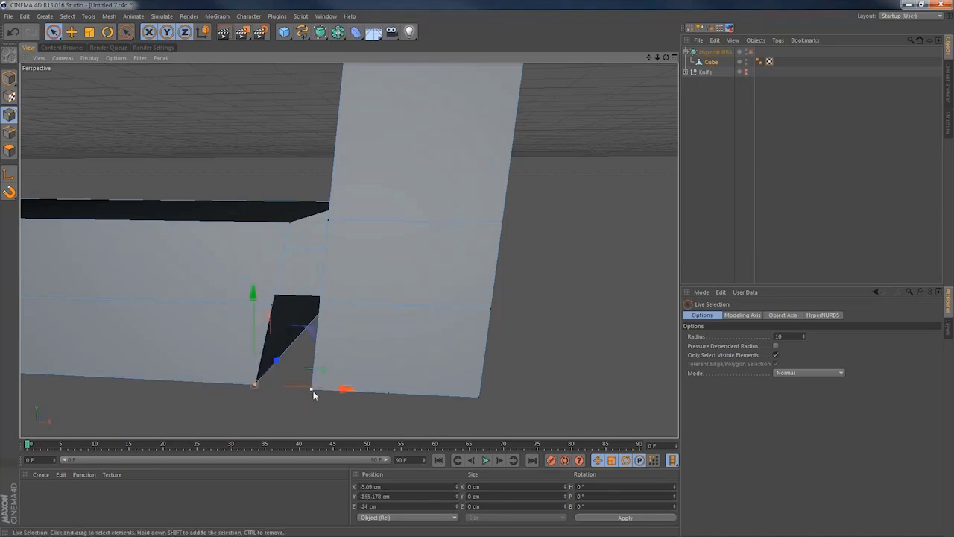
left_click(313, 390, "shift")
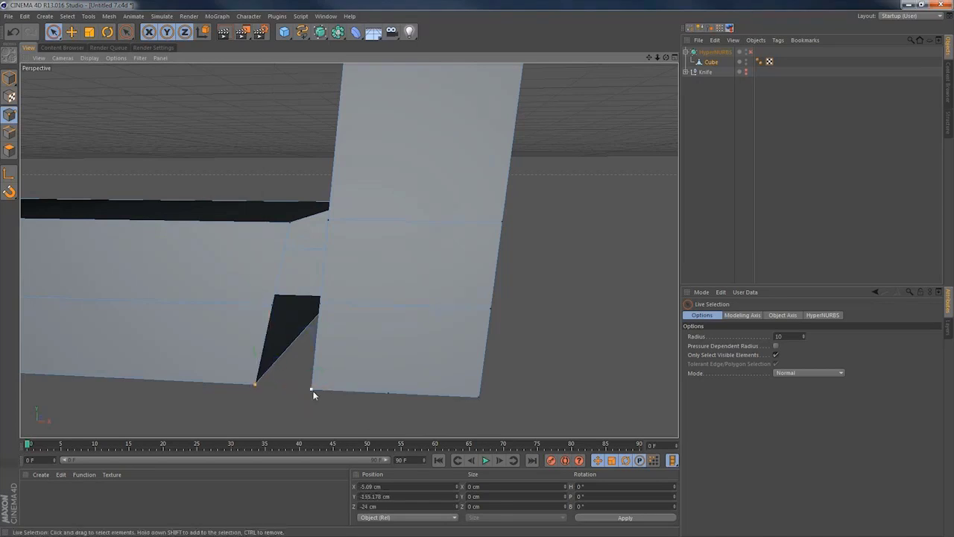
right_click(360, 348)
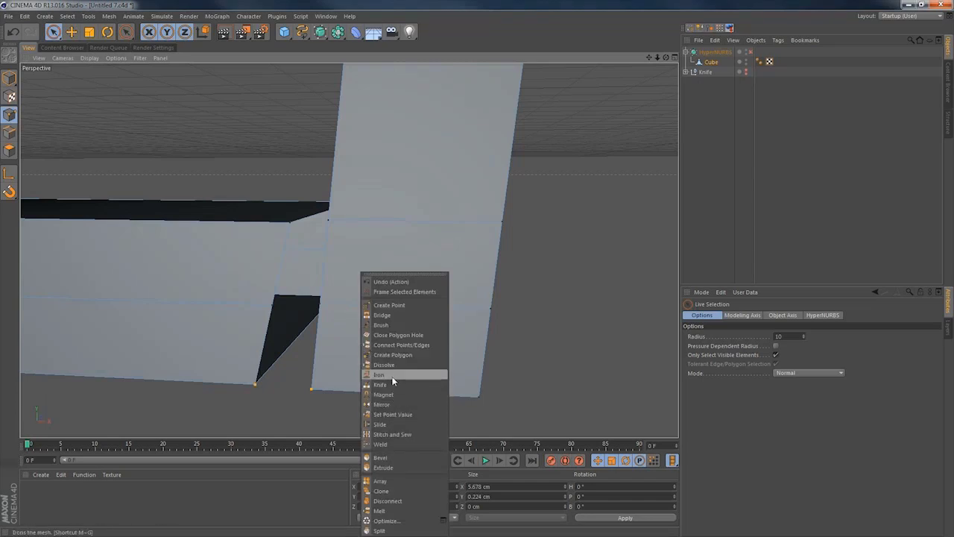
left_click(383, 445)
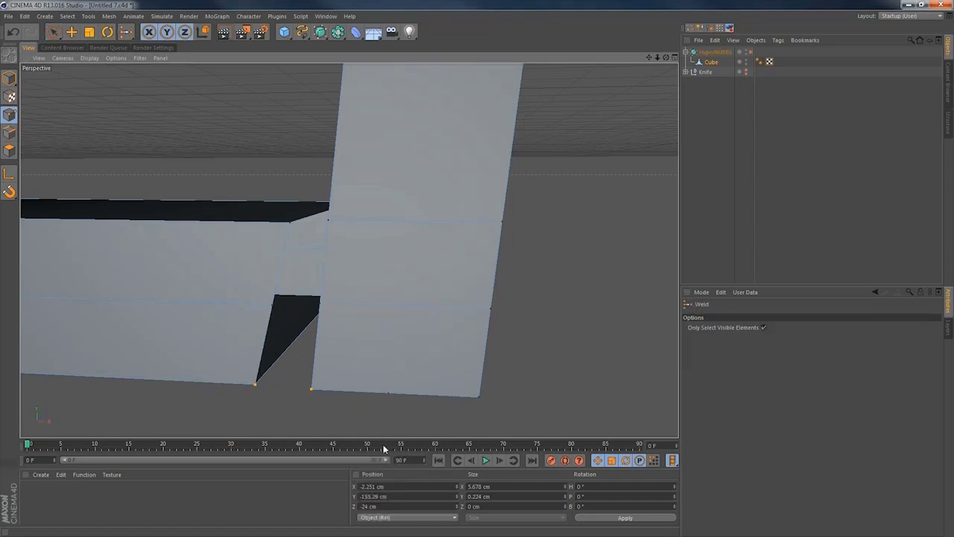
left_click(284, 387)
Weld the middle and top point pairs between the bar and post on the same side.
key("space")
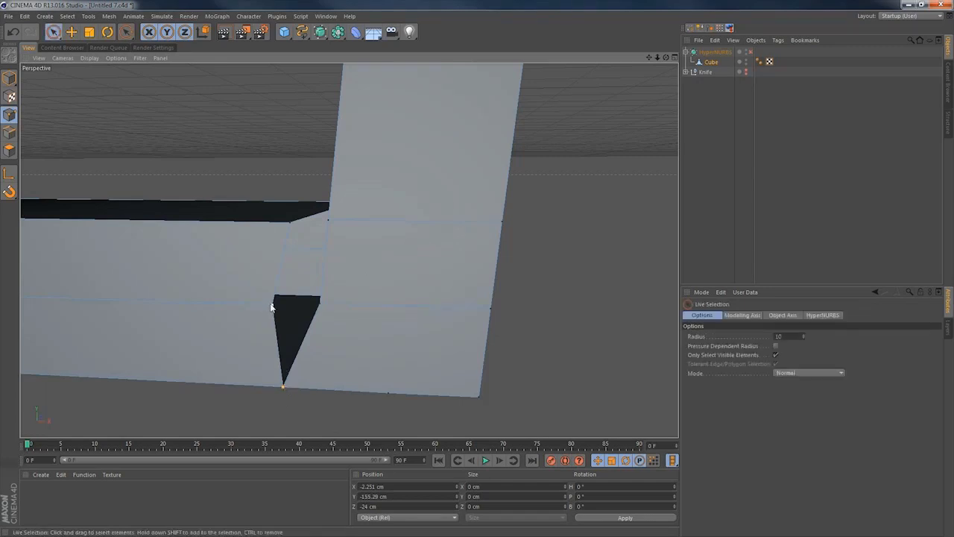
key("space")
left_click(299, 300)
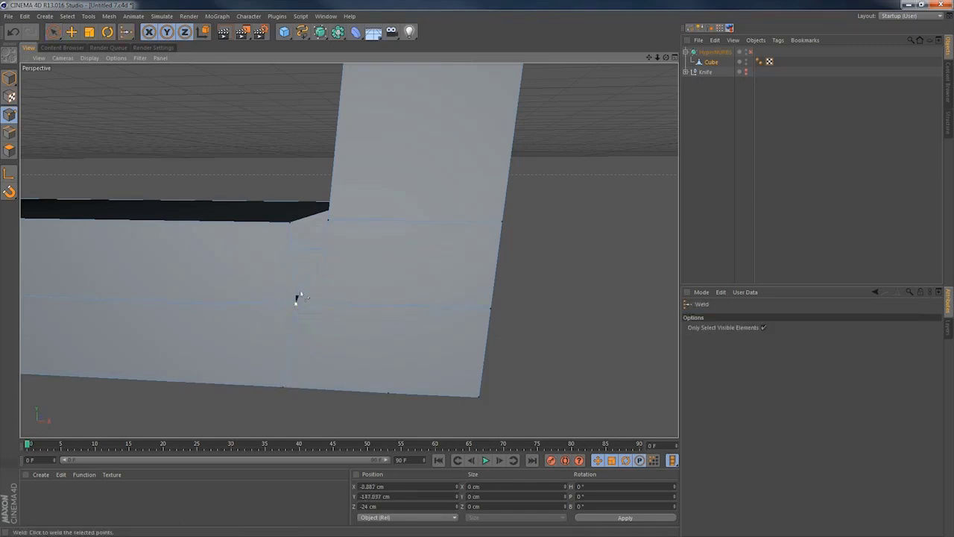
key("space")
left_click(328, 222, "shift")
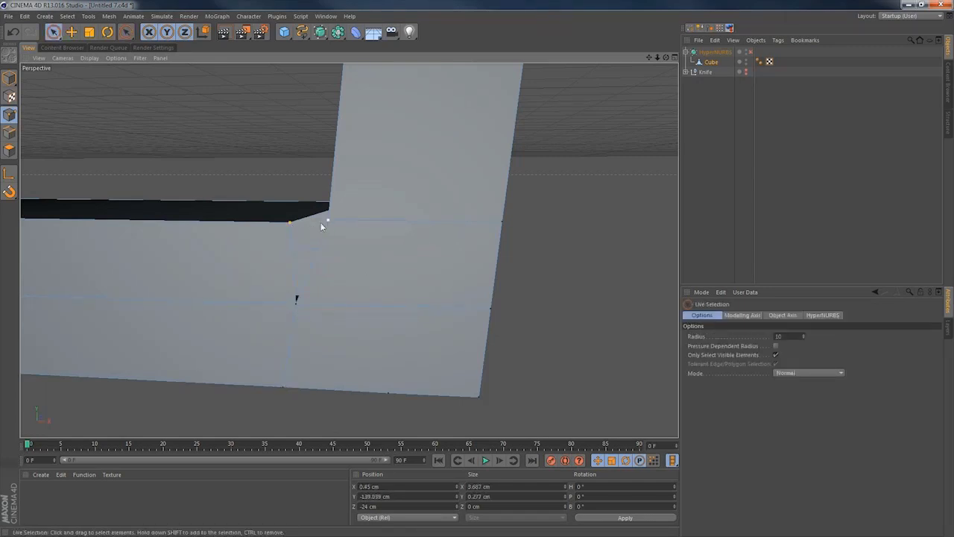
key("space")
left_click(307, 225)
Weld the top corner points of the bar and post on the opposite side of the trigger guard.
left_click_drag(283, 228, 453, 304, "alt")
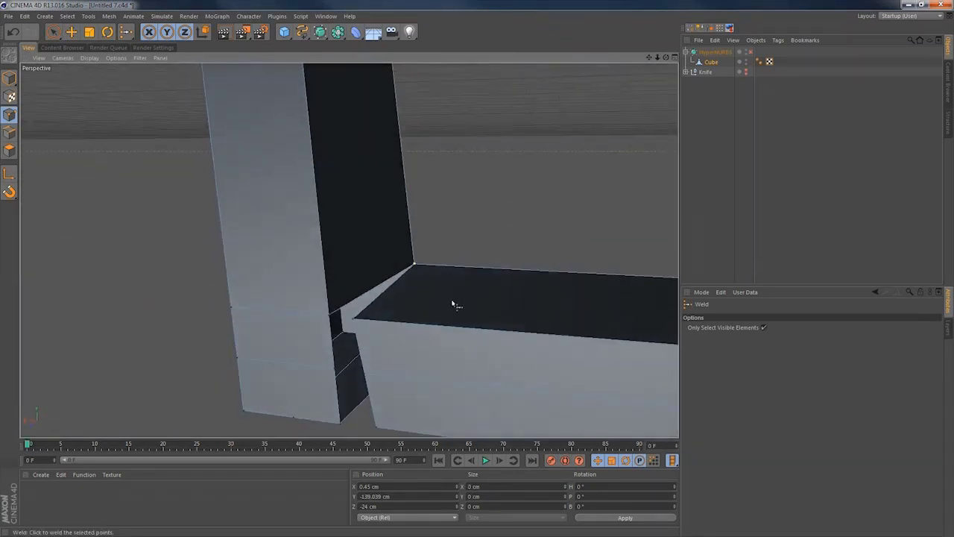
key("space")
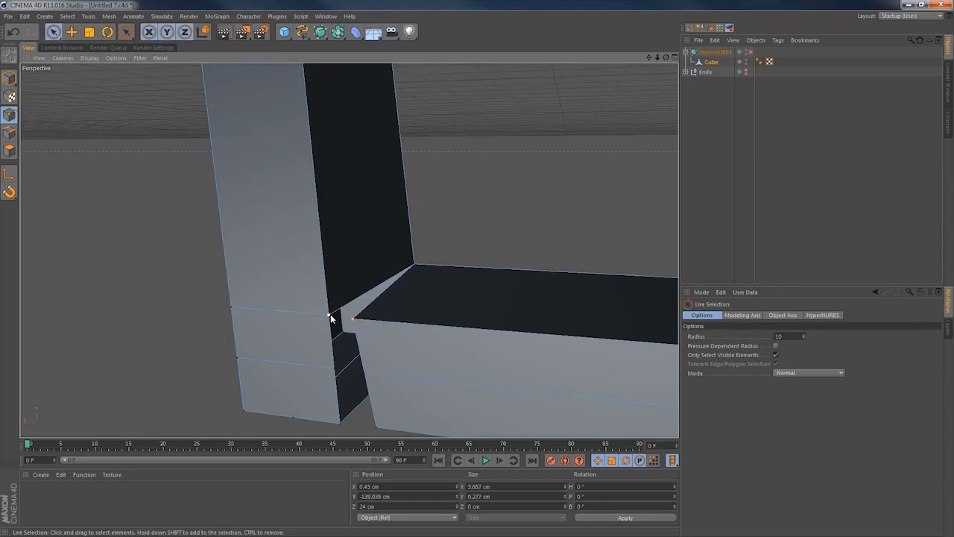
key("space")
left_click(341, 319)
Weld only the two middle edge points of the bar and post on the opposite side, leaving out the top corner point.
key("space")
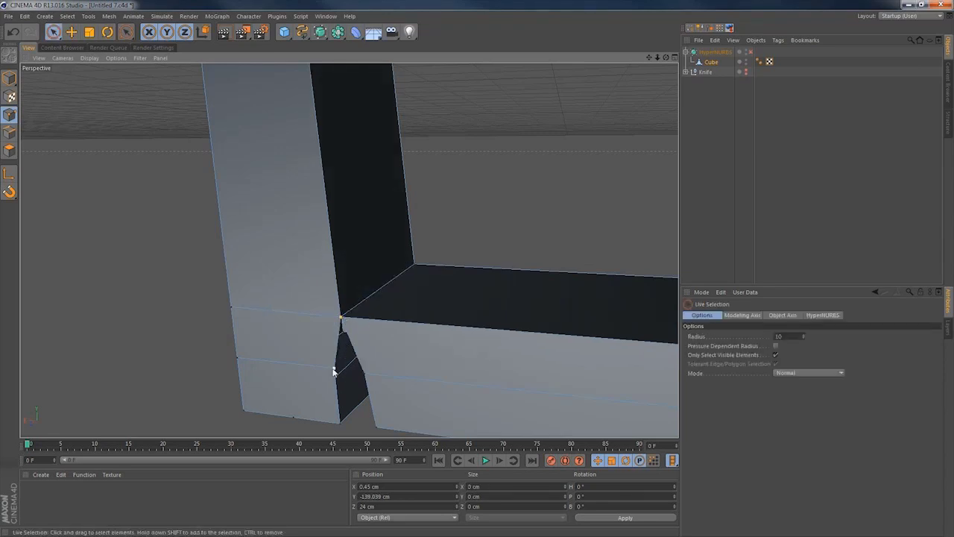
key("space")
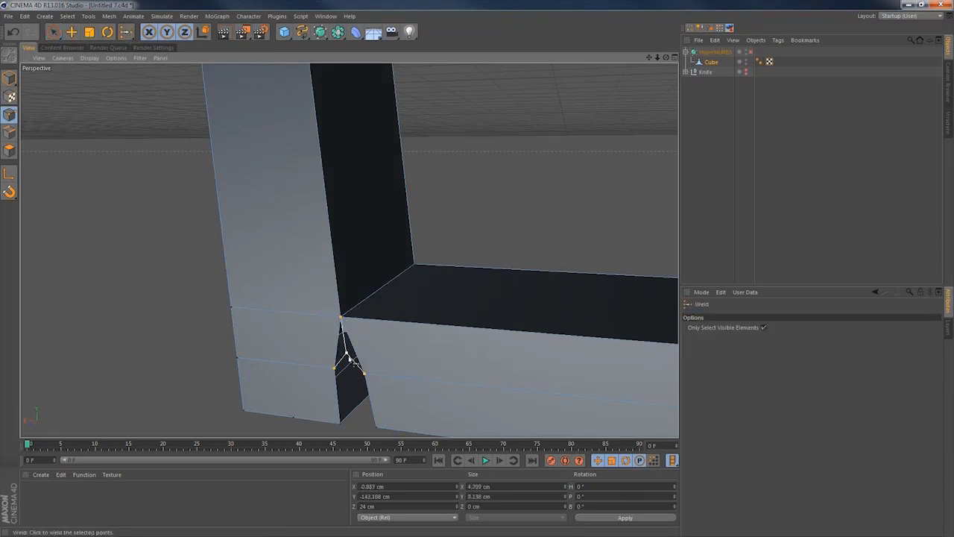
key("space")
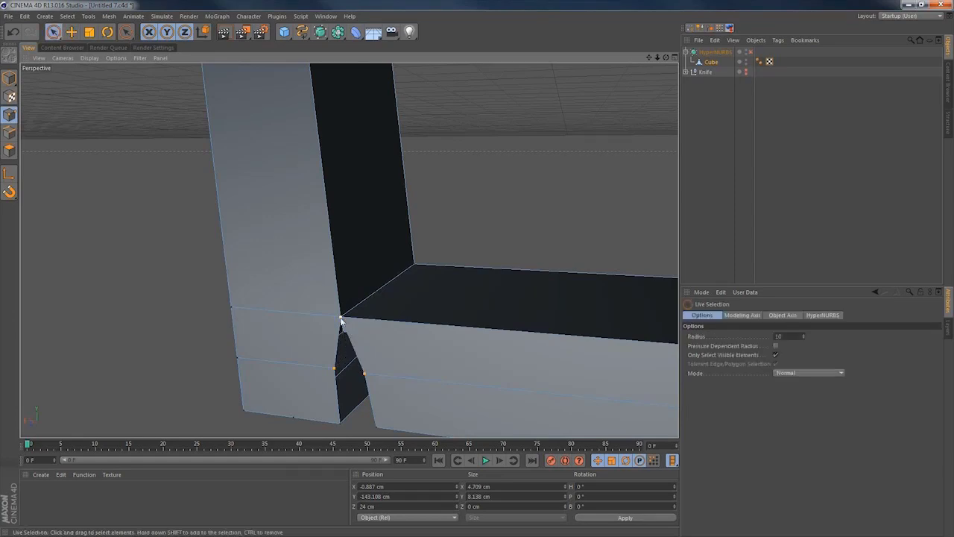
key("space")
left_click(350, 372)
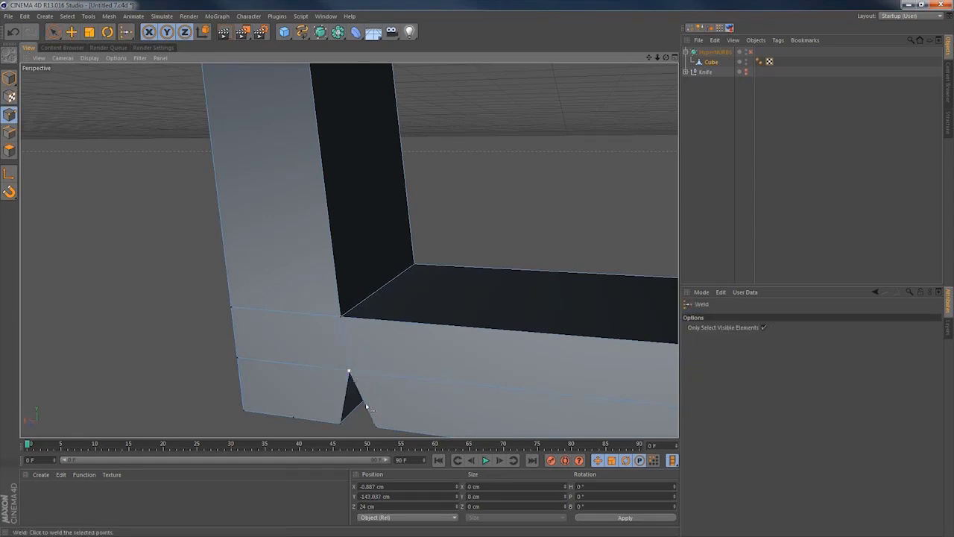
Weld the bottom corner points of the bar and post on the opposite side to close the remaining gap.
middle_click_drag(366, 405, 364, 322, "alt")
right_click_drag(343, 345, 426, 332, "alt")
left_click_drag(425, 333, 424, 344, "alt")
key("space")
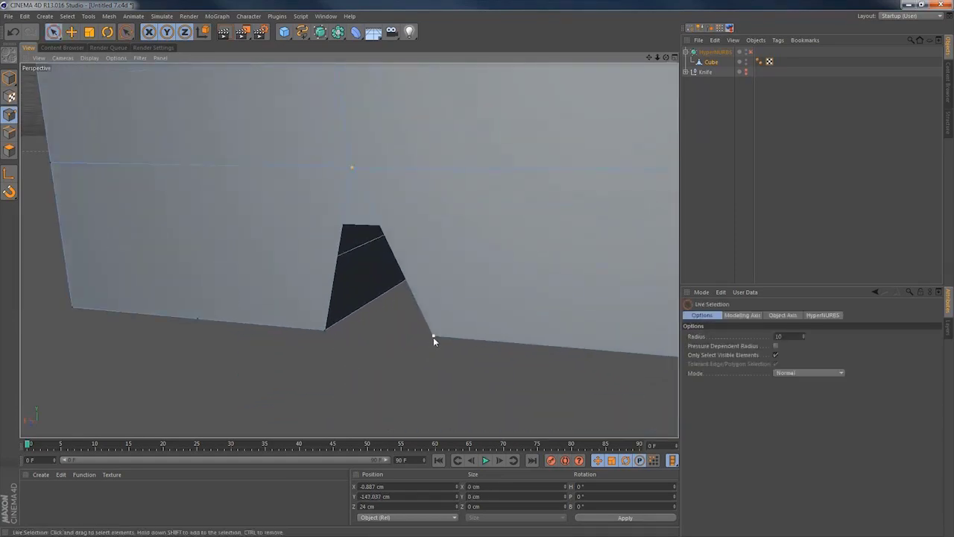
key("space")
left_click(378, 331)
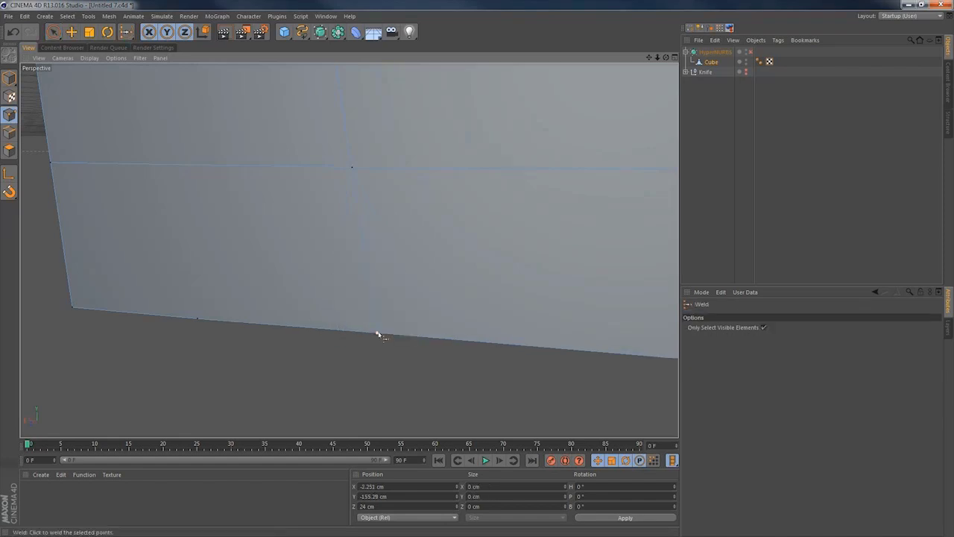
left_click_drag(377, 332, 452, 175, "alt")
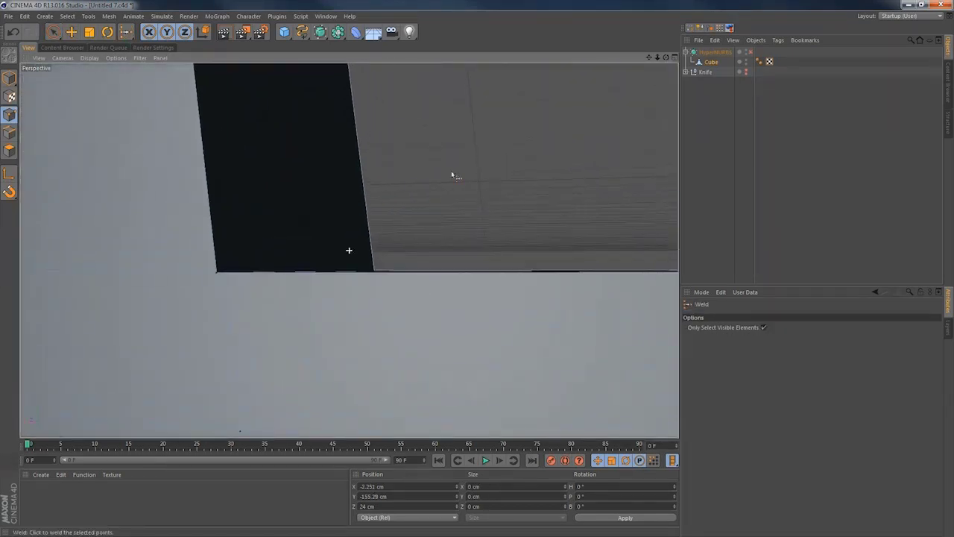
mouse_move(360, 221)
left_mouse_down("alt")
mouse_move(40, 276)
mouse_move(164, 281)
mouse_move(252, 248)
mouse_move(173, 245)
mouse_move(358, 235)
left_mouse_up("alt")
key("space")
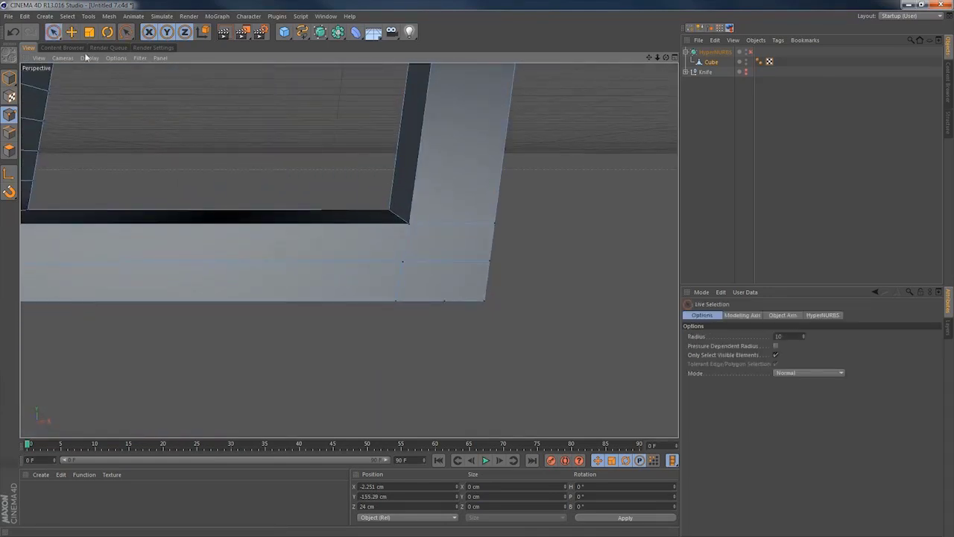
Move the column of points at the trigger guard's inner lower corner about 1.2 cm along X.
left_click_drag(60, 33, 71, 62)
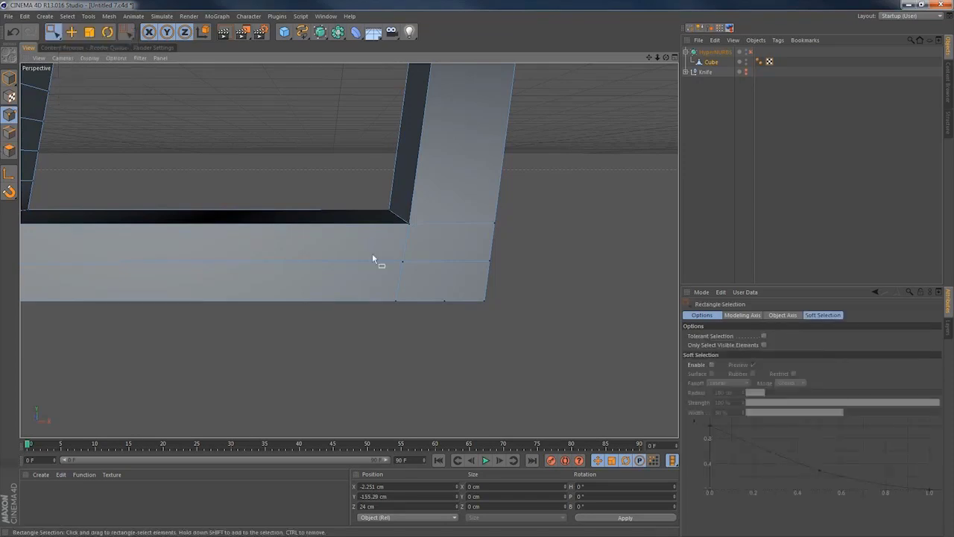
left_click_drag(421, 261, 370, 240, "alt")
left_click_drag(374, 283, 386, 287)
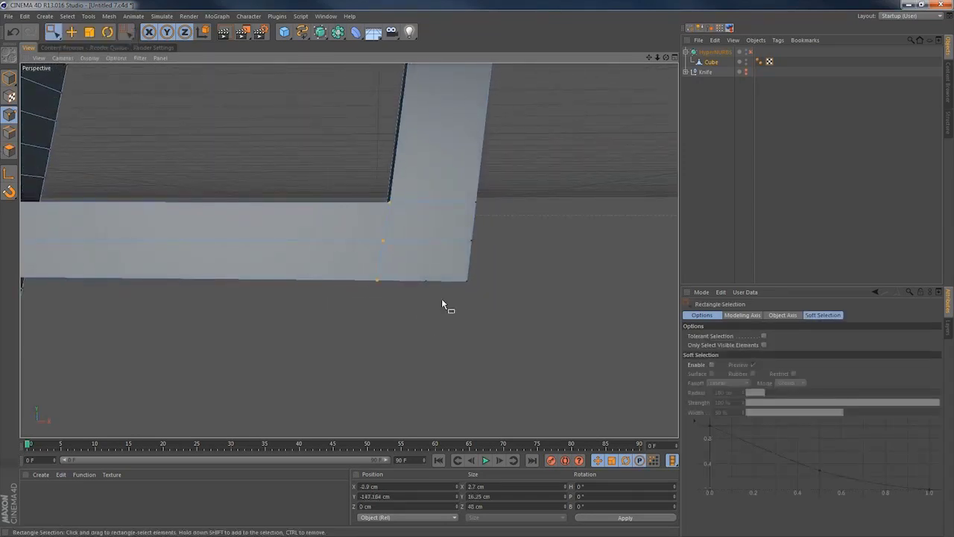
key("e")
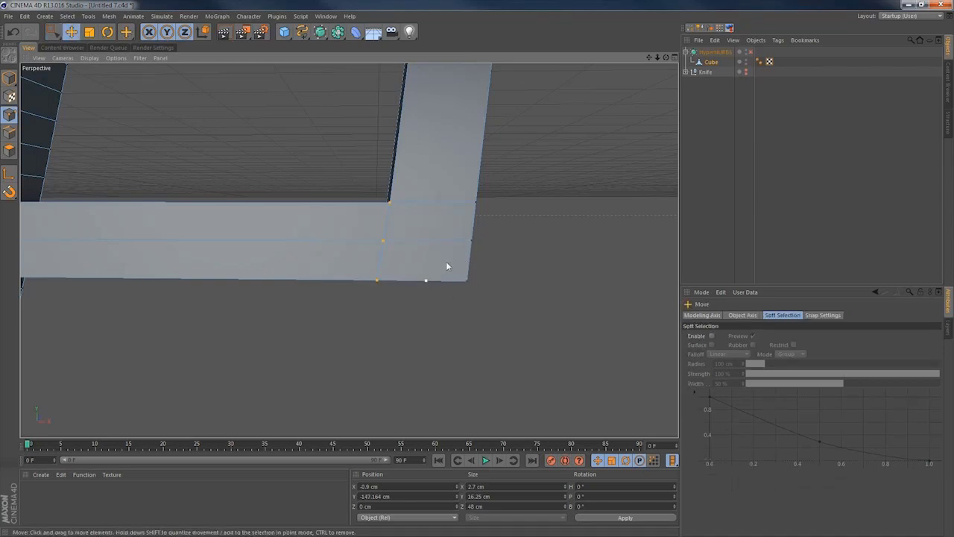
left_click_drag(482, 242, 485, 243)
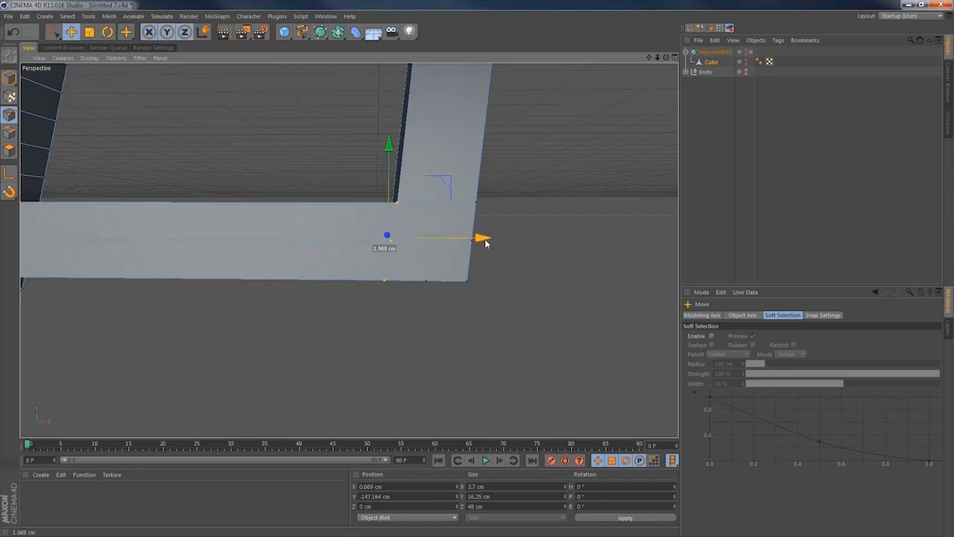
Dissolve the stray edge on the underside of the trigger guard's corner, where the bar meets the post.
left_click_drag(385, 255, 409, 210, "alt")
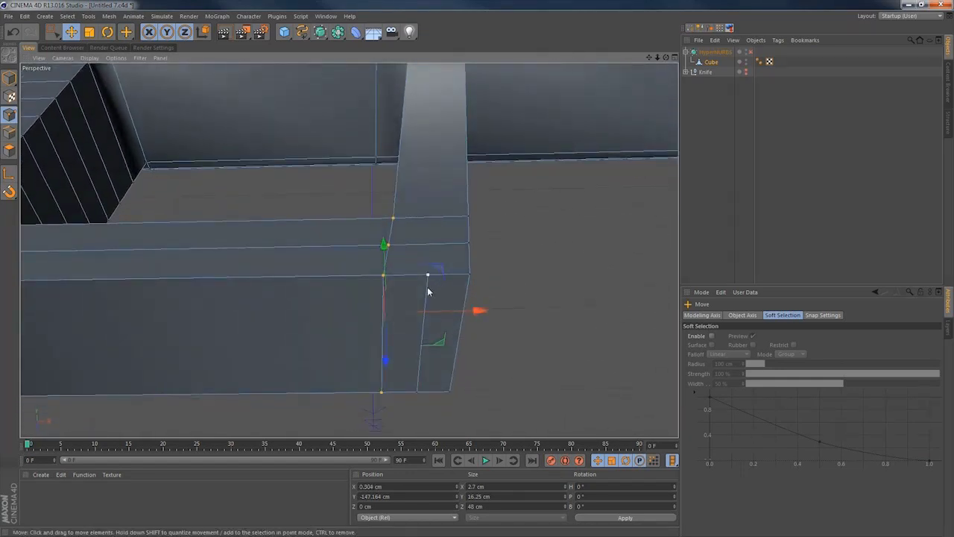
key("0")
key("e")
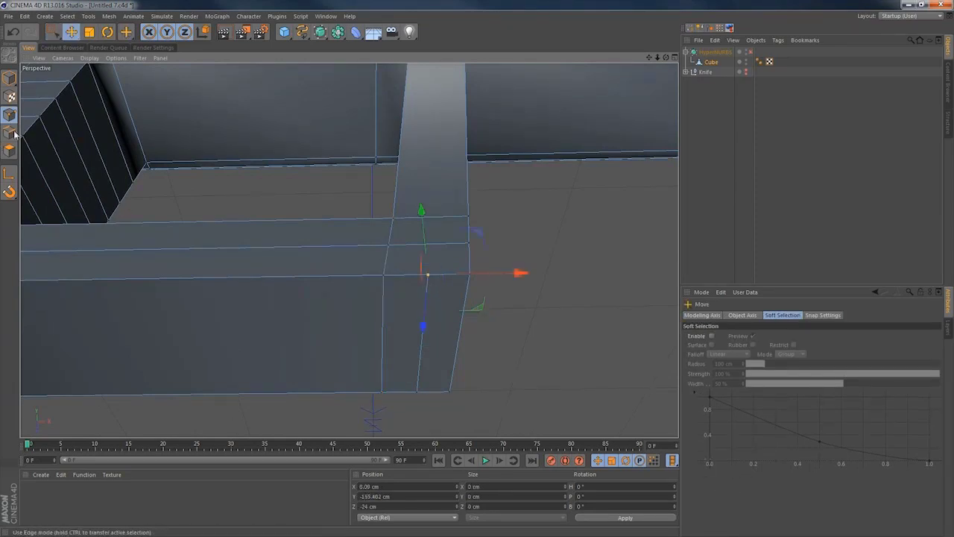
left_click(9, 132)
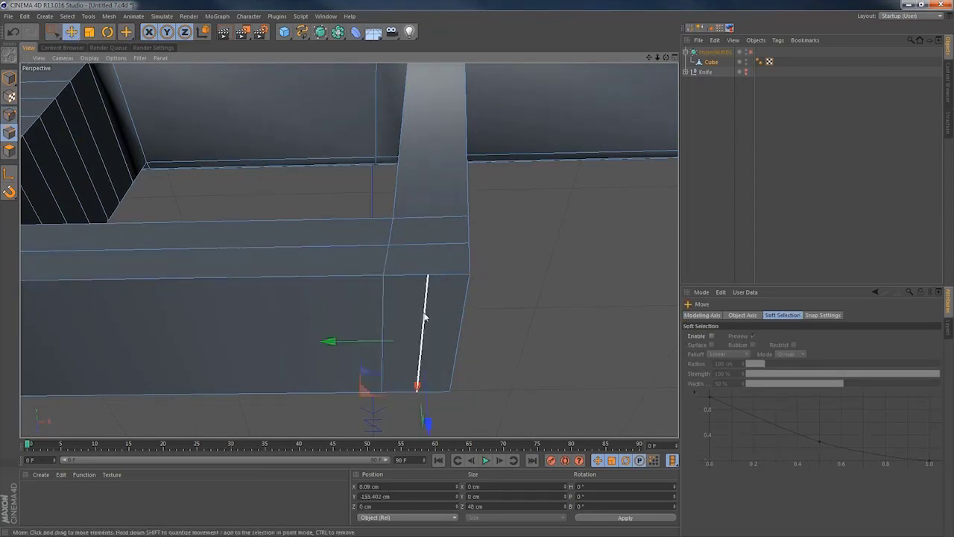
right_click(424, 317)
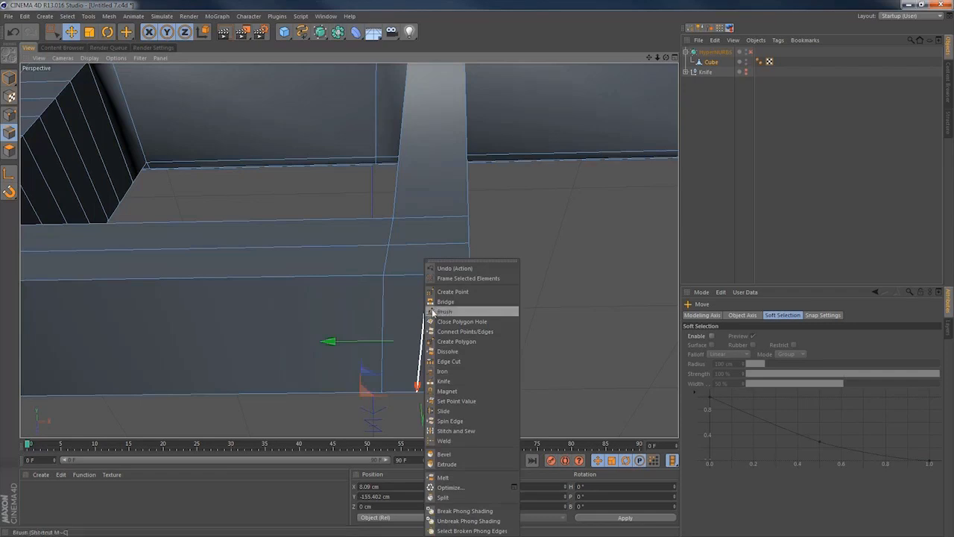
left_click(452, 352)
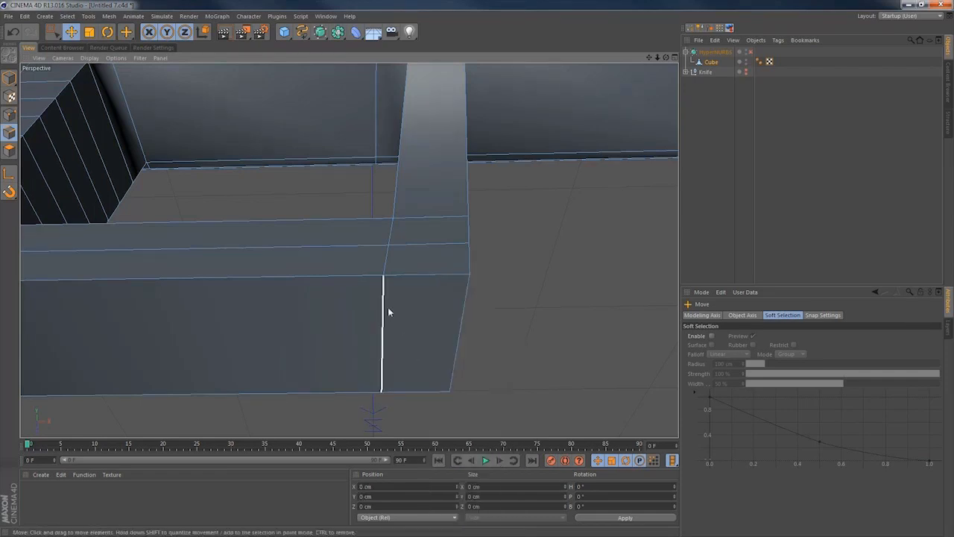
Examine the trigger guard's shape by enabling the HyperNURBS smoothing and disabling it again.
right_click_drag(388, 307, 295, 338, "alt")
left_click_drag(334, 293, 338, 379, "alt")
right_click_drag(373, 309, 304, 335, "alt")
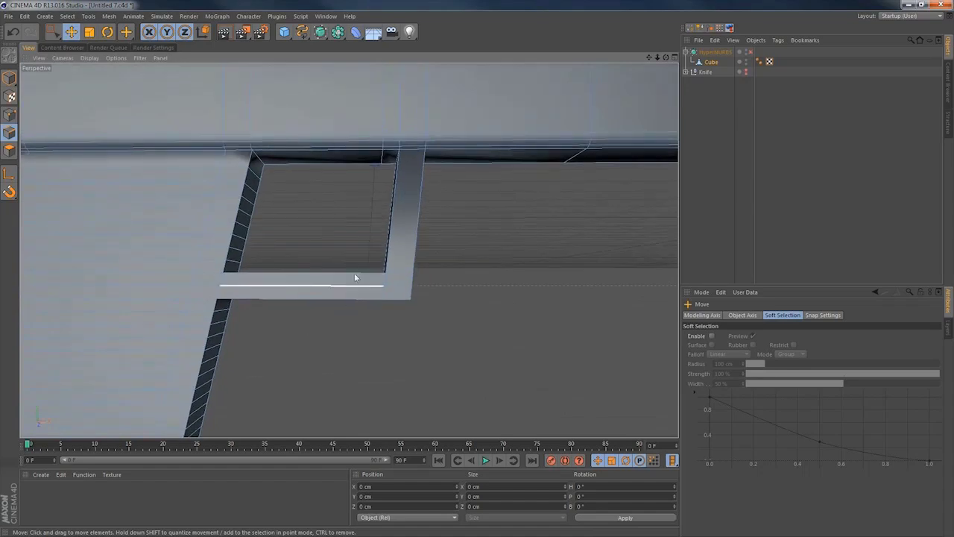
left_click_drag(354, 270, 378, 280, "alt")
left_click(751, 52)
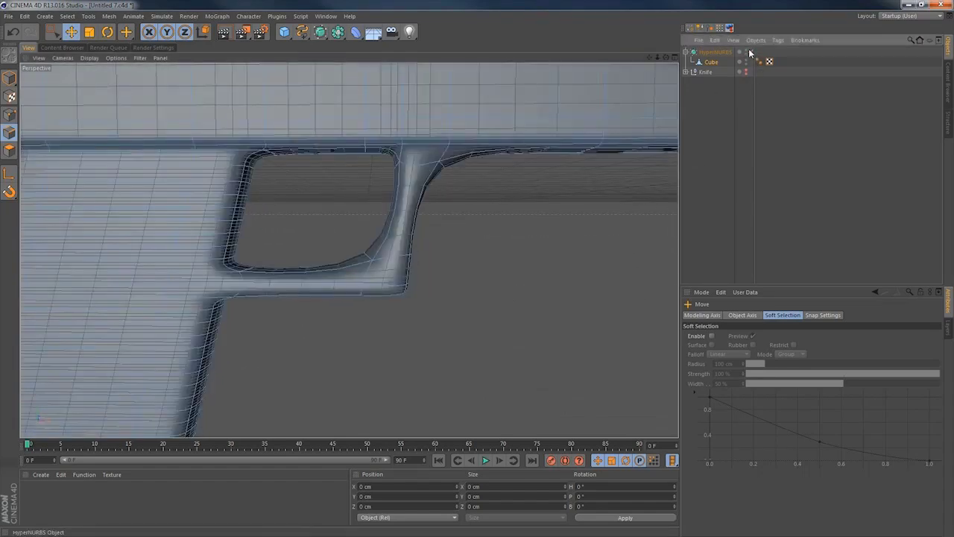
left_click(751, 52)
Cut edge loops with the Knife near the ends of the trigger guard's post and bar, and check them with HyperNURBS smoothing.
key("0")
key("k")
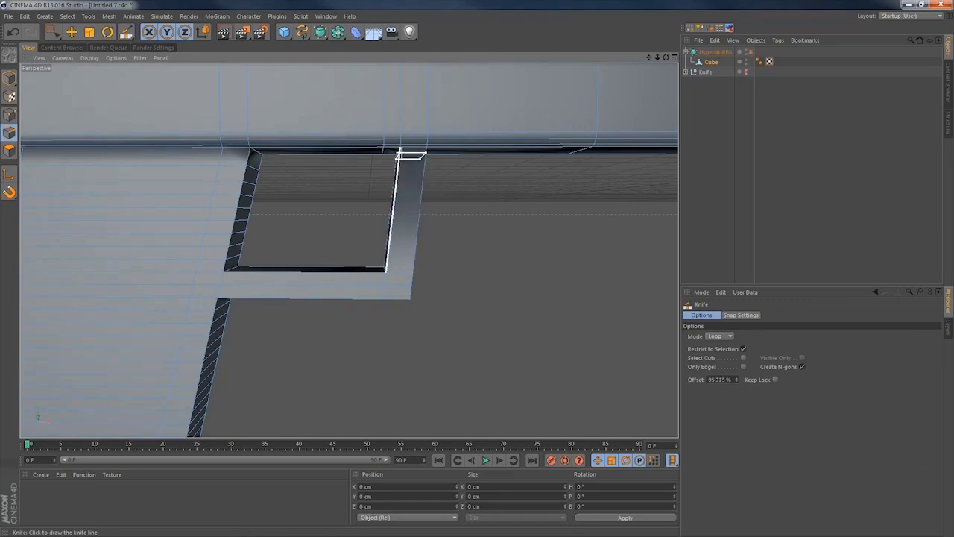
left_click(401, 153)
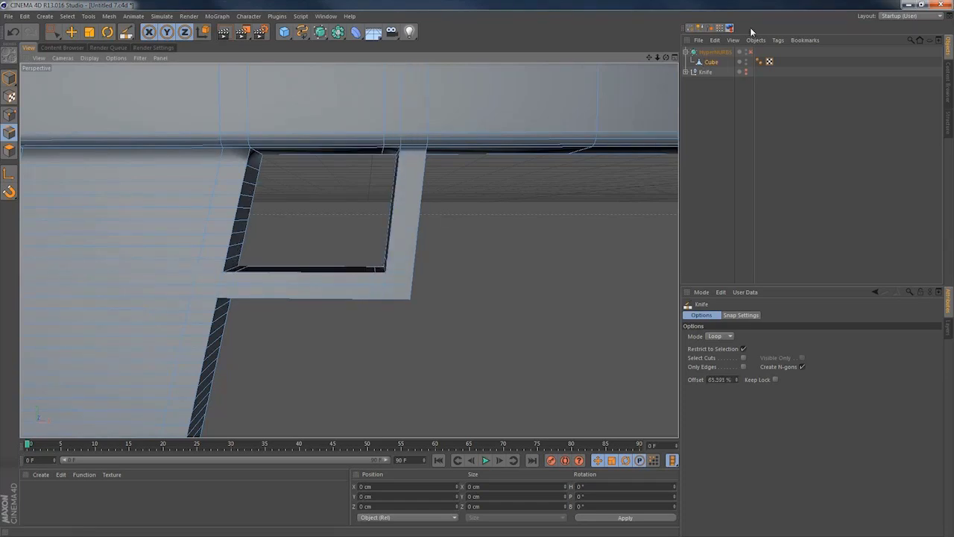
left_click(751, 52)
left_click(751, 52)
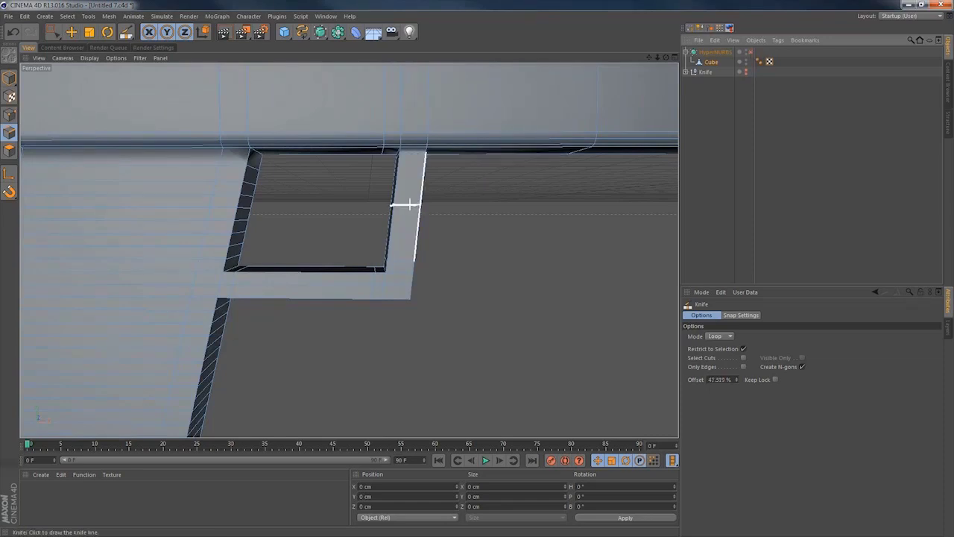
Cut two loops across the body between the grip and the guard post to outline the trigger's base.
left_click_drag(408, 203, 303, 207, "alt")
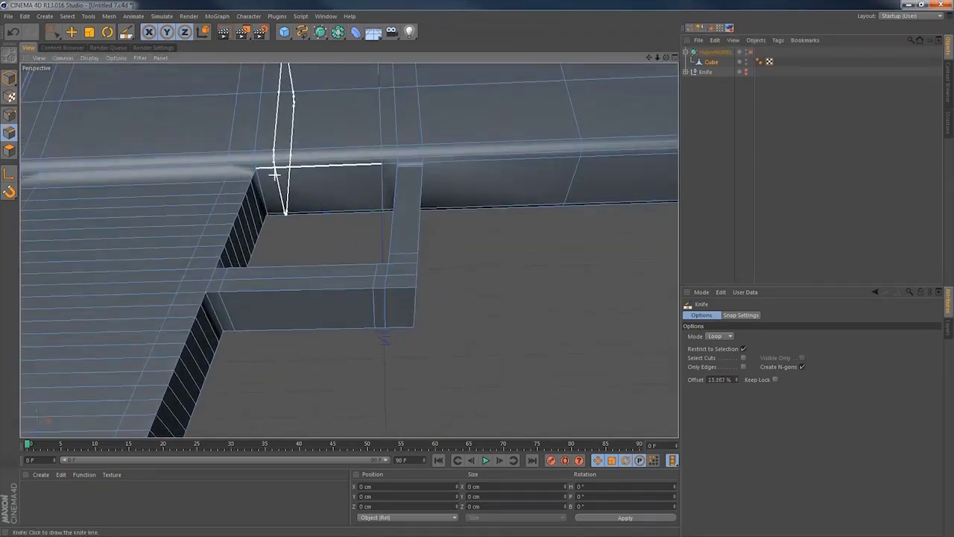
left_click(275, 175)
left_click(301, 174)
key("space")
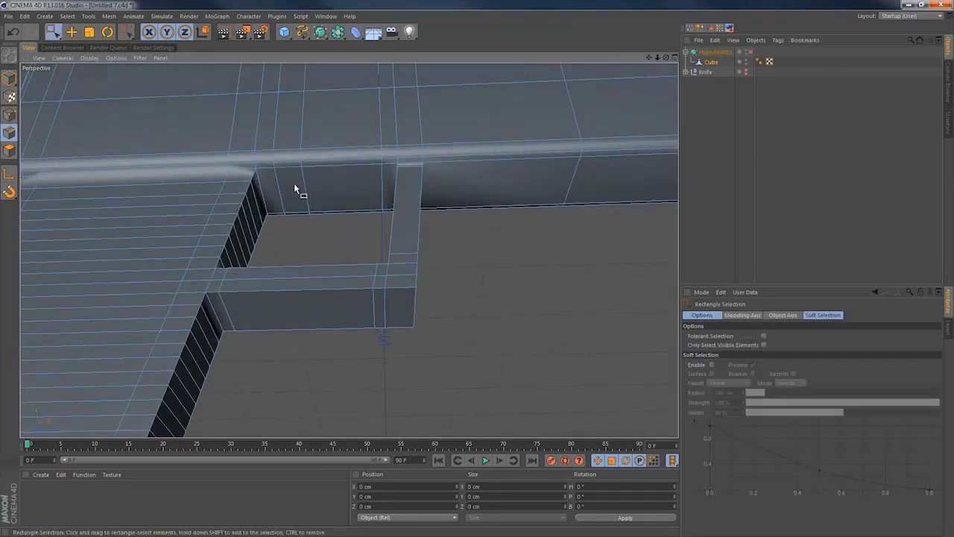
Extrude the underside polygon between the two new cuts into a forward-bent trigger and scale its tip to about 11.6 cm along X.
left_click_drag(55, 32, 71, 39)
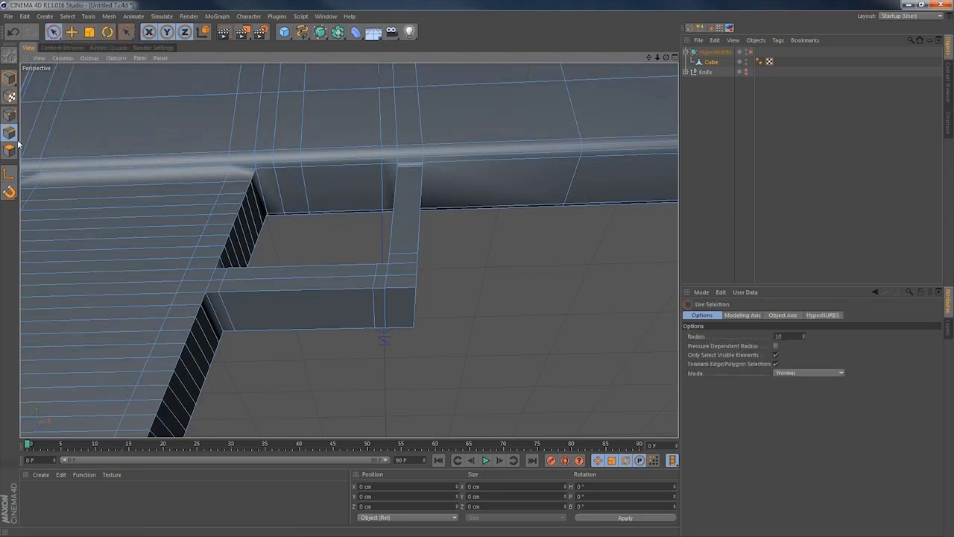
left_click(9, 149)
left_click(280, 178)
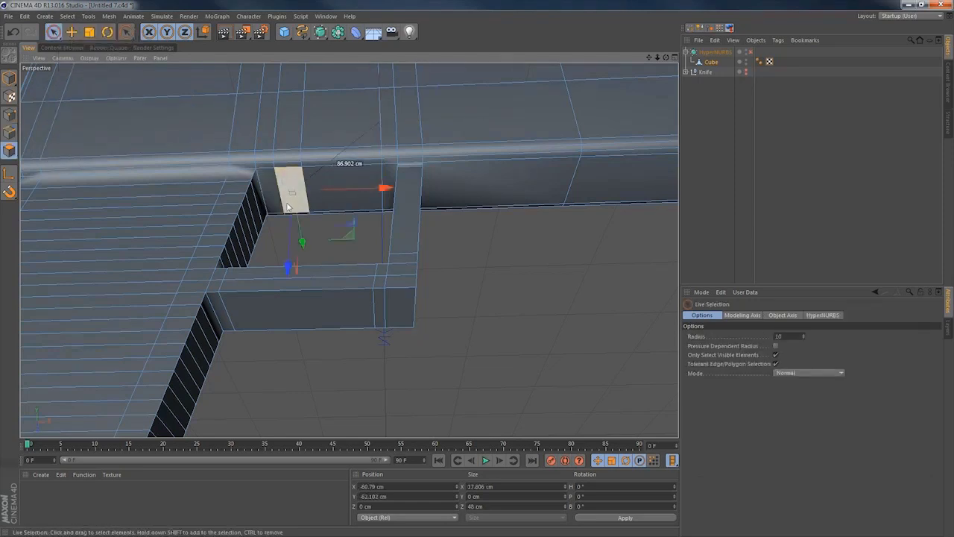
key("d")
left_click_drag(331, 235, 362, 242, "alt")
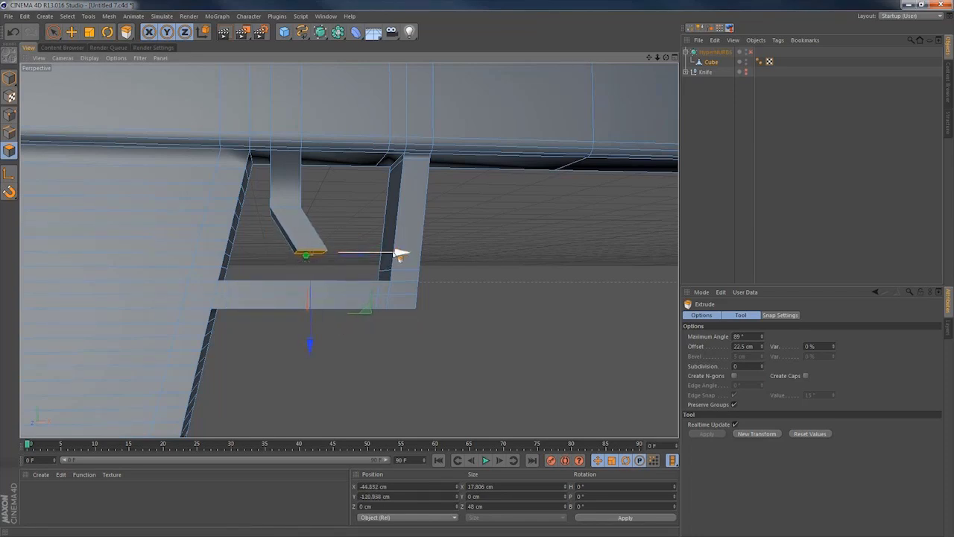
key("t")
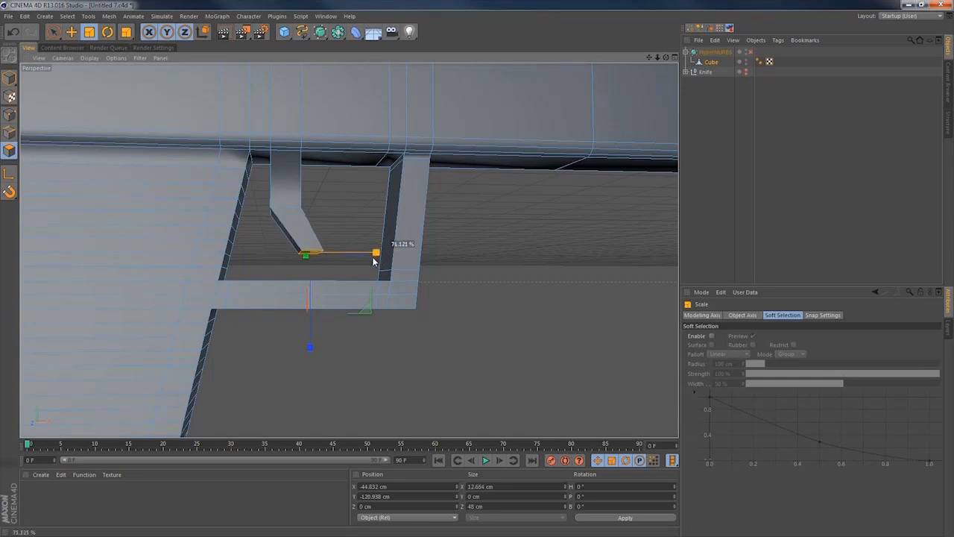
left_click_drag(375, 261, 196, 192)
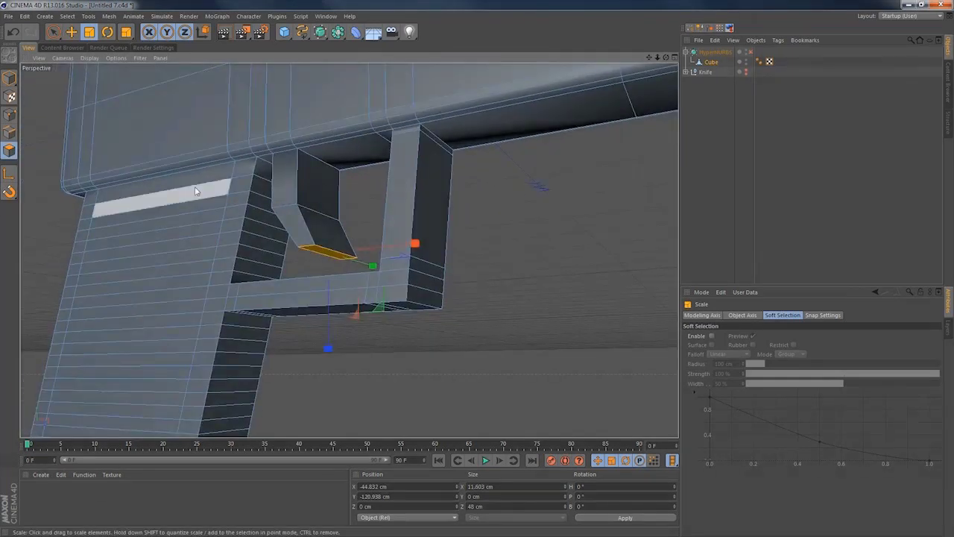
Cut an edge loop around the trigger near its base with the Knife and enable the HyperNURBS smoothing.
key("k")
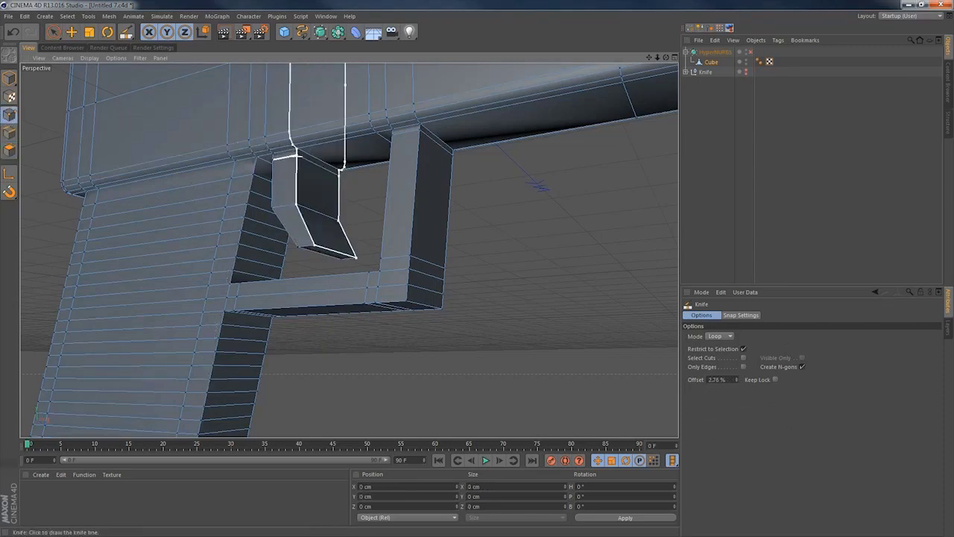
left_click_drag(311, 200, 308, 240, "alt")
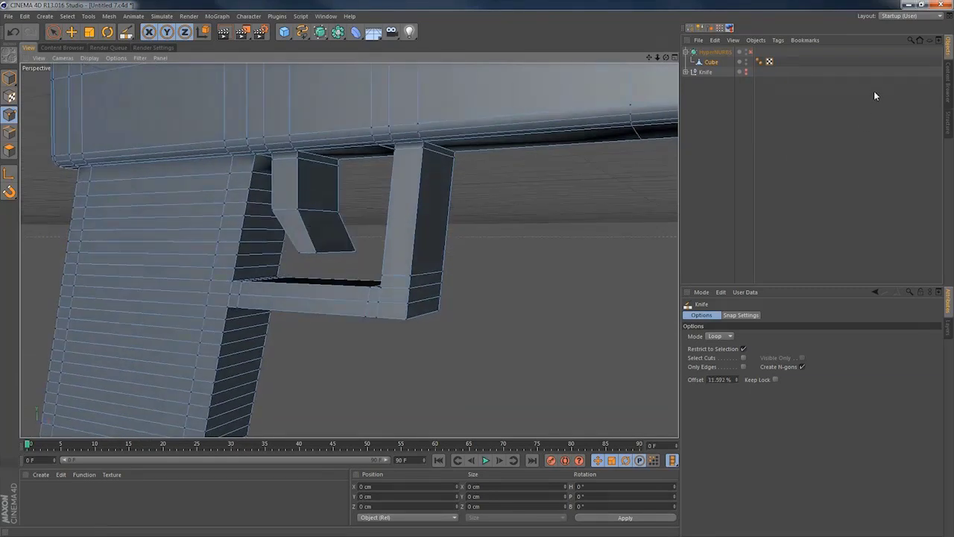
left_click(751, 52)
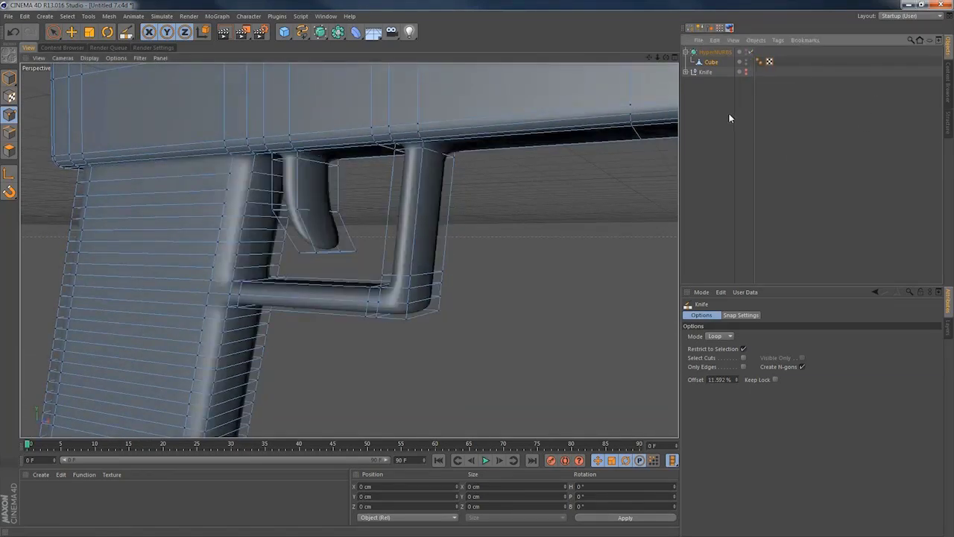
Examine the whole smoothed pistol with nothing selected, and turn the HyperNURBS smoothing back off.
left_click(730, 119)
left_click_drag(334, 252, 337, 272, "alt")
right_click_drag(325, 224, 237, 256, "alt")
middle_click_drag(339, 190, 499, 207, "alt")
left_click(751, 52)
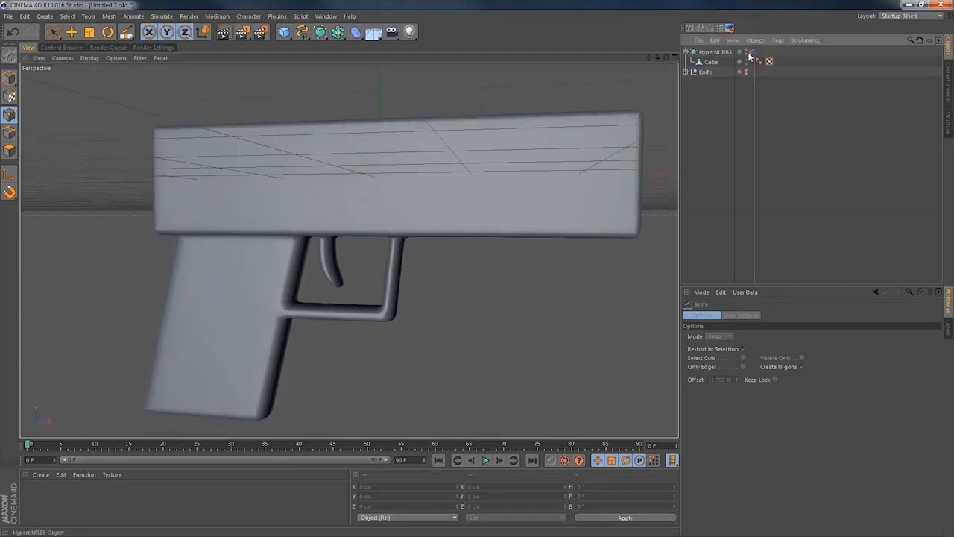
In the Front view, select the Cube's inner grip polygons through both sides with Only Select Visible Elements off, leaving out the border strips.
left_click(709, 61)
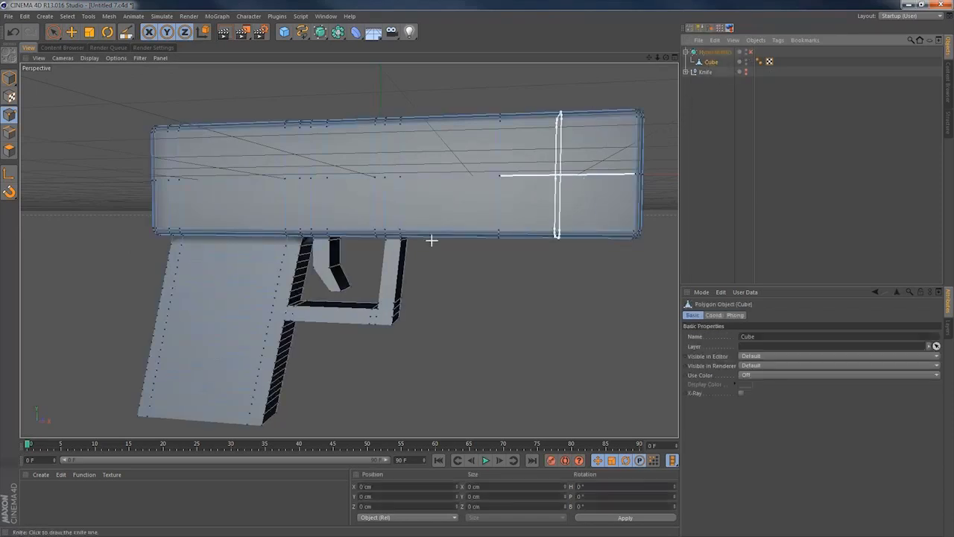
mouse_move(432, 241)
left_mouse_down("alt")
mouse_move(258, 276)
mouse_move(305, 271)
left_mouse_up("alt")
left_click_drag(157, 270, 301, 271)
key("space")
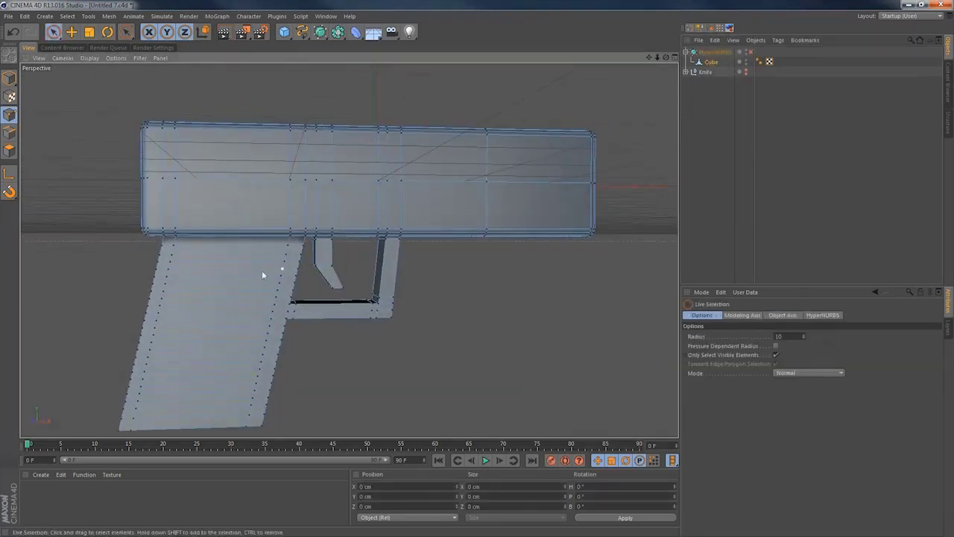
left_click(11, 153)
middle_click(173, 266)
middle_click(522, 361)
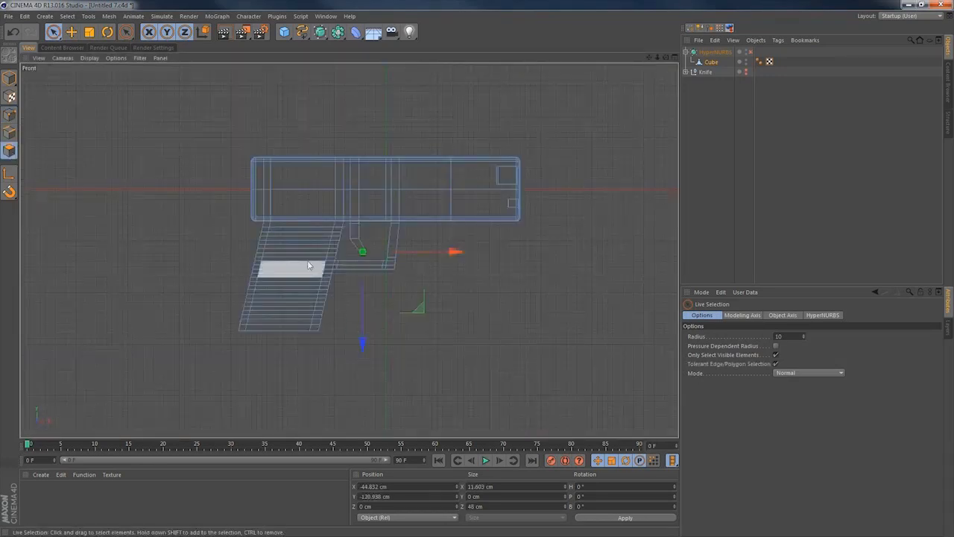
right_click_drag(300, 245, 402, 238, "alt")
middle_click_drag(377, 270, 449, 204, "alt")
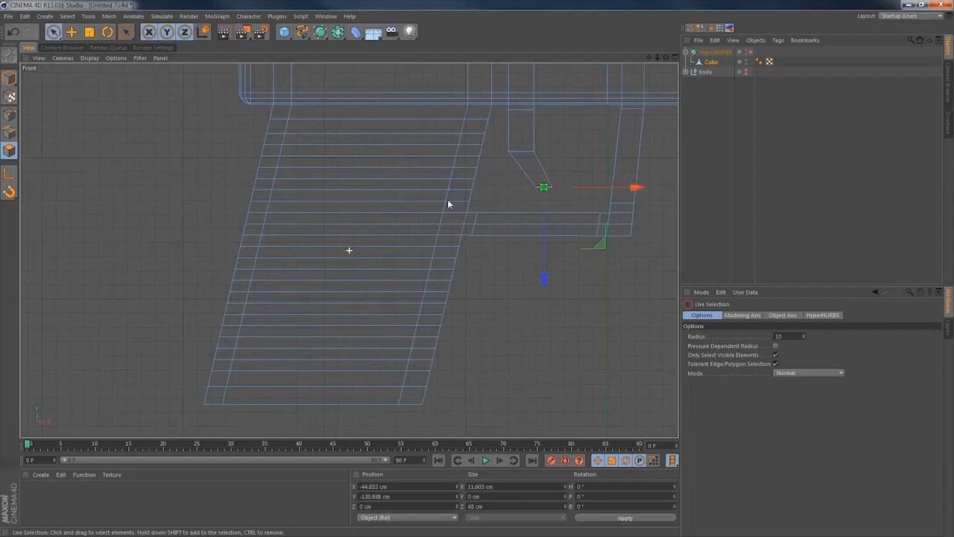
left_click(777, 355)
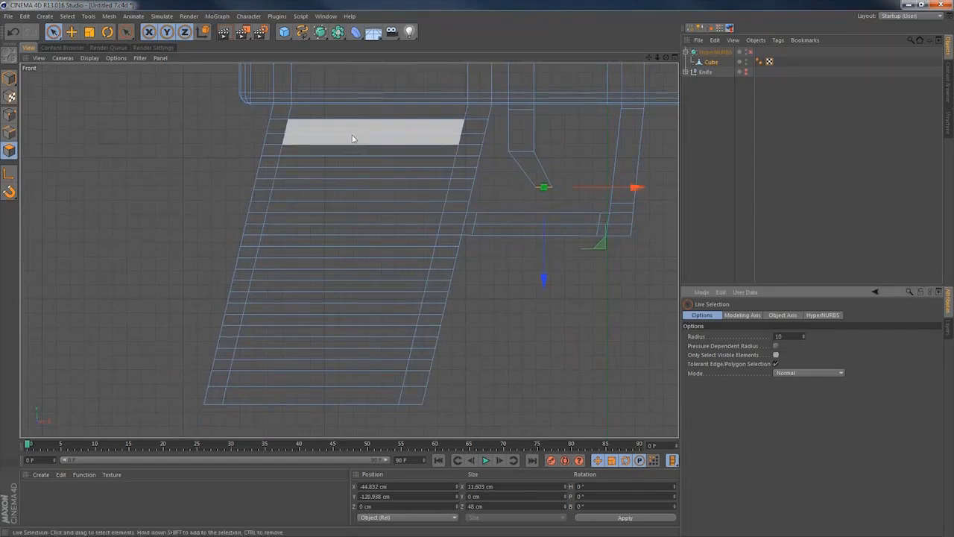
left_click_drag(352, 136, 320, 328)
left_click_drag(310, 375, 307, 370, "shift")
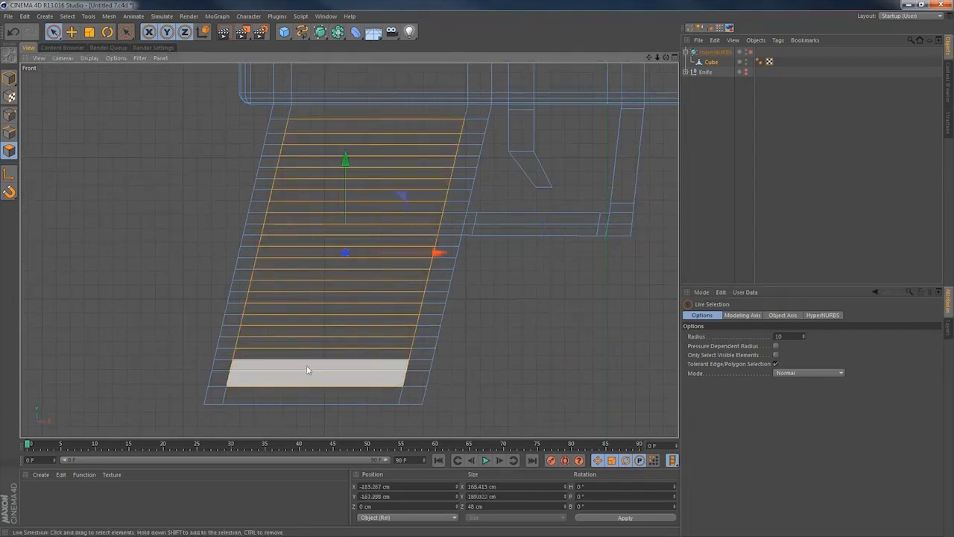
Extrude the selected grip side polygons outward by 8.9 cm and enable the HyperNURBS smoothing.
middle_click(307, 369)
mouse_move(97, 197)
left_mouse_down("alt")
mouse_move(332, 208)
mouse_move(100, 202)
left_mouse_up("alt")
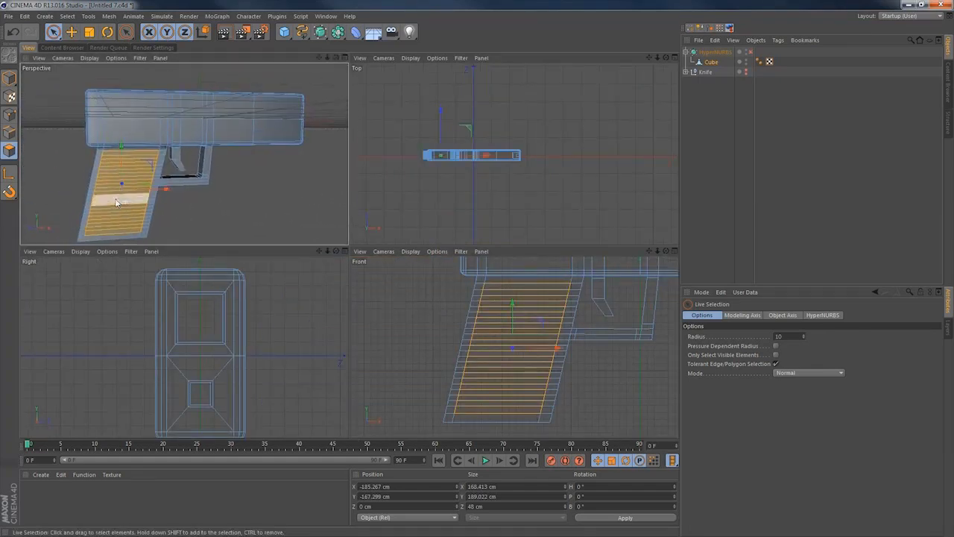
middle_click(117, 202)
middle_click_drag(205, 292, 287, 236, "alt")
left_click_drag(272, 258, 402, 258, "alt")
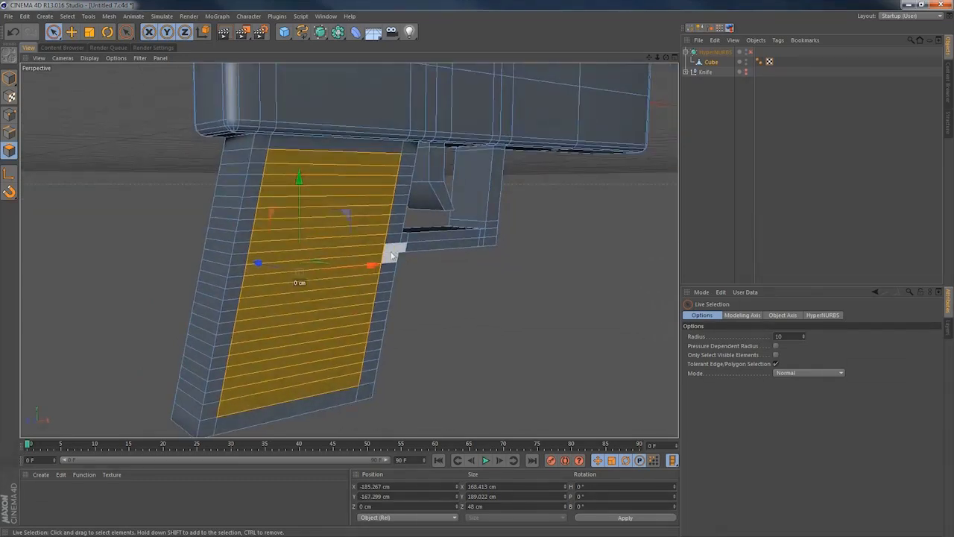
key("d")
left_click_drag(396, 306, 422, 307)
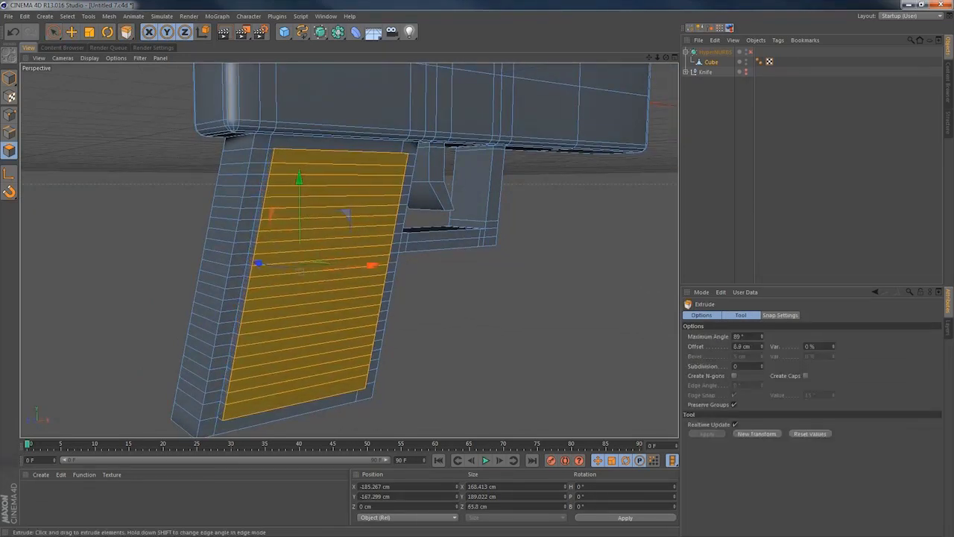
left_click(751, 52)
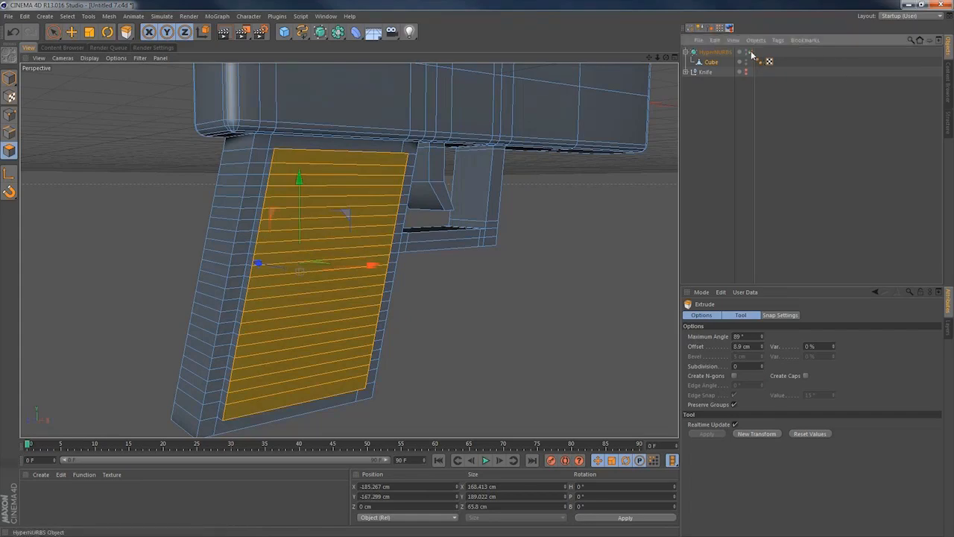
Turn off the HyperNURBS smoothing and deselect the top strip of the raised grip panel.
left_click_drag(342, 253, 448, 166, "alt")
left_click(749, 53)
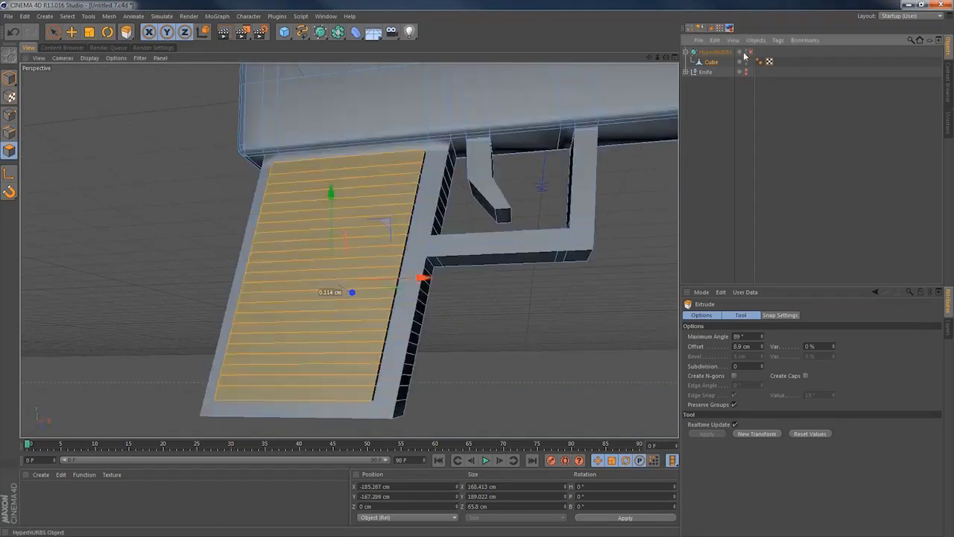
left_click_drag(454, 258, 412, 305, "alt")
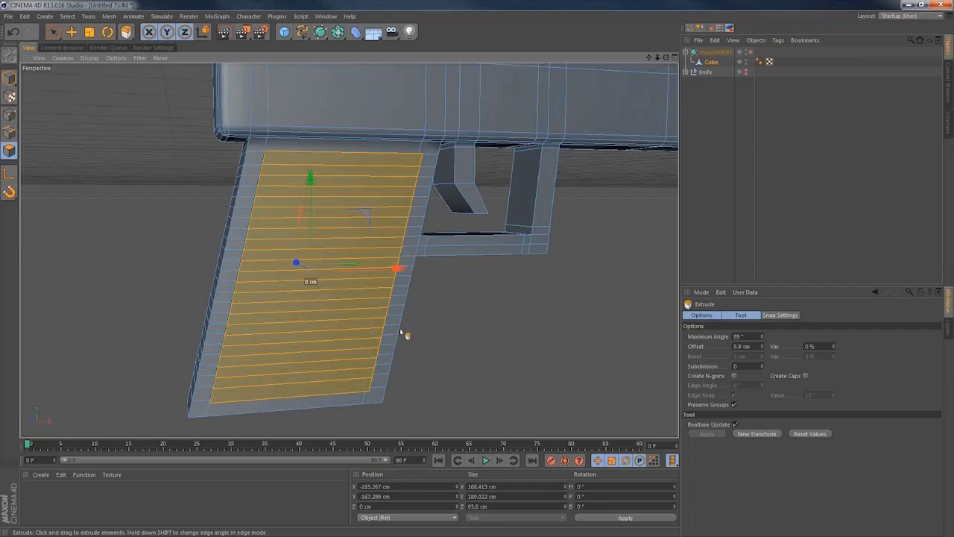
left_click(368, 159, "ctrl")
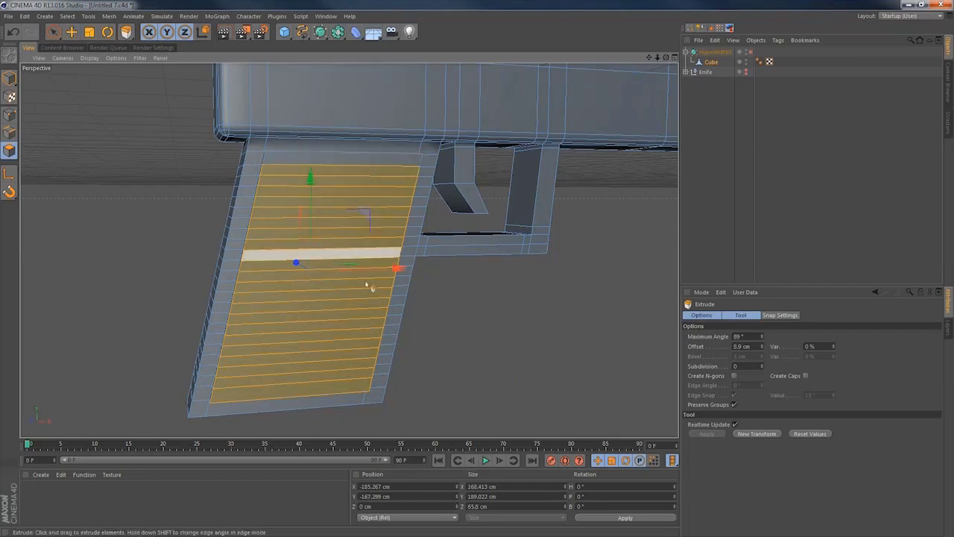
left_click_drag(340, 317, 365, 283)
key("ctrl+z")
key("ctrl+z")
key("ctrl+z")
Inset each selected grip strip individually by 1.5 cm using Extrude Inner with Preserve Groups off.
key("i")
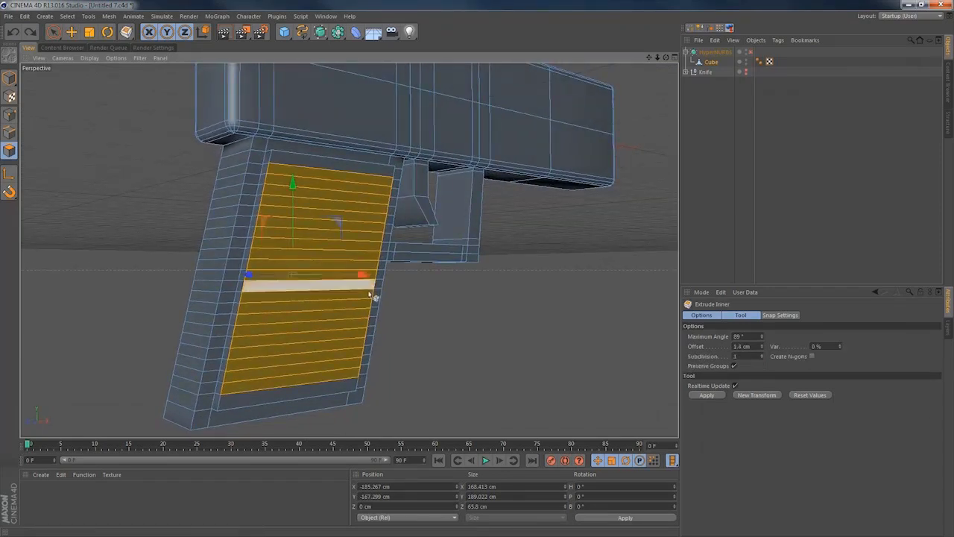
left_click(733, 366)
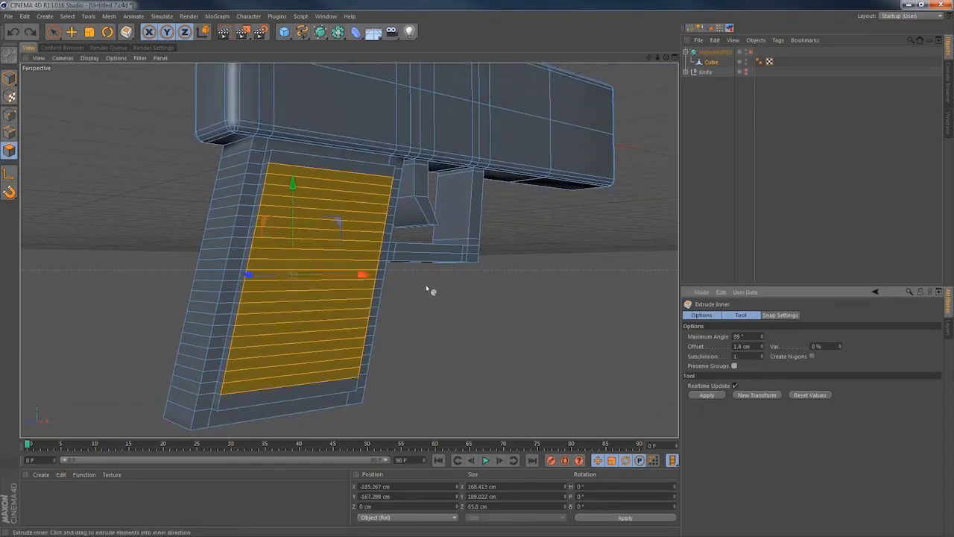
left_click_drag(426, 289, 415, 288)
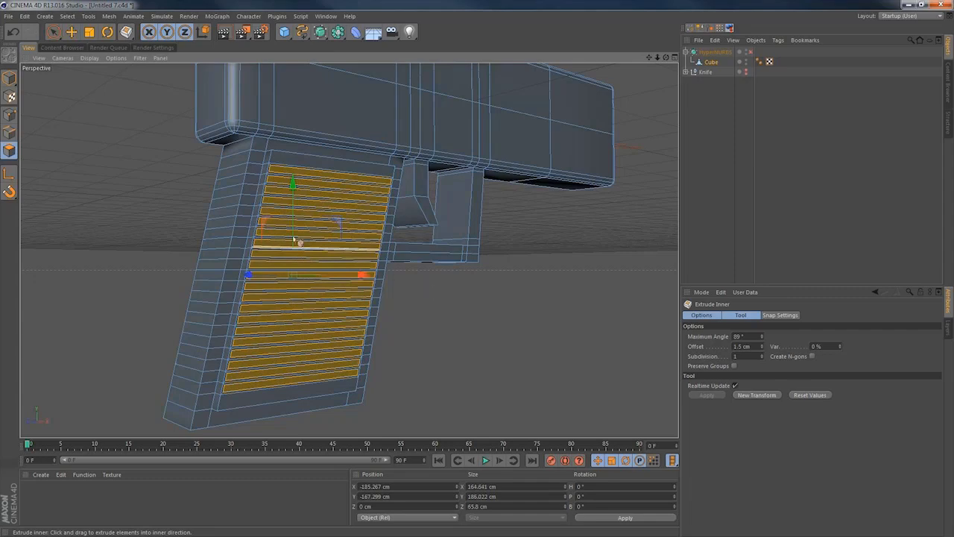
Extrude the inset grip strips inward to form grooves and inset them again by 0.8 cm.
right_click_drag(271, 203, 378, 213, "alt")
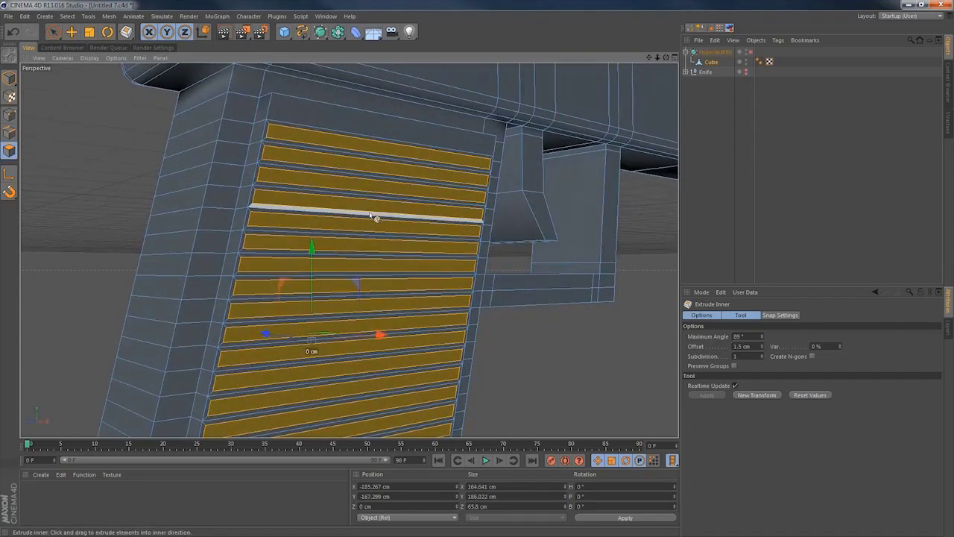
key("d")
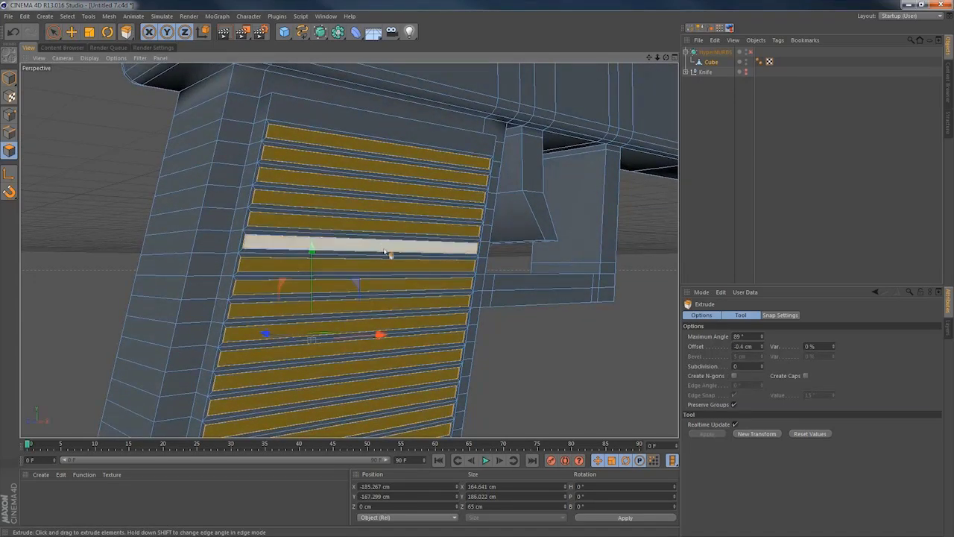
mouse_move(389, 252)
left_mouse_down()
mouse_move(365, 252)
mouse_move(407, 251)
left_mouse_up()
key("i")
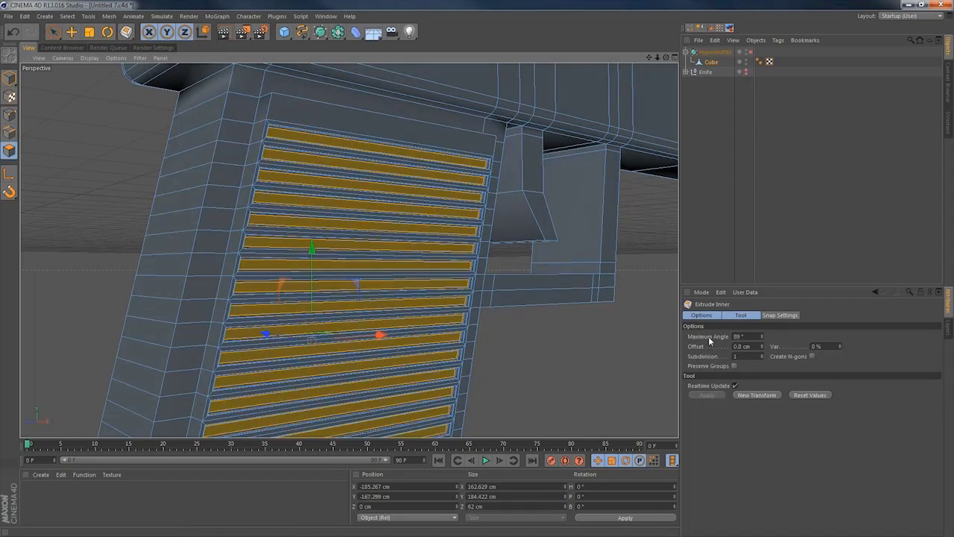
Enable the HyperNURBS smoothing, clear the polygon selection and examine the ribbed grip.
key("space")
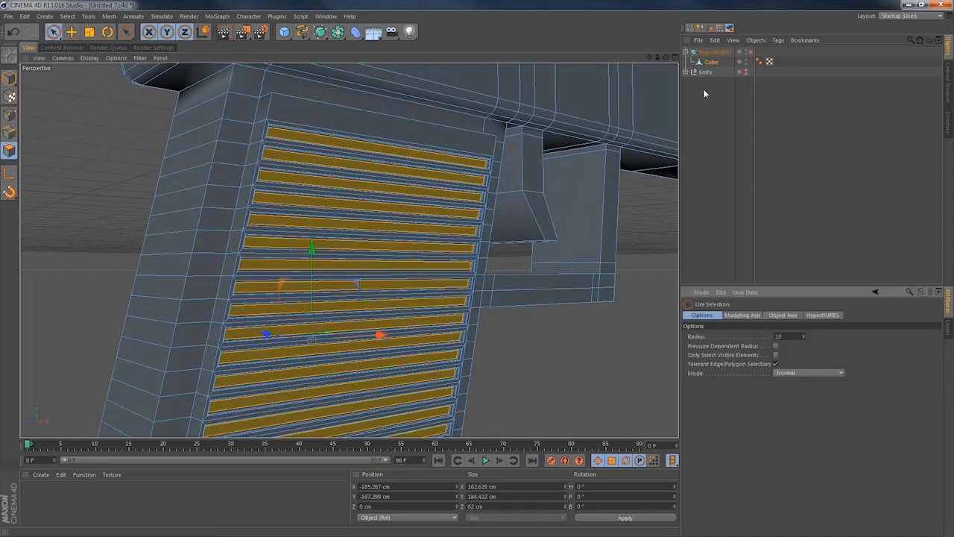
left_click(750, 52)
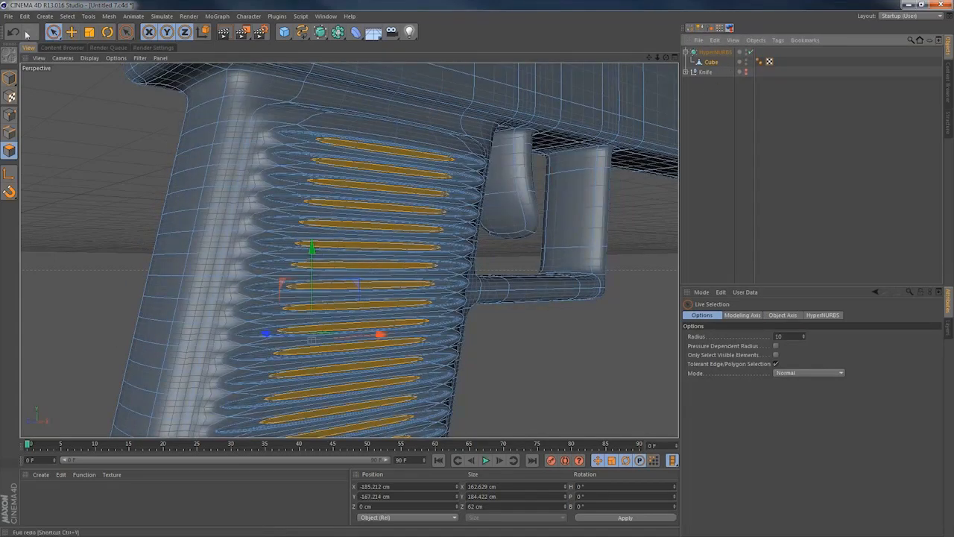
left_click(57, 133)
right_click_drag(319, 208, 200, 249, "alt")
left_click_drag(305, 216, 216, 221, "alt")
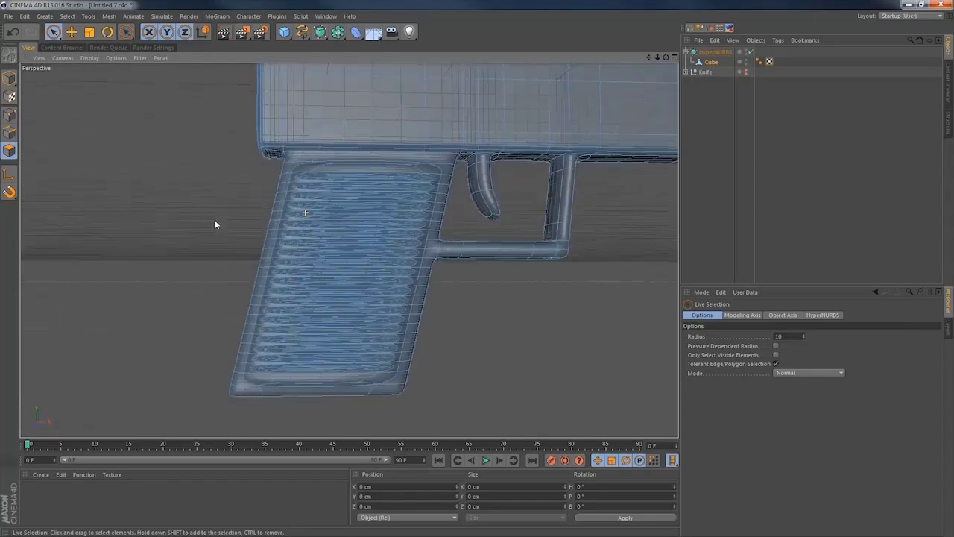
With the smoothing off, cut two vertical Knife loops through the body above the grip's rear and front, and re-enable the HyperNURBS.
left_click(750, 53)
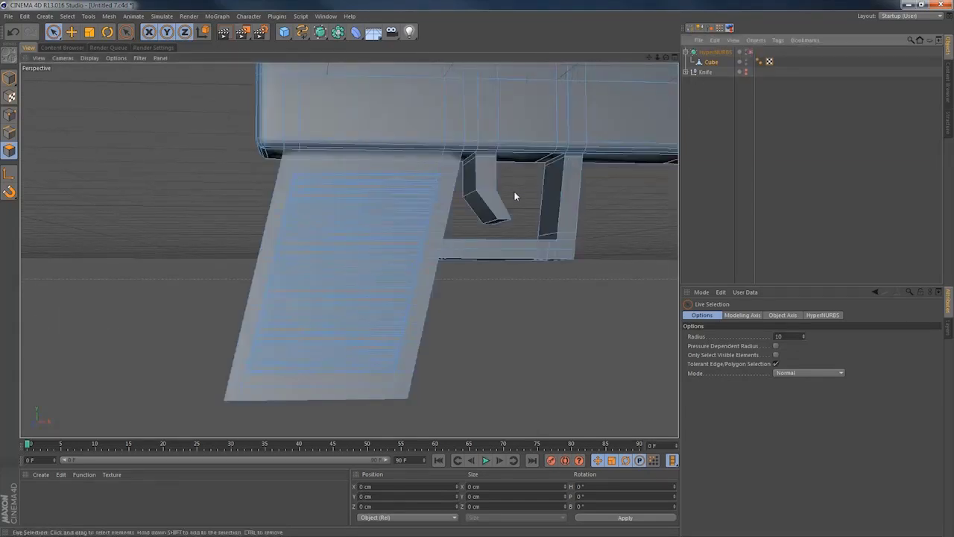
middle_click_drag(338, 156, 306, 238, "alt")
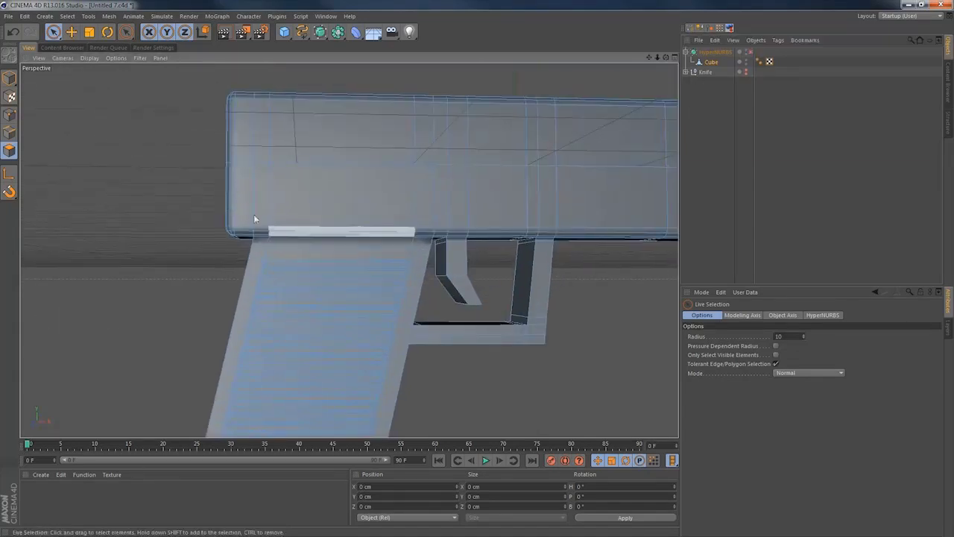
key("k")
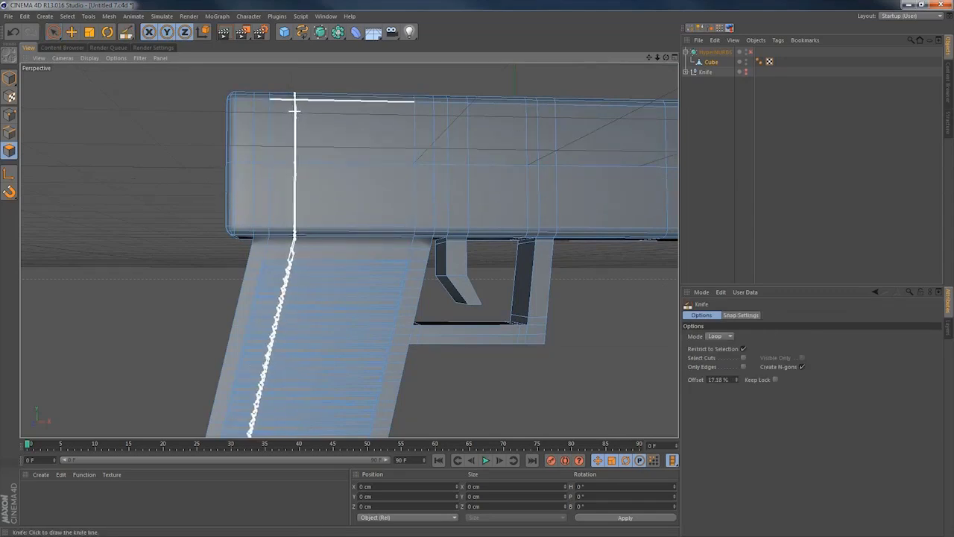
left_click(294, 111)
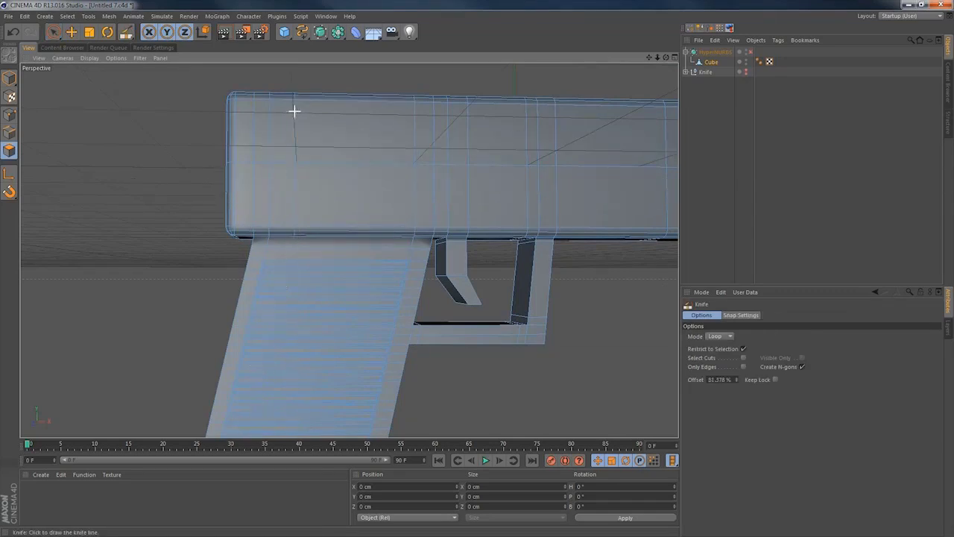
left_click(391, 112)
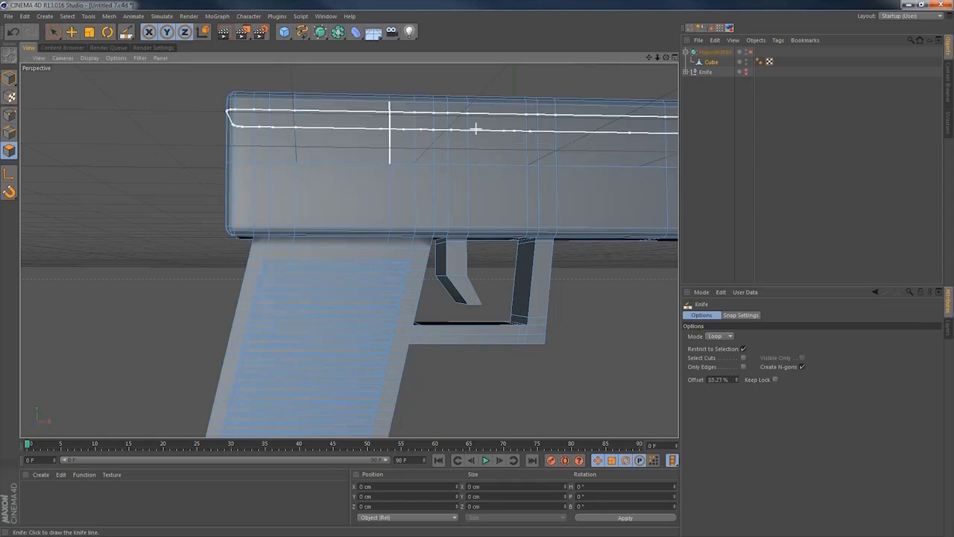
left_click(750, 52)
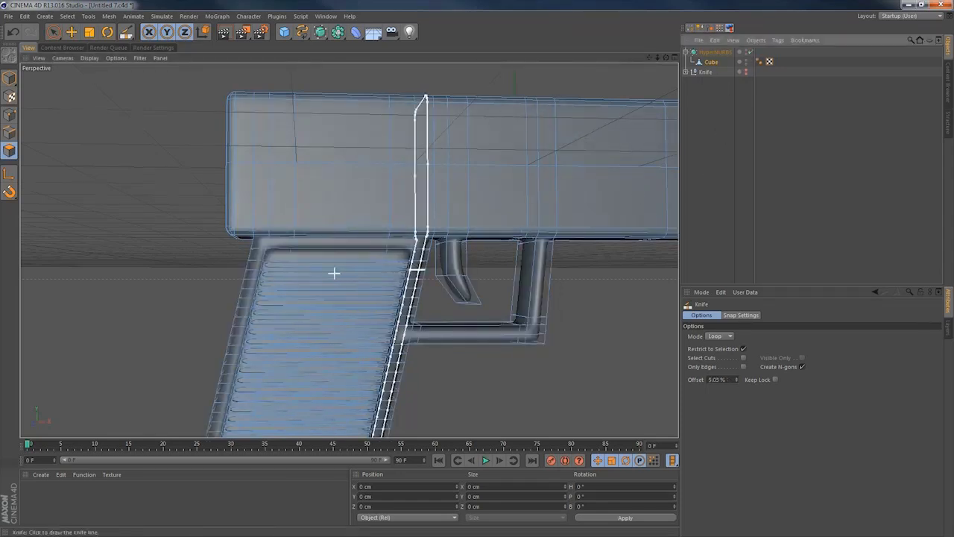
Examine the smoothed grip, trigger guard and body with no object selected, and reselect the Cube.
left_click_drag(335, 274, 607, 254, "alt")
left_click(728, 201)
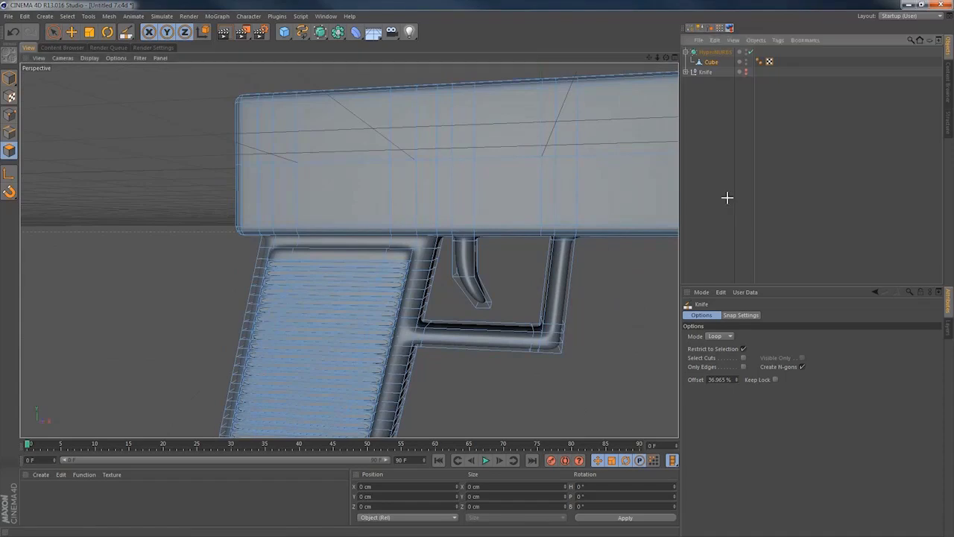
left_click_drag(408, 301, 461, 301, "alt")
left_click_drag(364, 292, 306, 315, "alt")
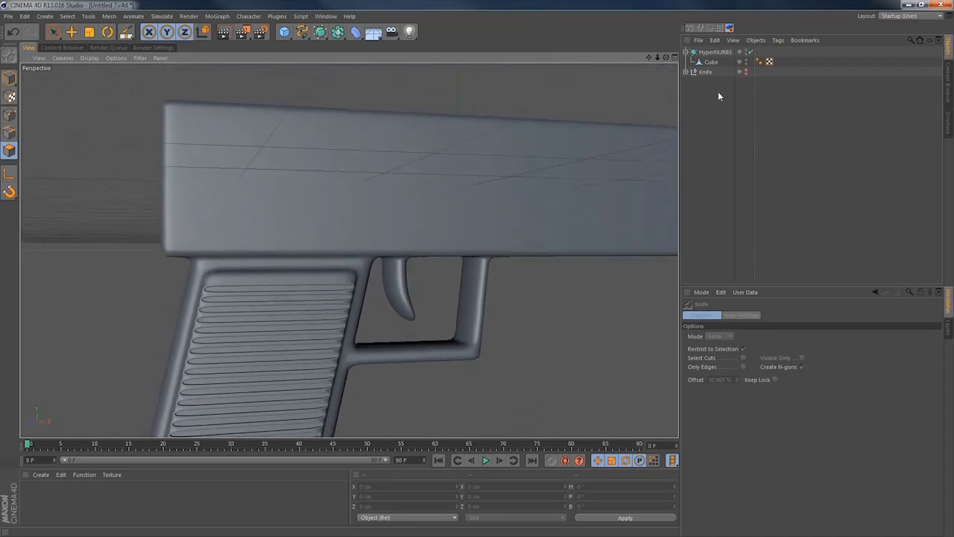
left_click(711, 62)
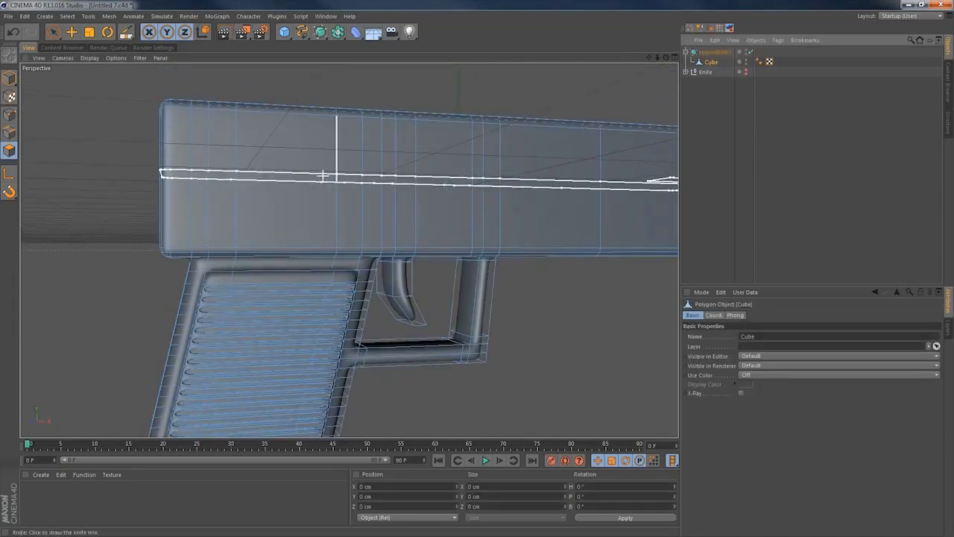
left_click_drag(316, 219, 390, 261, "alt")
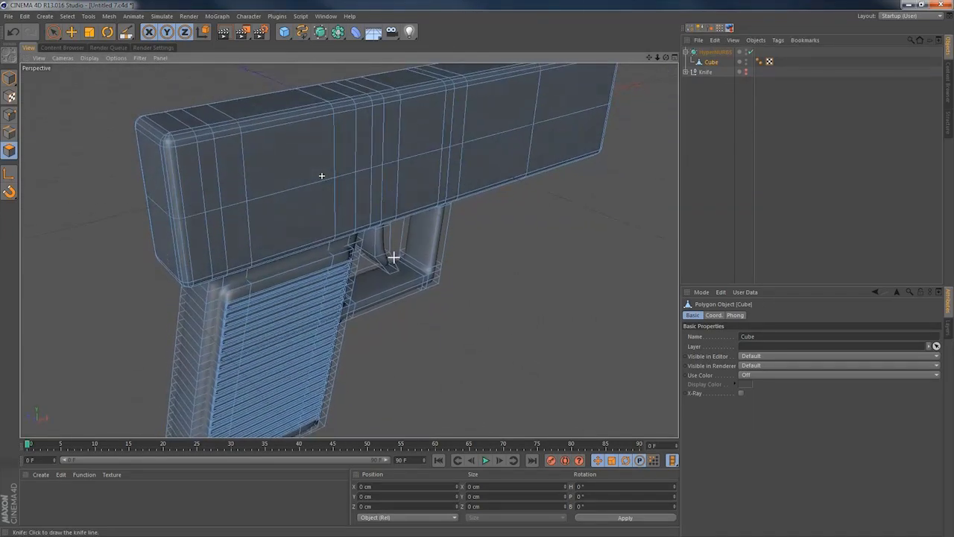
middle_click_drag(396, 155, 348, 246, "alt")
Turn off the HyperNURBS smoothing and enable Only Select Visible Elements for Live Selection, clearing the trial polygon selection.
left_click(53, 32)
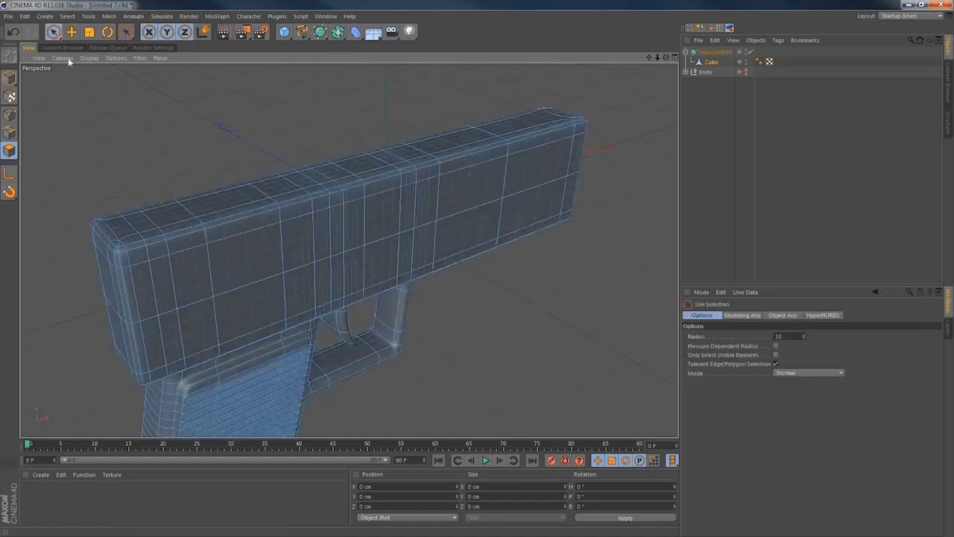
left_click_drag(604, 218, 474, 221, "alt")
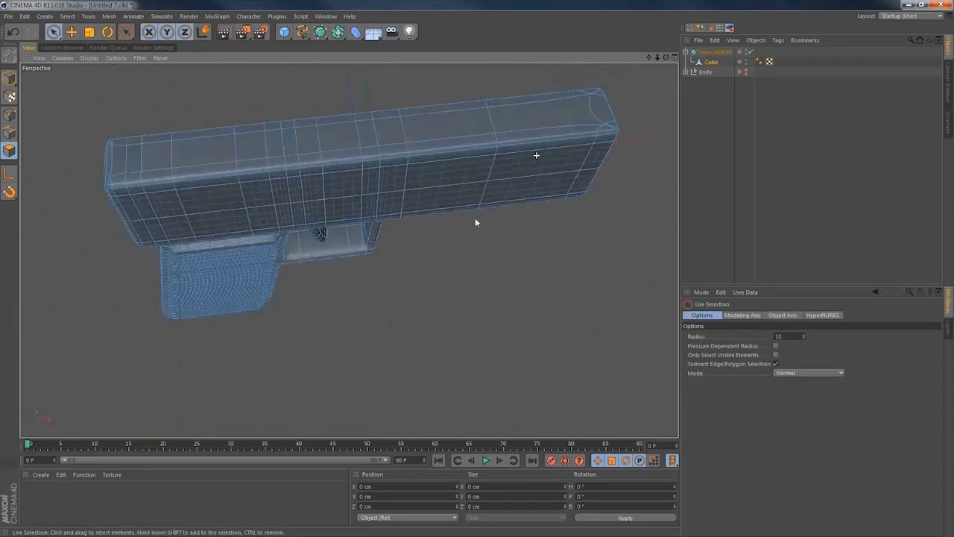
left_click(750, 52)
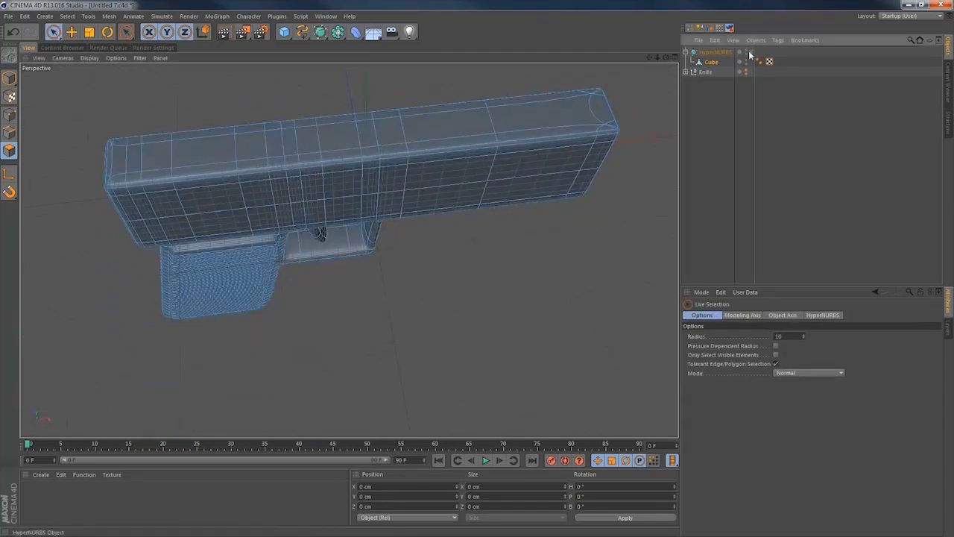
left_click(582, 112)
left_click(383, 133, "shift")
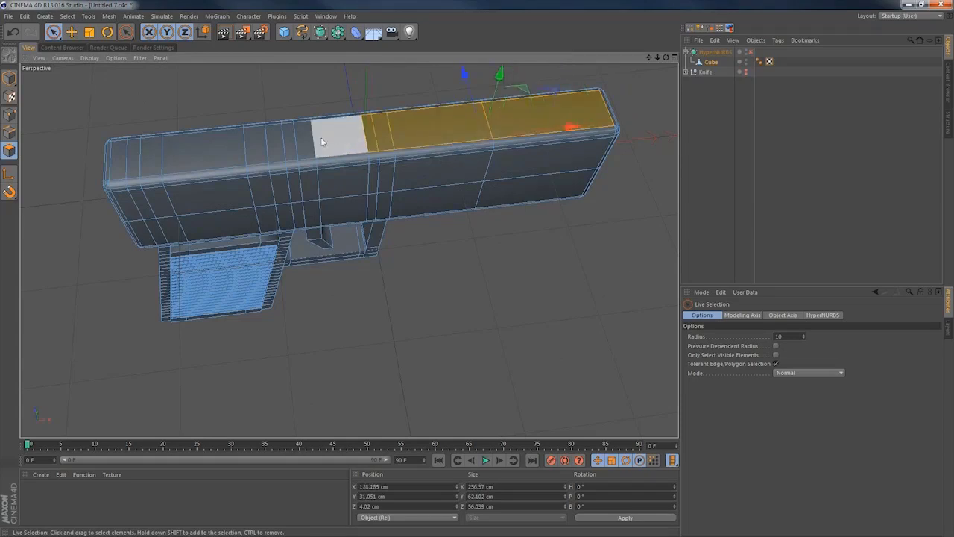
left_click(776, 355)
left_click(610, 266)
Select all the flat polygons along the top face of the pistol's body, from the muzzle to the rear end.
left_click(553, 117)
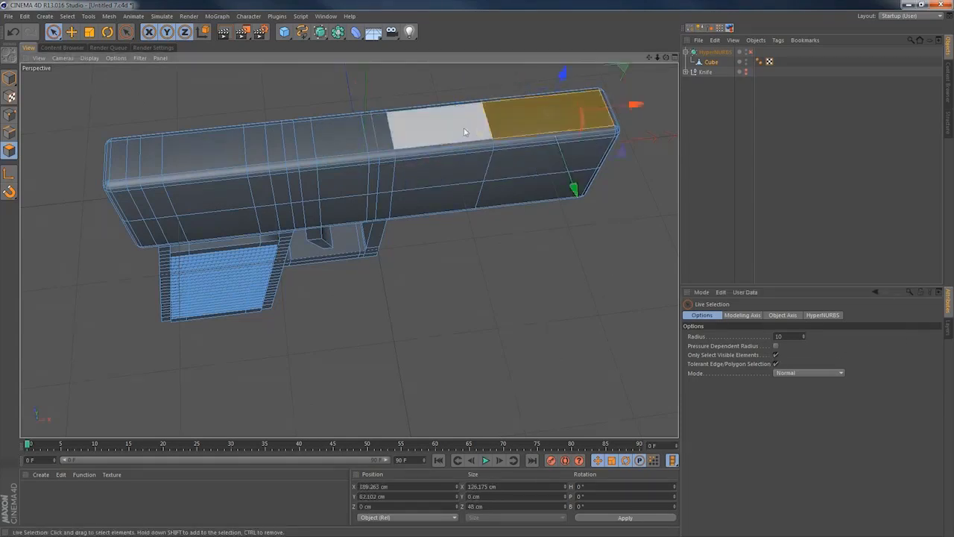
left_click(387, 134, "shift")
left_click(341, 136, "shift")
left_click(302, 140, "shift")
left_click(216, 149, "shift")
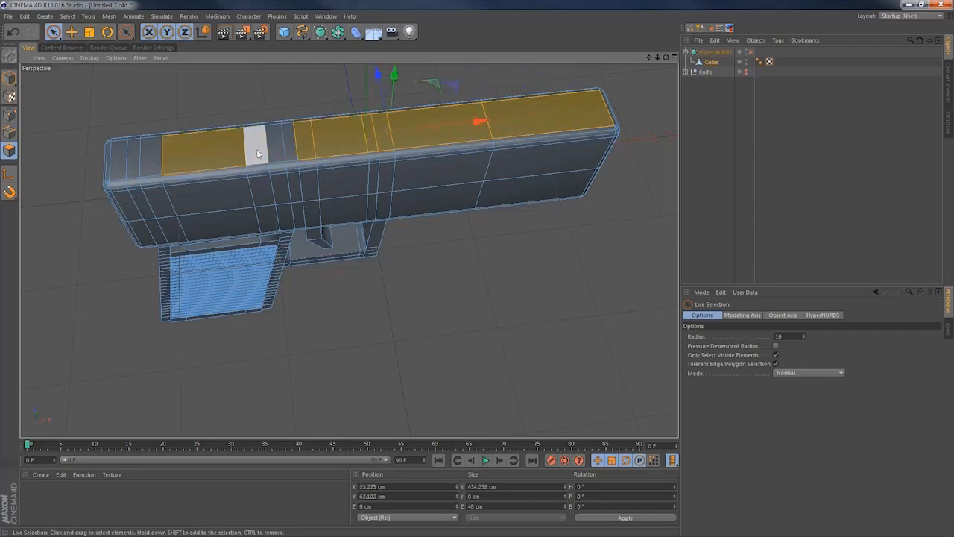
left_click(257, 154, "shift")
left_click(150, 161, "shift")
left_click(118, 159, "shift")
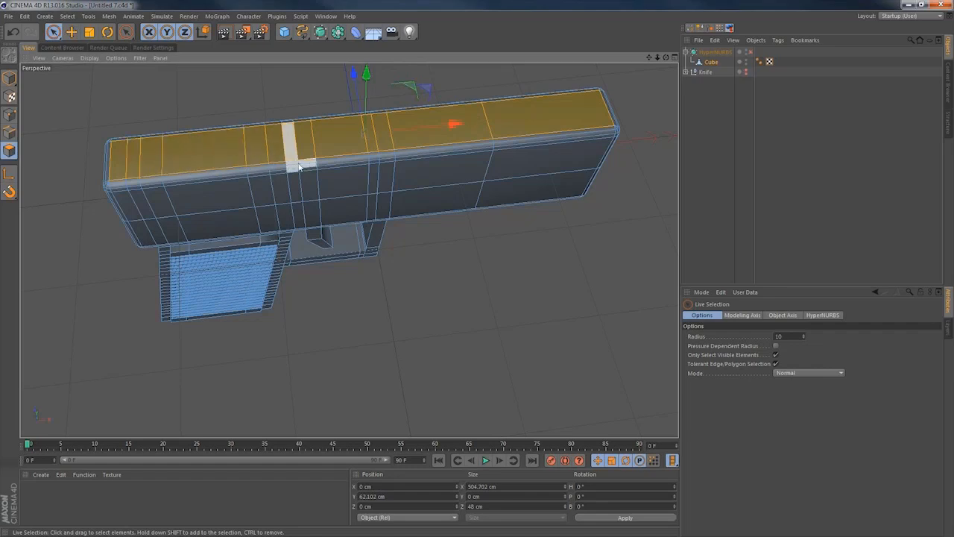
Extrude the selected top polygons upward by 6.7 cm and check the raised strip with HyperNURBS smoothing temporarily on.
left_click_drag(288, 146, 415, 158, "alt")
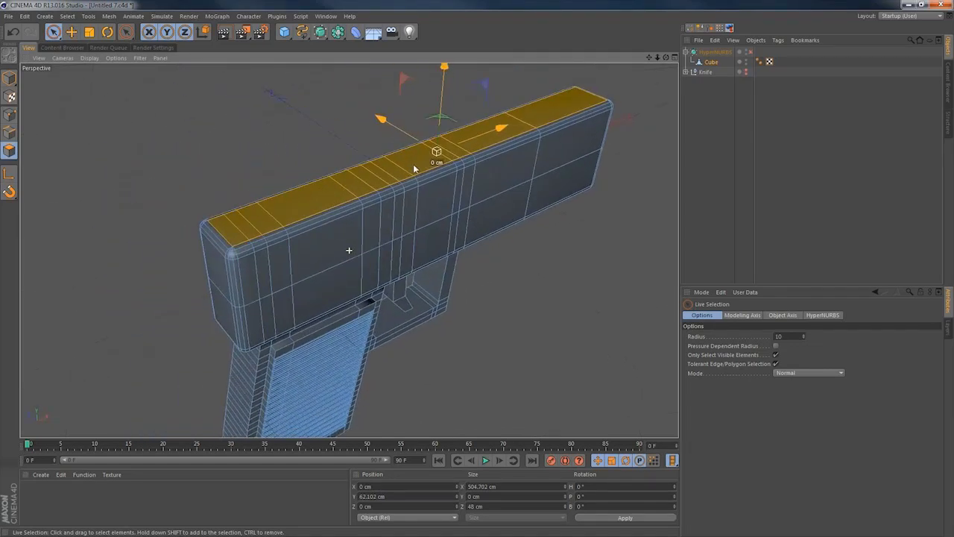
key("d")
left_click_drag(464, 199, 400, 151)
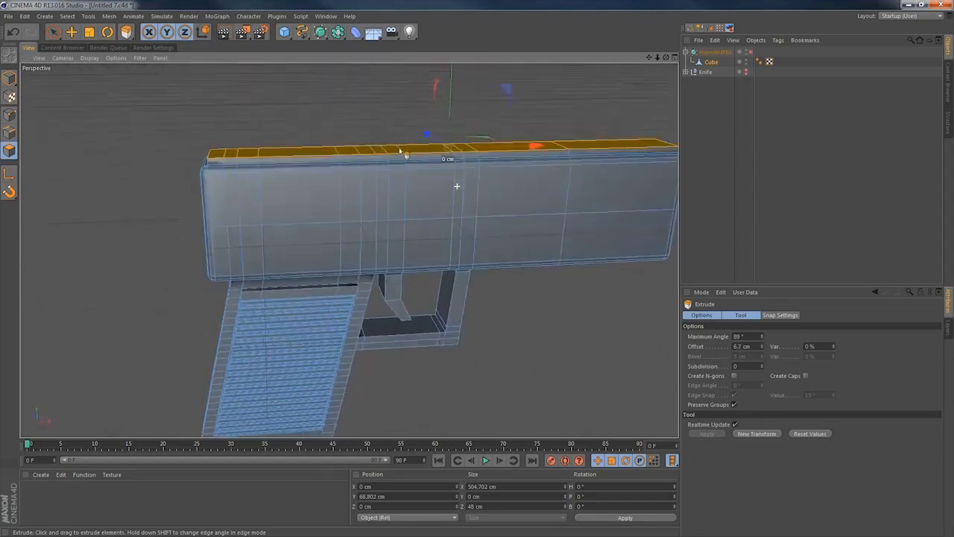
left_click(750, 52)
left_click_drag(635, 144, 655, 113, "alt")
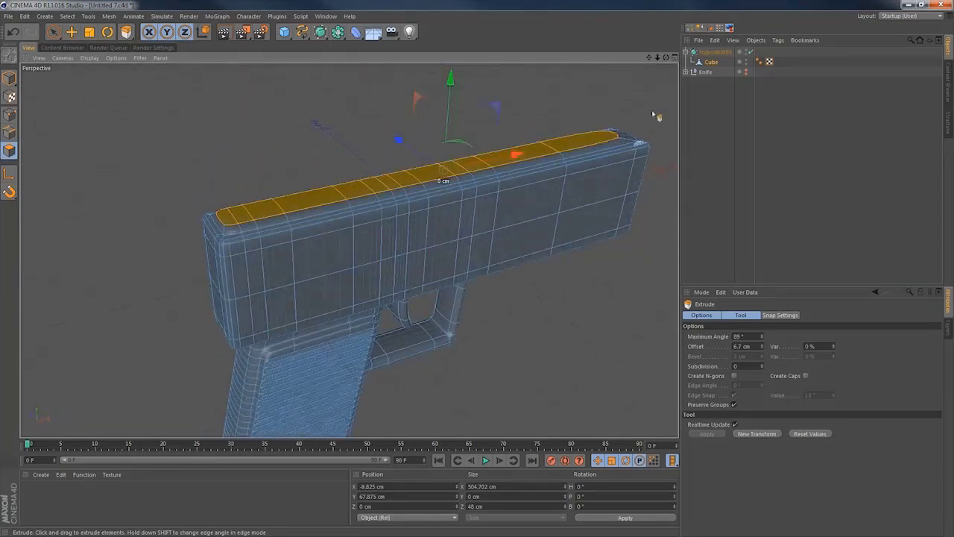
left_click(753, 53)
mouse_move(512, 196)
left_mouse_down("alt")
mouse_move(499, 168)
mouse_move(451, 172)
mouse_move(461, 161)
mouse_move(510, 194)
left_mouse_up("alt")
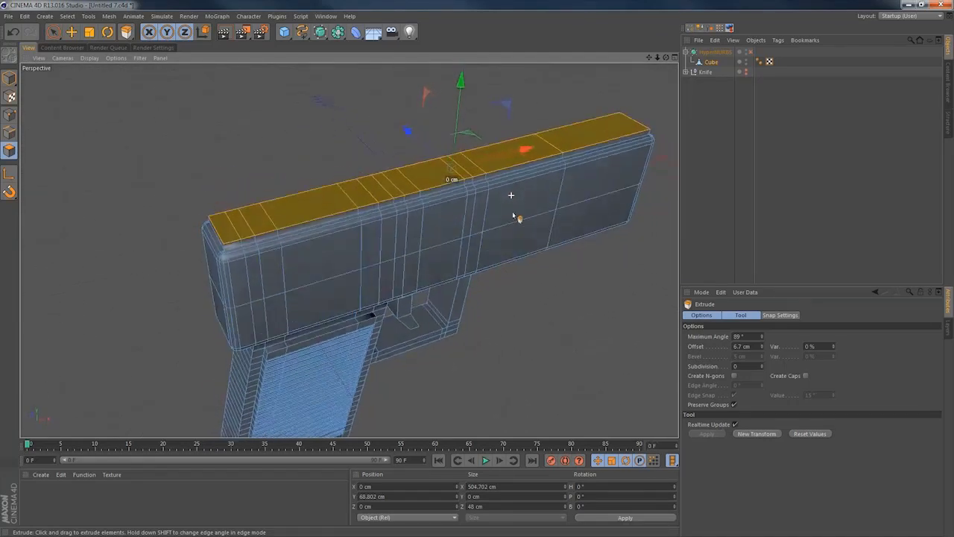
Inset the long polygon near the rear of the top strip to about 72.6 by 39 cm and extrude it upward by 5.7 cm.
left_click(283, 211)
scroll(400, 233, "up", 4)
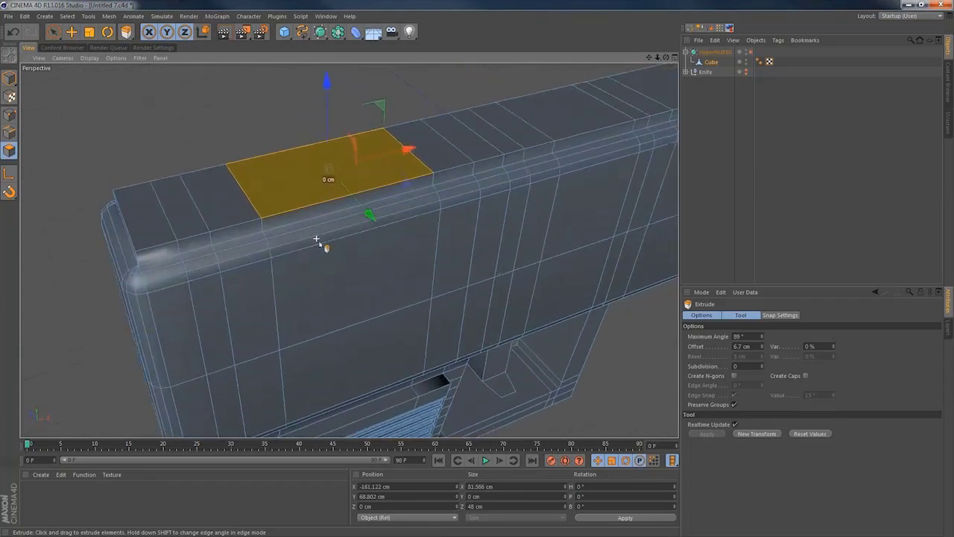
left_click_drag(319, 243, 349, 254, "alt")
key("i")
mouse_move(416, 237)
left_mouse_down("alt")
mouse_move(389, 247)
mouse_move(399, 248)
left_mouse_up("alt")
key("d")
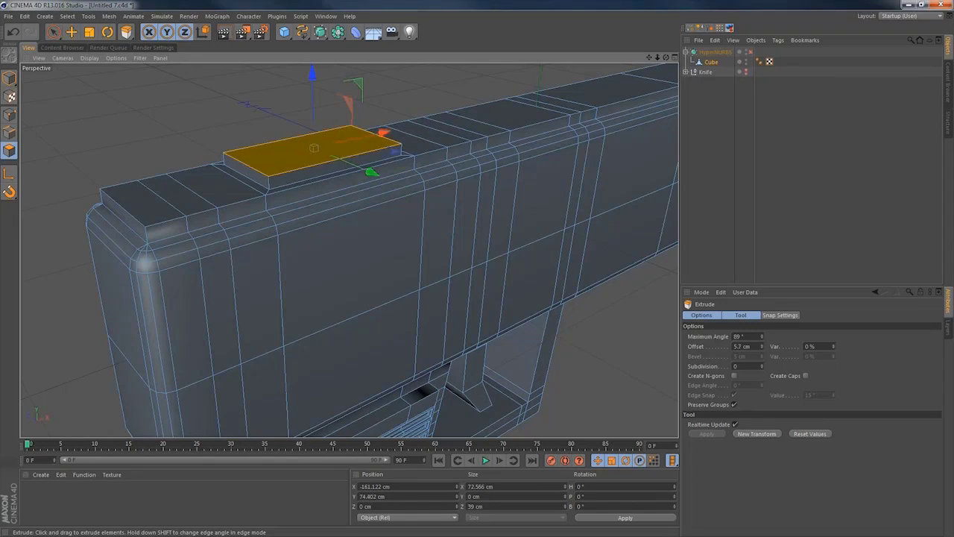
Clear the polygon selection and cut two knife loops crosswise through the rear part of the raised block on top.
left_click_drag(394, 272, 692, 76, "alt")
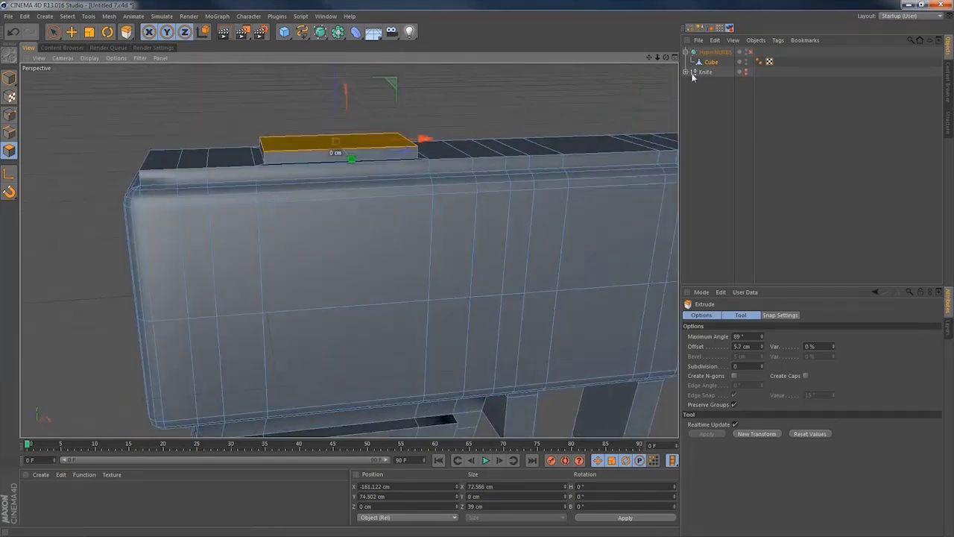
left_click(750, 51)
left_click(750, 51)
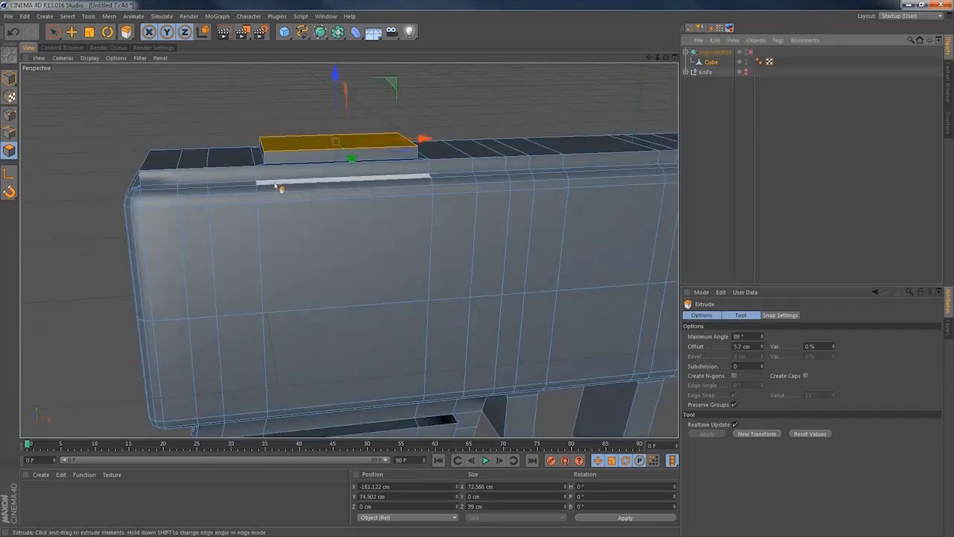
key("ctrl+shift+a")
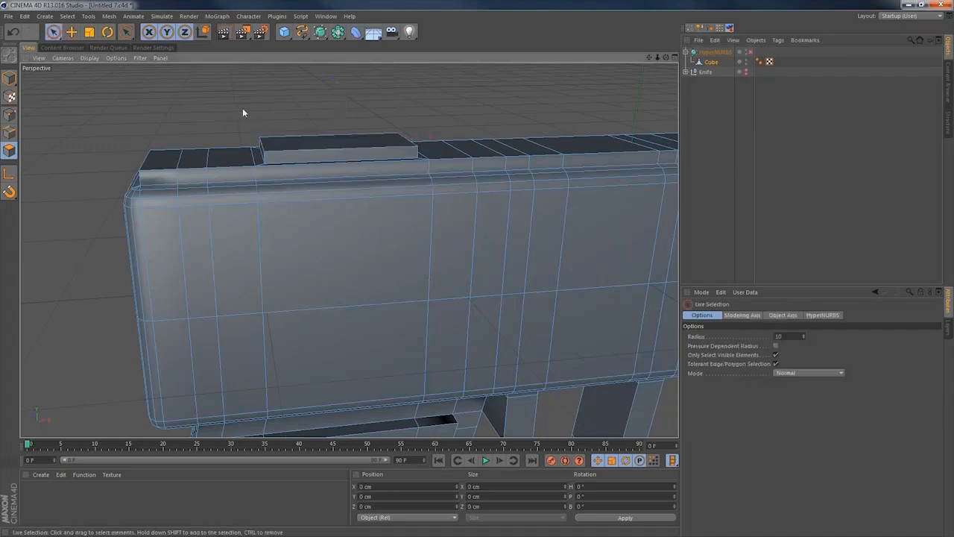
key("k")
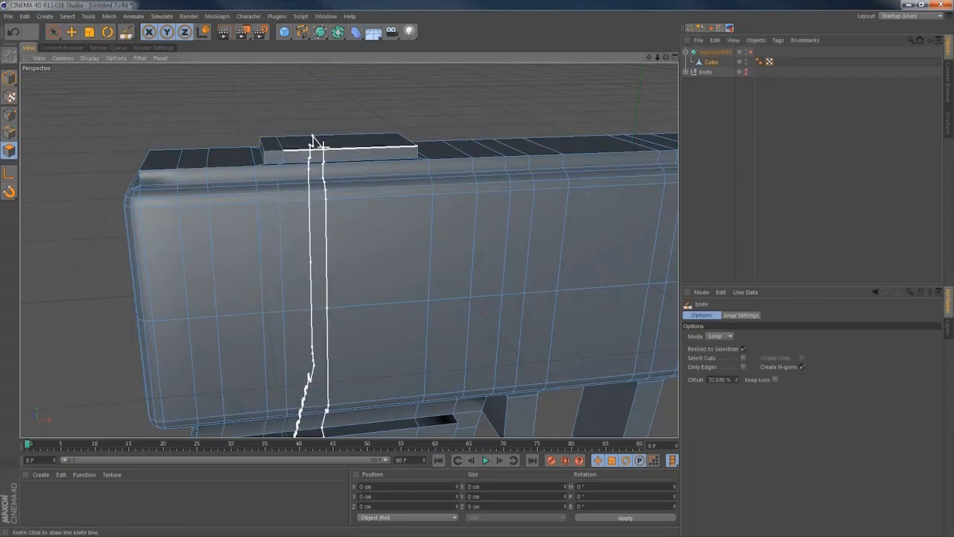
left_click(323, 146)
key("space")
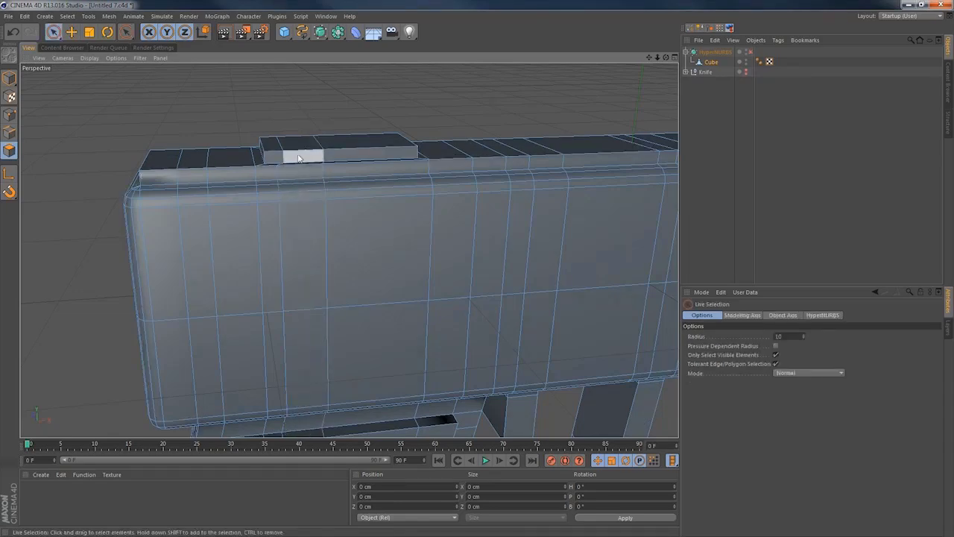
Cut two knife loops around the pistol's body close together near the muzzle end.
left_click_drag(299, 158, 441, 189, "alt")
left_click_drag(492, 173, 398, 166, "alt")
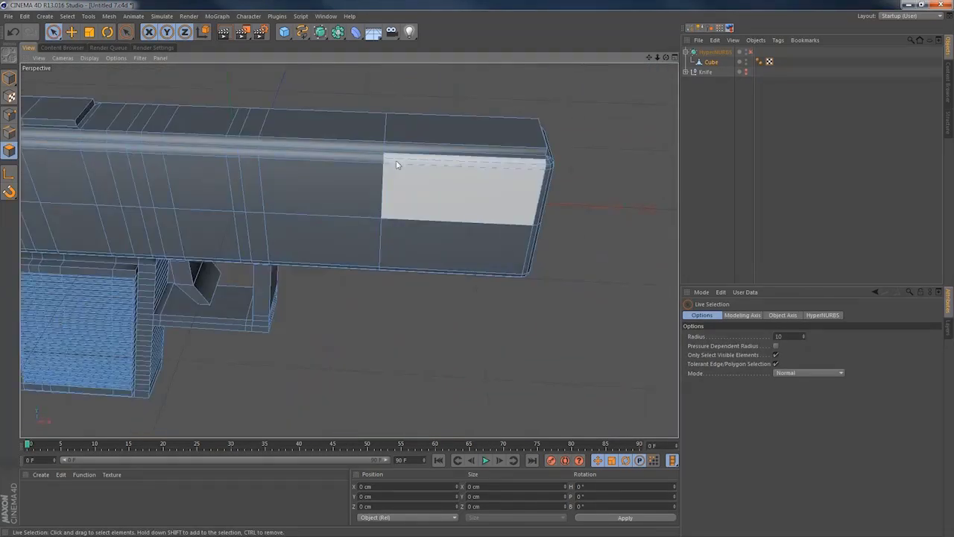
key("k")
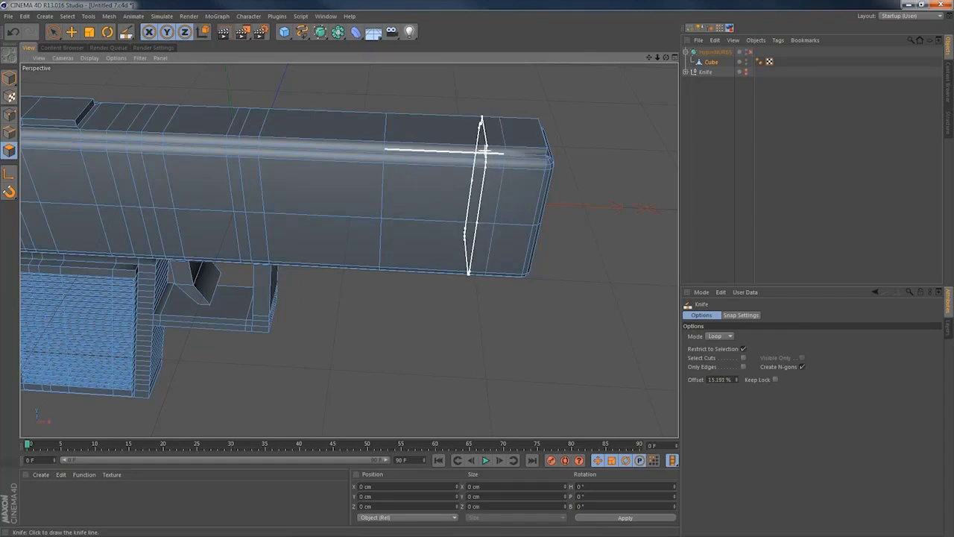
left_click(475, 150)
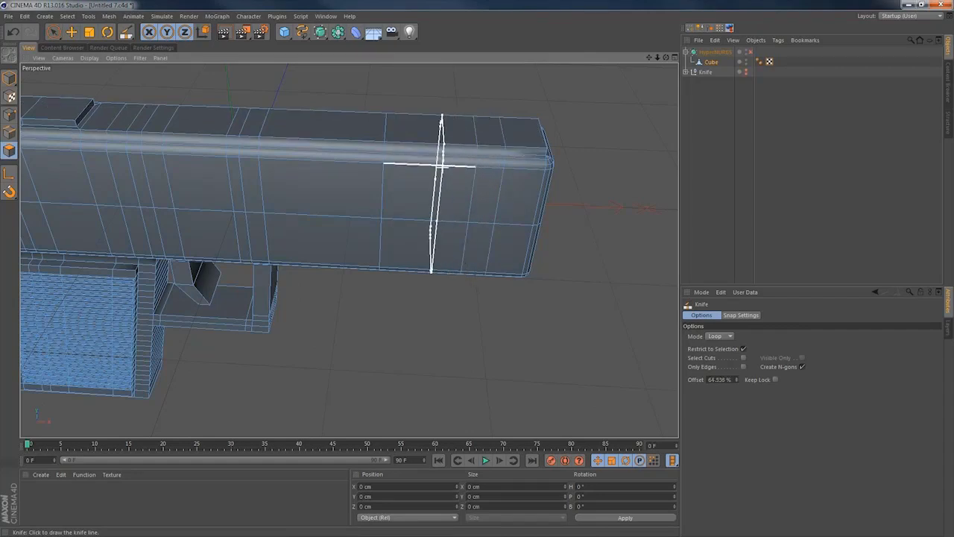
Select the lengthwise polygon loop running over the top strip, rear face, grip and underside with Loop Selection.
left_click_drag(441, 165, 485, 211, "alt")
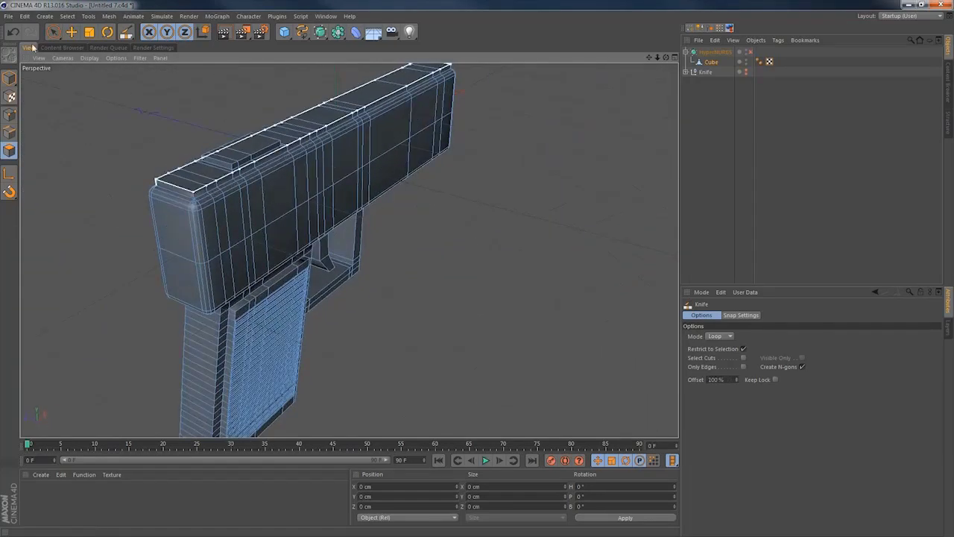
left_click(67, 17)
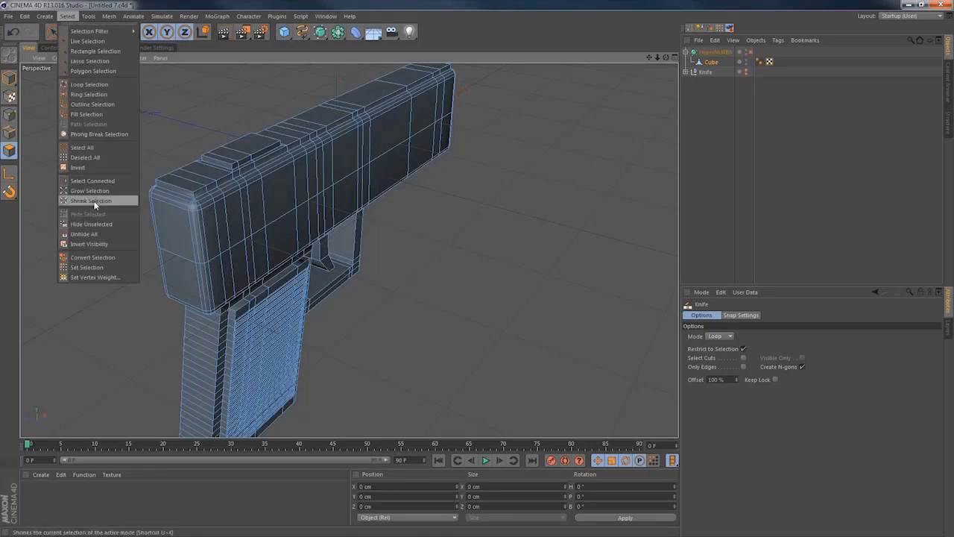
left_click(87, 85)
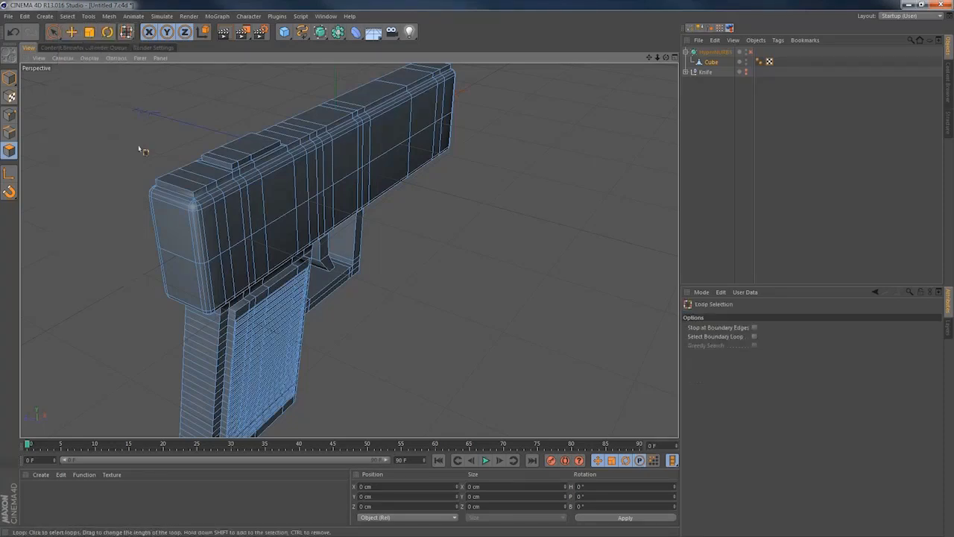
left_click(179, 194)
Remove the muzzle-end polygons, including both barrel recesses, from the loop selection with Rectangle Selection in the front view.
left_click_drag(410, 145, 300, 93, "alt")
middle_click(411, 144)
middle_click(493, 337)
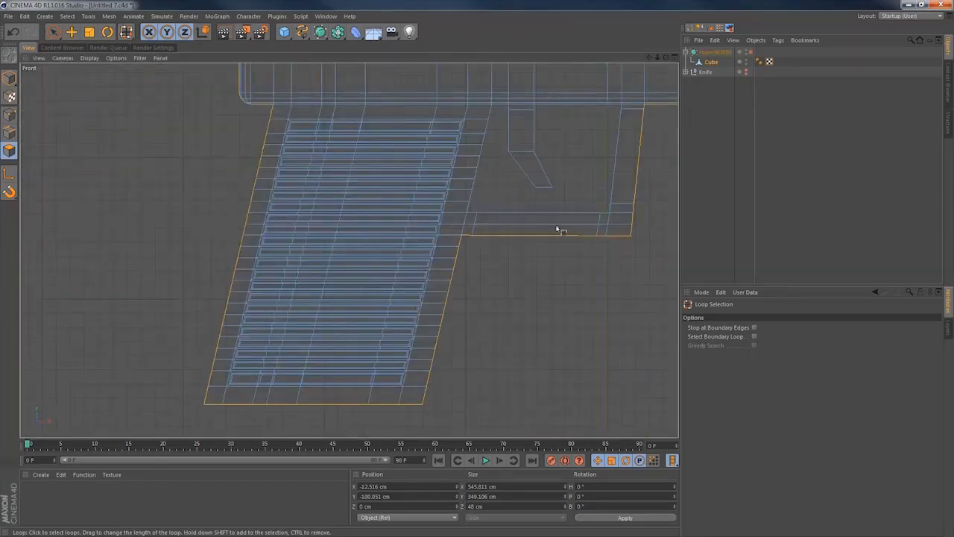
middle_click_drag(559, 183, 62, 396, "alt")
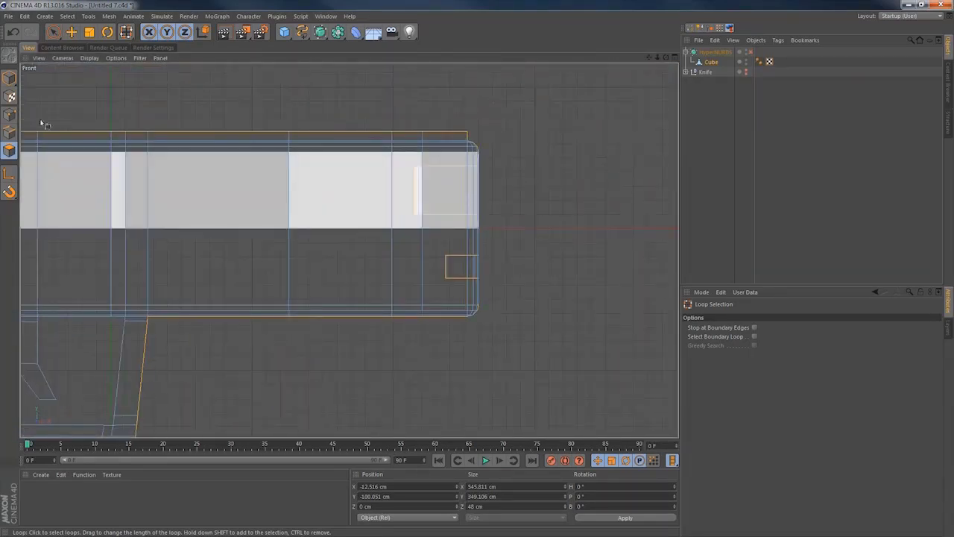
left_click_drag(52, 32, 64, 70)
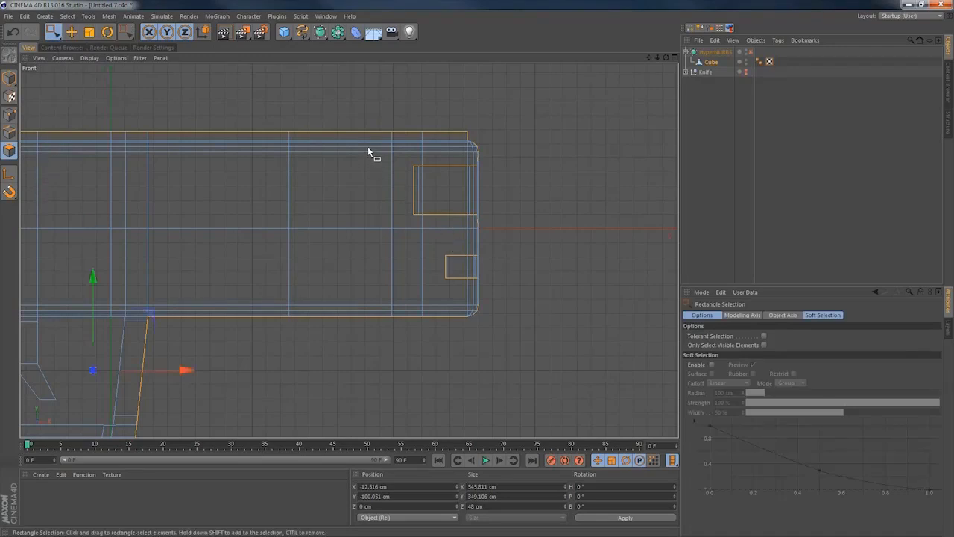
left_click_drag(371, 152, 563, 299)
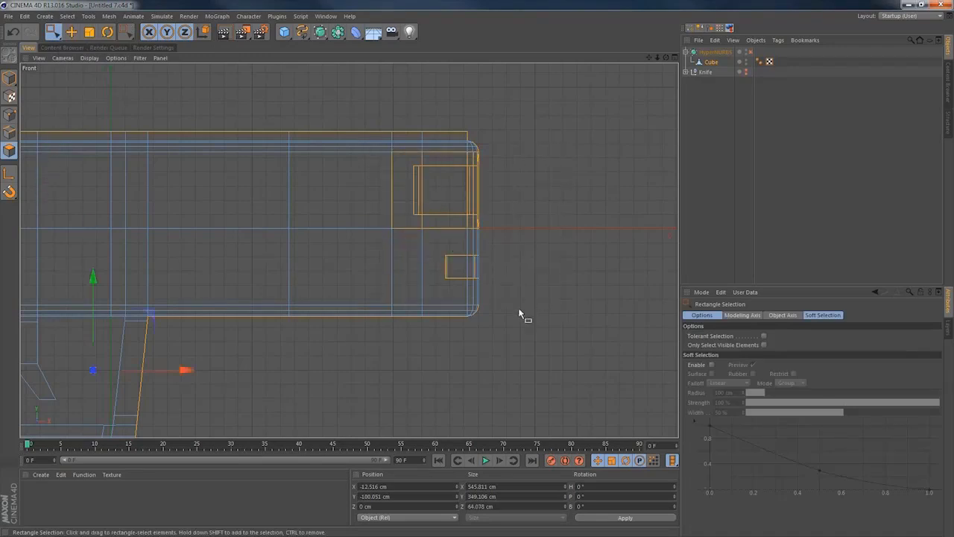
key("ctrl+z")
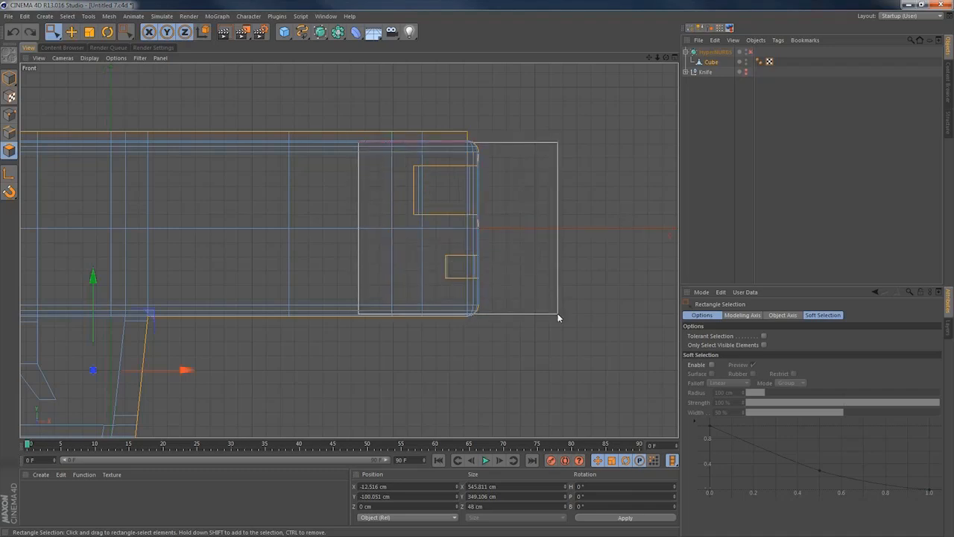
middle_click(468, 243)
middle_click(263, 98)
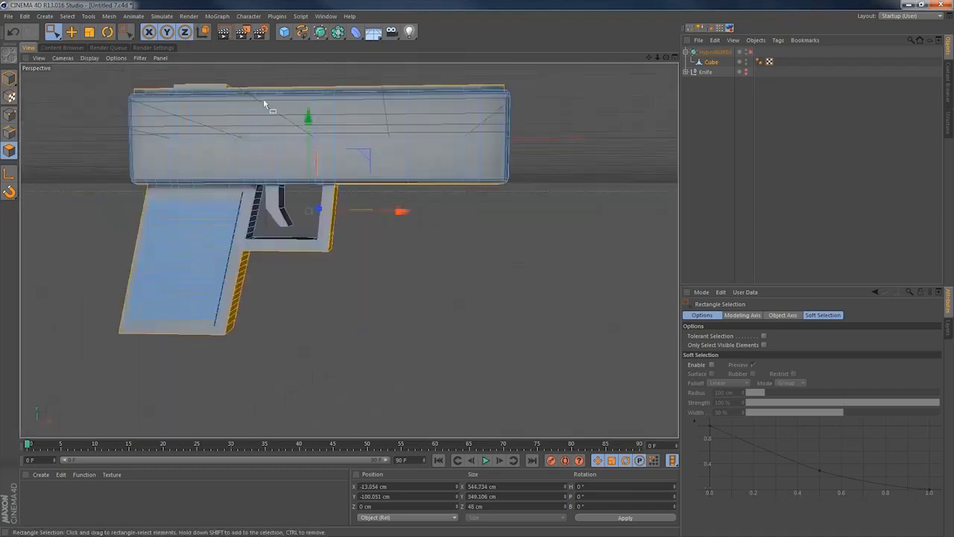
Deselect the remaining front-end polygons of the top strip above the muzzle with Live Selection.
left_click_drag(488, 116, 298, 224, "alt")
left_click_drag(52, 34, 71, 40)
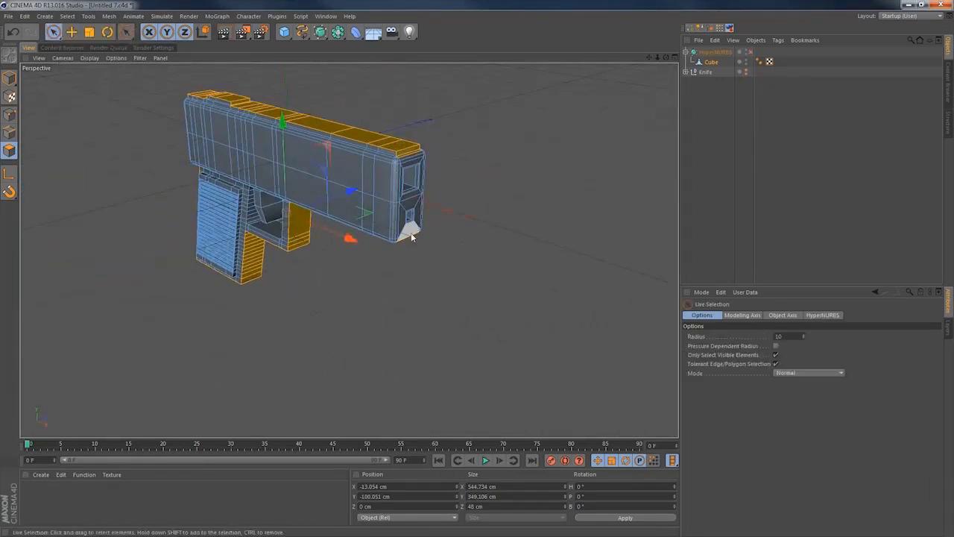
scroll(410, 194, "up", 10)
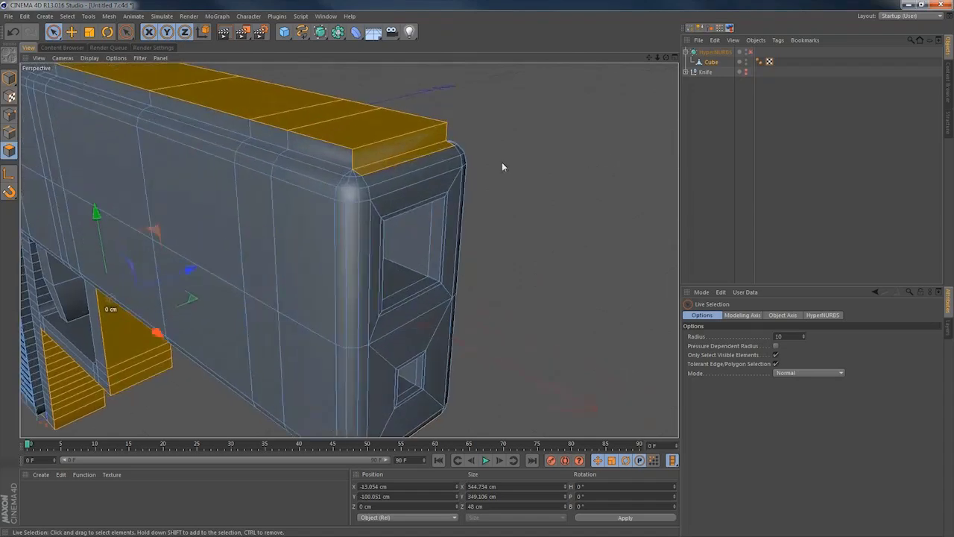
left_click(412, 147, "ctrl")
middle_click_drag(408, 275, 405, 116, "alt")
left_click_drag(390, 277, 378, 299, "alt")
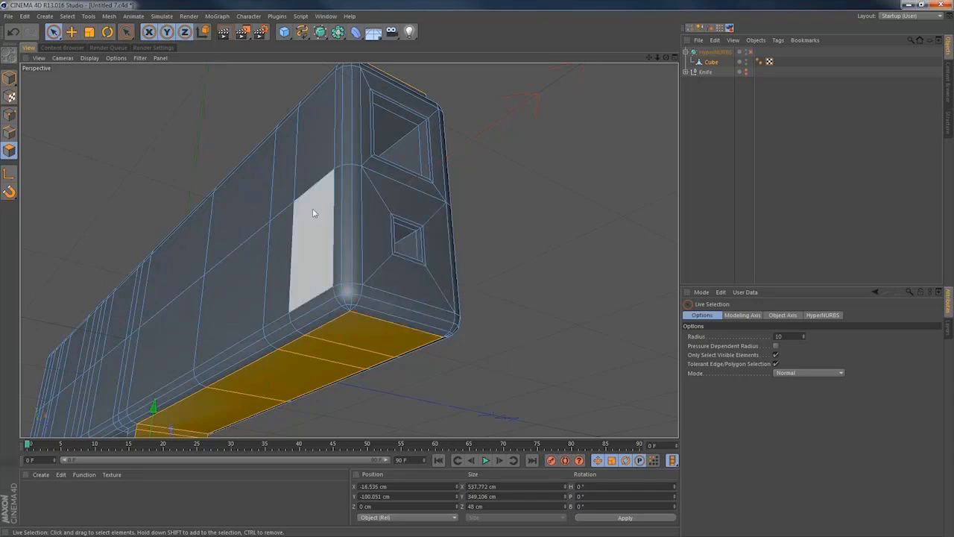
Store the remaining polygon loop in a Polygon Selection tag and reselect the Cube object.
left_click_drag(314, 209, 447, 305, "alt")
middle_click_drag(349, 209, 387, 293, "alt")
right_click_drag(386, 293, 251, 330, "alt")
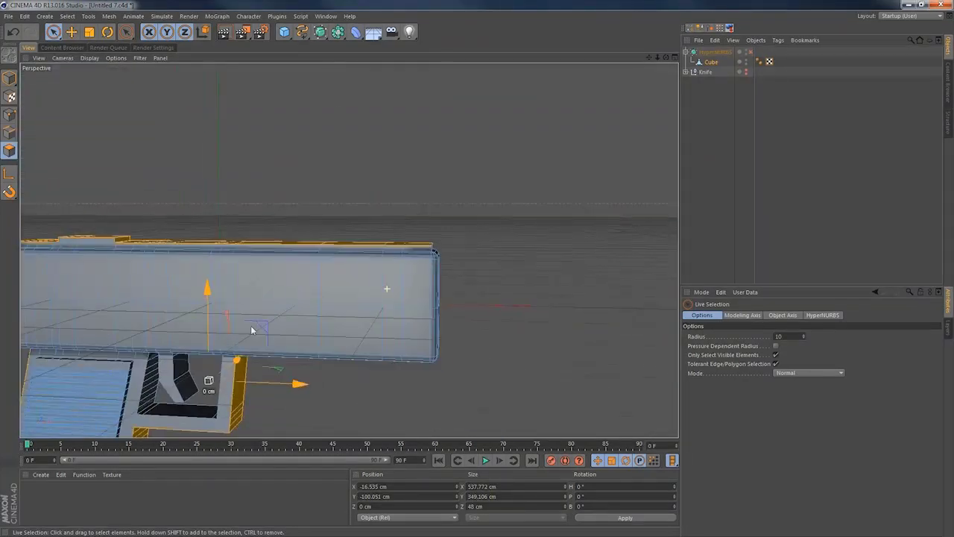
middle_click_drag(261, 306, 391, 332, "alt")
left_click_drag(253, 322, 355, 342, "alt")
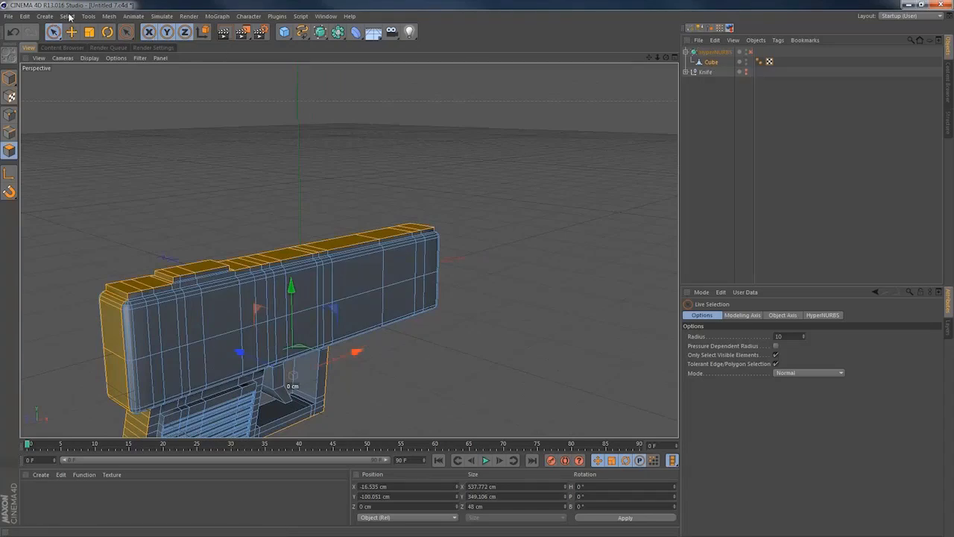
left_click(67, 16)
left_click(86, 267)
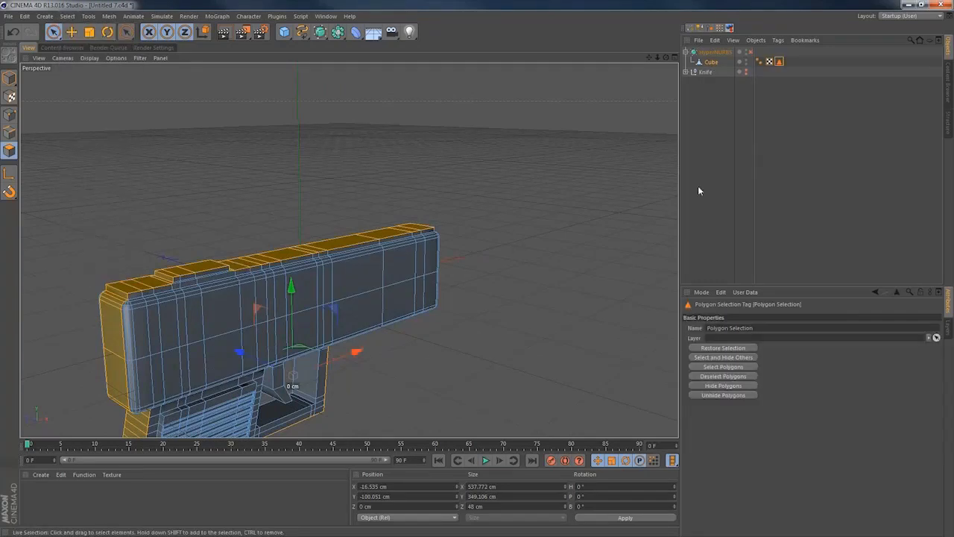
left_click(729, 160)
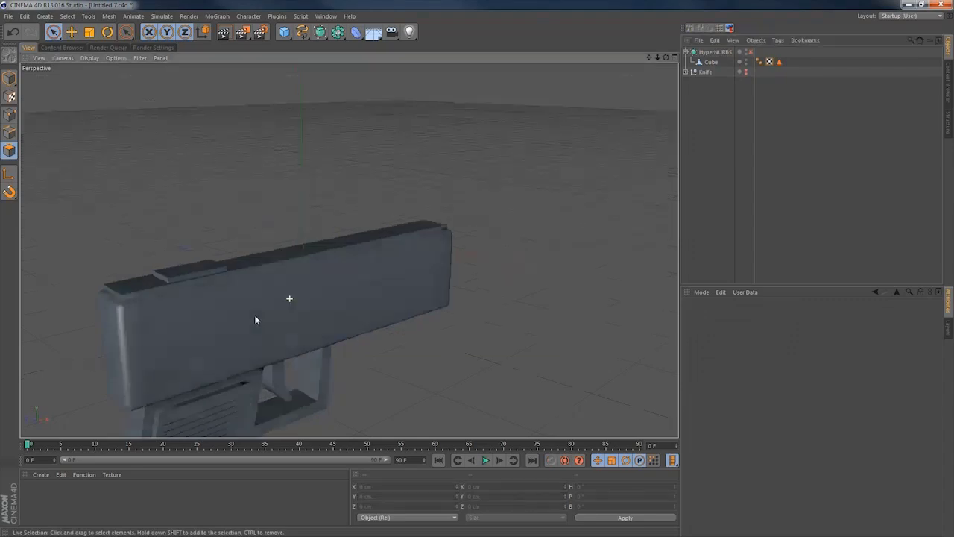
left_click_drag(256, 319, 233, 306, "alt")
left_click(712, 62)
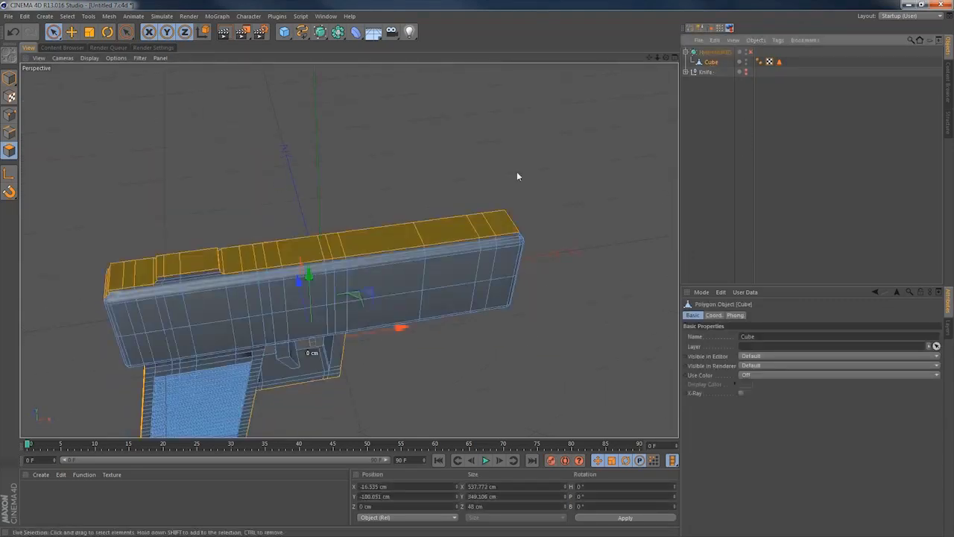
Cut a lengthwise knife loop at 50% offset down the middle of the selected polygons.
left_click_drag(289, 288, 411, 246, "alt")
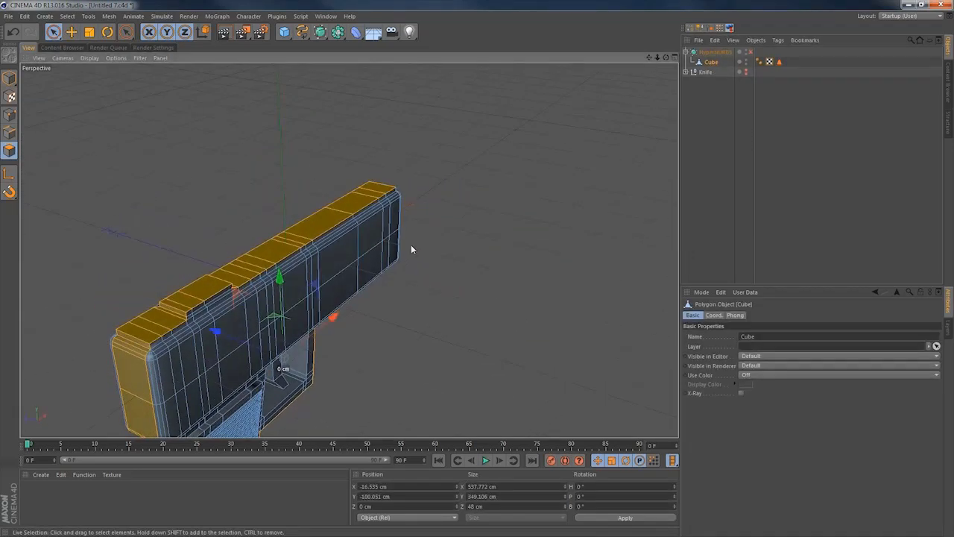
key("k")
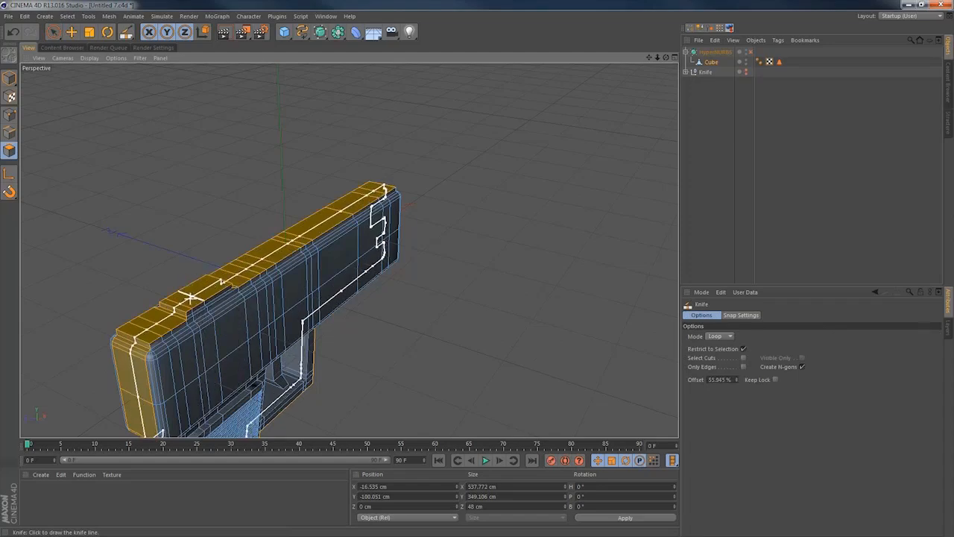
left_click(728, 380)
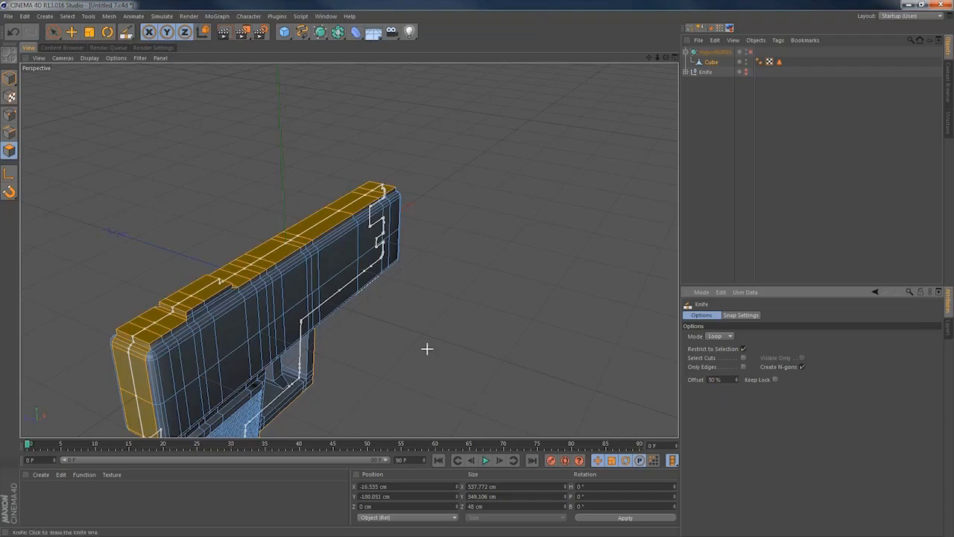
left_click_drag(273, 303, 315, 207, "alt")
right_click_drag(277, 216, 410, 197, "alt")
middle_click_drag(289, 196, 363, 256, "alt")
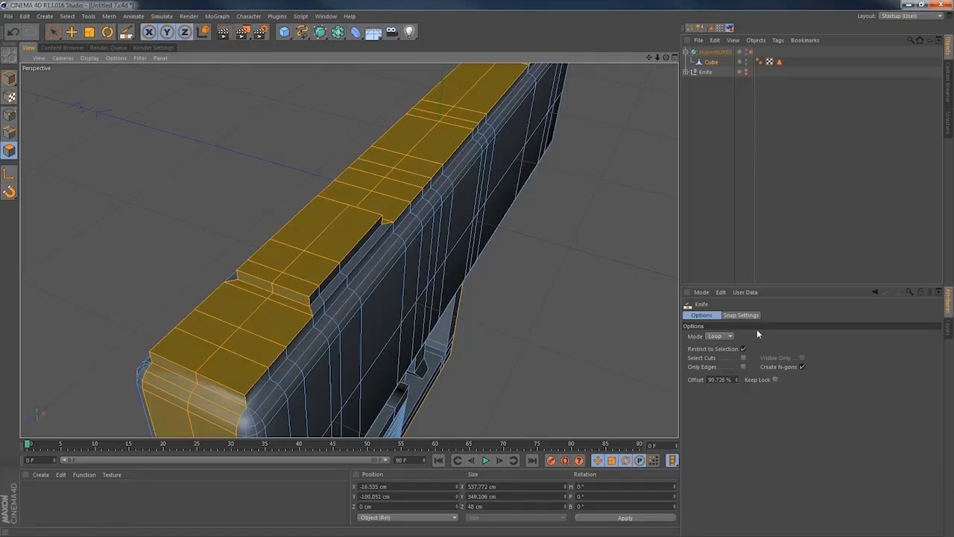
Make two Plane-mode knife cuts in the X-Y plane with 8 cm spacing and 0 cm offset along the selected polygons.
left_click(721, 337)
left_click(720, 367)
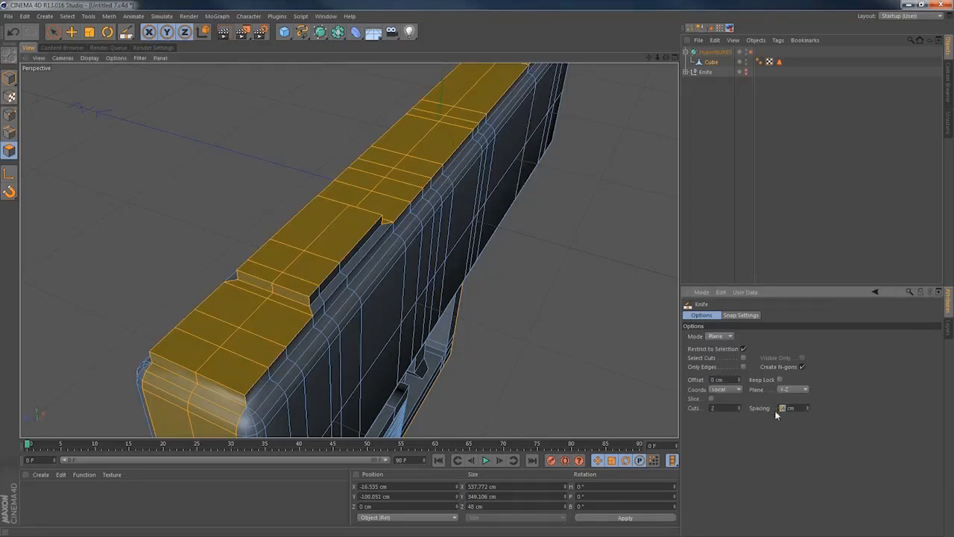
left_click(789, 390)
left_click(787, 412)
key("F2")
right_click_drag(202, 260, 450, 254, "alt")
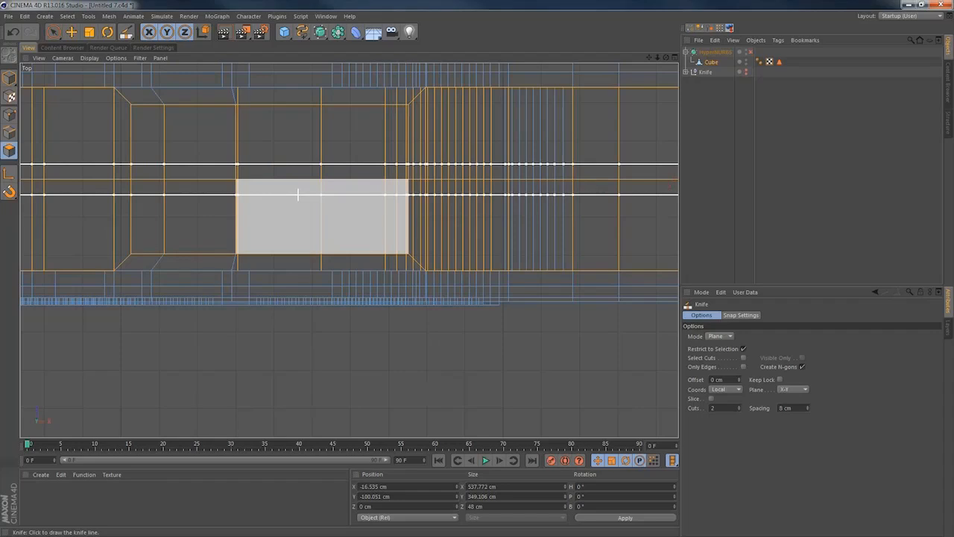
left_click(299, 194)
middle_click(298, 194)
Replace the selection with the two polygons on either side of the centre strip, near the rear of the raised block.
left_click_drag(163, 193, 218, 152, "alt")
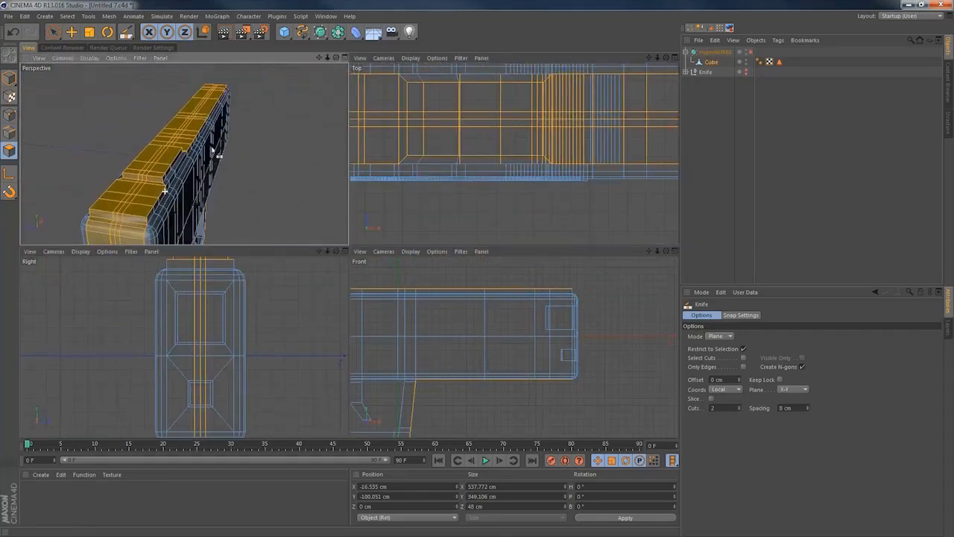
right_click_drag(218, 152, 287, 190, "alt")
middle_click(287, 190)
key("space")
left_click_drag(362, 300, 345, 270, "alt")
left_click(345, 274)
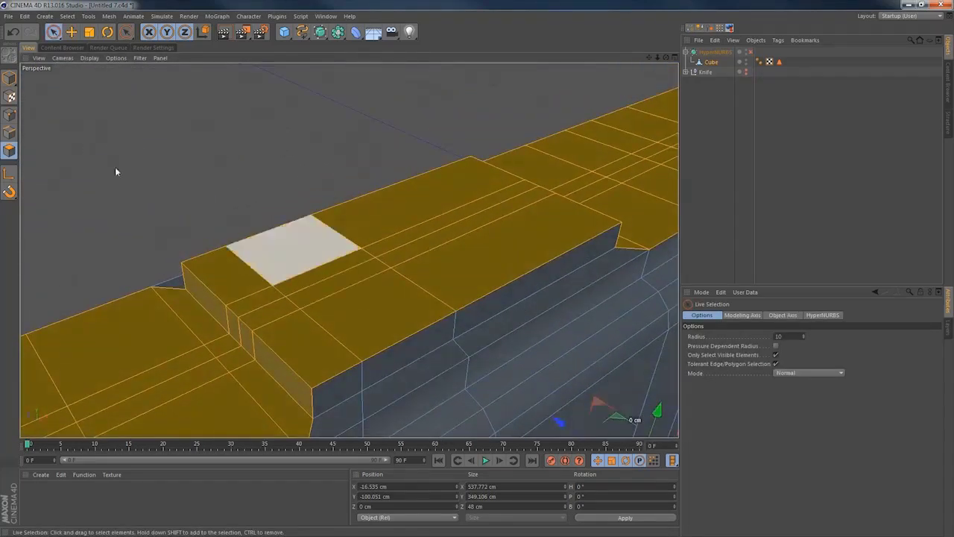
left_click(114, 172)
left_click(331, 277)
left_click(363, 316)
left_click(363, 317)
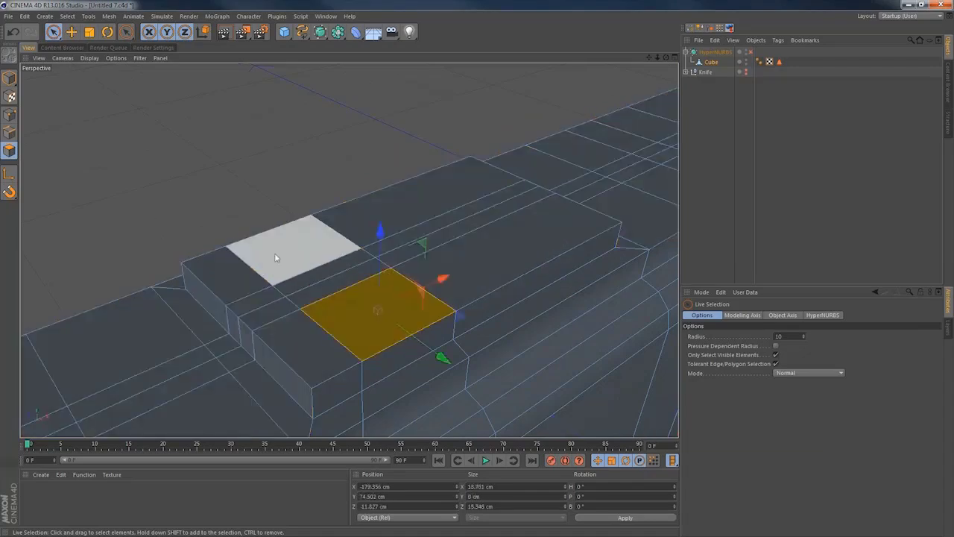
left_click(272, 256)
Extrude the two selected polygons on the raised block upward by 5.7 cm.
left_click_drag(422, 311, 403, 302, "alt")
key("d")
left_click_drag(418, 337, 467, 334)
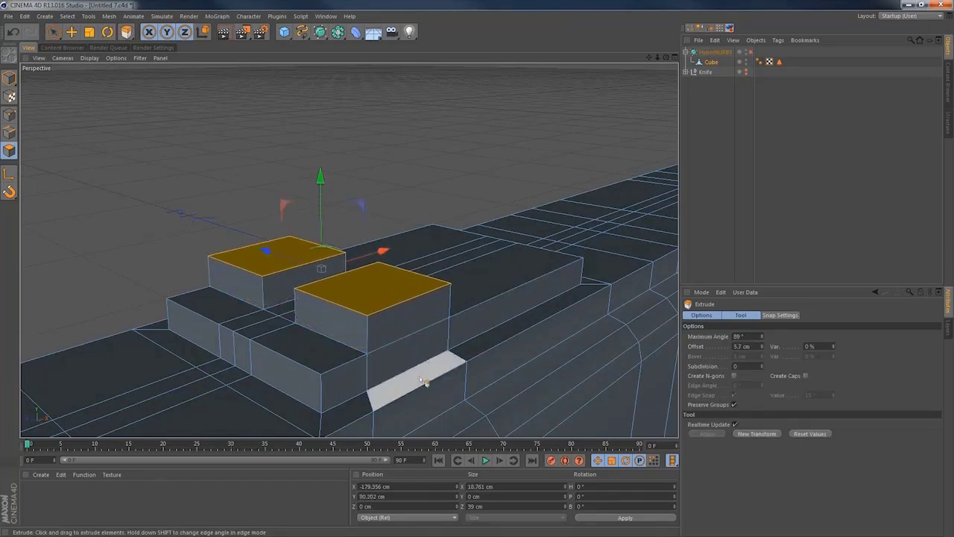
Rotate the two extruded polygons on the rear sight so their tops slope down toward the front of the pistol.
left_click_drag(422, 382, 331, 323, "alt")
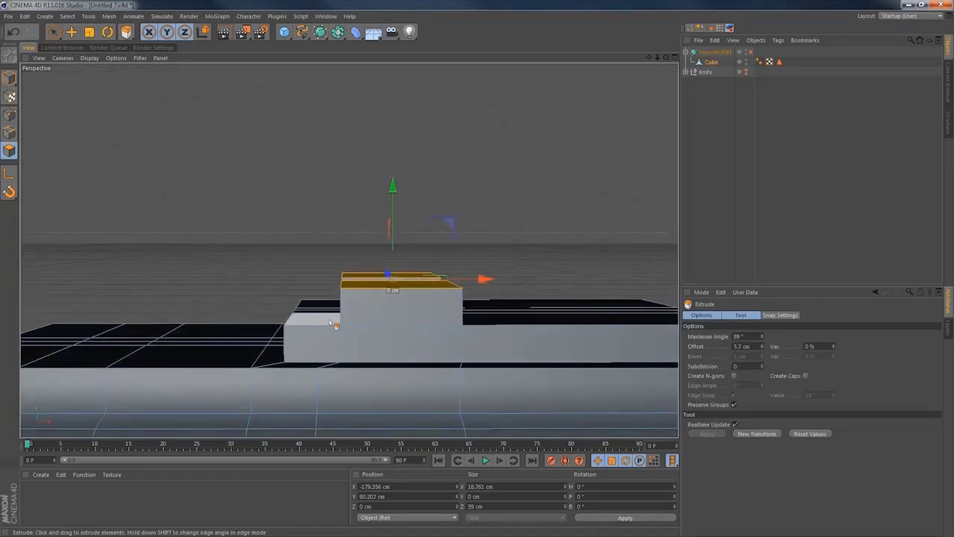
key("r")
left_click_drag(408, 324, 418, 358)
mouse_move(316, 215)
left_mouse_down()
mouse_move(324, 202)
mouse_move(334, 210)
left_mouse_up()
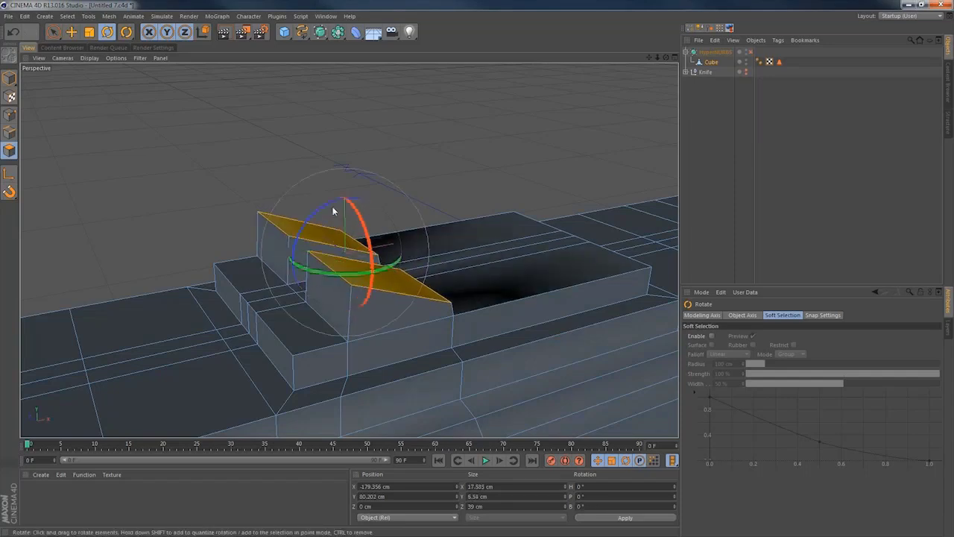
Clear the polygon selection and cut a knife loop close to the rear edge of the sloped rear sight blocks.
left_click_drag(411, 335, 346, 242, "alt")
key("k")
key("space")
left_click(345, 202)
key("k")
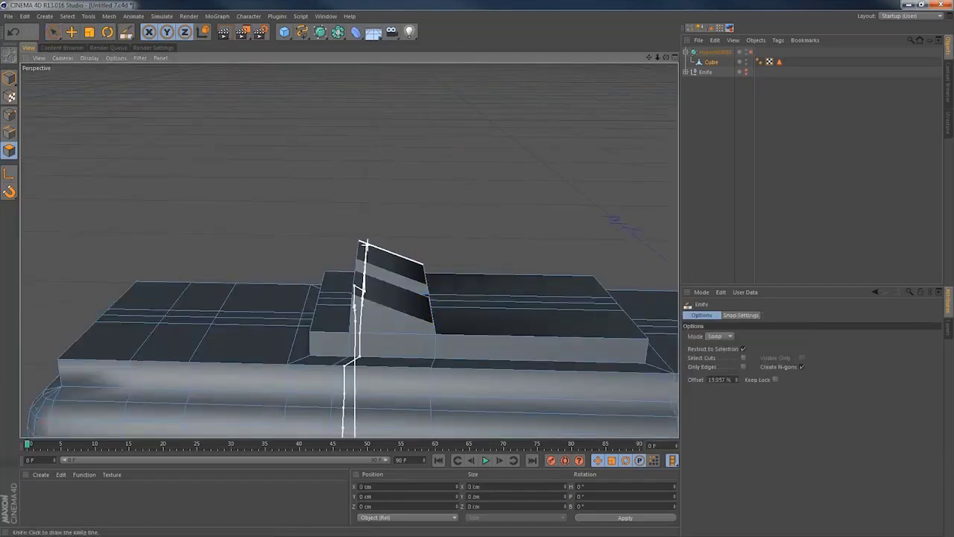
left_click(364, 256)
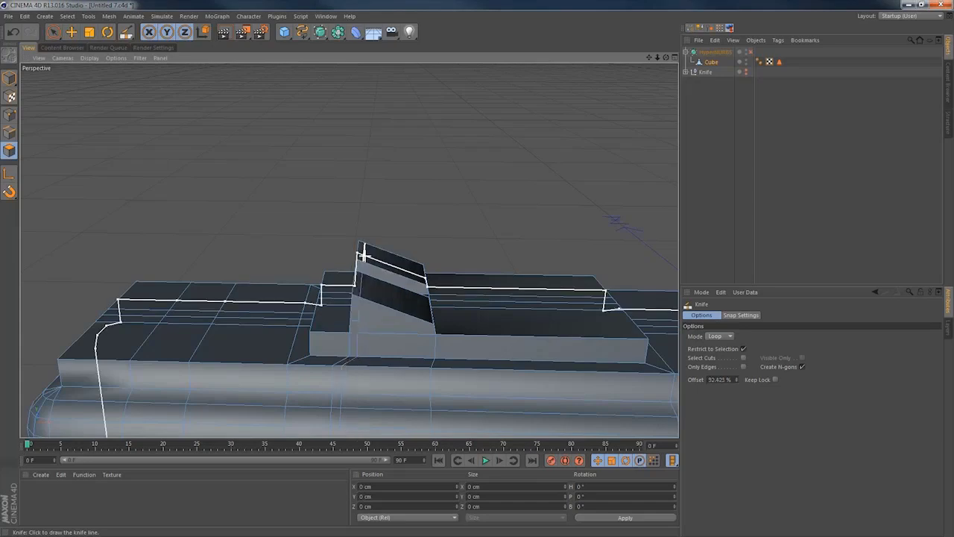
left_click_drag(407, 347, 415, 311, "alt")
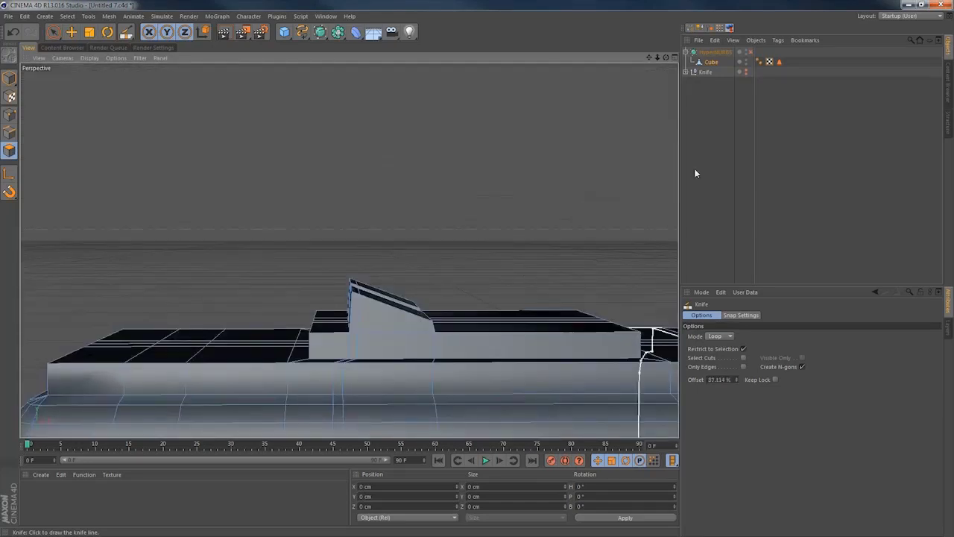
Preview the HyperNURBS smoothing, add another knife loop just behind the rear sight blocks, and turn smoothing back on.
left_click(751, 52)
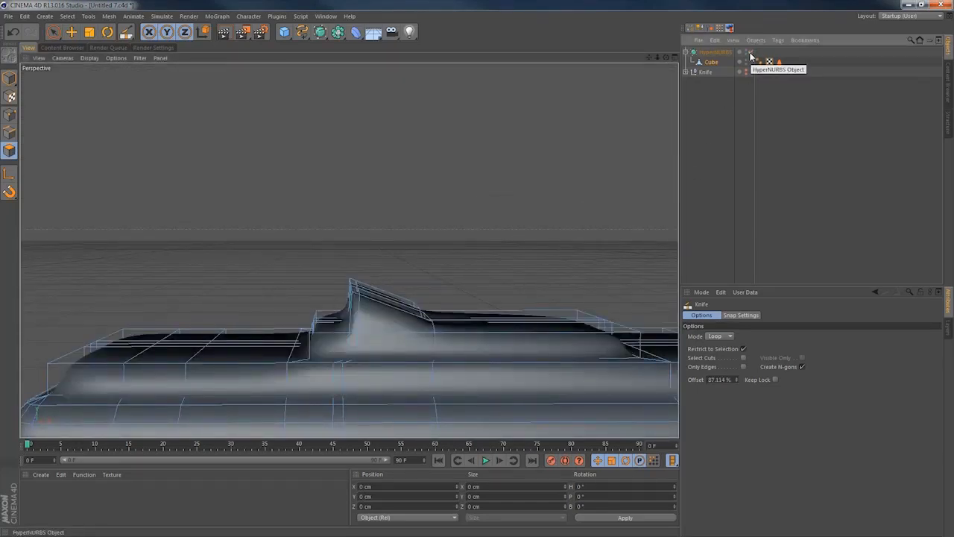
left_click(751, 52)
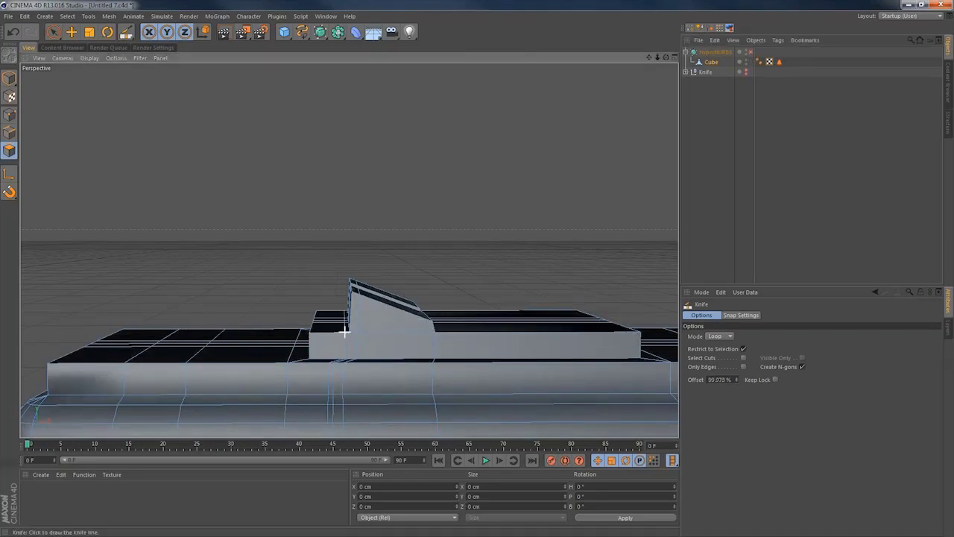
left_click(751, 53)
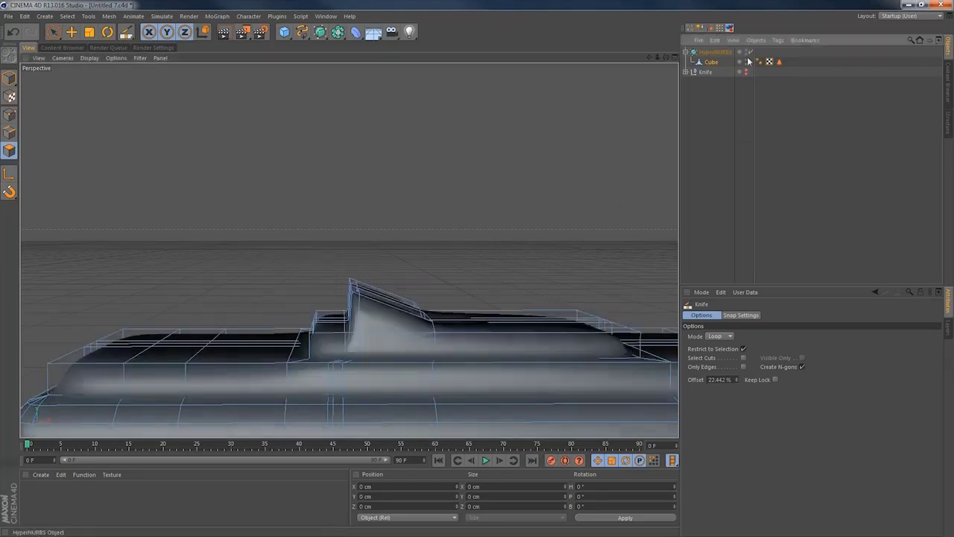
Turn HyperNURBS smoothing off and select the narrow centre-strip polygons on top of the body near its front end.
mouse_move(411, 366)
left_mouse_down("alt")
mouse_move(499, 384)
mouse_move(401, 383)
left_mouse_up("alt")
right_click_drag(405, 373, 360, 383, "alt")
middle_click_drag(393, 325, 396, 203, "alt")
right_click_drag(424, 296, 326, 336, "alt")
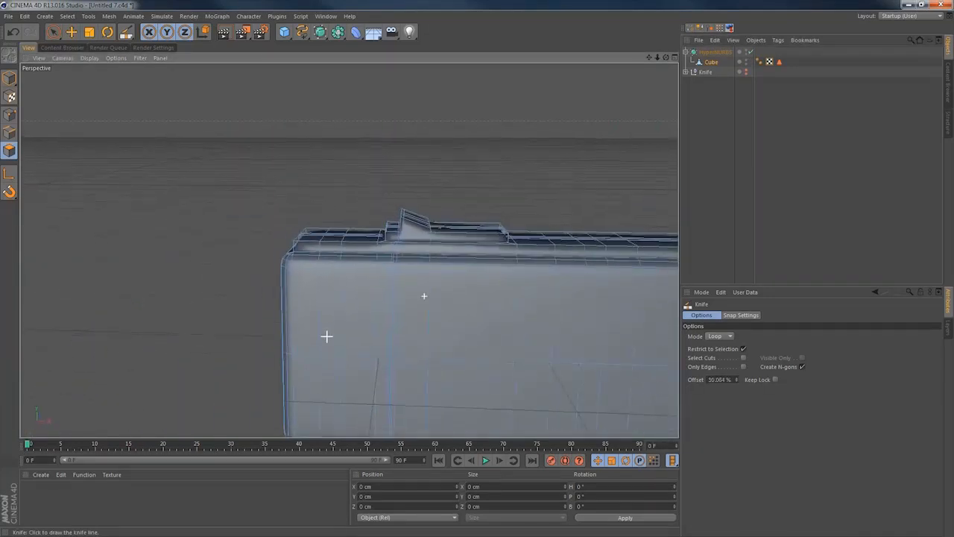
mouse_move(414, 328)
middle_mouse_down("alt")
mouse_move(418, 177)
mouse_move(394, 289)
middle_mouse_up("alt")
left_click_drag(395, 289, 434, 294, "alt")
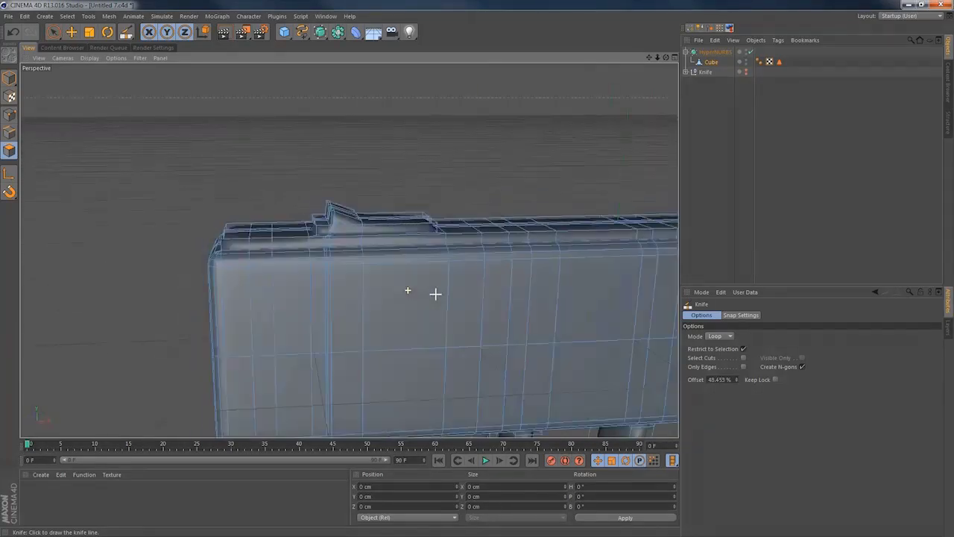
middle_click_drag(547, 261, 114, 263, "alt")
middle_click_drag(502, 223, 349, 251, "alt")
mouse_move(350, 251)
right_mouse_down("alt")
mouse_move(371, 279)
mouse_move(358, 267)
mouse_move(407, 281)
mouse_move(518, 273)
right_mouse_up("alt")
key("space")
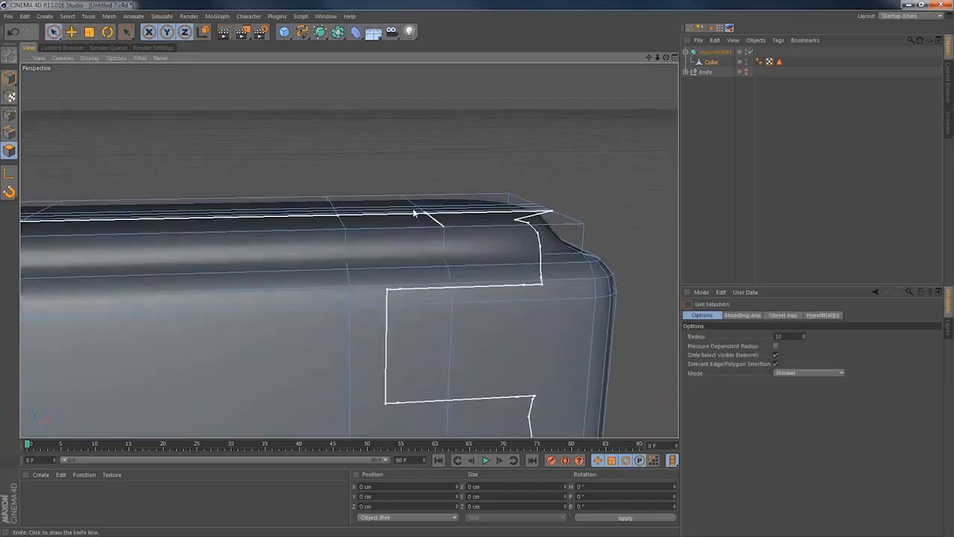
left_click_drag(353, 229, 367, 327, "alt")
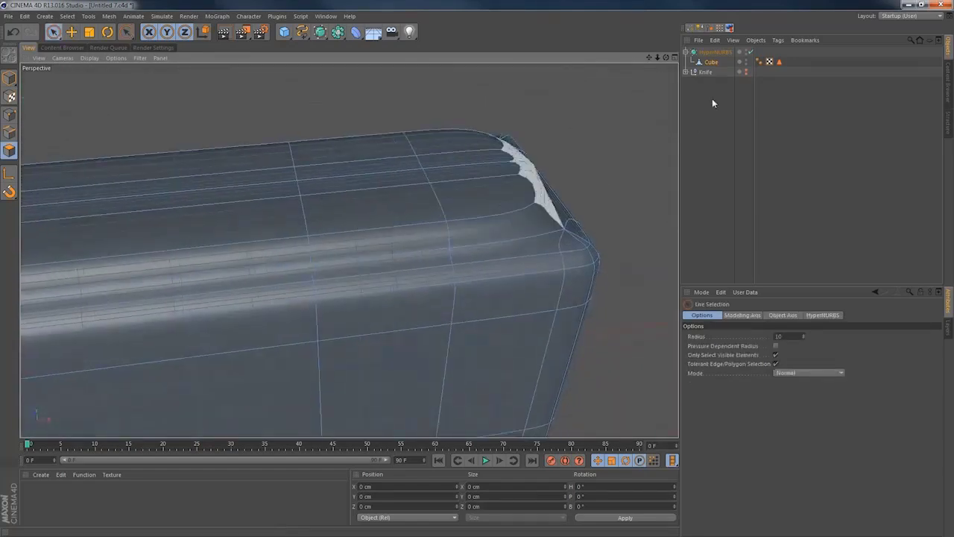
left_click(750, 51)
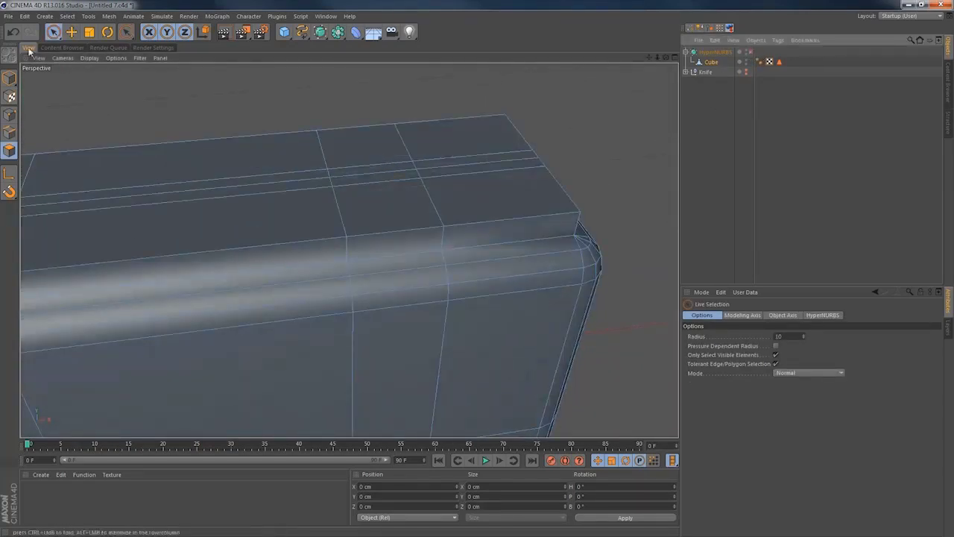
left_click(389, 205)
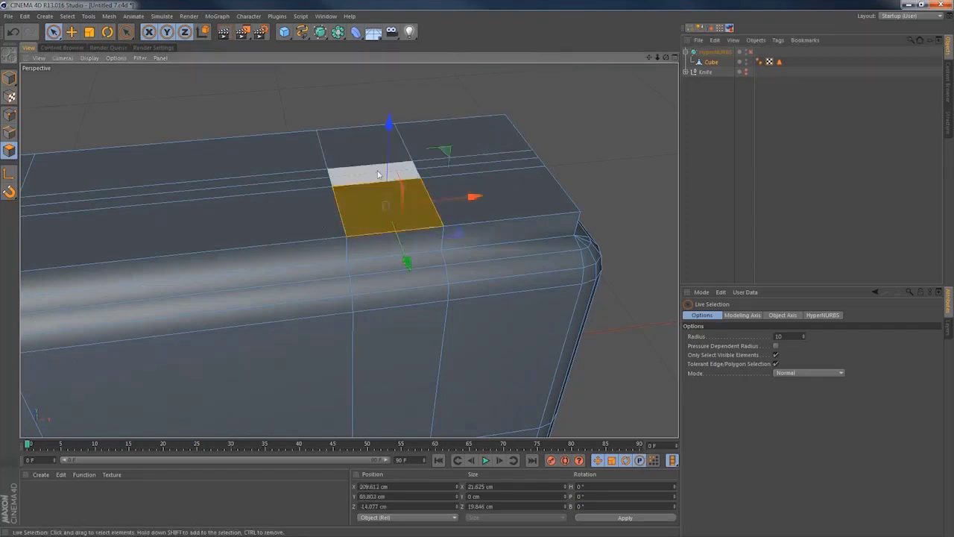
left_click(377, 176)
Extrude the selected centre-strip polygons upward by 6.5 cm, and raise their top by about another 10.7 cm in the front view.
key("d")
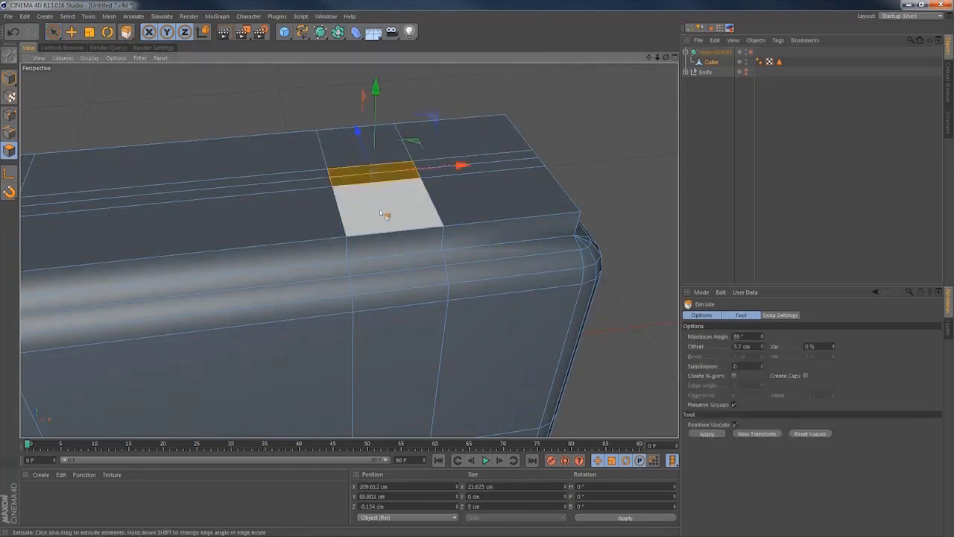
left_click_drag(379, 210, 418, 210)
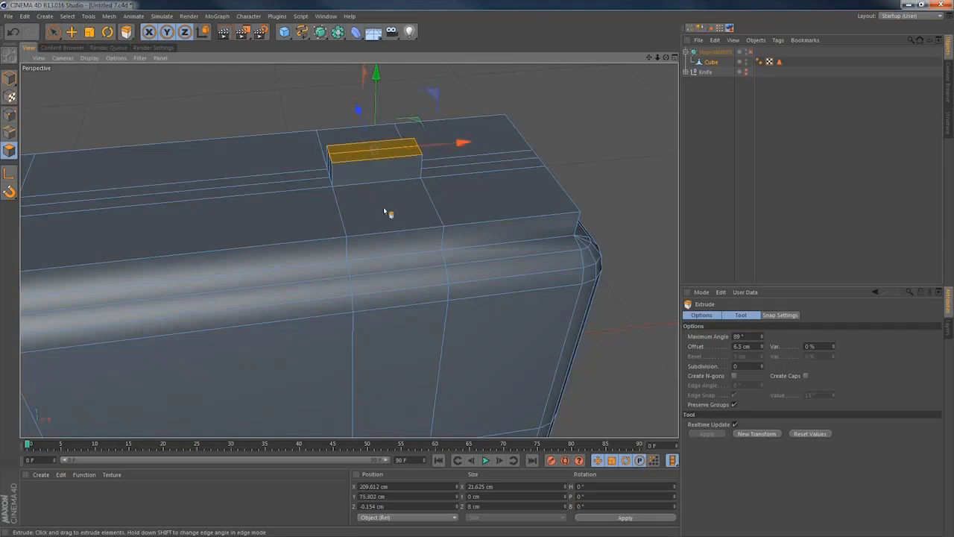
left_click_drag(403, 242, 368, 171, "alt")
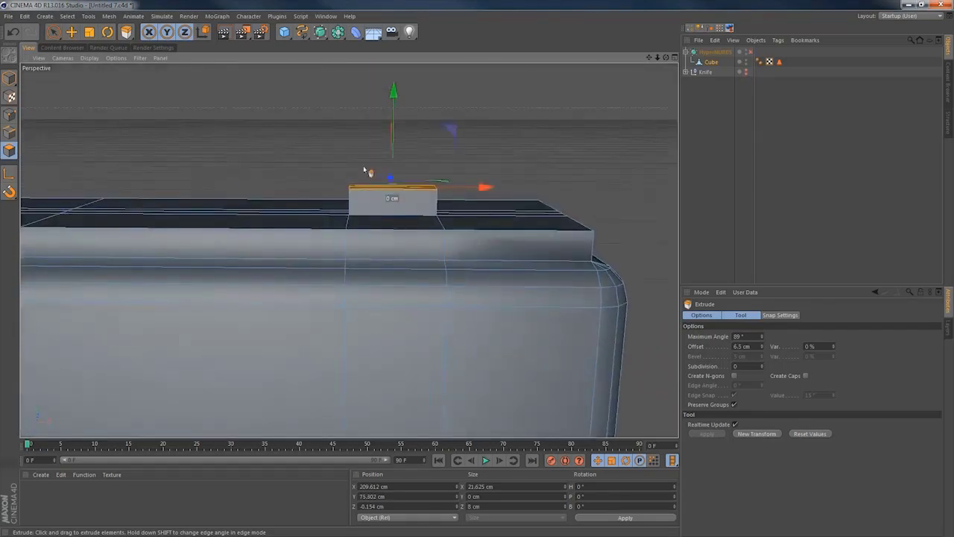
middle_click(363, 234)
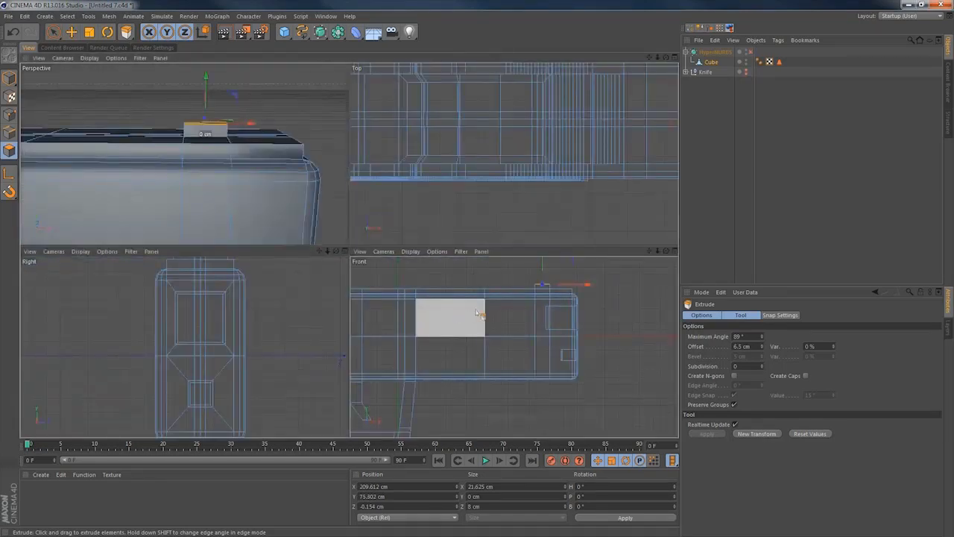
middle_click(375, 272)
right_click_drag(287, 244, 308, 268, "alt")
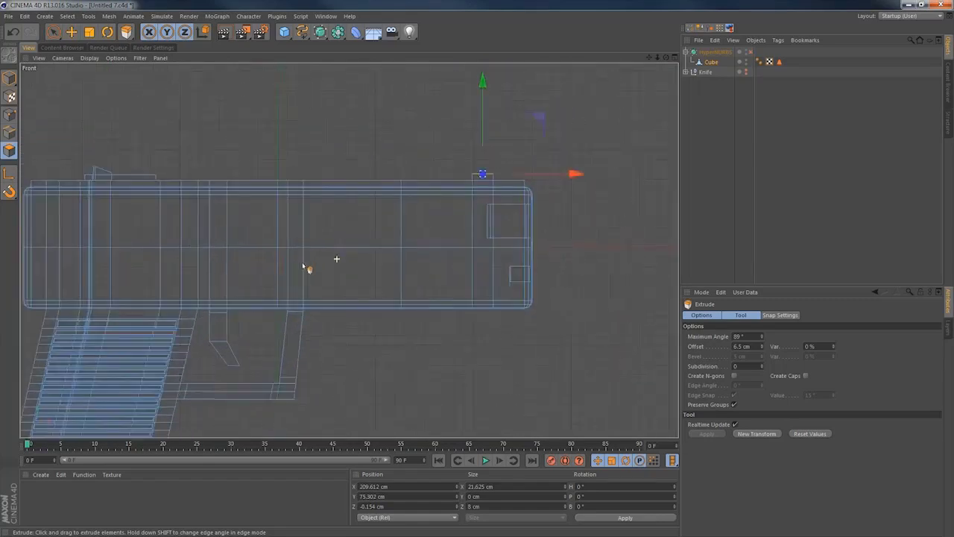
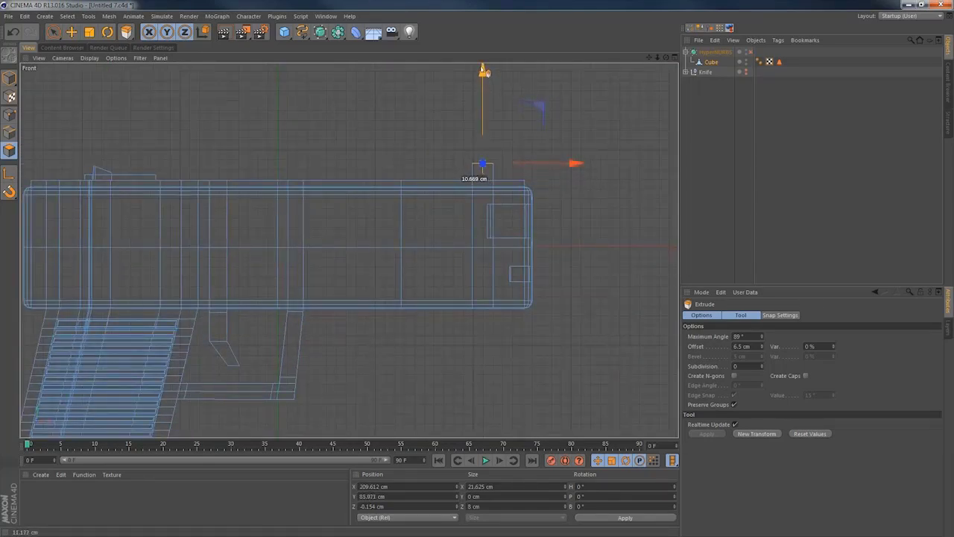
middle_click(412, 207)
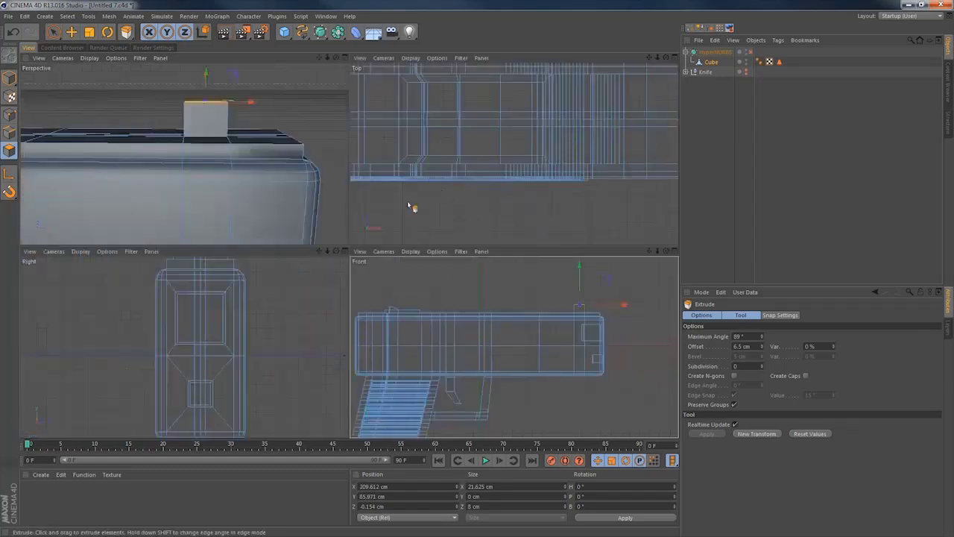
Cut a knife loop close to the rear edge of the front sight block in the perspective view and briefly preview HyperNURBS smoothing.
middle_click(200, 138)
middle_click_drag(414, 219, 445, 214, "alt")
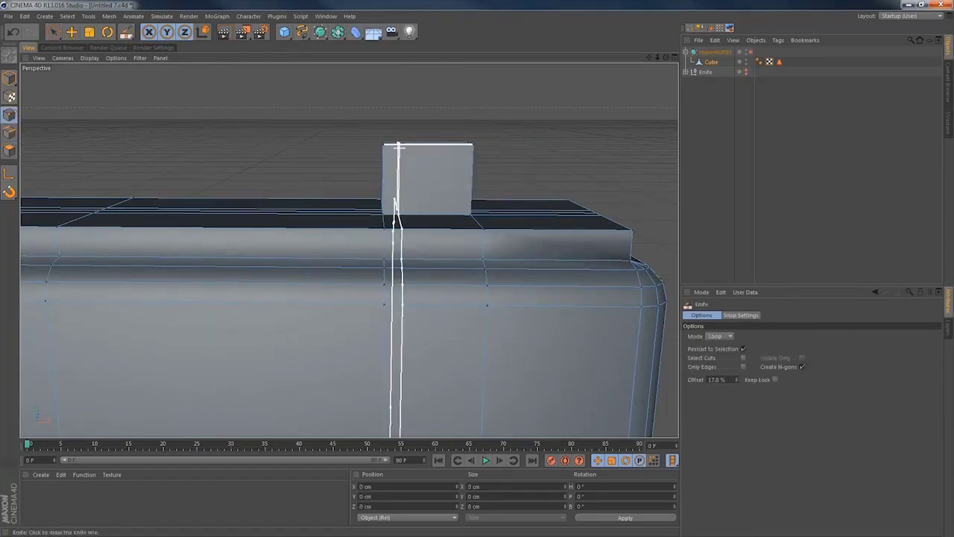
left_click(394, 143)
left_click_drag(438, 203, 442, 237, "alt")
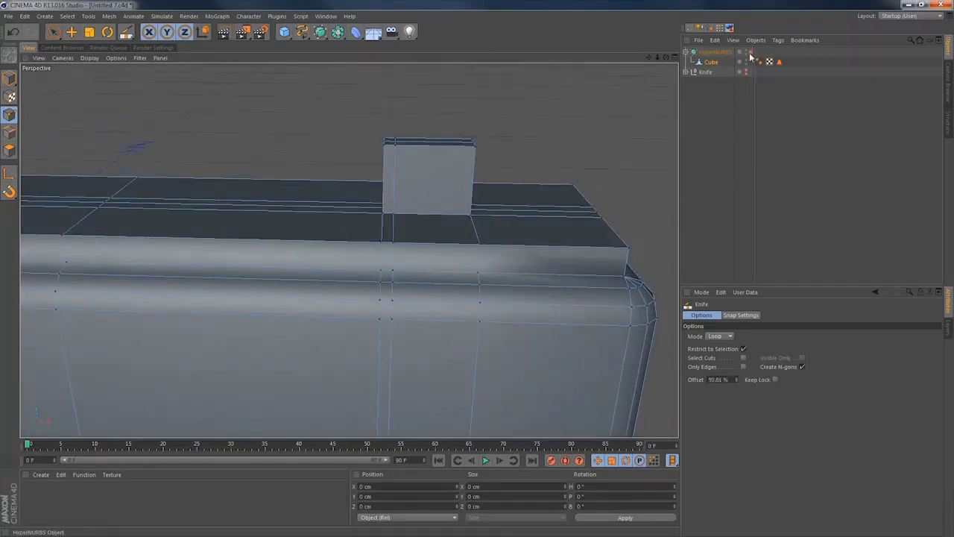
left_click(750, 52)
left_click(750, 53)
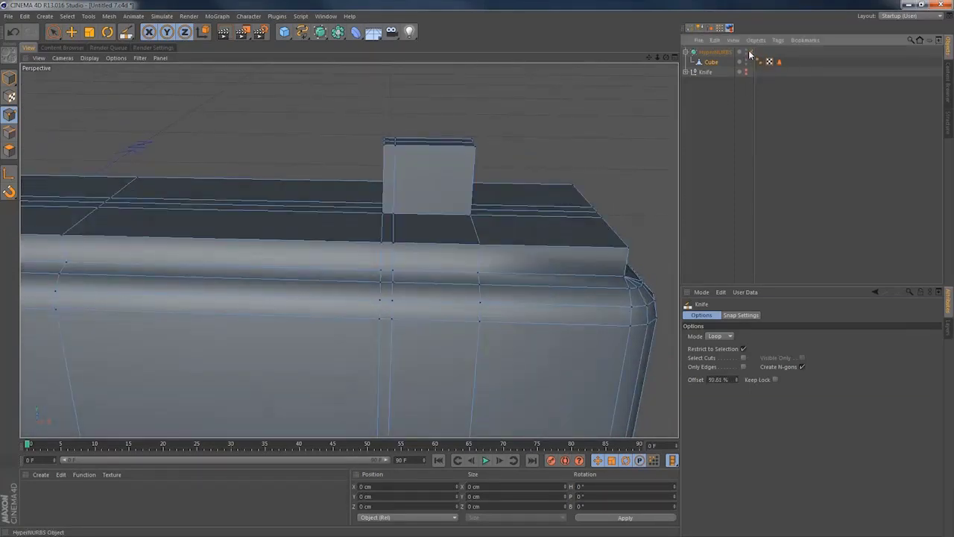
Rectangle-select the front sight block's front top points and move them down and slightly back to about X 218.8 cm, Y 73 cm.
key("space")
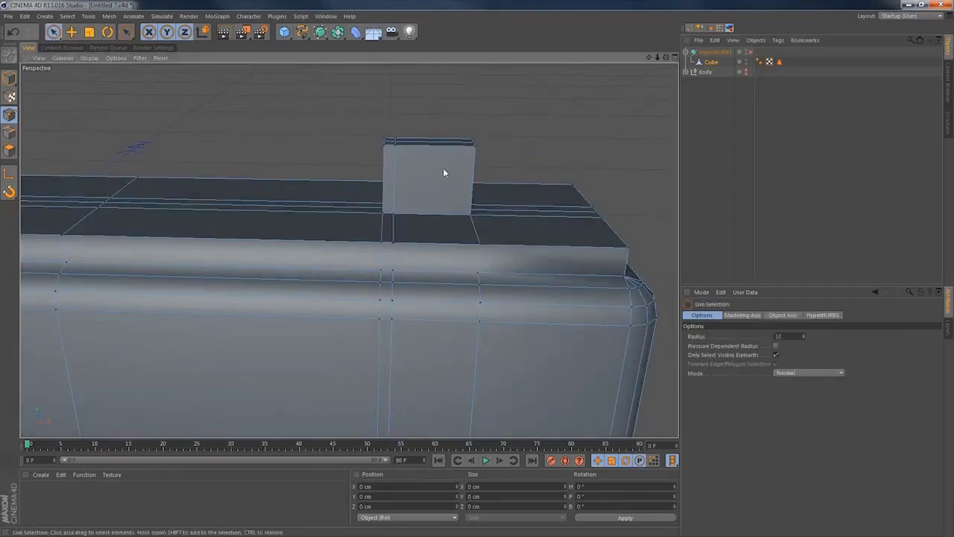
left_click_drag(443, 173, 432, 147, "alt")
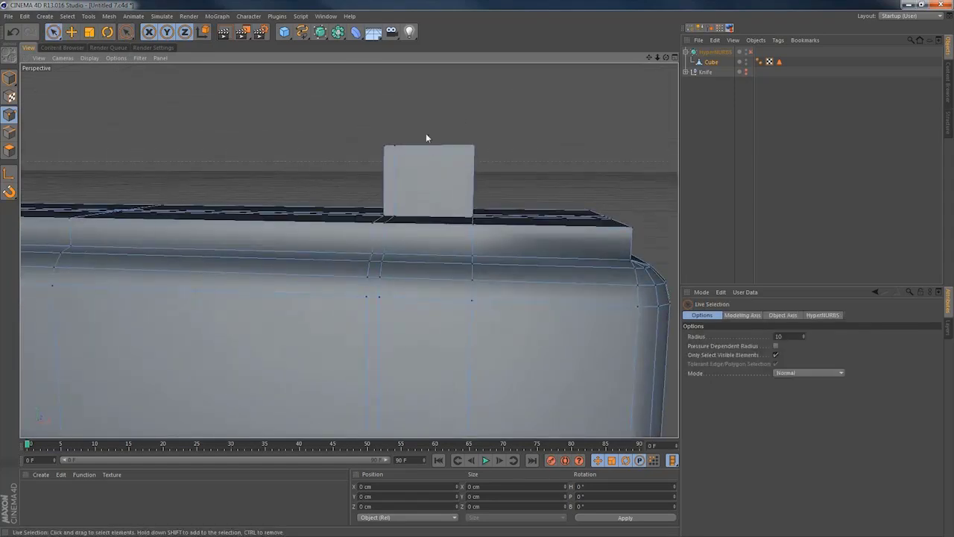
left_click_drag(49, 35, 89, 59)
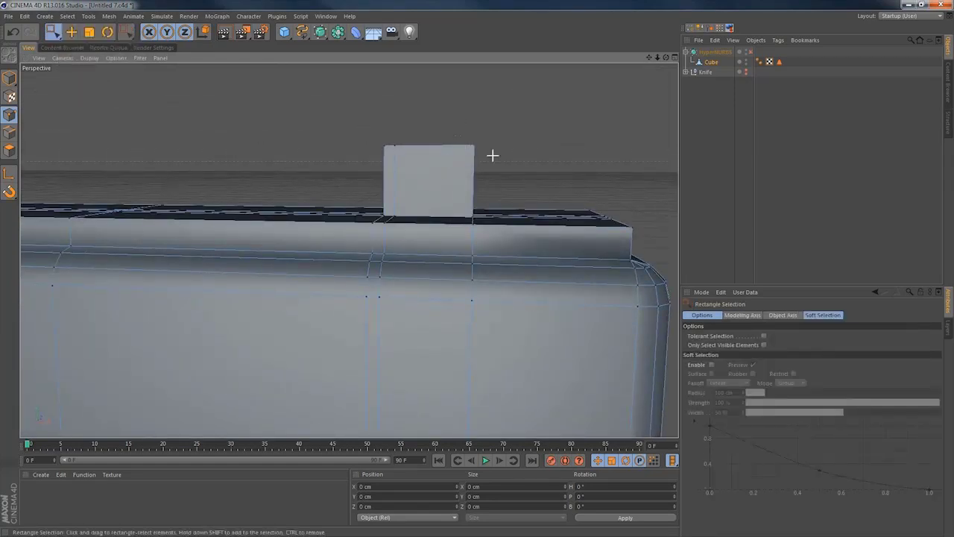
left_click_drag(474, 77, 475, 125)
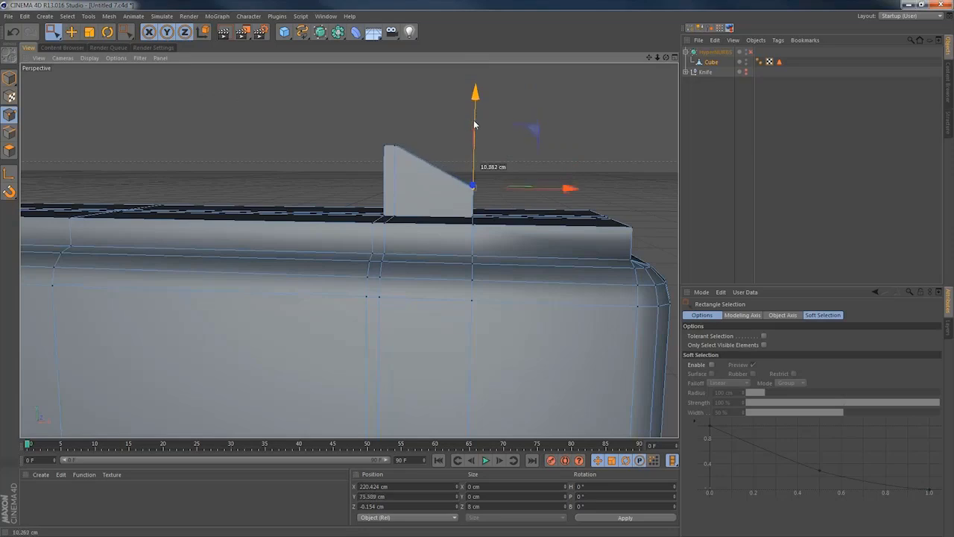
left_click_drag(569, 198, 561, 198)
Cut a knife loop around the base of the front sight with HyperNURBS smoothing off, and turn smoothing back on.
left_click(750, 52)
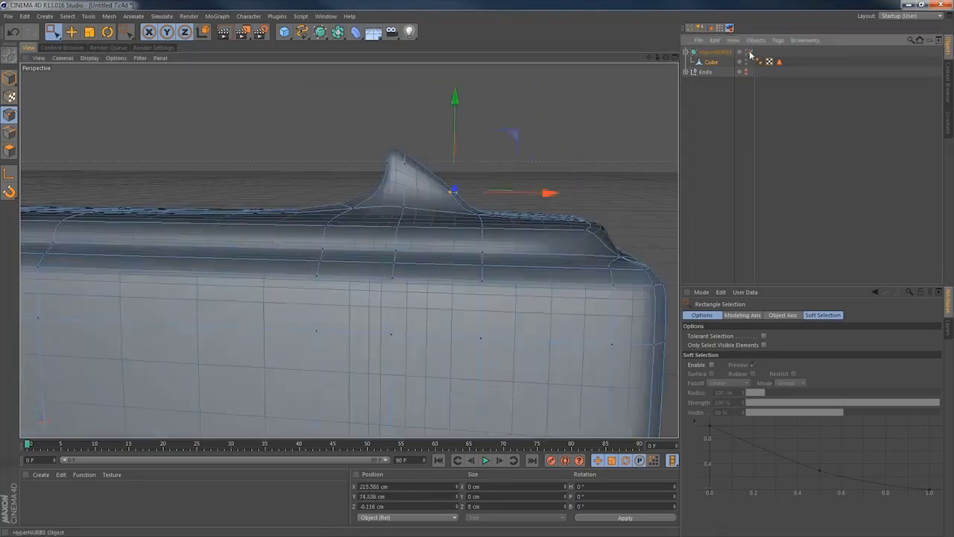
left_click_drag(436, 215, 479, 267, "alt")
key("k")
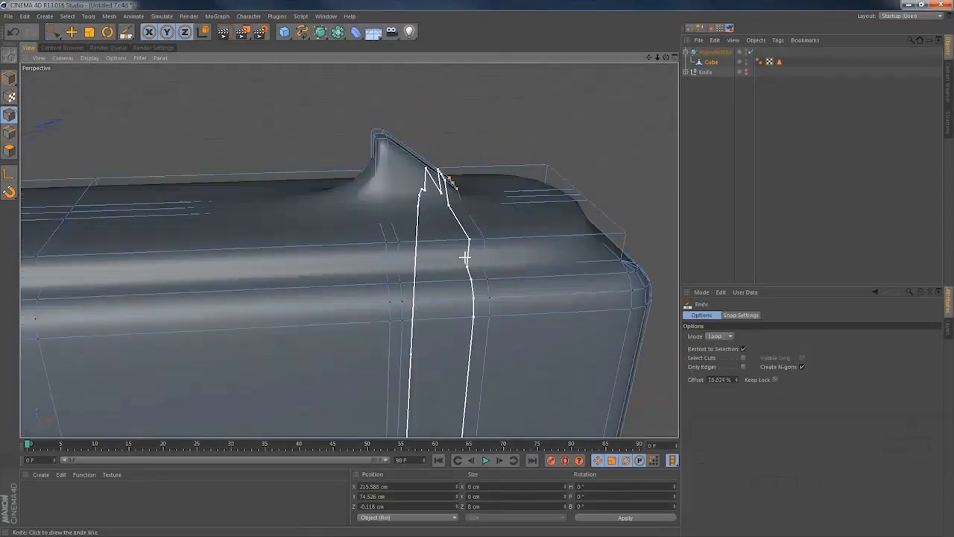
left_click(750, 52)
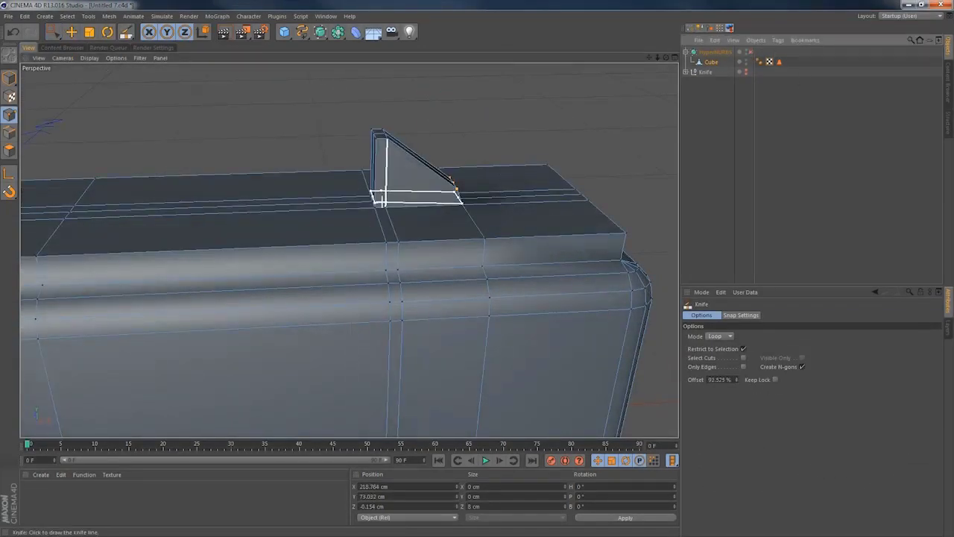
left_click_drag(454, 185, 381, 202, "alt")
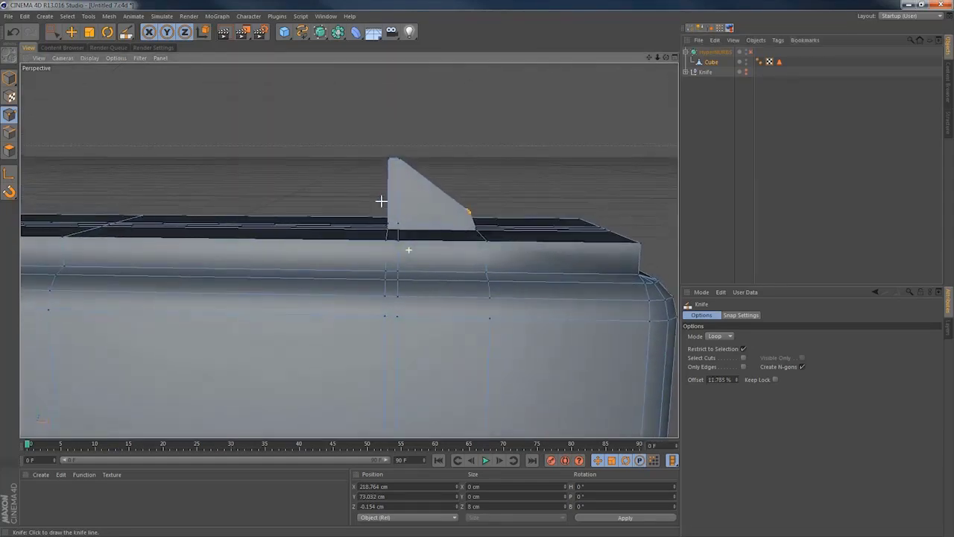
left_click(750, 52)
Deselect all objects, examine the smoothed front sight from several angles, and switch to the front view with Rectangle Selection.
left_click(694, 147)
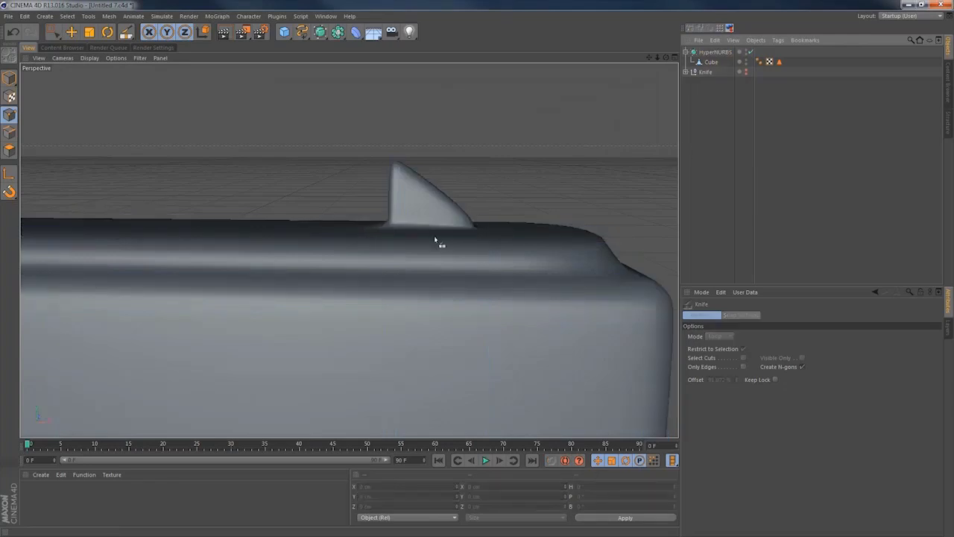
mouse_move(434, 239)
left_mouse_down("alt")
mouse_move(153, 249)
mouse_move(359, 247)
left_mouse_up("alt")
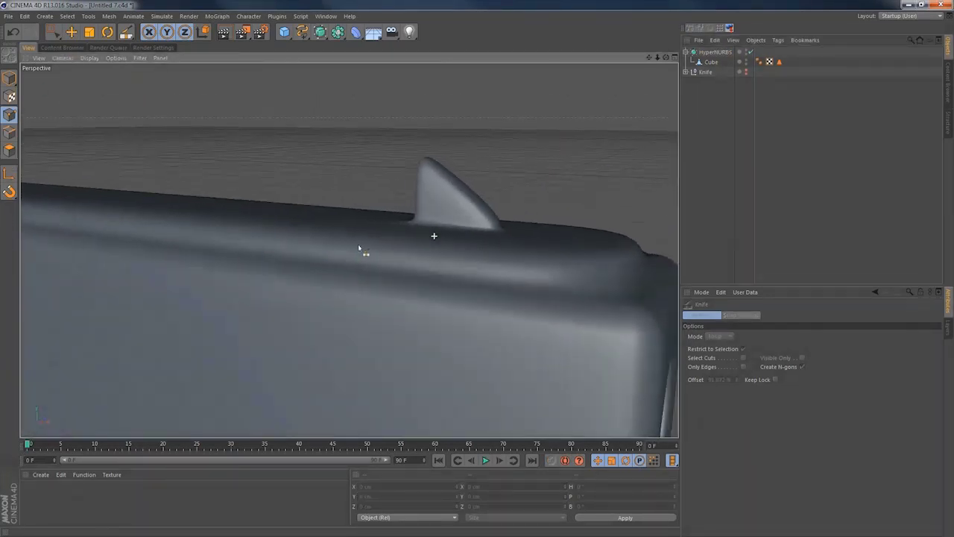
right_click_drag(359, 246, 176, 277, "alt")
left_click_drag(175, 276, 373, 242, "alt")
key("F4")
key("space")
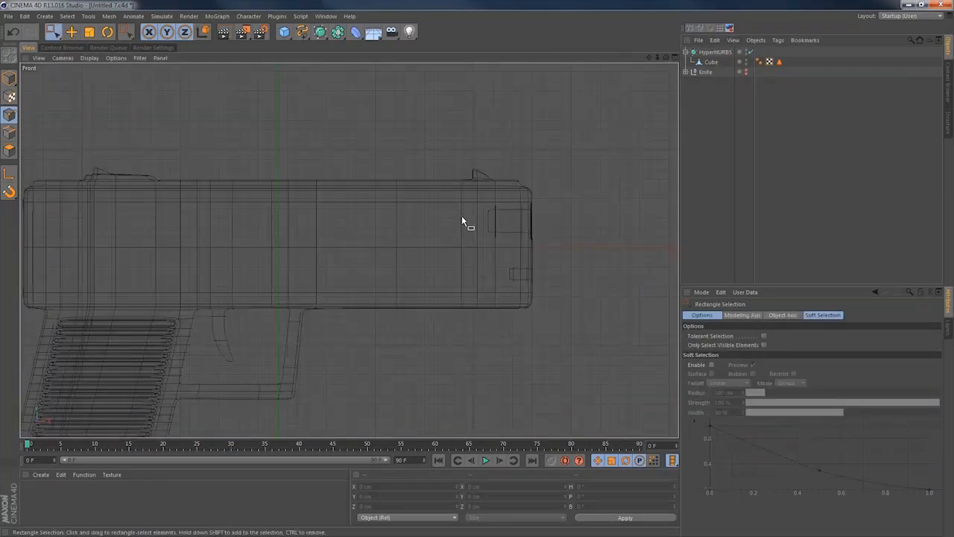
With HyperNURBS smoothing off and Only Select Visible Elements disabled, live-select the slide's upper side polygons plus the lower row from the rear to mid-length.
left_click(750, 53)
middle_click_drag(326, 219, 440, 222, "alt")
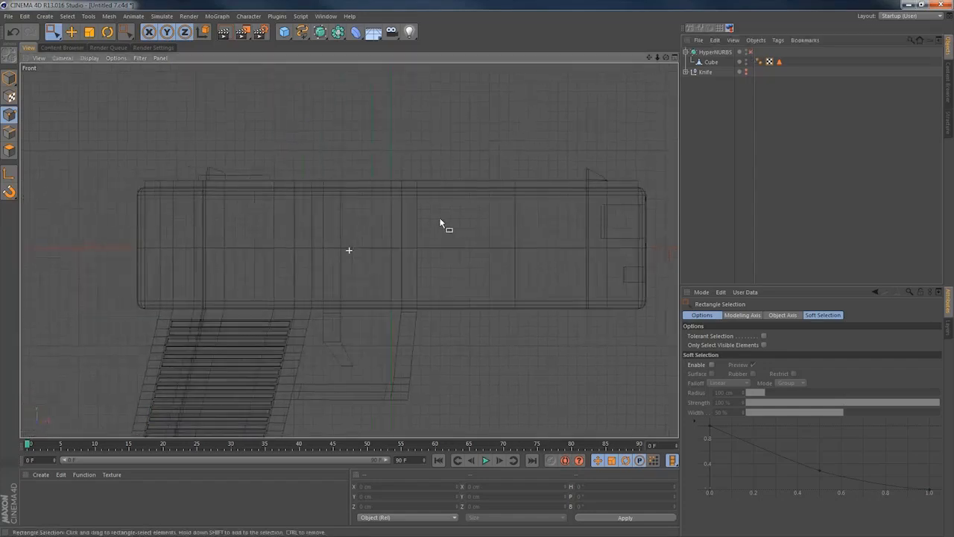
left_click_drag(54, 33, 69, 41)
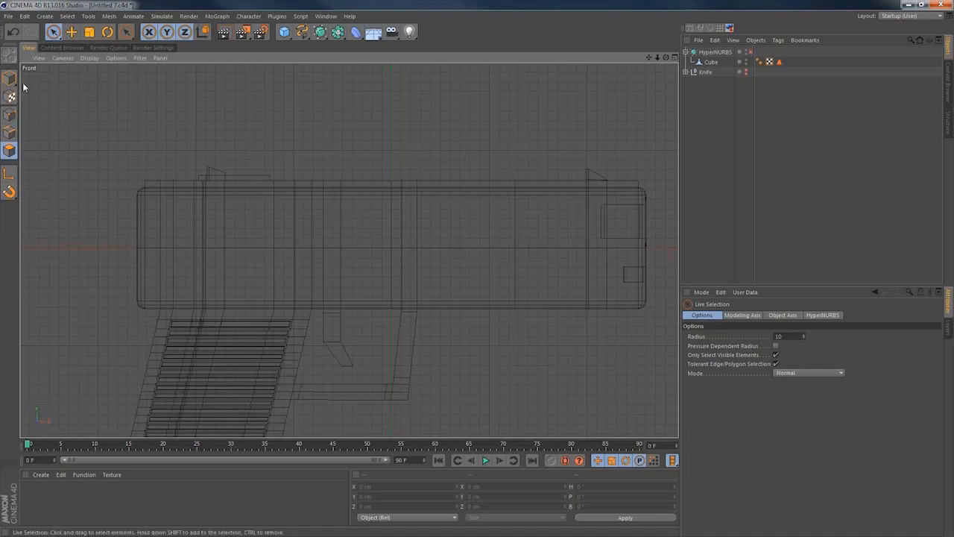
left_click(708, 63)
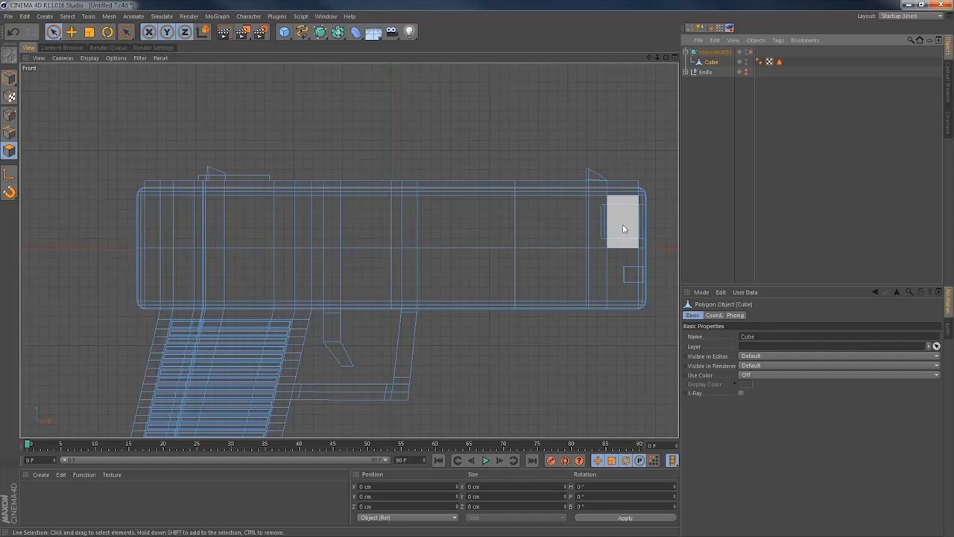
left_click(53, 32)
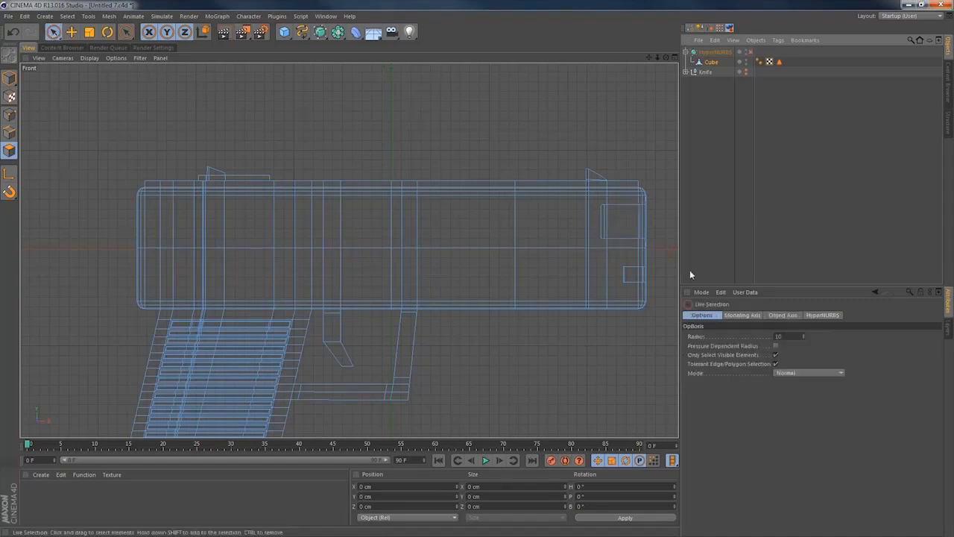
left_click(776, 355)
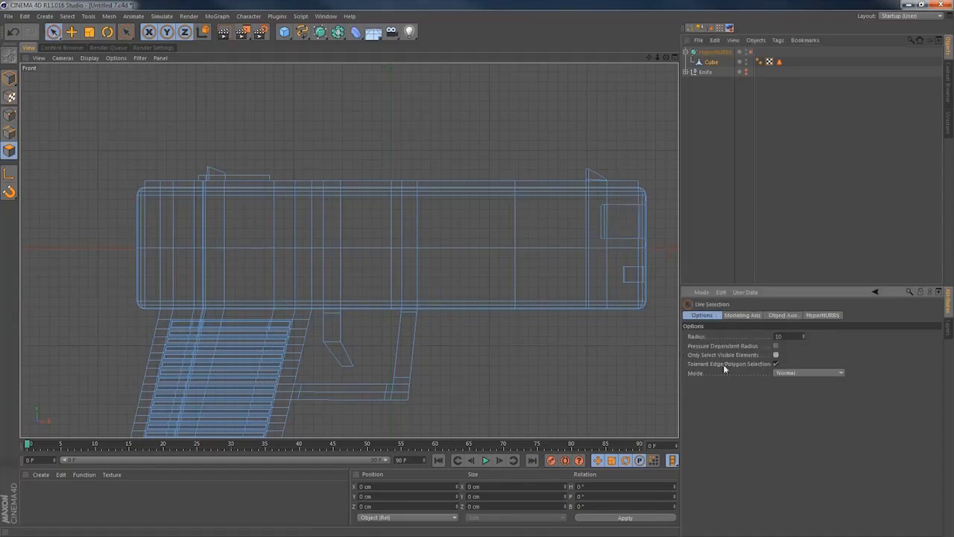
left_click(608, 225)
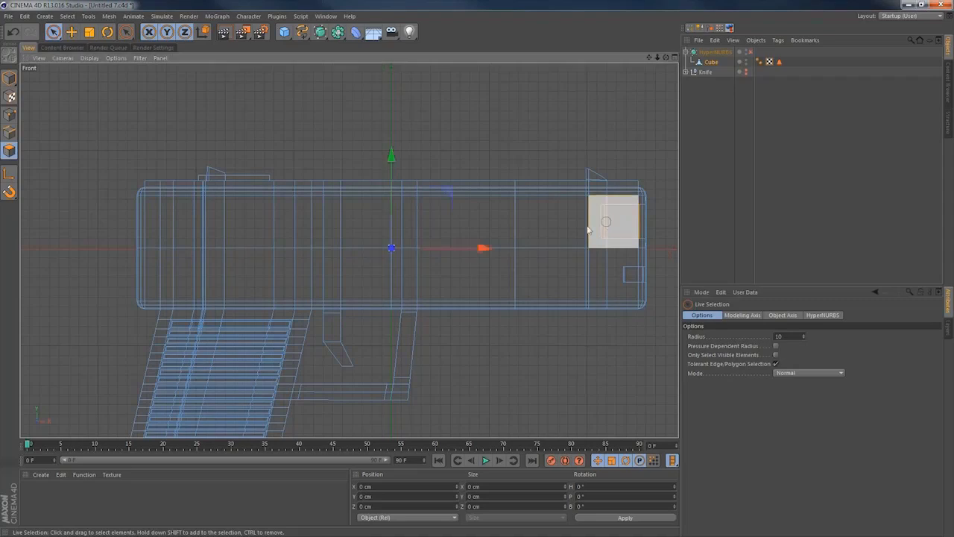
left_click(158, 224, "shift")
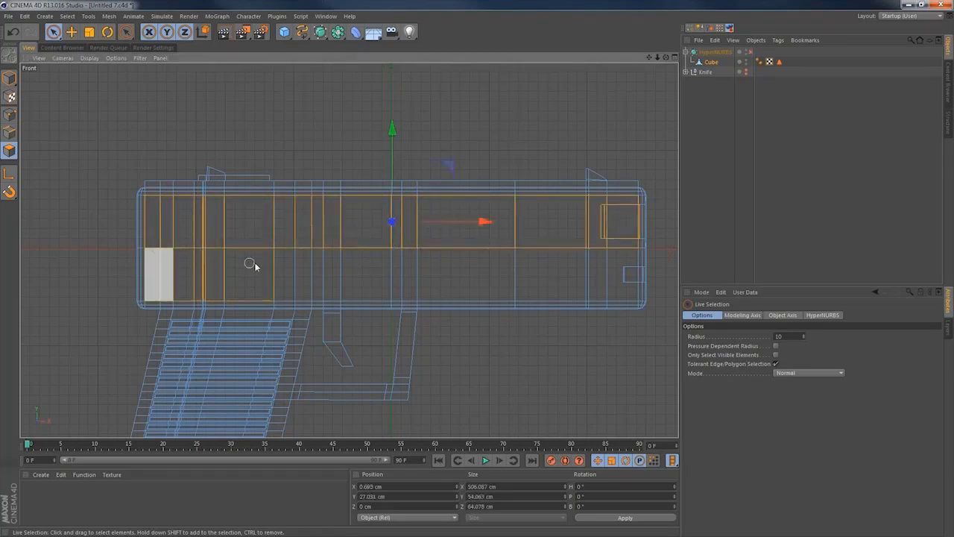
left_click_drag(402, 263, 403, 263, "shift")
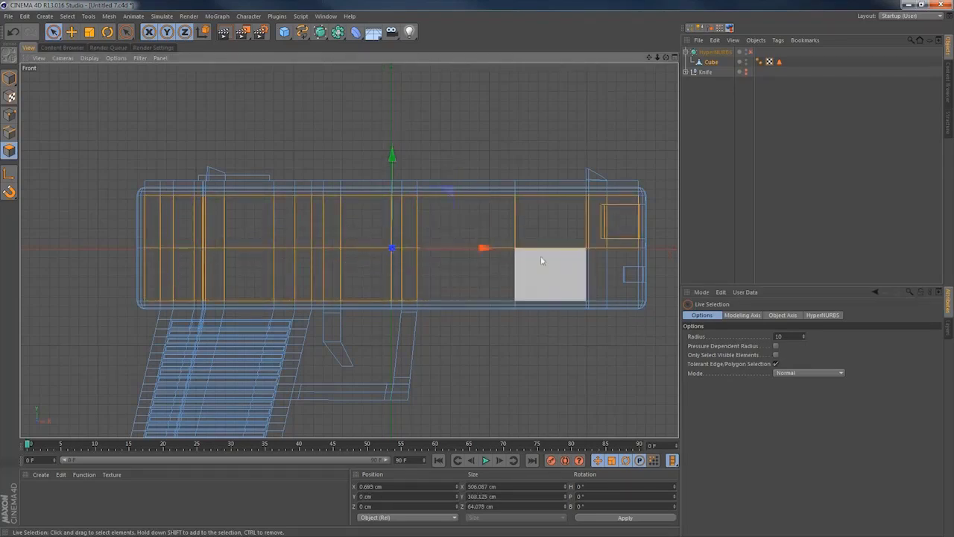
Remove the polygons inside the muzzle openings from the selection with Rectangle Selection in the right view, keeping only the slide's side polygons.
middle_click(558, 251)
middle_click(293, 154)
left_click_drag(293, 152, 455, 245, "alt")
middle_click(456, 245)
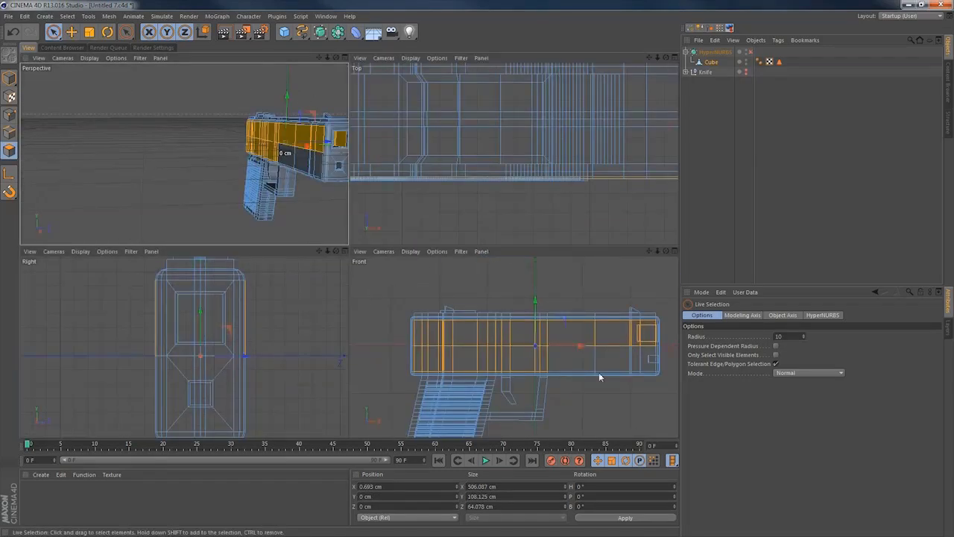
left_click(776, 363)
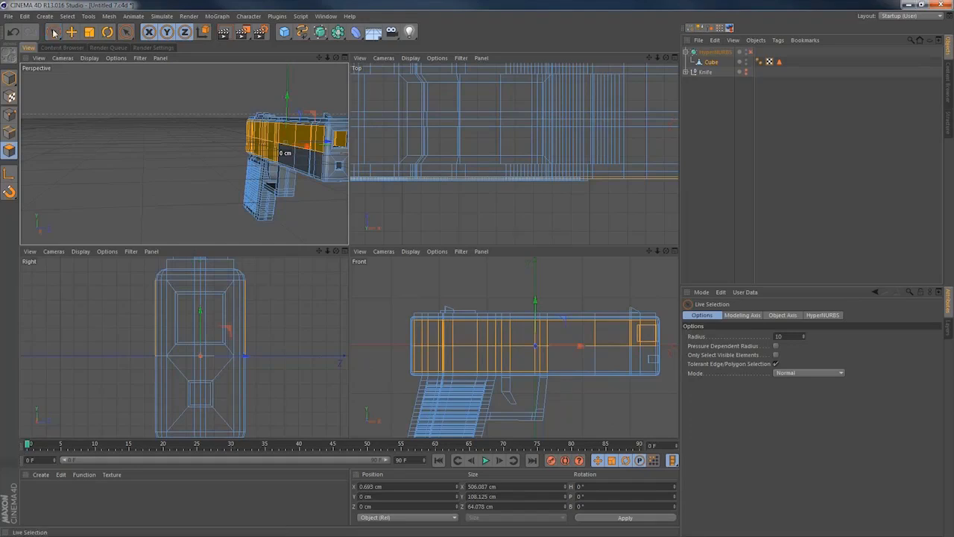
left_click_drag(53, 32, 93, 60)
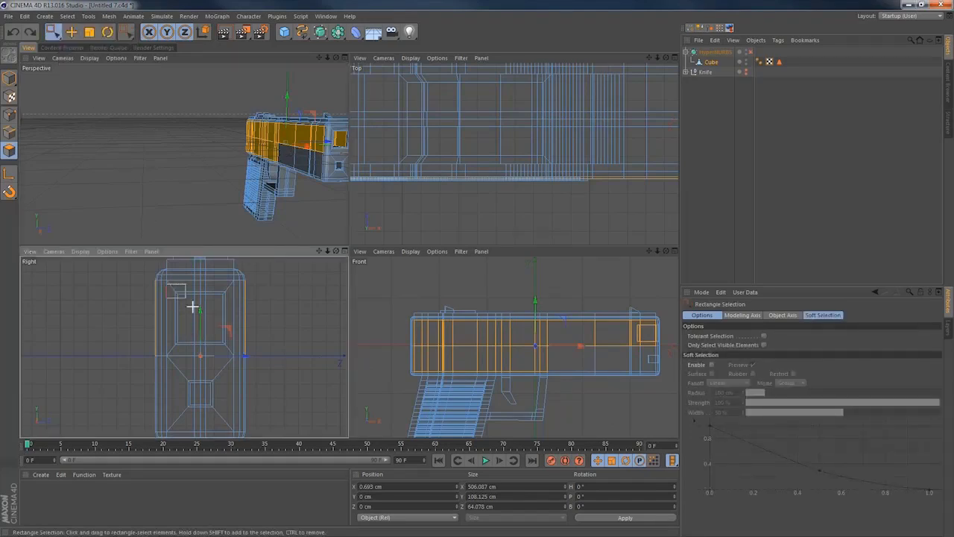
key("F1")
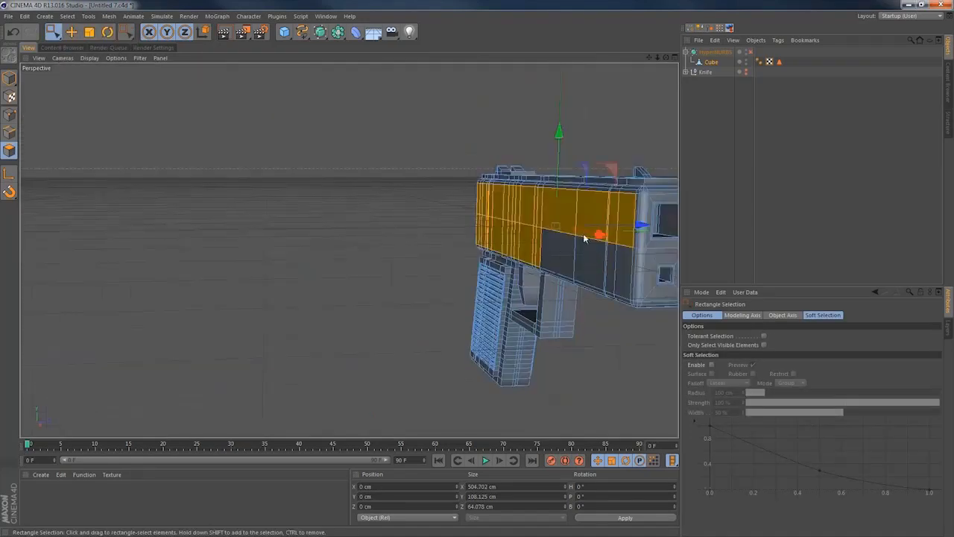
Extrude the selected side polygons outward by 4.7 cm, preview the HyperNURBS smoothing and deselect the objects.
middle_click_drag(583, 235, 470, 235, "alt")
right_click_drag(492, 214, 619, 212, "alt")
left_click_drag(618, 211, 518, 264, "alt")
key("d")
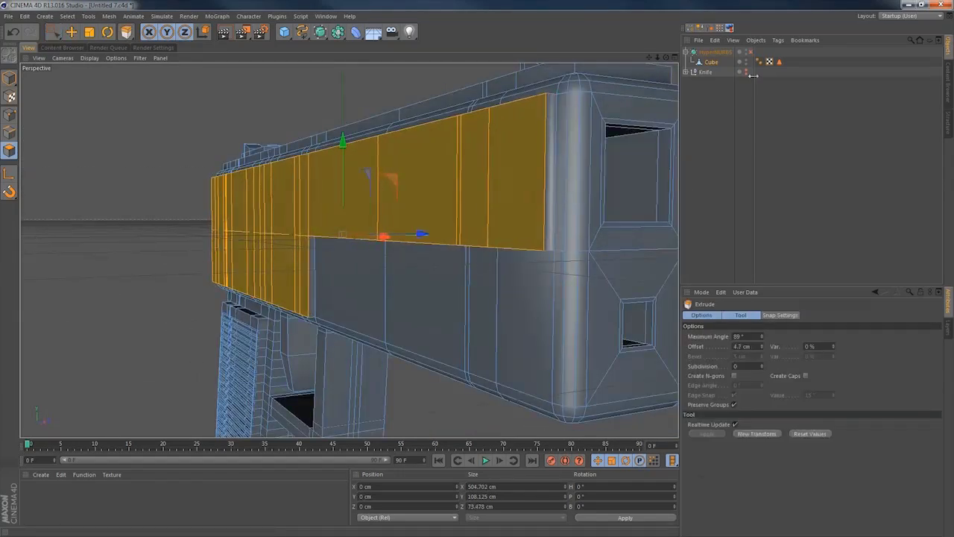
left_click(751, 52)
left_click_drag(560, 208, 479, 267, "alt")
left_click(720, 196)
right_click_drag(340, 232, 563, 226, "alt")
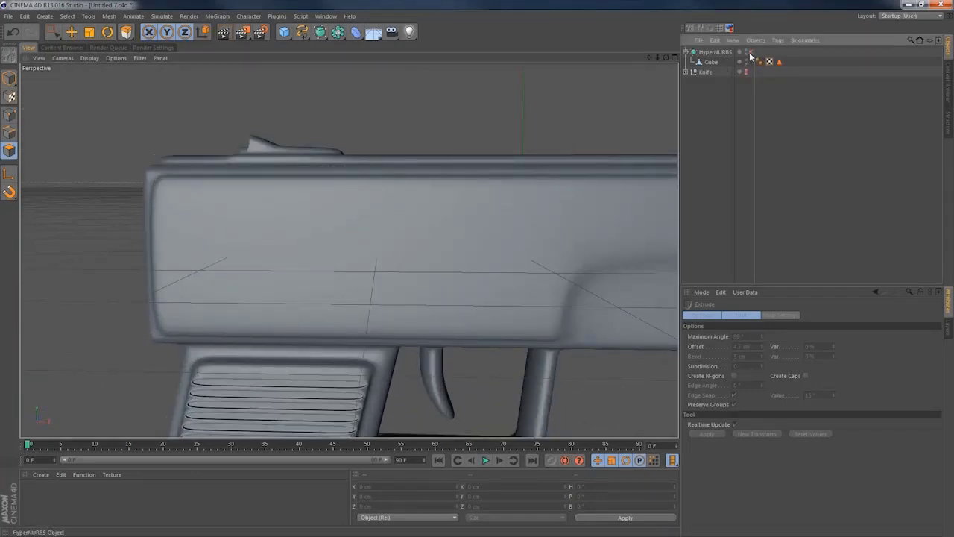
With smoothing off, live-select the block of upper side polygons between the rear sight and the trigger in the front view.
middle_click(472, 198)
middle_click(520, 333)
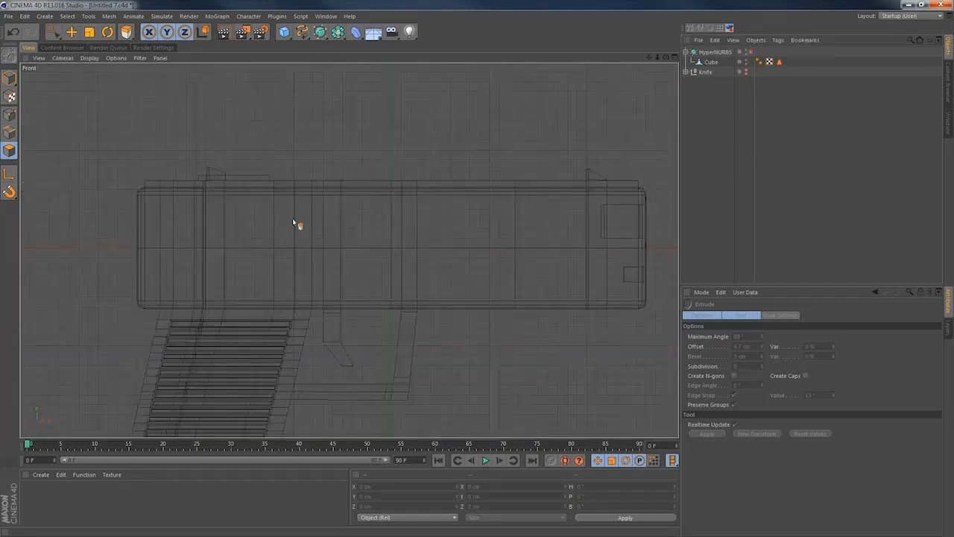
left_click(709, 64)
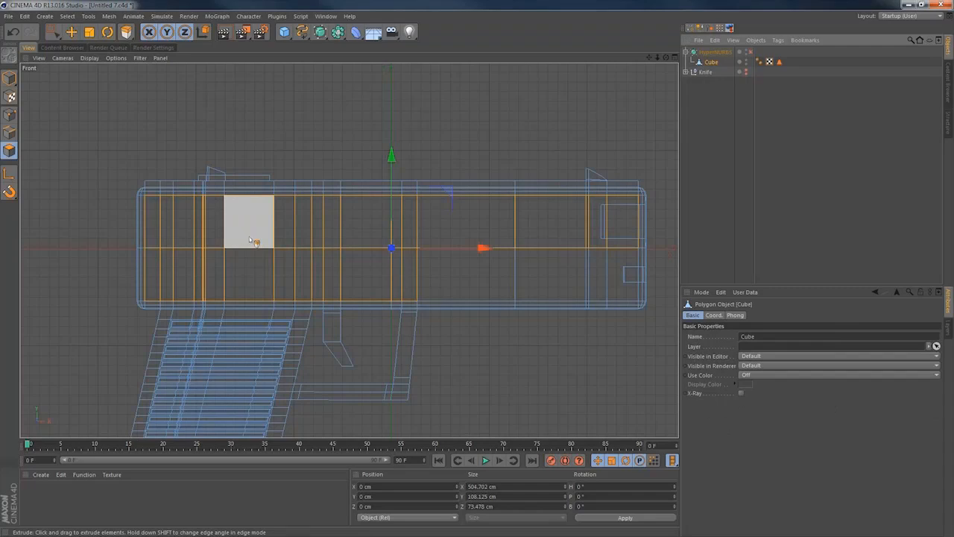
left_click(54, 33)
left_click(84, 38)
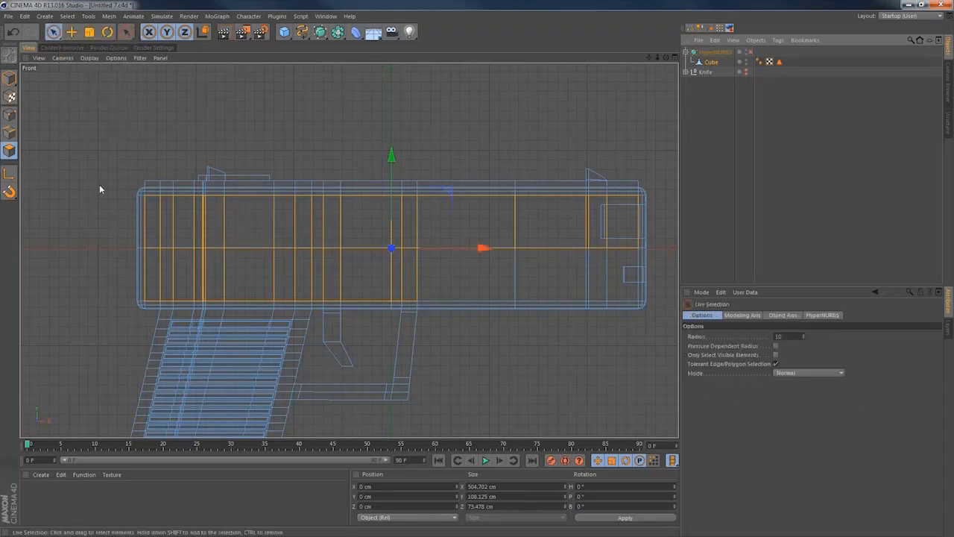
left_click(252, 236)
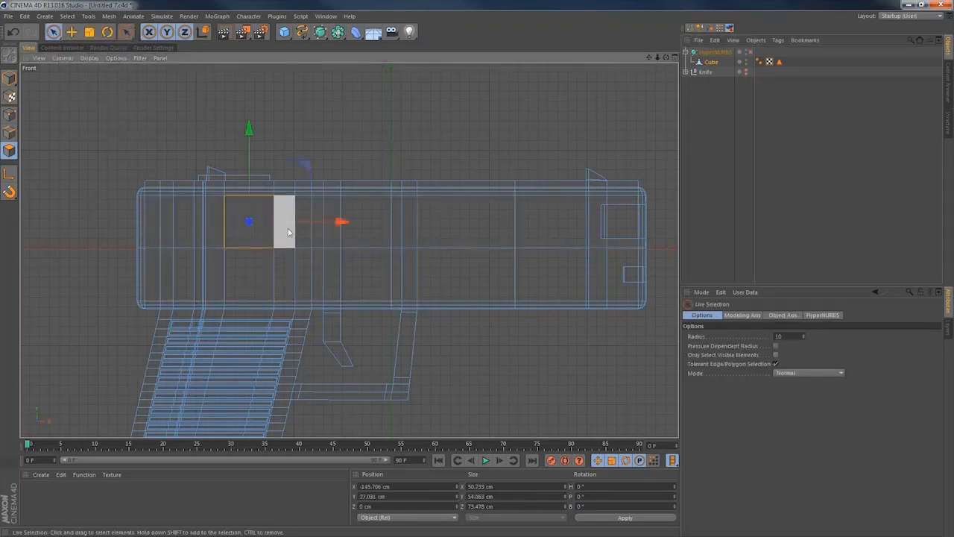
left_click(288, 233, "shift")
left_click(329, 241, "shift")
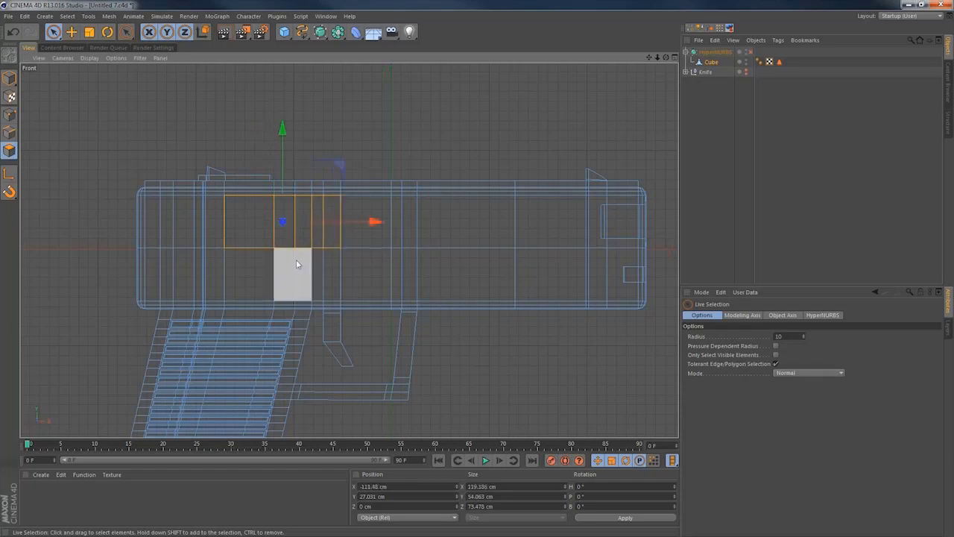
middle_click_drag(268, 252, 294, 254, "alt")
middle_click(295, 255)
Inner-extrude the selected upper side polygons as one block by 4 cm with Preserve Groups enabled.
key("i")
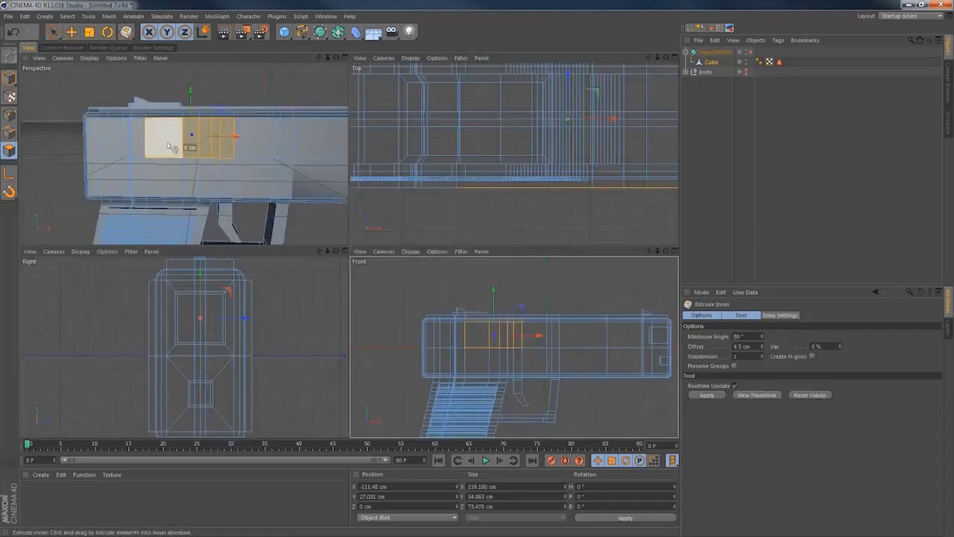
left_click_drag(161, 136, 213, 161, "alt")
right_click_drag(172, 144, 206, 159, "alt")
left_click_drag(240, 158, 241, 165)
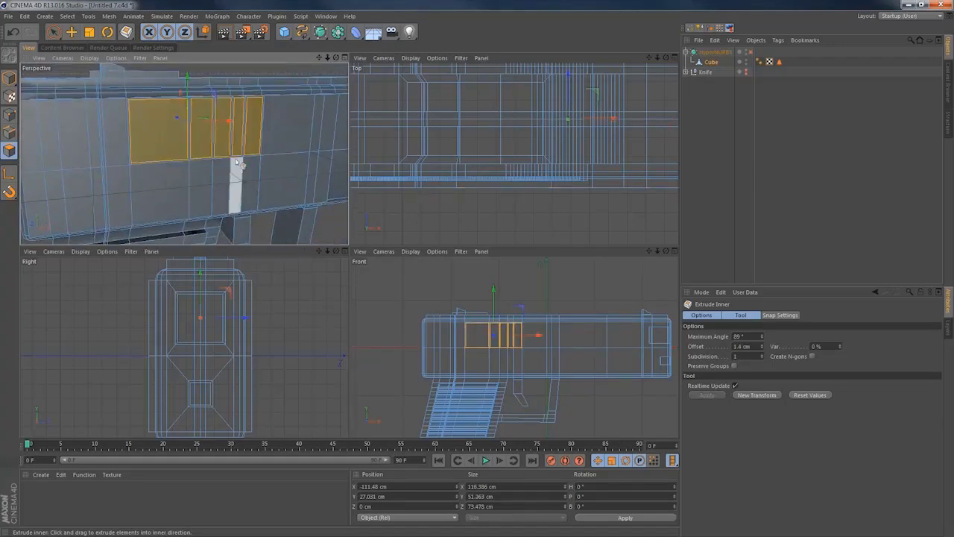
left_click(735, 365)
key("ctrl+z")
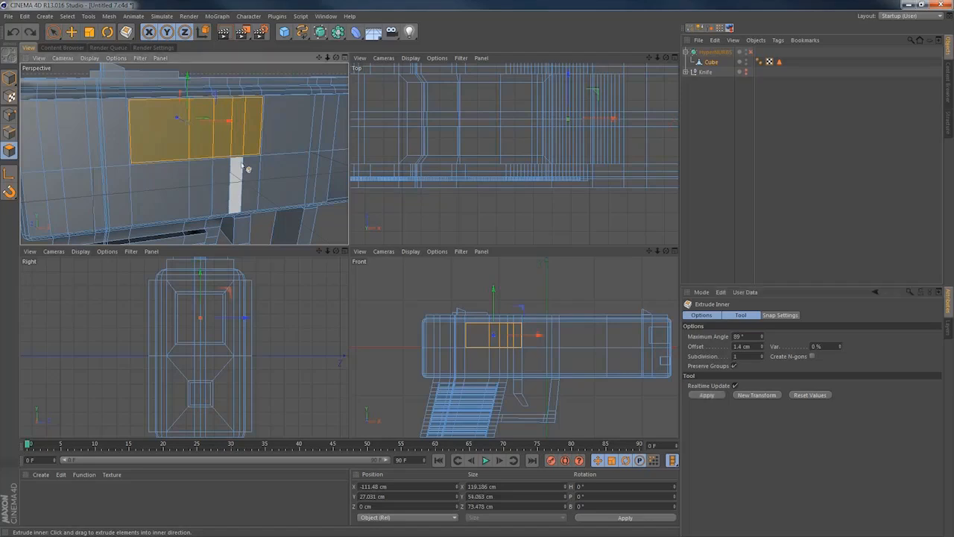
left_click_drag(251, 162, 257, 164)
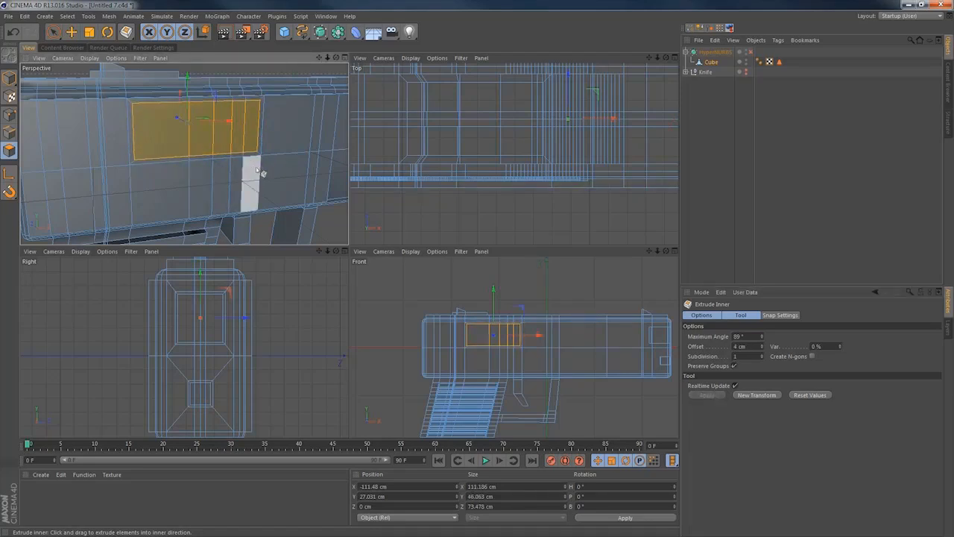
Extrude the inset polygons inward to a Z size of about 59.5 cm, inset the recess floor by 1.5 cm and preview the smoothing.
key("d")
mouse_move(257, 170)
left_mouse_down()
mouse_move(248, 172)
mouse_move(266, 178)
left_mouse_up()
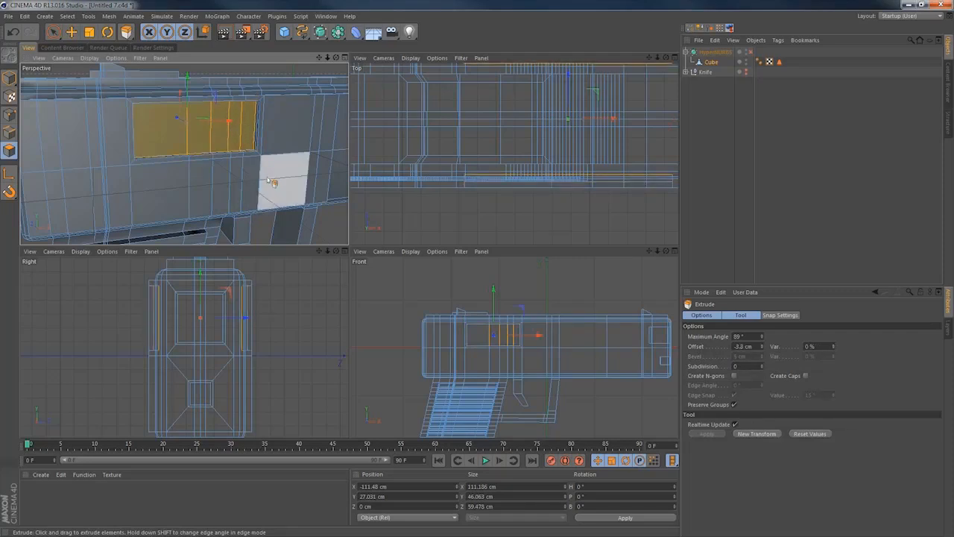
key("i")
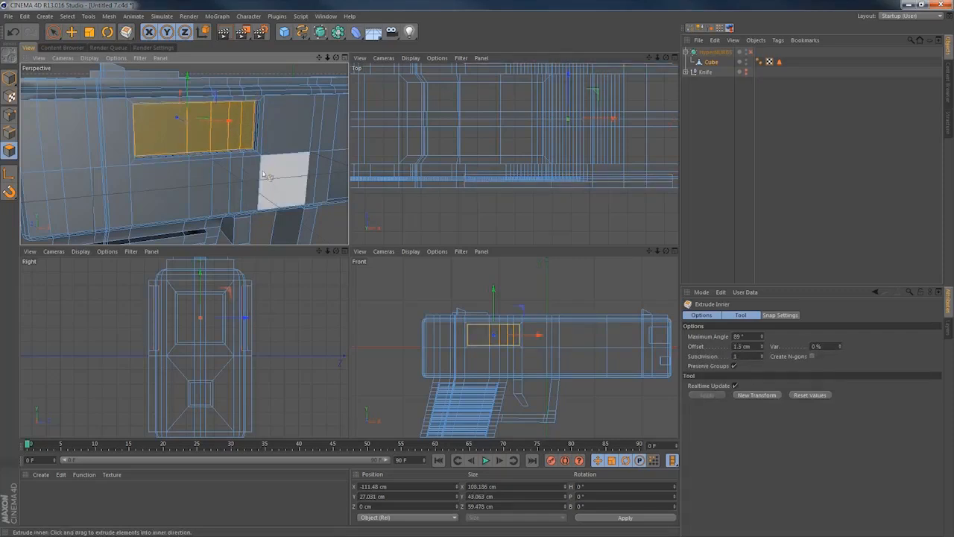
left_click_drag(229, 161, 235, 135, "alt")
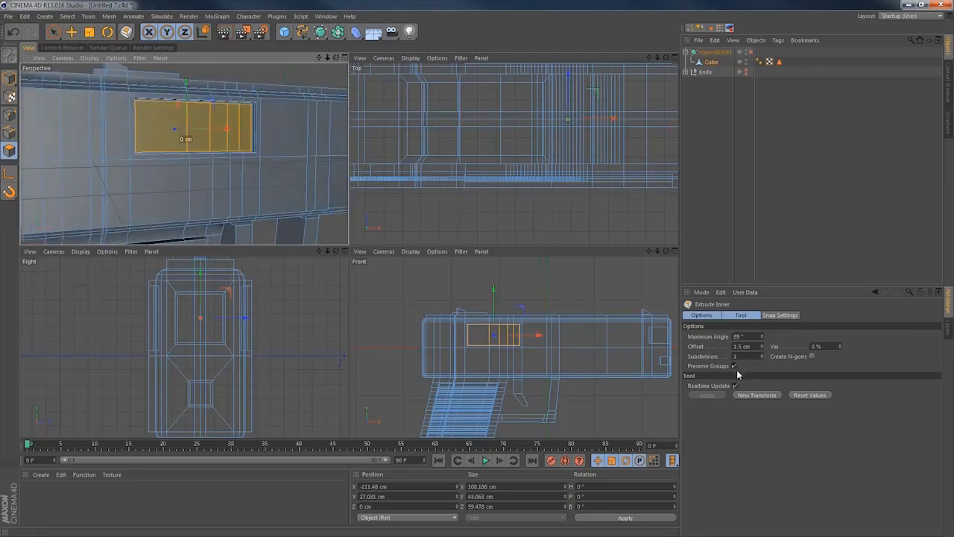
left_click(750, 52)
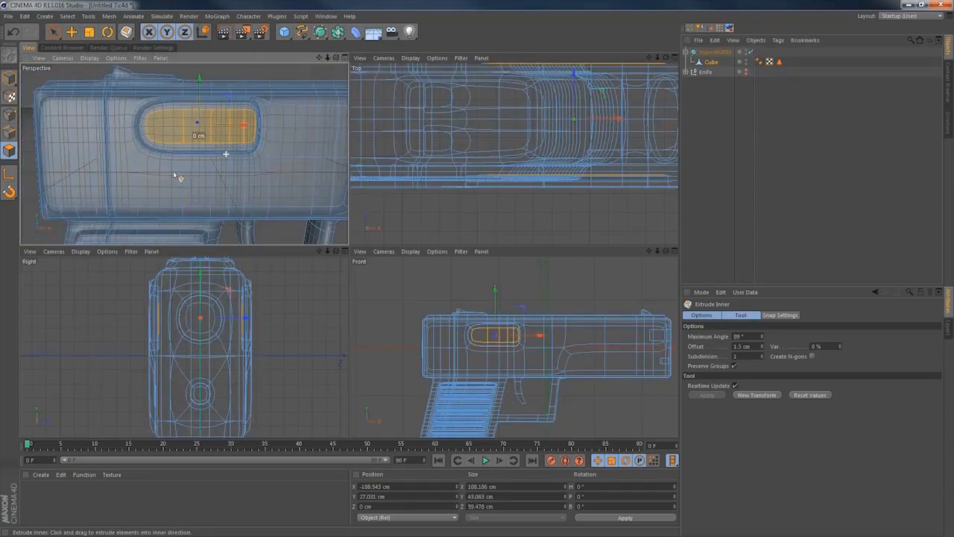
With smoothing off, cut a vertical knife loop through the side recess near its rear end, at about 25% offset, in the front view.
key("space")
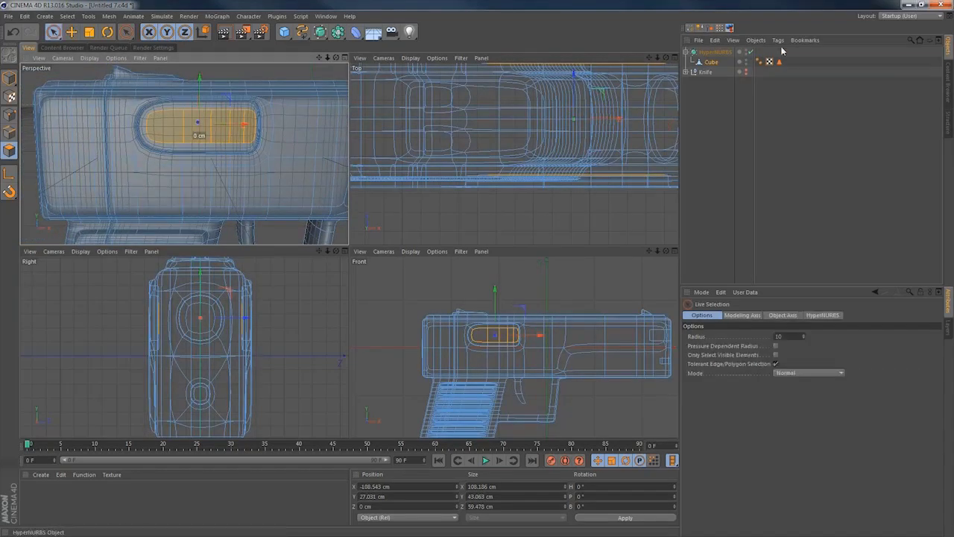
left_click(750, 52)
key("k")
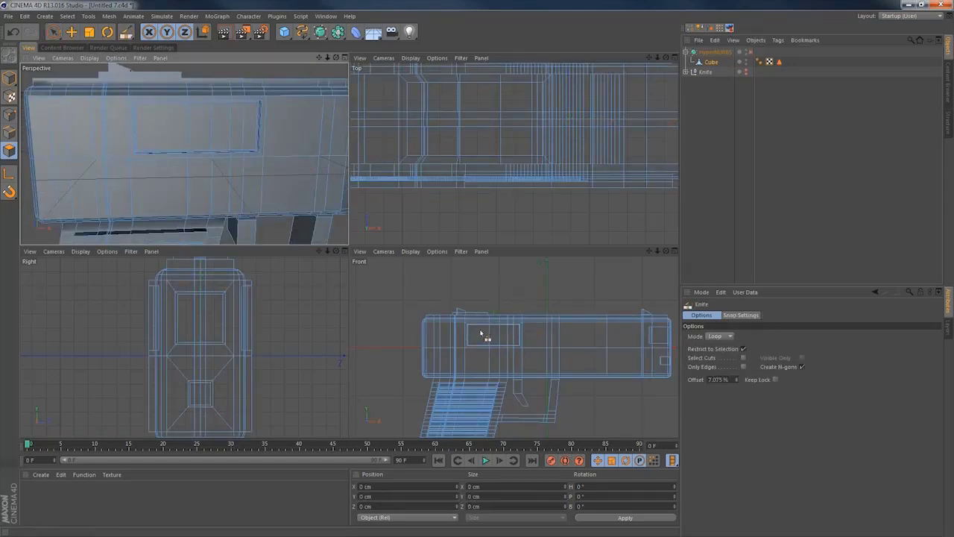
middle_click(481, 335)
scroll(308, 238, "up", 6)
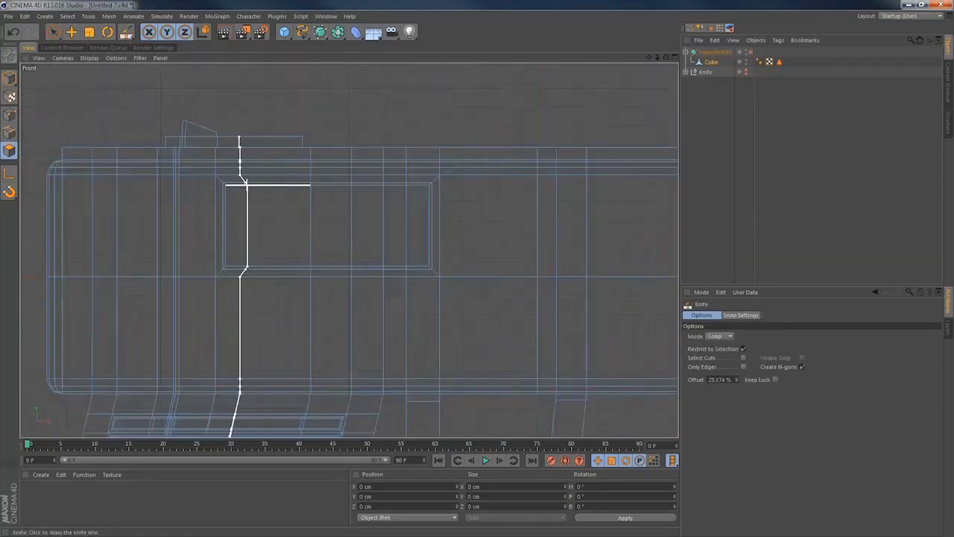
scroll(246, 198, "down", 5)
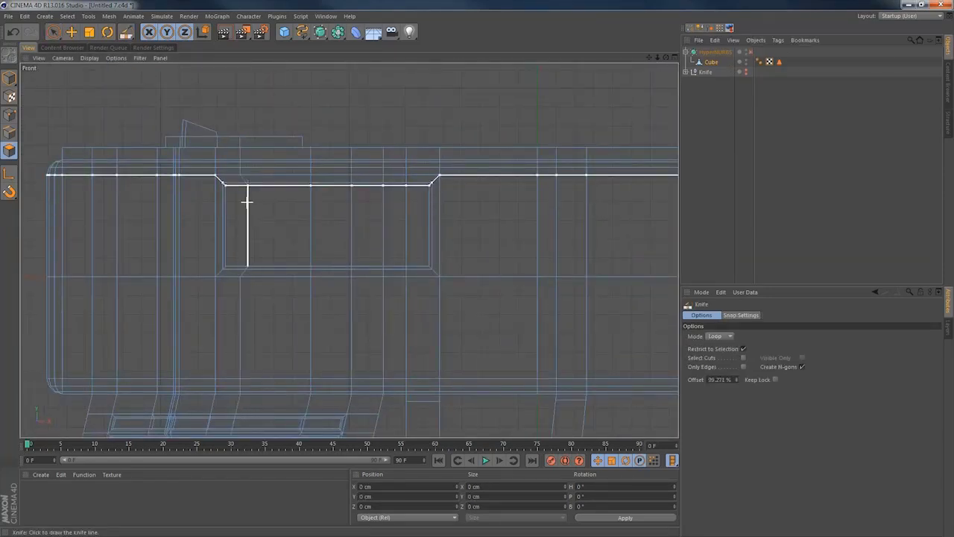
middle_click(256, 266)
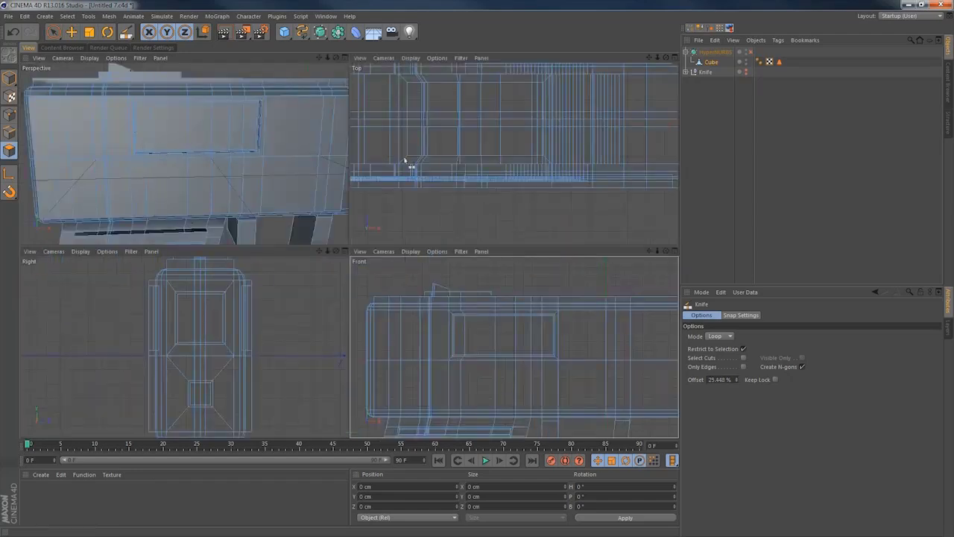
Turn on HyperNURBS smoothing and examine the side recess and the back of the slide from several angles.
left_click(751, 53)
left_click_drag(215, 151, 267, 160, "alt")
scroll(238, 156, "down", 4)
left_click_drag(205, 168, 152, 131, "alt")
middle_click_drag(113, 148, 211, 153, "alt")
right_click_drag(177, 144, 251, 144, "alt")
left_click_drag(111, 139, 266, 134, "alt")
key("space")
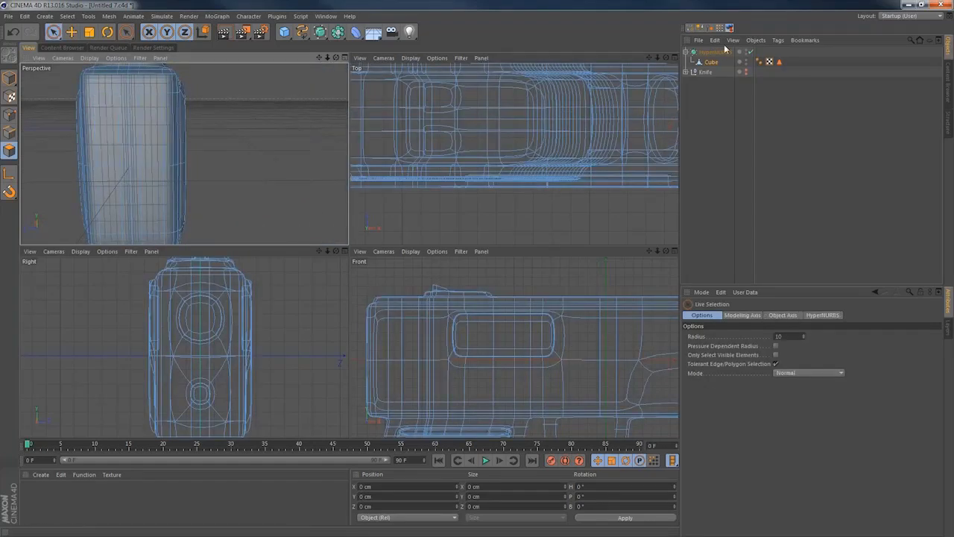
With smoothing off, select the polygons of the slide's rear face with Only Select Visible Elements enabled and inner-extrude them as one block.
left_click(751, 52)
middle_click_drag(118, 137, 135, 143, "alt")
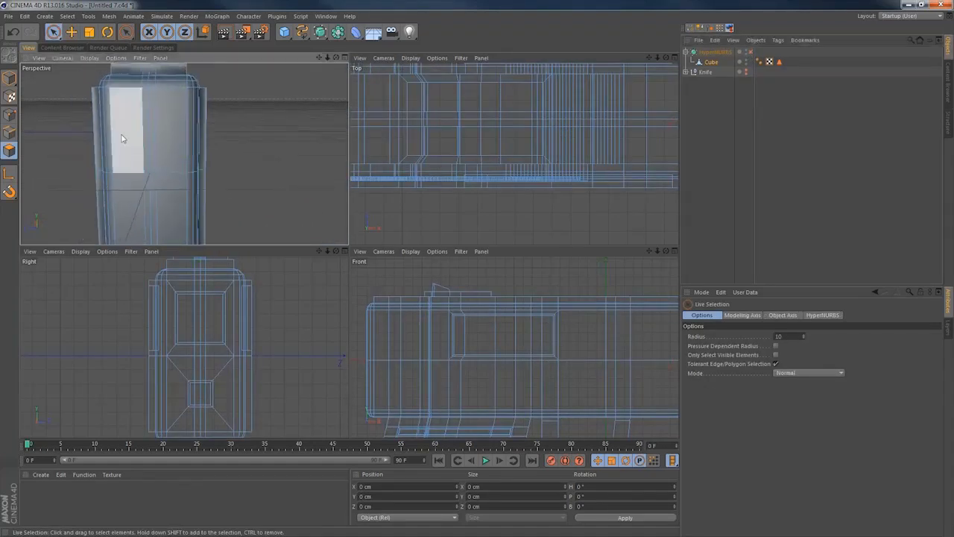
middle_click(125, 137)
middle_click_drag(311, 248, 305, 194, "alt")
right_click_drag(288, 208, 254, 173, "alt")
left_click(251, 173)
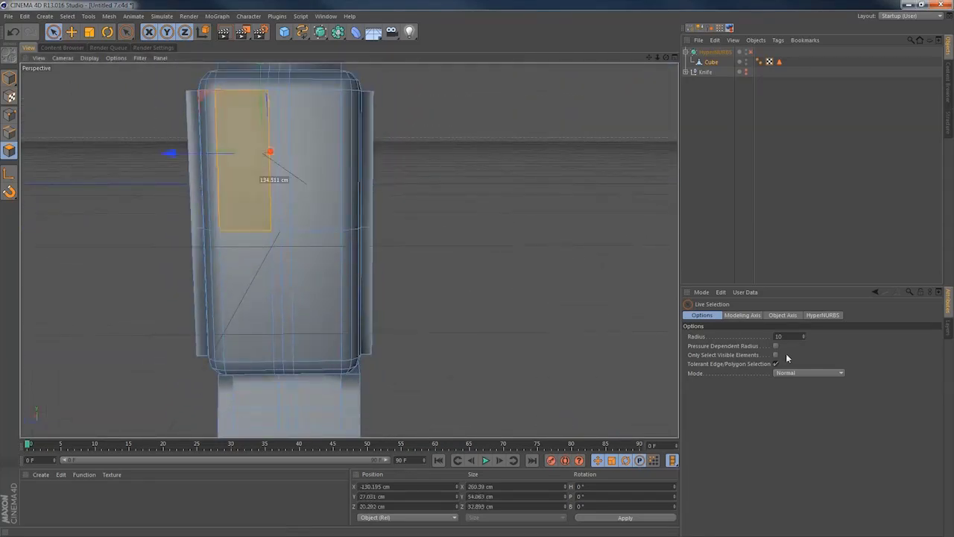
left_click(778, 356)
left_click(504, 306)
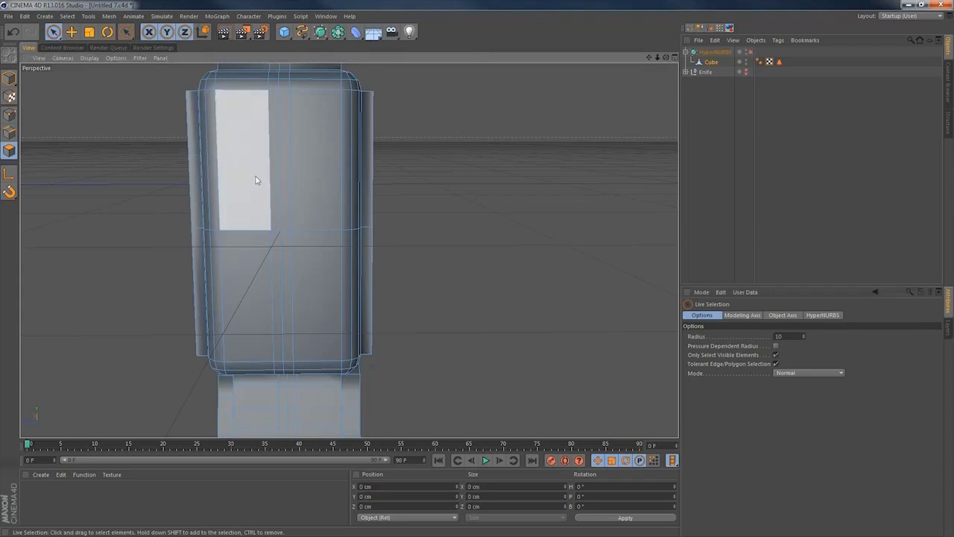
left_click_drag(269, 285, 268, 283)
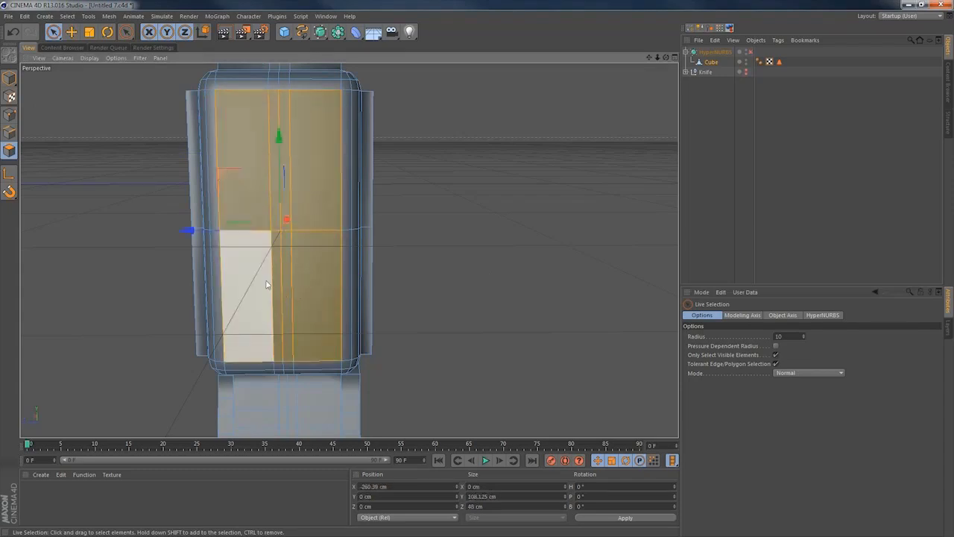
key("i")
mouse_move(410, 253)
left_mouse_down()
mouse_move(388, 253)
mouse_move(379, 271)
left_mouse_up()
Extrude the inset rear polygons inward about 5.9 cm, inset the recess floor by 1.9 cm and preview the smoothing.
key("d")
key("i")
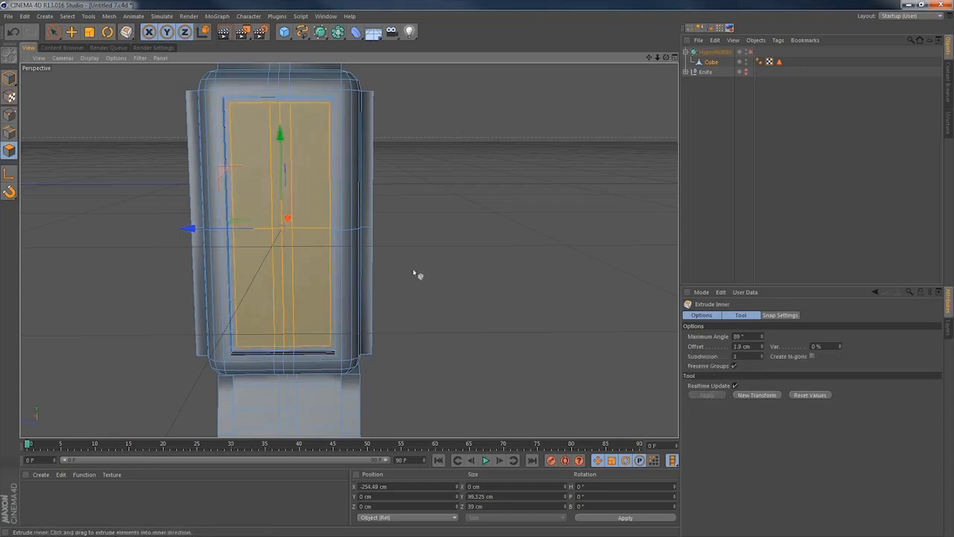
left_click(751, 52)
left_click_drag(348, 250, 349, 107, "alt")
right_click_drag(388, 271, 240, 315, "alt")
middle_click_drag(411, 320, 381, 212, "alt")
left_click_drag(322, 296, 684, 201, "alt")
With smoothing off, extrude all polygons on the grip's underside downward by 12.1 cm and store them as a polygon selection.
left_click(750, 51)
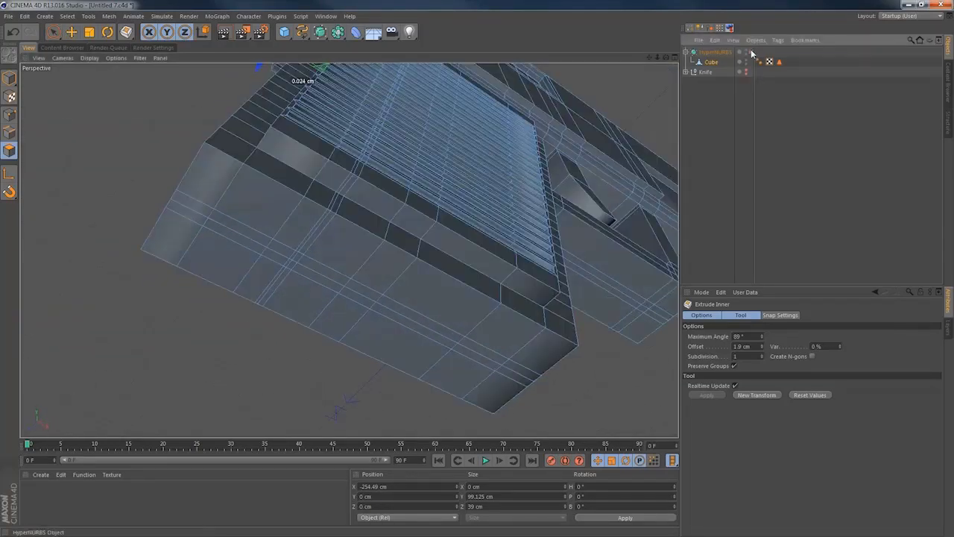
left_click(53, 32)
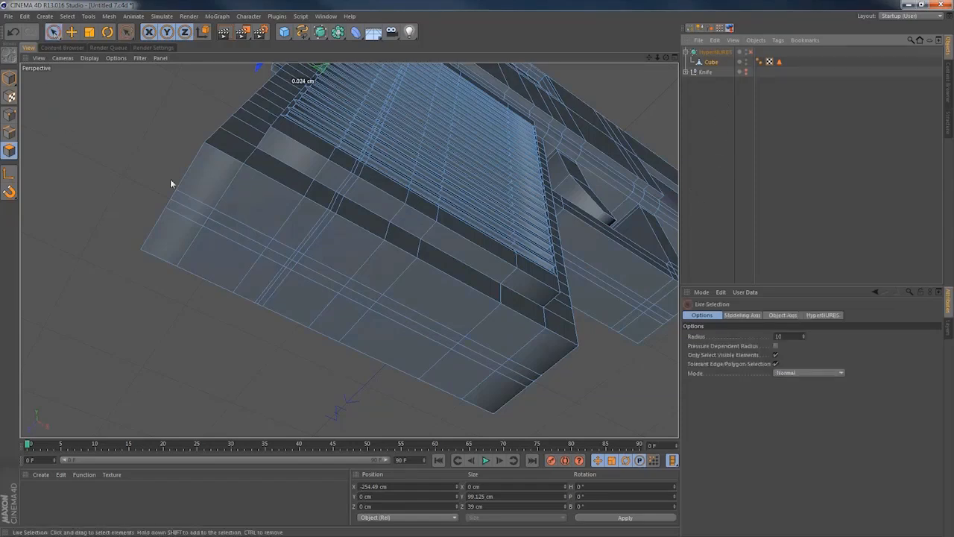
mouse_move(210, 221)
left_mouse_down()
mouse_move(224, 213)
mouse_move(301, 276)
mouse_move(326, 266)
mouse_move(409, 315)
mouse_move(409, 297)
left_mouse_up()
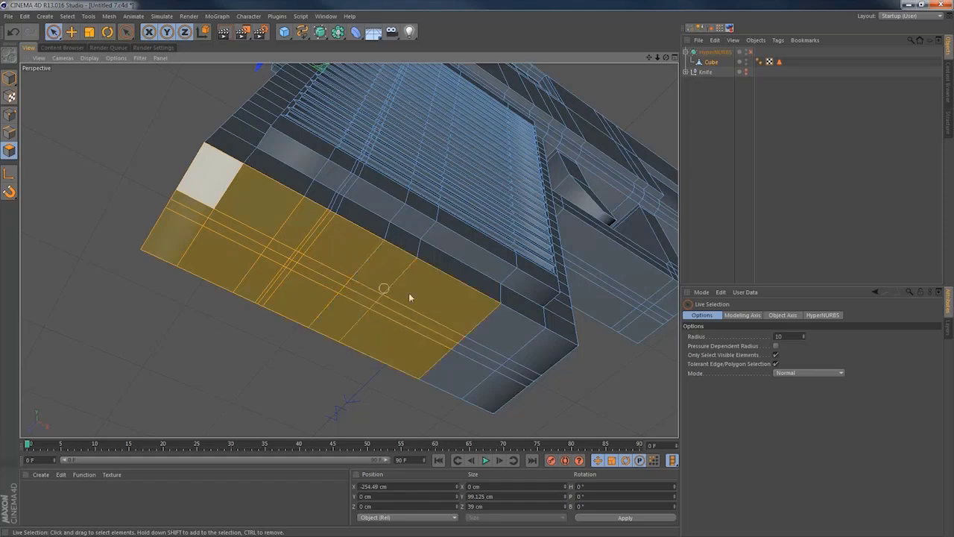
left_click_drag(530, 363, 455, 360)
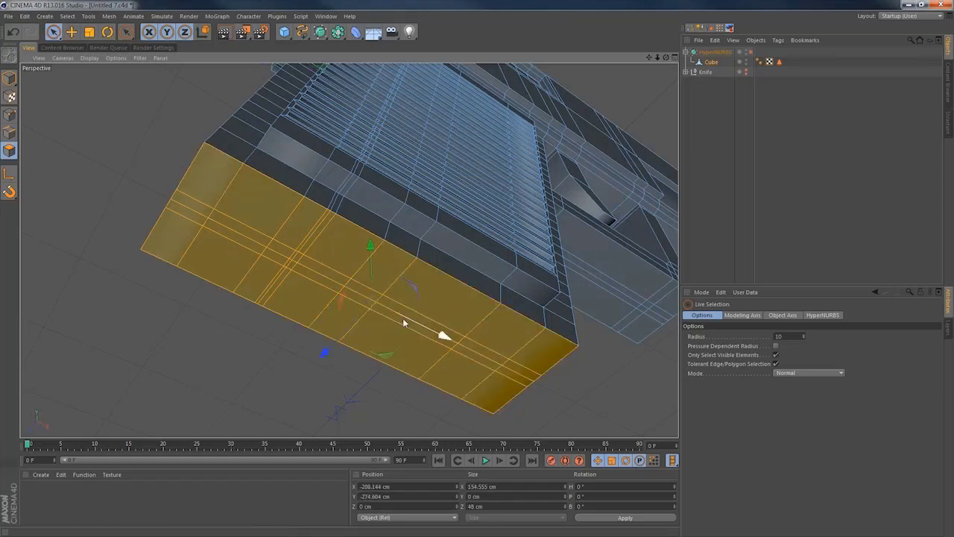
key("d")
left_click_drag(374, 329, 278, 365)
left_click_drag(319, 403, 166, 194, "alt")
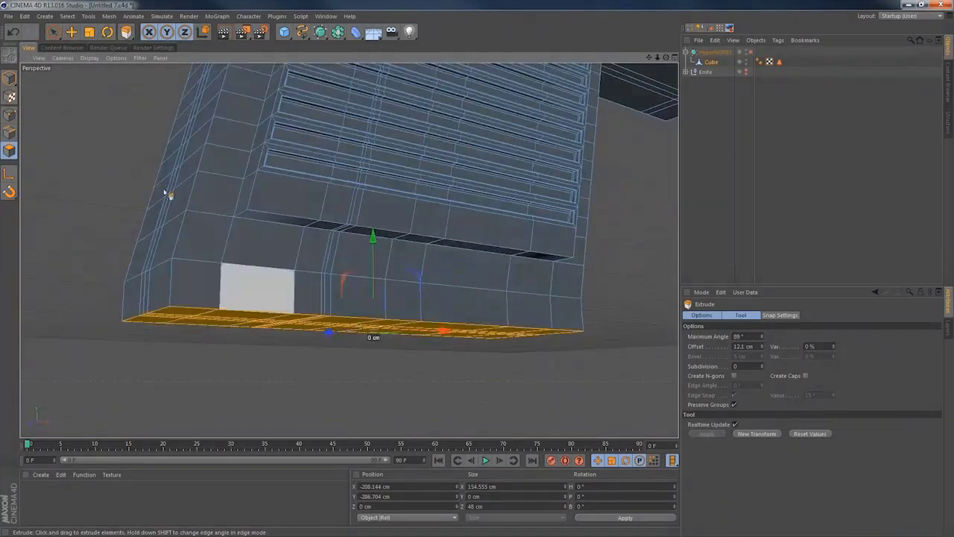
left_click(67, 15)
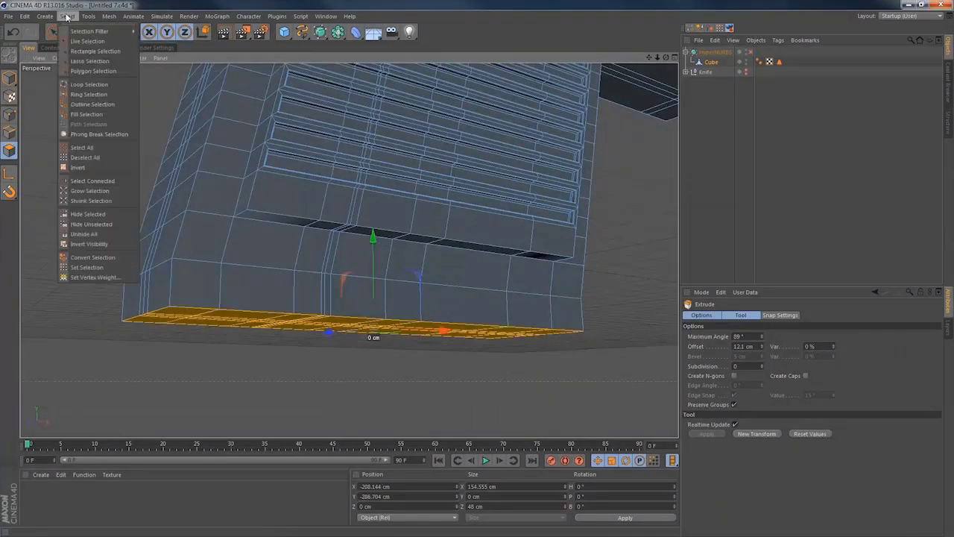
left_click(95, 267)
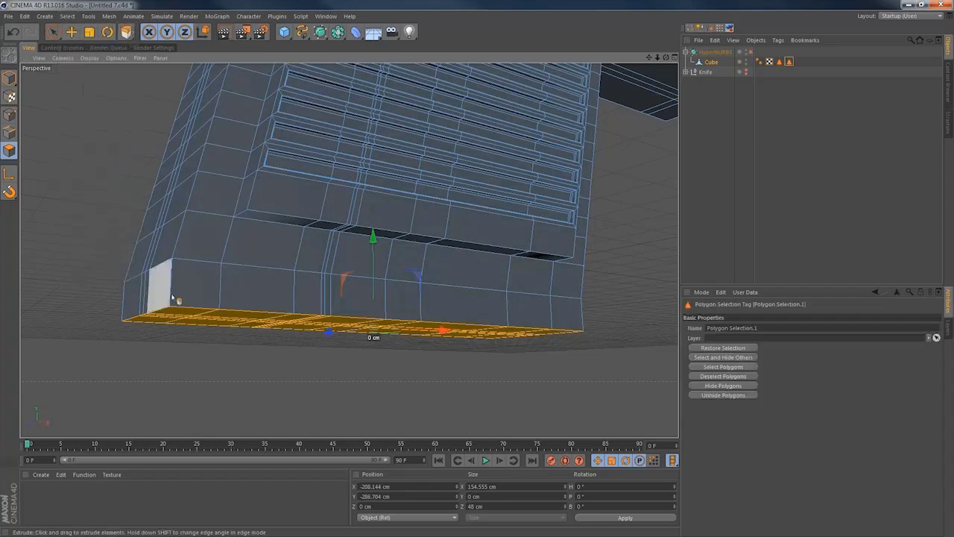
Loop-select the side band of the new grip base and extrude it outward by 6.9 cm with a maximum angle of 90°.
left_click(67, 16)
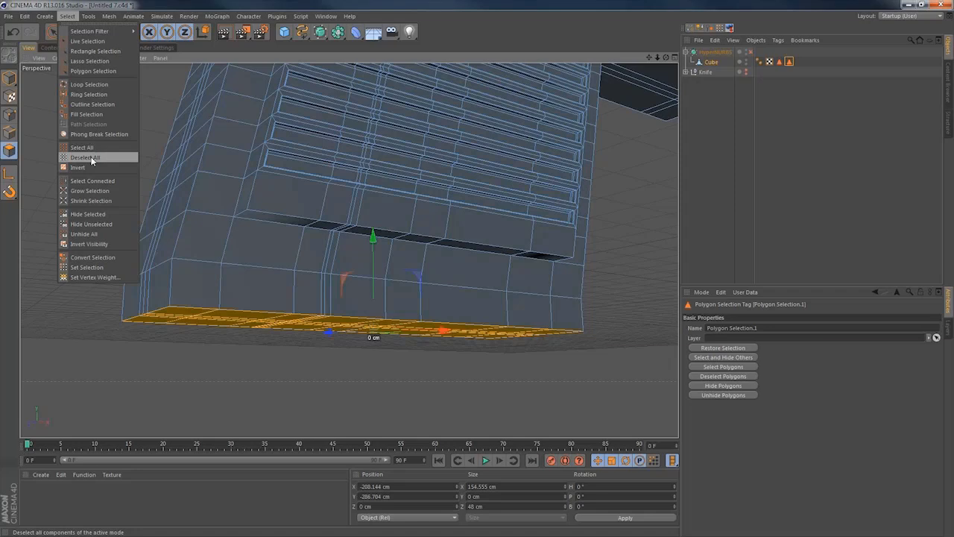
left_click(89, 85)
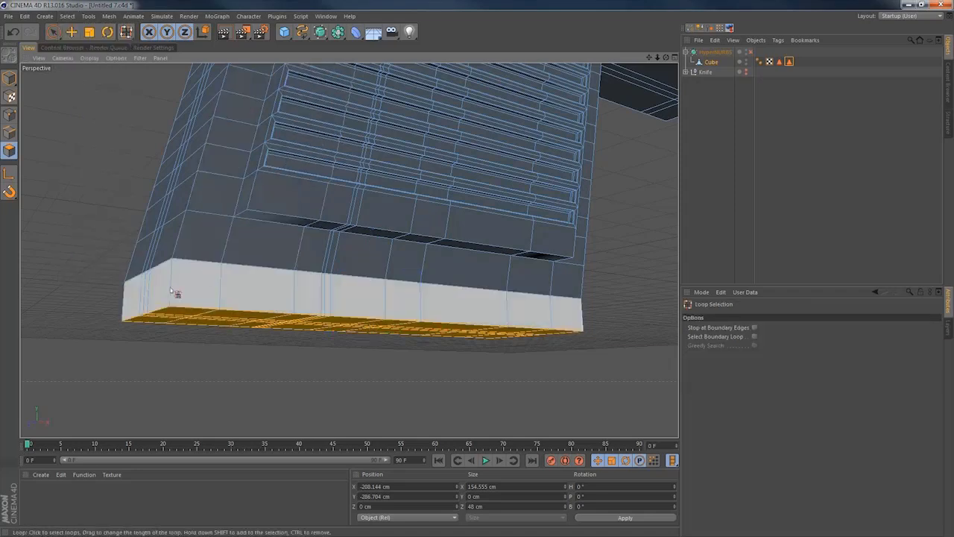
left_click(343, 297)
left_click_drag(343, 297, 314, 356, "alt")
key("d")
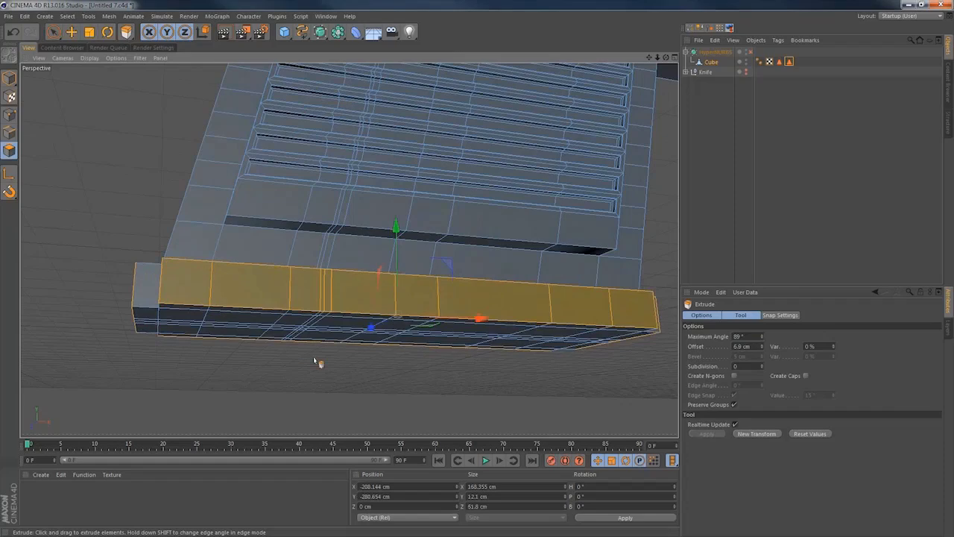
left_click(761, 334)
Turn on HyperNURBS smoothing, deselect the object and examine the grip base and the whole pistol from the side.
left_click_drag(459, 299, 489, 213, "alt")
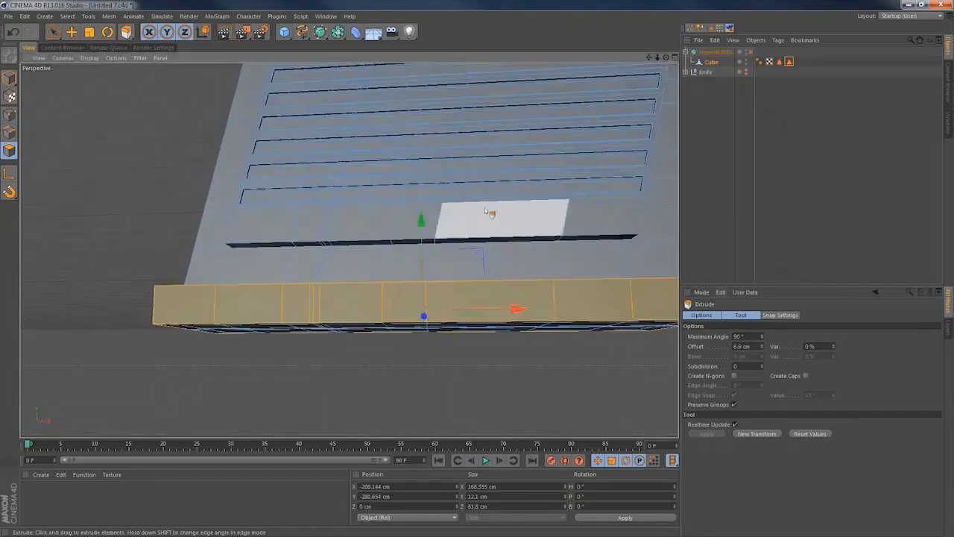
middle_click_drag(486, 211, 359, 239, "alt")
scroll(385, 194, "down", 5)
middle_click_drag(390, 196, 371, 300, "alt")
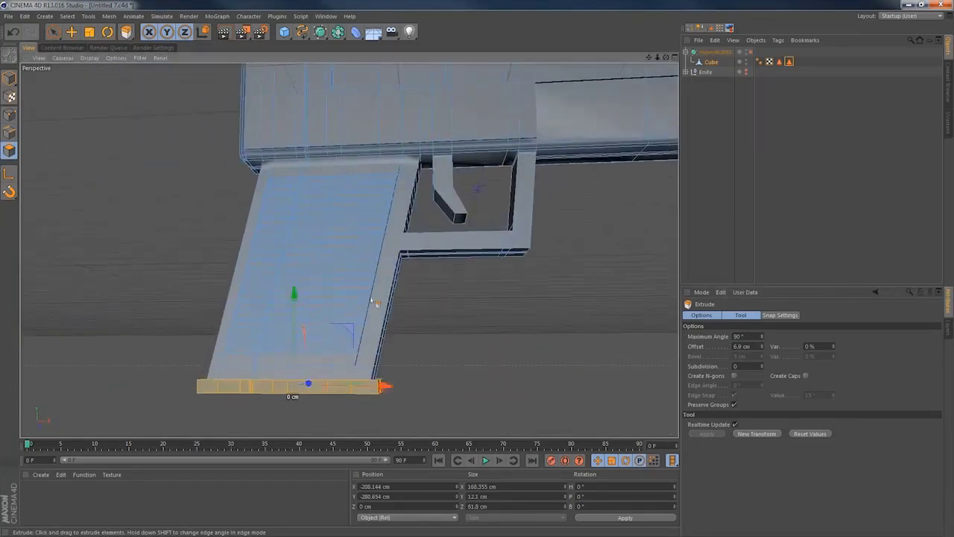
left_click(750, 51)
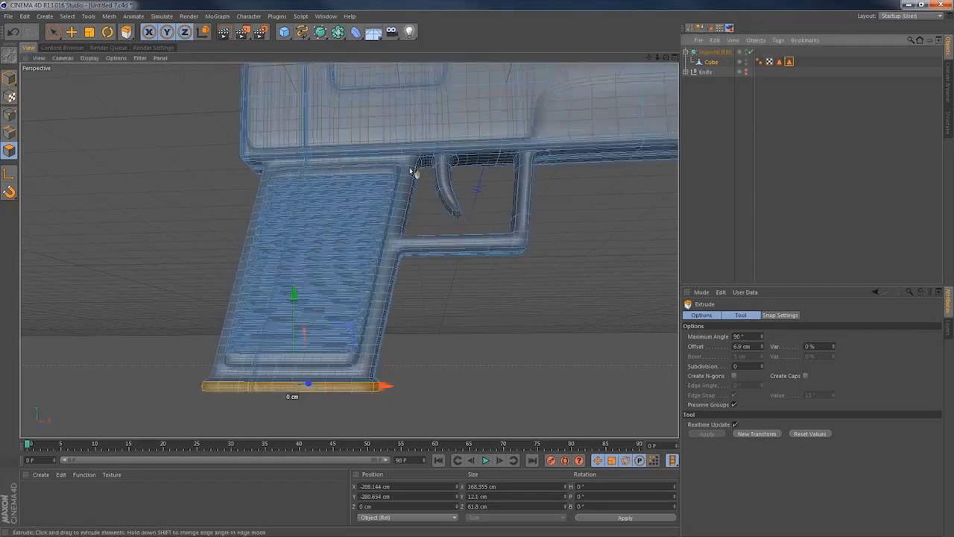
middle_click_drag(410, 172, 339, 207, "alt")
left_click_drag(413, 199, 417, 252, "alt")
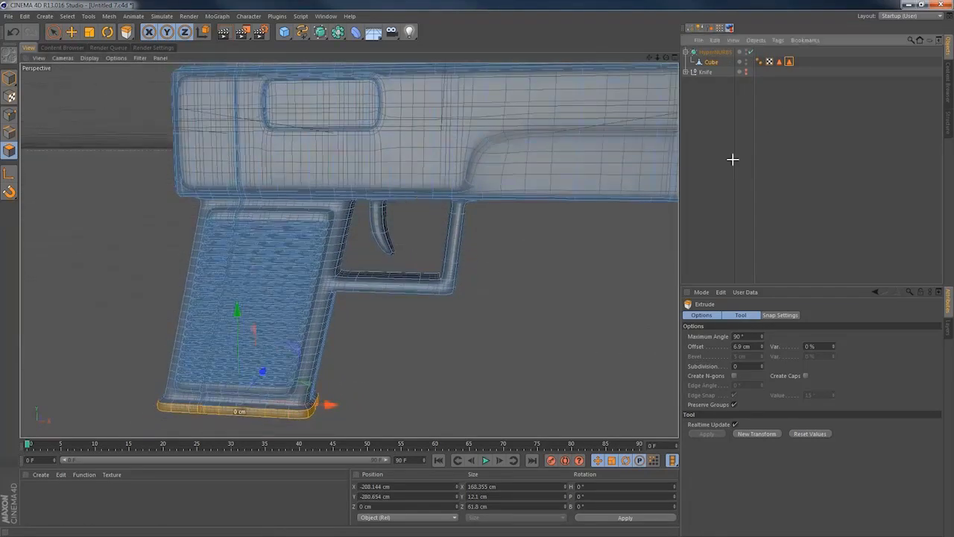
left_click(732, 159)
middle_click_drag(497, 194, 414, 230, "alt")
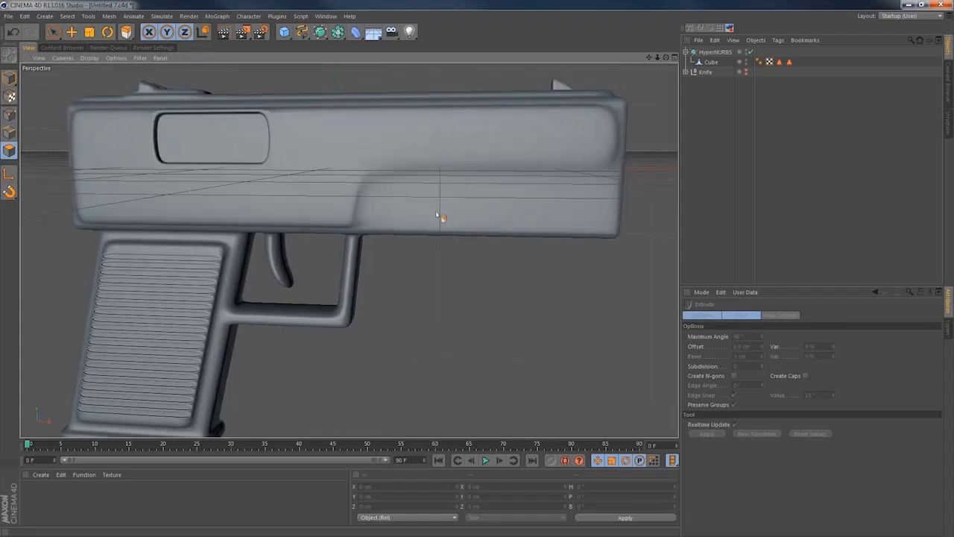
mouse_move(438, 215)
left_mouse_down("alt")
mouse_move(452, 213)
mouse_move(311, 216)
mouse_move(420, 214)
left_mouse_up("alt")
right_click_drag(419, 213, 445, 221, "alt")
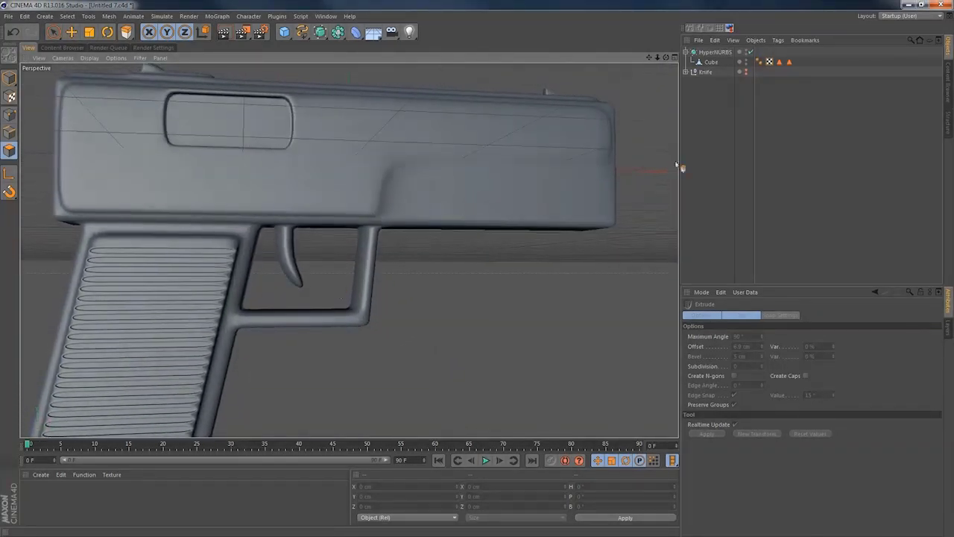
With smoothing off, cut knife loops through the cube mesh near the middle of the trigger guard's lower and front bars.
left_click(750, 51)
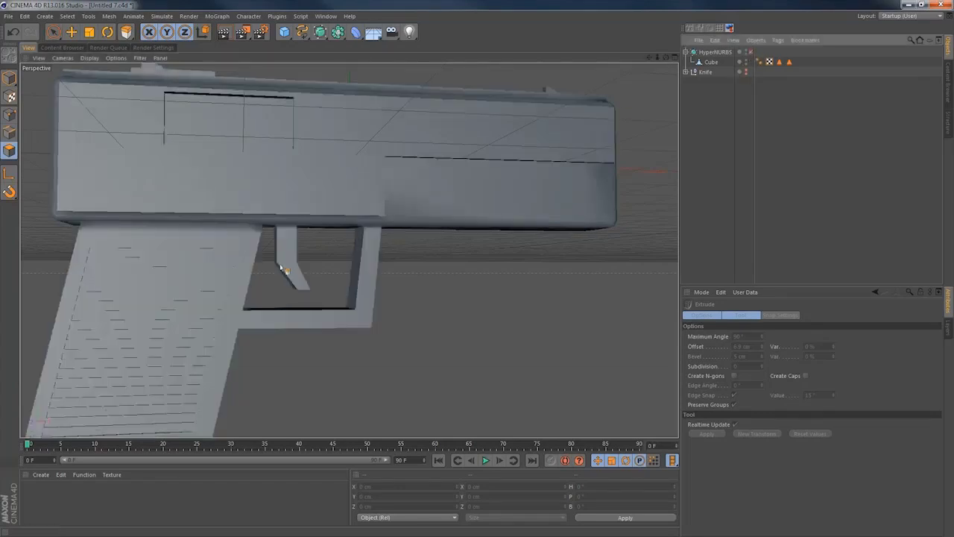
left_click(712, 62)
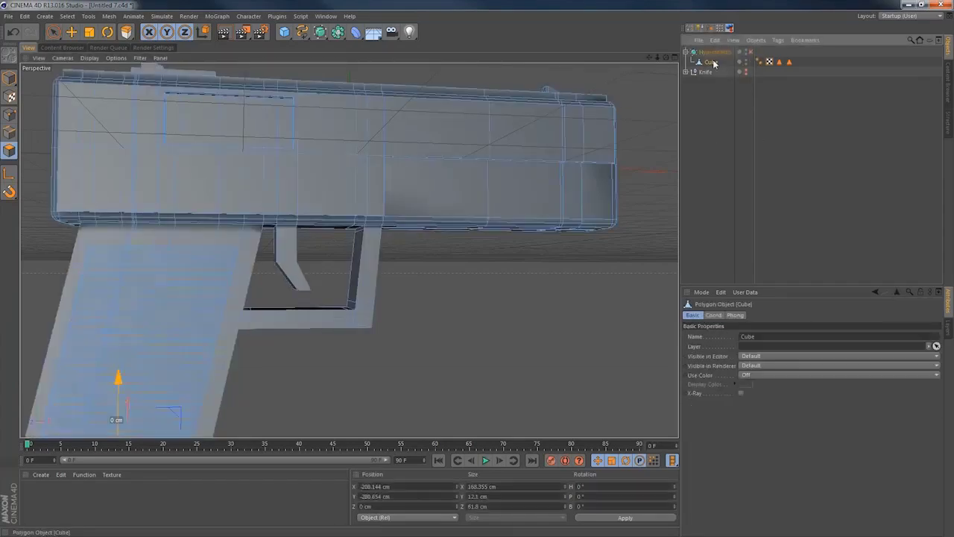
key("k")
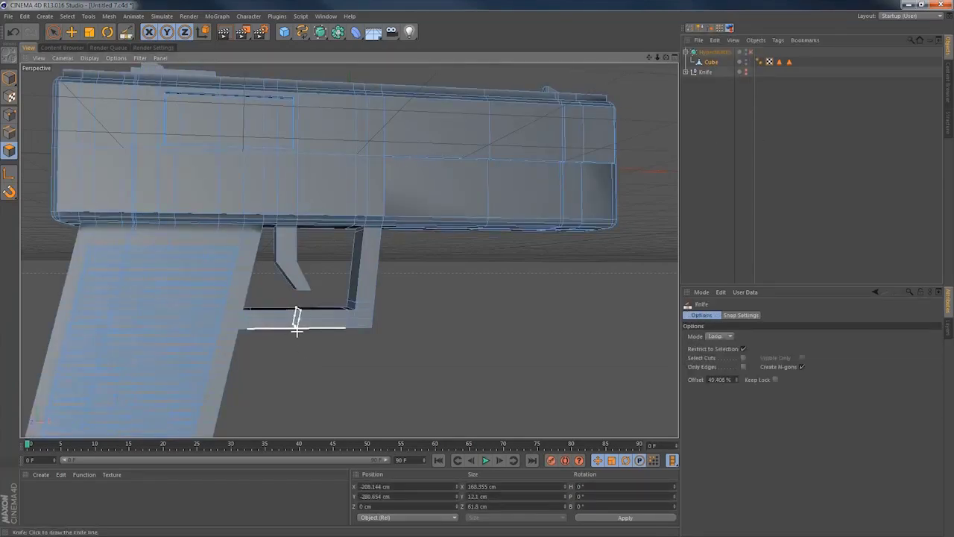
Raise the middle points of the trigger guard's lower bar by about 3.5 cm and shift the front bar's middle points toward the trigger.
left_click(9, 115)
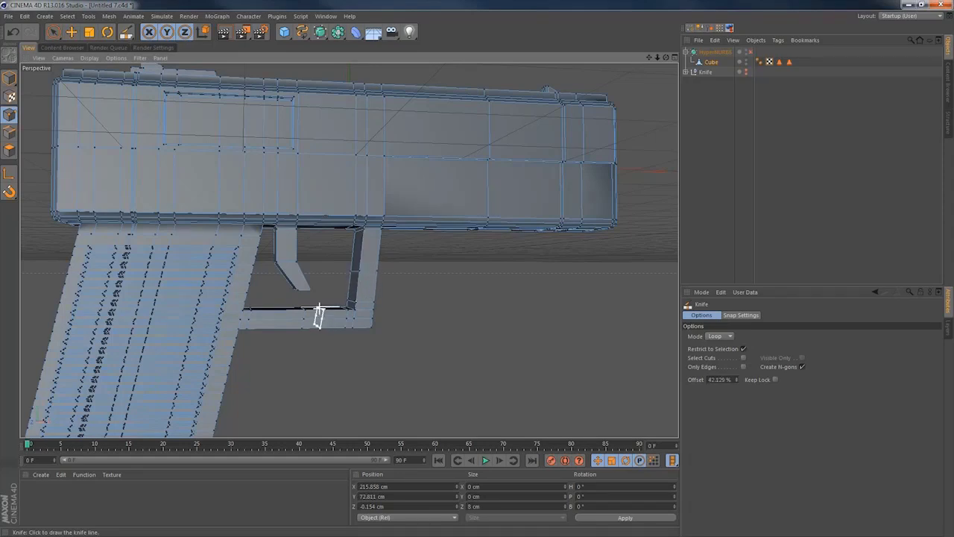
right_click_drag(319, 314, 388, 311, "alt")
key("space")
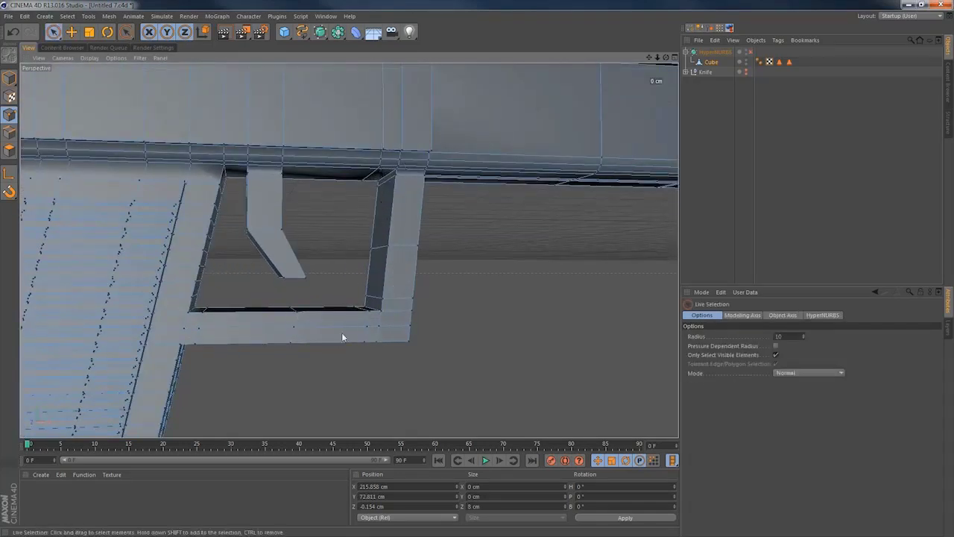
left_click_drag(341, 322, 299, 310, "alt")
left_click_drag(57, 37, 85, 59)
left_click_drag(276, 314, 337, 377)
left_click_drag(301, 237, 301, 231)
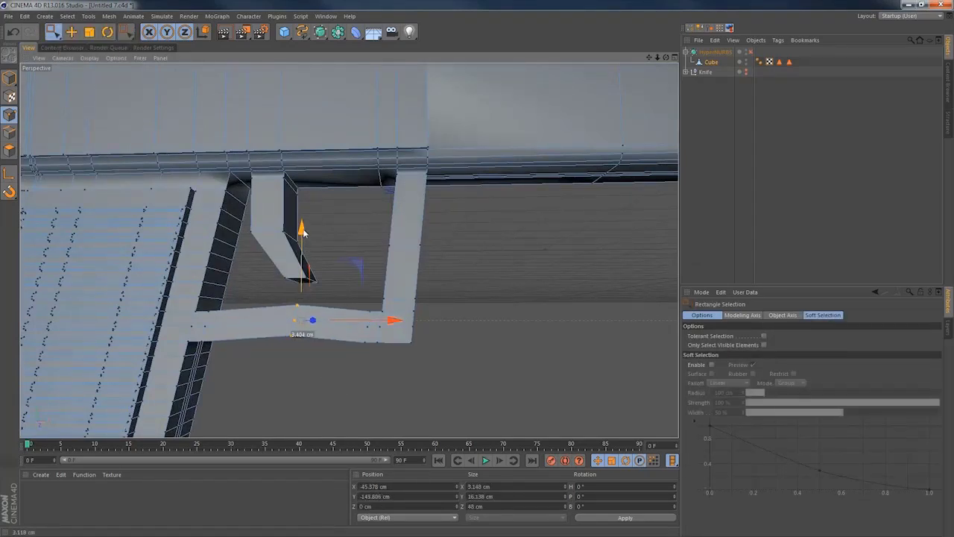
left_click_drag(432, 272, 440, 270)
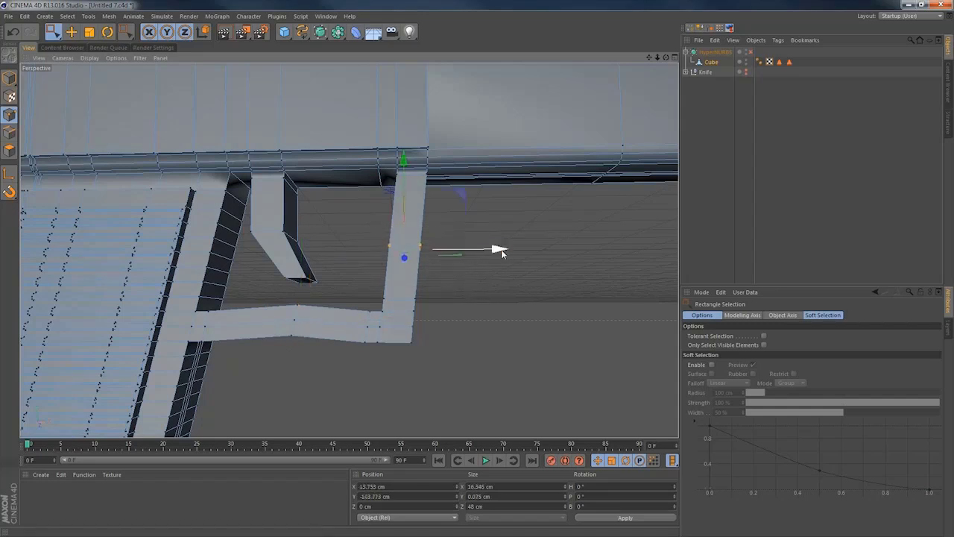
left_click_drag(496, 247, 492, 256)
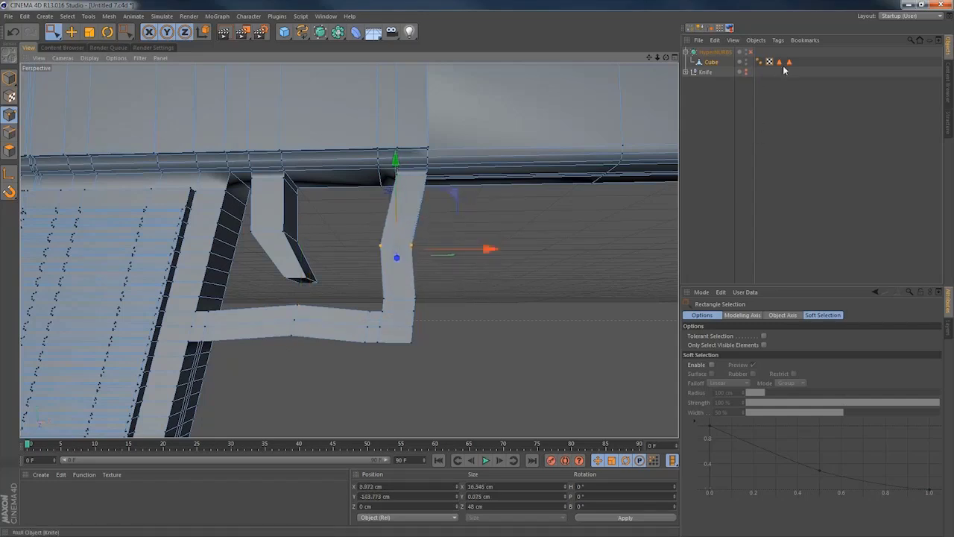
With smoothing on, raise the lower bar's middle points to Y -141.8 cm and move the front bar's to X 10.8, Y -96.9 cm.
left_click(750, 52)
scroll(253, 305, "down", 5)
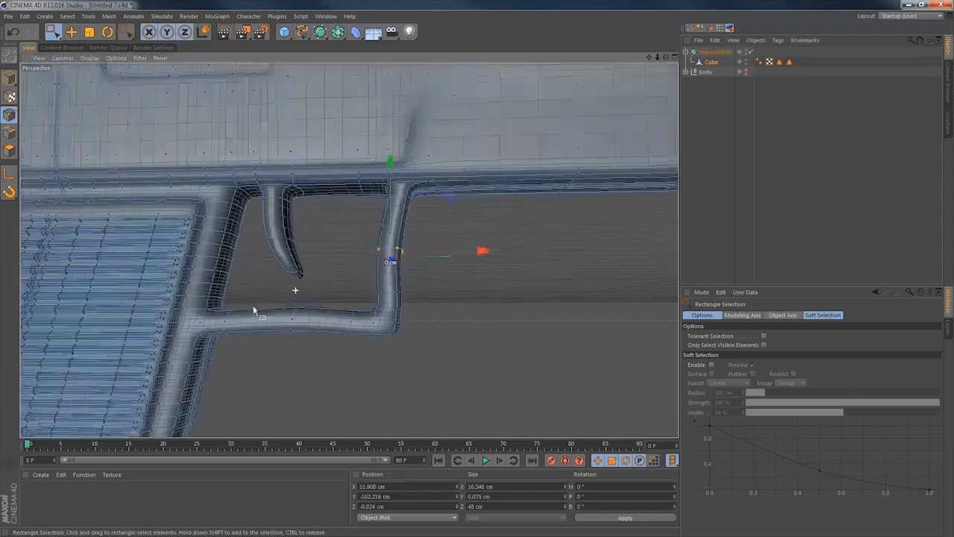
right_click_drag(189, 343, 176, 345, "alt")
middle_click_drag(298, 354, 437, 347, "alt")
left_click_drag(388, 328, 390, 329)
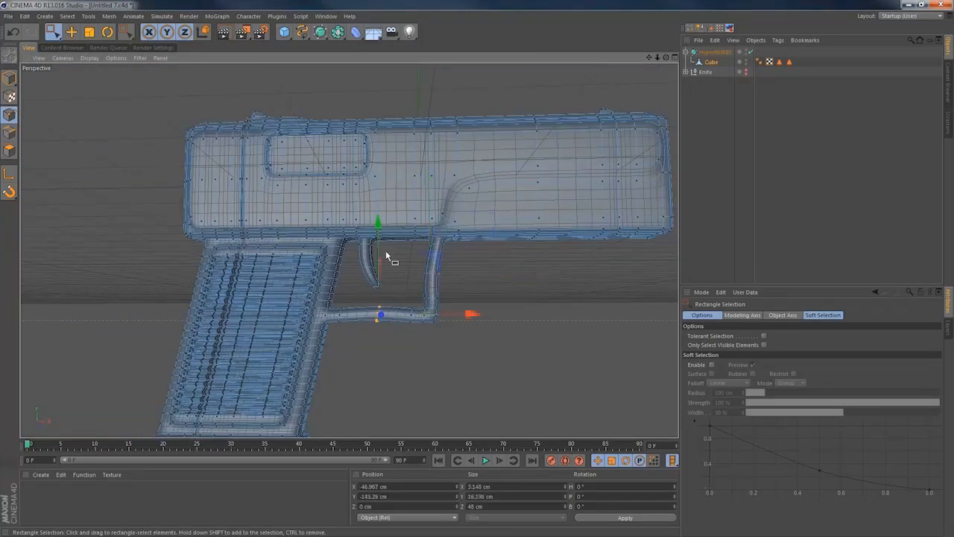
left_click_drag(380, 235, 379, 224)
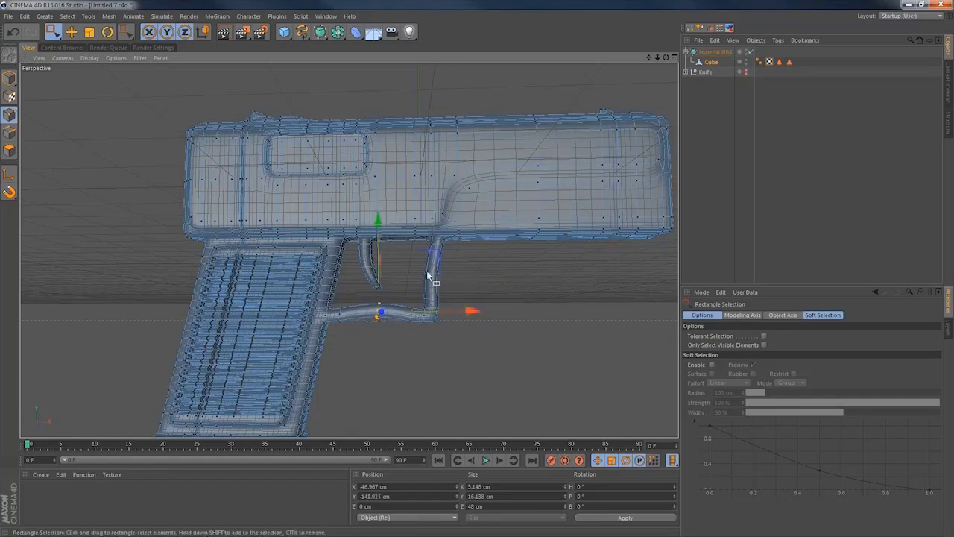
left_click_drag(451, 280, 451, 280)
left_click_drag(432, 193, 432, 186)
left_click_drag(524, 273, 523, 273)
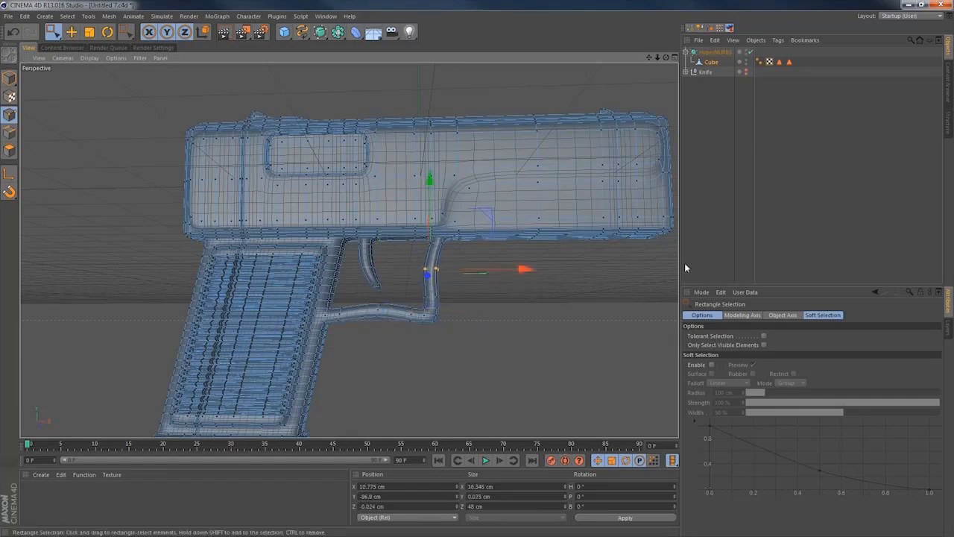
Deselect the object and examine the smoothed pistol and its curved trigger guard from several angles.
left_click(714, 223)
left_click_drag(471, 292, 380, 286, "alt")
left_click_drag(386, 183, 392, 221, "alt")
right_click_drag(392, 187, 273, 211, "alt")
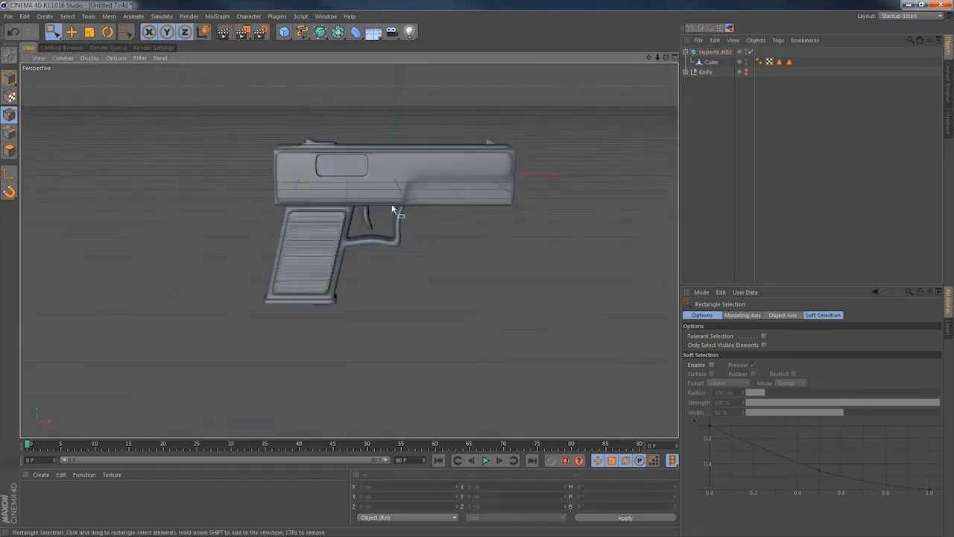
mouse_move(403, 191)
left_mouse_down("alt")
mouse_move(403, 183)
mouse_move(281, 181)
mouse_move(338, 201)
mouse_move(496, 221)
mouse_move(420, 181)
mouse_move(355, 176)
mouse_move(357, 192)
left_mouse_up("alt")
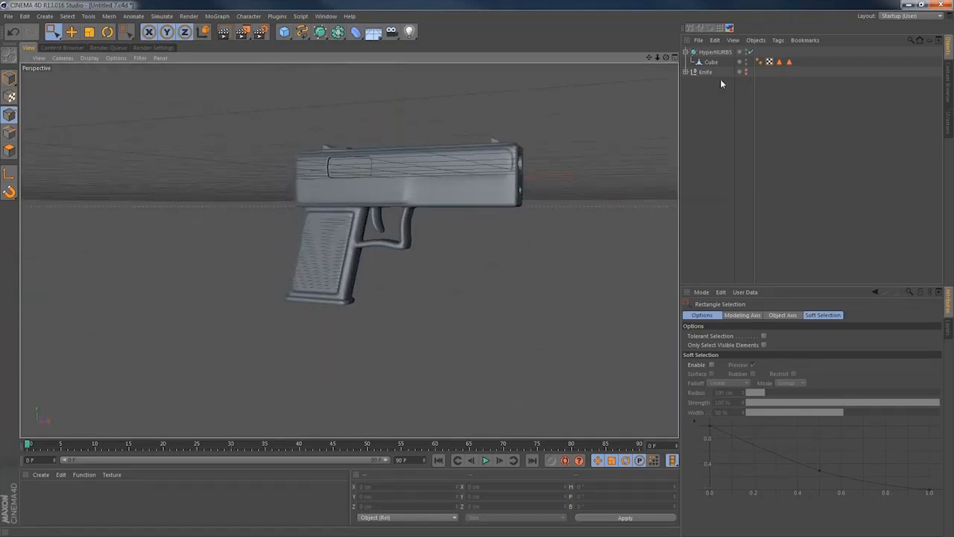
Group the HyperNURBS and its cube into a null named Pistol, and hide the group in the editor and renderer.
left_click(715, 53)
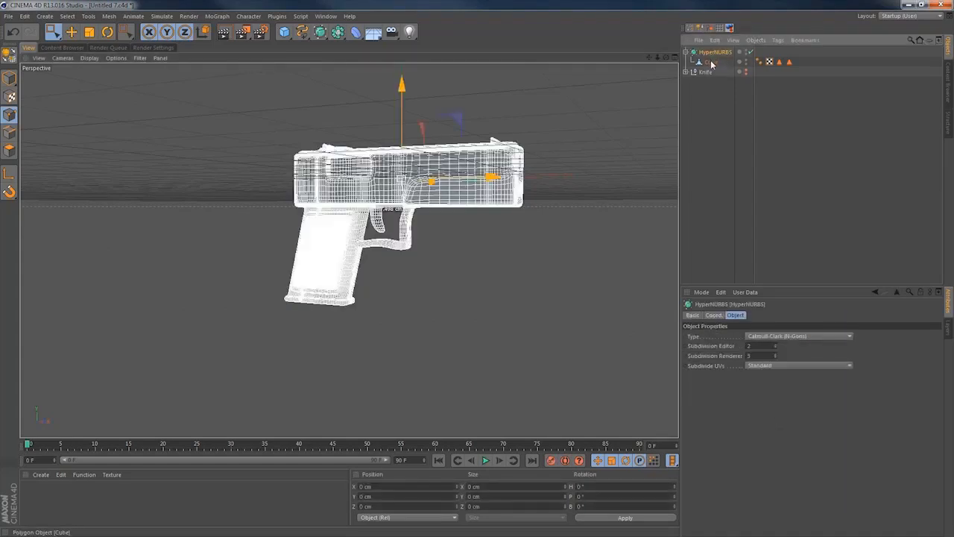
left_click(711, 62, "ctrl")
key("alt+g")
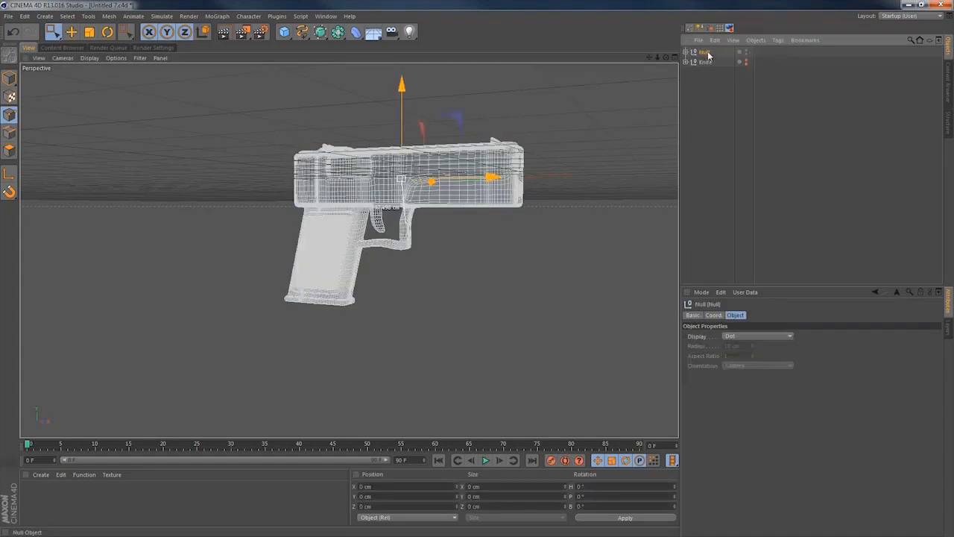
double_click(708, 53)
type("Pistol")
key("Return")
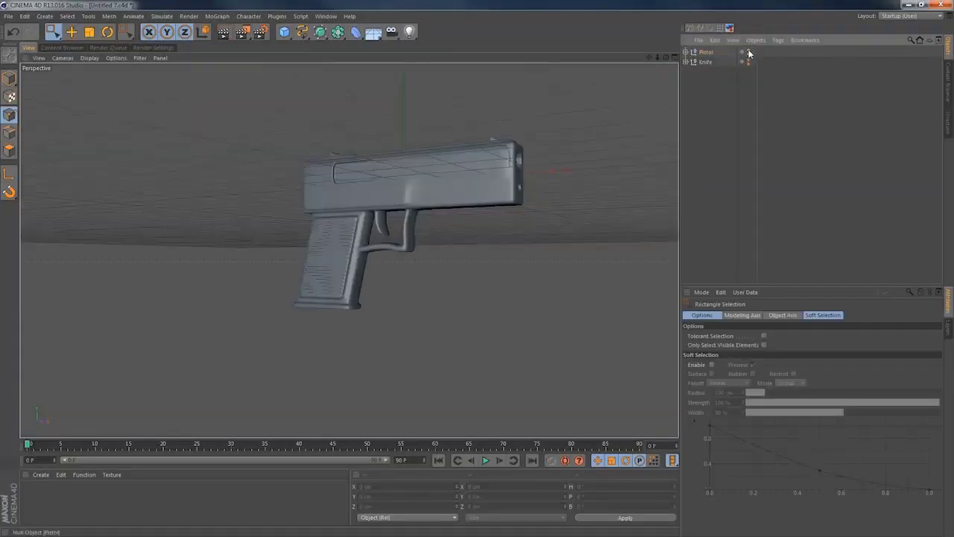
double_click(748, 51)
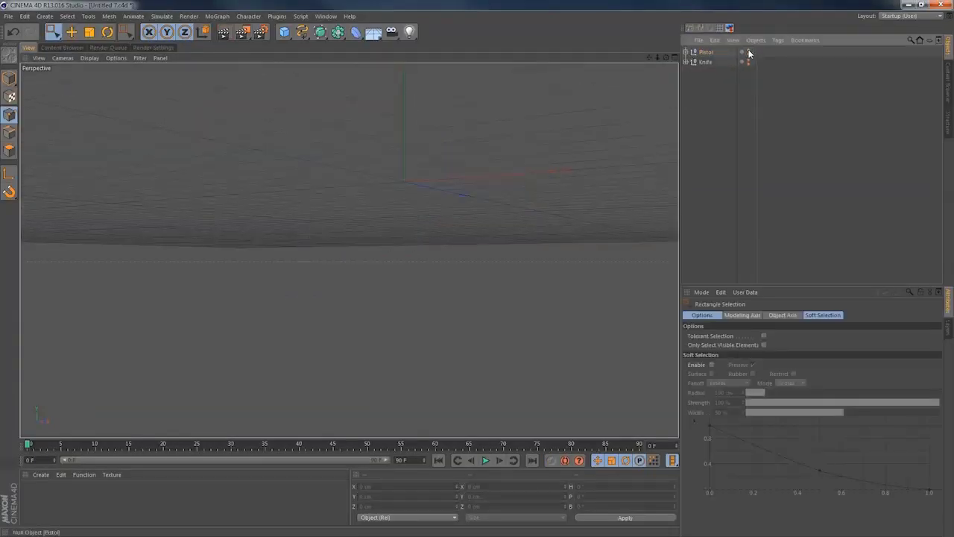
Add a cylinder primitive, orient it along +X and set its rotation segments to 20.
left_click(285, 33)
left_click(481, 41)
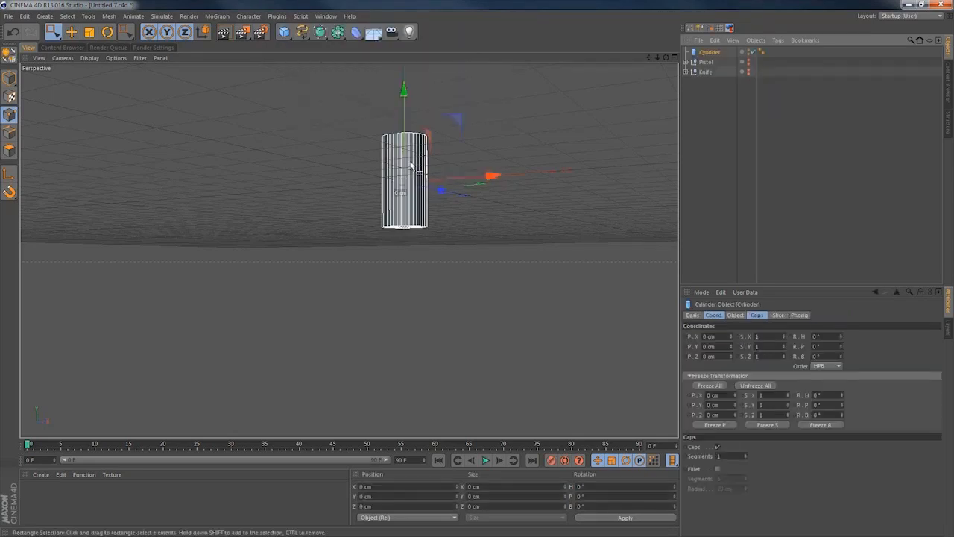
left_click_drag(410, 161, 445, 201, "alt")
middle_click_drag(423, 170, 370, 196, "alt")
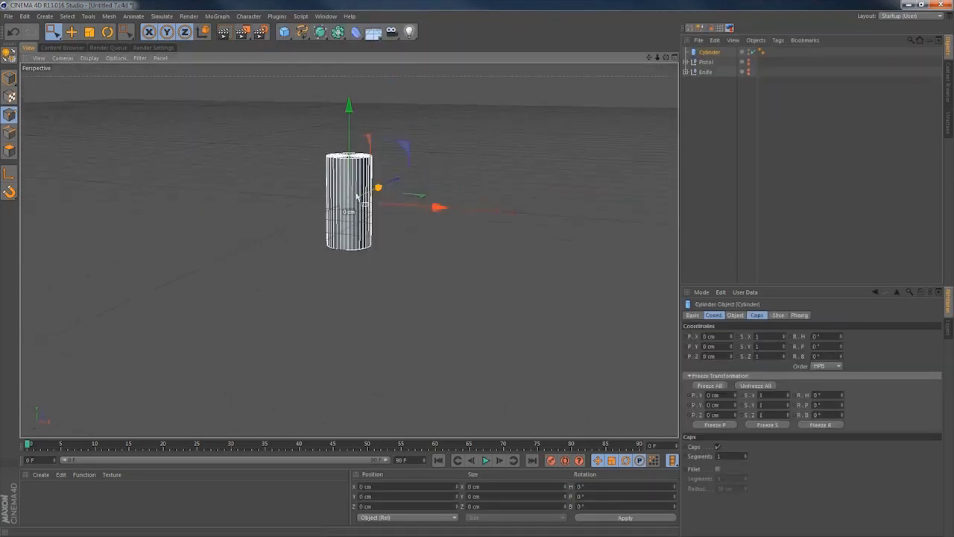
right_click_drag(350, 195, 458, 170, "alt")
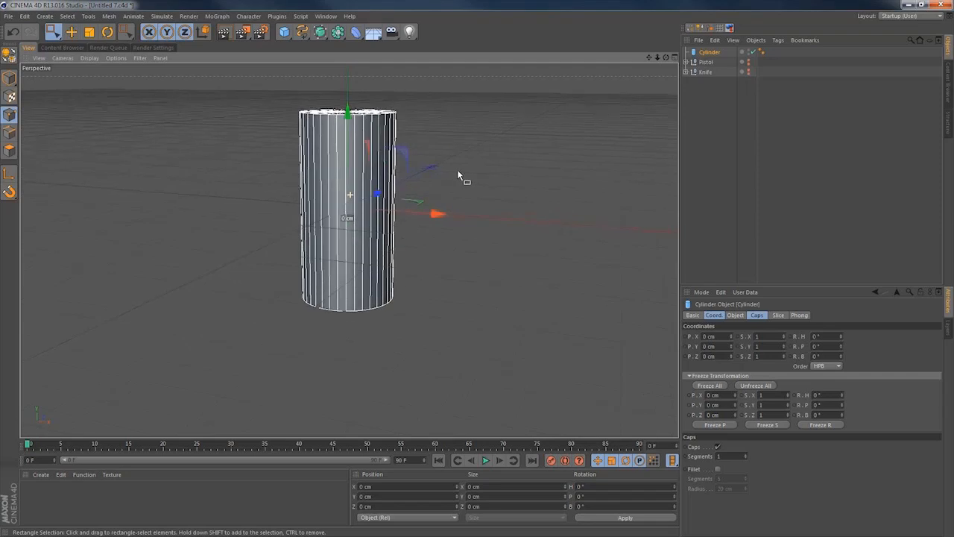
left_click(709, 54)
left_click(737, 315)
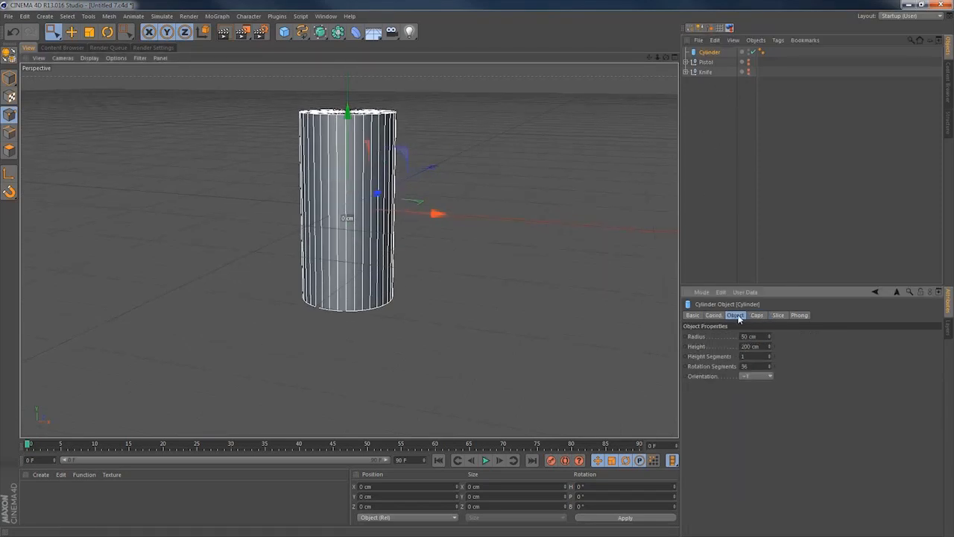
left_click(755, 376)
left_click(747, 388)
type("20")
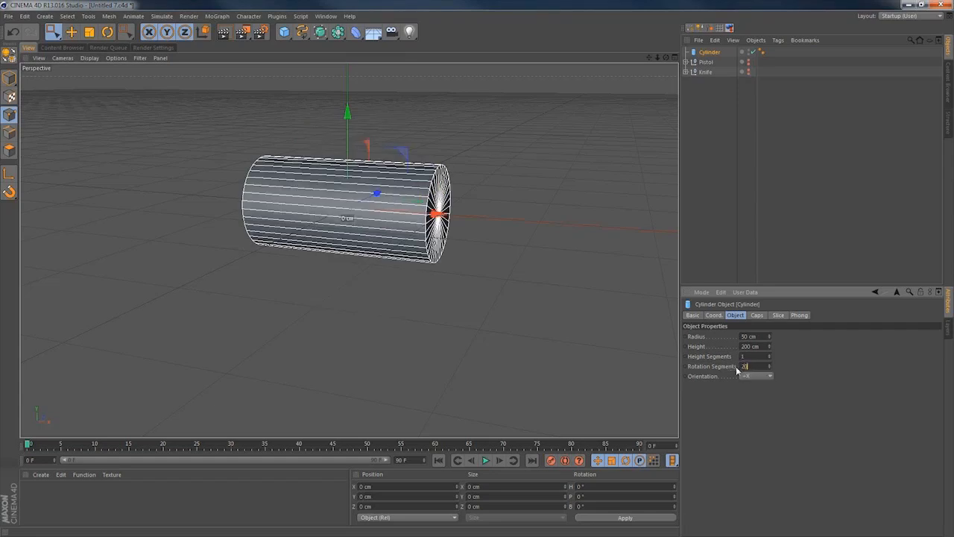
key("Return")
Resize the cylinder into a long tube with a radius of 13 cm and a height of 388 cm.
mouse_move(769, 337)
left_mouse_down()
mouse_move(770, 373)
mouse_move(769, 346)
left_mouse_up()
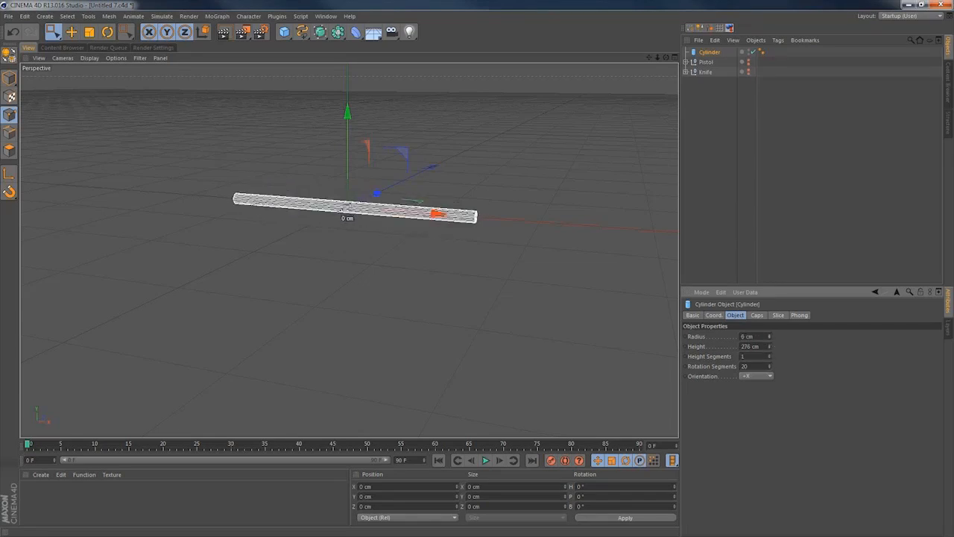
right_click_drag(357, 206, 491, 200, "alt")
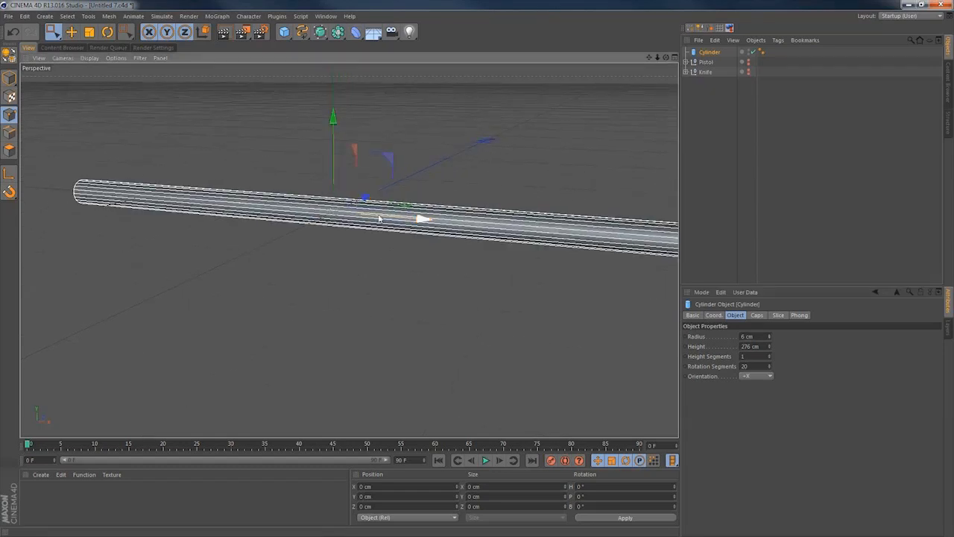
left_click_drag(378, 216, 404, 198, "alt")
right_click_drag(387, 223, 331, 231, "alt")
left_click_drag(355, 214, 377, 212, "alt")
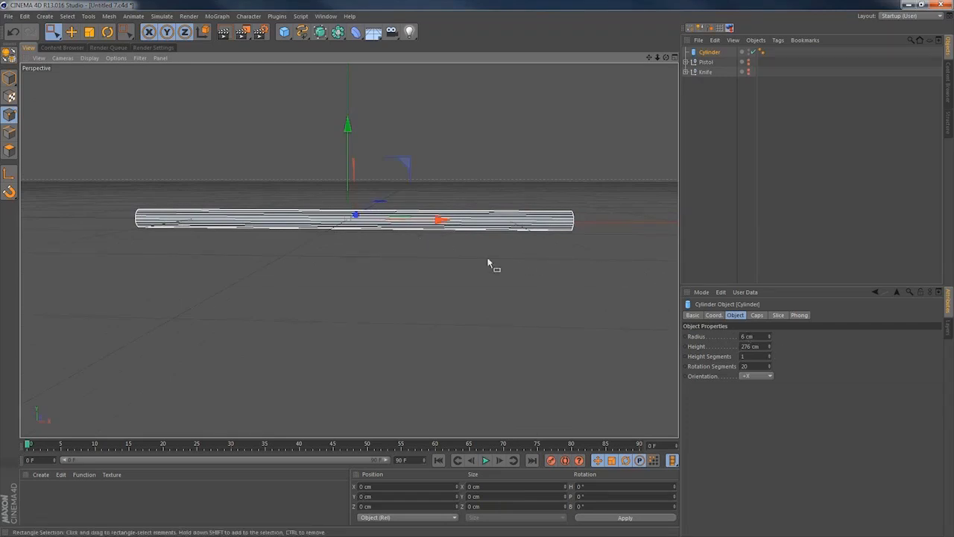
left_click_drag(771, 337, 771, 295)
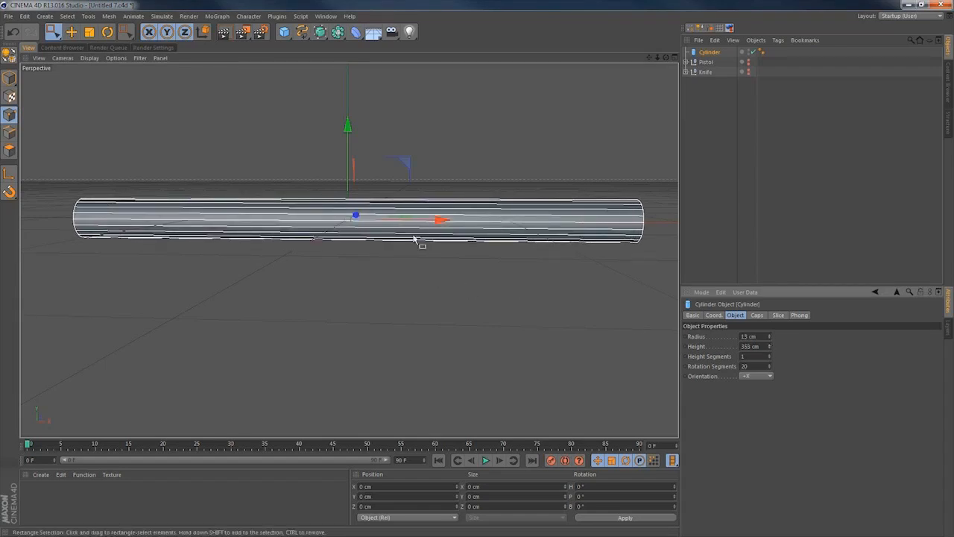
right_click_drag(388, 208, 346, 225, "alt")
scroll(347, 225, "down", 3)
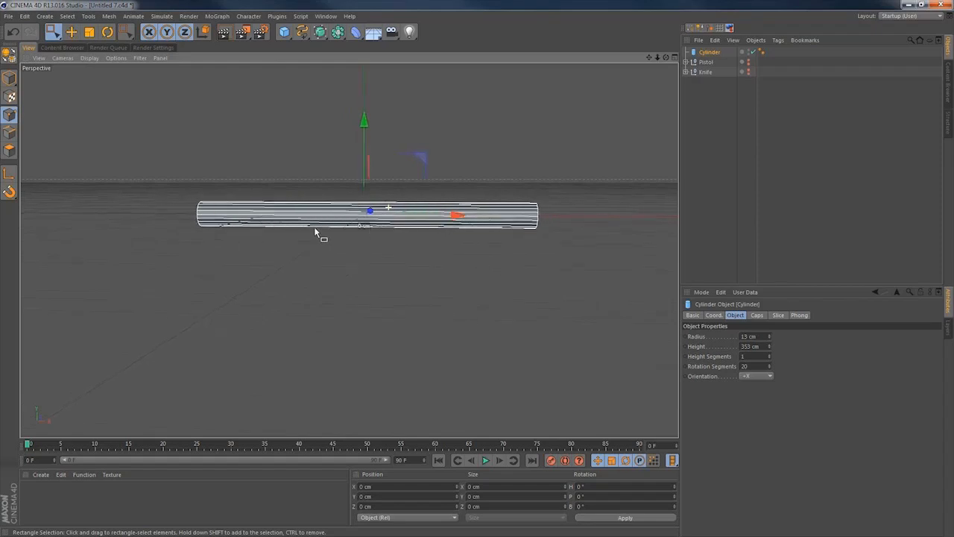
left_click(770, 345)
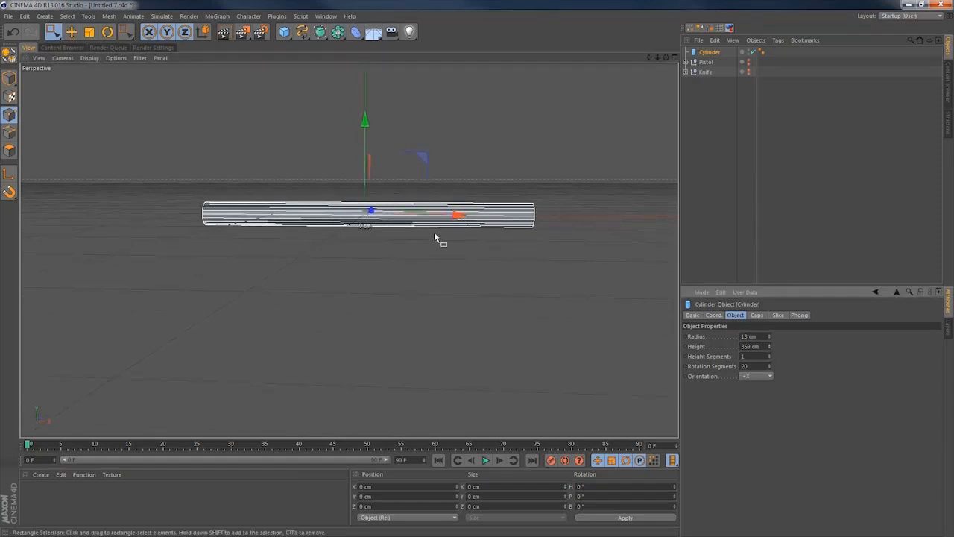
mouse_move(403, 221)
left_mouse_down("alt")
mouse_move(334, 211)
mouse_move(414, 228)
left_mouse_up("alt")
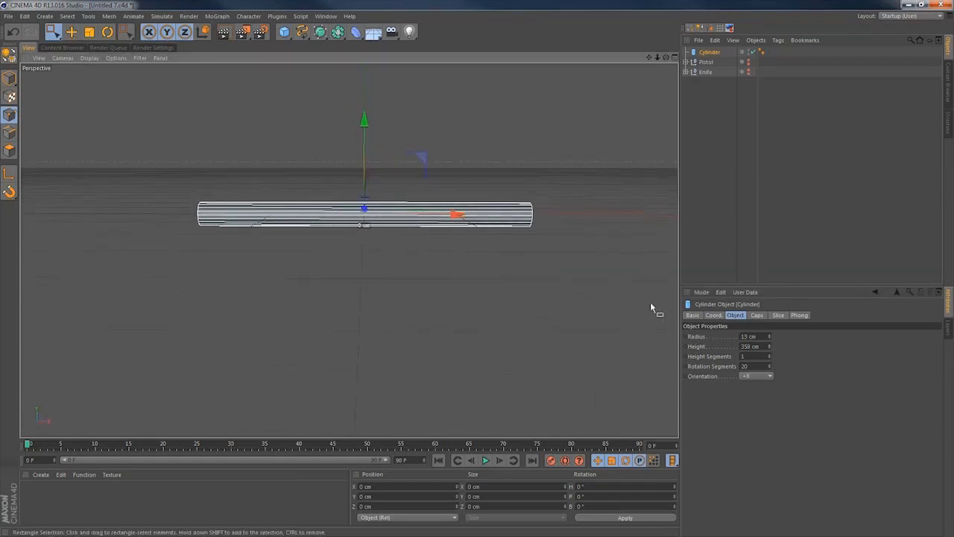
left_click(771, 345)
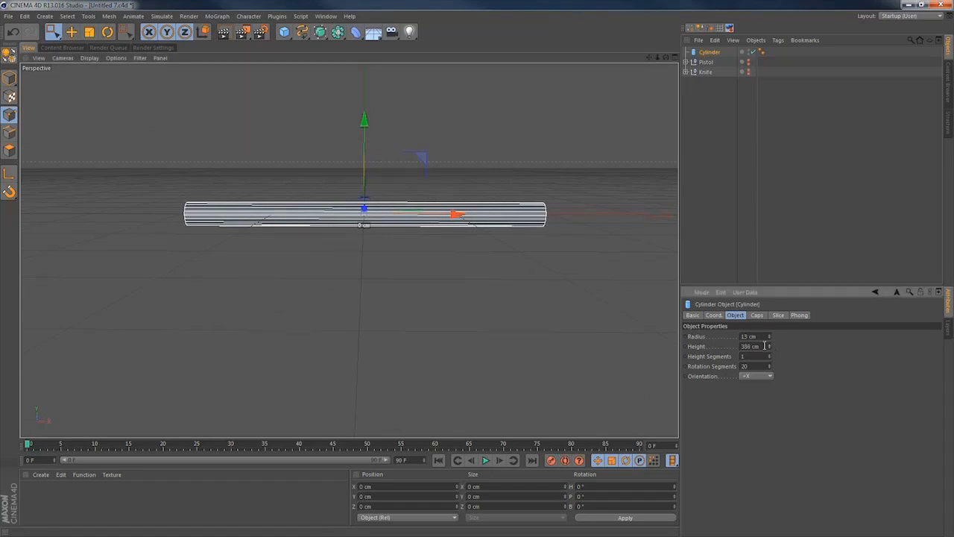
left_click_drag(422, 217, 398, 219, "alt")
scroll(391, 217, "up", 2)
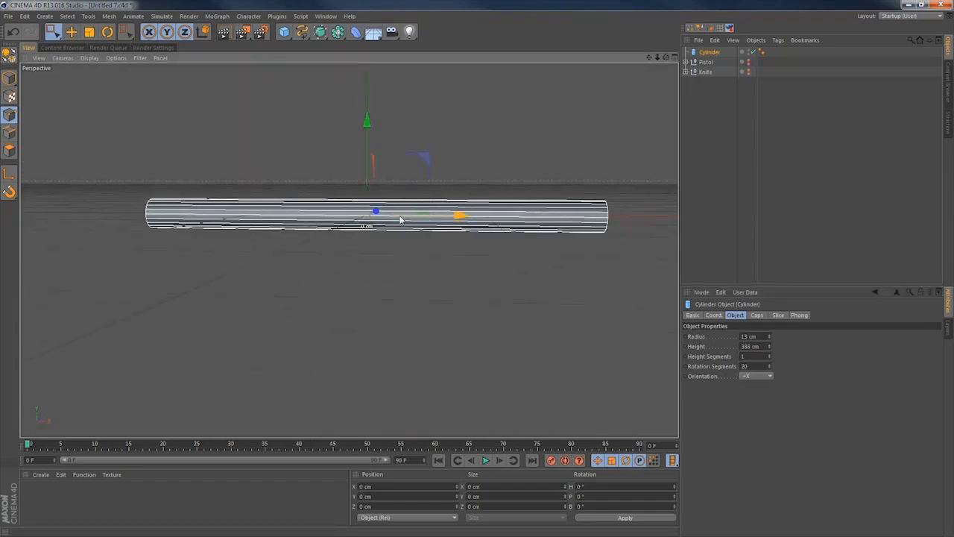
Round the tube's end caps with a fillet of 3 segments and 3 cm radius.
left_click(757, 316)
left_click(718, 358)
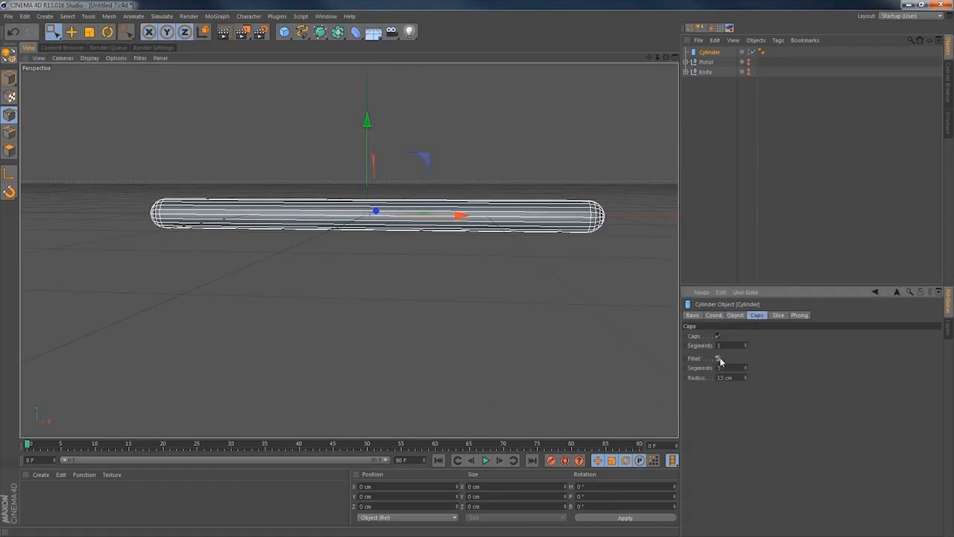
left_click(746, 370)
left_click(747, 371)
left_click(747, 370)
left_click(744, 365)
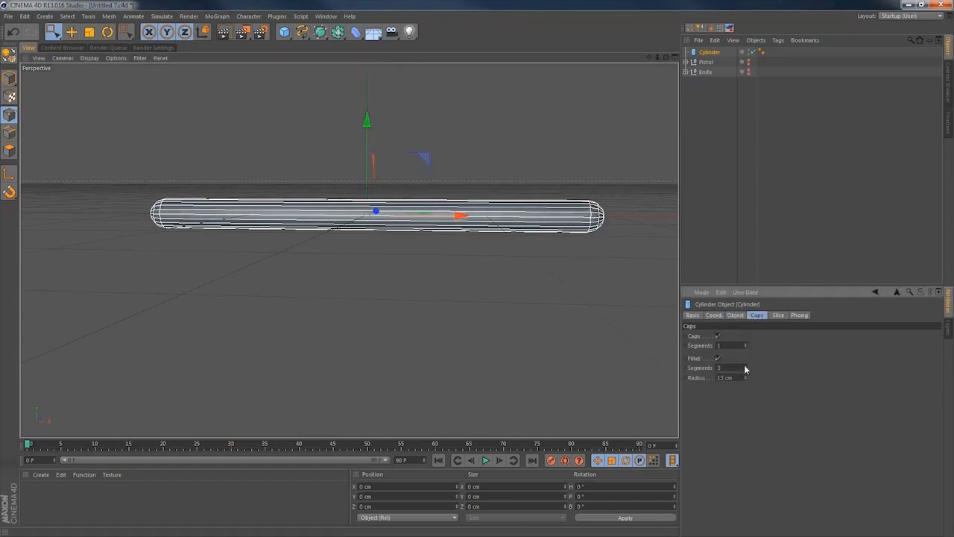
left_click(744, 380)
left_click_drag(745, 380, 745, 379)
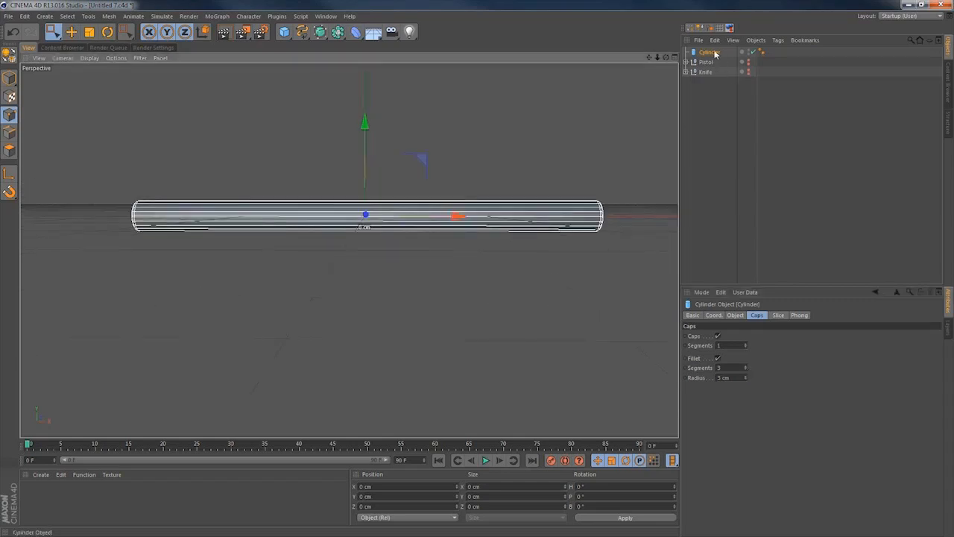
Duplicate the tube and turn the copy into a central sleeve of 16 cm radius and about 85.7 cm height, at X about 12 cm.
left_click_drag(715, 53, 714, 59, "ctrl")
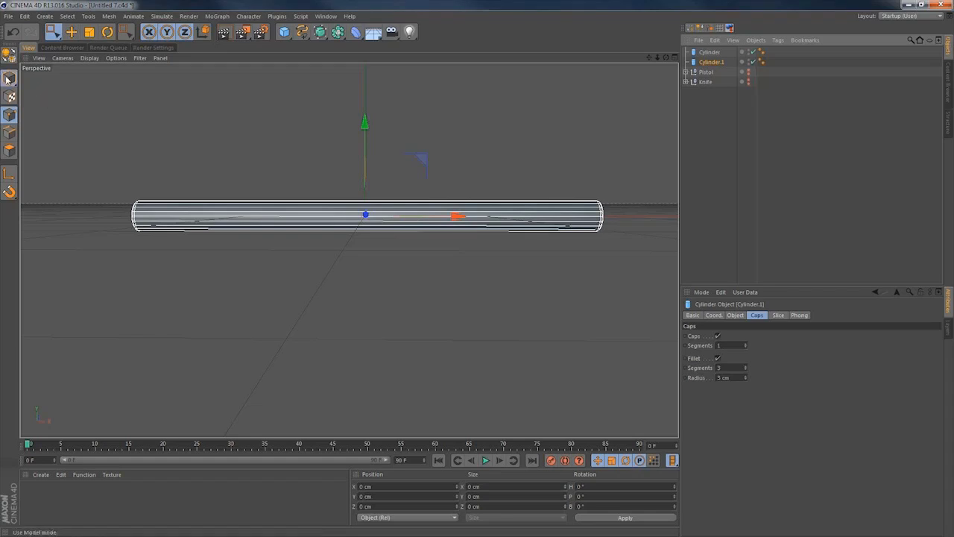
left_click_drag(600, 216, 400, 222)
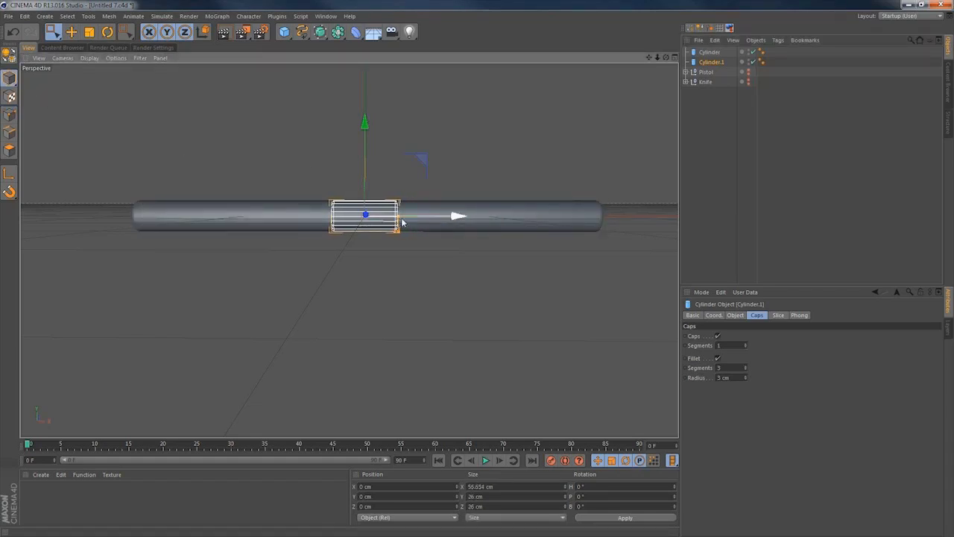
left_click(735, 315)
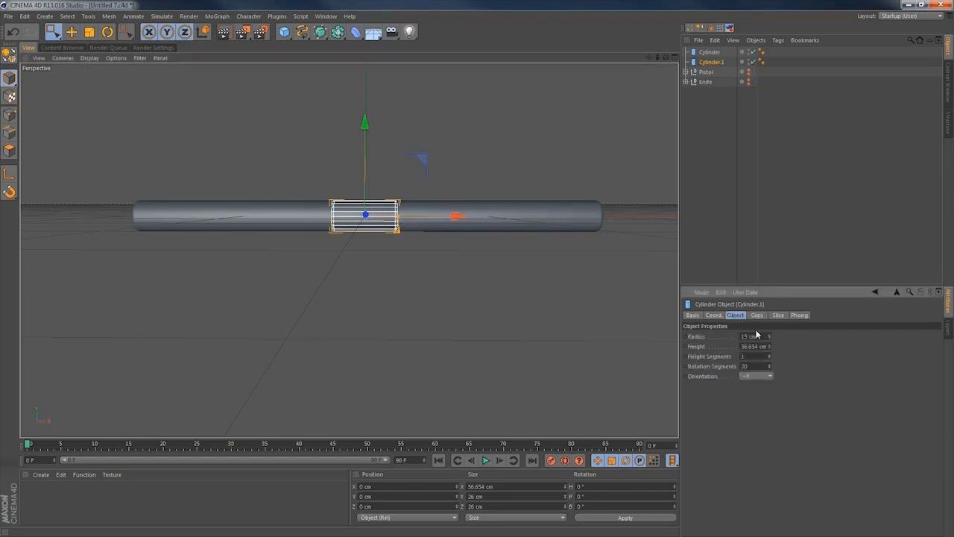
left_click_drag(770, 336, 770, 326)
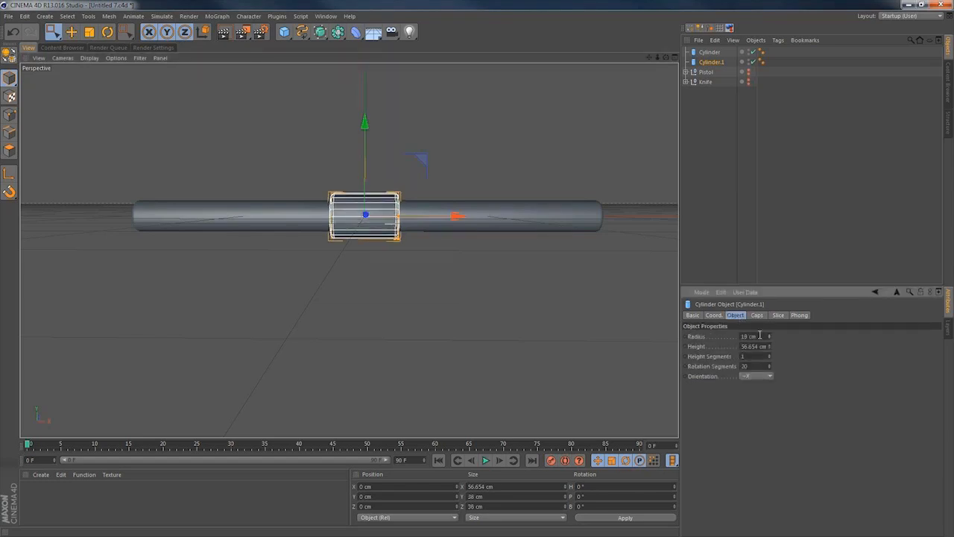
left_click_drag(453, 215, 459, 217)
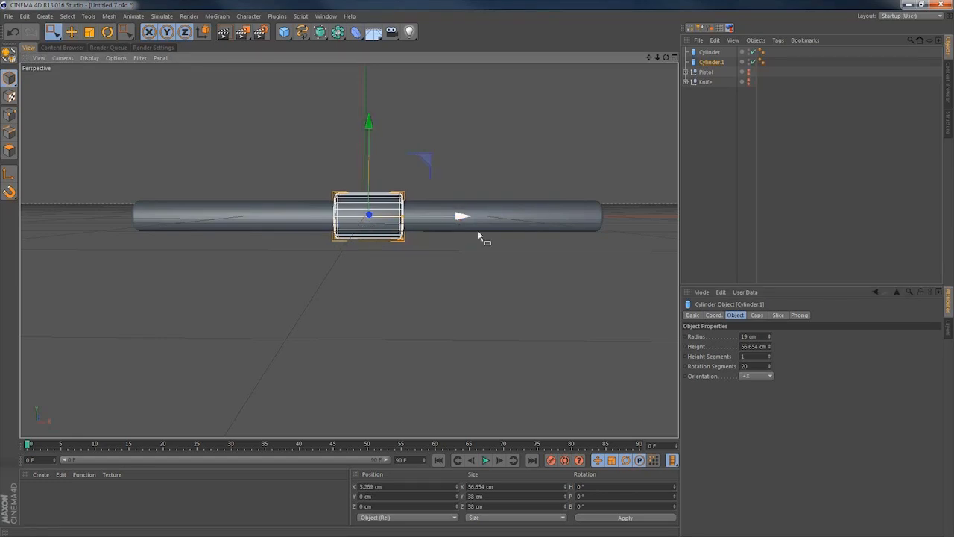
left_click_drag(769, 347, 771, 357)
left_click(770, 339)
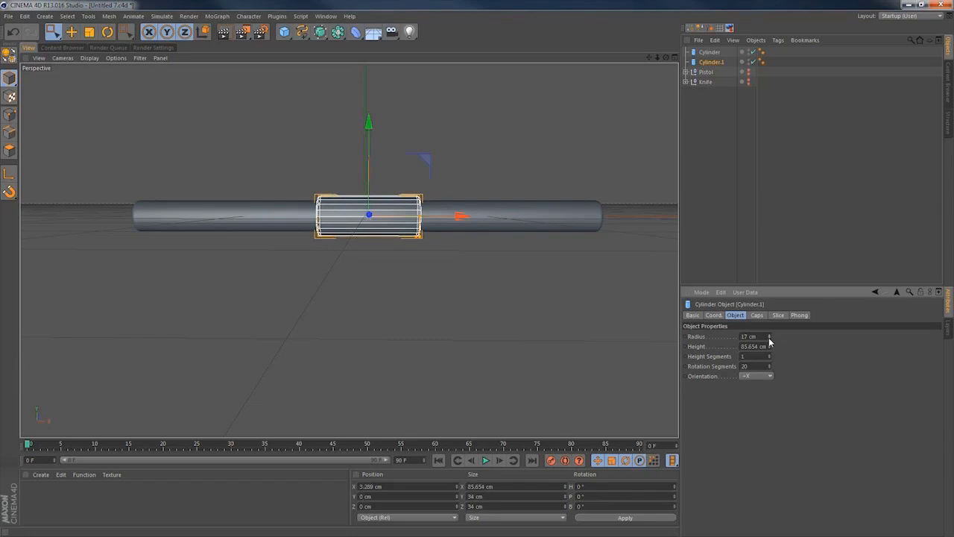
left_click(769, 339)
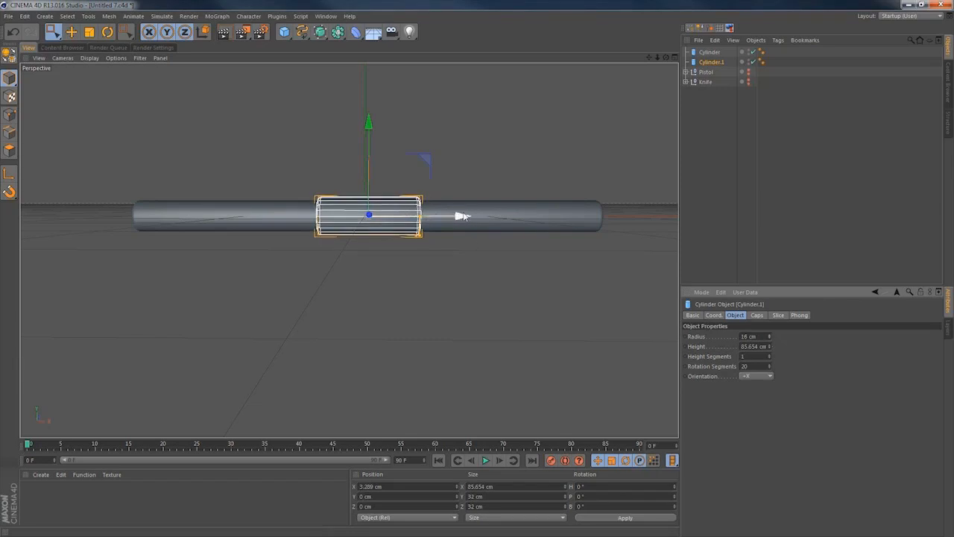
left_click_drag(460, 216, 473, 219)
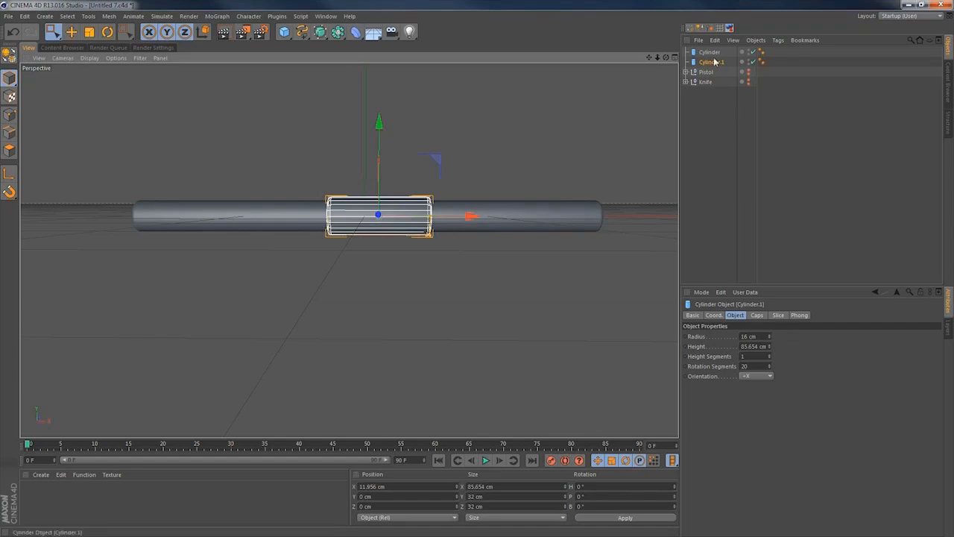
Duplicate the sleeve, raise the copy to Y about 56 cm, and lengthen it to about 136.4 cm, centred at X about -13.8 cm.
left_click_drag(712, 62, 712, 67, "ctrl")
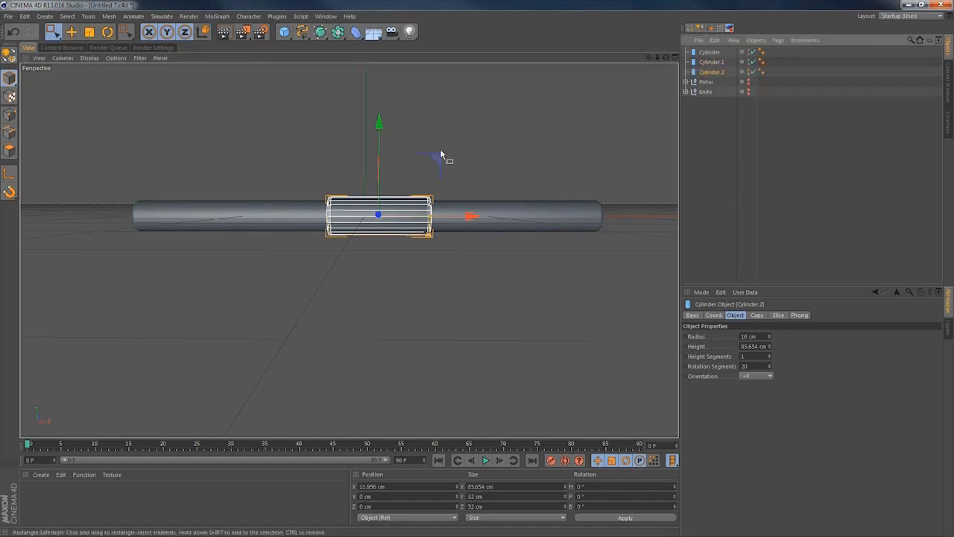
left_click_drag(379, 125, 379, 64)
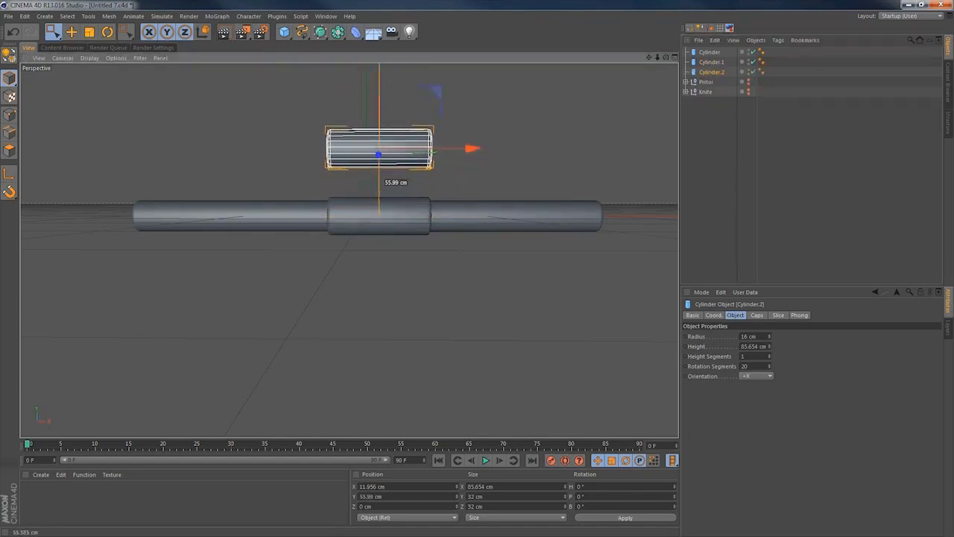
mouse_move(432, 154)
left_mouse_down()
mouse_move(478, 153)
mouse_move(445, 158)
left_mouse_up()
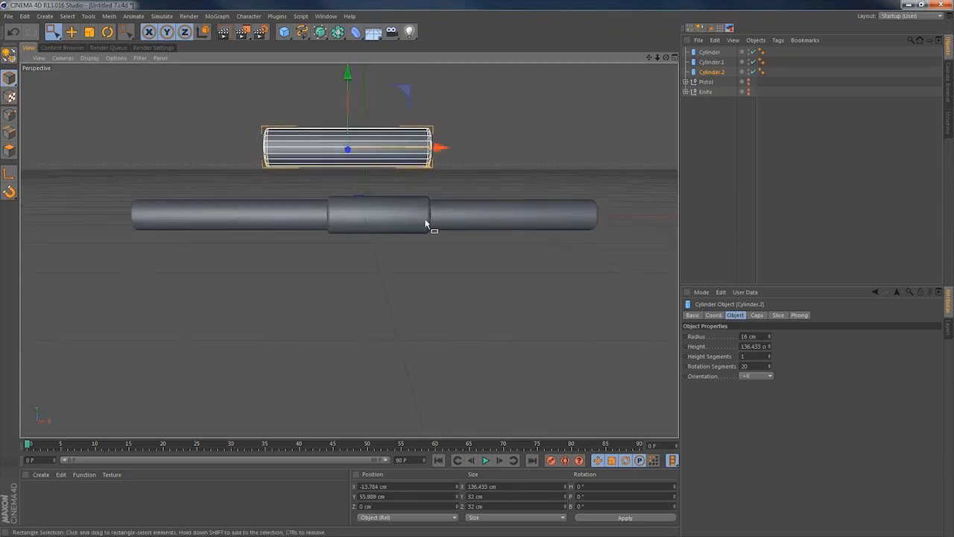
Lengthen the original long tube symmetrically to a height of about 471.4 cm.
left_click(710, 53)
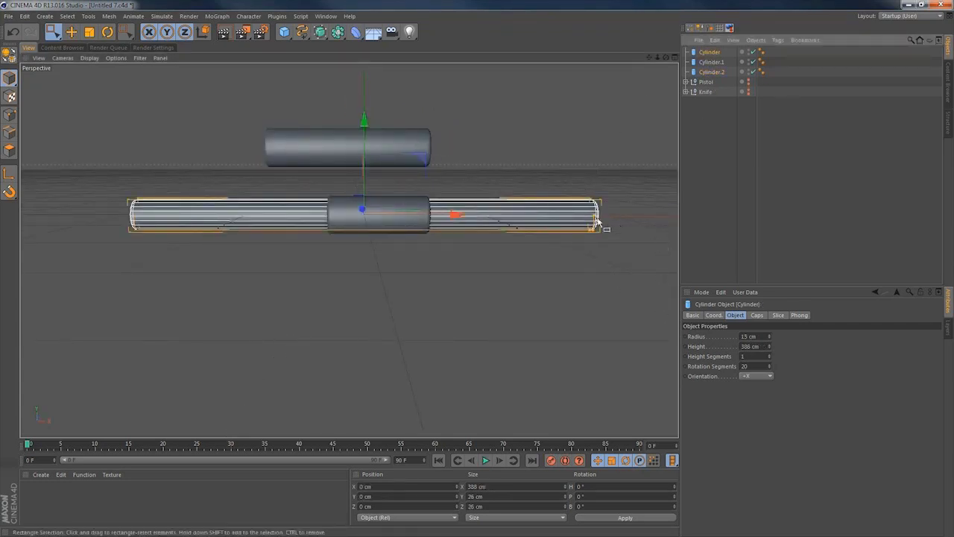
left_click_drag(598, 217, 640, 220)
scroll(447, 213, "down", 3)
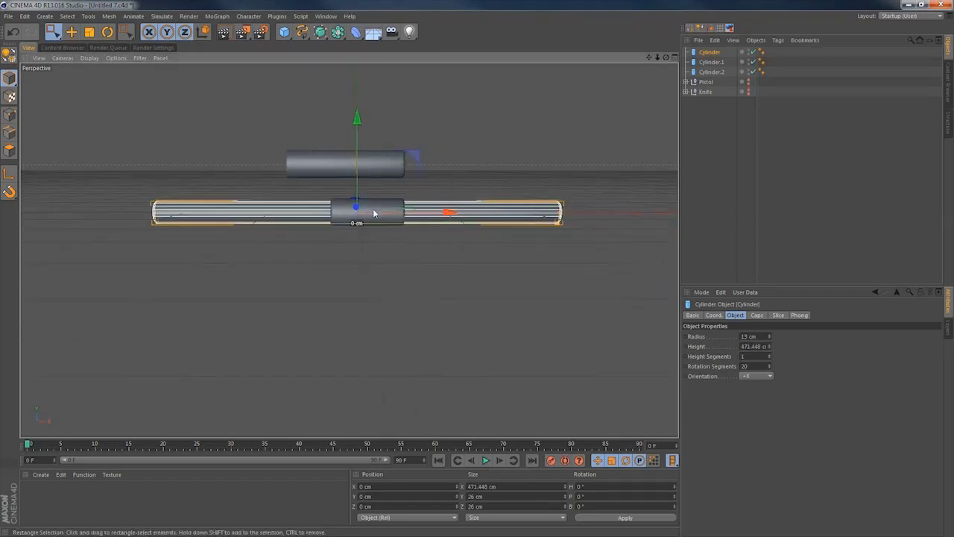
scroll(374, 214, "up", 2)
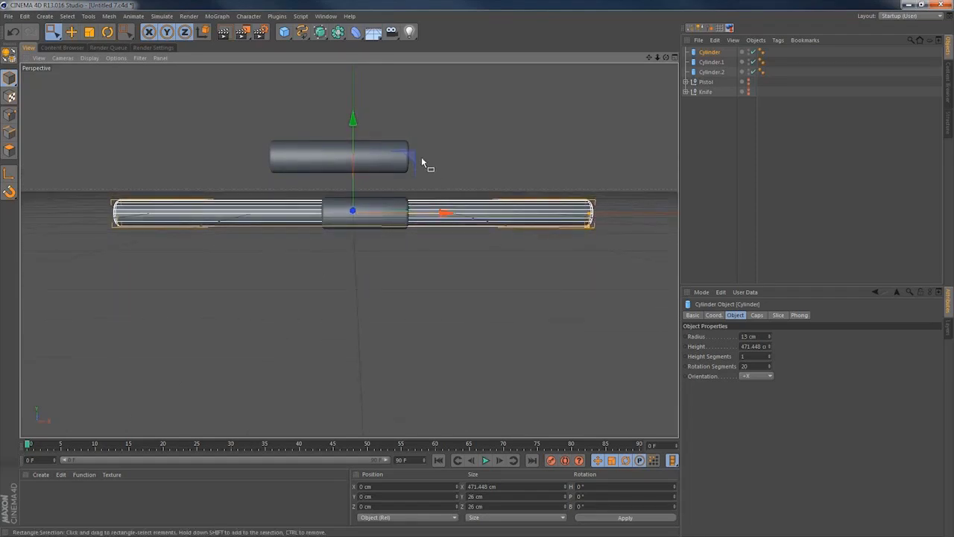
Lengthen the long tube to about 544.7 cm and place a copy of the central sleeve, about 68.1 cm high, near X 219 cm.
left_click_drag(595, 214, 630, 215)
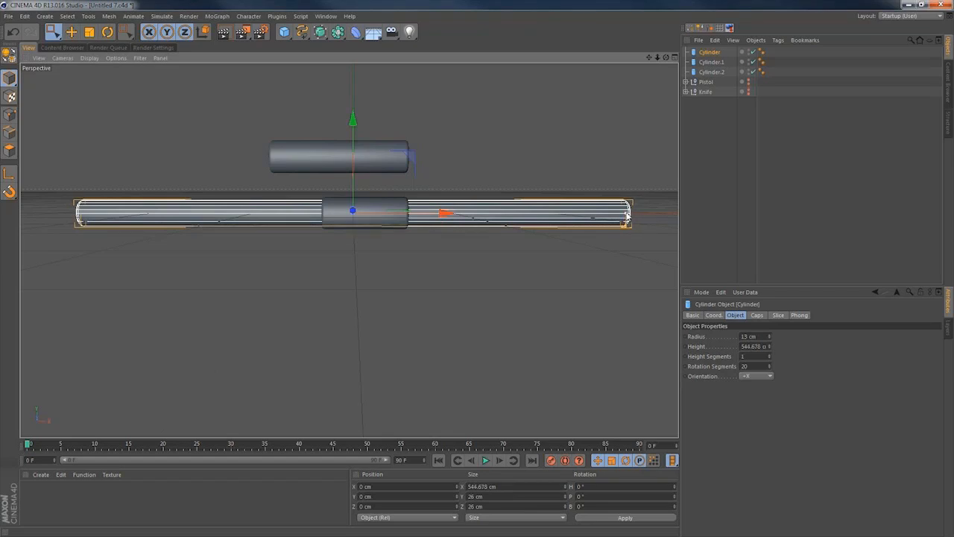
left_click(717, 73)
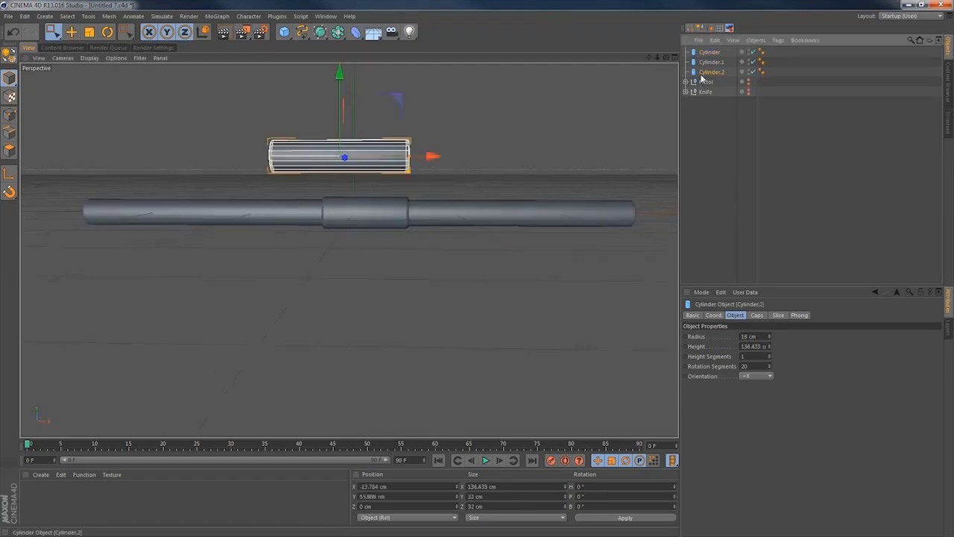
left_click(712, 62)
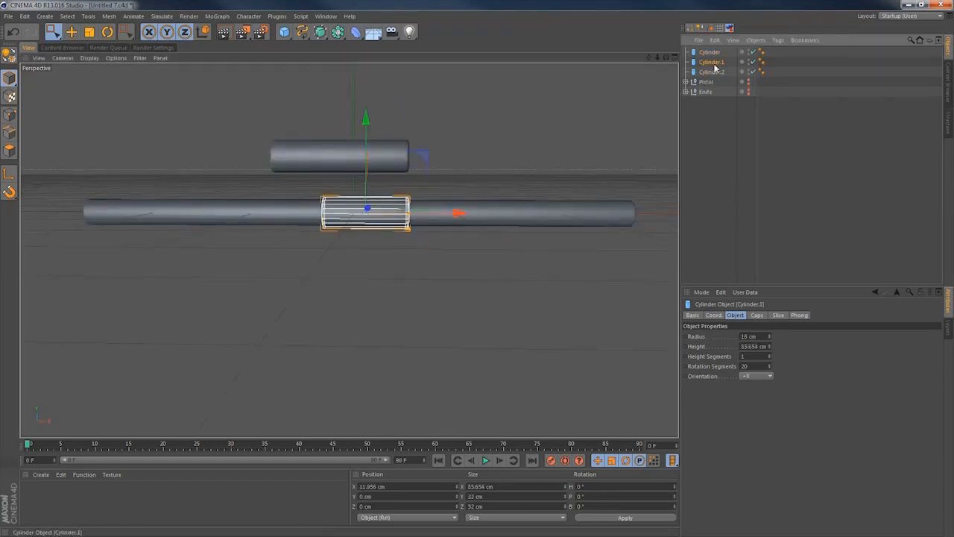
left_click_drag(717, 78, 717, 79, "ctrl")
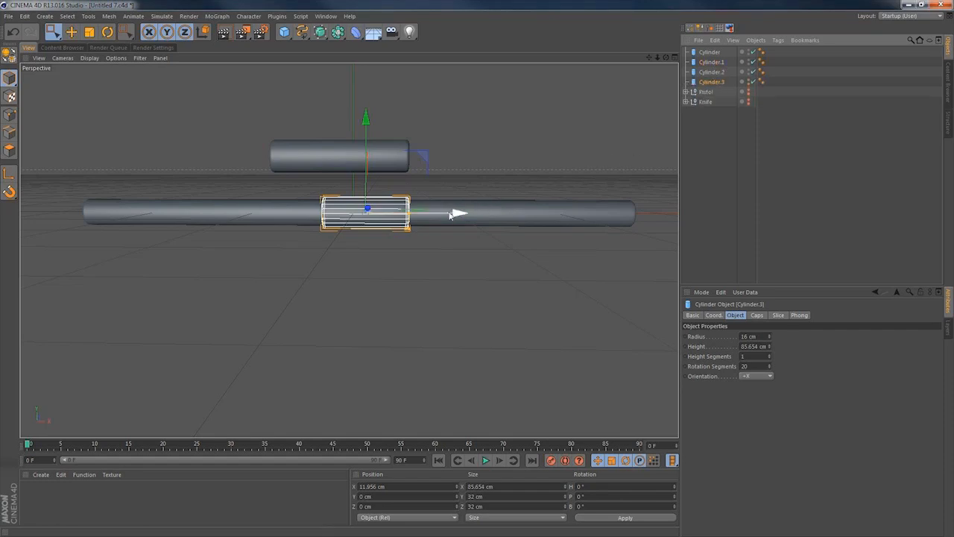
left_click_drag(456, 213, 670, 216)
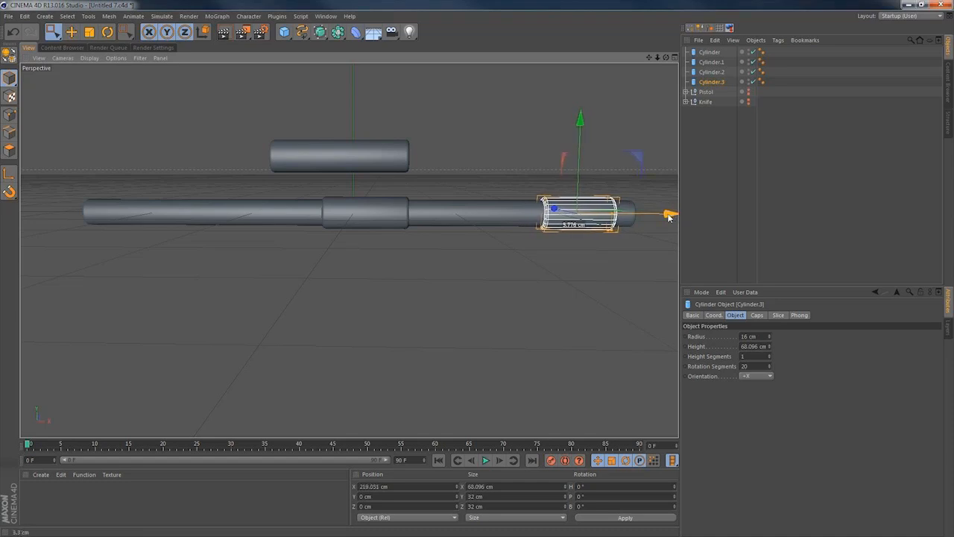
Duplicate the long tube, shorten the copy into a ring about 9.4 cm high, and move it to X about 282.6 cm.
middle_click_drag(600, 216, 513, 216, "alt")
left_click(441, 214)
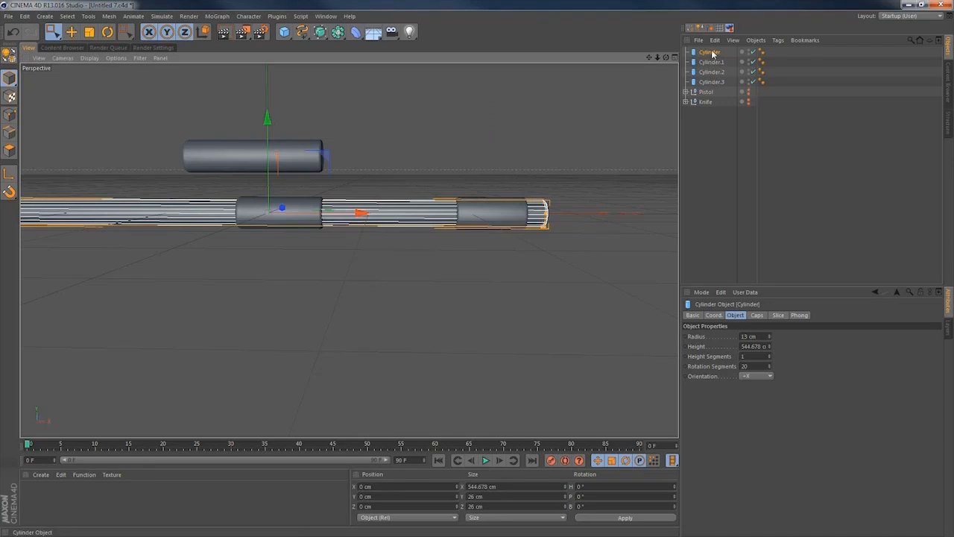
left_click_drag(712, 54, 714, 65, "ctrl")
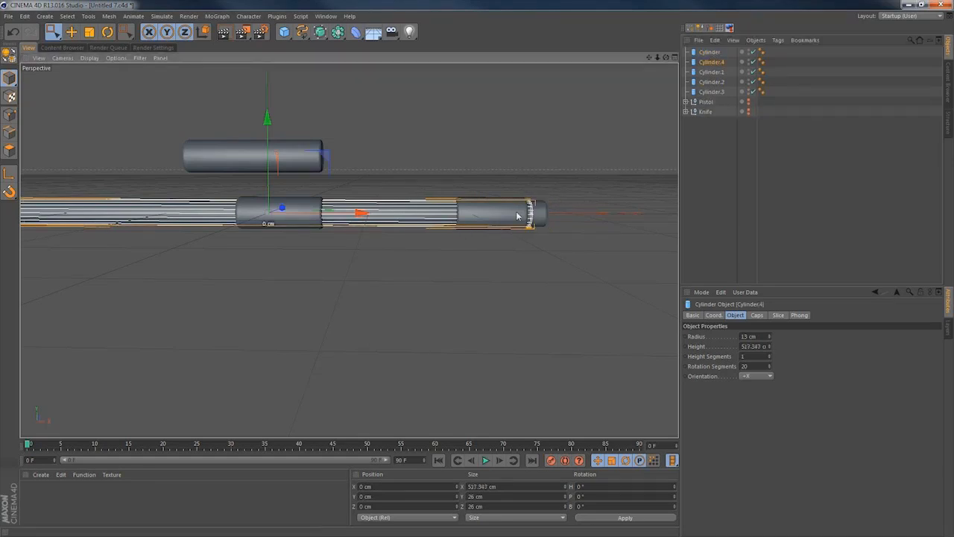
mouse_move(536, 213)
left_mouse_down()
mouse_move(339, 217)
mouse_move(634, 213)
mouse_move(561, 220)
mouse_move(549, 211)
left_mouse_up()
left_click_drag(646, 215, 654, 218)
Refine the end ring with a 2-segment, 2 cm fillet and about 7.6 cm height, and position it at X about 276 cm.
left_click(756, 315)
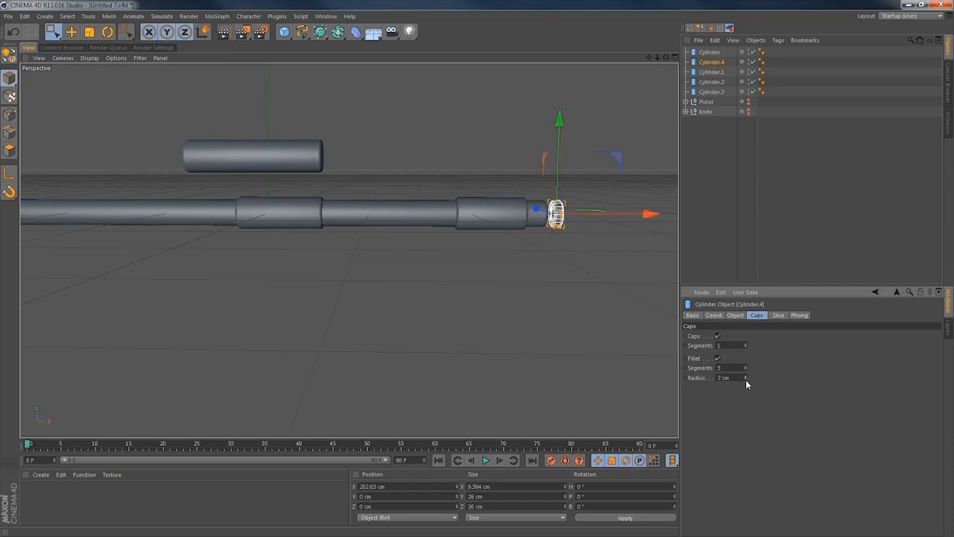
left_click(744, 369)
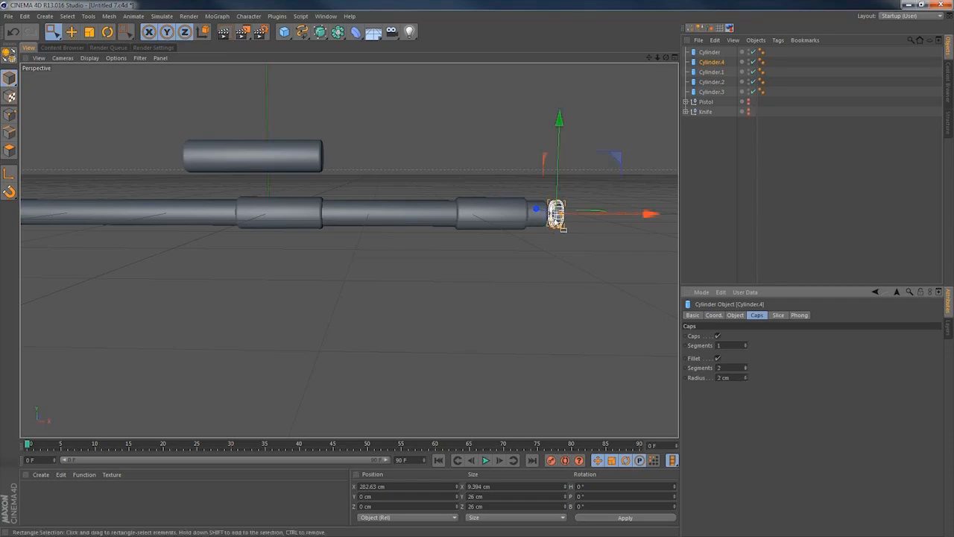
left_click_drag(650, 215, 646, 214)
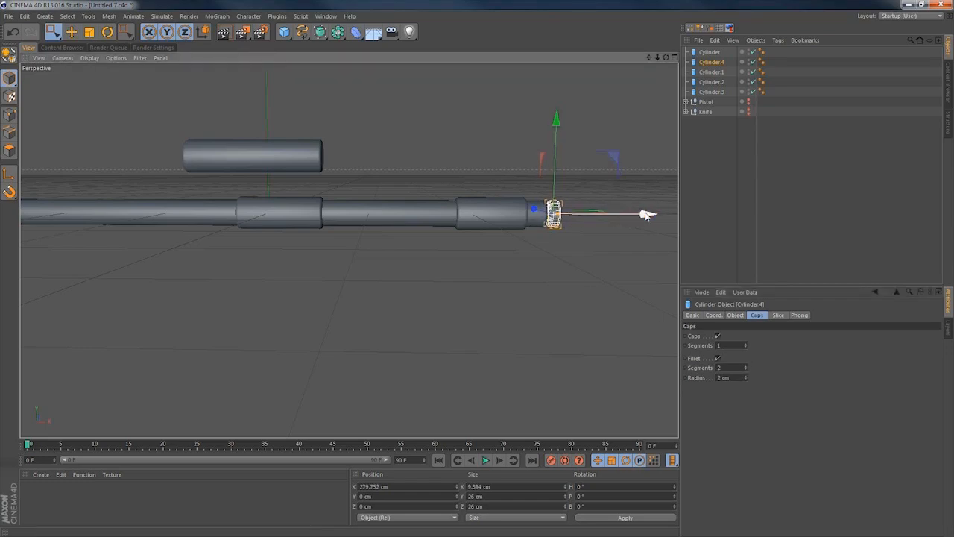
left_click(735, 315)
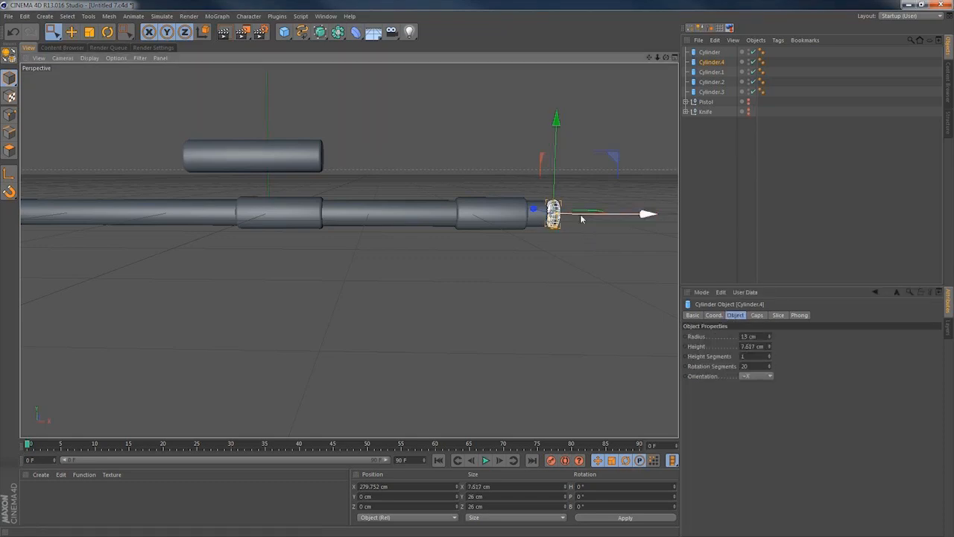
left_click_drag(647, 216, 639, 214)
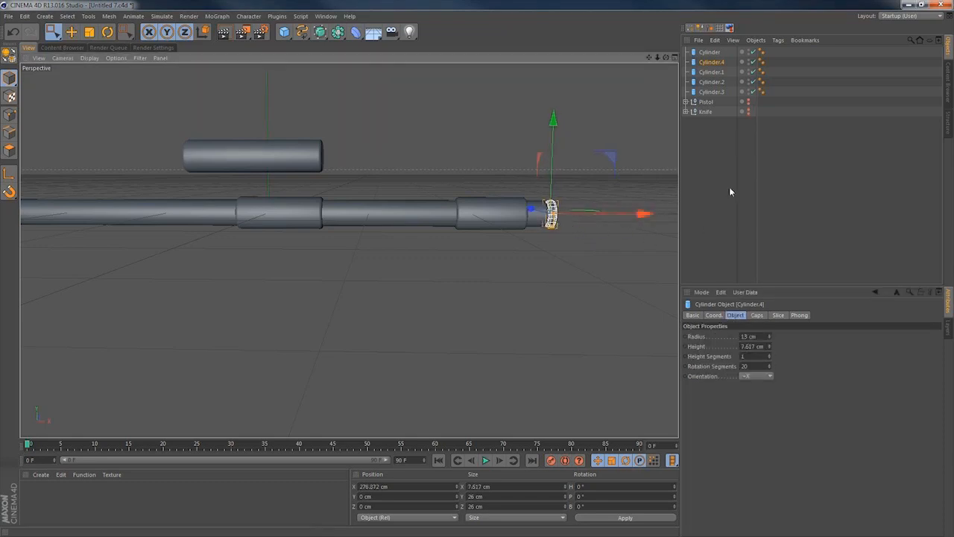
Duplicate the end ring, shift the copy to X about 272.1 cm, turn off its caps, and set its radius to 11 cm.
left_click_drag(717, 64, 722, 73, "ctrl")
left_click_drag(643, 214, 638, 215)
left_click(757, 315)
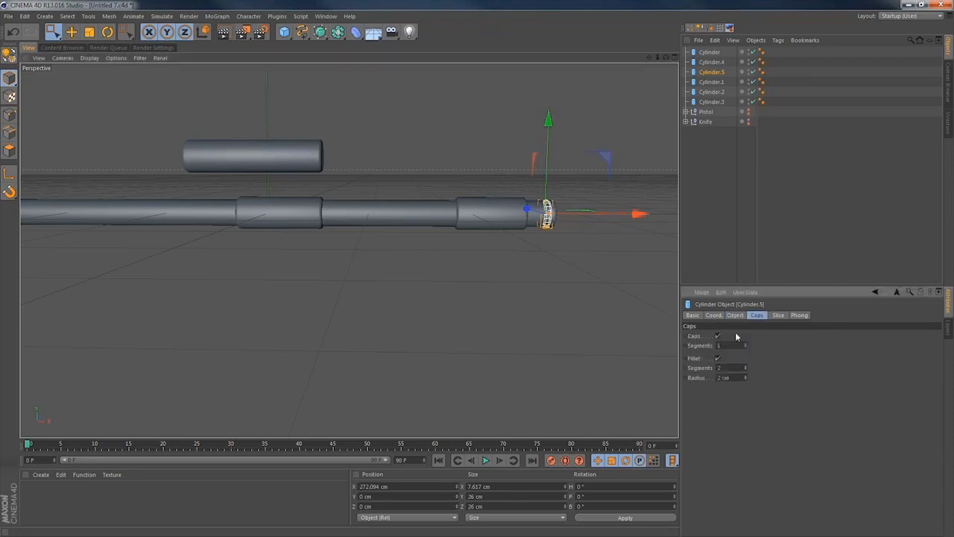
left_click(718, 337)
left_click(737, 314)
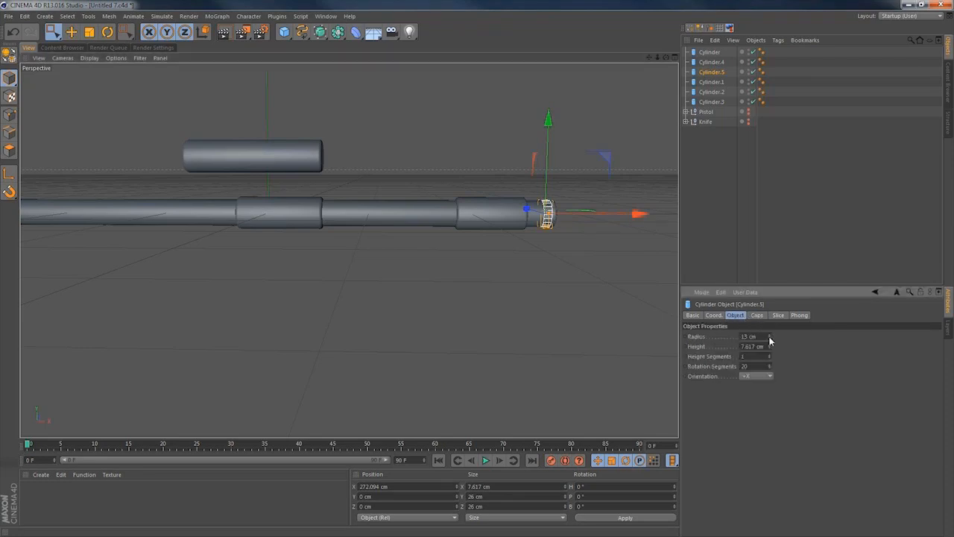
left_click(770, 335)
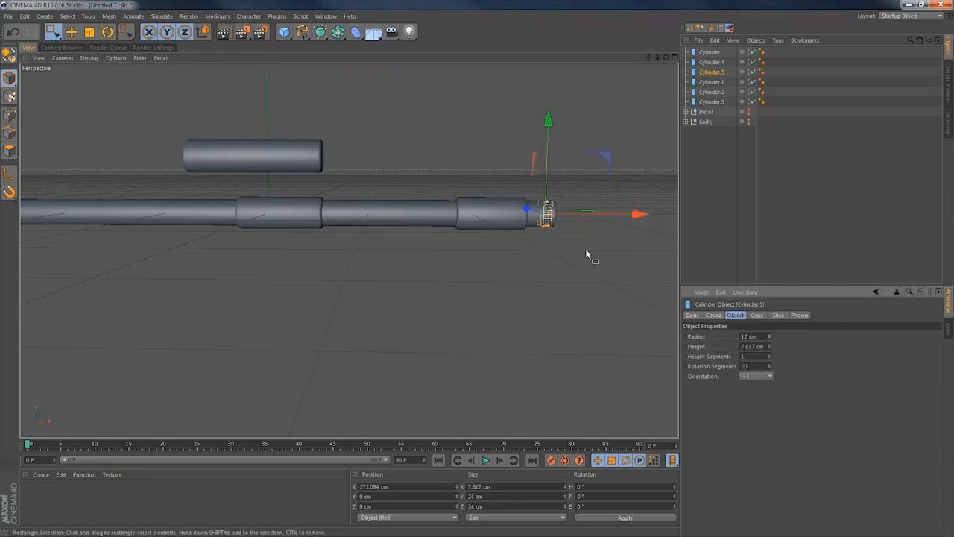
scroll(447, 216, "up", 5)
left_click_drag(496, 202, 459, 199, "alt")
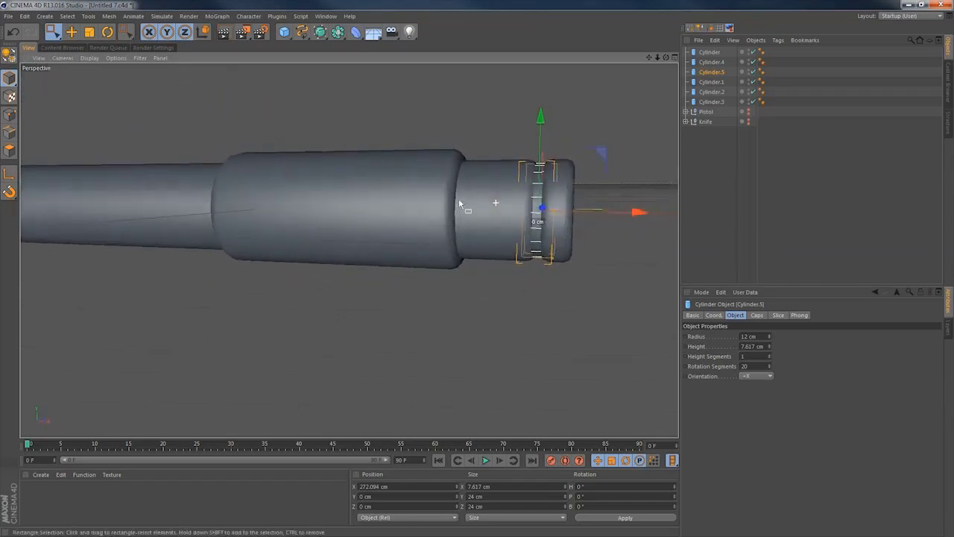
left_click(770, 339)
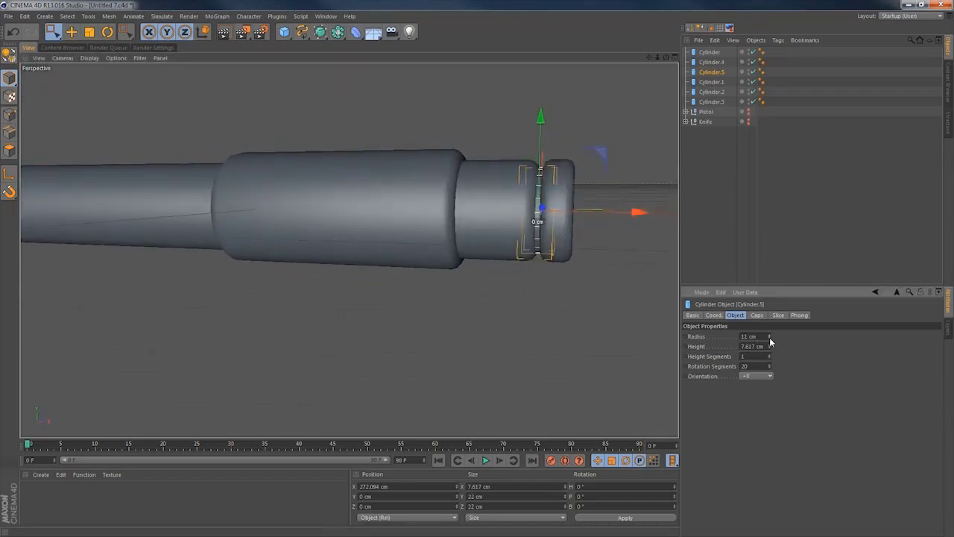
Shift the end ring slightly outward along X and position the narrower inner ring at X about 272.9 cm.
left_click(561, 190)
mouse_move(647, 216)
left_mouse_down()
mouse_move(669, 215)
mouse_move(638, 214)
left_mouse_up()
left_click(541, 212)
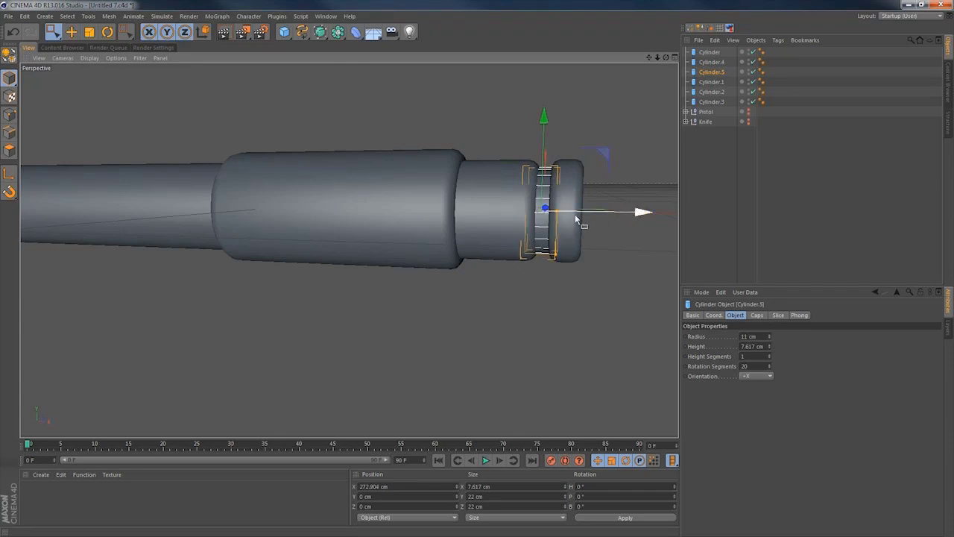
Move the end sleeve slightly along X toward the end ring.
scroll(405, 209, "down", 5)
middle_click_drag(344, 193, 446, 201, "alt")
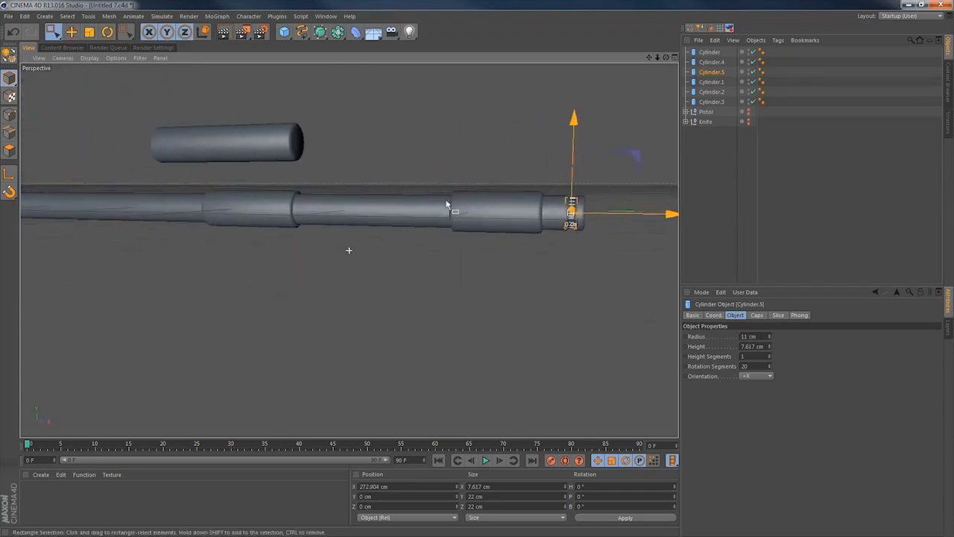
left_click(519, 214)
left_click_drag(596, 216, 608, 216)
Duplicate the central sleeve, shorten the copy to about 24.9 cm, and fit it over the long tube's negative-X end.
mouse_move(449, 211)
left_mouse_down("alt")
mouse_move(493, 214)
mouse_move(440, 224)
mouse_move(462, 223)
left_mouse_up("alt")
middle_click_drag(462, 223, 626, 216, "alt")
middle_click_drag(480, 196, 443, 236, "alt")
left_click(443, 236)
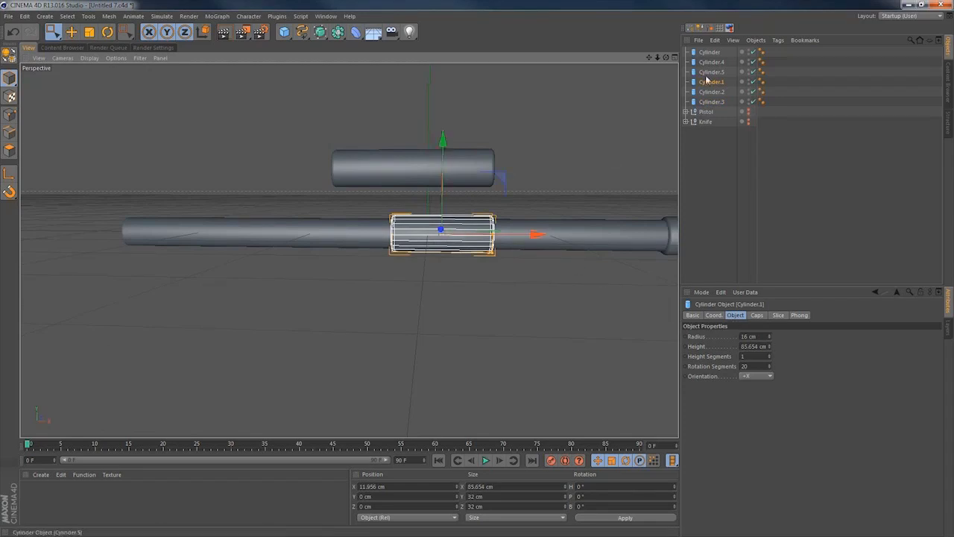
left_click_drag(711, 86, 711, 89, "ctrl")
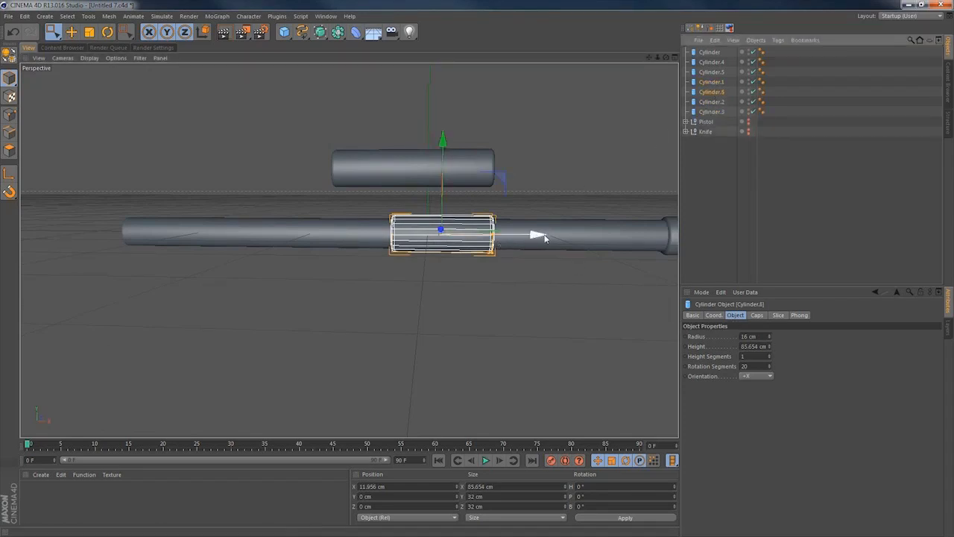
left_click_drag(544, 234, 264, 235)
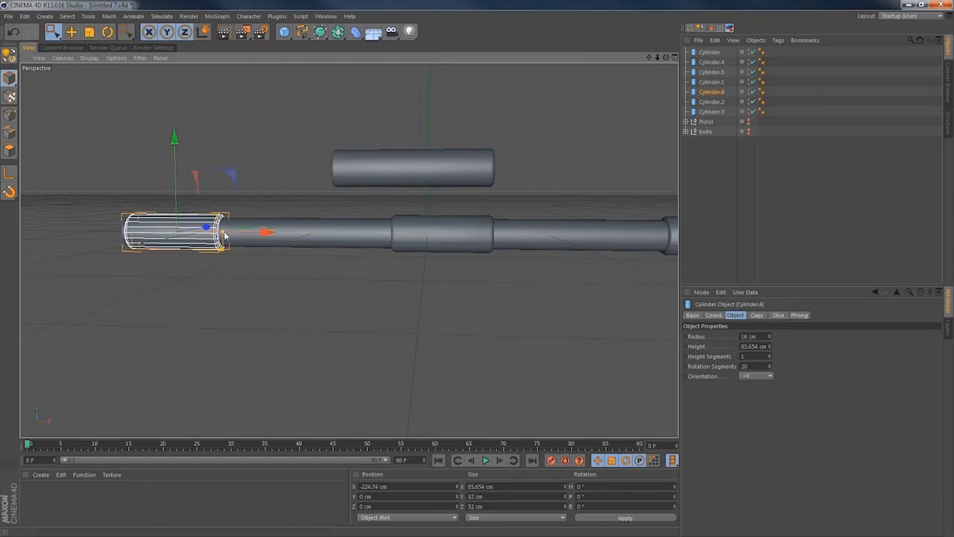
left_click_drag(205, 234, 191, 237)
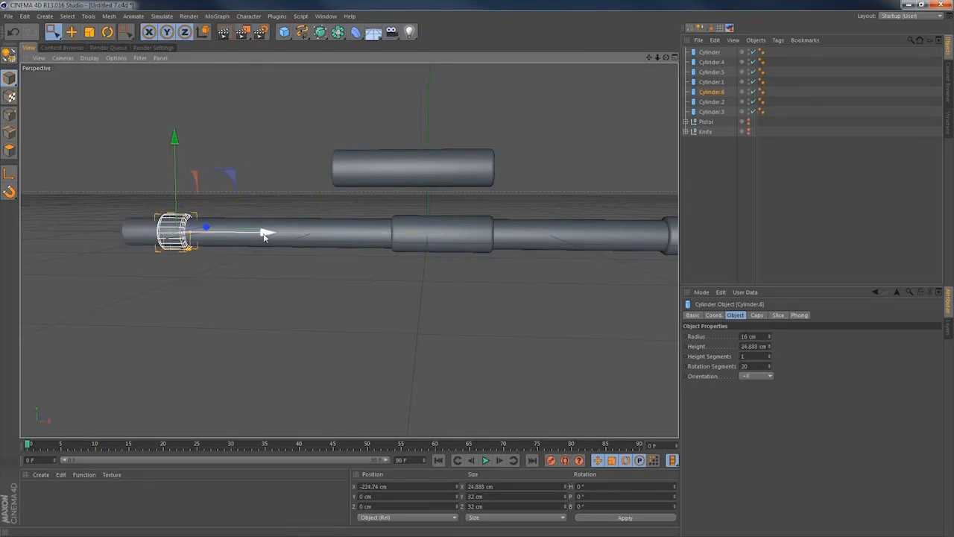
left_click_drag(264, 237, 223, 236)
middle_click_drag(206, 241, 228, 241, "alt")
left_click_drag(243, 237, 264, 221)
Duplicate the long tube as a thin rod at Y about -30.9 cm, with a 4 cm radius and 12 rotation segments.
left_click(365, 220)
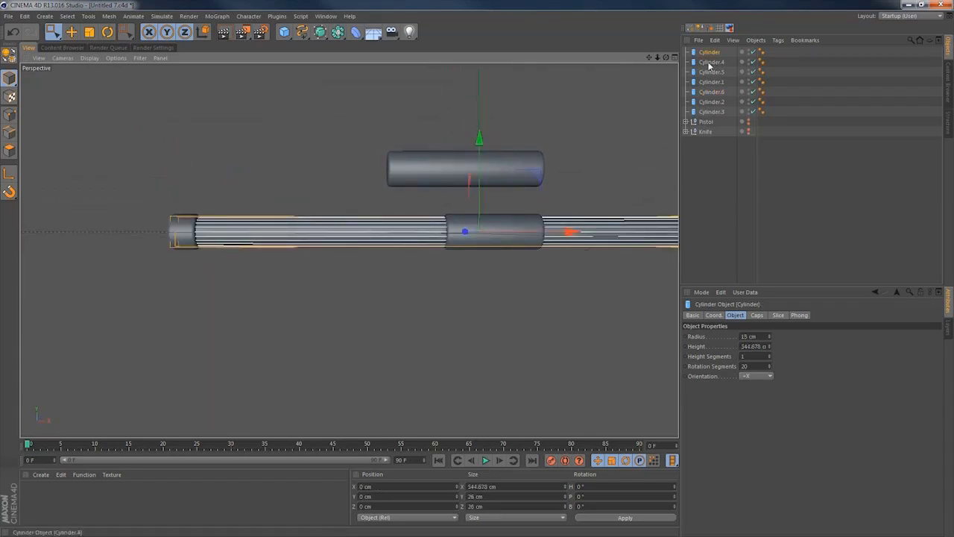
middle_click_drag(533, 221, 460, 222, "alt")
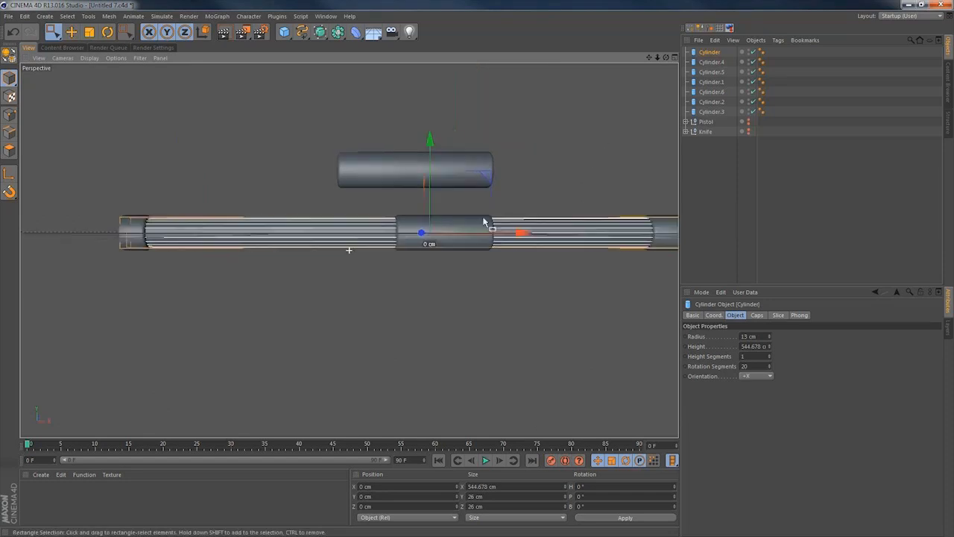
right_click_drag(497, 226, 465, 226, "alt")
left_click_drag(466, 227, 461, 228, "alt")
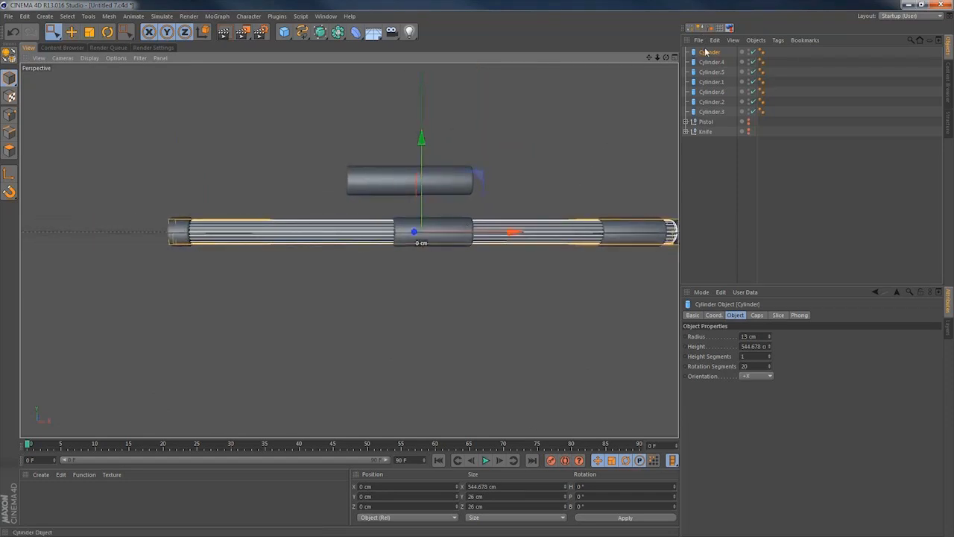
left_click_drag(709, 54, 709, 58)
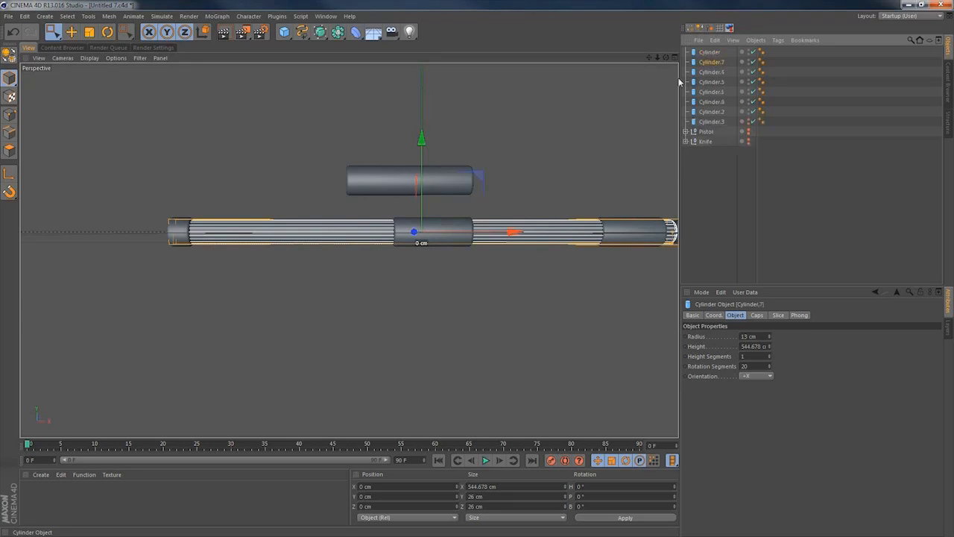
left_click_drag(420, 141, 422, 170)
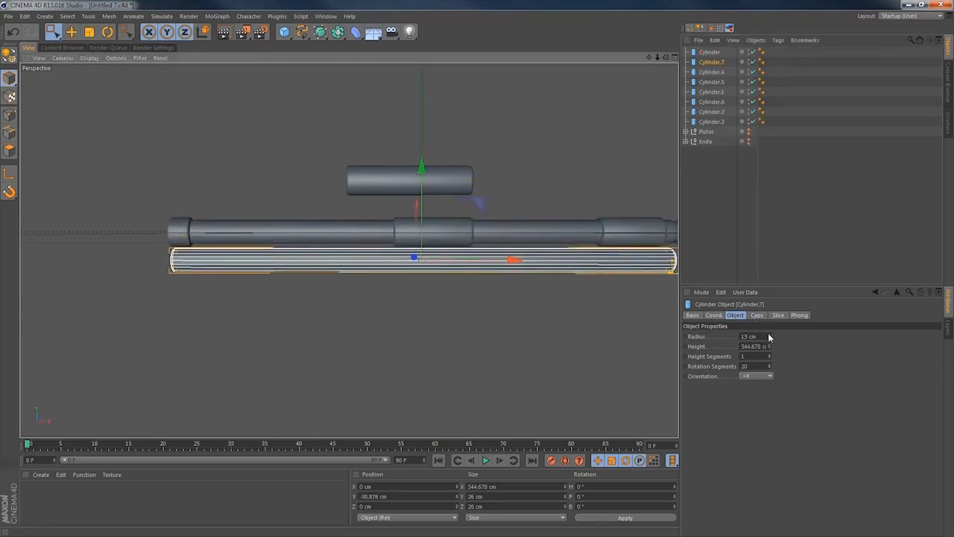
left_click_drag(769, 337, 775, 350)
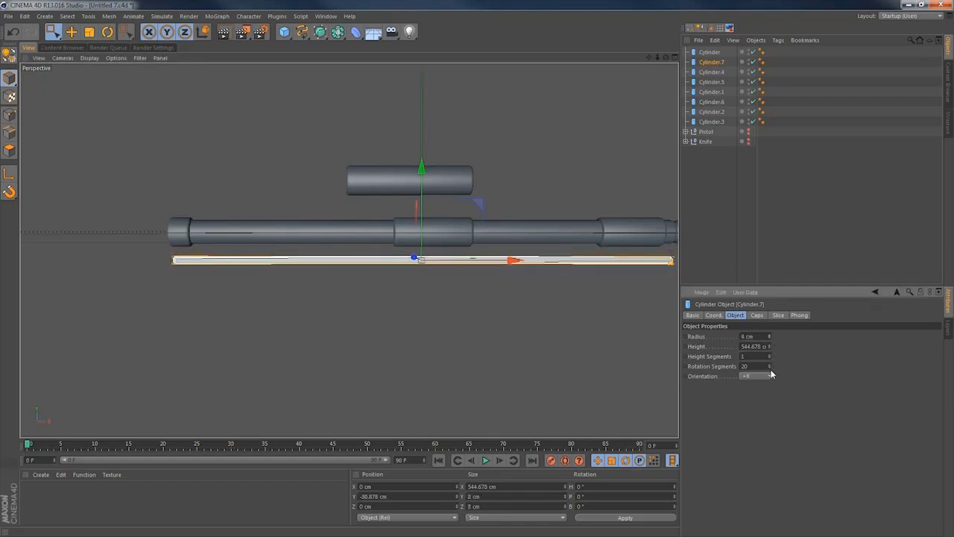
type("12")
key("Return")
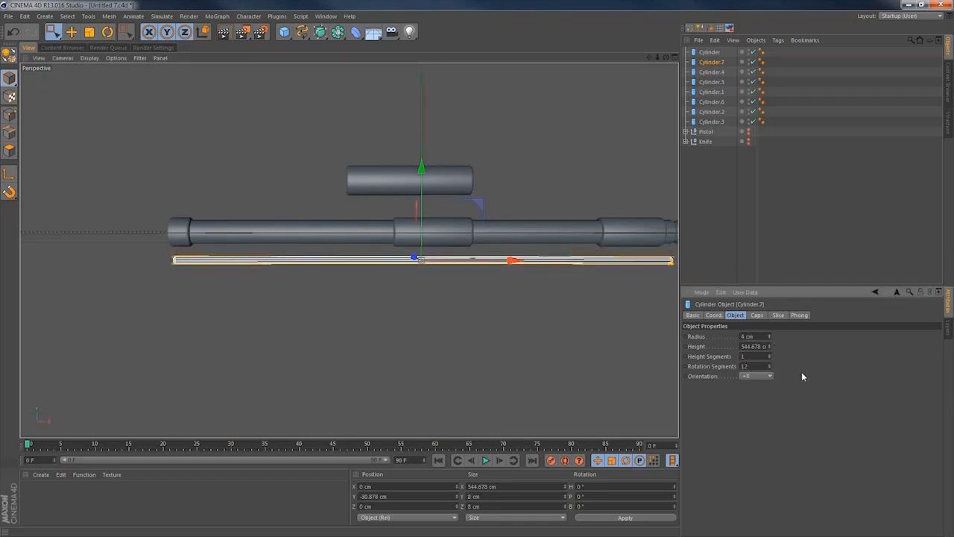
Raise the thin rod to Y about -21.7 cm, close beneath the main tube, and set its radius to 3.5 cm.
left_click_drag(422, 170, 422, 162)
right_click_drag(399, 246, 440, 251, "alt")
scroll(440, 252, "up", 4)
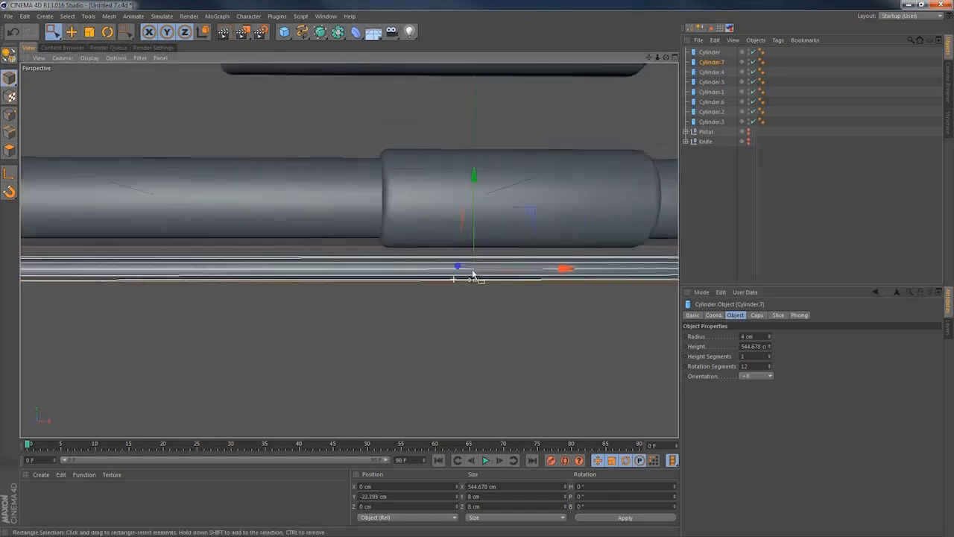
left_click_drag(472, 273, 557, 277, "alt")
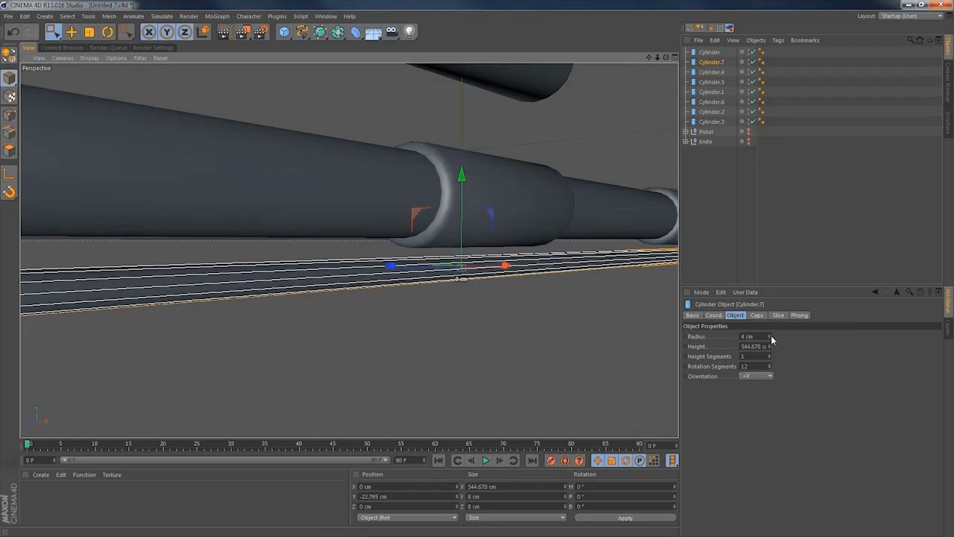
left_click_drag(771, 336, 769, 337)
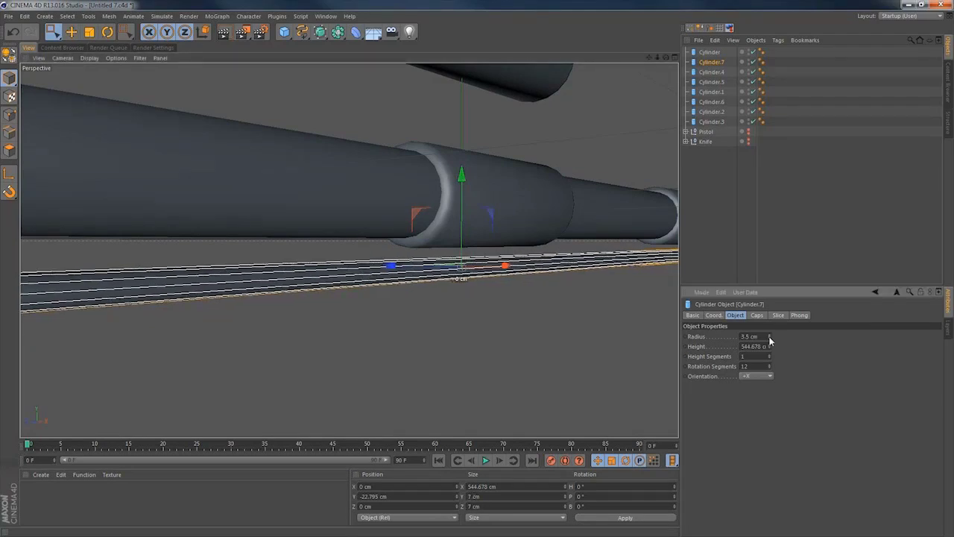
left_click_drag(463, 177, 463, 174)
left_click_drag(384, 264, 300, 268, "alt")
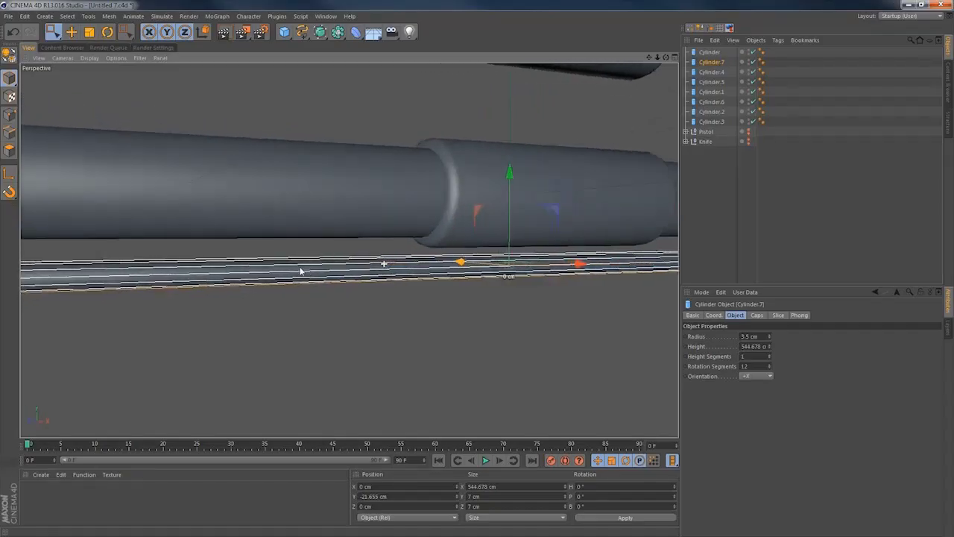
right_click_drag(300, 271, 140, 276, "alt")
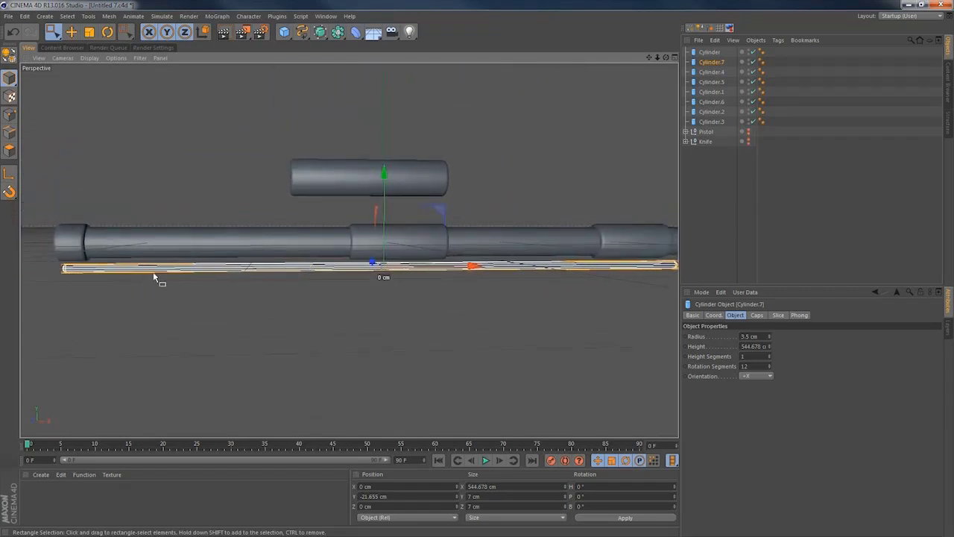
Shorten the thin rod beneath the long barrel to about 534.4 cm and shift it to X about -6.7 cm.
middle_click_drag(446, 266, 408, 266, "alt")
left_click_drag(408, 265, 384, 262, "alt")
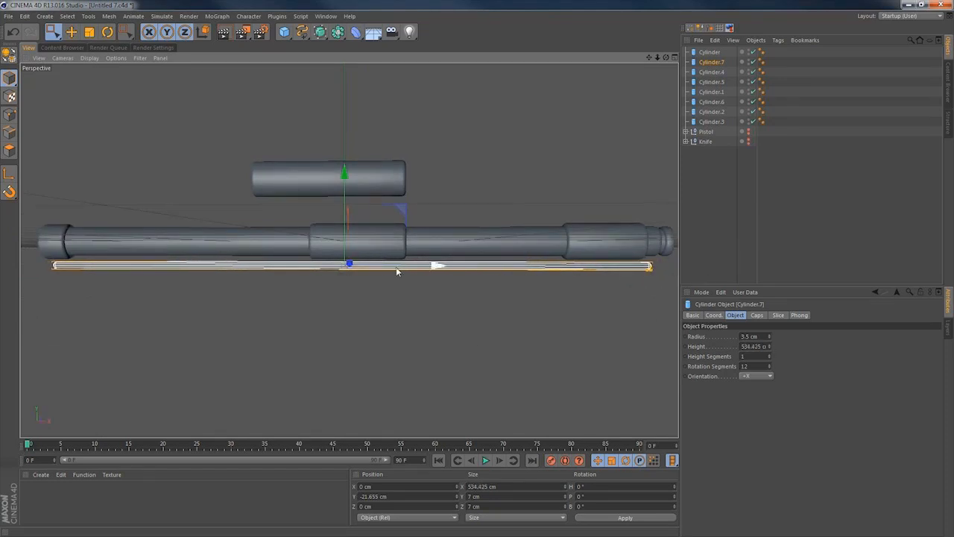
left_click_drag(436, 270, 429, 271)
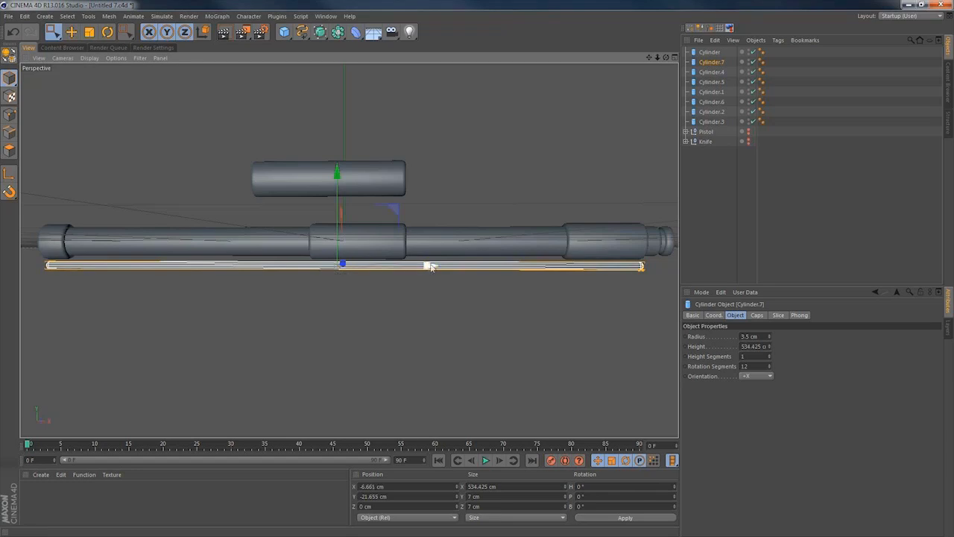
mouse_move(496, 248)
left_mouse_down("alt")
mouse_move(448, 250)
mouse_move(490, 250)
left_mouse_up("alt")
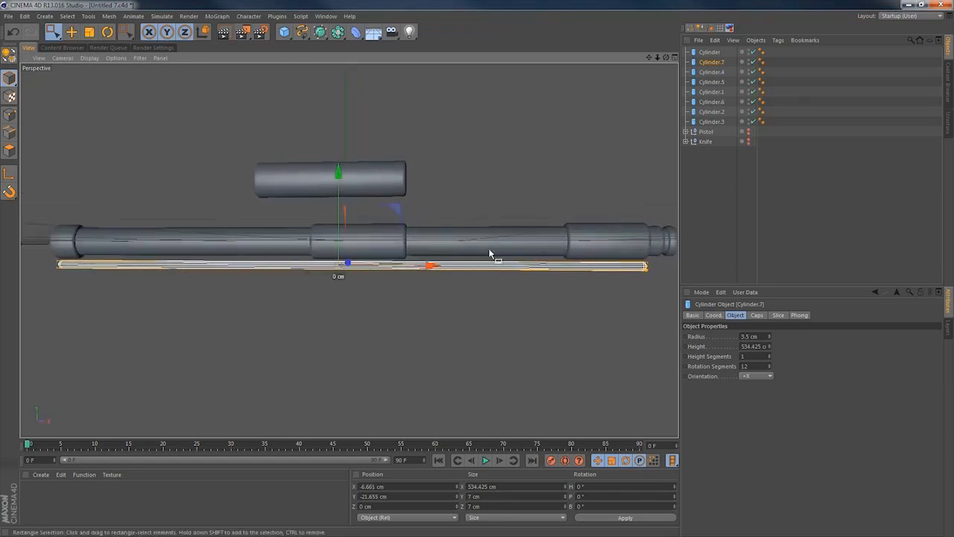
Set the thin rod's cap fillet to 1 segment with a 1 cm radius and deselect the rod.
left_click(756, 316)
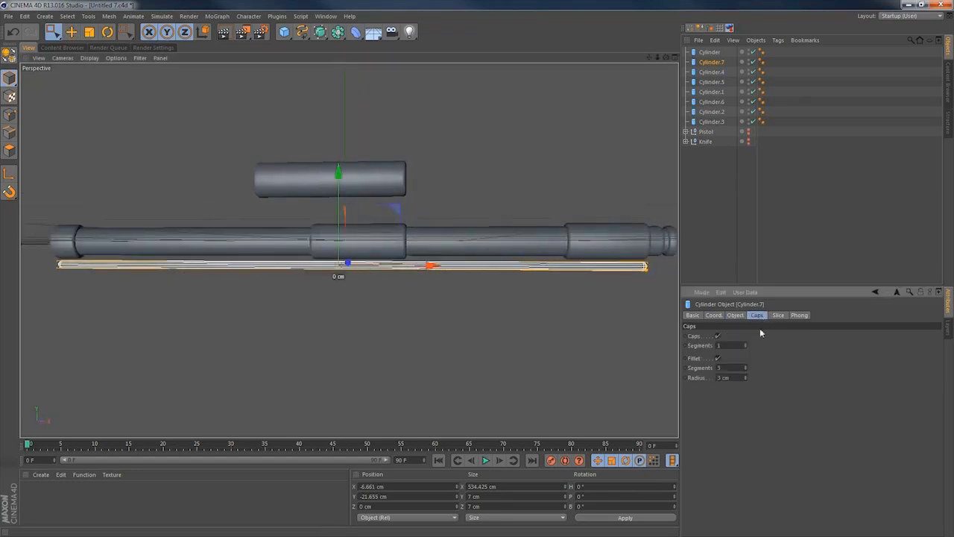
left_click(745, 379)
left_click(745, 379)
left_click(746, 369)
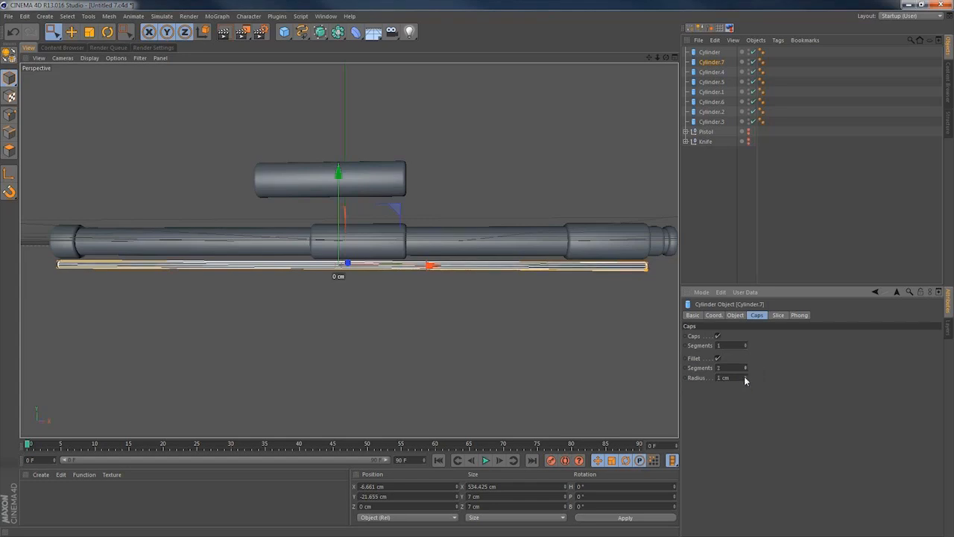
middle_click_drag(369, 202, 421, 226, "alt")
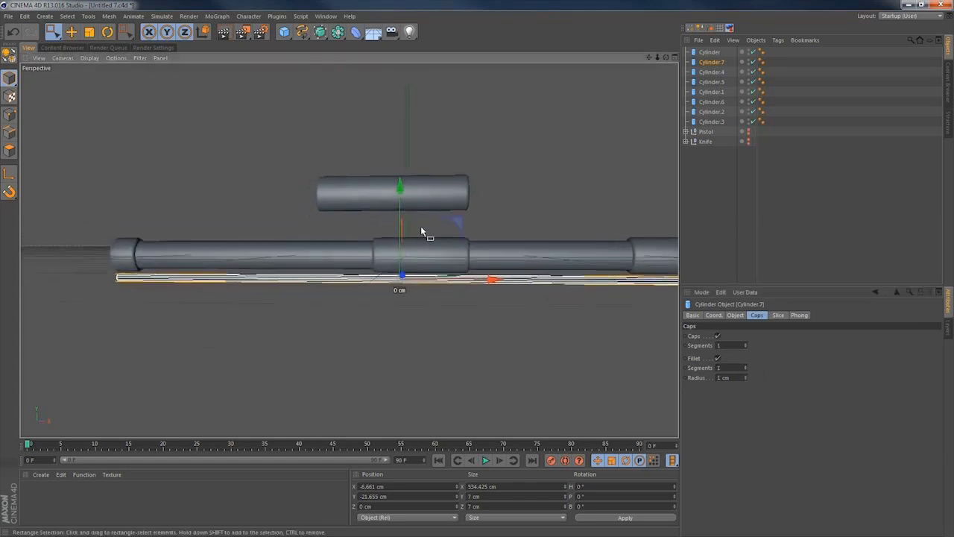
left_click(693, 219)
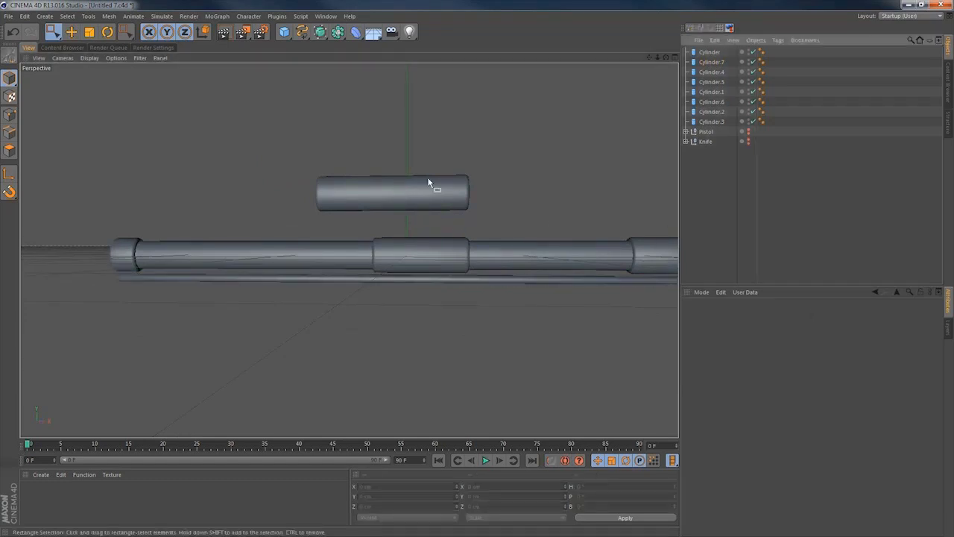
Duplicate the separate upper cylinder and place the copy at X about -169.4 cm with a length of about 209.7 cm.
middle_click_drag(430, 185, 444, 207, "alt")
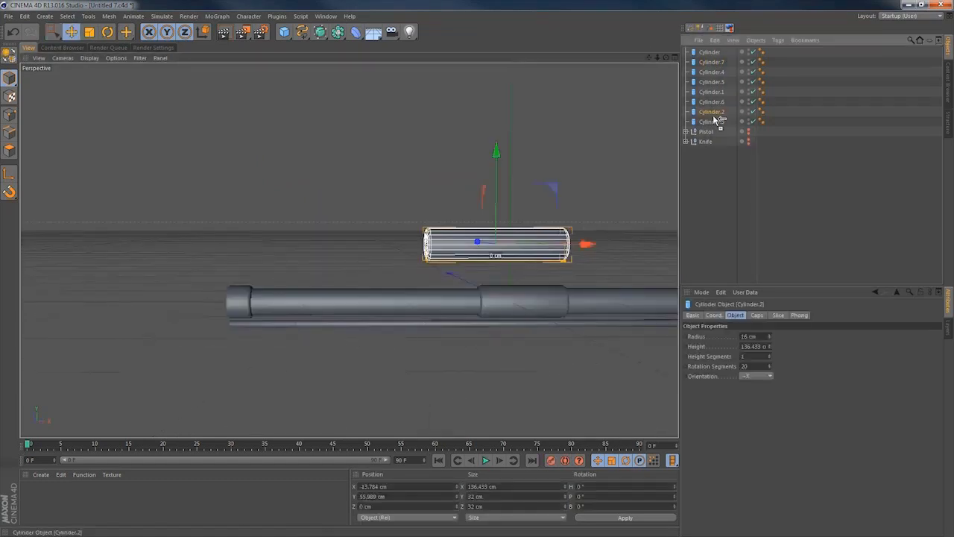
left_click_drag(716, 118, 716, 117, "ctrl")
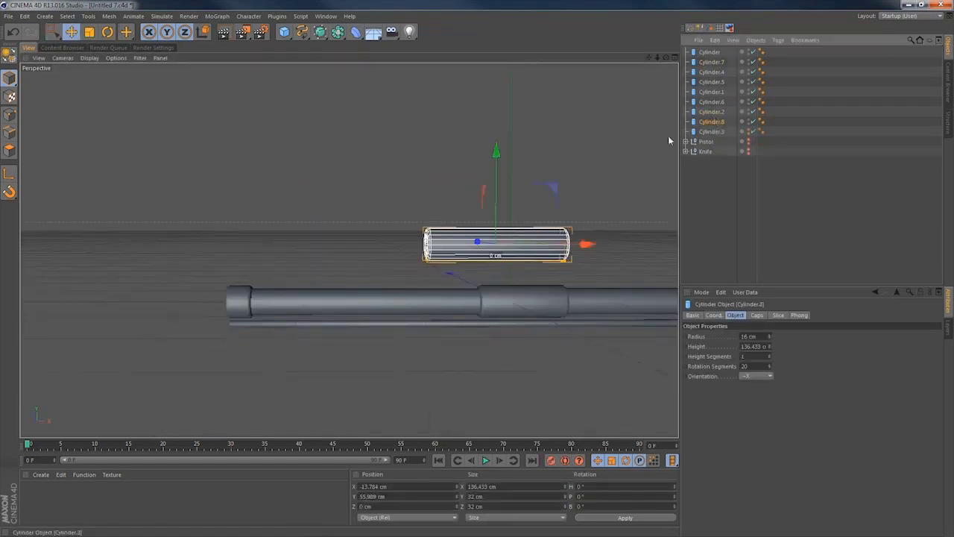
left_click_drag(574, 246, 445, 247)
Set the copied upper cylinder's radius to 11 cm, disable its caps, and nudge it slightly along X.
left_click_drag(771, 340, 771, 340)
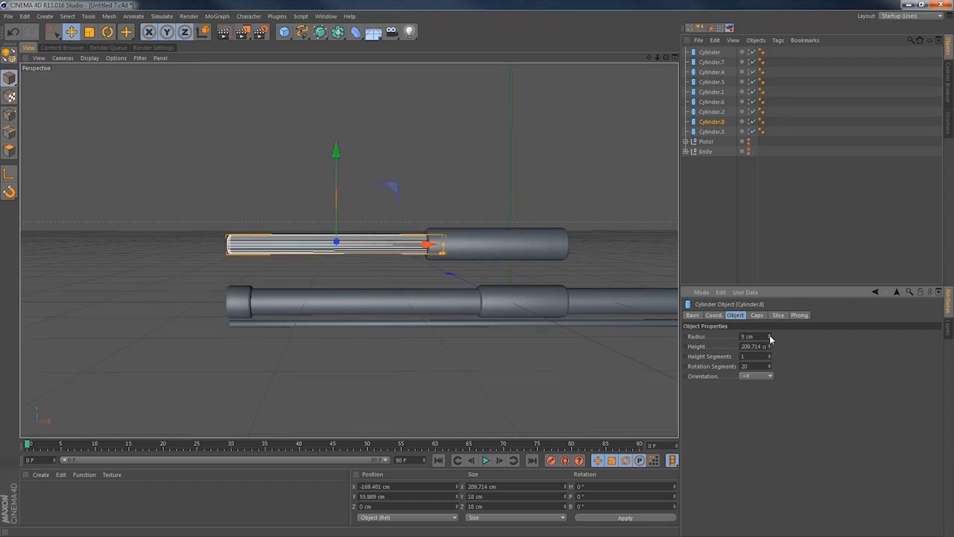
left_click(769, 334)
left_click(769, 335)
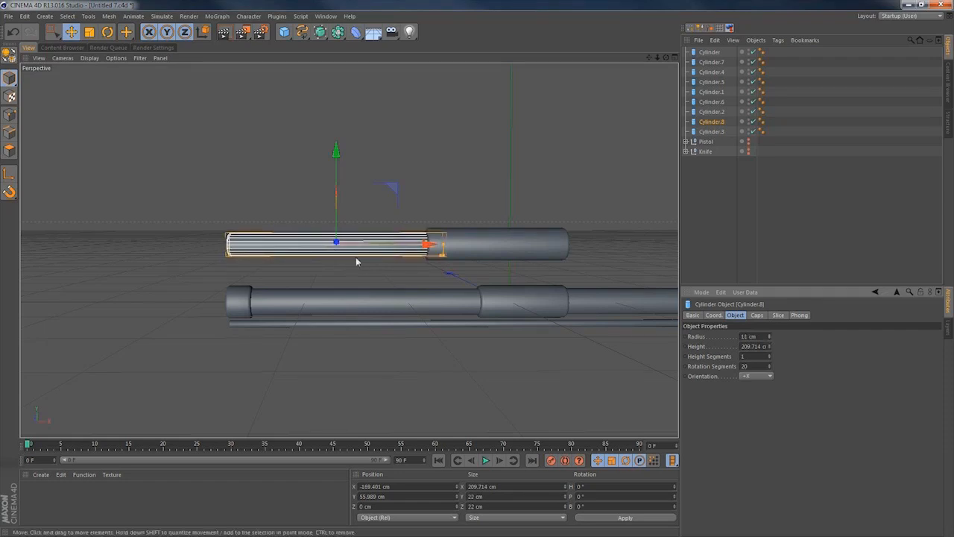
left_click(755, 315, "shift")
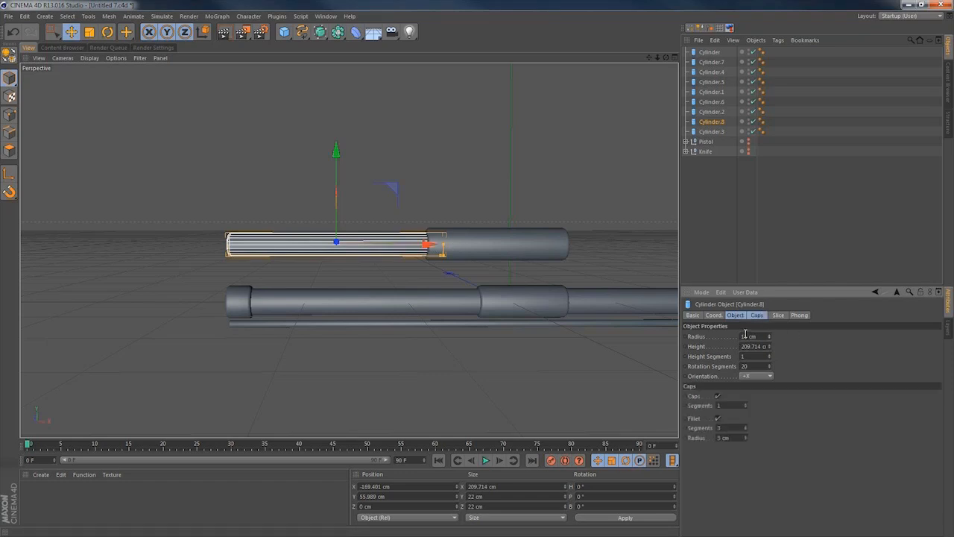
left_click(758, 316)
left_click(718, 336)
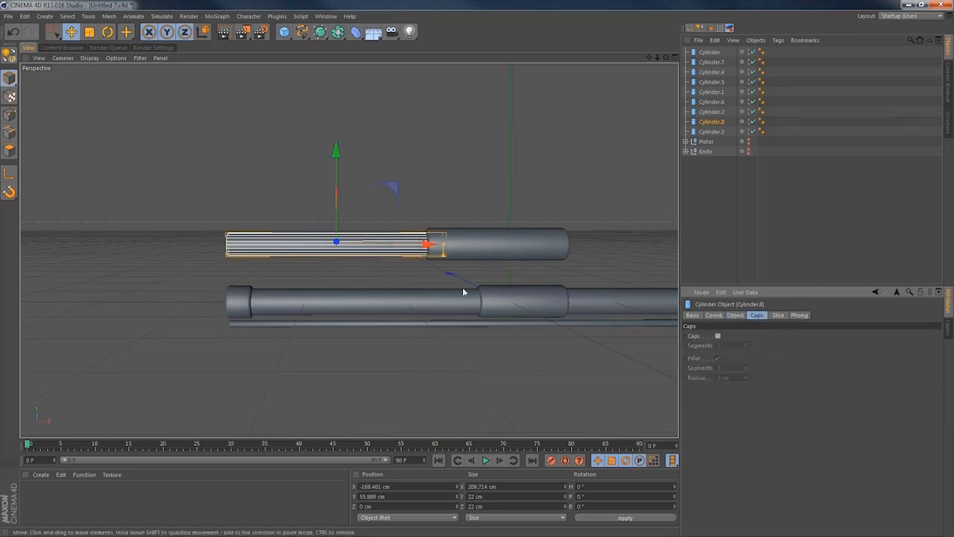
left_click_drag(429, 243, 428, 249)
Duplicate the lower barrel's end ring and place the copy on the upper tube's end at X about -265.6, Y about 56.7 cm.
left_click(243, 298)
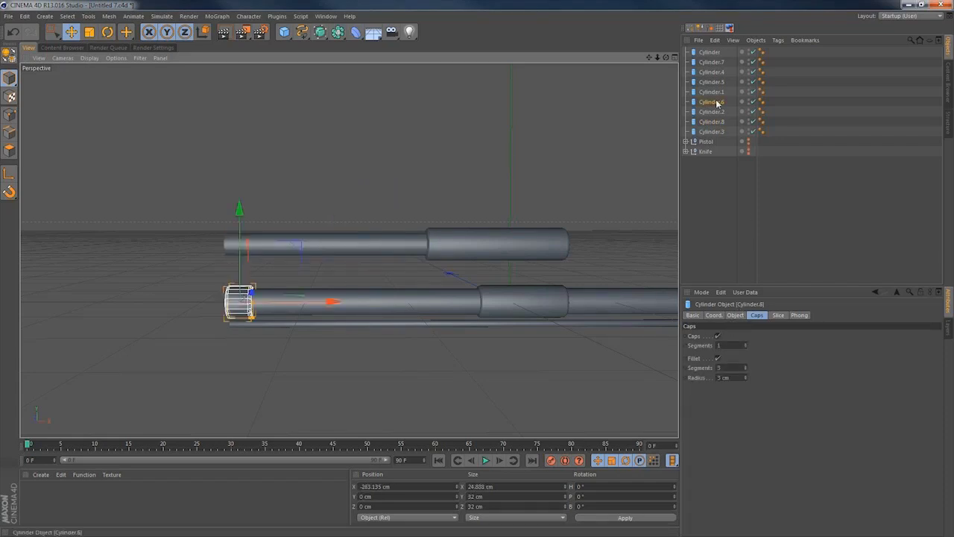
left_click_drag(717, 103, 718, 107, "ctrl")
left_click_drag(240, 207, 239, 147)
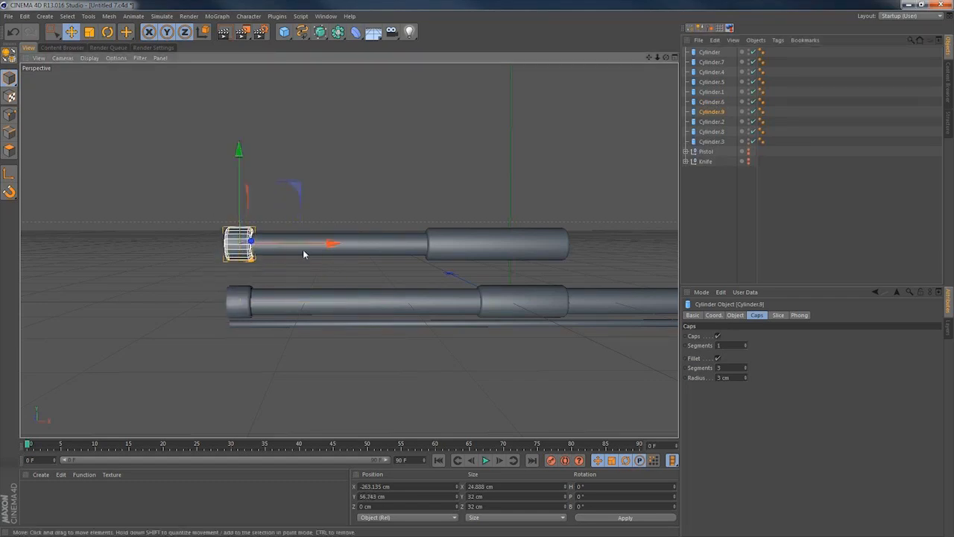
left_click_drag(339, 243, 305, 242)
Make the thick upper cylinder and the middle sleeve of the lower barrel editable, and move both to the start of the object hierarchy.
middle_click_drag(482, 249, 321, 225, "alt")
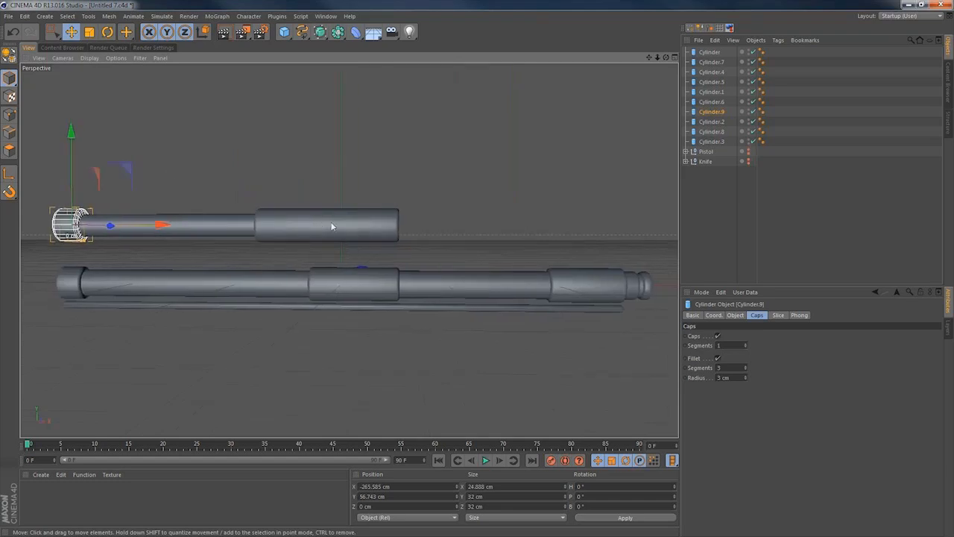
left_click(333, 226)
left_click(363, 277, "shift")
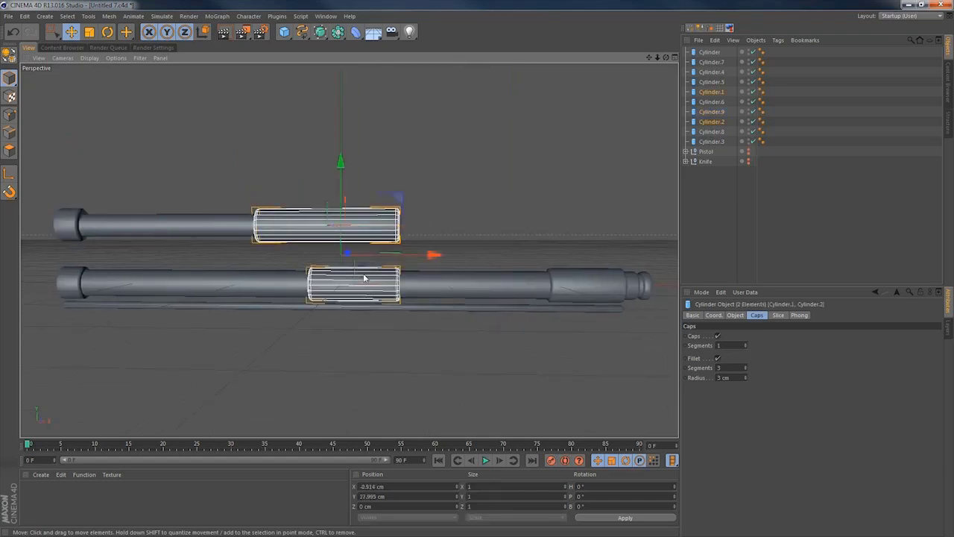
key("c")
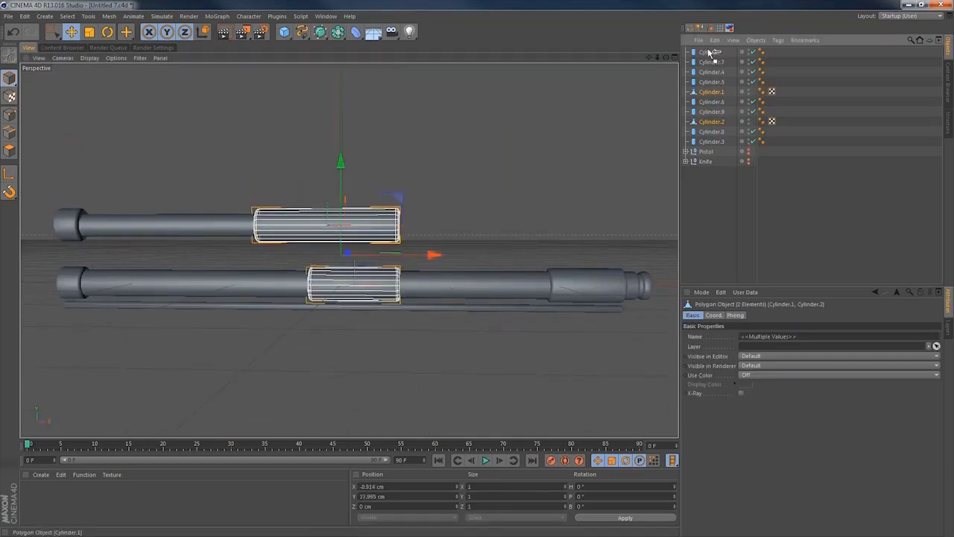
left_click_drag(713, 51, 714, 53)
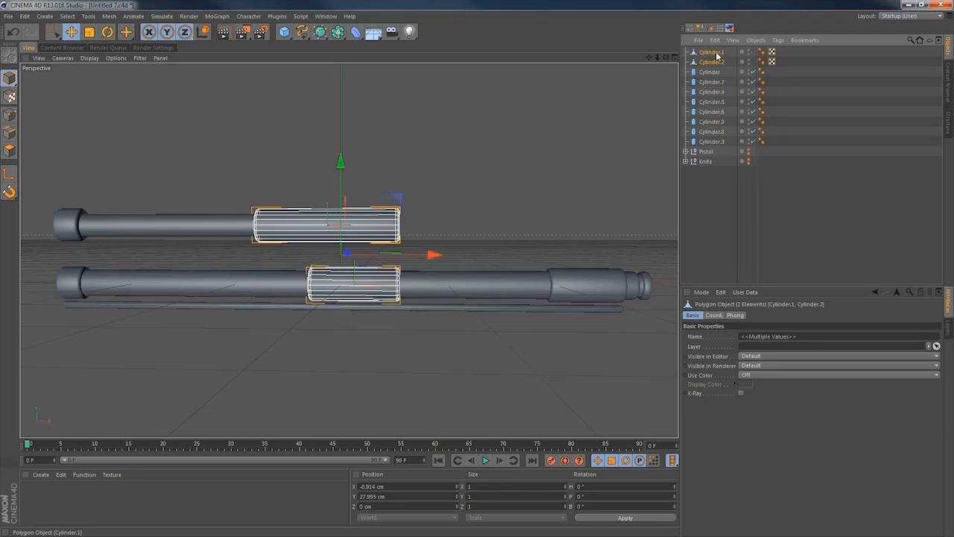
Merge the two editable cylinders into a single polygon object, removing the originals.
left_click(714, 52)
left_click(716, 62, "ctrl")
right_click(717, 62)
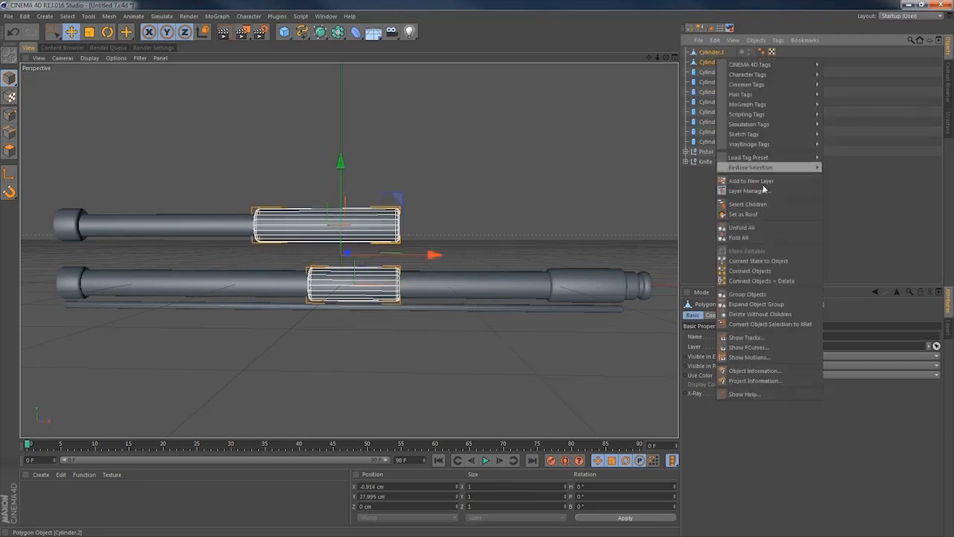
left_click(744, 270)
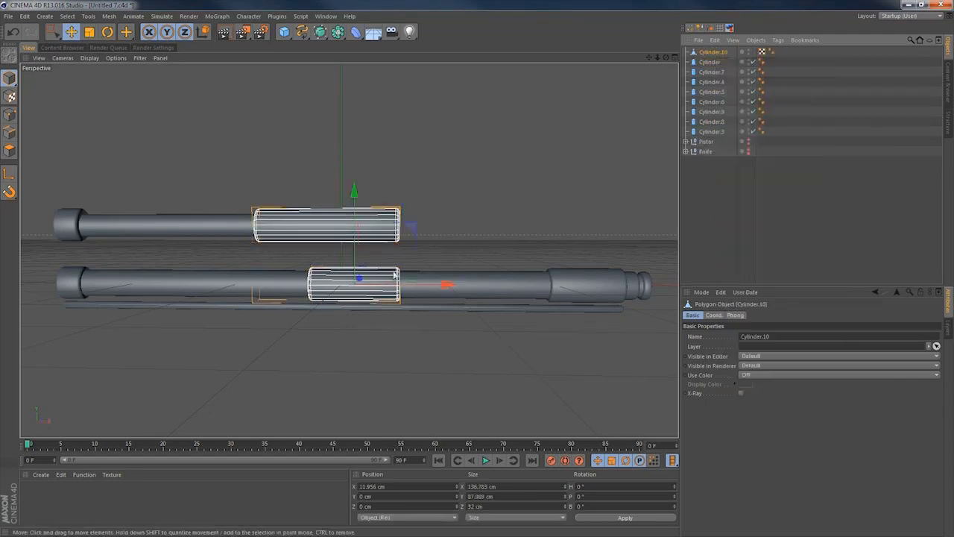
Cut an edge loop around the thick upper cylinder with the Knife in Loop mode, roughly above the lower sleeve's near end.
mouse_move(349, 240)
middle_mouse_down("alt")
mouse_move(361, 239)
mouse_move(351, 240)
middle_mouse_up("alt")
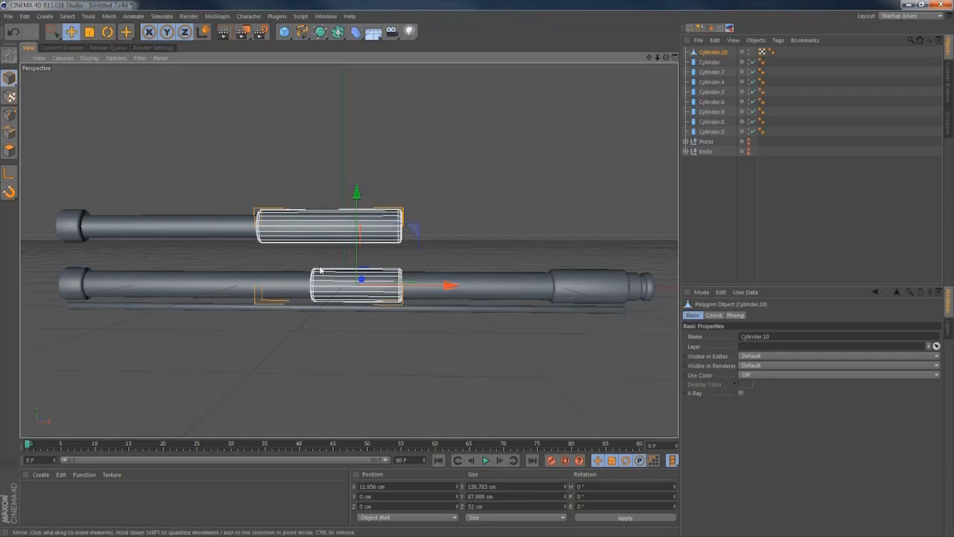
scroll(412, 257, "up", 5)
right_click_drag(412, 257, 422, 257, "alt")
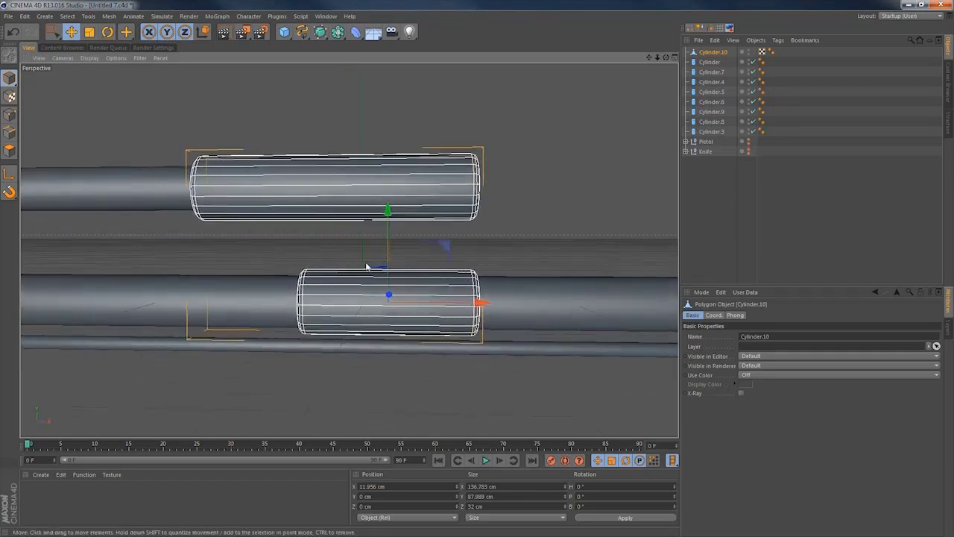
left_click_drag(368, 264, 387, 259, "alt")
left_click_drag(396, 222, 383, 253, "alt")
key("k")
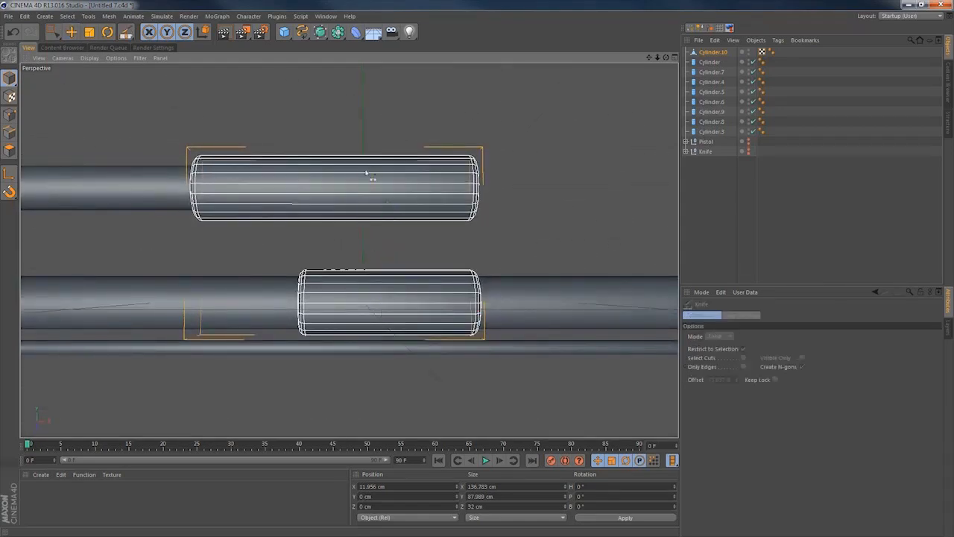
left_click(11, 115)
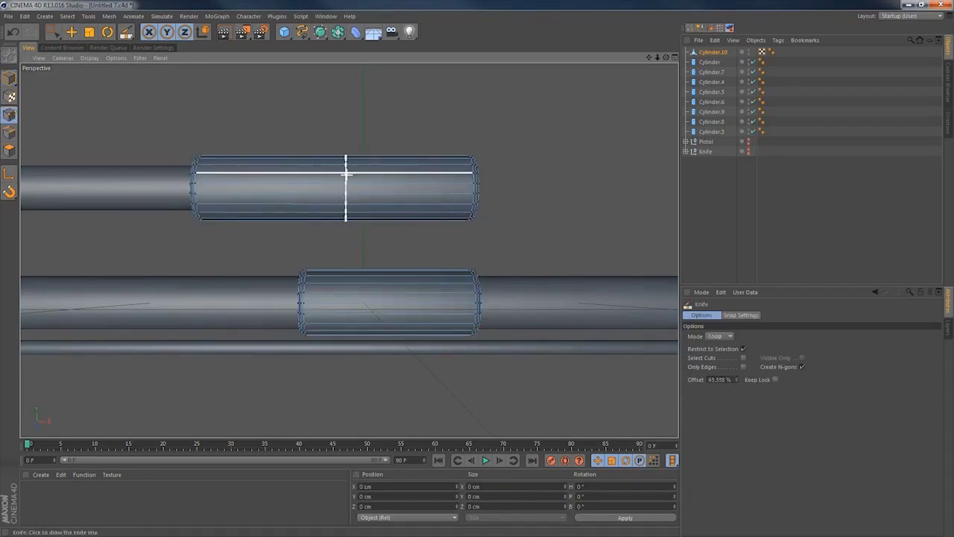
left_click(309, 179)
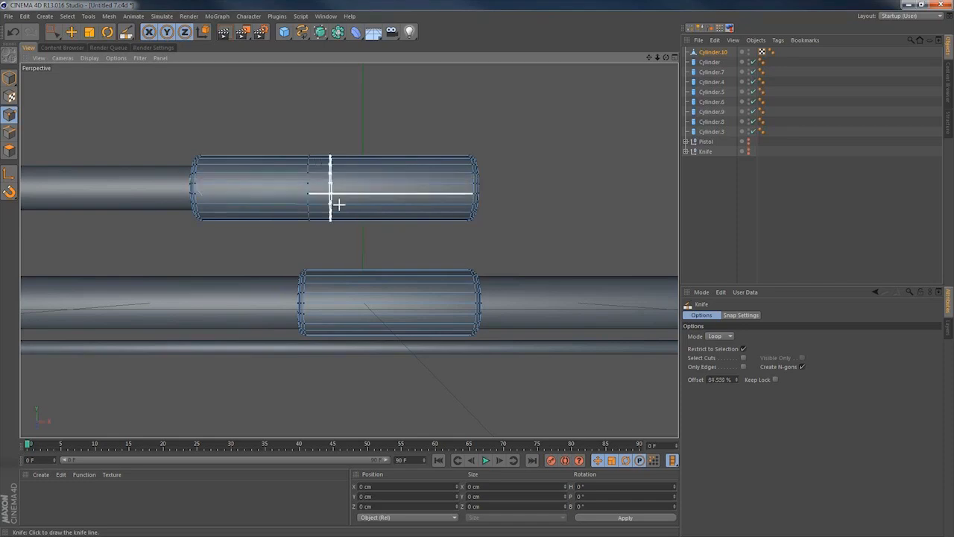
Switch the merged object to polygon editing with the Live Selection tool.
left_click_drag(336, 202, 400, 191, "alt")
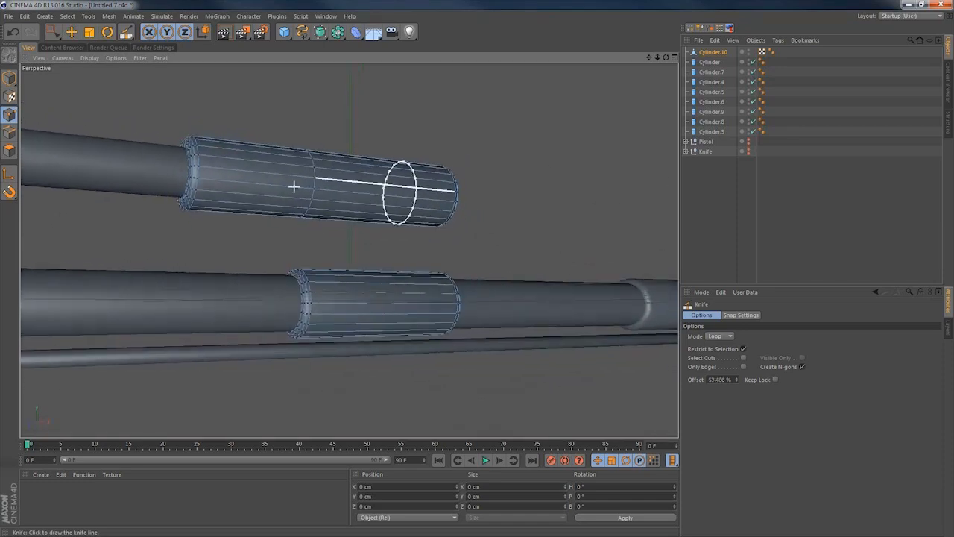
left_click(10, 151)
left_click_drag(54, 34, 68, 41)
left_click(68, 41)
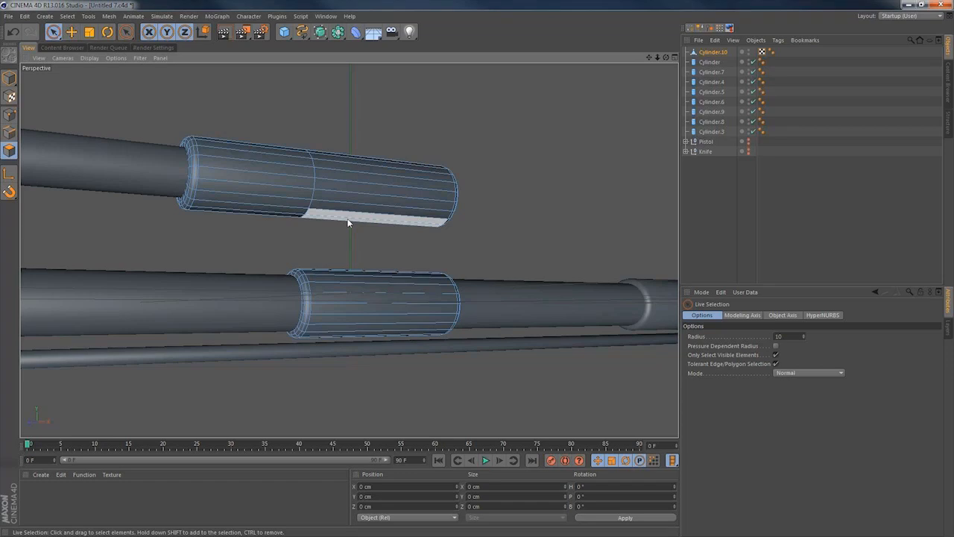
left_click_drag(352, 272, 396, 273, "alt")
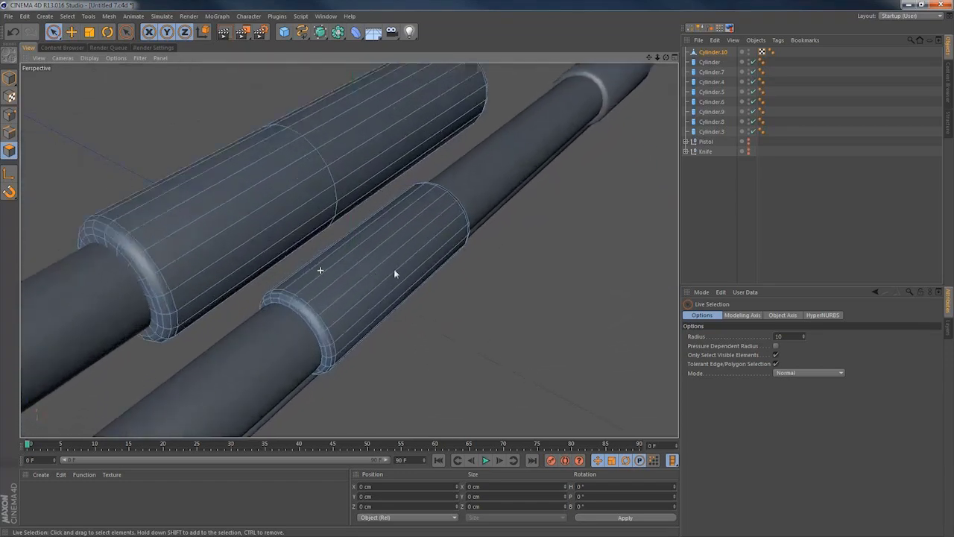
right_click_drag(396, 274, 419, 275, "alt")
left_click_drag(366, 278, 396, 276, "alt")
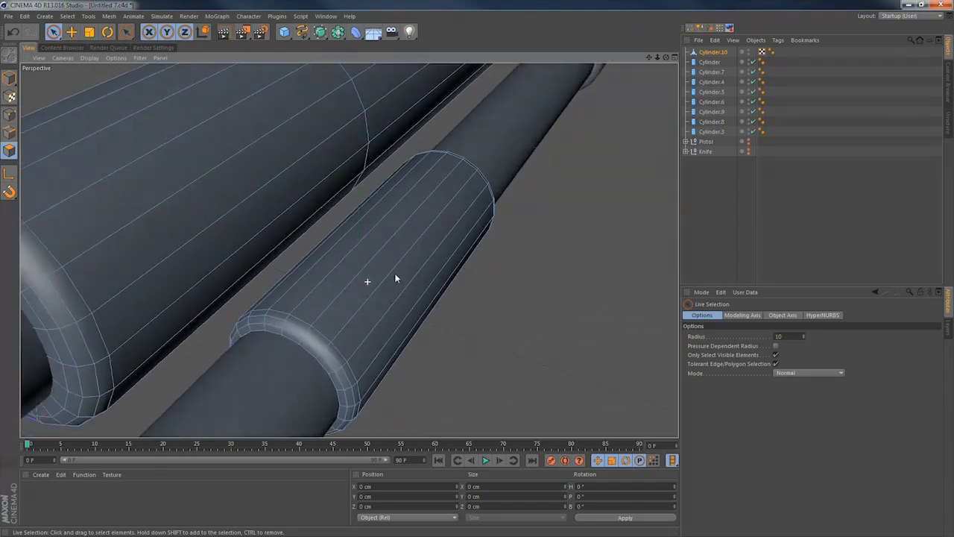
left_click(339, 273)
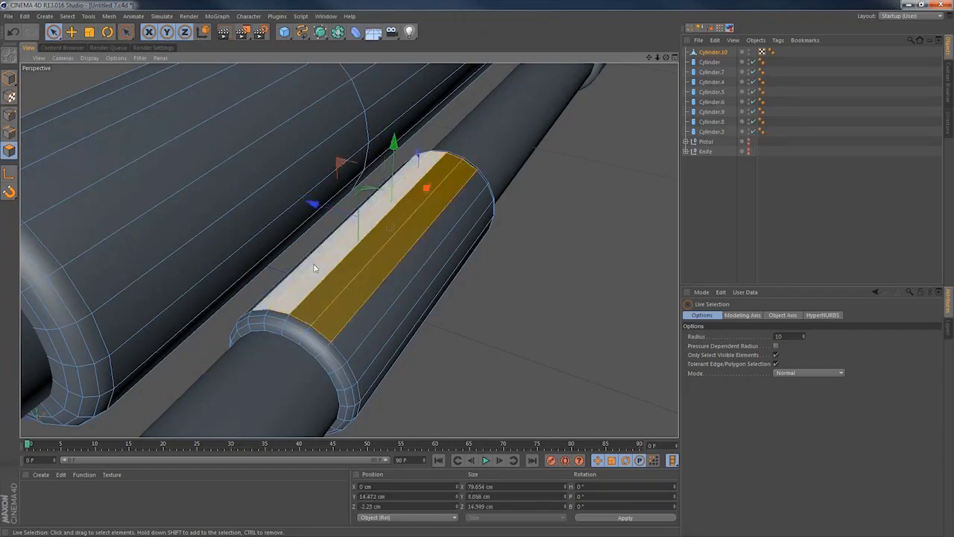
left_click(314, 263, "shift")
left_click_drag(313, 263, 310, 225, "alt")
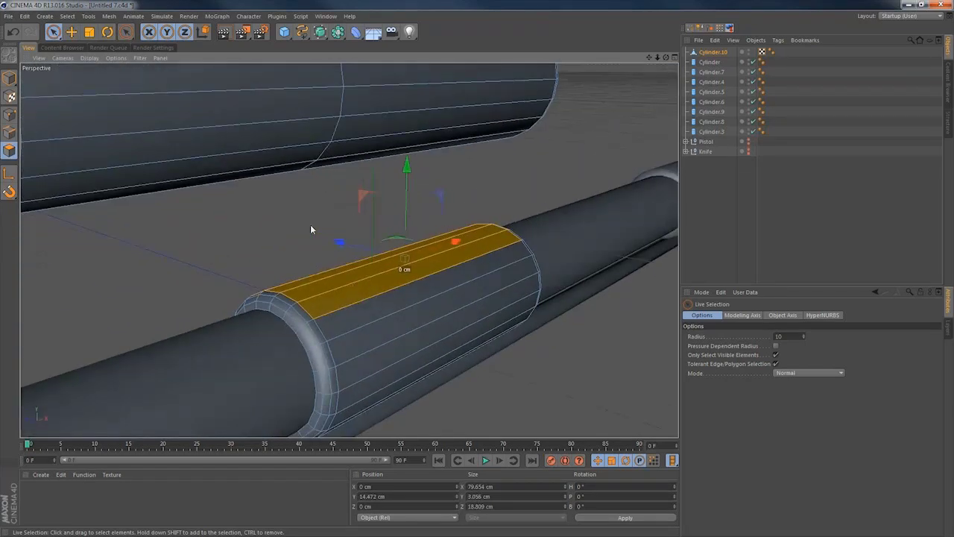
left_click(311, 229)
Select the four adjacent underside polygons of the thick upper cylinder, on the section beyond the new loop cut facing the lower sleeve.
left_click_drag(358, 285, 436, 161, "alt")
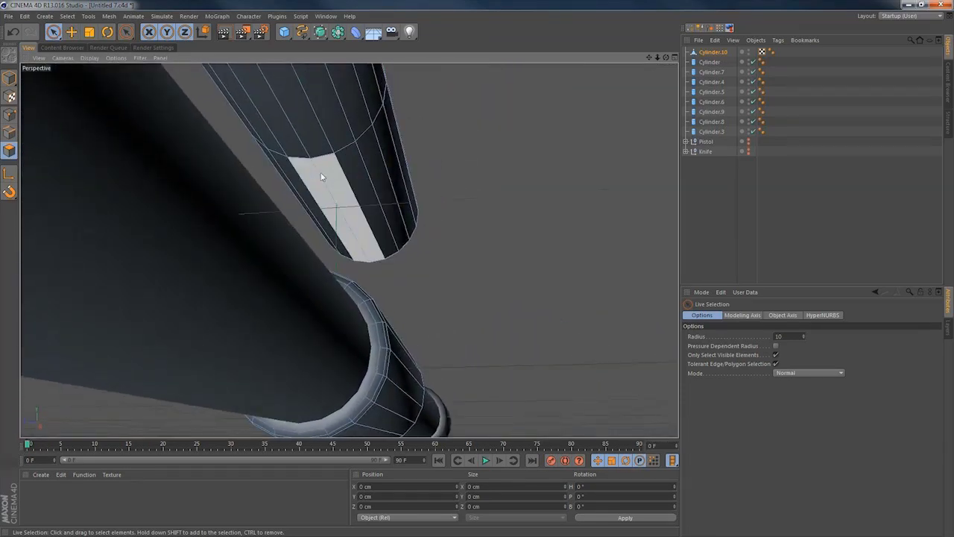
left_click(322, 176)
left_click(356, 174, "shift")
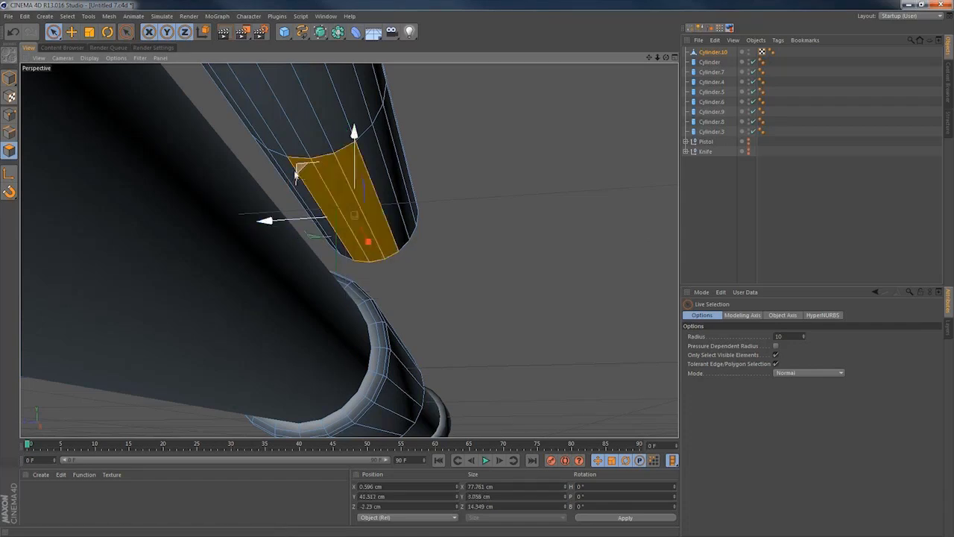
left_click(292, 176, "shift")
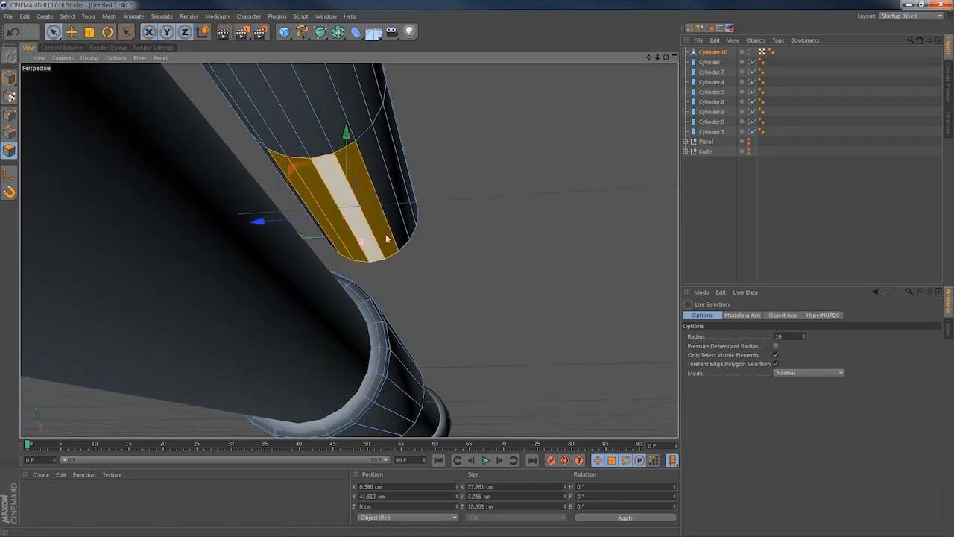
Delete the selected underside polygons and bridge the edges of the upper and lower openings with a wall along one long side.
key("Delete")
left_click_drag(356, 248, 369, 311, "alt")
right_click(380, 312)
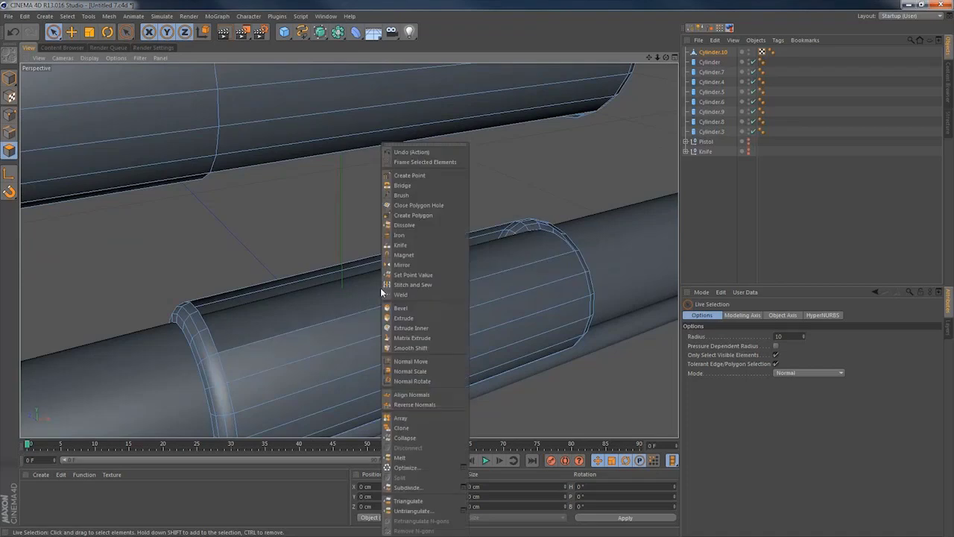
left_click(403, 185)
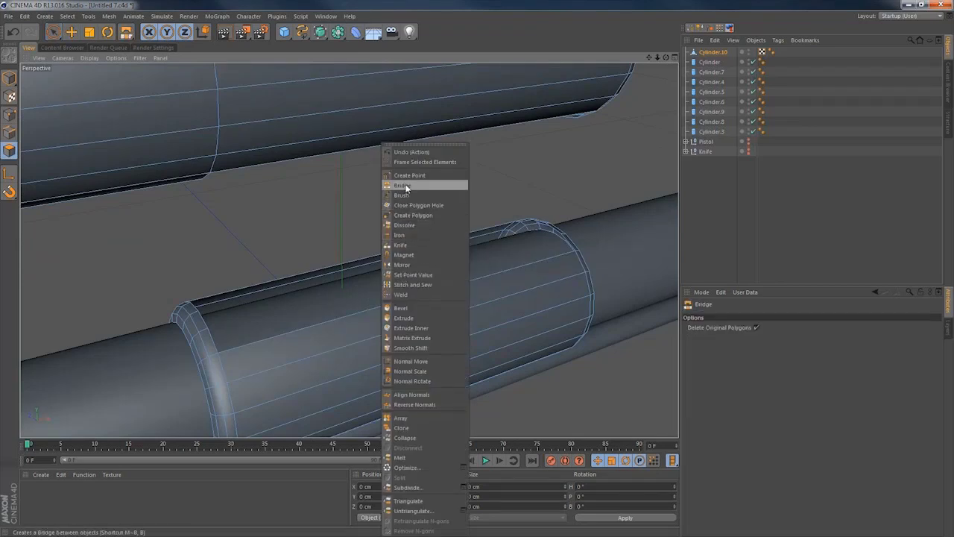
left_click(10, 132)
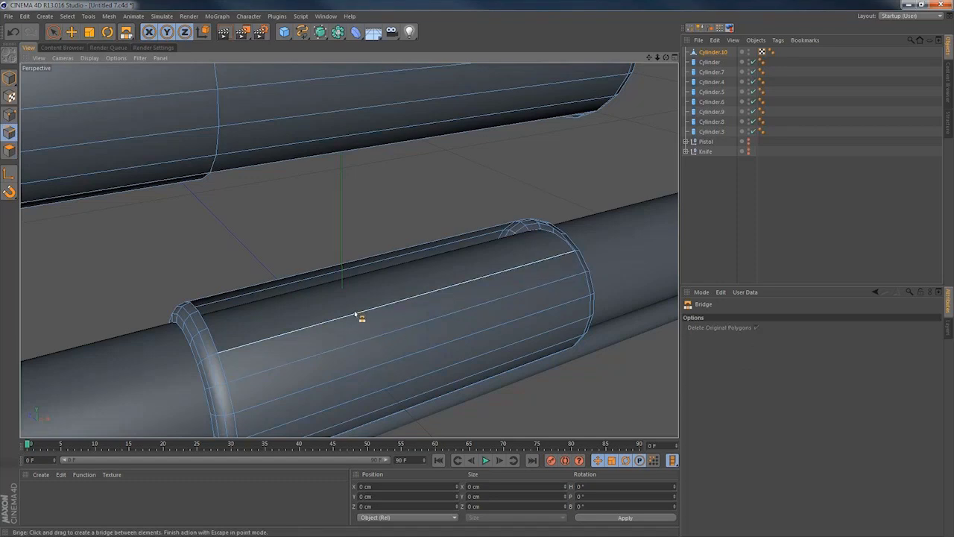
left_click_drag(355, 315, 390, 272, "alt")
left_click_drag(392, 307, 380, 149)
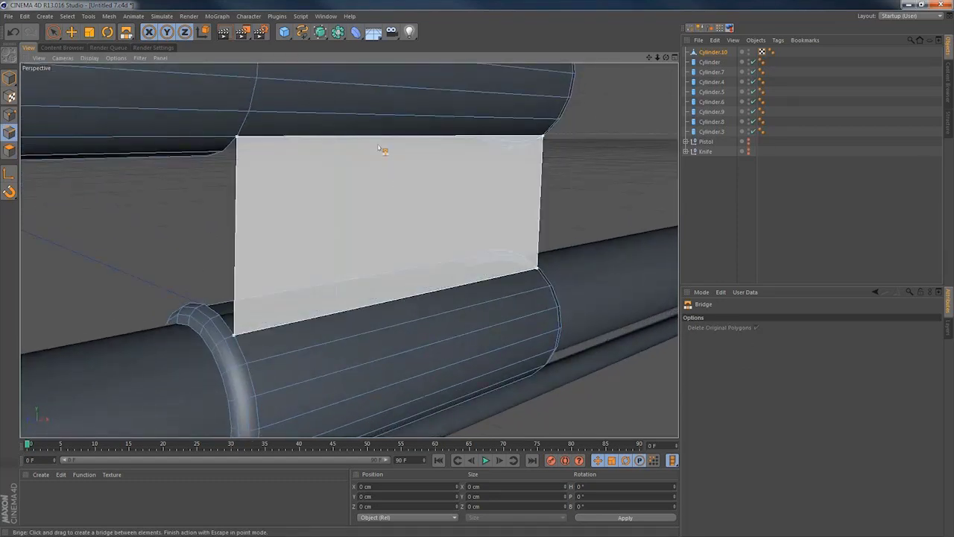
Bridge the matching edges of the two openings strip by strip across one short end of the connecting block.
left_click_drag(231, 330, 236, 153)
left_click_drag(215, 310, 482, 186)
left_click_drag(201, 313, 180, 158)
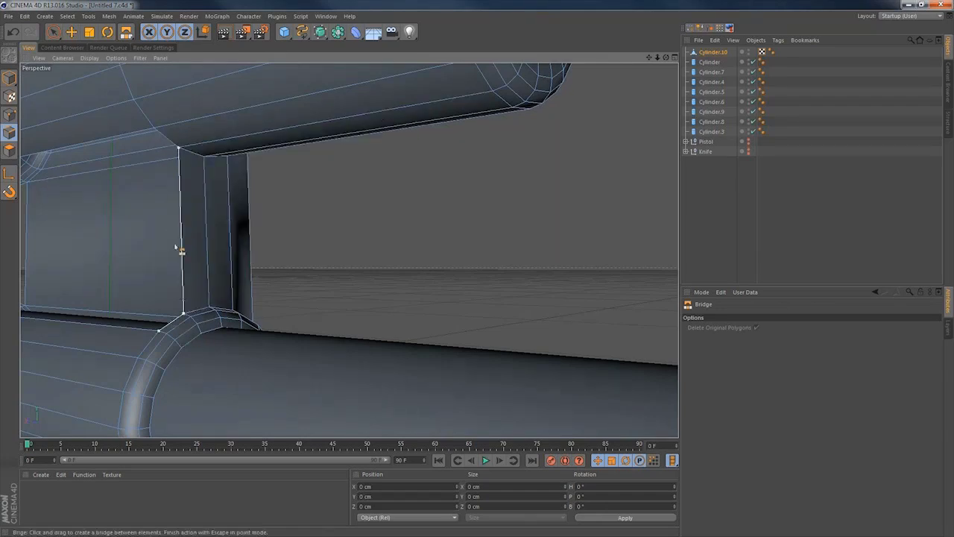
left_click_drag(179, 250, 336, 235)
left_click_drag(290, 307, 262, 162)
left_click_drag(218, 230, 514, 190, "alt")
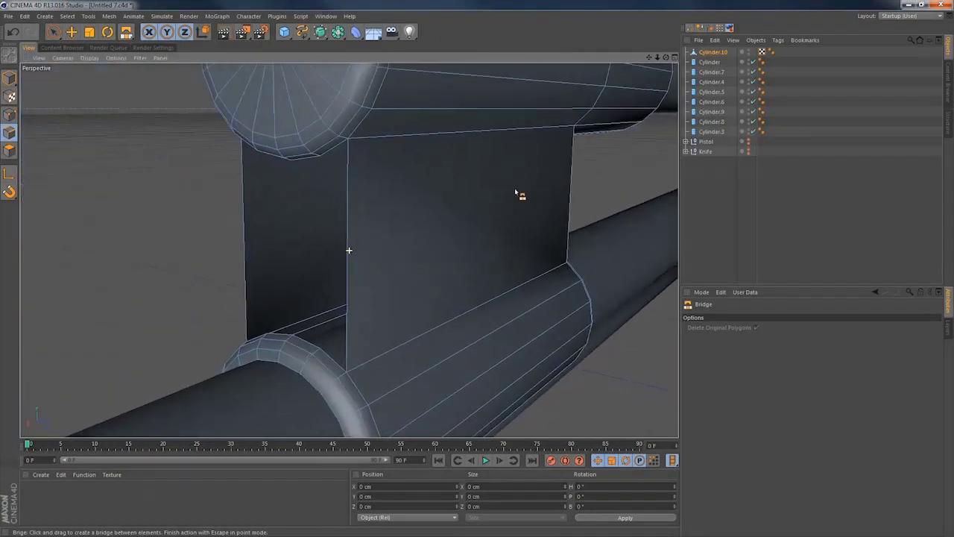
Bridge the remaining edge pairs at the open end to close the connecting block between the two cylinders.
mouse_move(331, 315)
left_mouse_down("alt")
mouse_move(368, 315)
mouse_move(414, 333)
mouse_move(421, 137)
left_mouse_up("alt")
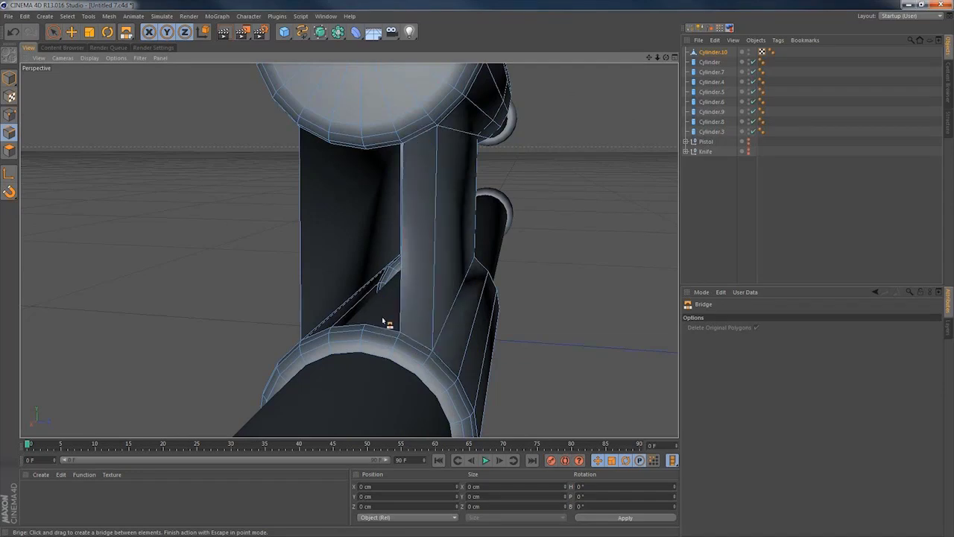
mouse_move(387, 334)
left_mouse_down()
mouse_move(405, 249)
mouse_move(388, 155)
left_mouse_up()
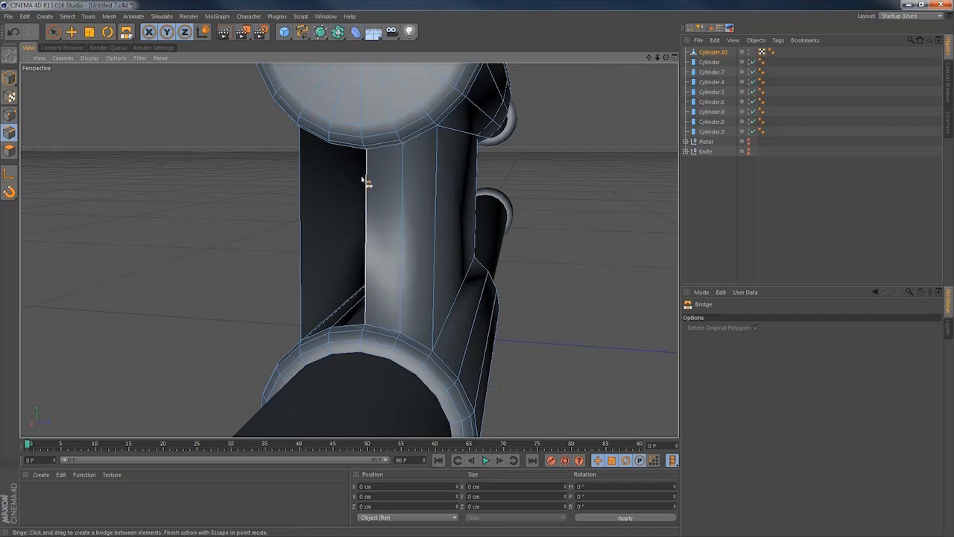
mouse_move(339, 333)
left_mouse_down("alt")
mouse_move(457, 320)
mouse_move(474, 158)
left_mouse_up("alt")
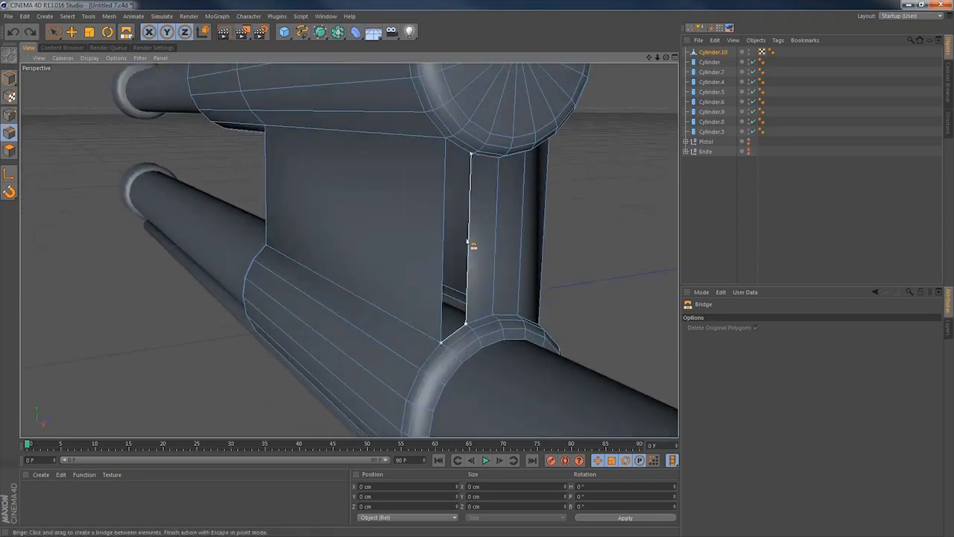
mouse_move(470, 244)
left_mouse_down()
mouse_move(441, 214)
mouse_move(503, 207)
mouse_move(528, 215)
mouse_move(373, 262)
mouse_move(434, 255)
mouse_move(320, 256)
mouse_move(336, 244)
left_mouse_up()
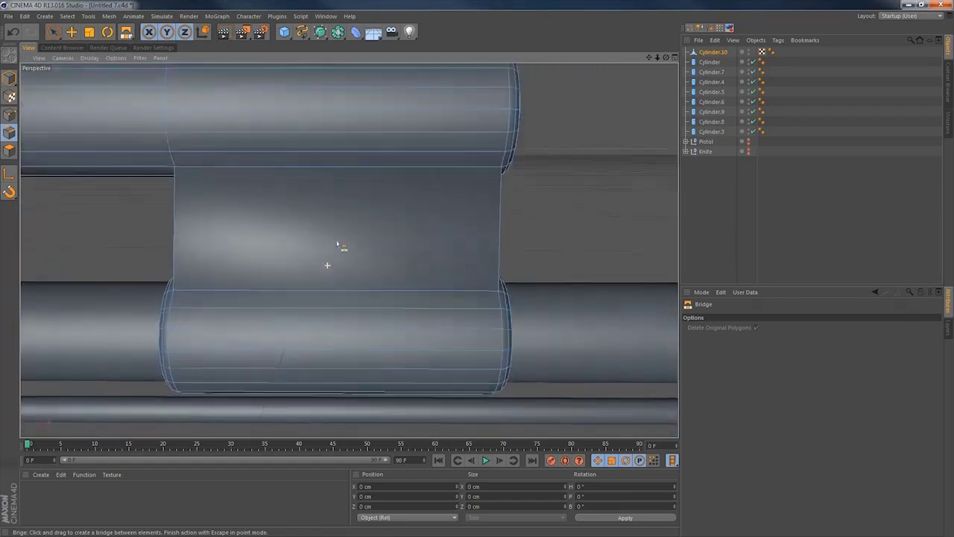
In the front view, select the upper cylinder's loop-cut points and move them along X to about -39.85 cm, squaring the block's end.
middle_click(335, 230)
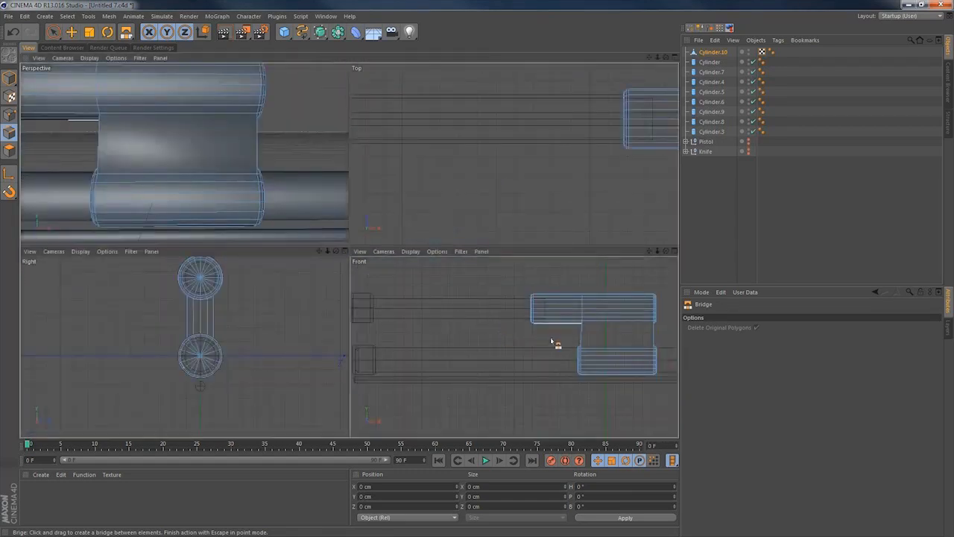
middle_click(552, 342)
scroll(437, 318, "up", 6)
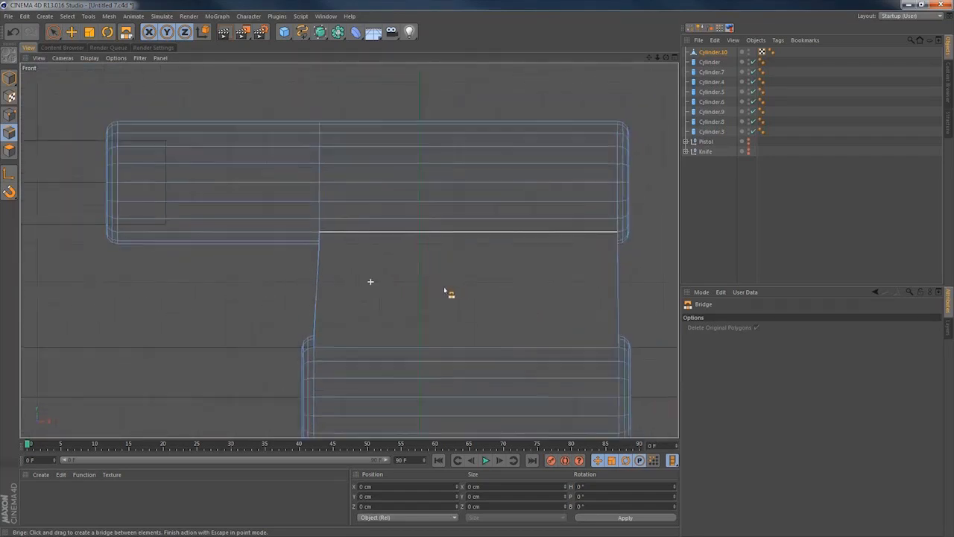
middle_click_drag(483, 297, 402, 296, "alt")
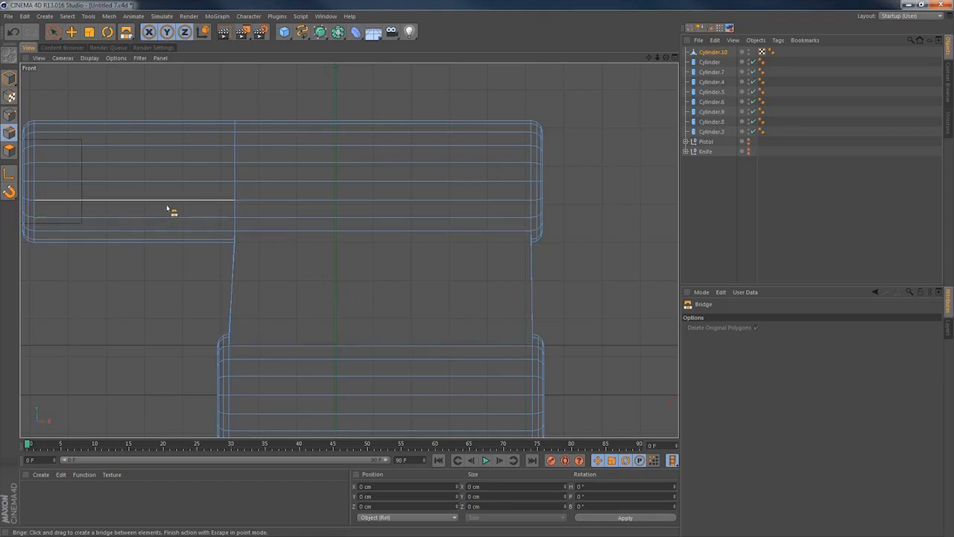
left_click(10, 115)
left_click_drag(54, 32, 73, 59)
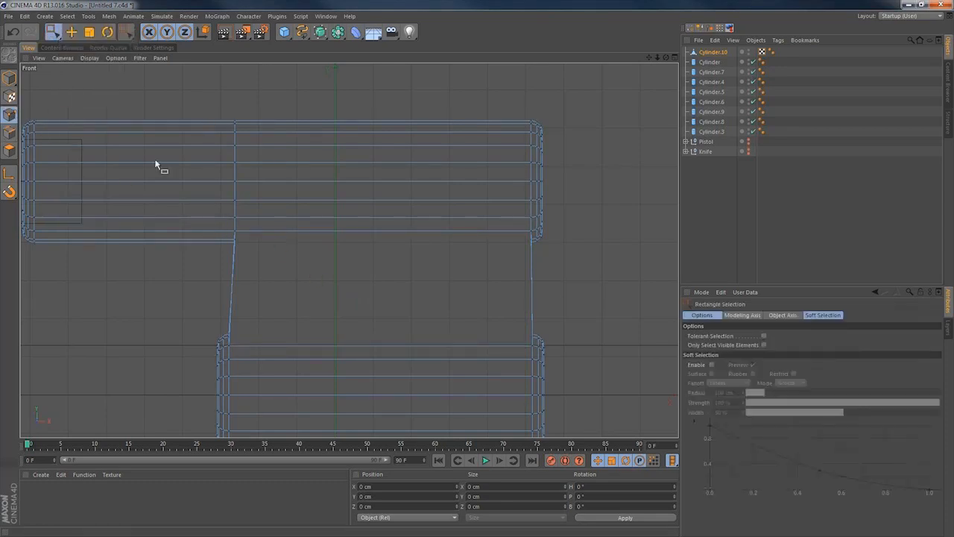
left_click_drag(195, 105, 280, 284)
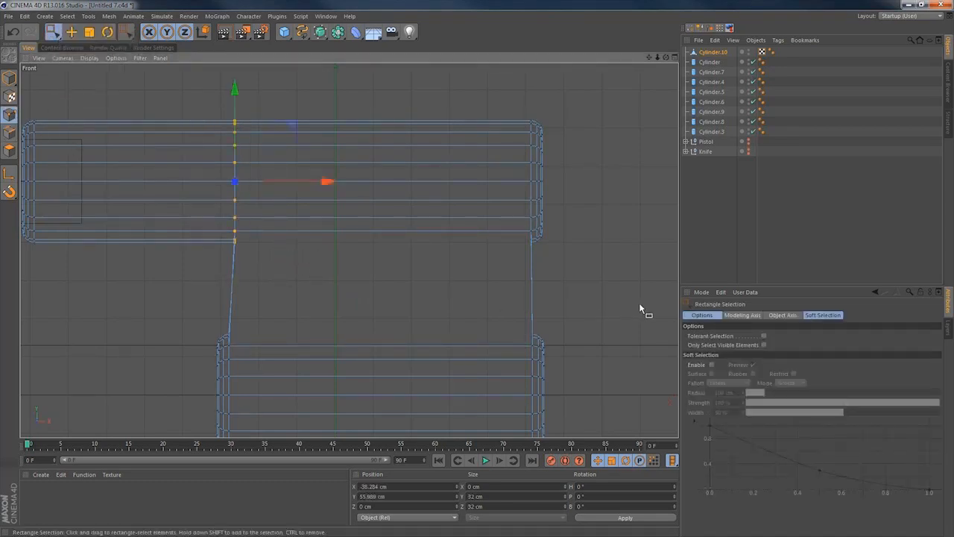
left_click_drag(330, 185, 324, 190)
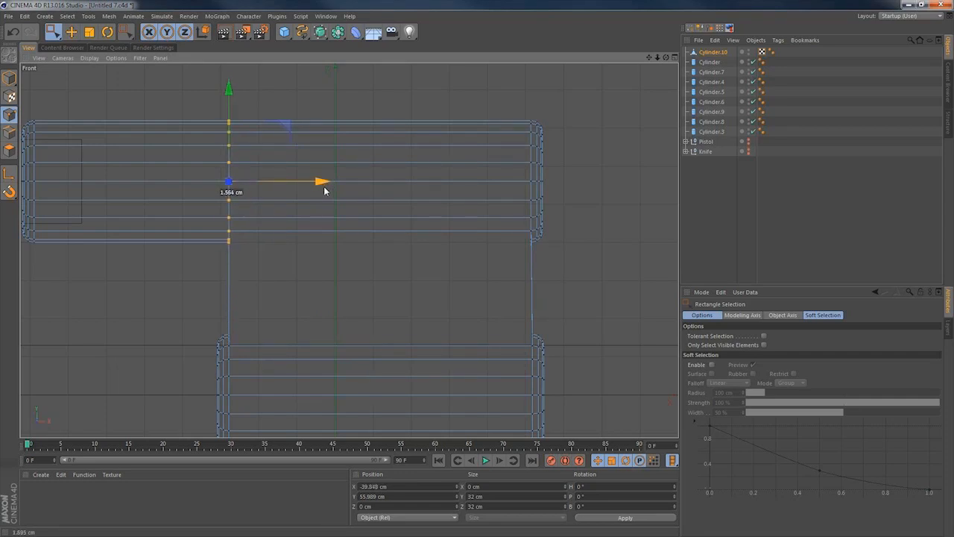
left_click_drag(325, 191, 325, 192)
Cut the connecting block horizontally with the Knife in Plane mode, using the X-Z plane, 7 cuts and 3 cm spacing.
key("k")
left_click(720, 337)
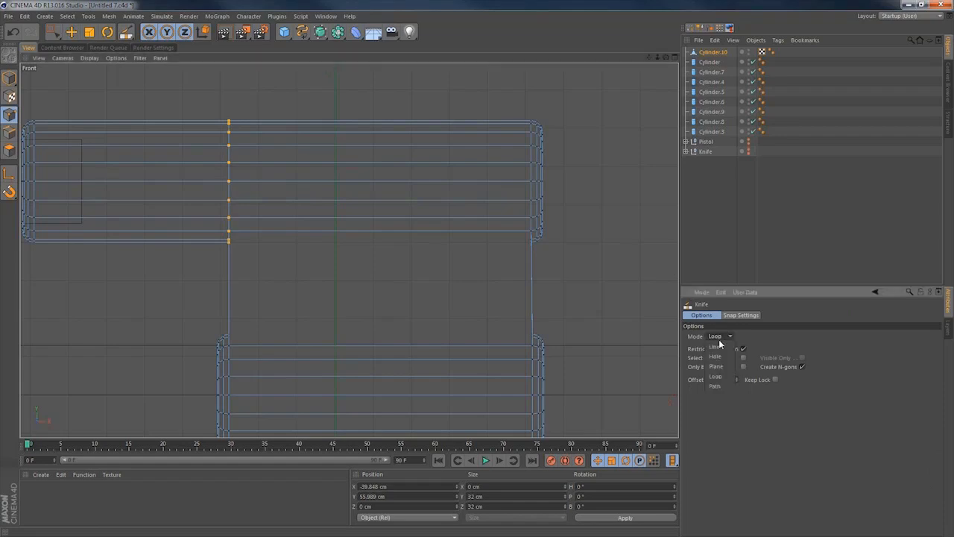
left_click(723, 368)
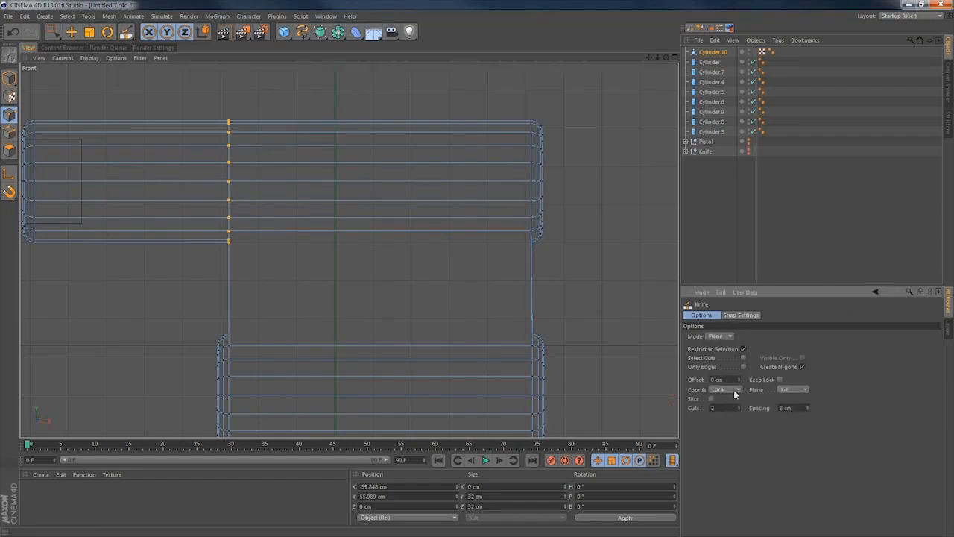
double_click(807, 410)
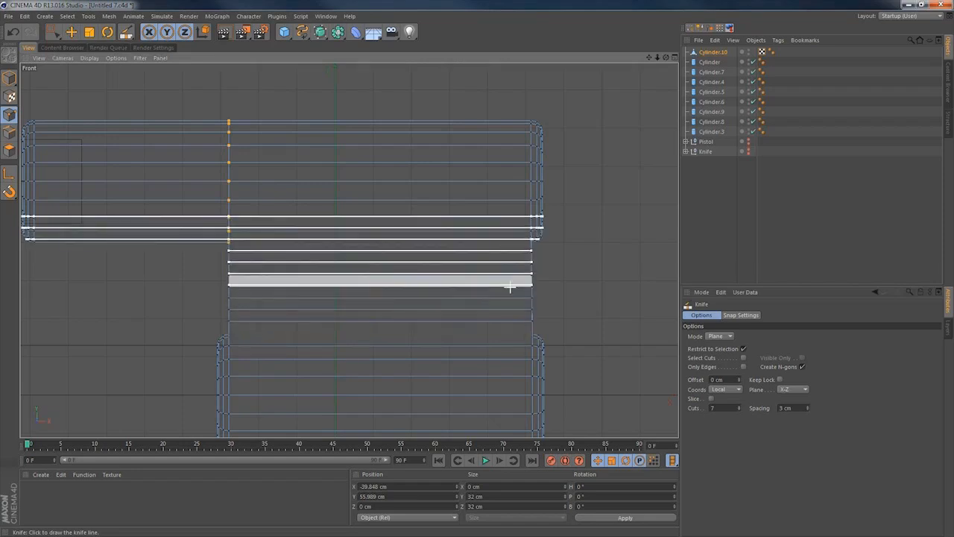
middle_click(463, 283)
middle_click(221, 158)
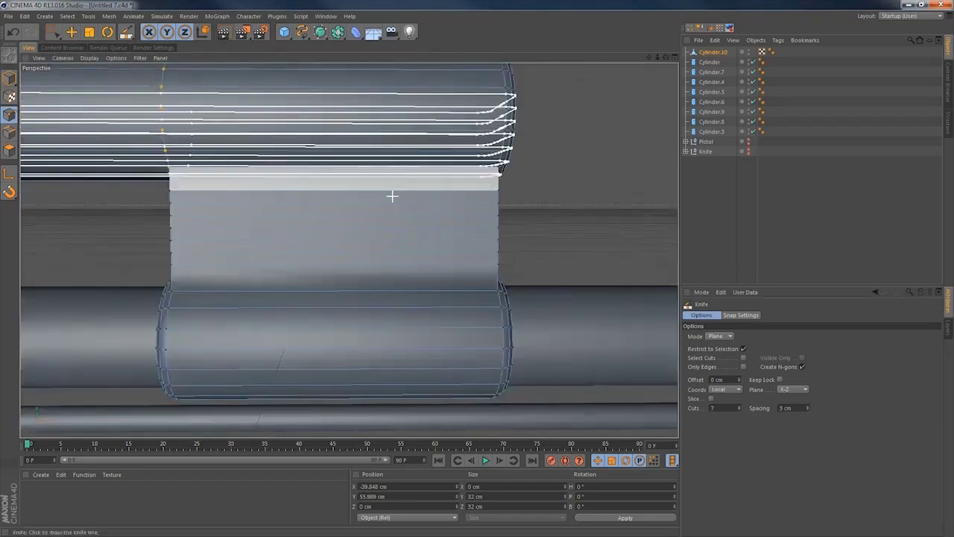
left_click_drag(392, 195, 330, 241, "alt")
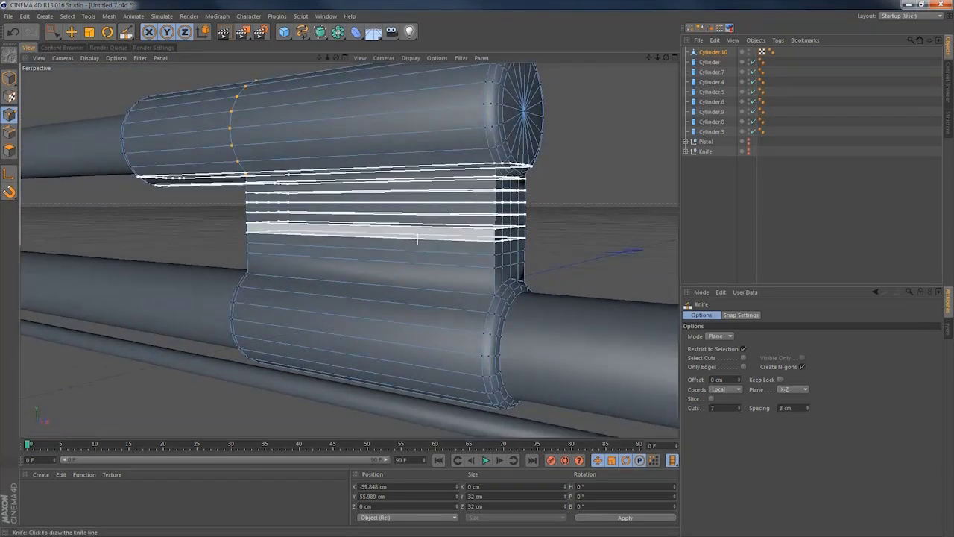
Select all seven rows of new cut points on the connecting block and scale them along Z to about 16.8 cm.
middle_click(417, 239)
middle_click(489, 309)
left_click(52, 32)
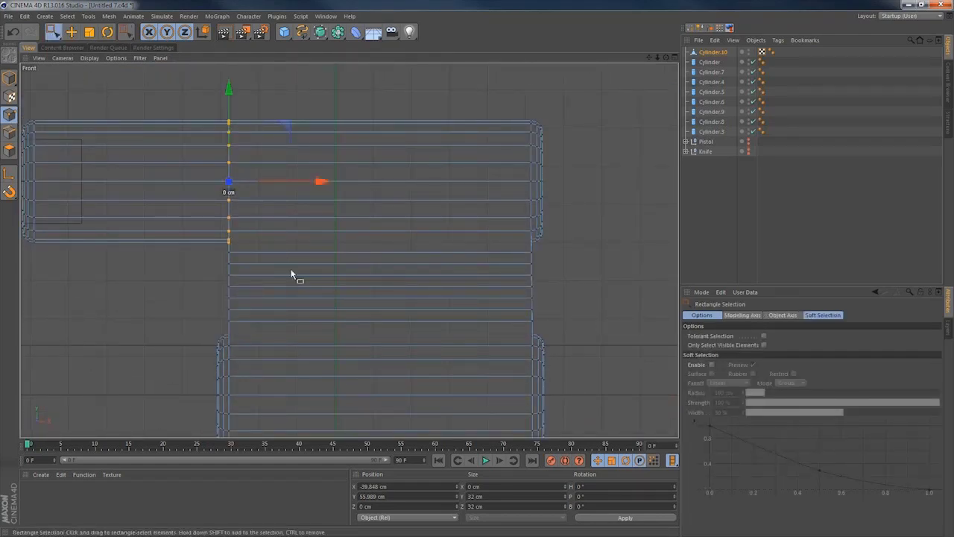
left_click_drag(221, 252, 555, 325)
middle_click(409, 297)
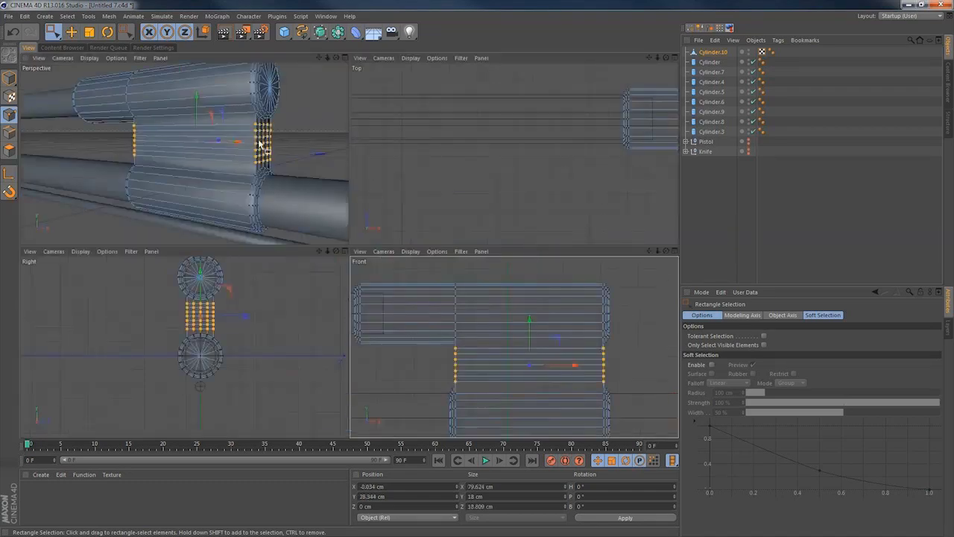
left_click_drag(261, 144, 243, 154, "alt")
key("t")
Select the five middle rows of cut points and scale them along Z to about 15.6 cm.
middle_click(587, 382)
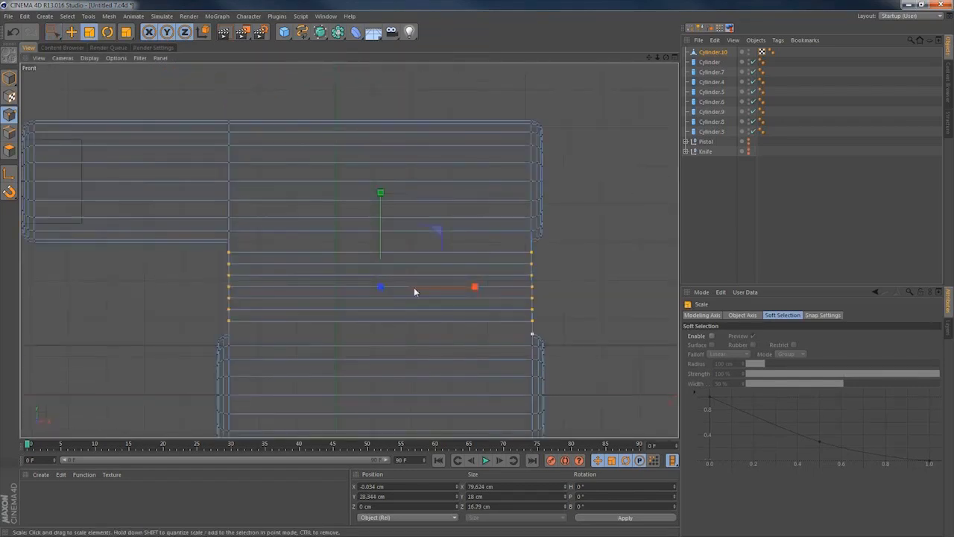
key("0")
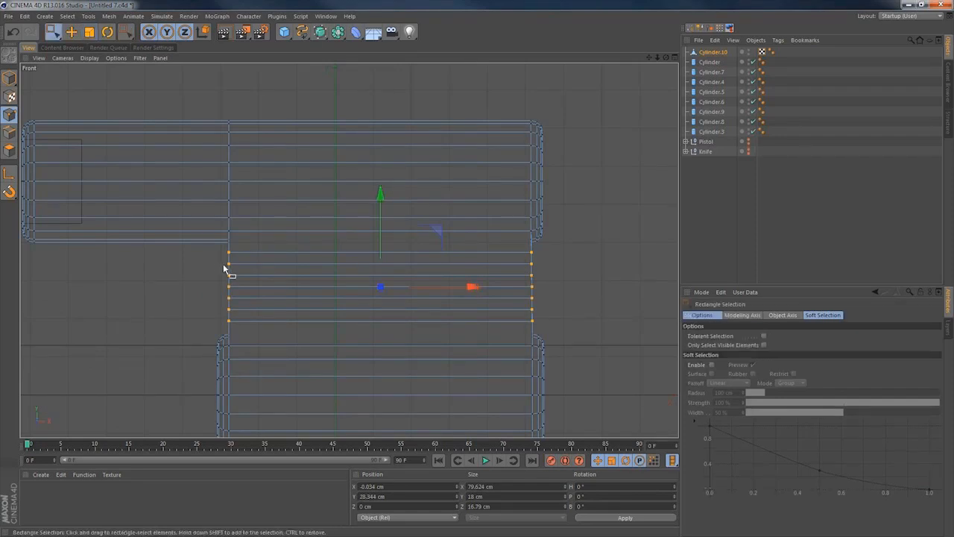
left_click_drag(222, 262, 546, 318)
middle_click(490, 315)
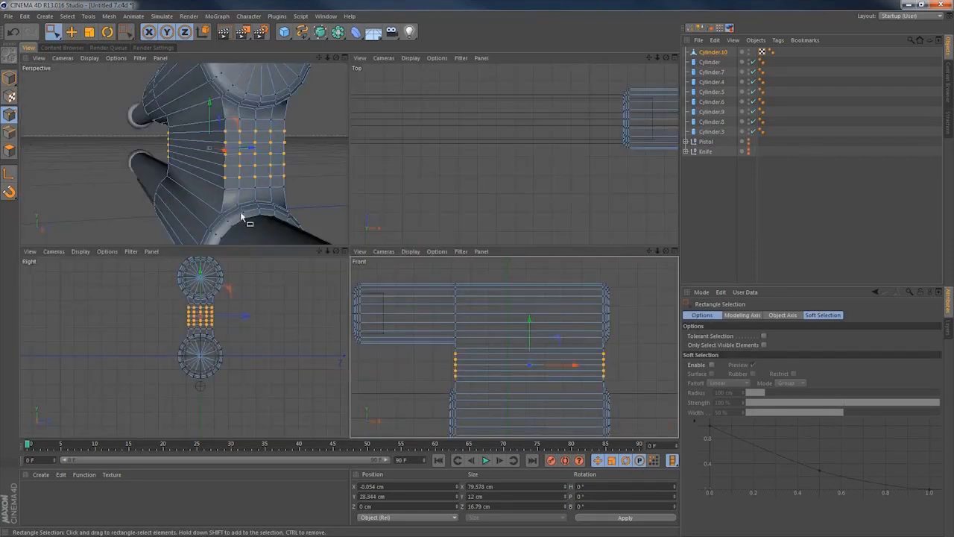
key("t")
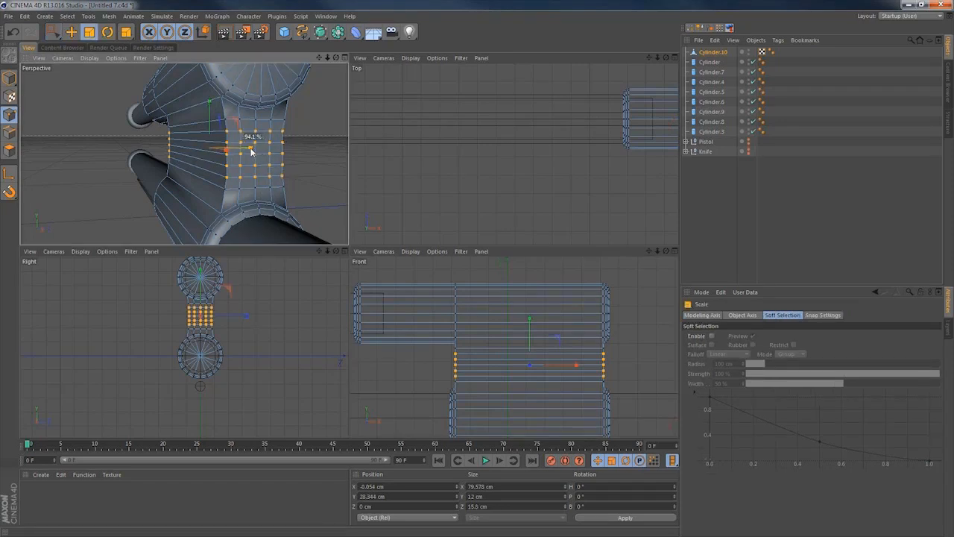
left_click_drag(251, 151, 250, 148)
Select the three middle rows of cut points and scale them along Z to about 14 cm.
key("0")
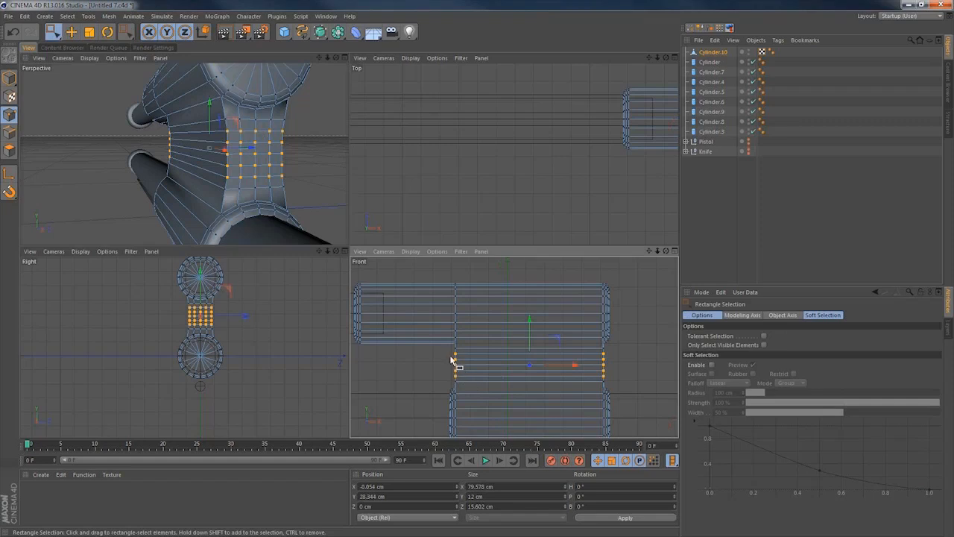
middle_click(452, 364)
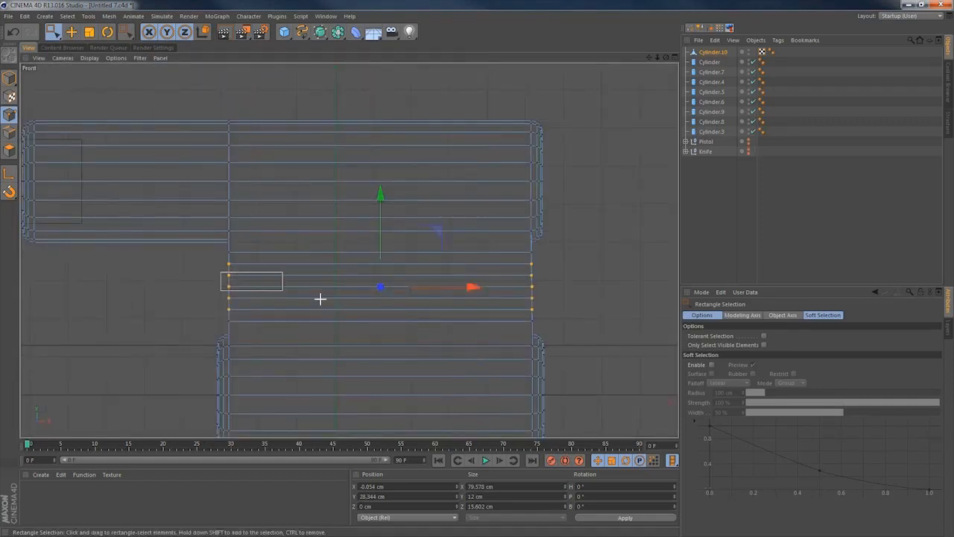
left_click_drag(320, 299, 550, 307)
key("t")
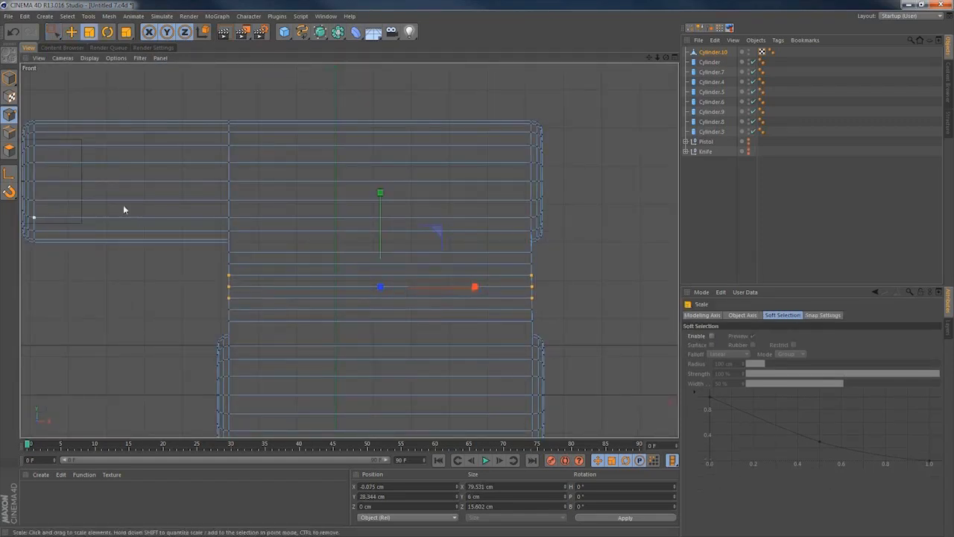
middle_click(262, 212)
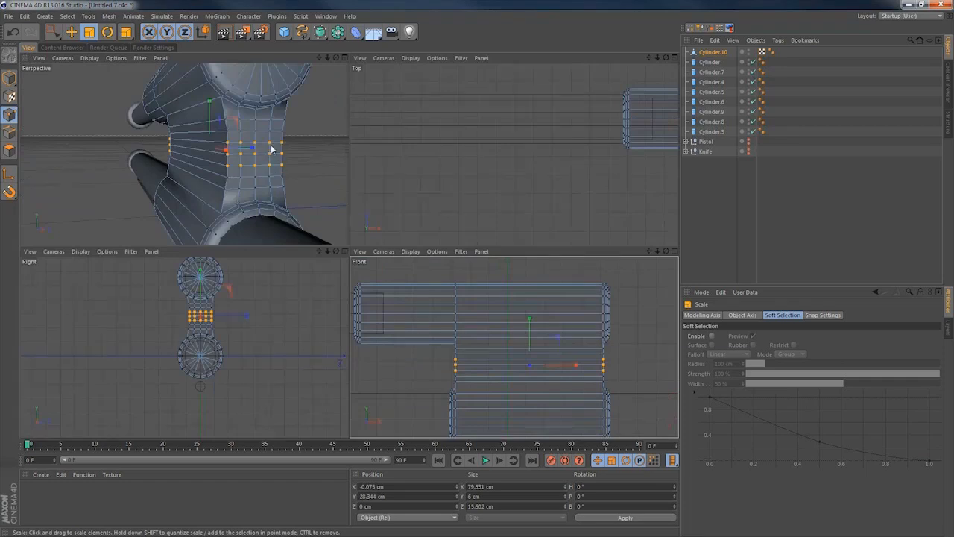
left_click_drag(247, 150, 254, 151)
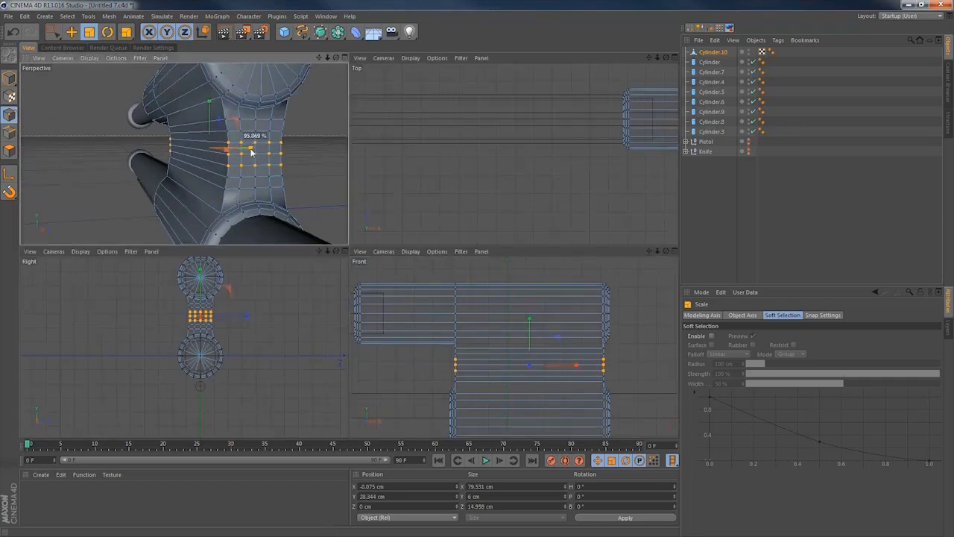
Select only the central row of cut points, scale it slightly narrower along Z, and clear the selection.
middle_click(443, 341)
key("0")
left_click_drag(298, 287, 549, 296)
key("t")
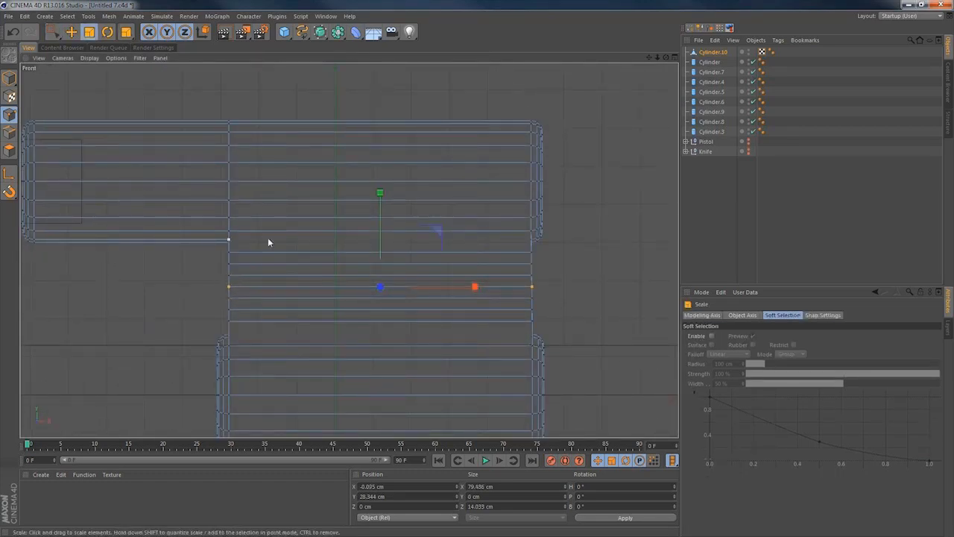
middle_click(289, 245)
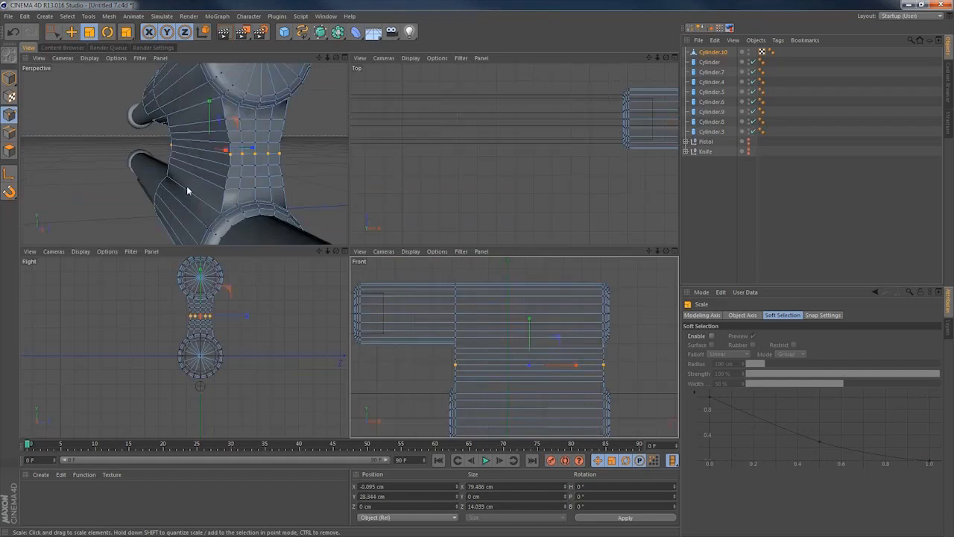
mouse_move(251, 156)
left_mouse_down()
mouse_move(244, 169)
mouse_move(174, 162)
mouse_move(301, 164)
mouse_move(254, 164)
left_mouse_up()
right_click_drag(253, 164, 190, 184, "alt")
middle_click(246, 156)
left_click_drag(264, 158, 544, 204, "alt")
left_click(600, 206)
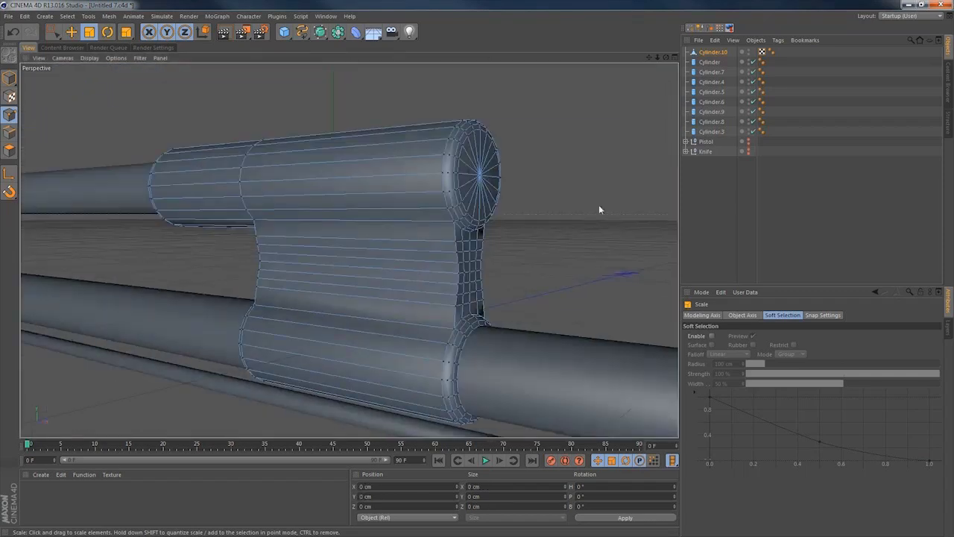
Smooth the connecting block by placing it inside a HyperNURBS object, and inspect the rounded result.
left_click(320, 32, "alt")
left_click(704, 64)
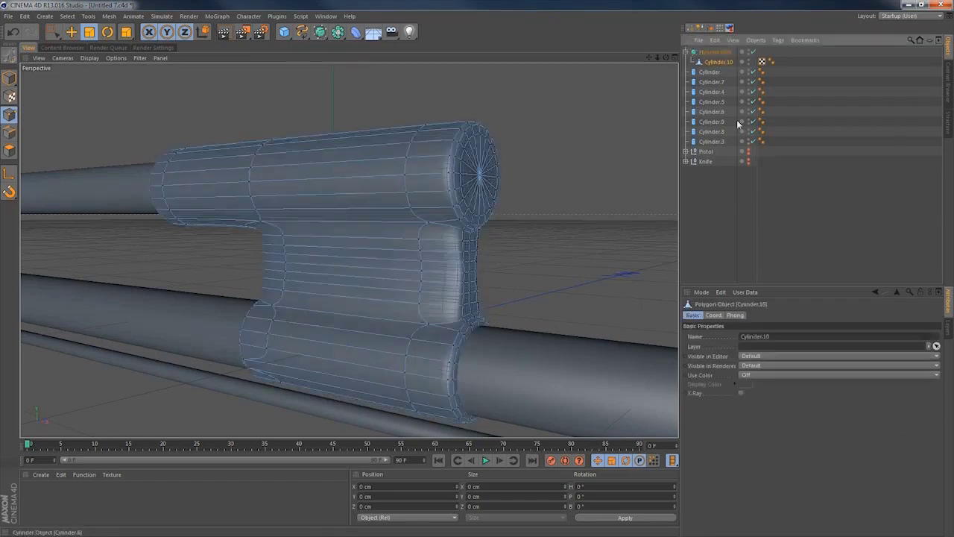
left_click(755, 208)
mouse_move(437, 251)
left_mouse_down("alt")
mouse_move(298, 258)
mouse_move(224, 291)
mouse_move(436, 274)
mouse_move(395, 216)
mouse_move(446, 264)
mouse_move(454, 256)
mouse_move(410, 273)
mouse_move(443, 281)
mouse_move(522, 269)
mouse_move(451, 256)
left_mouse_up("alt")
Add loop cuts near the connecting block's end edges with HyperNURBS smoothing temporarily disabled, and re-enable the smoothing.
left_click(752, 52)
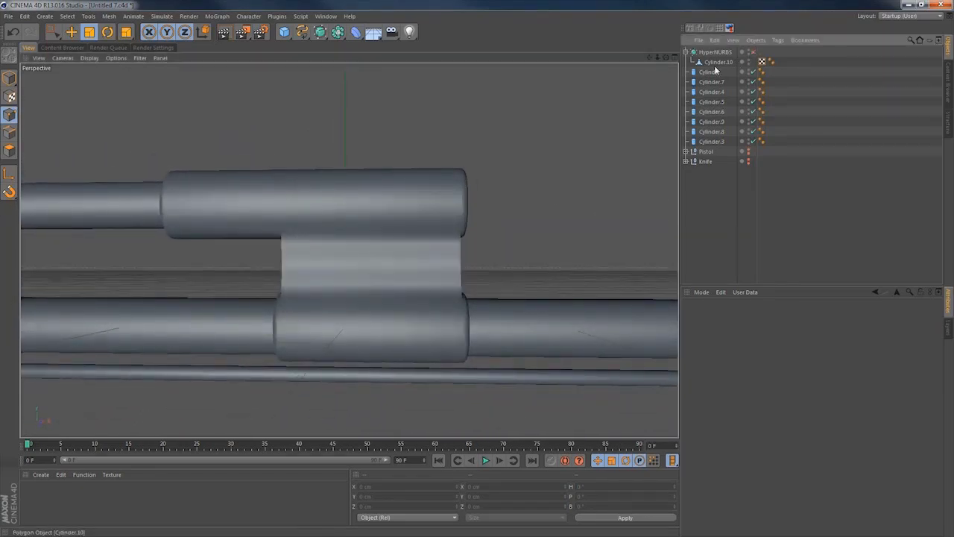
left_click(718, 62)
key("k")
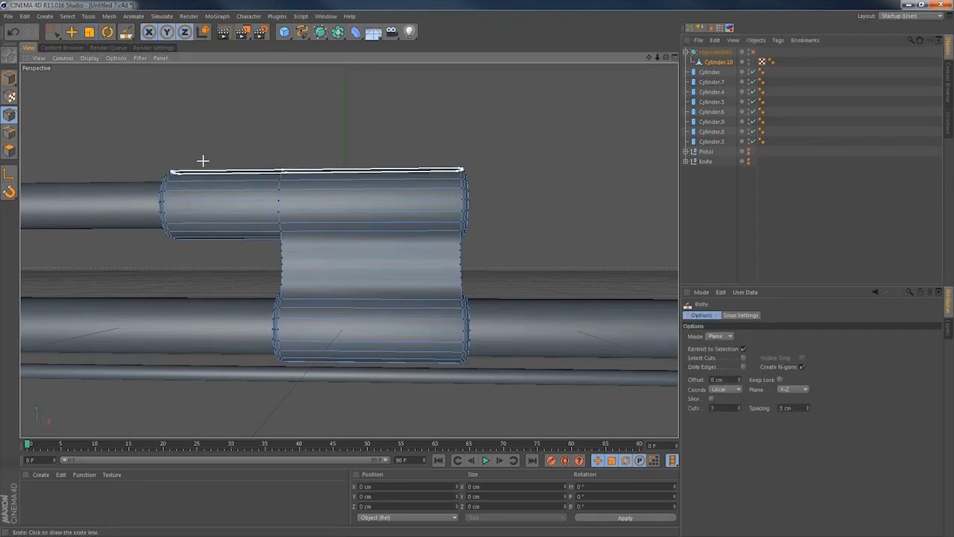
left_click(716, 336)
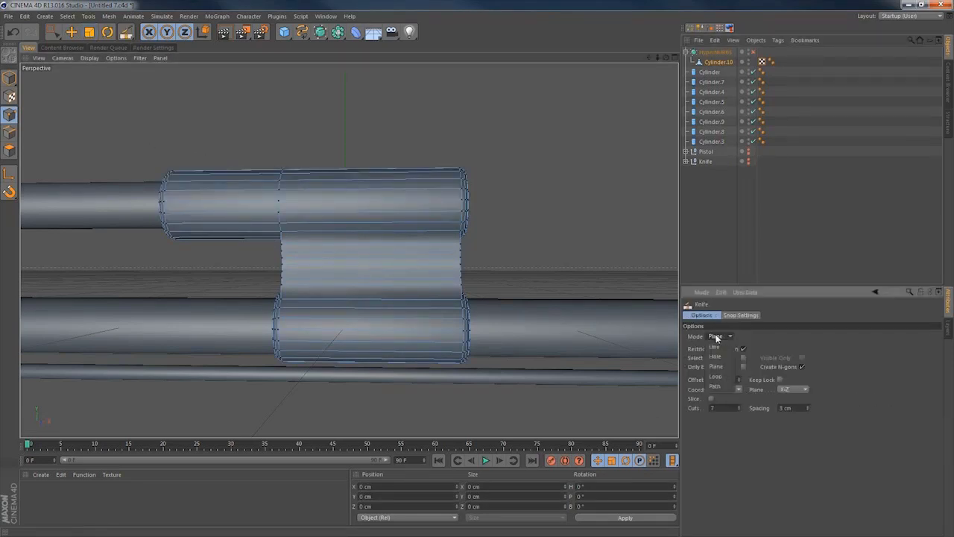
left_click(715, 376)
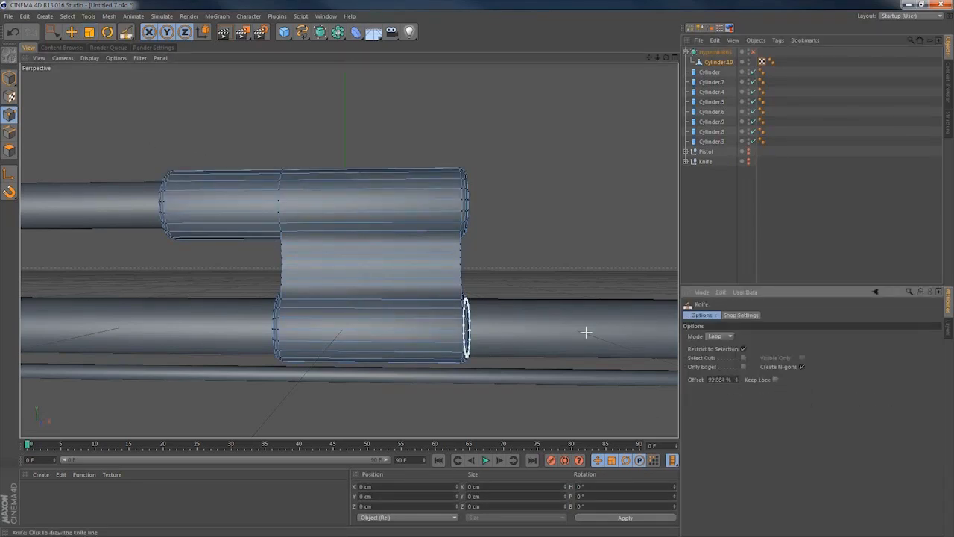
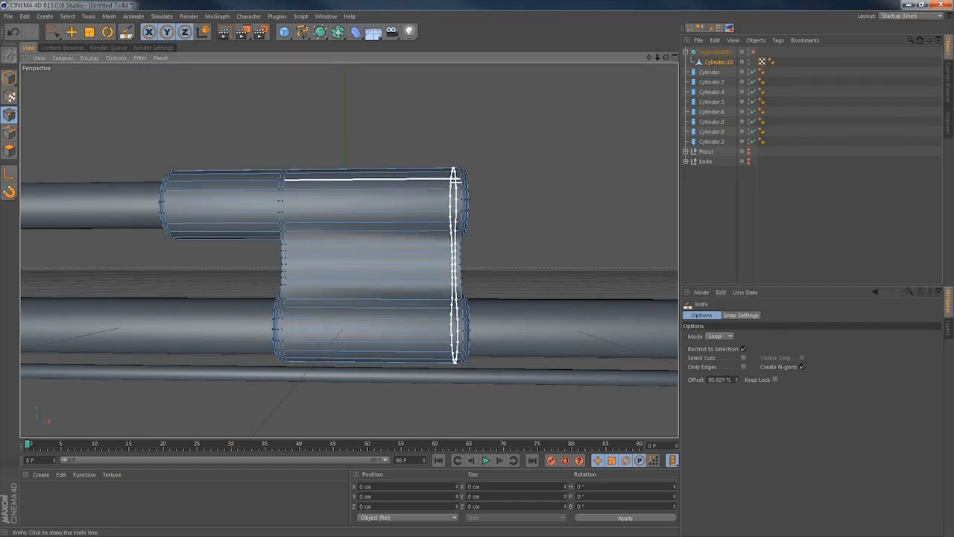
left_click(753, 54)
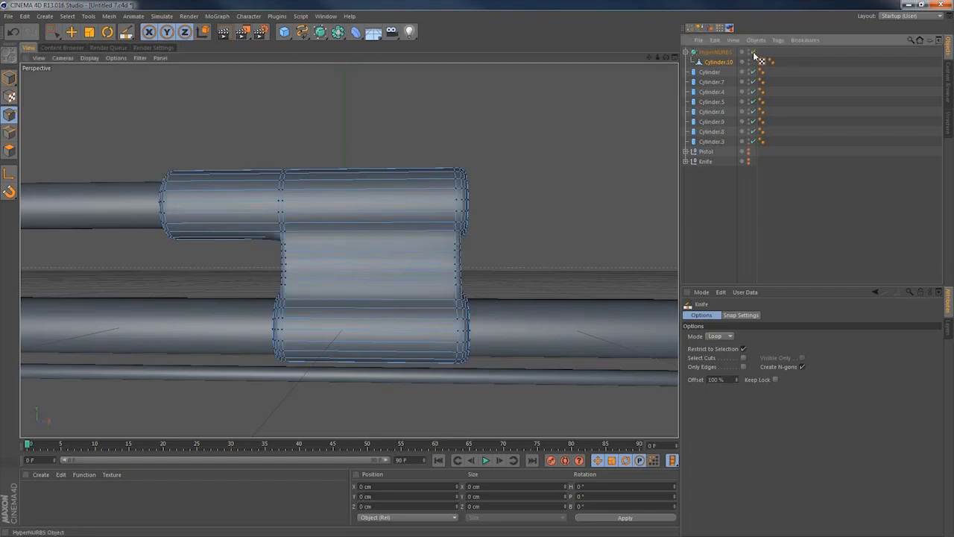
left_click(707, 210)
Draw a four-point Bezier spline about 190 by 123 cm in the front view, curving across the connecting block's upper corner and above the barrel.
mouse_move(331, 248)
left_mouse_down("alt")
mouse_move(570, 256)
mouse_move(290, 255)
mouse_move(330, 267)
left_mouse_up("alt")
middle_click(330, 266)
middle_click(532, 331)
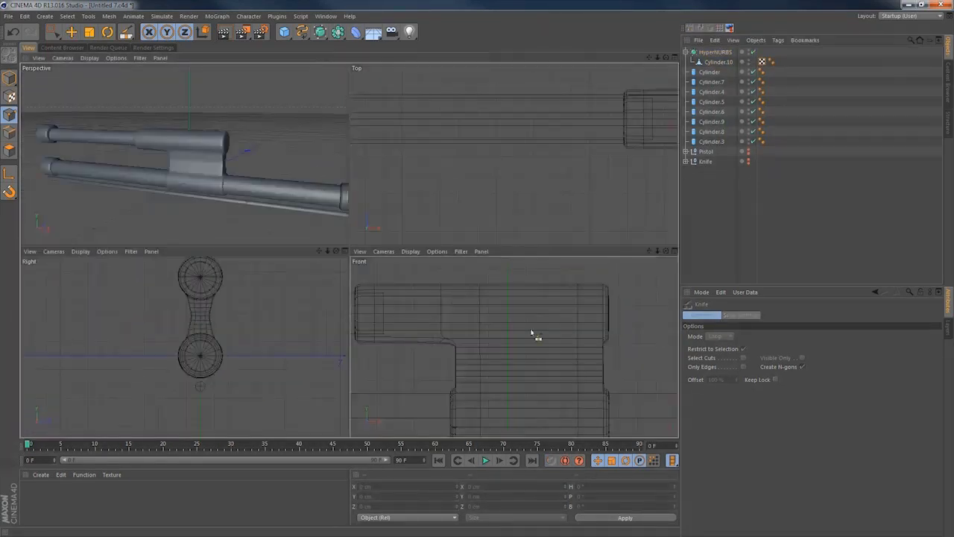
scroll(544, 289, "down", 6)
middle_click_drag(521, 274, 314, 275, "alt")
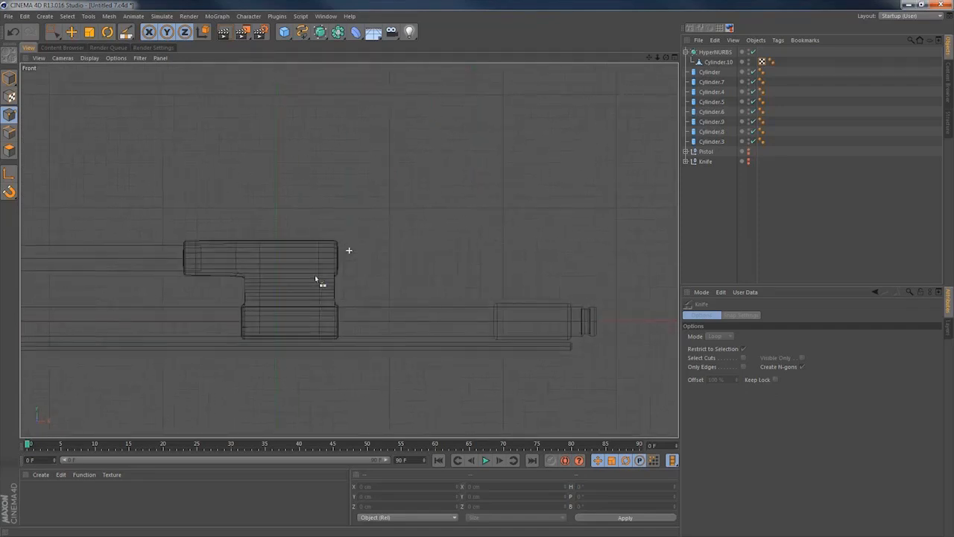
left_click_drag(304, 32, 386, 40)
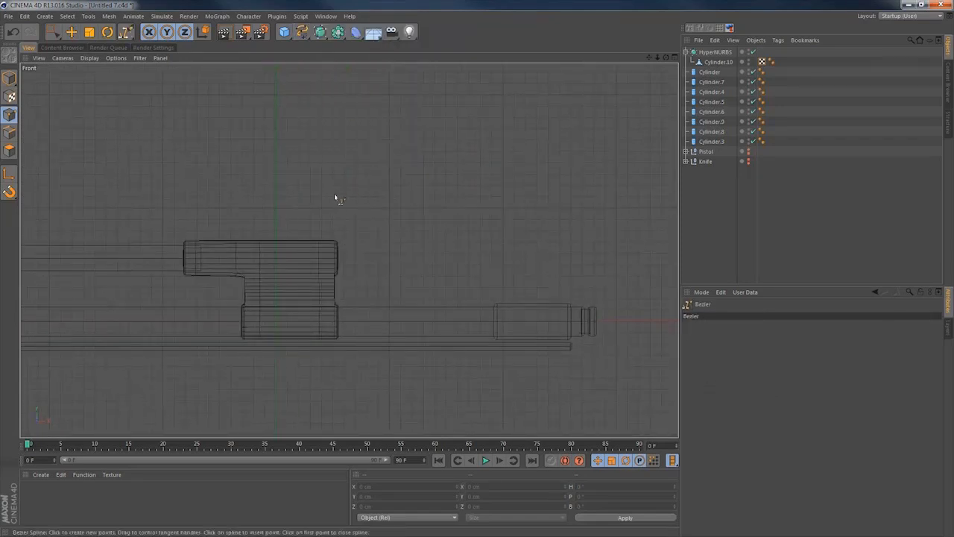
left_click(282, 188)
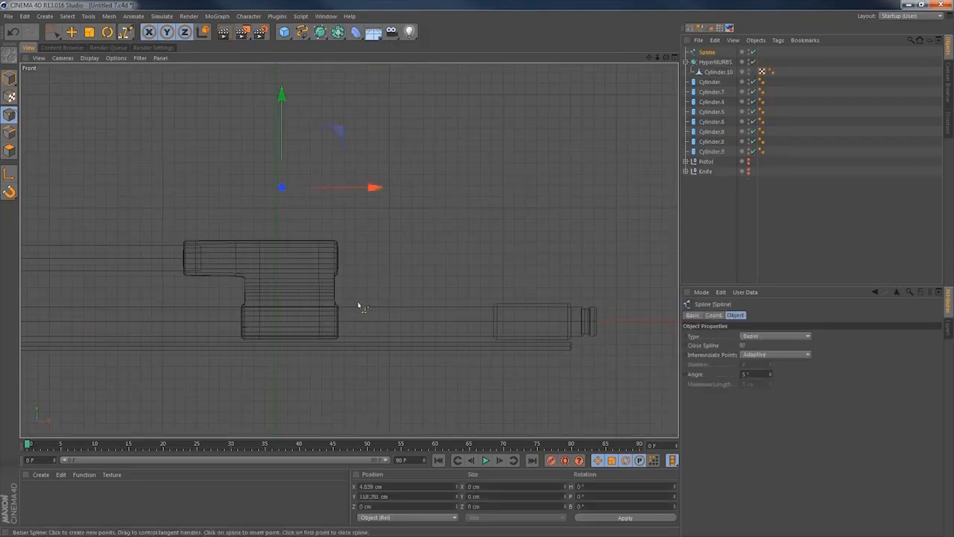
left_click_drag(355, 301, 367, 303)
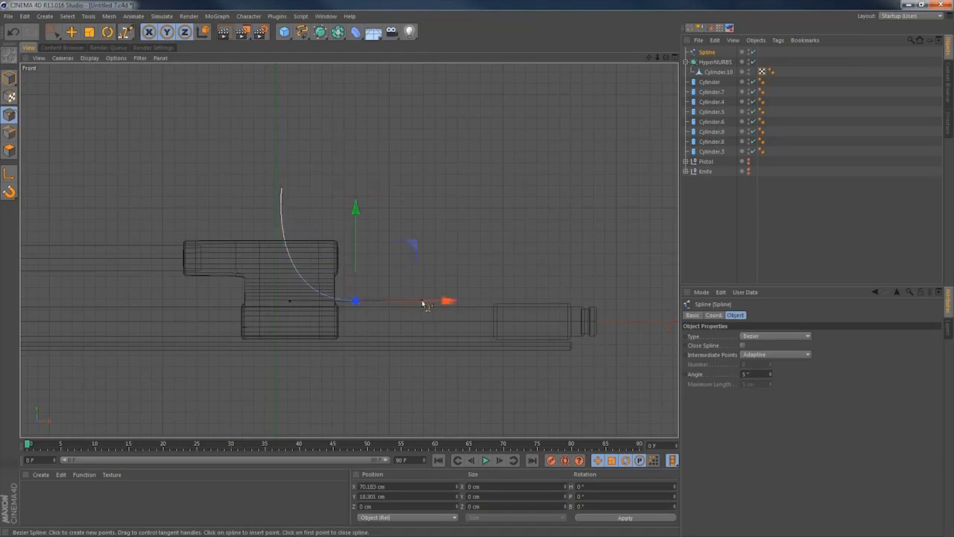
left_click(496, 235)
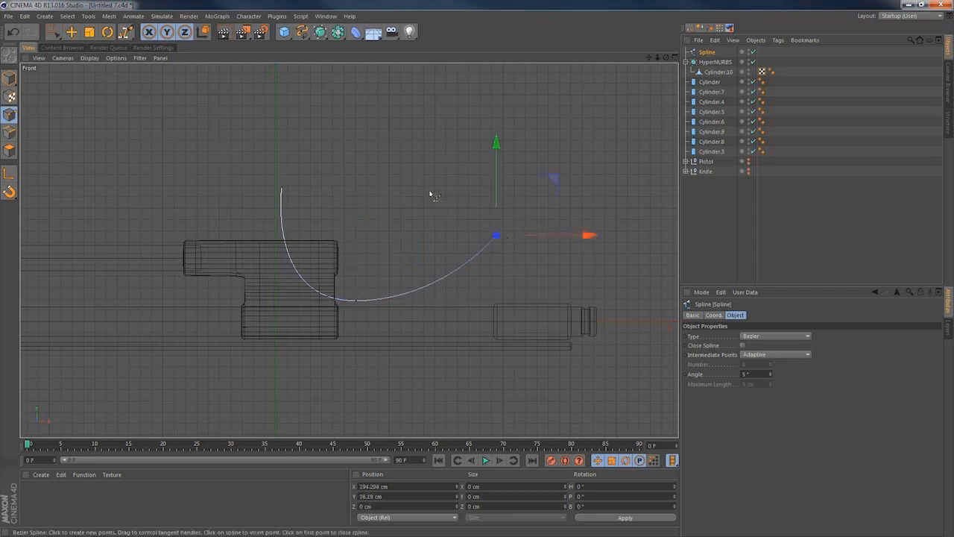
left_click(742, 346)
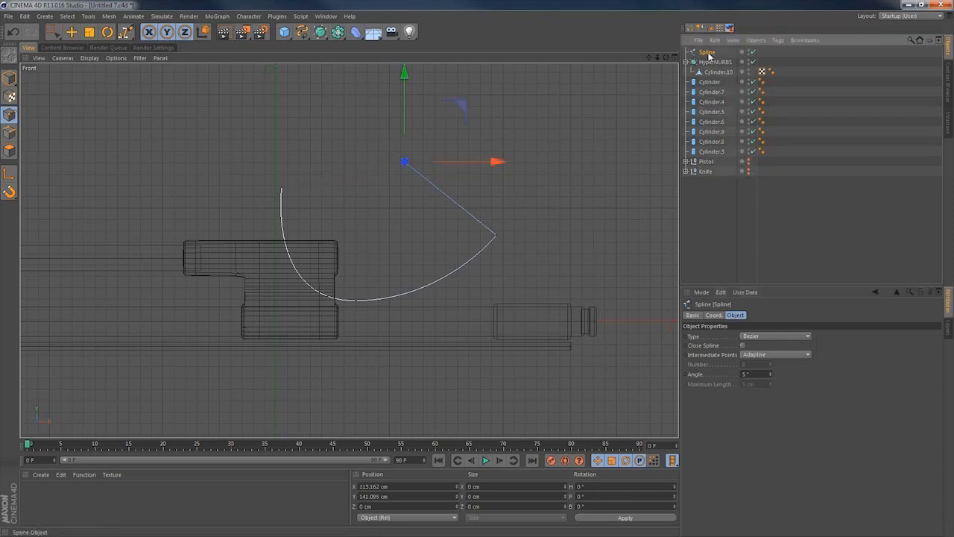
Duplicate the Bezier spline and close both copies.
left_click_drag(708, 52, 710, 53, "ctrl")
middle_click(537, 134)
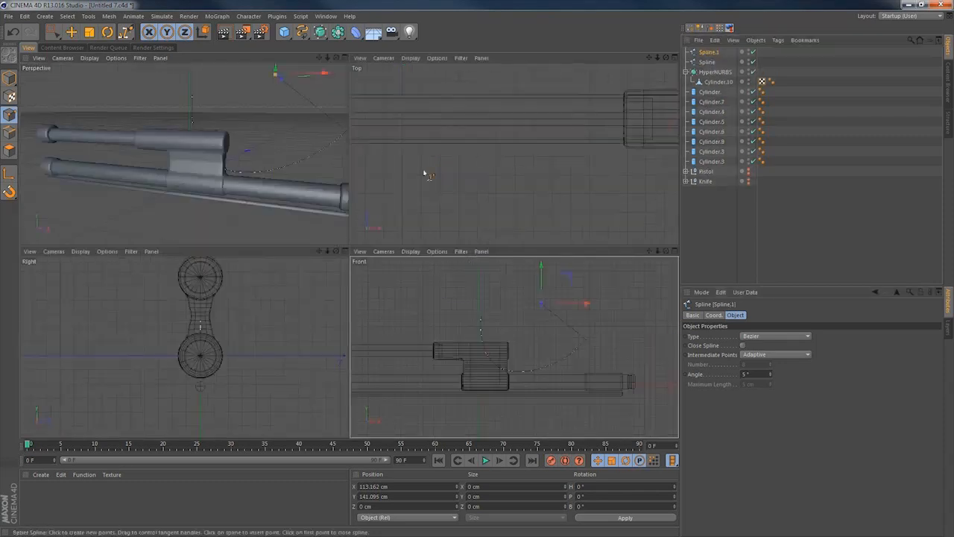
middle_click(250, 145)
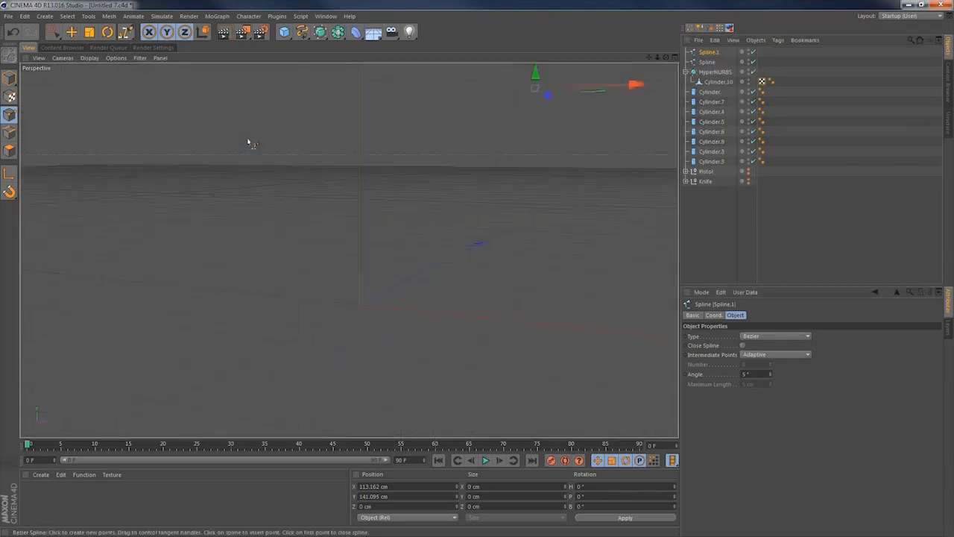
left_click(742, 346)
left_click(714, 53)
left_click(743, 346)
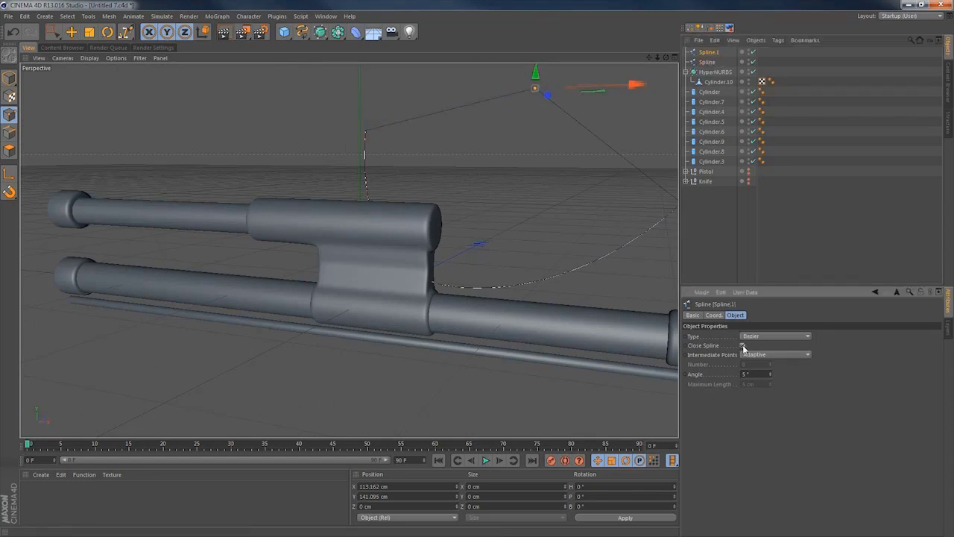
left_click_drag(527, 157, 661, 145, "alt")
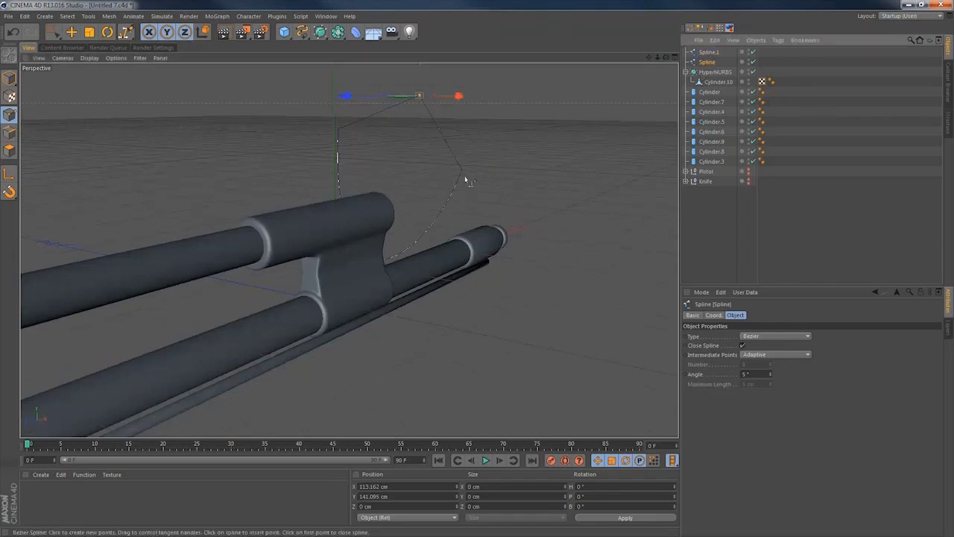
Move the two closed splines to opposite sides of the gun, at about -69 cm and 50 cm along Z.
left_click(10, 79)
key("e")
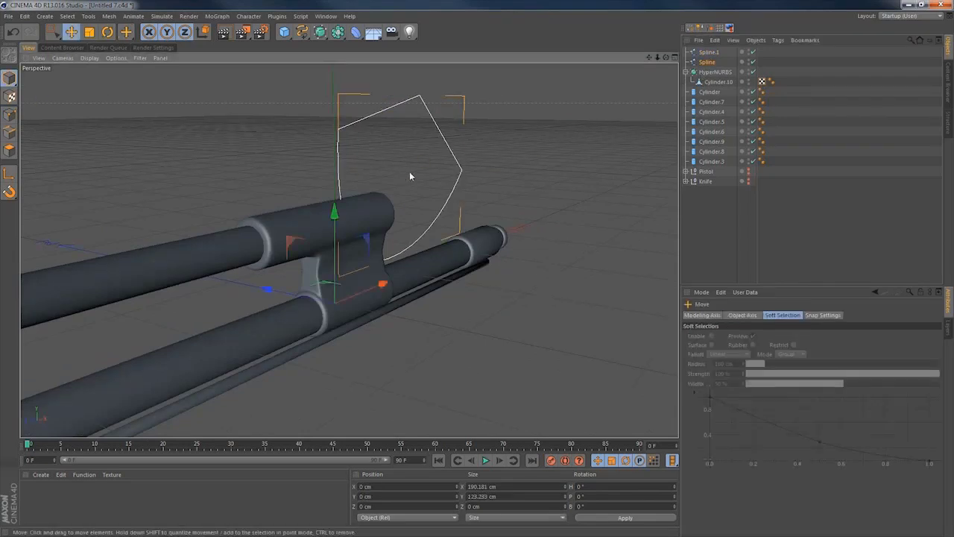
left_click_drag(301, 296, 345, 304)
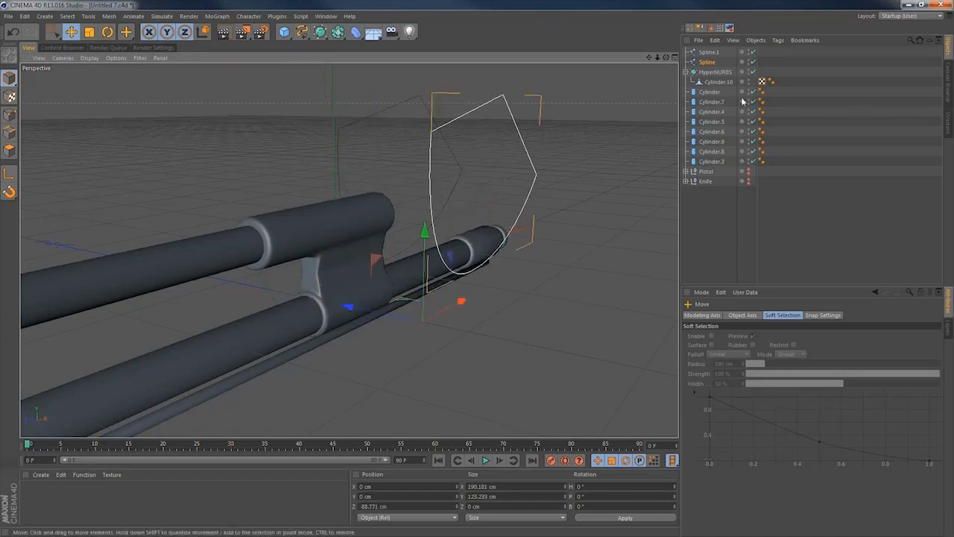
left_click(708, 52)
left_click_drag(274, 289, 215, 289)
left_click_drag(364, 247, 241, 248, "alt")
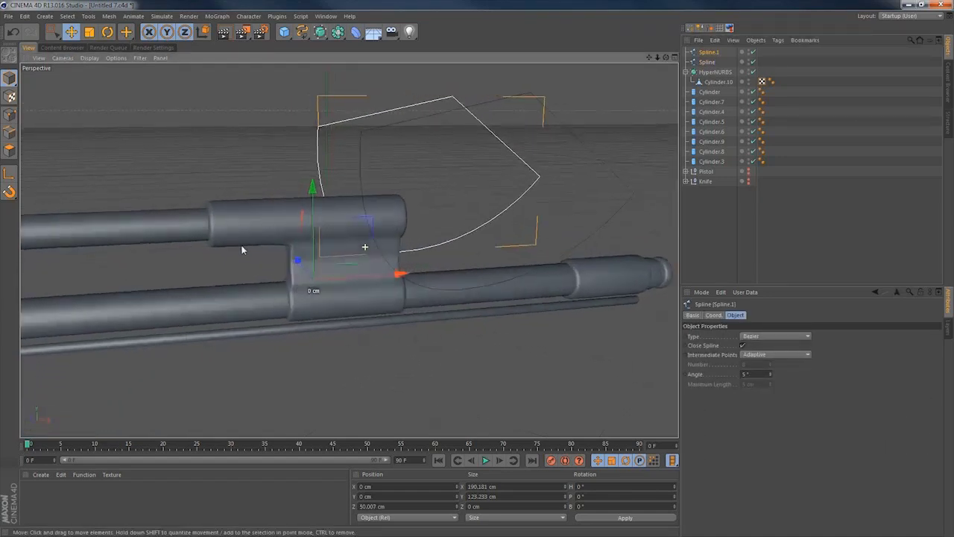
Create a Loft NURBS from the two splines to form a solid cutting shape.
left_click(345, 34)
left_click(372, 15)
left_click(323, 33)
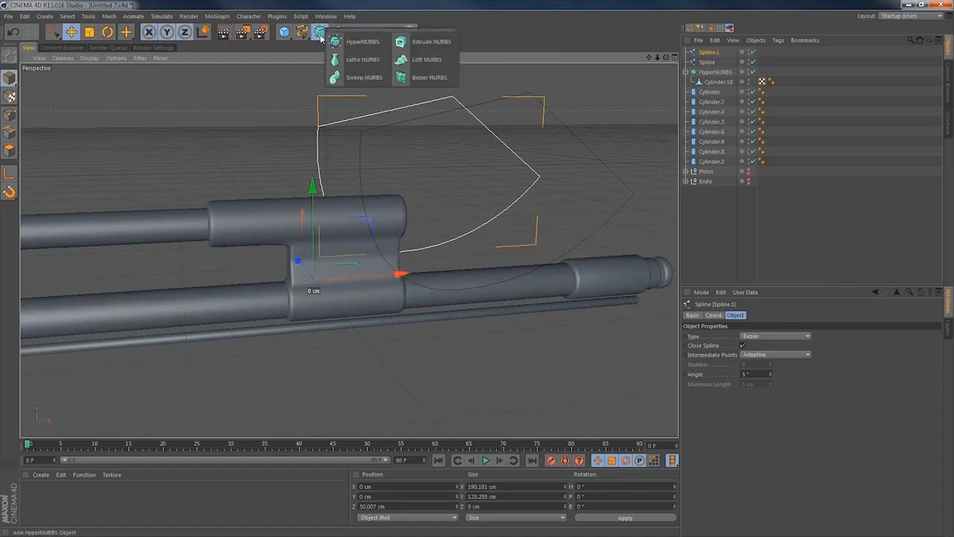
left_click(415, 58)
left_click(710, 64)
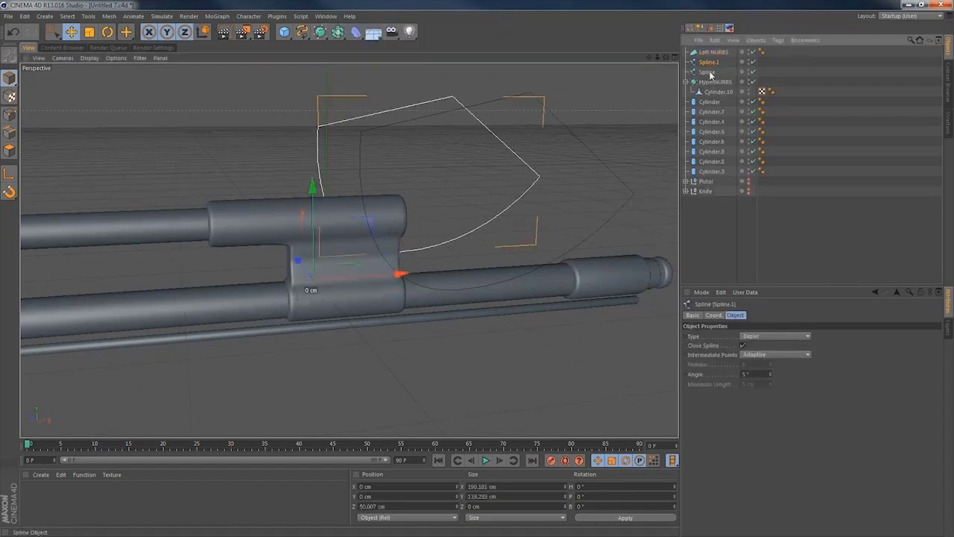
left_click(707, 72, "ctrl")
left_click_drag(719, 57, 718, 55)
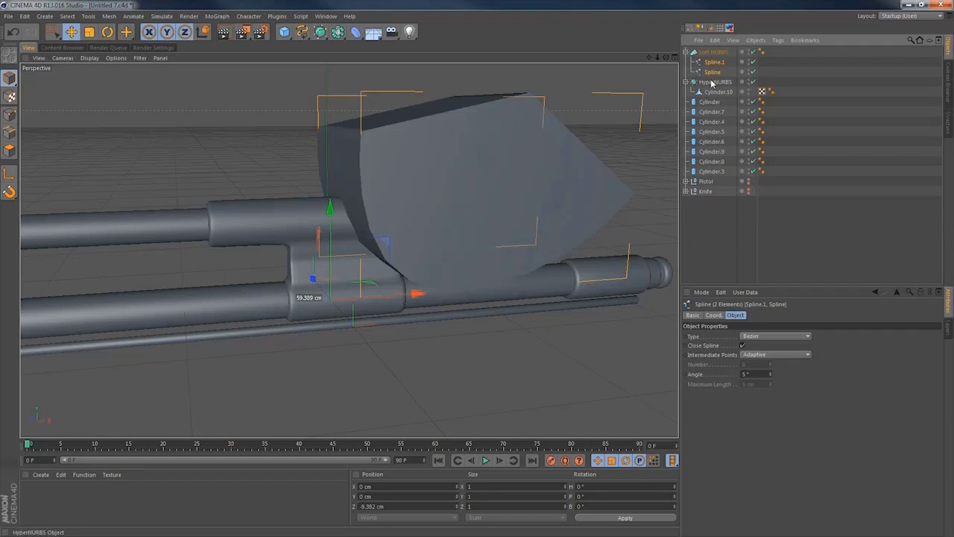
Raise the Loft NURBS's Mesh Subdivision U to 104.
left_click(714, 52)
left_click_drag(463, 225, 446, 190, "alt")
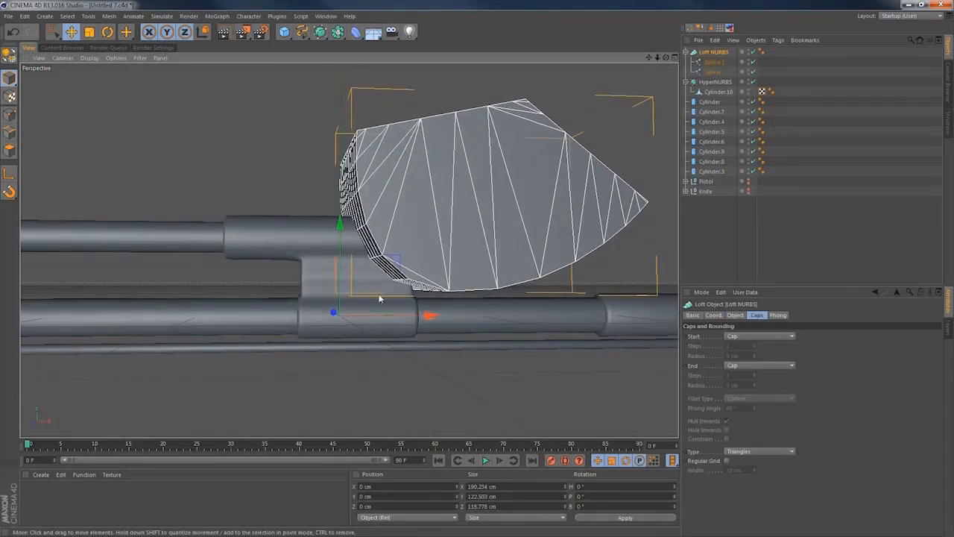
left_click(736, 315)
left_click_drag(779, 338, 780, 301)
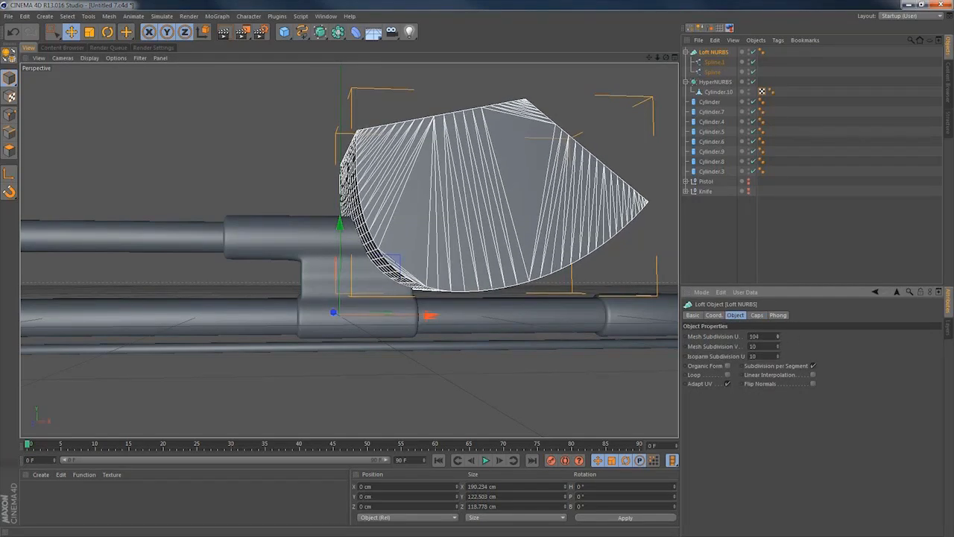
mouse_move(435, 249)
left_mouse_down("alt")
mouse_move(398, 273)
mouse_move(430, 199)
mouse_move(413, 214)
mouse_move(443, 255)
mouse_move(419, 256)
left_mouse_up("alt")
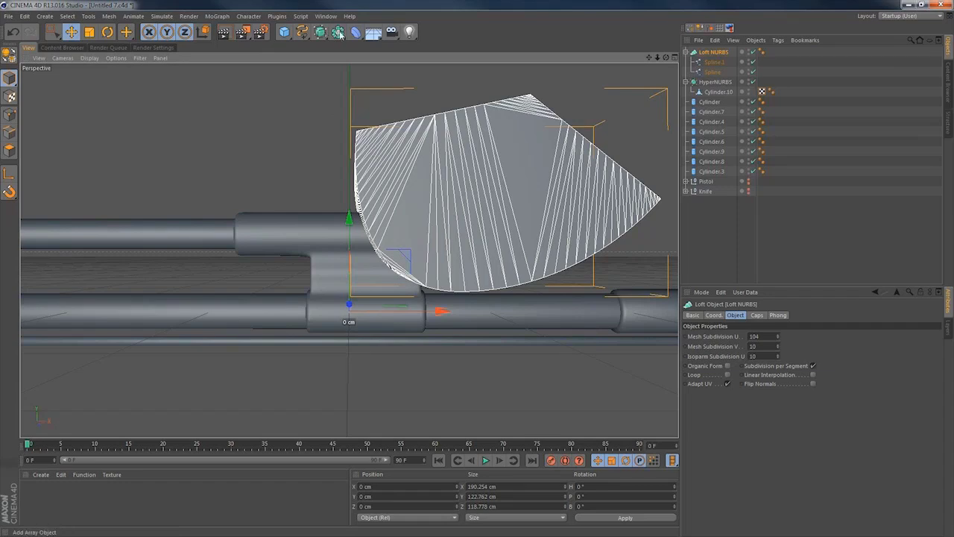
Subtract the lofted shape from the smoothed connecting block with a Boole object set to A subtract B, and inspect the curved cut.
left_click_drag(340, 33, 514, 39)
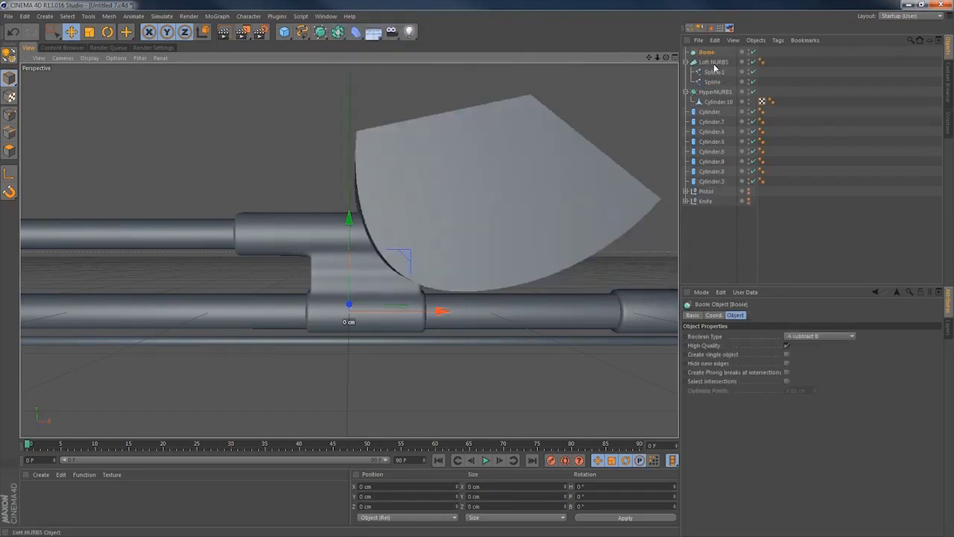
left_click_drag(716, 90, 717, 93)
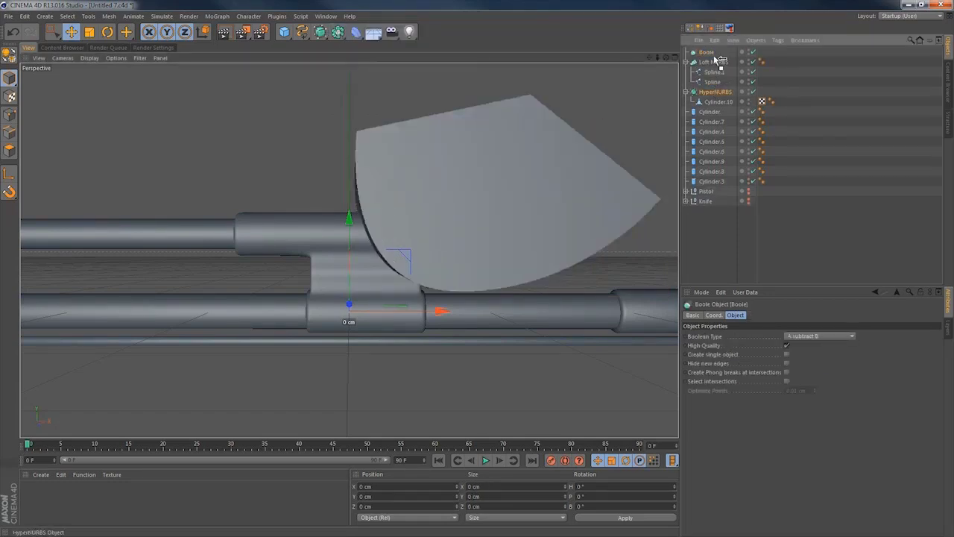
left_click_drag(717, 59, 716, 63)
left_click(687, 62)
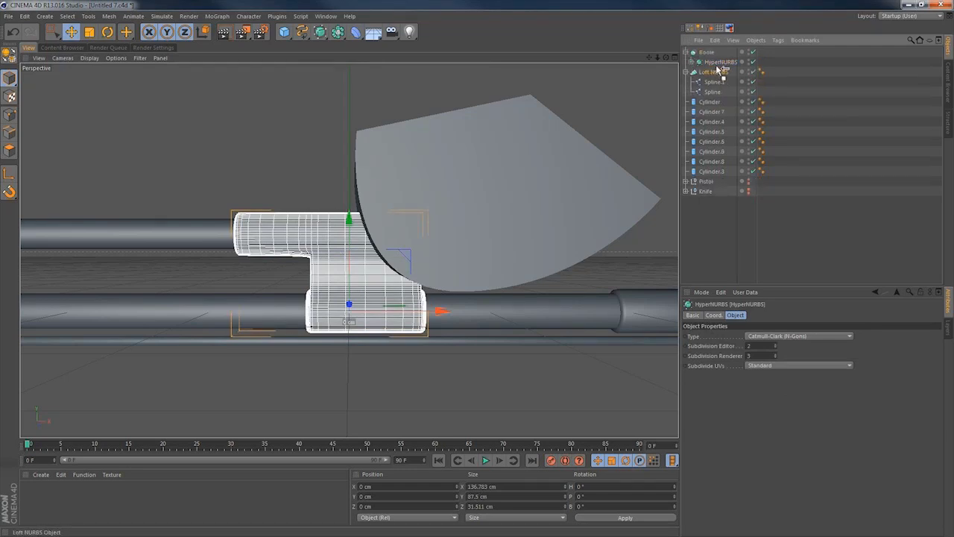
left_click_drag(719, 70, 712, 73)
left_click(691, 73)
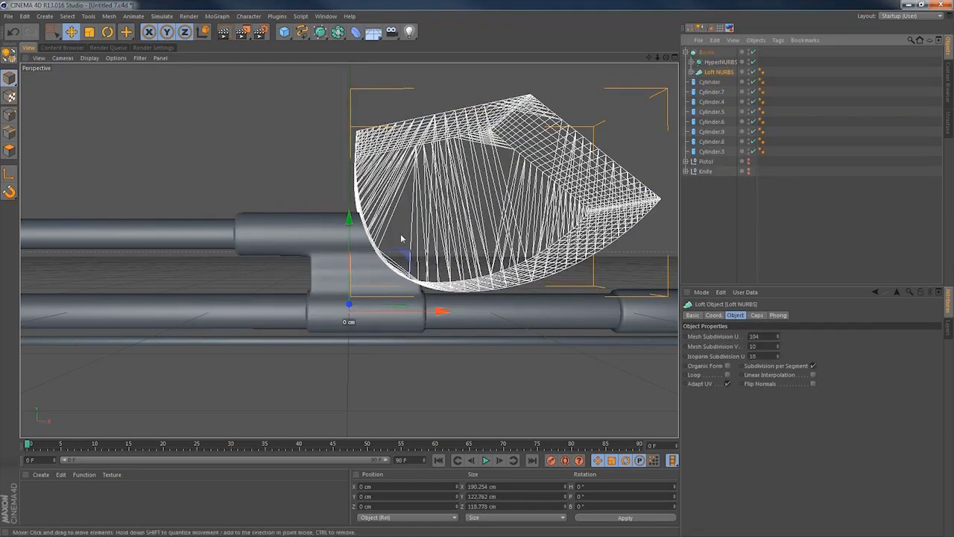
left_click_drag(400, 238, 499, 246, "alt")
left_click(706, 52)
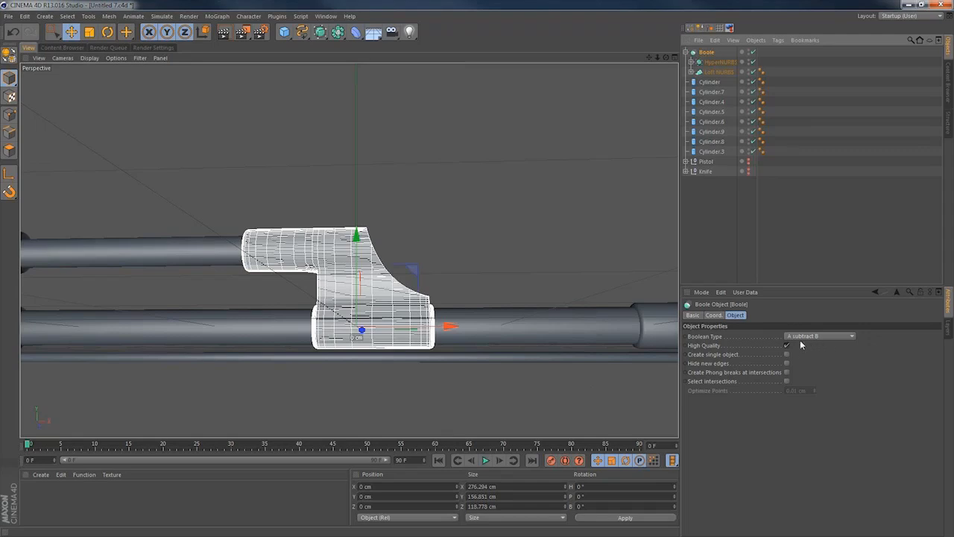
mouse_move(349, 296)
left_mouse_down("alt")
mouse_move(264, 351)
mouse_move(345, 293)
mouse_move(358, 300)
left_mouse_up("alt")
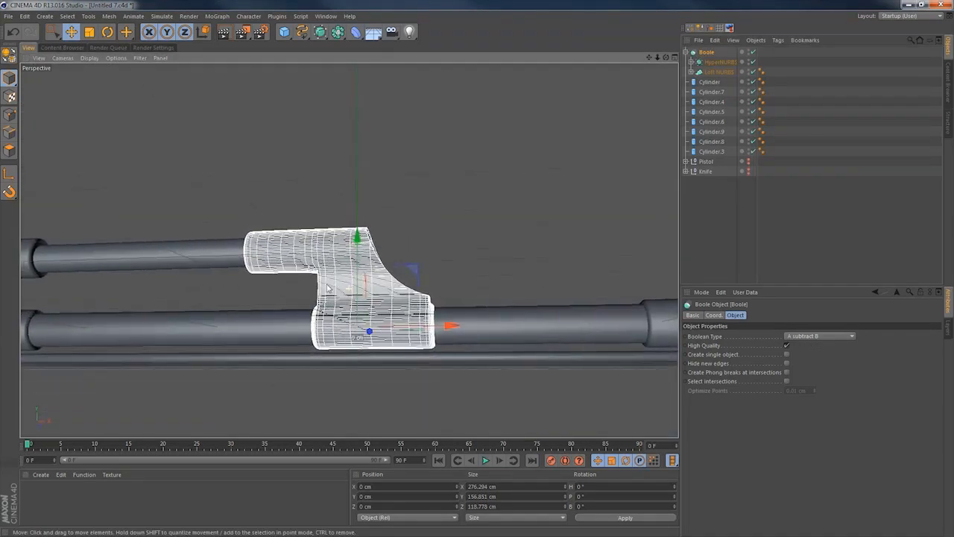
Raise the lofted cutting shape slightly along Y and inspect the curved cut in the connecting block.
left_click(714, 71)
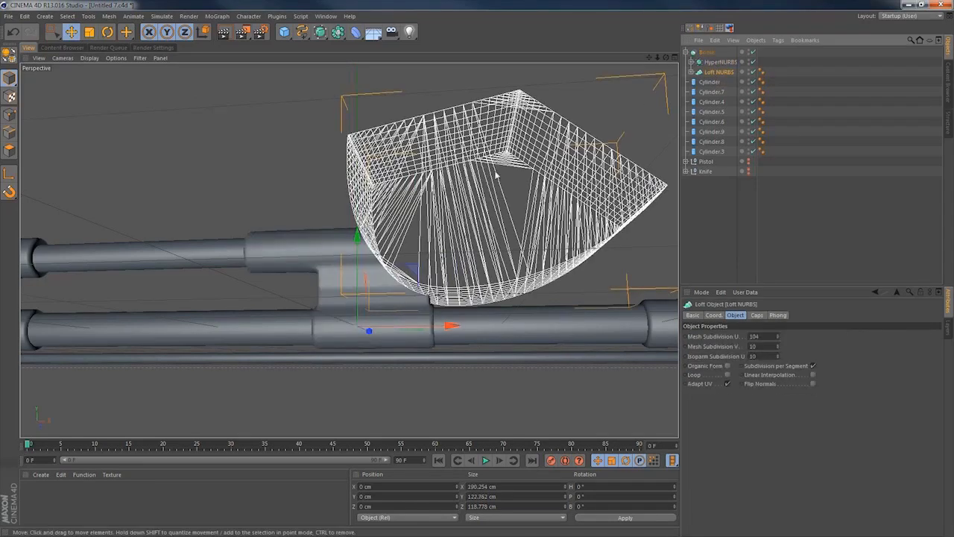
key("e")
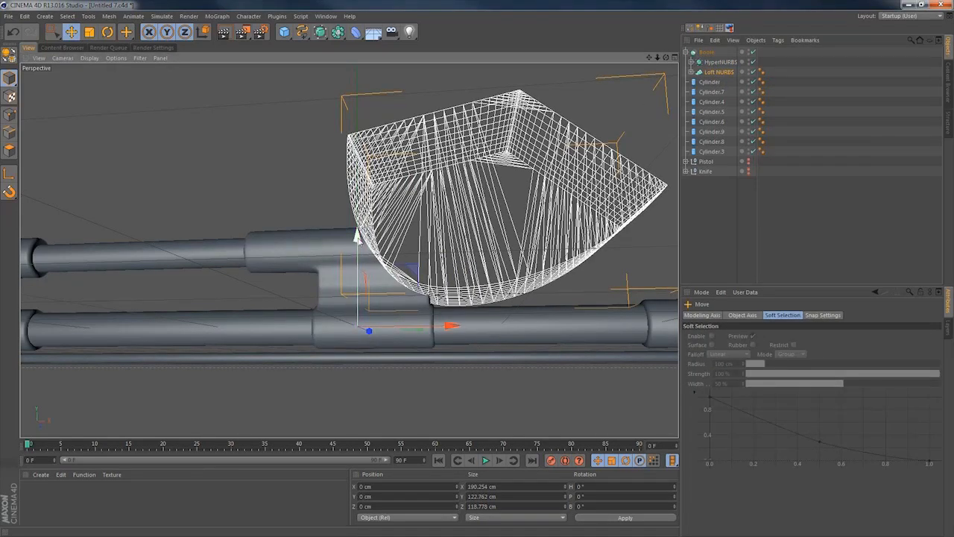
left_click_drag(358, 245, 357, 238)
left_click(713, 226)
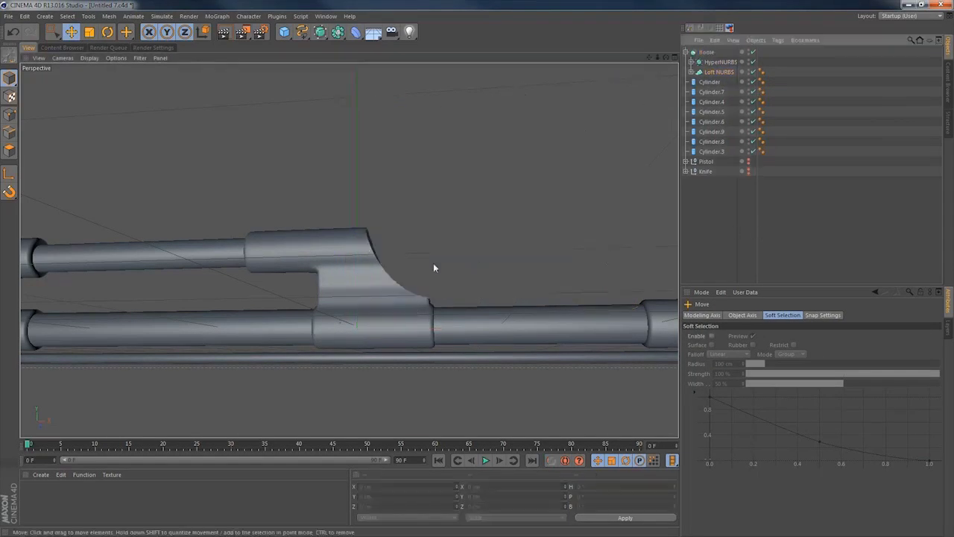
left_click_drag(435, 266, 342, 303, "alt")
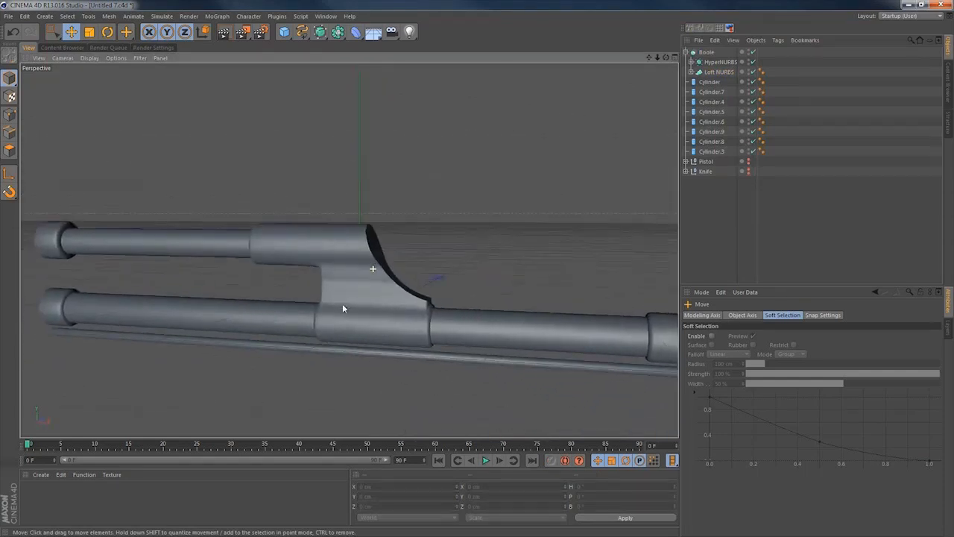
Make the Boole editable and merge it with all its child objects into one mesh using Connect Objects + Delete.
left_click(705, 52)
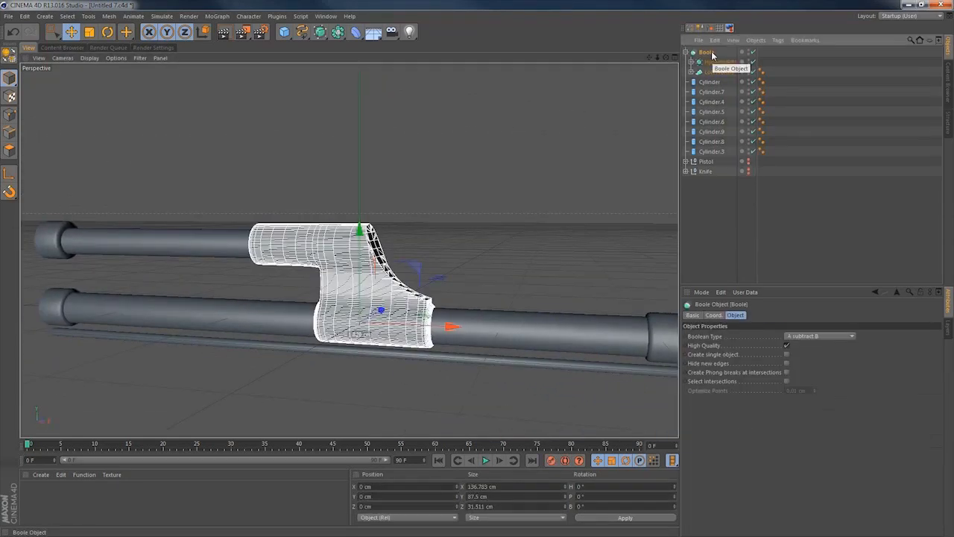
key("c")
left_click(686, 53)
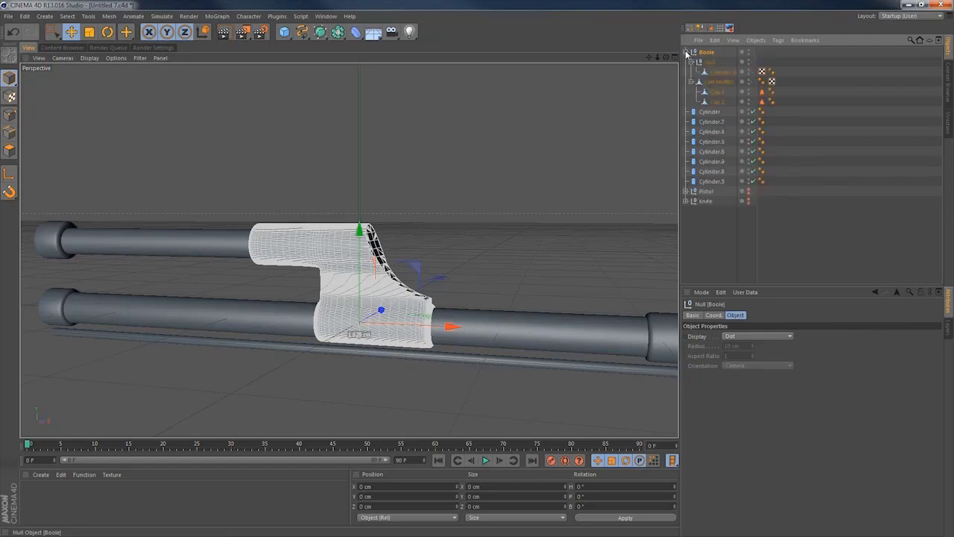
left_click(717, 102, "shift")
right_click(718, 102)
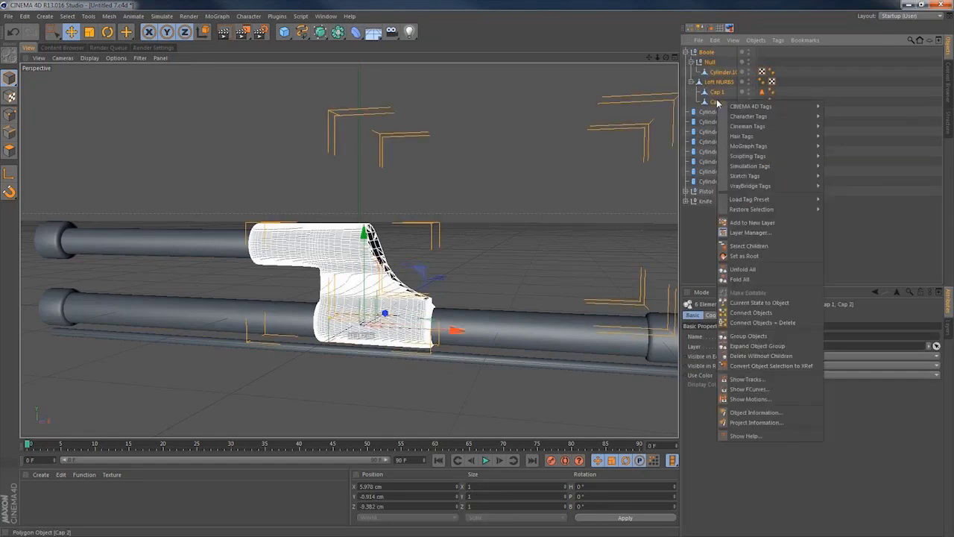
left_click(771, 323)
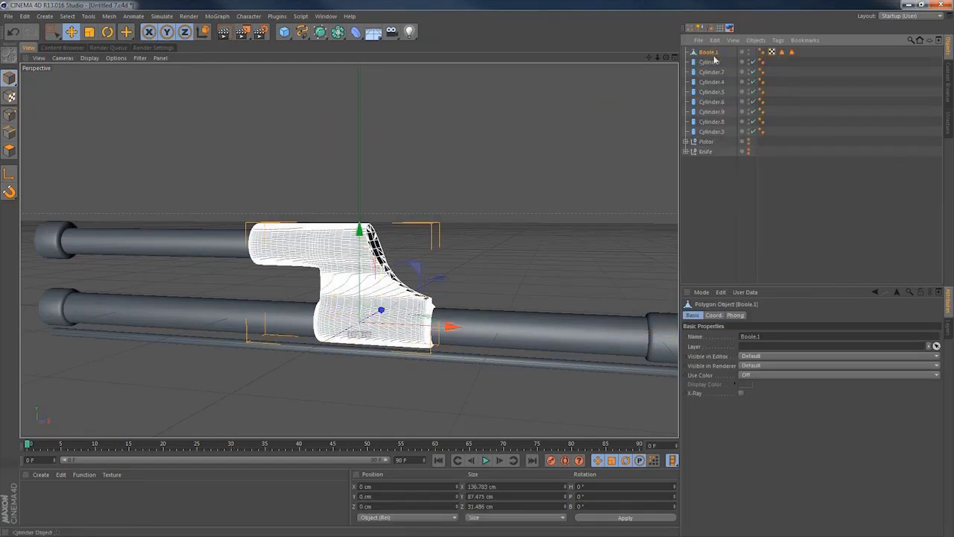
Delete the leftover polygon selection tags from the merged connecting block, then deselect it.
left_click(781, 52)
key("Delete")
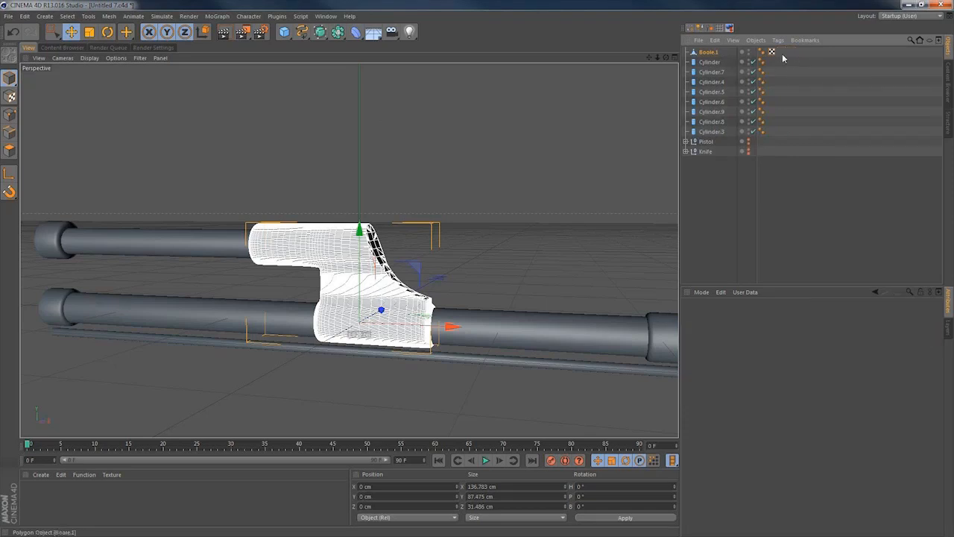
left_click(707, 54)
left_click(453, 243)
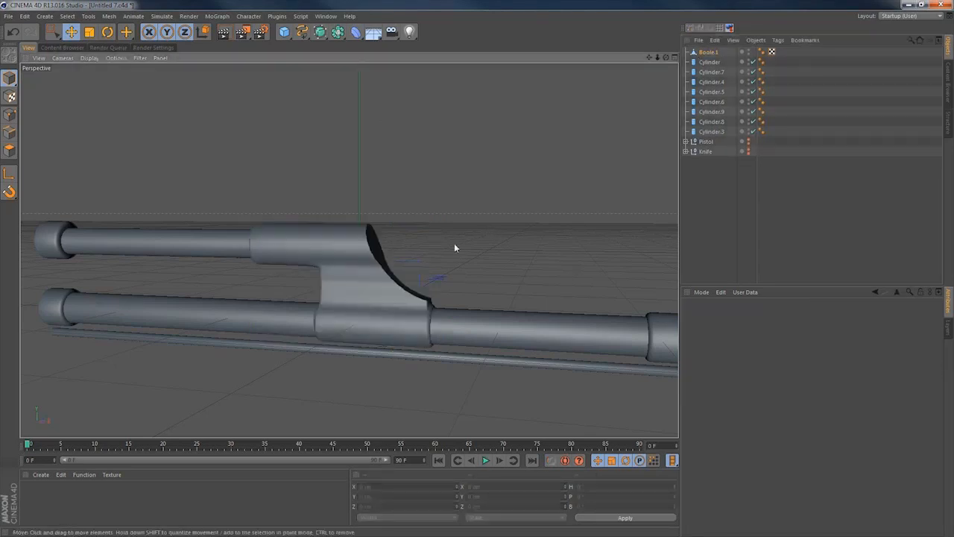
Add a cube about 64 x 65 x 28 cm and place it over the barrel's muzzle collar, at about X 226 cm and Y 33 cm.
left_click_drag(454, 243, 409, 280, "alt")
scroll(403, 283, "down", 2)
left_click(282, 34)
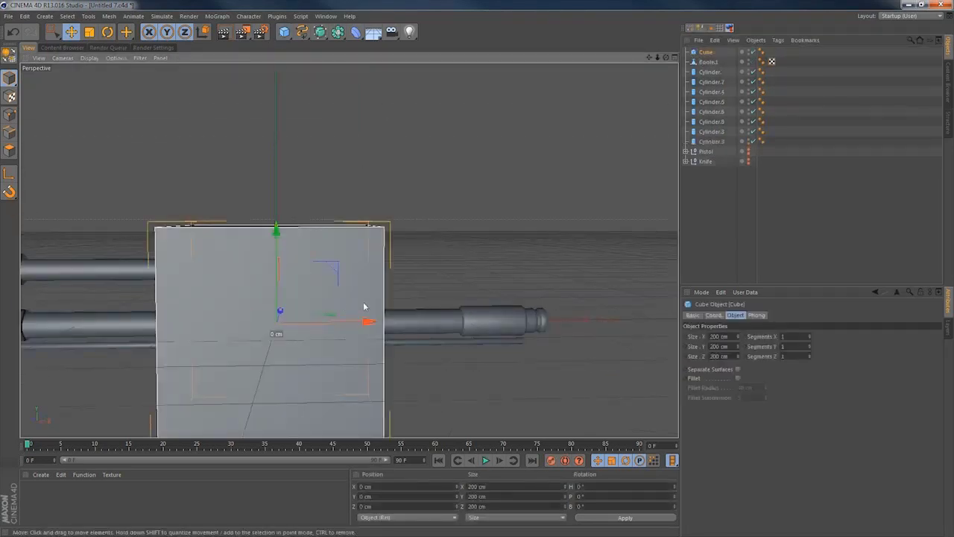
left_click_drag(364, 305, 313, 267, "alt")
left_click_drag(358, 377, 284, 329, "alt")
left_click_drag(355, 323, 580, 352)
left_click_drag(416, 329, 424, 327)
left_click_drag(438, 270, 438, 291)
left_click_drag(441, 234, 443, 200)
Shorten the cube along X to about 59 cm so it fits the muzzle collar.
left_click_drag(449, 274, 239, 280, "alt")
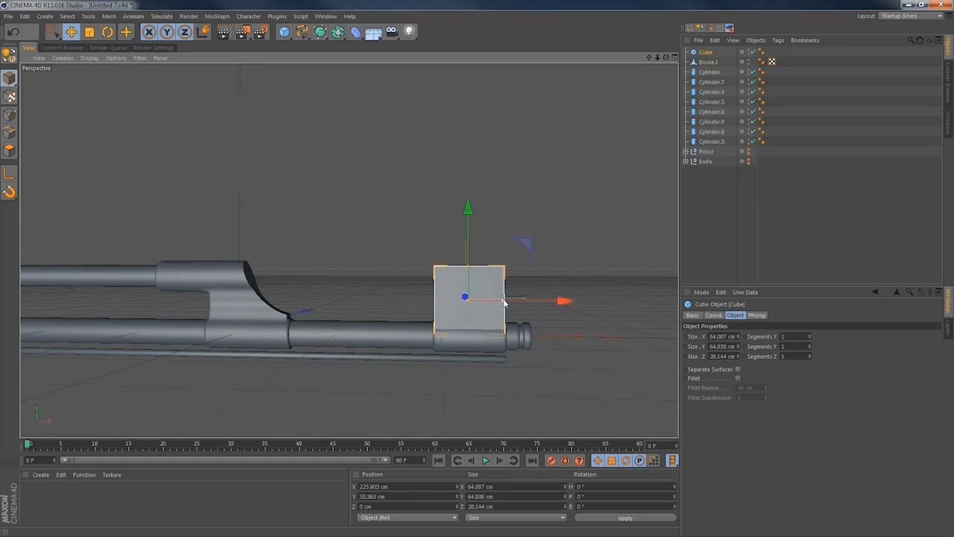
left_click_drag(501, 300, 500, 302)
right_click_drag(464, 323, 586, 325, "alt")
left_click_drag(504, 329, 677, 137, "alt")
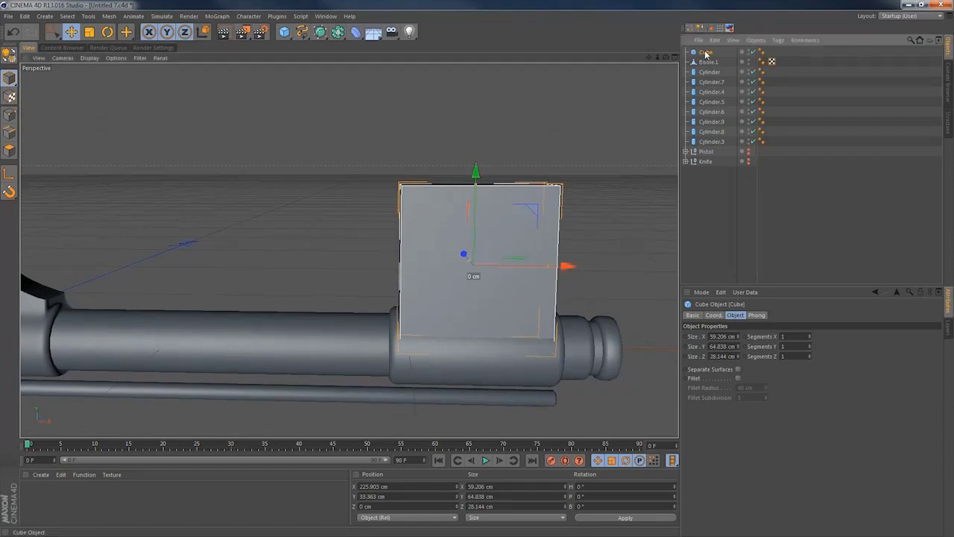
Make the cube editable and scale its four top points along Z to a width of about 11 cm.
key("c")
left_click(9, 115)
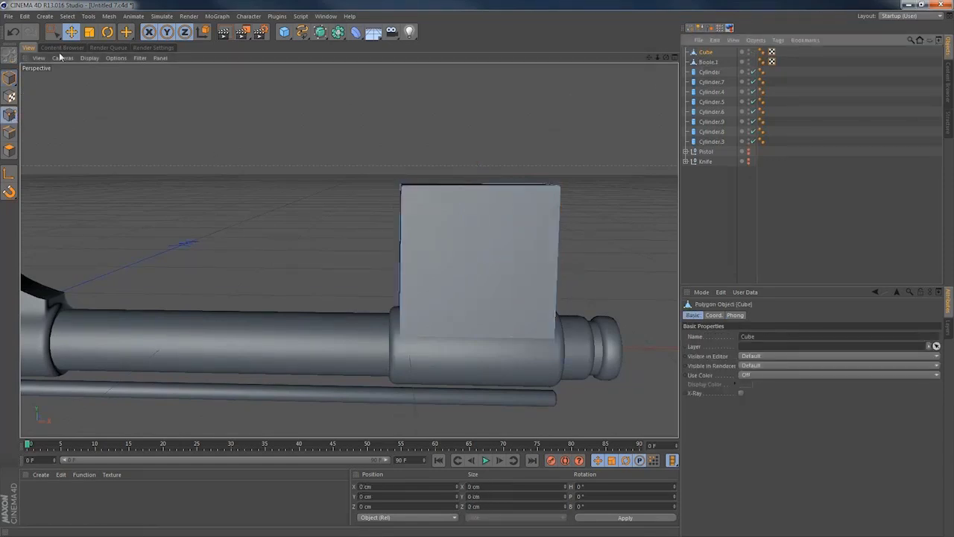
left_click(54, 32)
left_click_drag(373, 158, 652, 234)
left_click_drag(442, 234, 589, 255, "alt")
key("t")
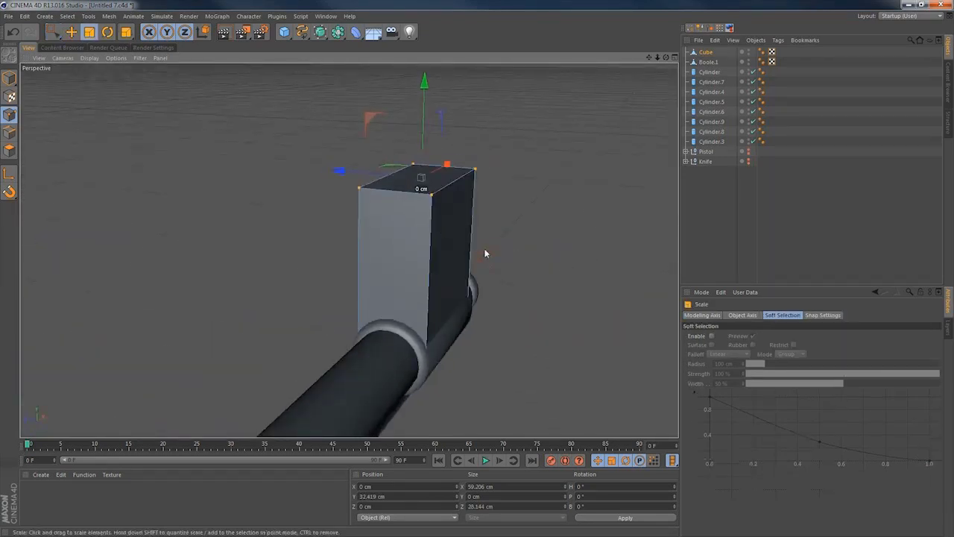
left_click_drag(340, 169, 380, 189)
left_click_drag(436, 223, 300, 214, "alt")
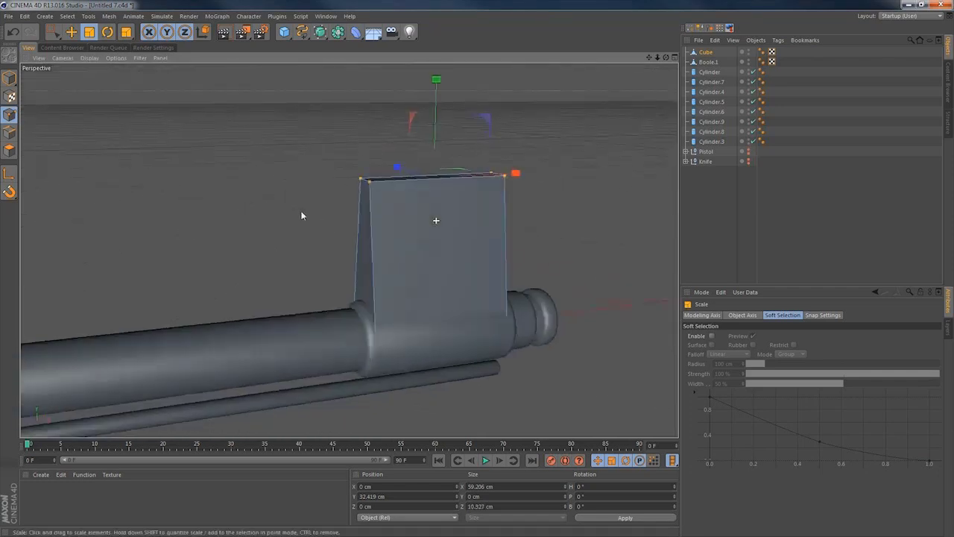
Move the two rear top points toward the muzzle to about X 1 cm, giving the block a sloped rear face.
key("0")
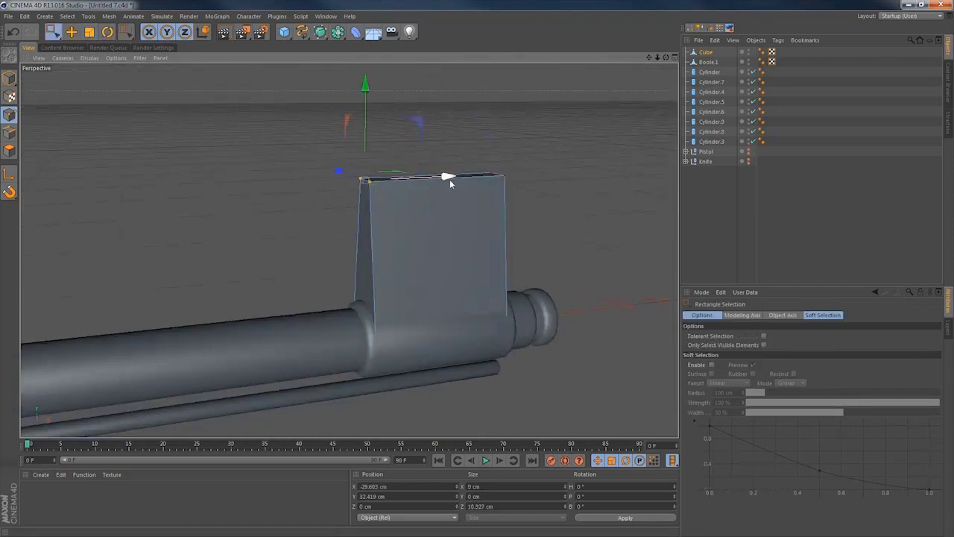
left_click_drag(449, 179, 518, 182)
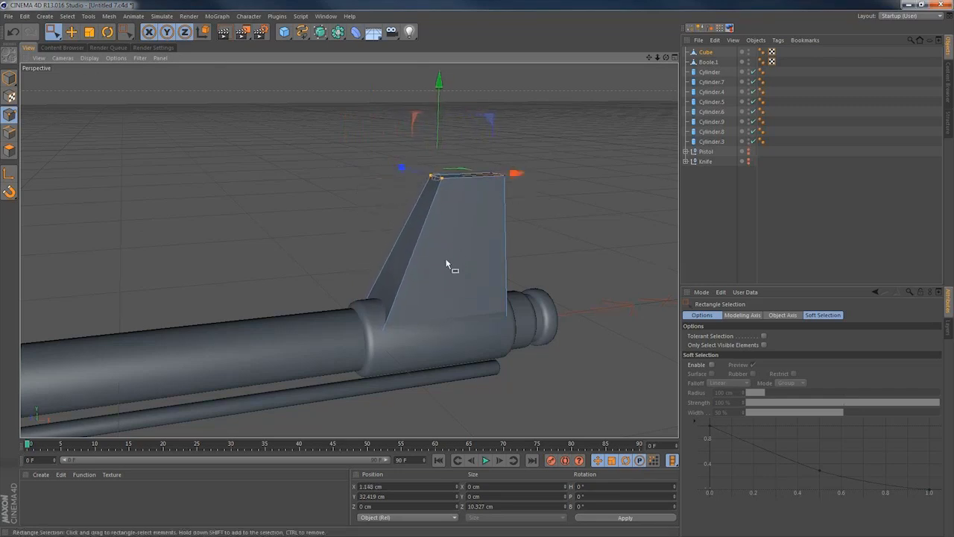
left_click_drag(446, 259, 419, 257, "alt")
Select the edge loops around both side faces of the tapered block with Loop Selection.
left_click(9, 132)
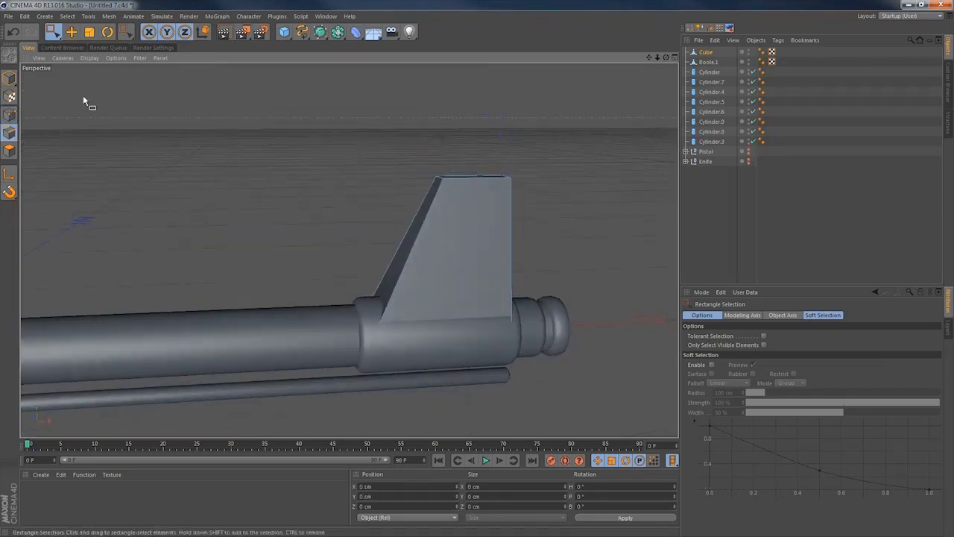
left_click_drag(53, 31, 73, 35)
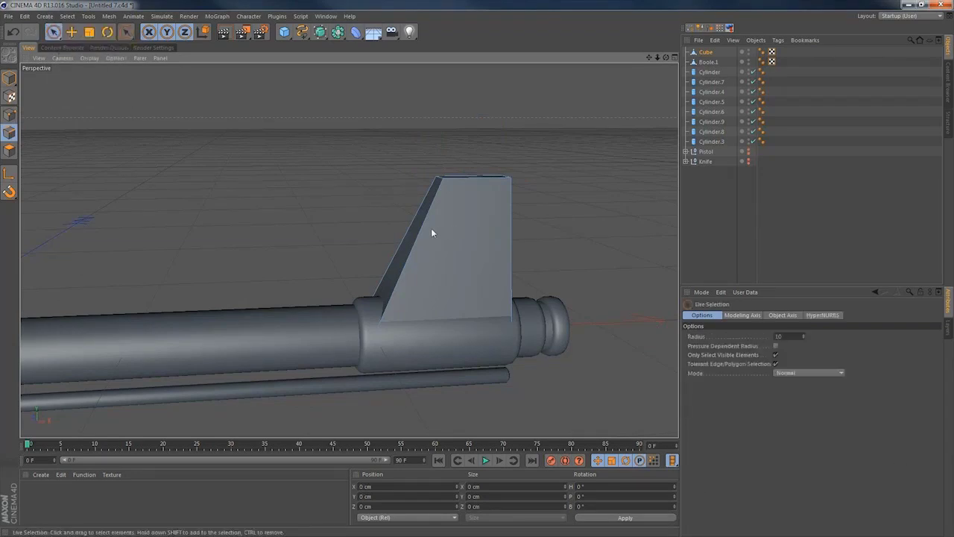
left_click(707, 52)
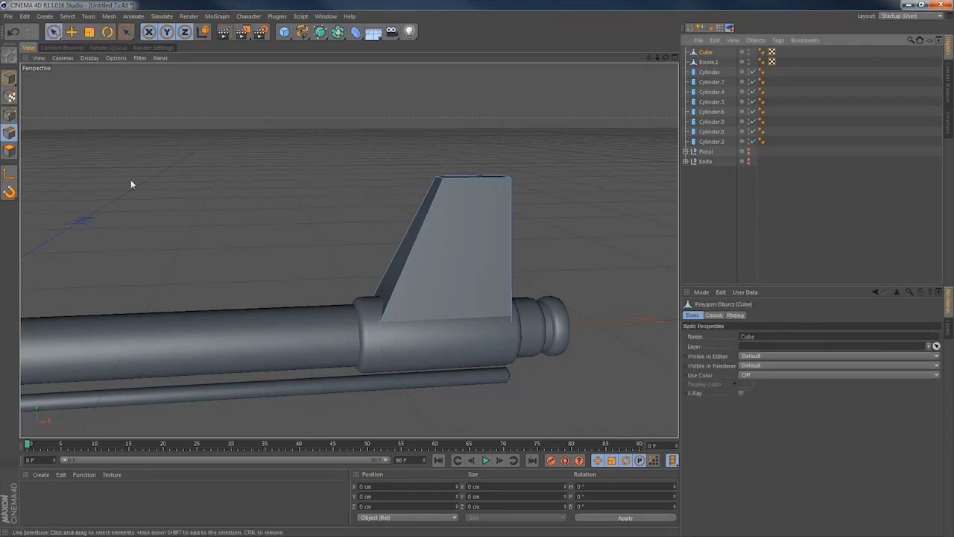
left_click(67, 16)
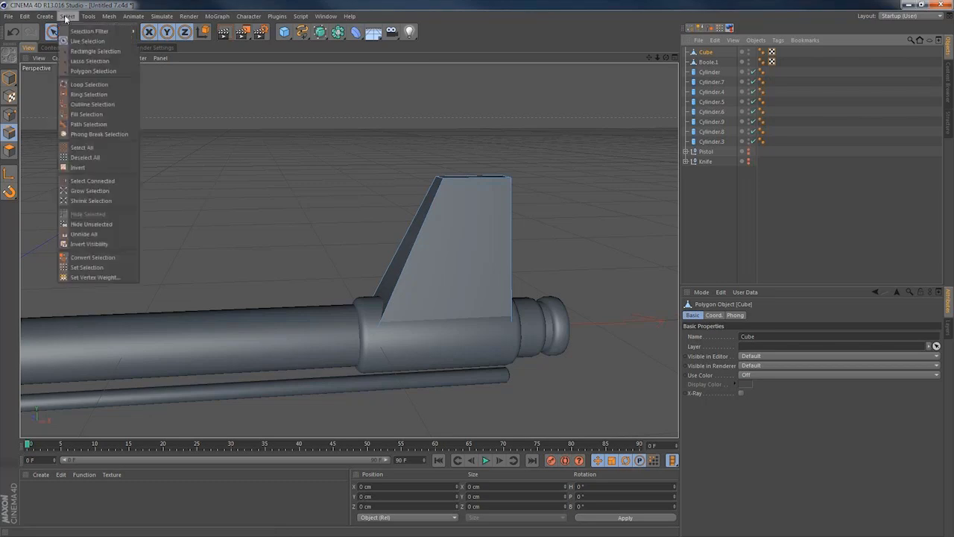
left_click(86, 84)
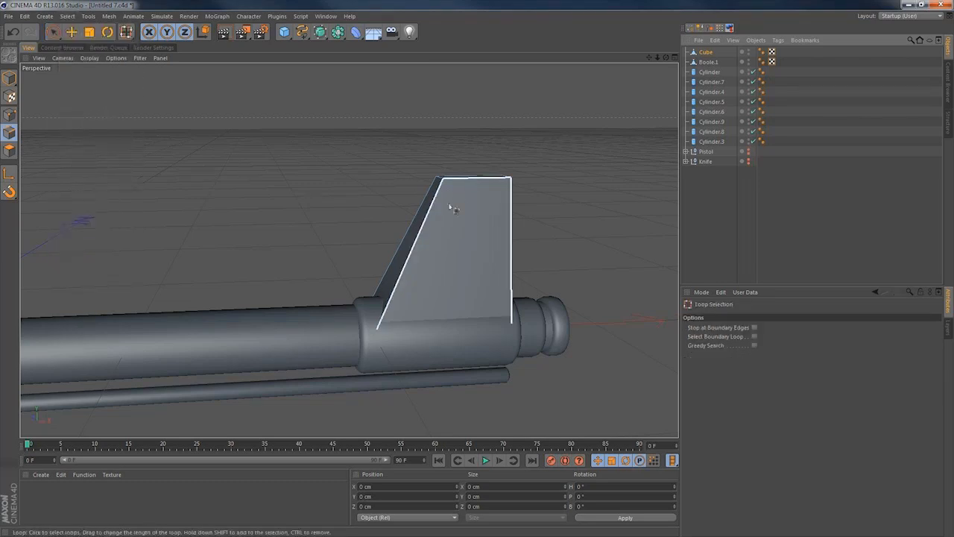
left_click_drag(431, 213, 661, 249, "alt")
left_click(401, 204, "shift")
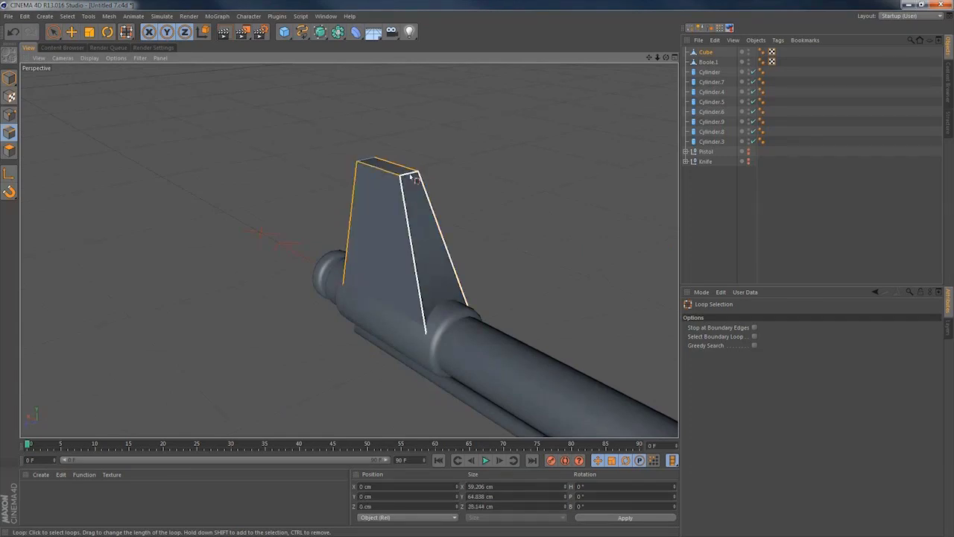
left_click_drag(410, 176, 67, 198, "alt")
Bevel the selected edges of the tapered block with an inner offset of 1.4 cm, then clear the edge selection.
right_click(438, 255)
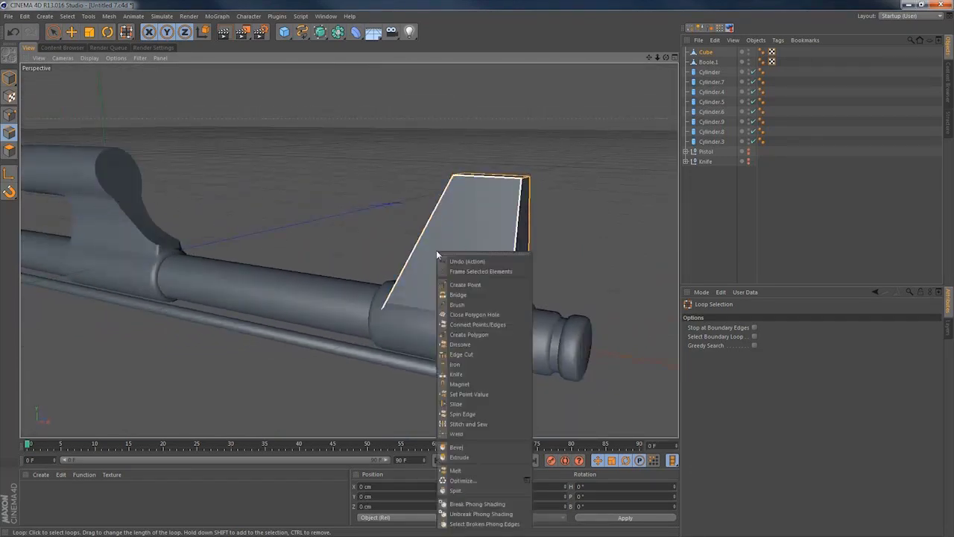
left_click(457, 448)
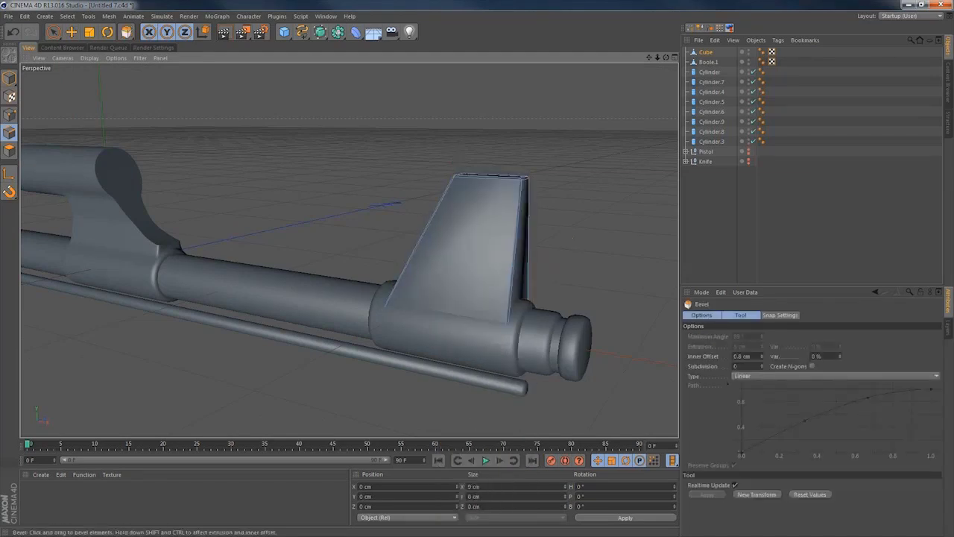
left_click(496, 251)
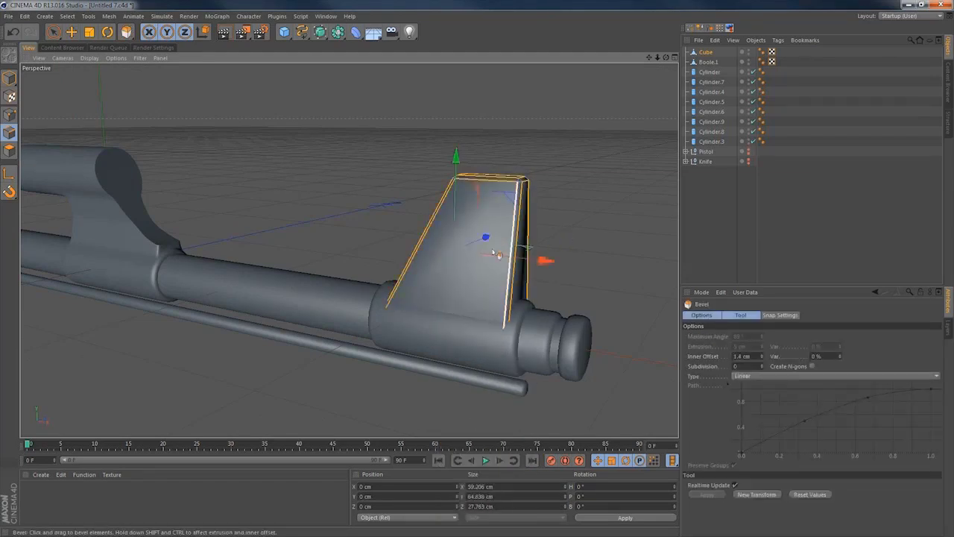
mouse_move(496, 251)
left_mouse_down("alt")
mouse_move(291, 219)
mouse_move(454, 271)
mouse_move(492, 249)
left_mouse_up("alt")
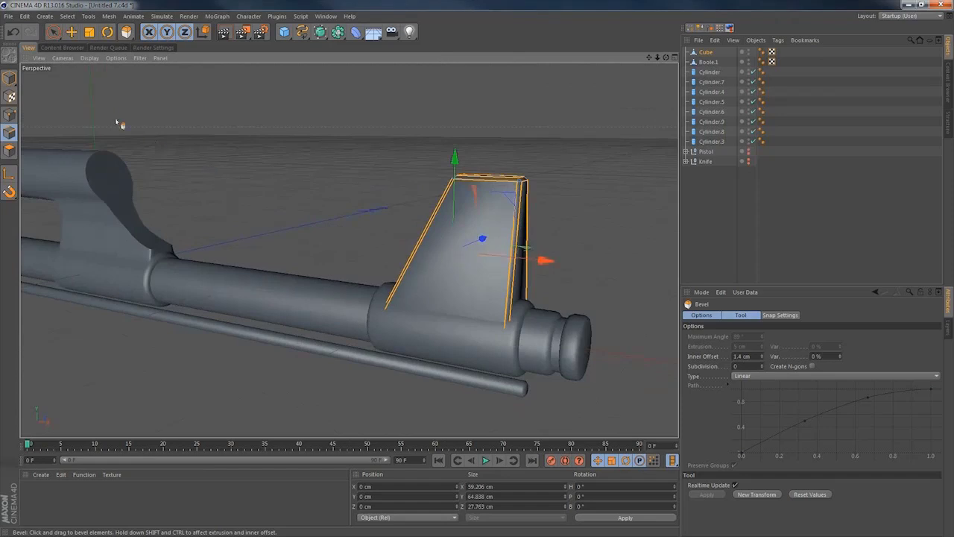
left_click(55, 32)
left_click(267, 161)
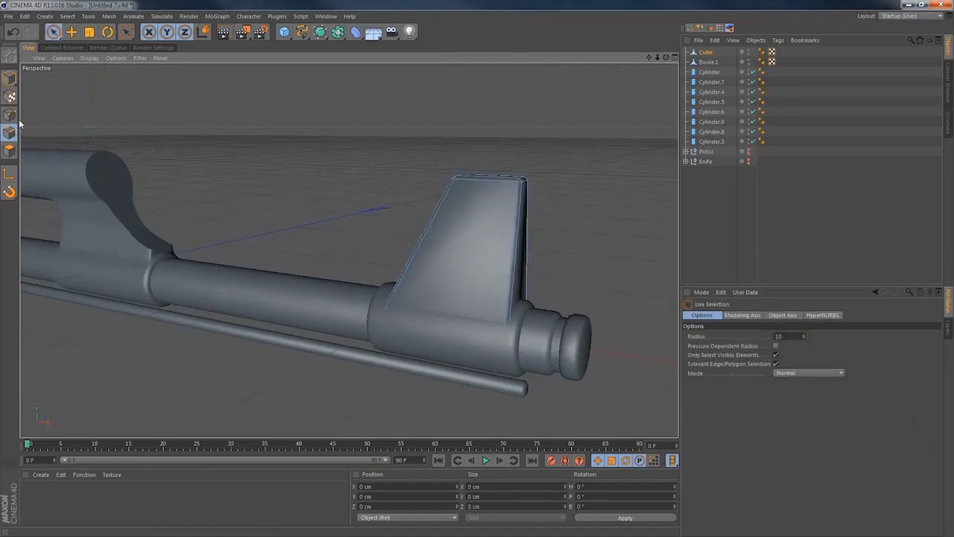
Cut edge loops into the front sight block with the Knife in Loop mode, two across its lower half and others along its front and rear edges.
right_click(508, 214)
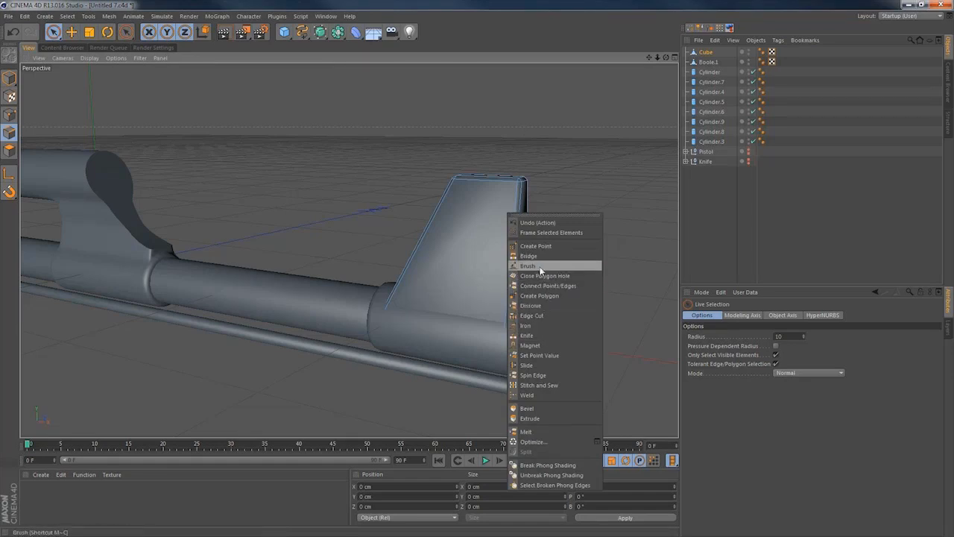
left_click(529, 335)
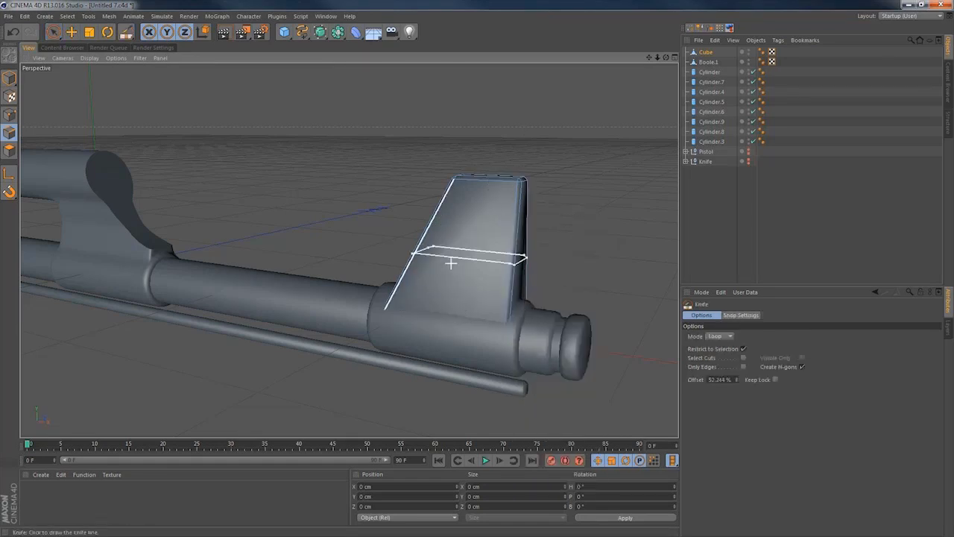
left_click_drag(460, 269, 520, 243, "alt")
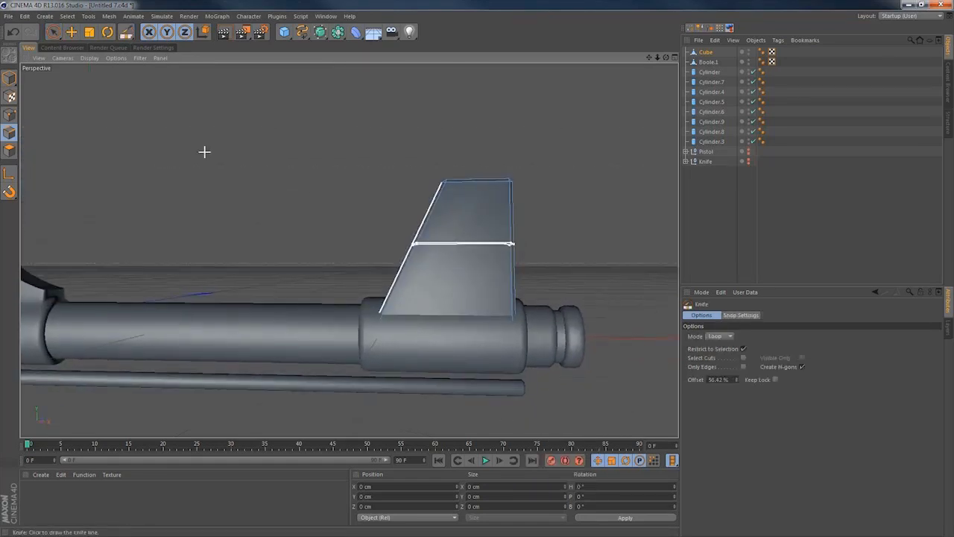
left_click(10, 116)
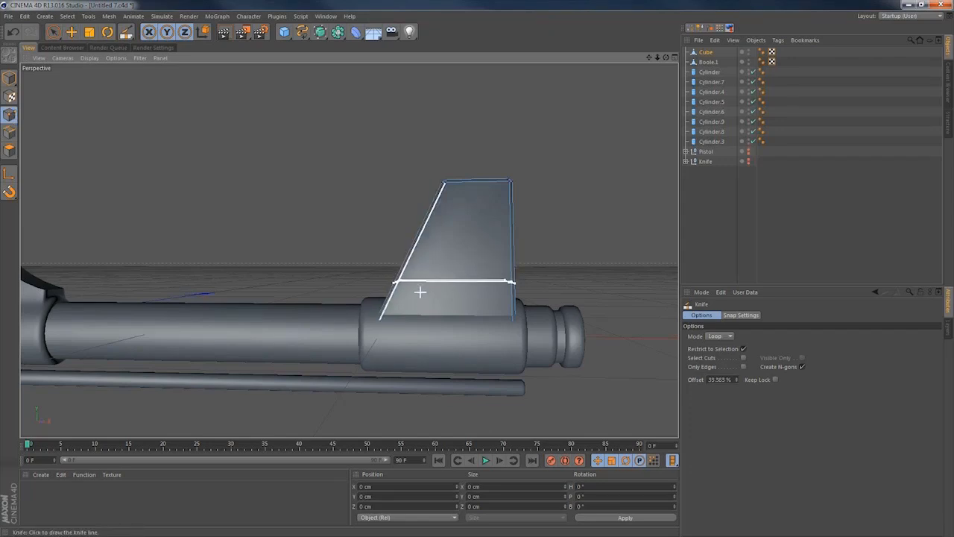
left_click(418, 295)
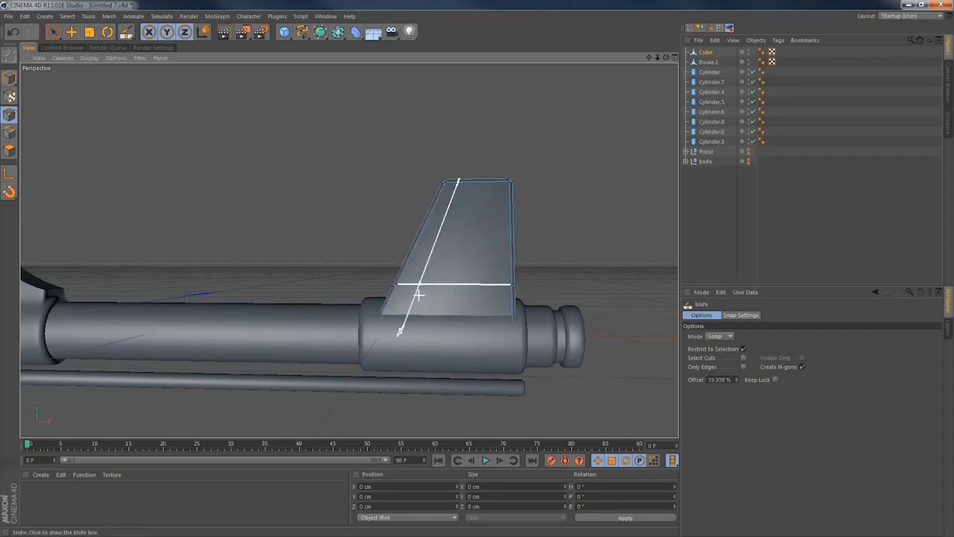
left_click(431, 256)
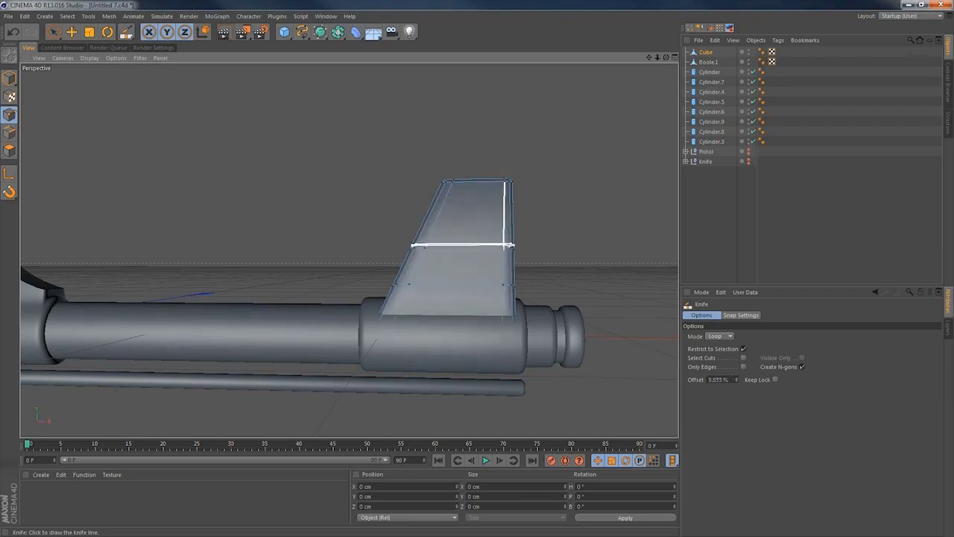
Delete the polygon framed by the new loops on both side faces of the sight block to open a window.
key("space")
left_click(9, 149)
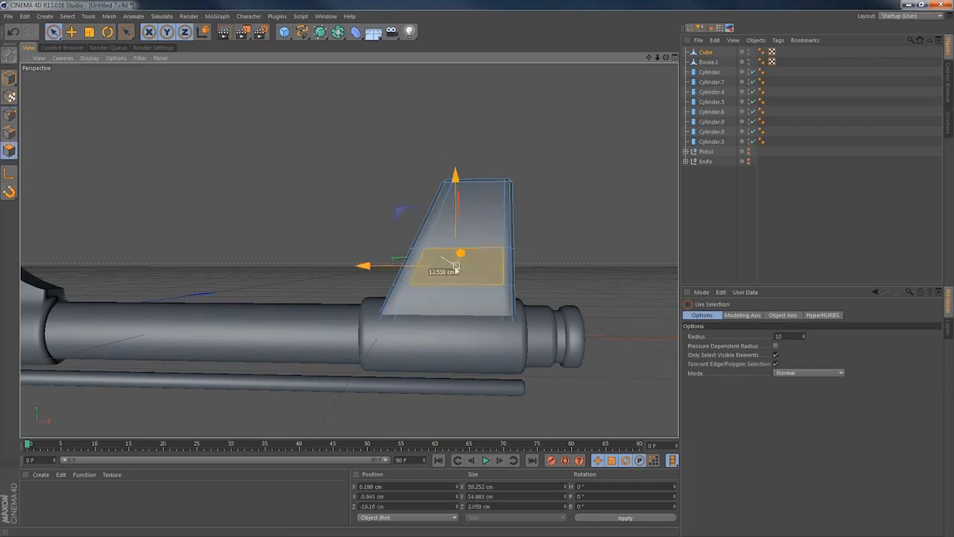
key("Delete")
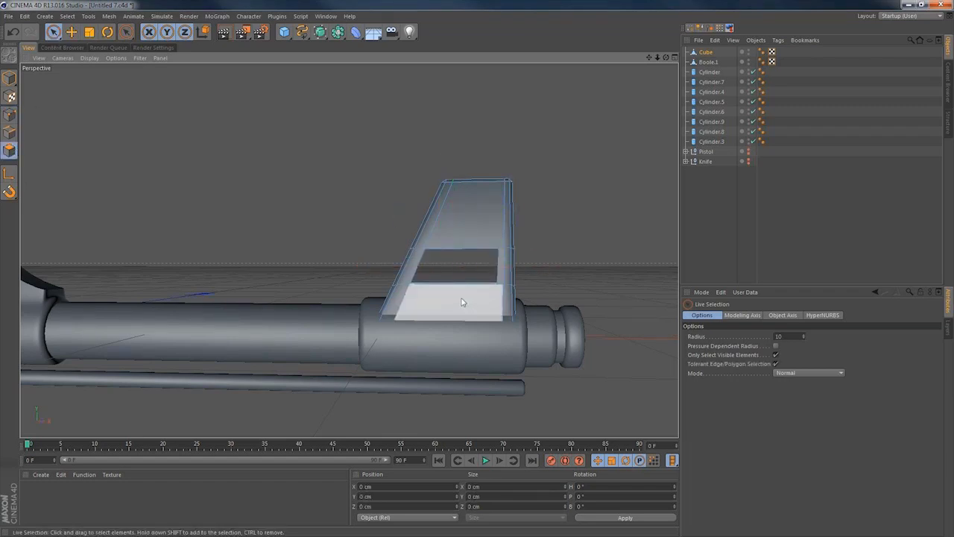
Bridge the matching edges of the two side openings to build the inner walls of the sight block's window.
left_click_drag(462, 299, 489, 311, "alt")
right_click_drag(480, 275, 608, 276, "alt")
left_click_drag(407, 294, 423, 317, "alt")
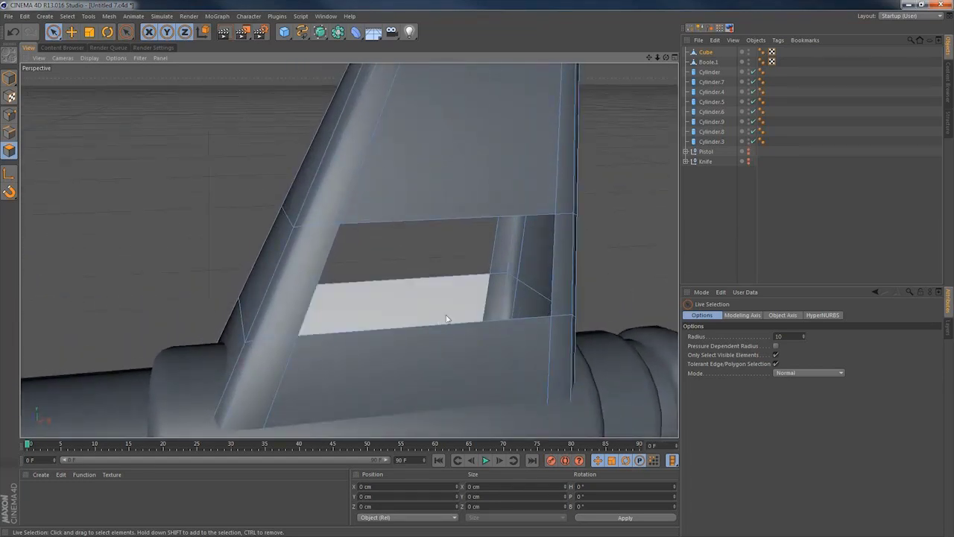
right_click(446, 319)
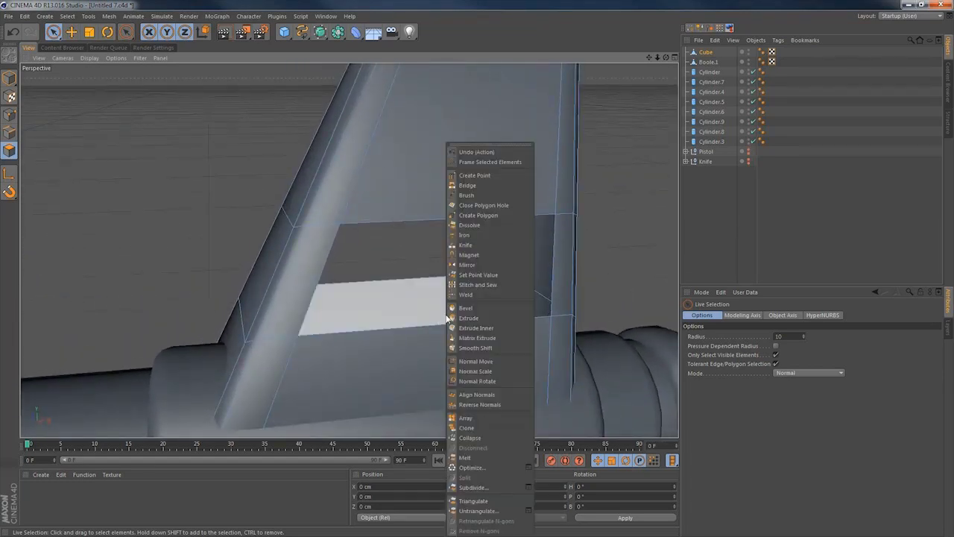
left_click(462, 186)
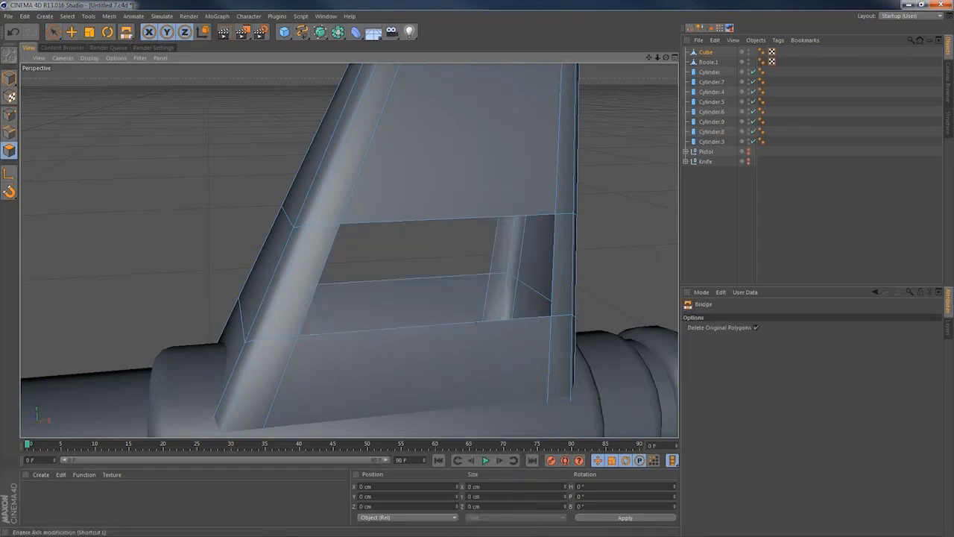
left_click(9, 133)
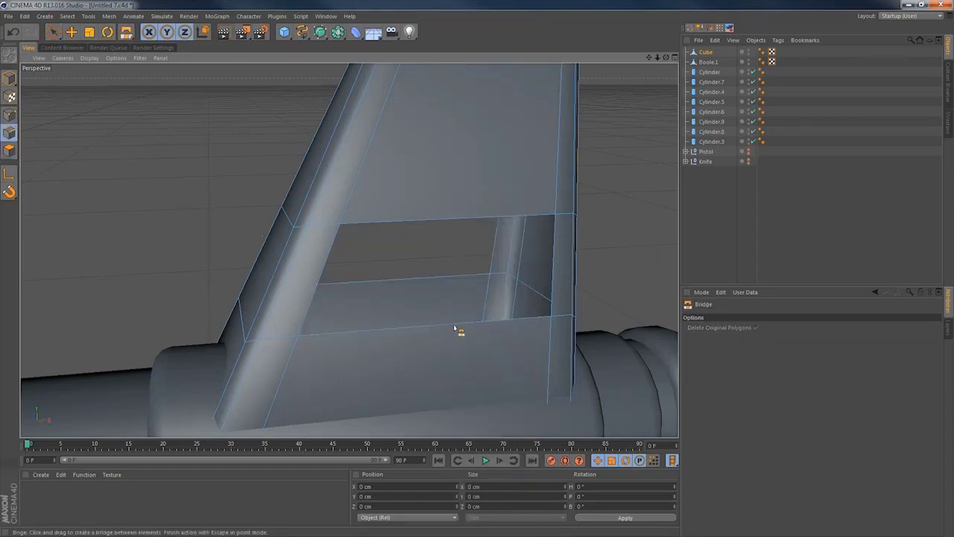
left_click_drag(456, 326, 484, 283)
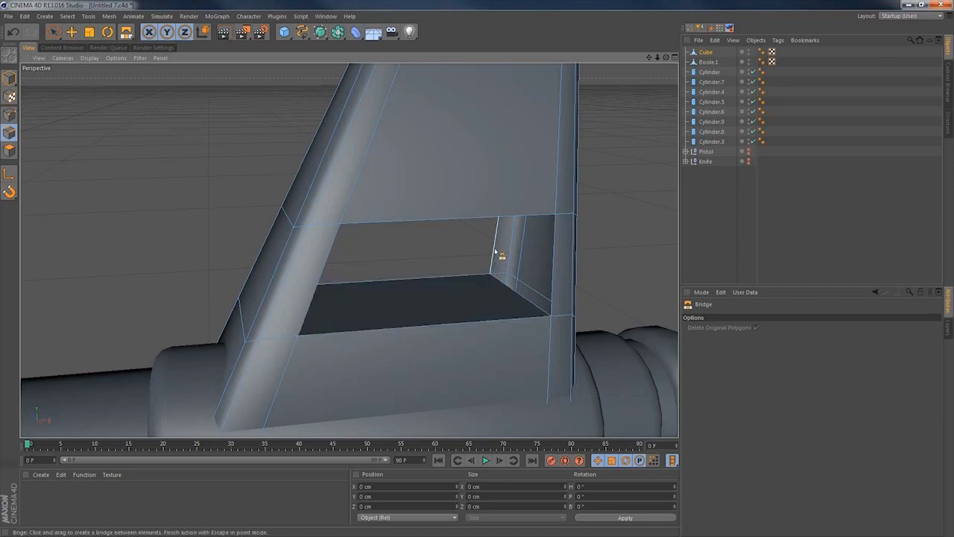
left_click_drag(495, 251, 552, 261)
left_click_drag(490, 282, 477, 225, "alt")
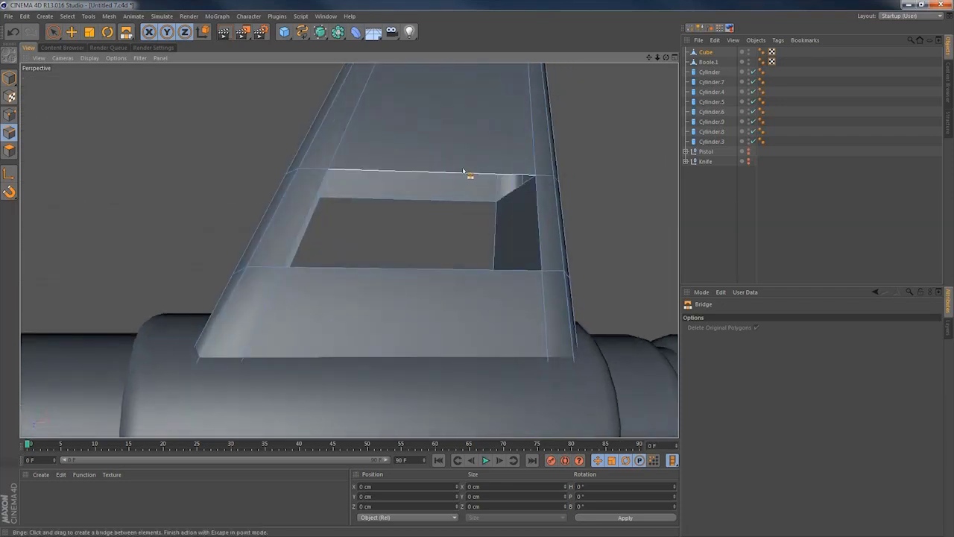
left_click_drag(462, 176, 255, 251)
left_click_drag(314, 283, 401, 320, "alt")
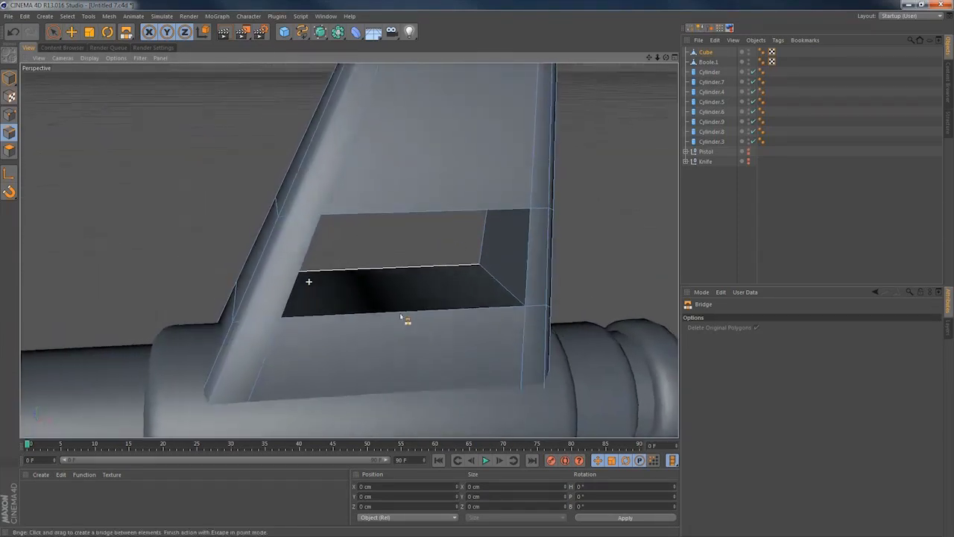
Select the edges around the window on both sides of the sight block with Loop Selection.
left_click(9, 132)
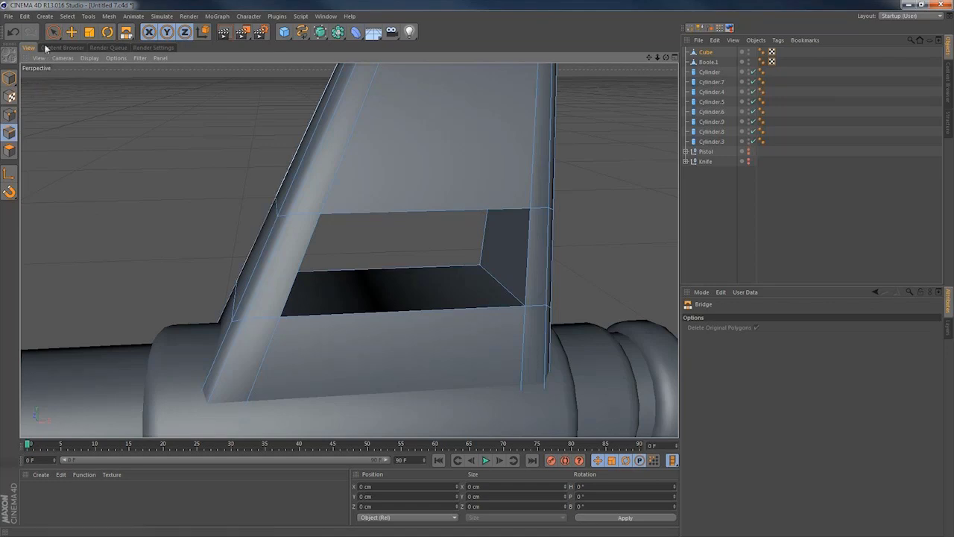
left_click(66, 17)
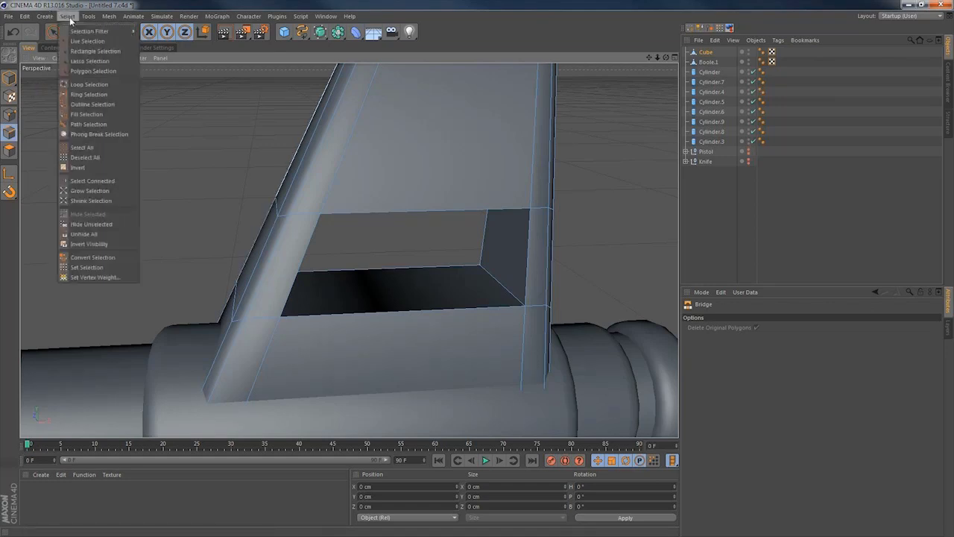
left_click(88, 84)
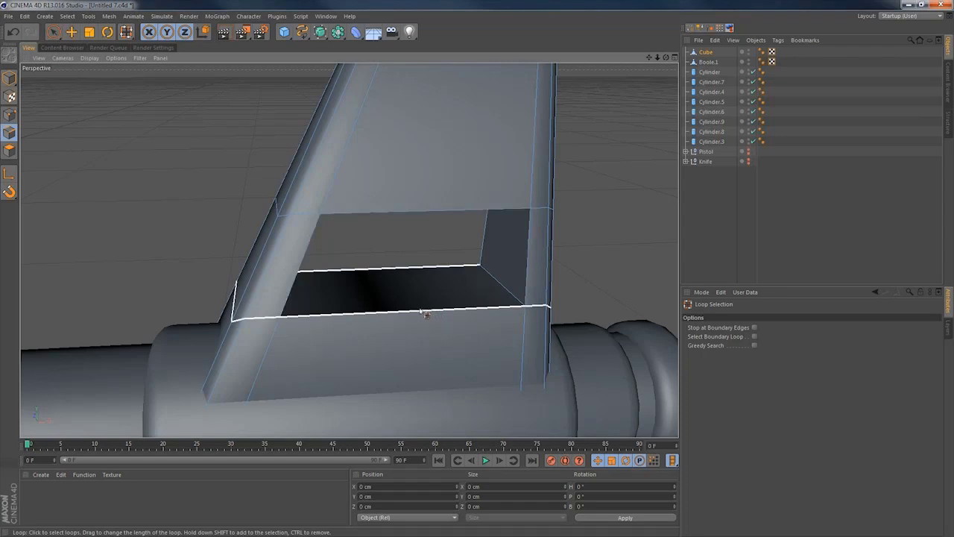
left_click(518, 308)
left_click_drag(486, 313, 465, 358, "alt")
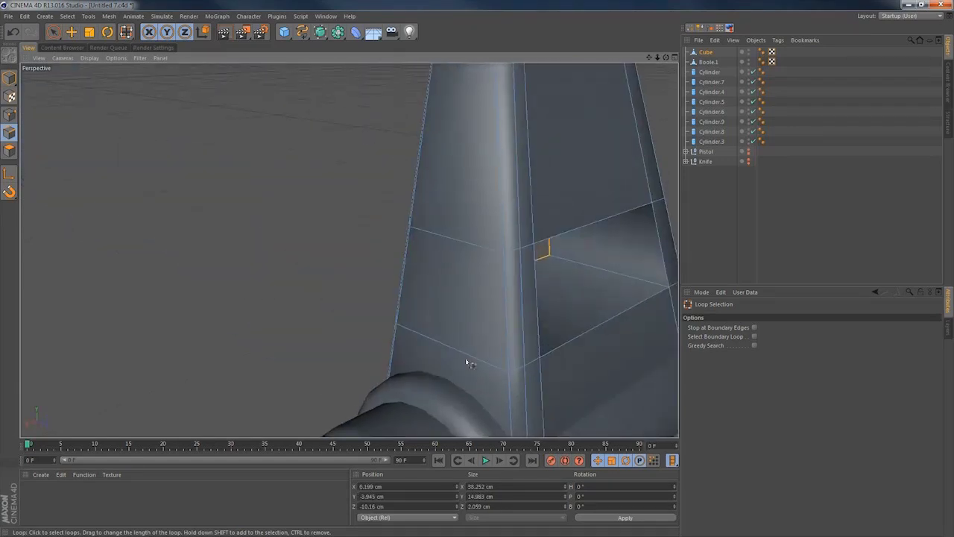
left_click(610, 328)
Bevel the selected window edges of the sight block slightly, then clear the edge selection.
left_click_drag(610, 328, 303, 192, "alt")
right_click(463, 334)
left_click(499, 453)
key("space")
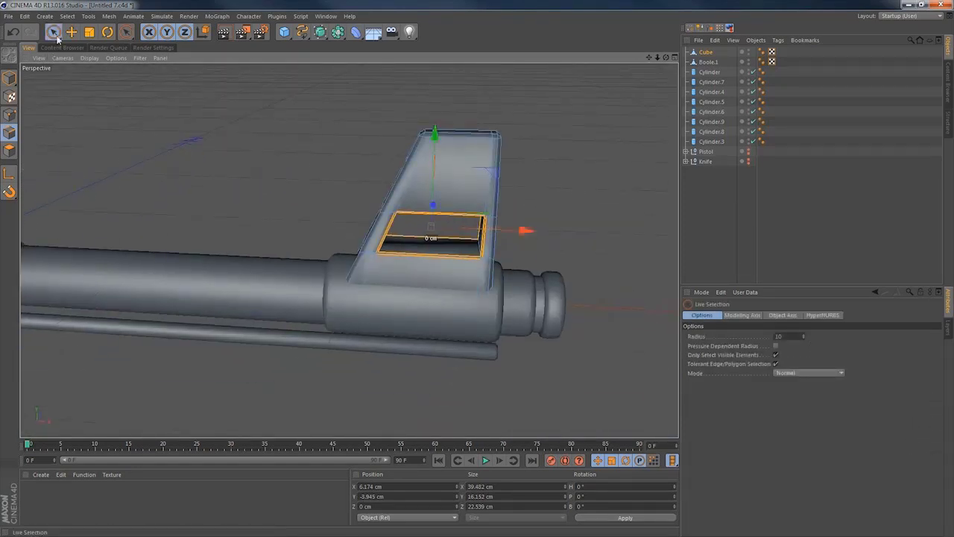
left_click(170, 196)
Add a Tube primitive oriented along +X with an inner radius of 51 cm and an outer radius of 65 cm.
left_click_drag(239, 234, 213, 255, "alt")
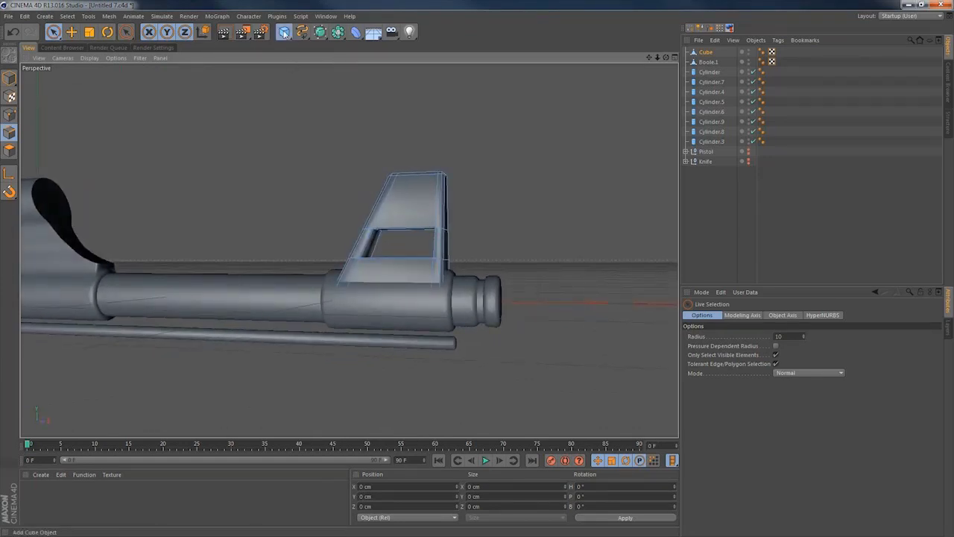
left_click_drag(284, 33, 479, 75)
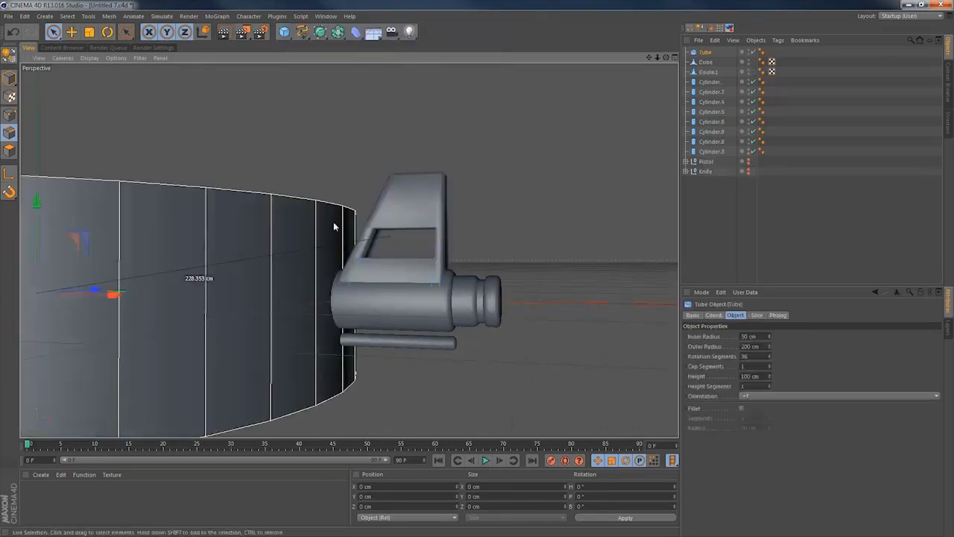
left_click_drag(231, 293, 194, 344, "alt")
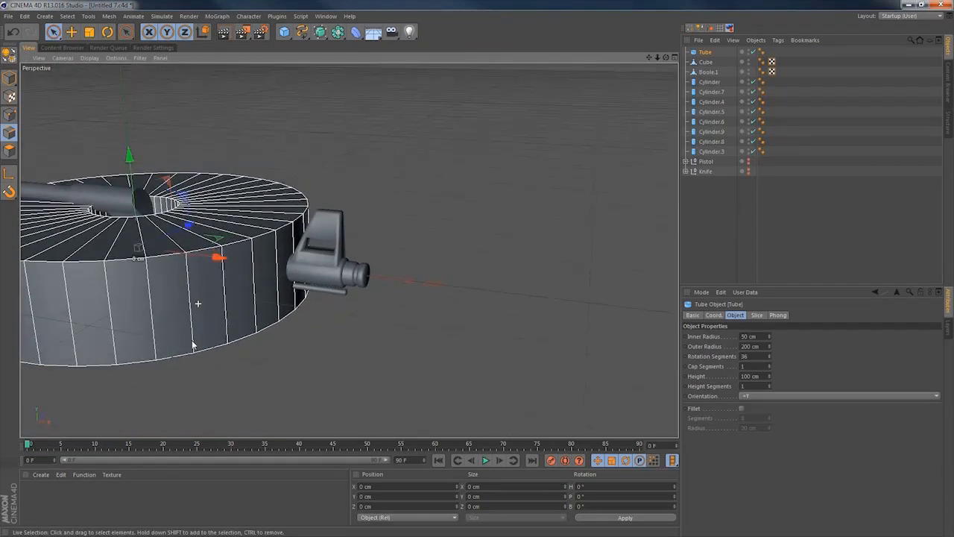
left_click(761, 400)
left_click(751, 415)
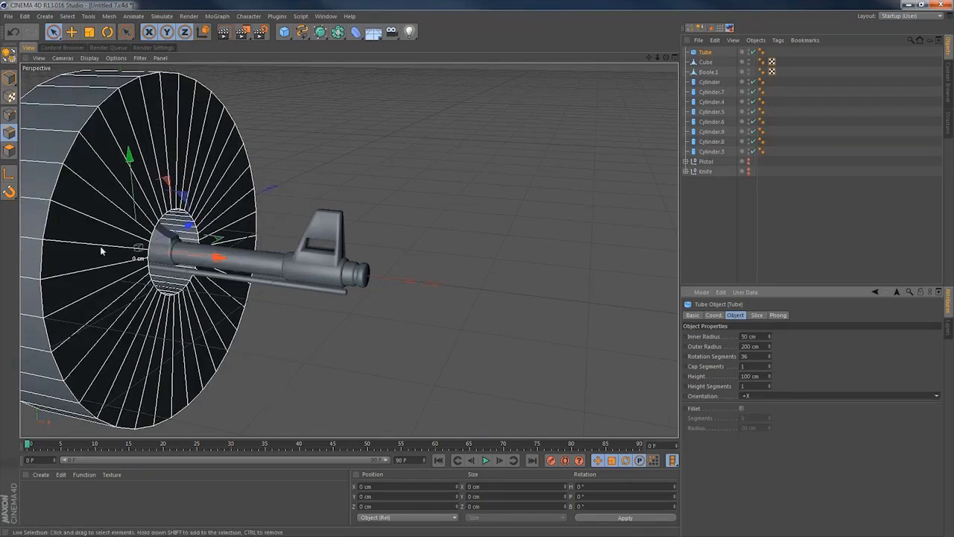
left_click_drag(224, 262, 376, 266, "alt")
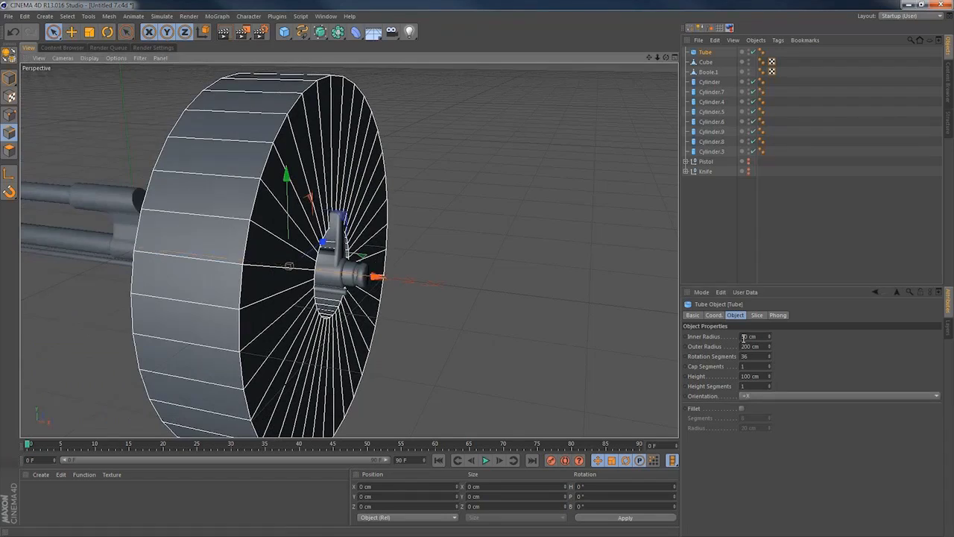
left_click_drag(769, 337, 770, 381)
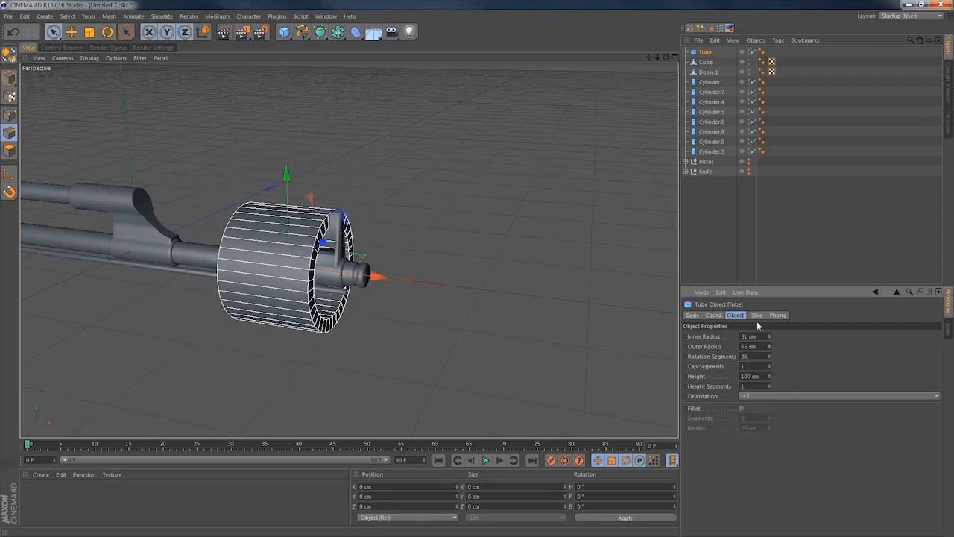
Slice the tube from -90° to 90° to leave only its lower half.
left_click(757, 315)
left_click(724, 337)
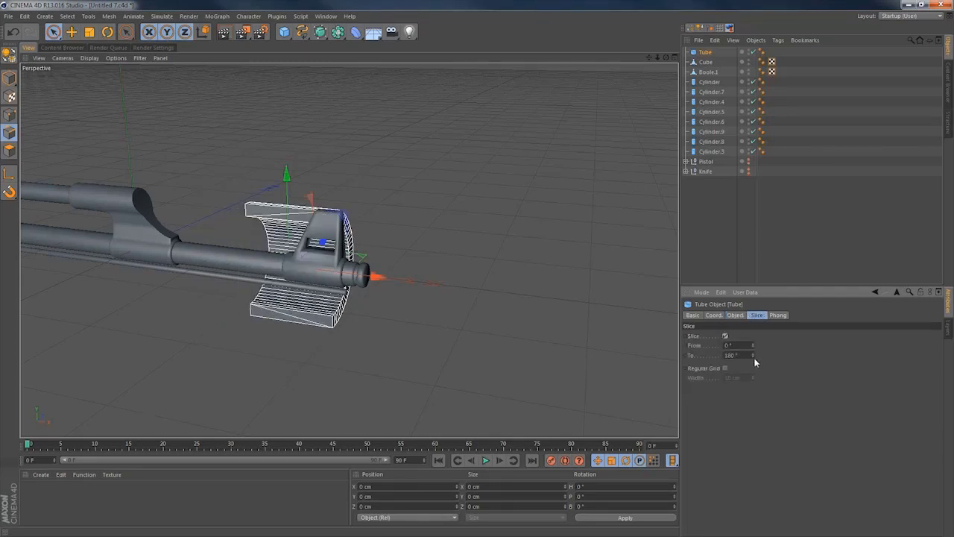
mouse_move(753, 355)
left_mouse_down()
mouse_move(753, 376)
mouse_move(752, 358)
mouse_move(752, 366)
left_mouse_up()
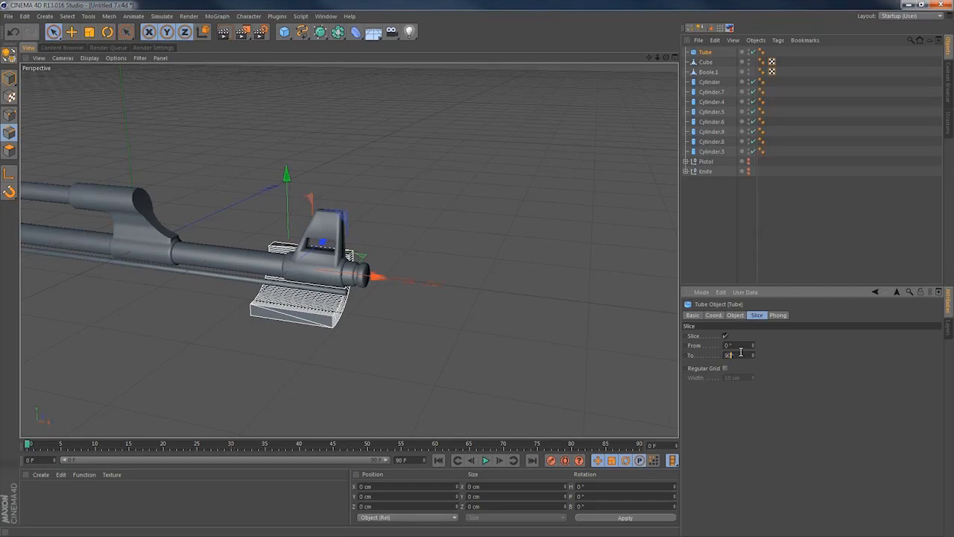
key("Return")
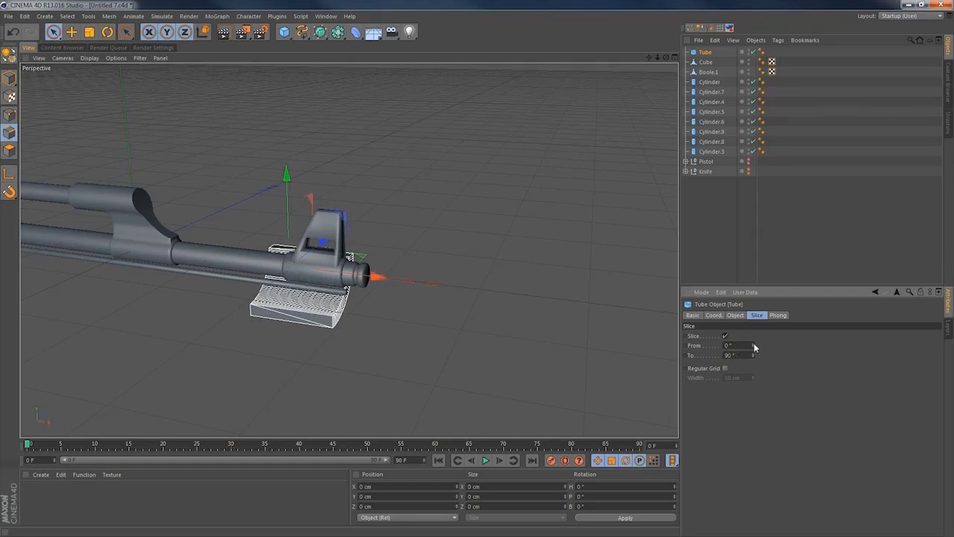
left_click_drag(753, 346, 753, 355)
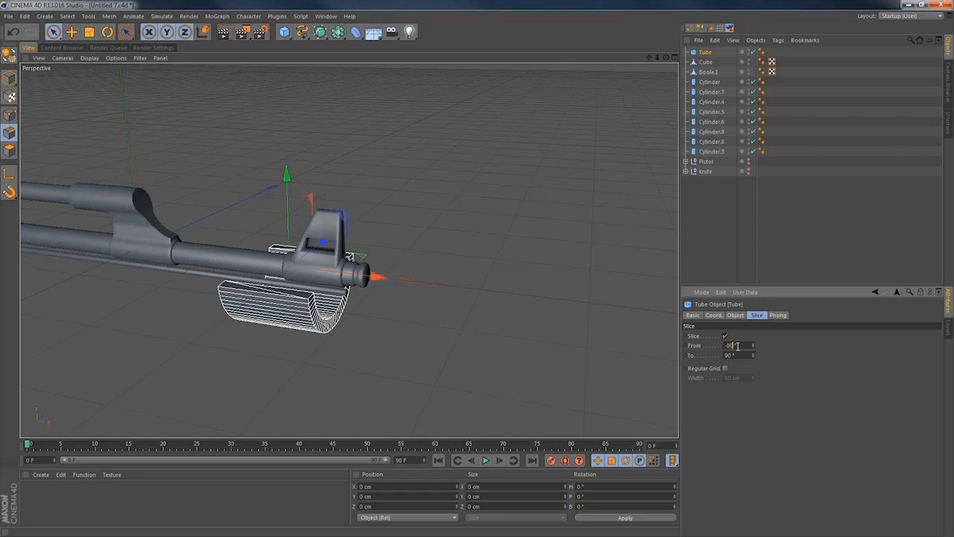
key("Return")
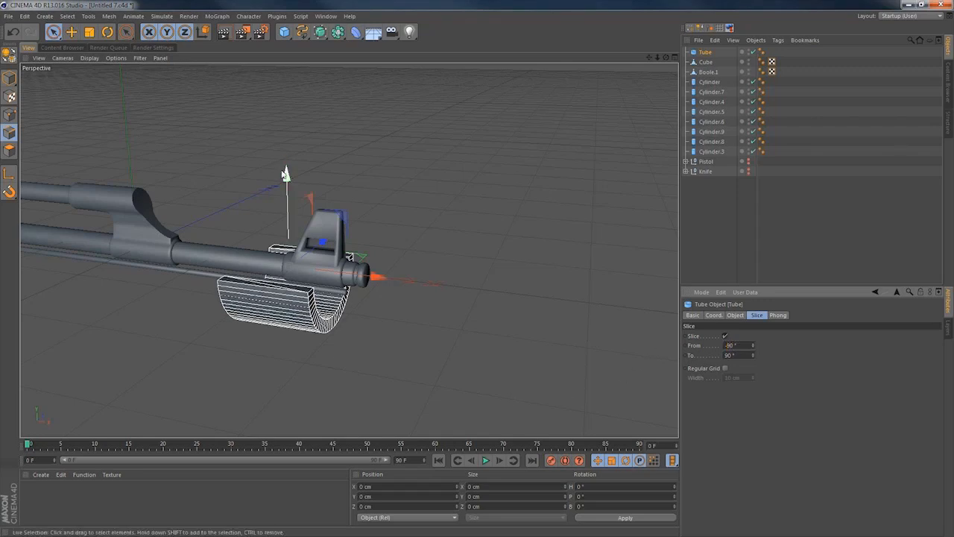
Move the half tube up onto the top of the front sight block and set its height to 29 cm.
left_click_drag(285, 173, 284, 69)
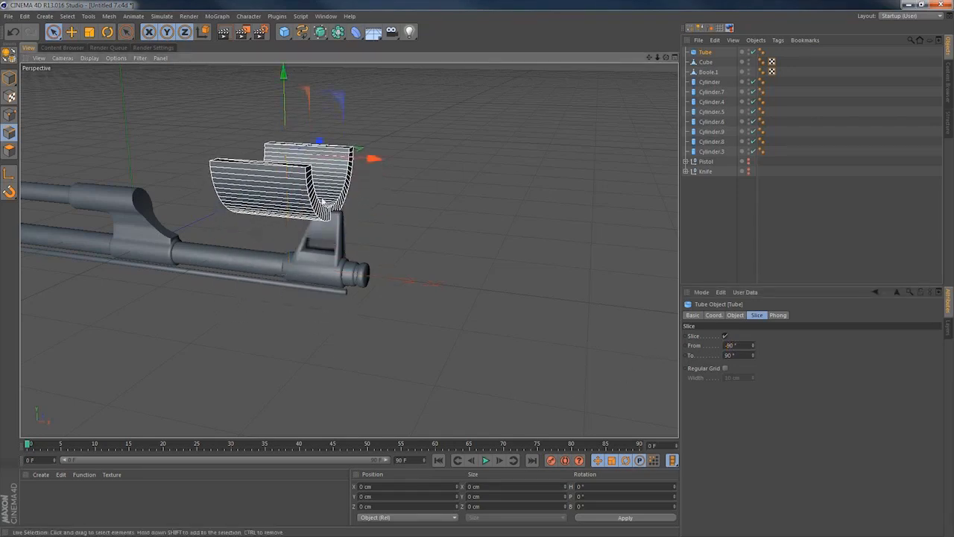
left_click_drag(377, 160, 418, 160)
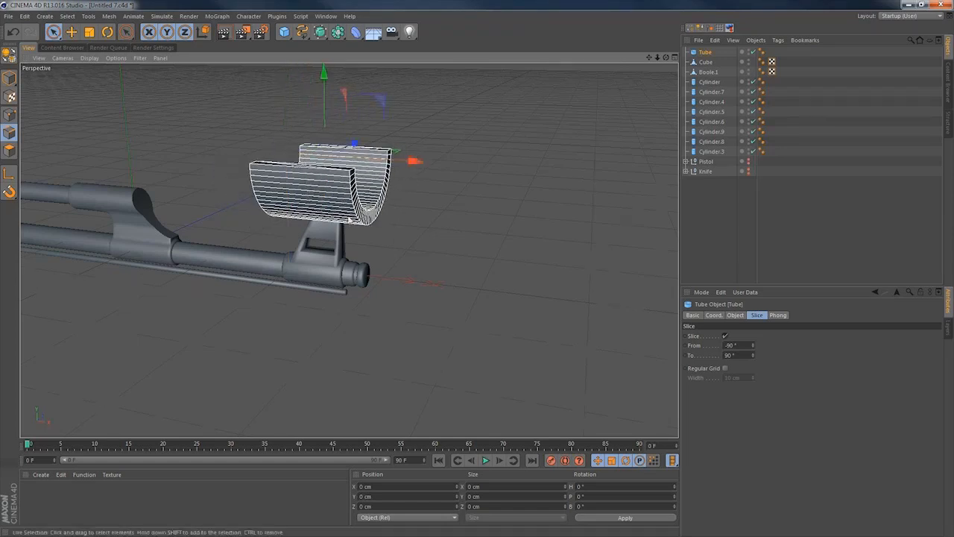
right_click_drag(343, 216, 474, 213, "alt")
scroll(474, 213, "up", 1)
left_click(736, 315)
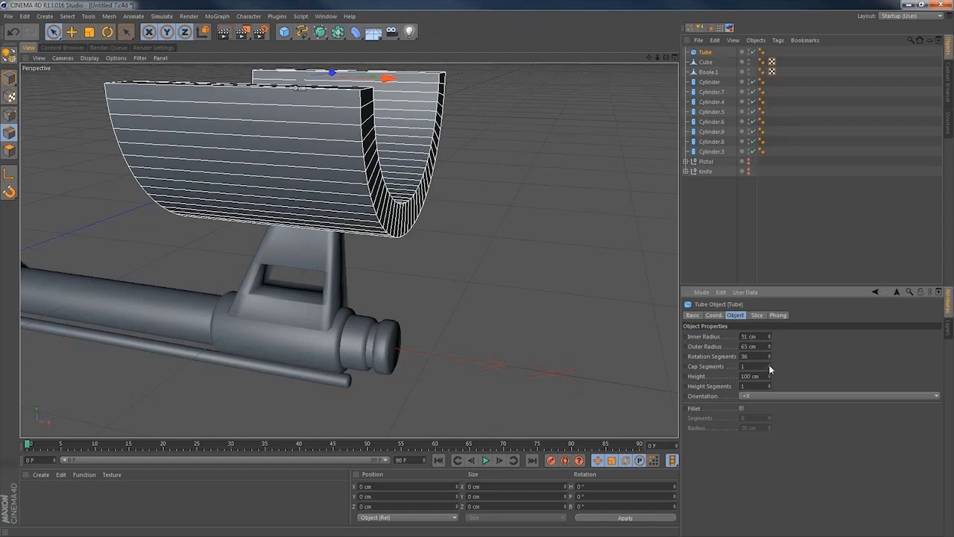
left_click_drag(769, 376, 725, 378)
left_click_drag(574, 325, 358, 101, "alt")
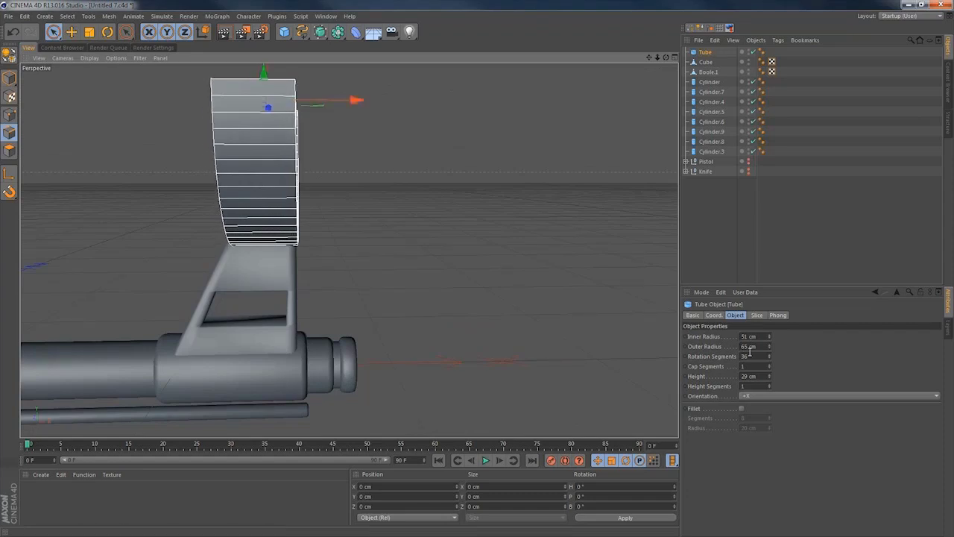
Set the half tube's height to 23 cm and nudge it slightly along X over the sight block.
left_click_drag(769, 380, 769, 378)
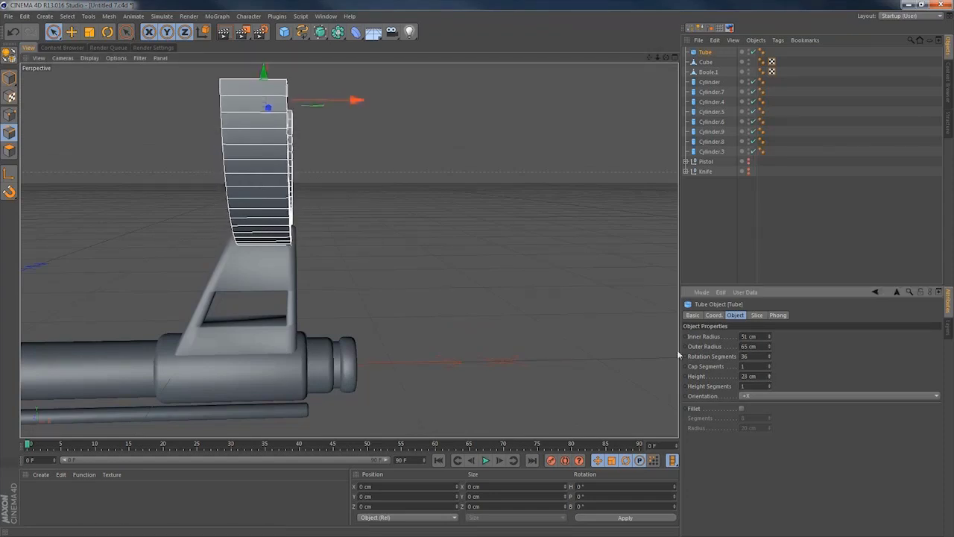
left_click_drag(354, 100, 356, 102)
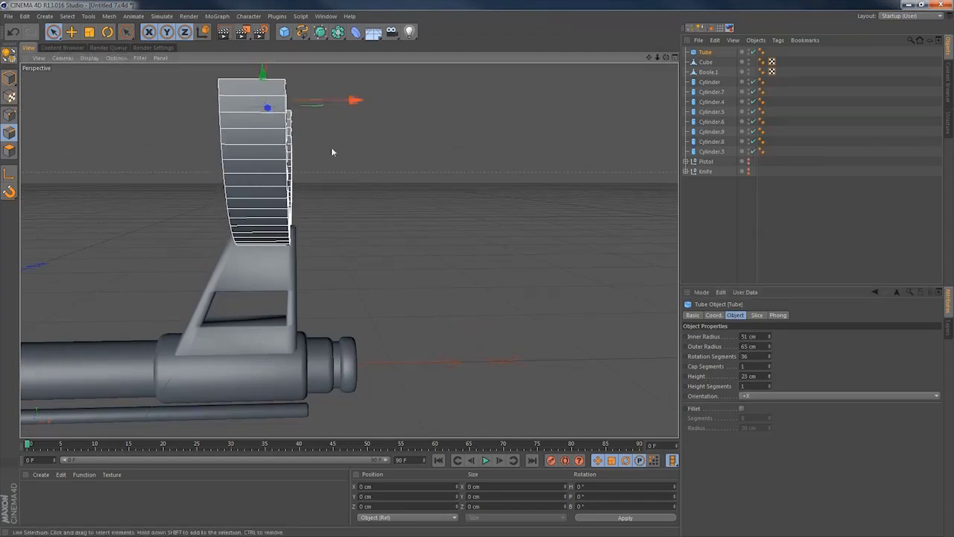
Scale the half tube down uniformly to about a third of its size and lower it onto the sight block.
left_click_drag(285, 186, 152, 182, "alt")
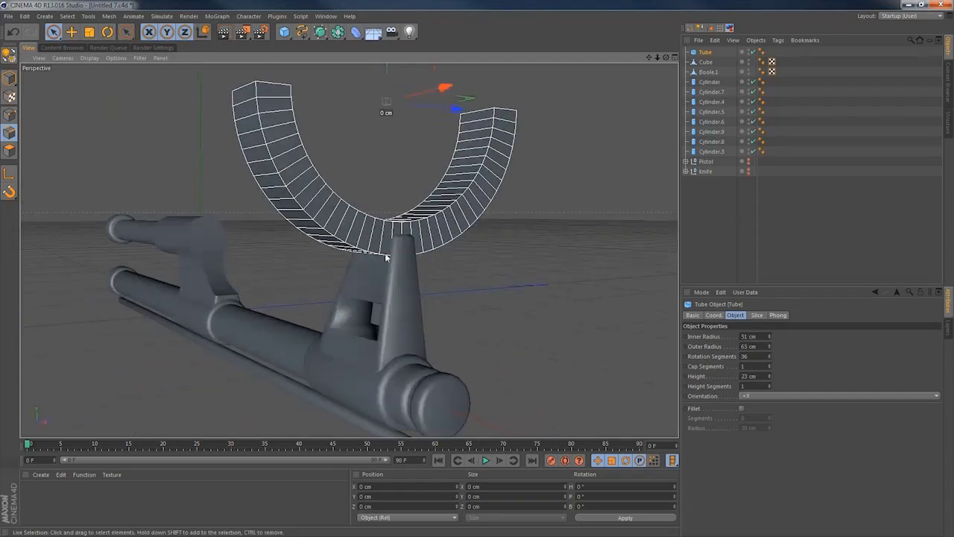
key("t")
left_click_drag(519, 179, 328, 254)
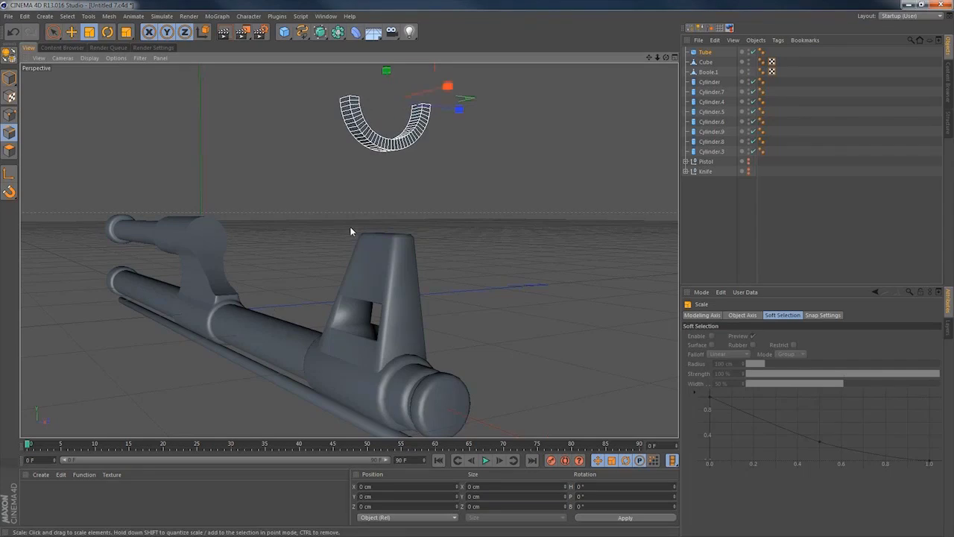
key("e")
left_click_drag(392, 72, 379, 162)
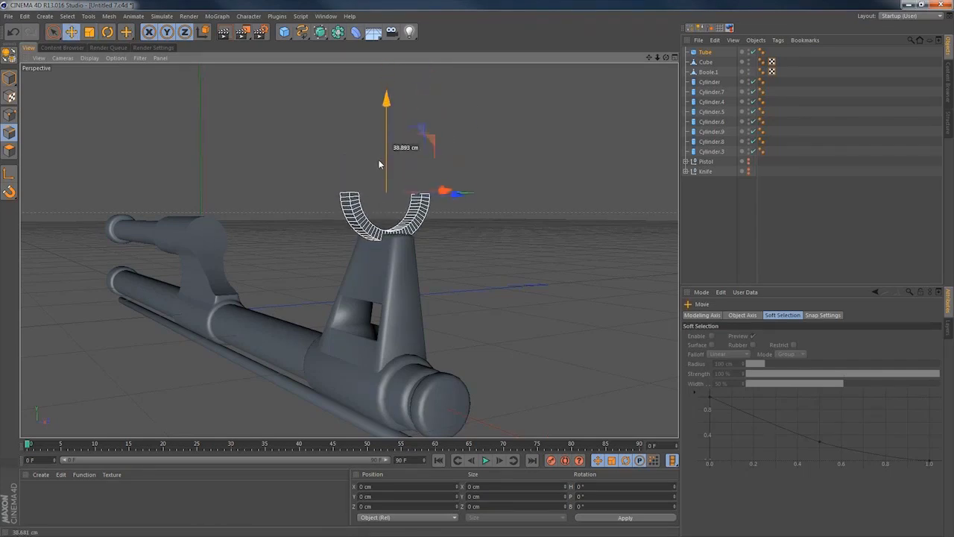
Lengthen the half tube along the sight block's top by setting its height to 22.337 cm.
left_click_drag(394, 235, 500, 270, "alt")
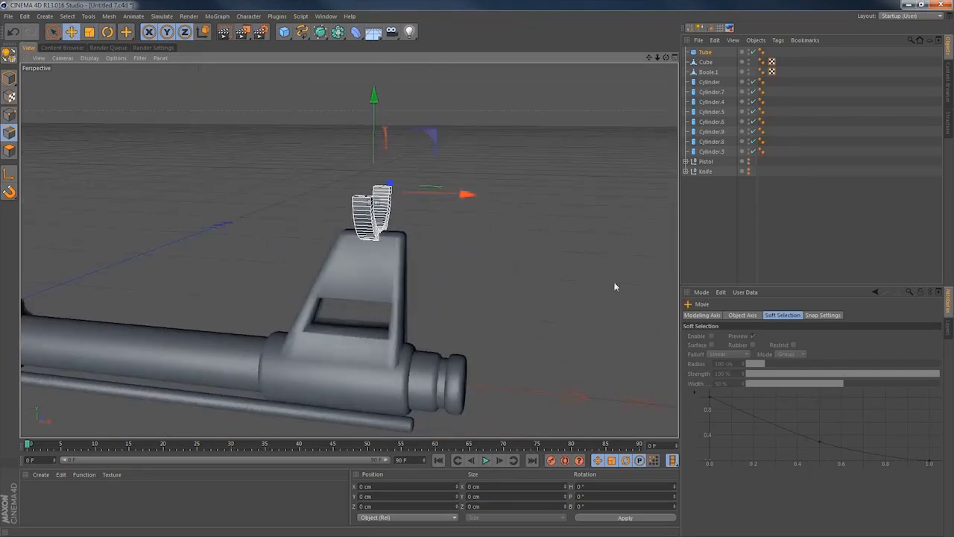
left_click(708, 53)
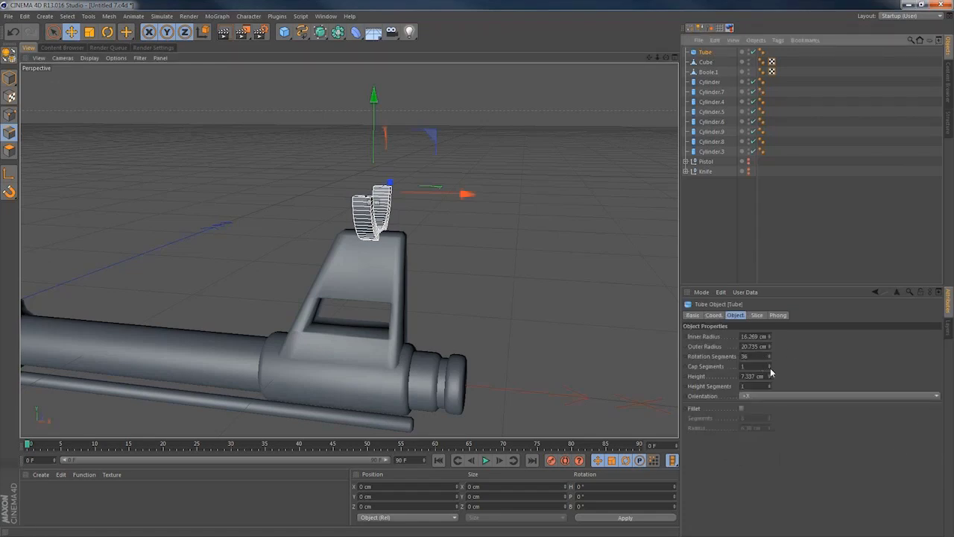
left_click_drag(772, 377, 772, 371)
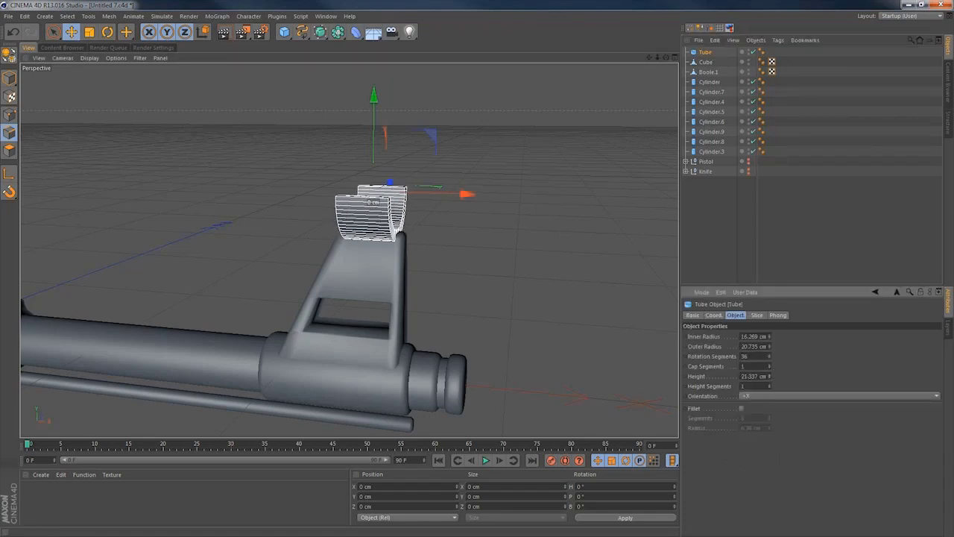
left_click_drag(375, 97, 374, 95)
Reduce the half tube's inner radius to 6.269 cm and its outer radius to 8.735 cm.
left_click_drag(409, 194, 545, 186, "alt")
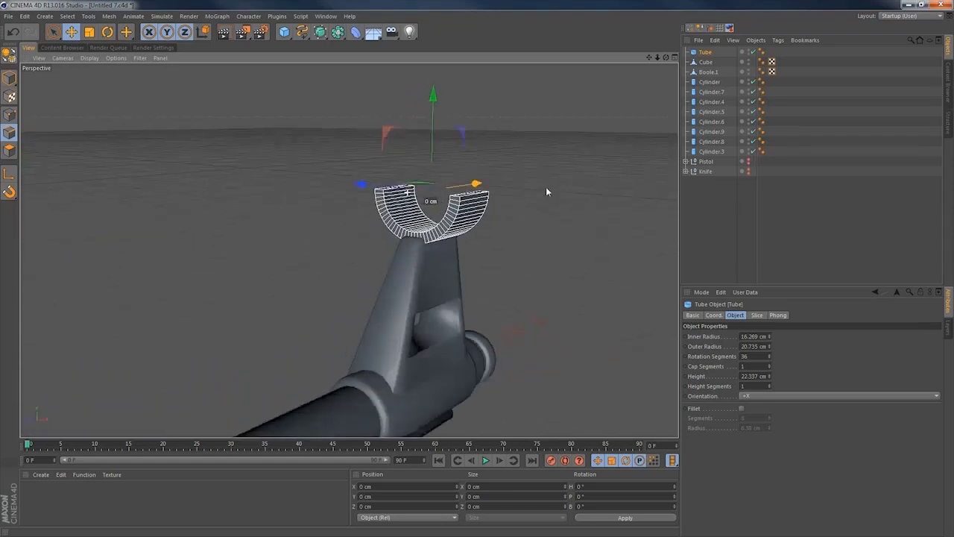
left_click(769, 334)
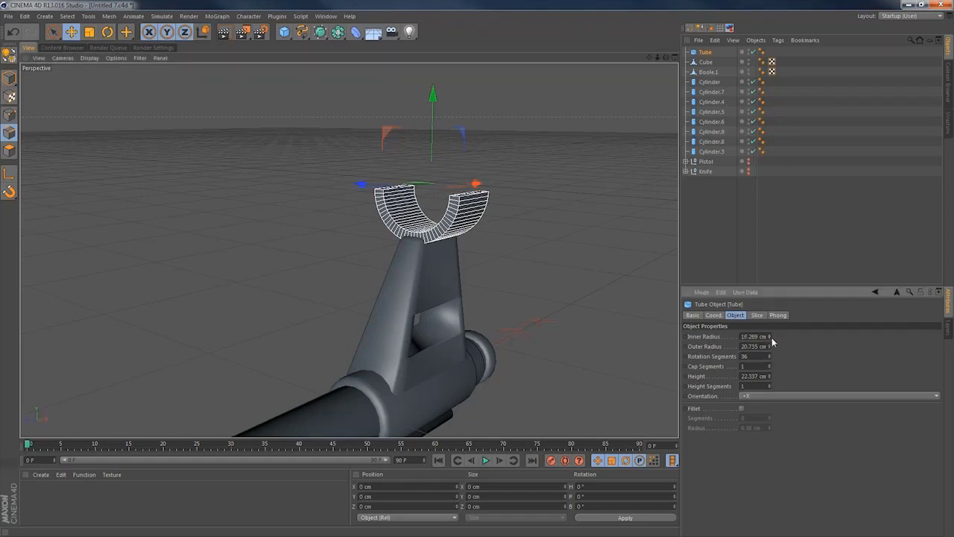
left_click(770, 339)
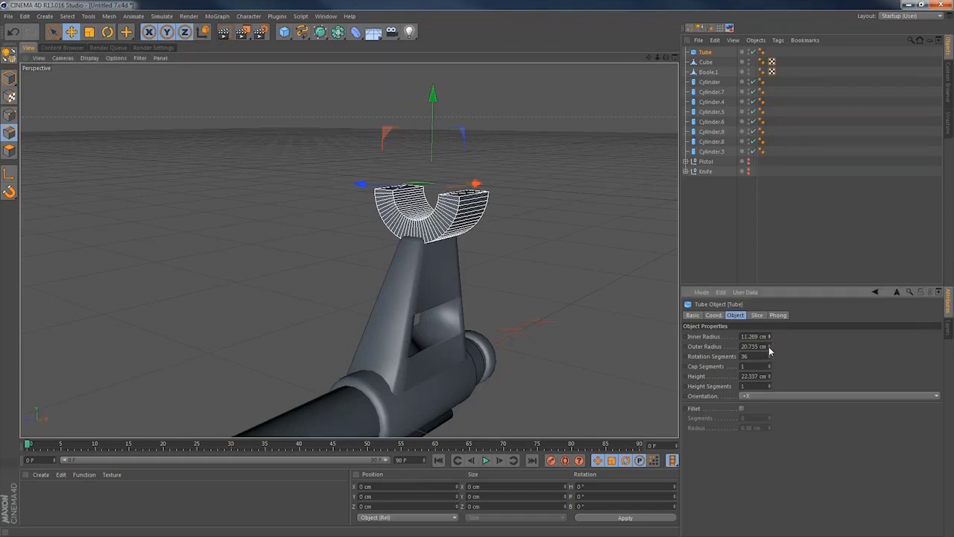
left_click(770, 343)
left_click(770, 347)
left_click(770, 347)
left_click(770, 347)
left_click(770, 348)
left_click(770, 348)
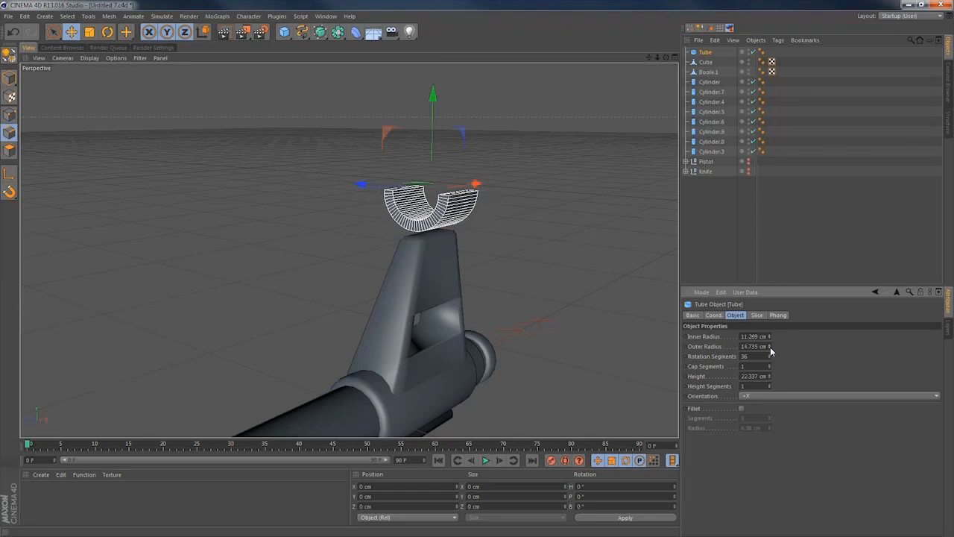
left_click(771, 349)
mouse_move(771, 348)
left_mouse_down()
mouse_move(771, 339)
mouse_move(770, 351)
left_mouse_up()
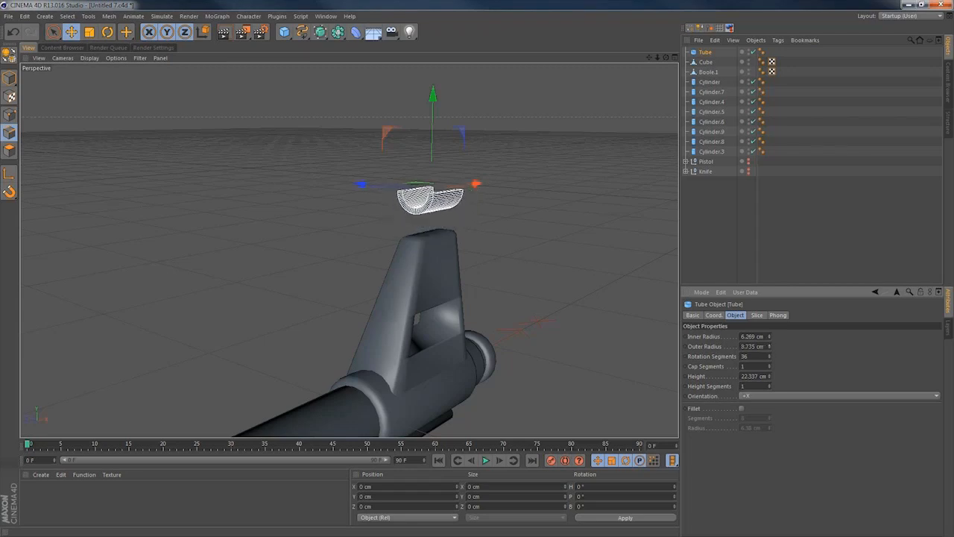
Lower the half tube onto the sight block's top and set its outer radius to 9.735 cm.
left_click_drag(432, 127, 432, 143)
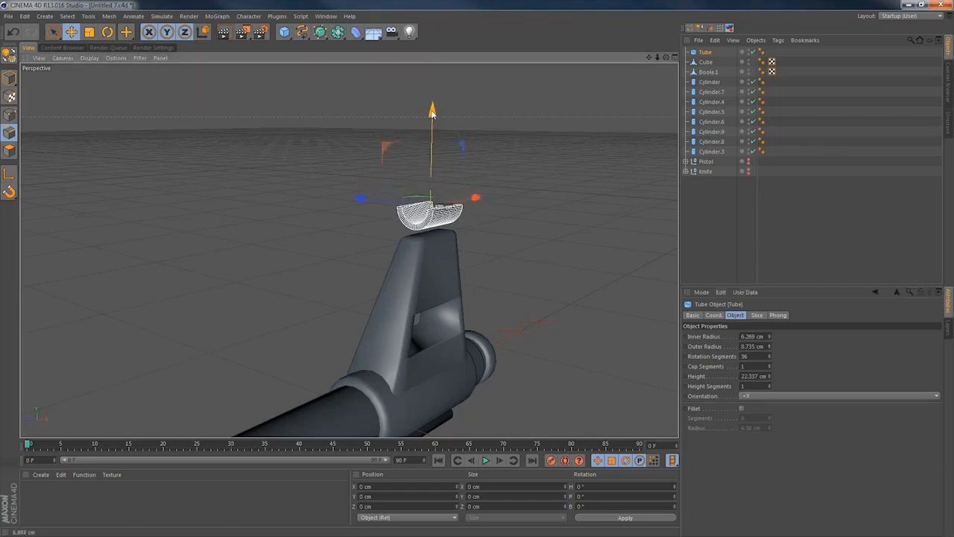
left_click(770, 344)
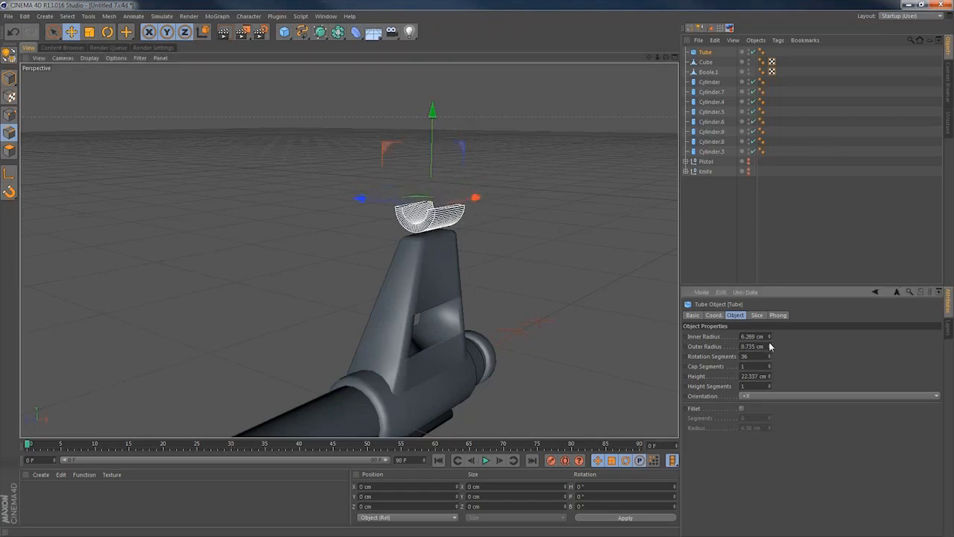
left_click_drag(434, 111, 434, 121)
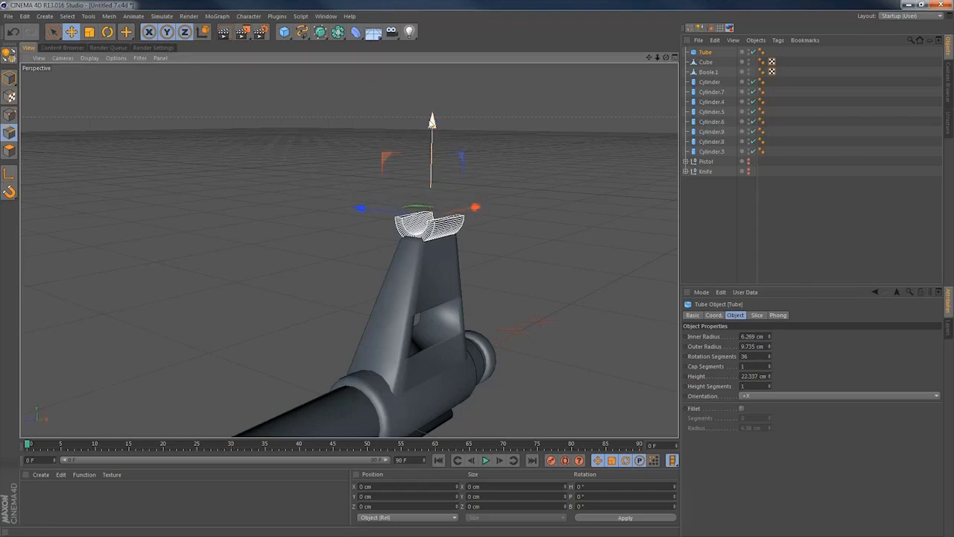
Reduce the half tube's rotation segments to 19.
left_click_drag(411, 254, 276, 228, "alt")
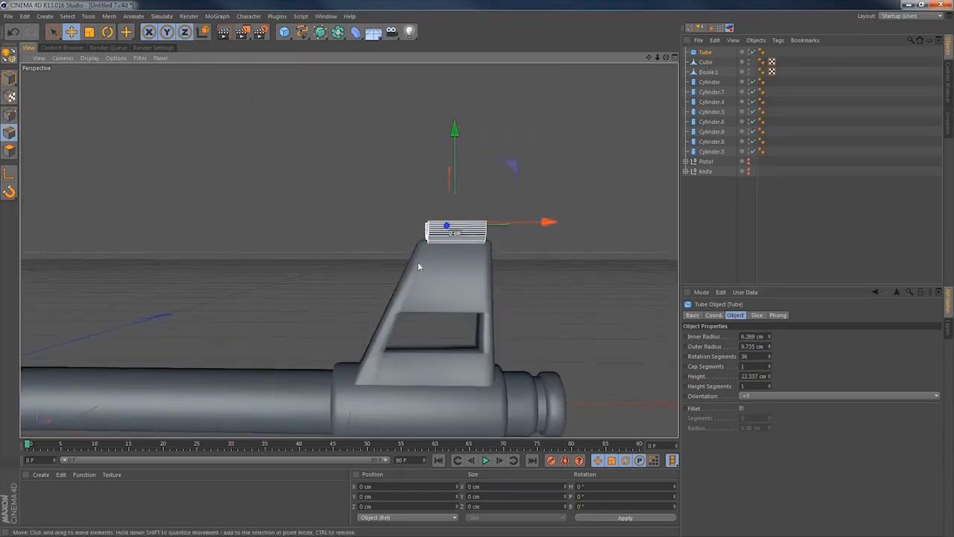
right_click_drag(418, 264, 504, 267, "alt")
left_click_drag(770, 359, 770, 362)
Enable the half tube's fillet with 3 segments and a radius of 0.933 cm.
left_click_drag(452, 252, 449, 299, "alt")
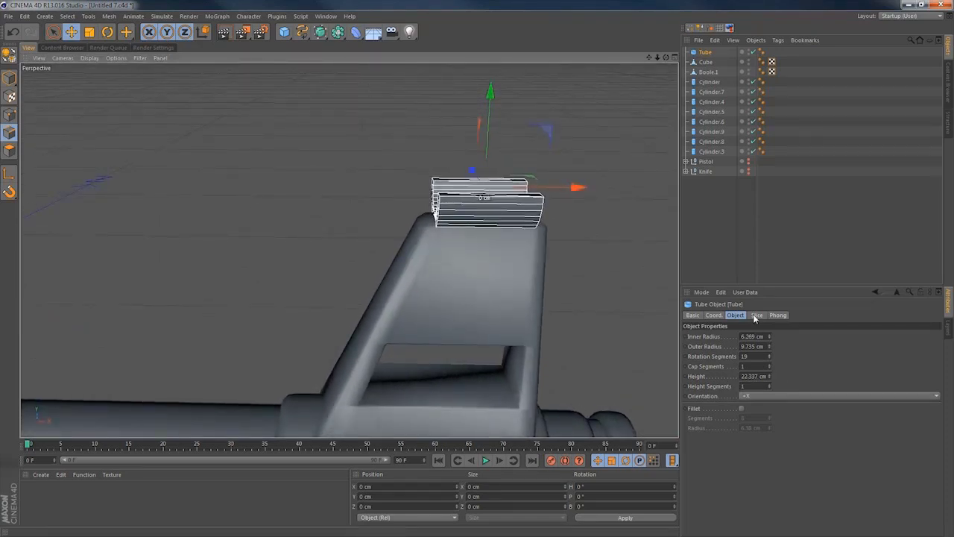
left_click(741, 408)
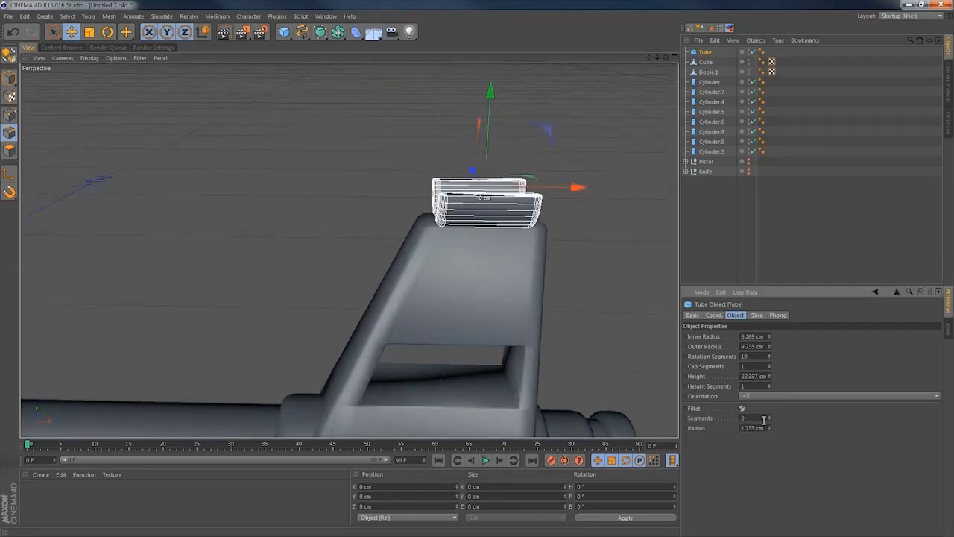
left_click_drag(770, 419, 770, 419)
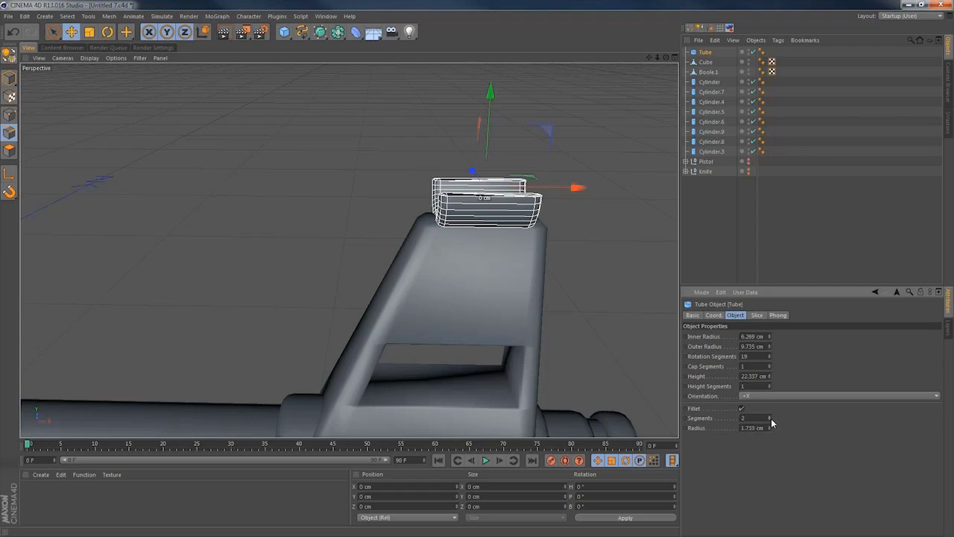
left_click(769, 416)
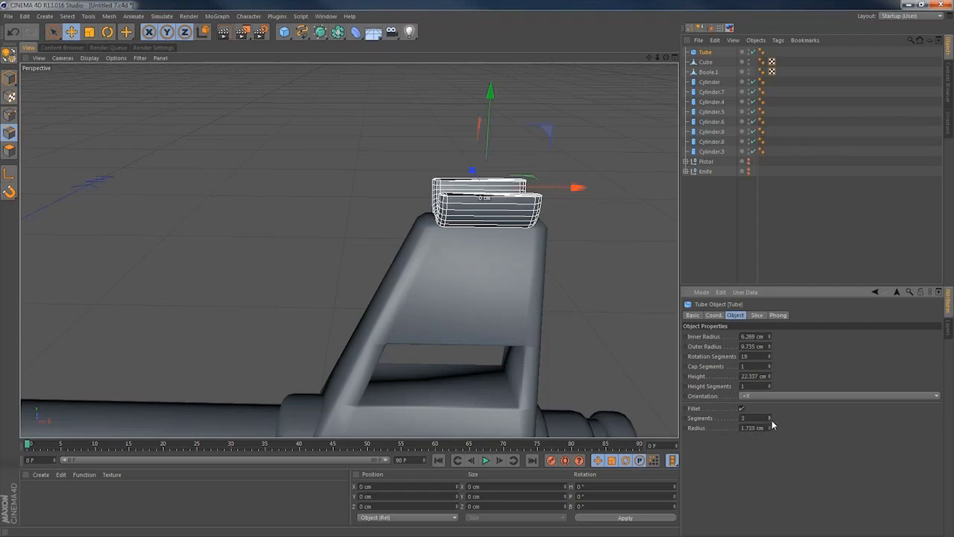
left_click(769, 429)
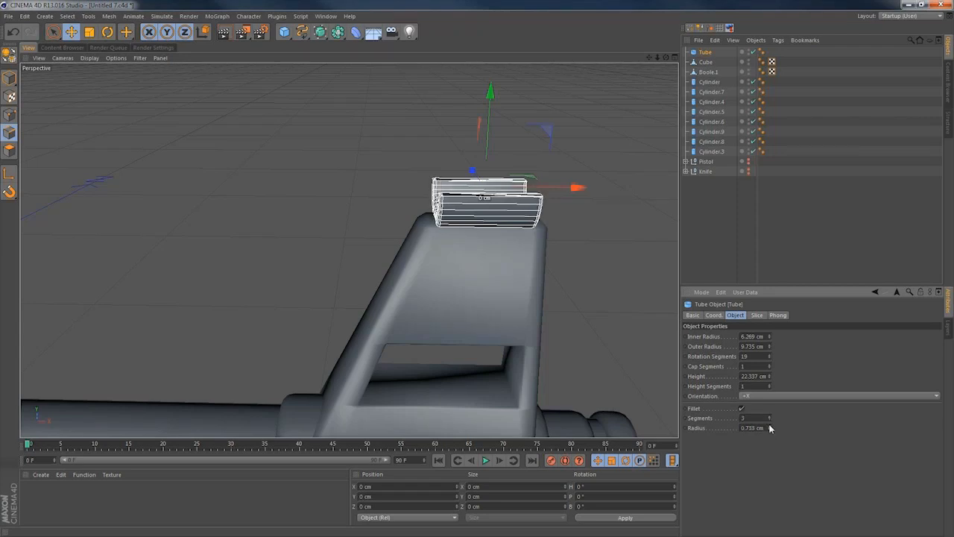
Set the half tube's height to 25.337 cm and shift it slightly back along X to align with the sight block.
left_click(770, 376)
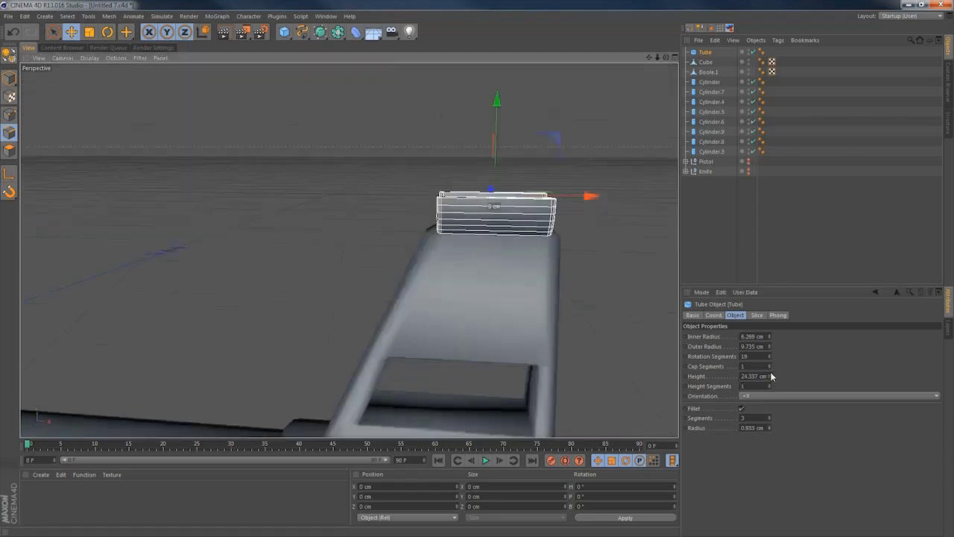
left_click(770, 376)
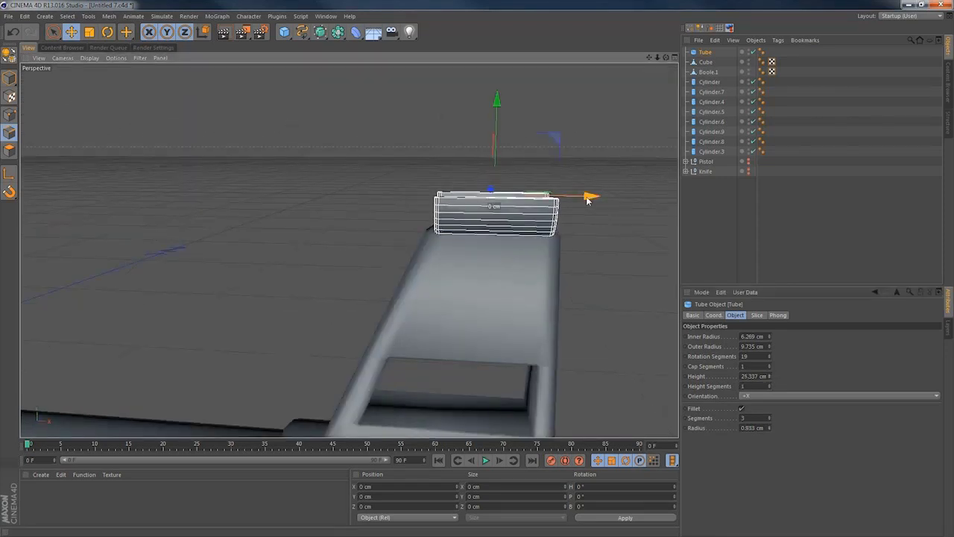
left_click_drag(589, 197, 584, 198)
left_click_drag(502, 246, 538, 250, "alt")
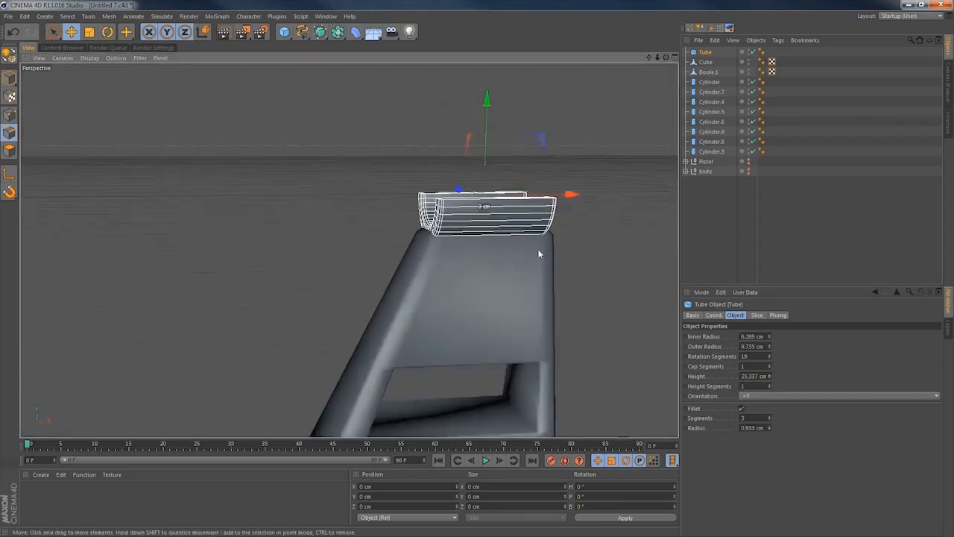
Convert the half tube to an editable polygon object and select all its points with a rectangle selection.
key("c")
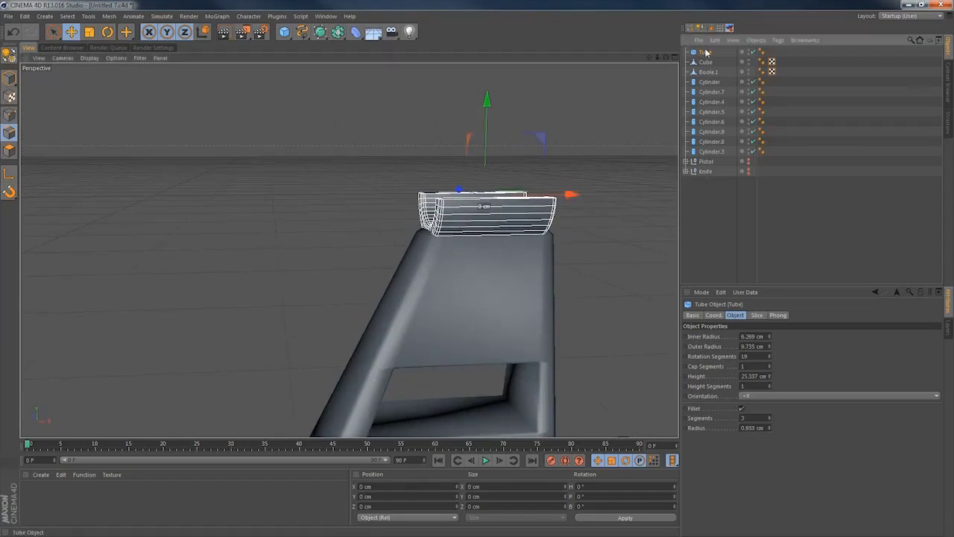
left_click_drag(530, 215, 455, 233, "alt")
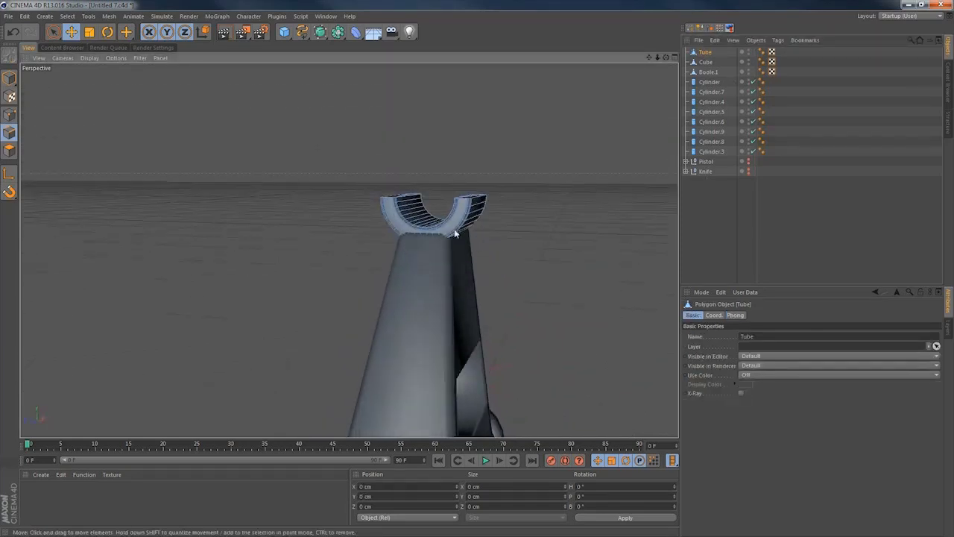
left_click(57, 38)
left_click(97, 53)
left_click_drag(320, 151, 502, 261)
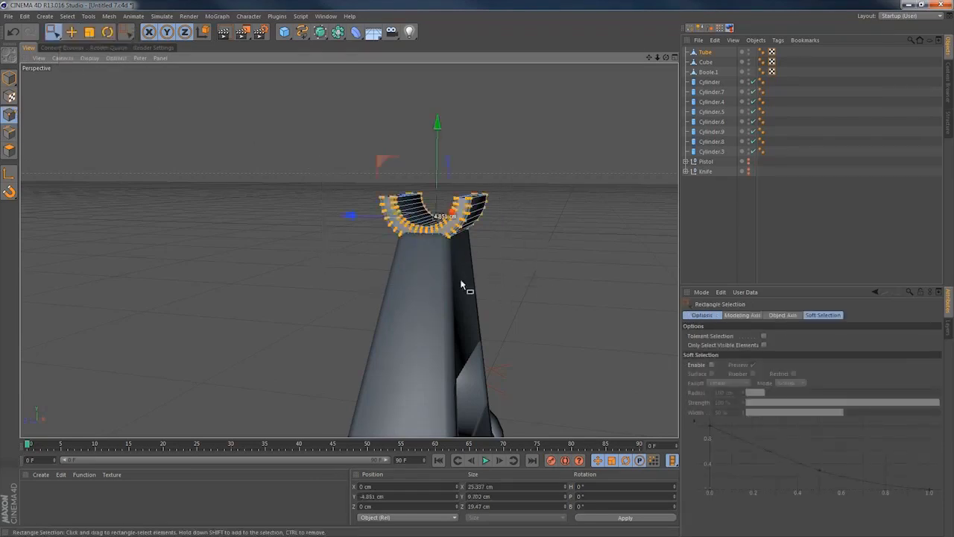
Scale the selected half-tube points narrower along Z, then enlarge them uniformly to about 16.6 cm wide.
left_click_drag(461, 285, 445, 280, "alt")
key("t")
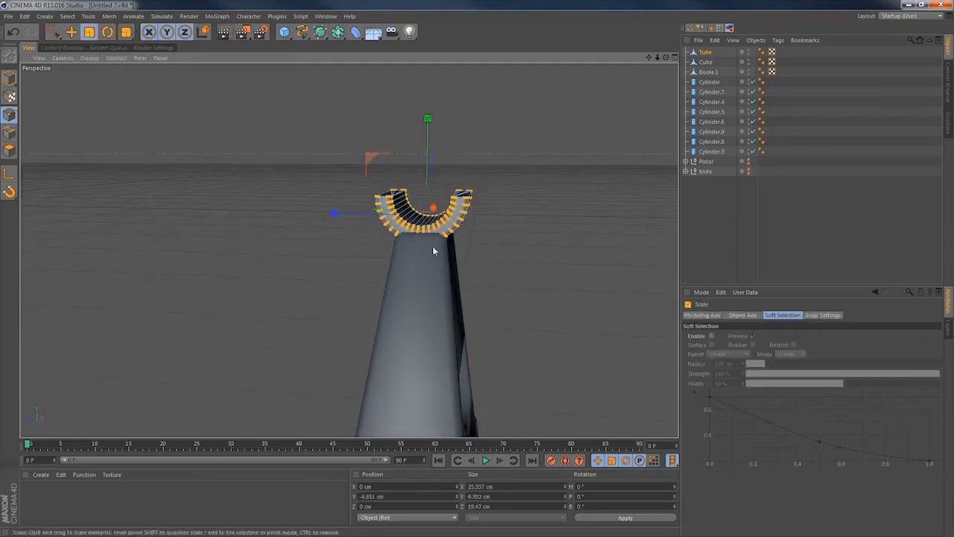
left_click_drag(343, 214, 364, 219)
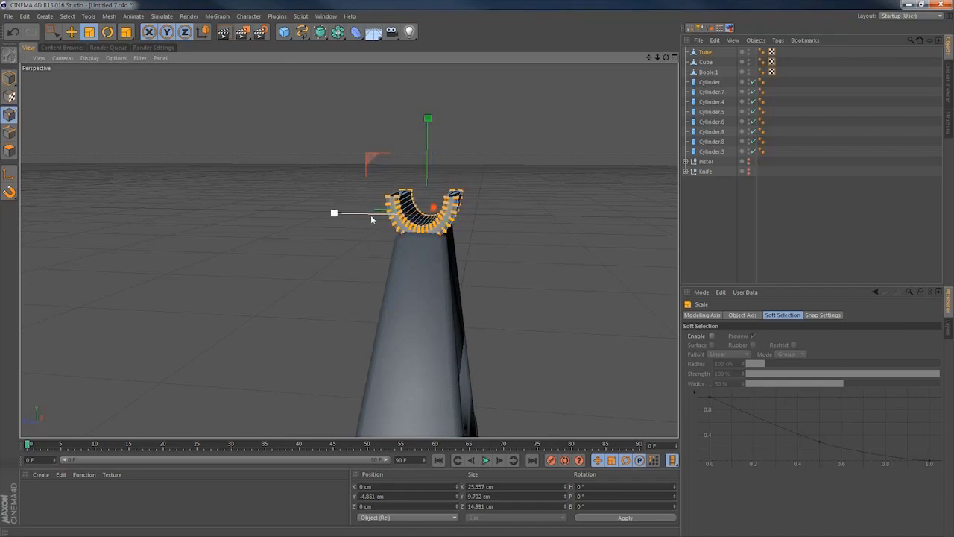
left_click_drag(557, 250, 593, 232)
Scale the half-tube points along X to about 24.7 cm long and shift them about 0.48 cm along X.
left_click_drag(431, 245, 183, 255, "alt")
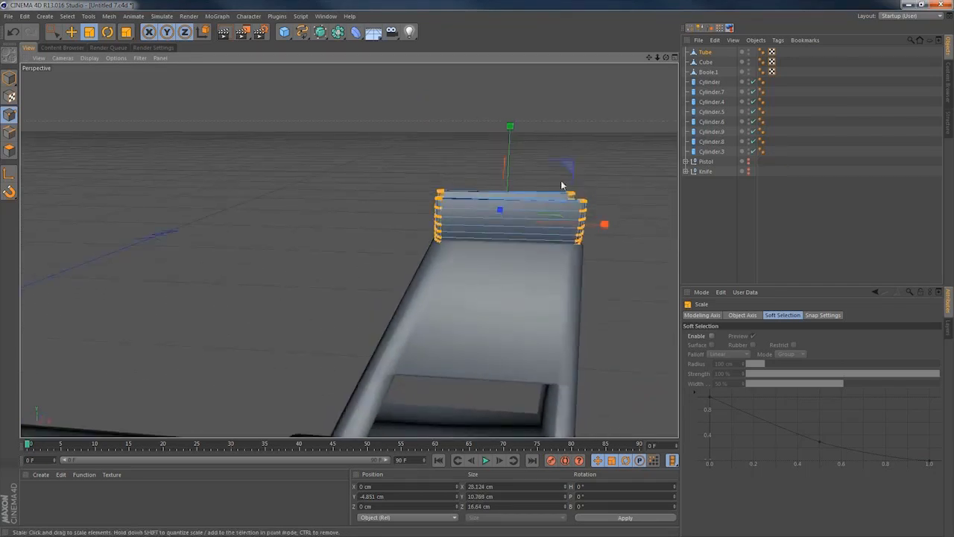
key("0")
key("t")
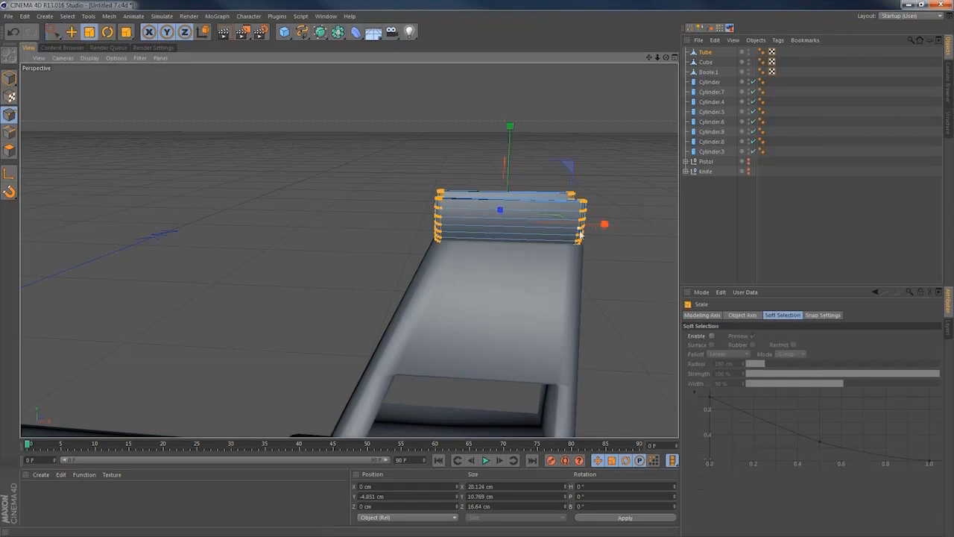
left_click_drag(594, 232, 602, 225)
key("e")
Enlarge the half-tube points uniformly to about 17.8 cm wide, raise them slightly, and clear the point selection.
left_click_drag(540, 248, 624, 275, "alt")
key("t")
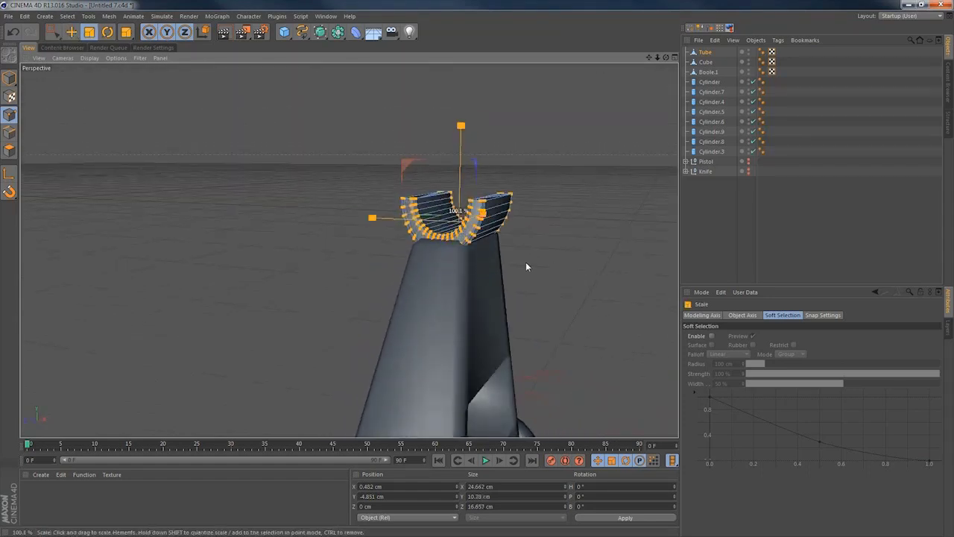
left_click_drag(526, 266, 549, 259)
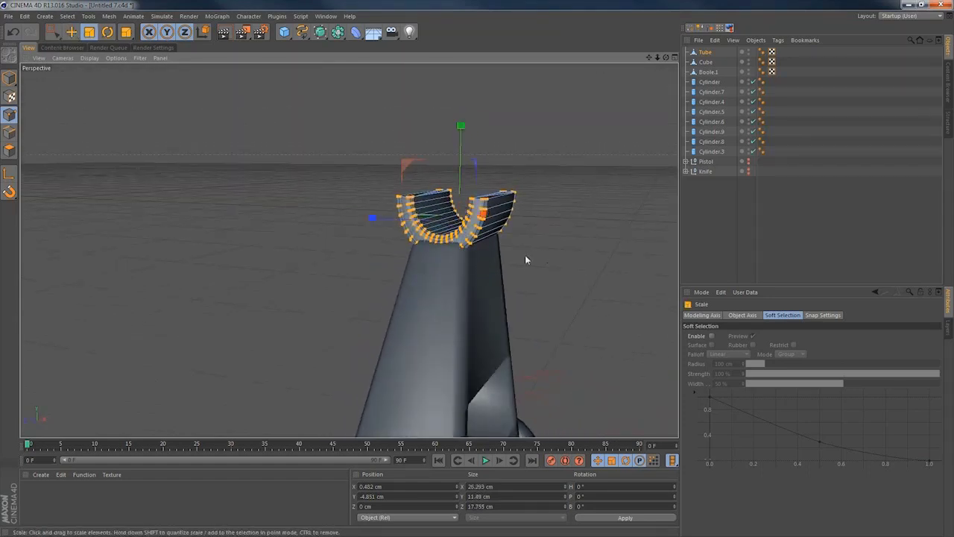
key("e")
left_click_drag(460, 134, 461, 129)
left_click_drag(490, 233, 444, 269, "alt")
left_click(412, 215)
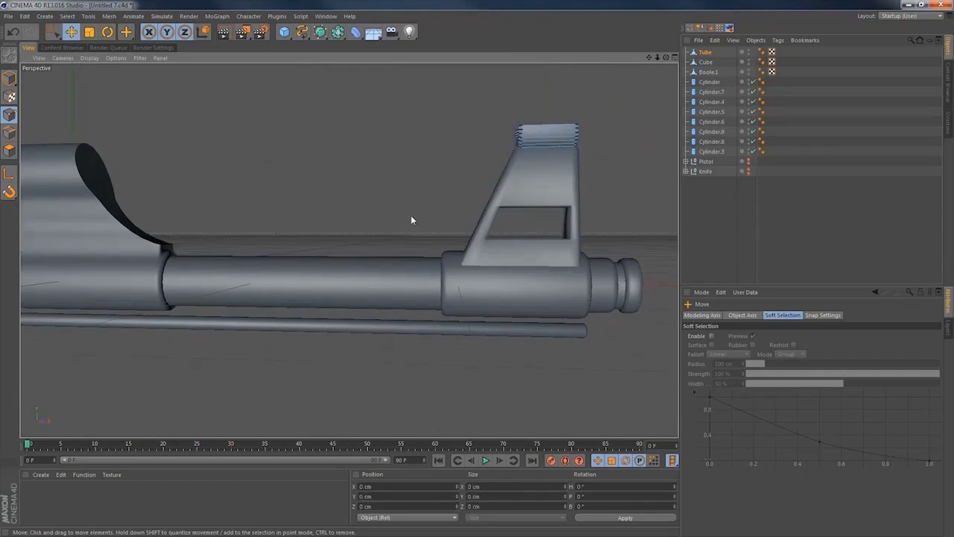
Clear the object selection, add a cube, and flatten it to about 58.2 cm in Y.
right_click_drag(409, 245, 300, 305, "alt")
left_click_drag(300, 309, 416, 290, "alt")
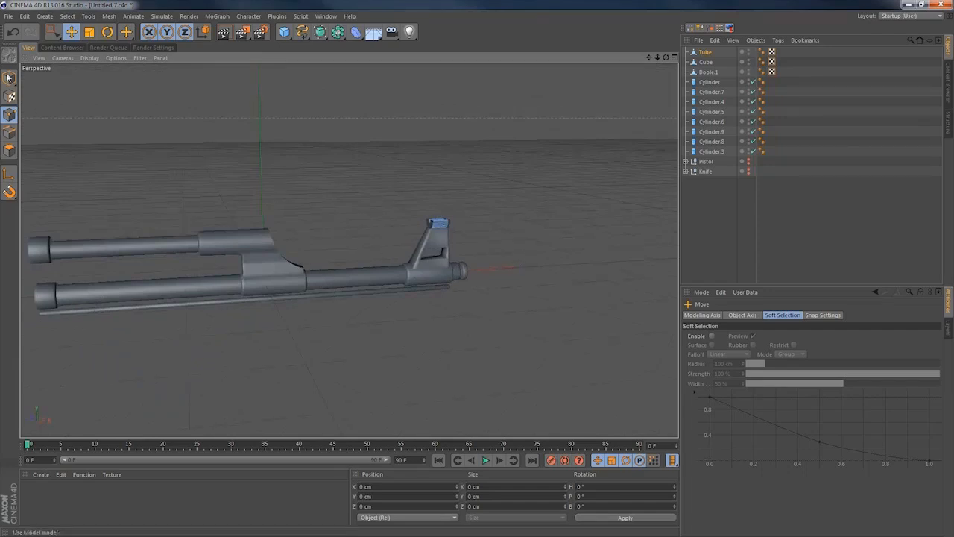
left_click(9, 78)
left_click(364, 218)
left_click_drag(394, 275, 356, 220, "alt")
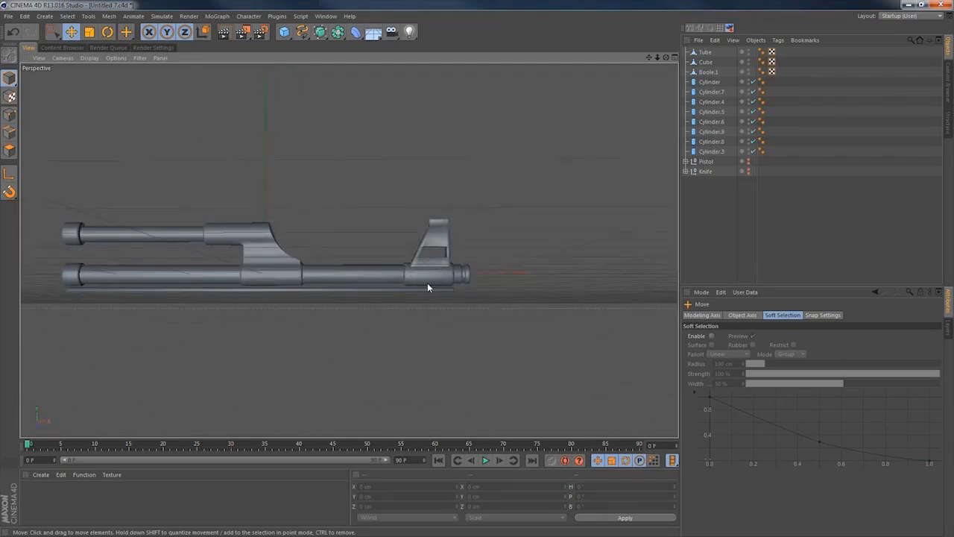
right_click_drag(427, 283, 505, 281, "alt")
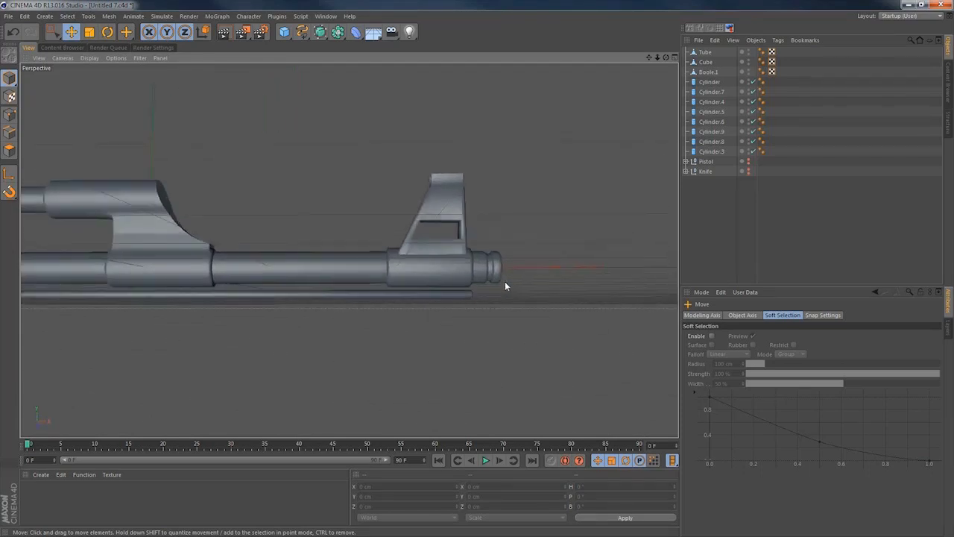
left_click(284, 33)
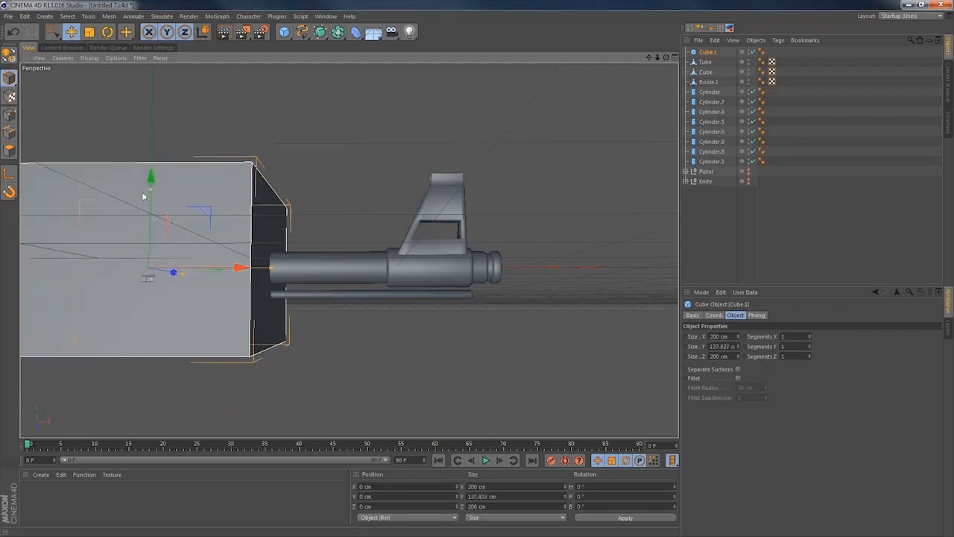
left_click_drag(144, 196, 144, 246)
left_click_drag(373, 246, 416, 243, "alt")
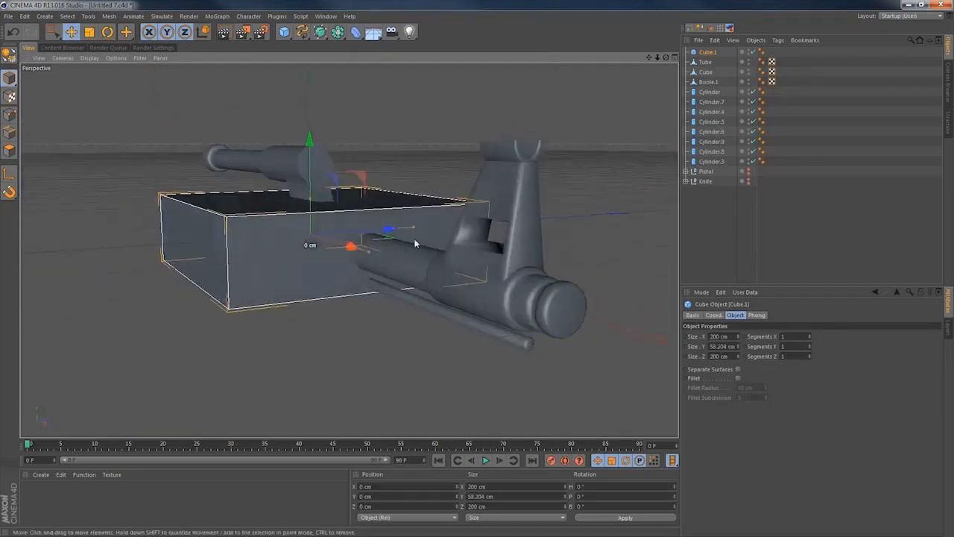
Resize the cube to about 49.3 cm in X and 27.2 cm in Z, positioned at about 195.8 cm along X.
left_click_drag(351, 246, 631, 272)
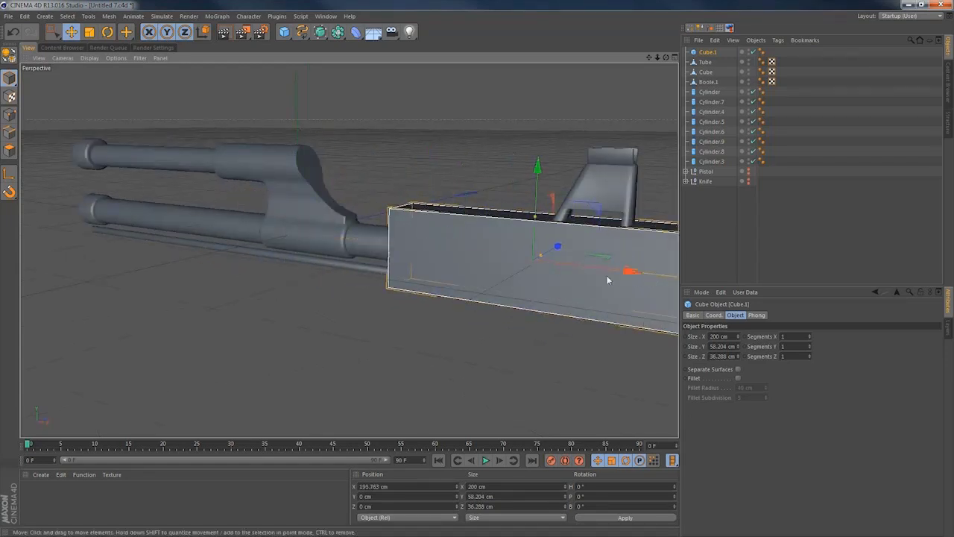
middle_click_drag(608, 277, 548, 277, "alt")
left_click_drag(567, 277, 356, 288)
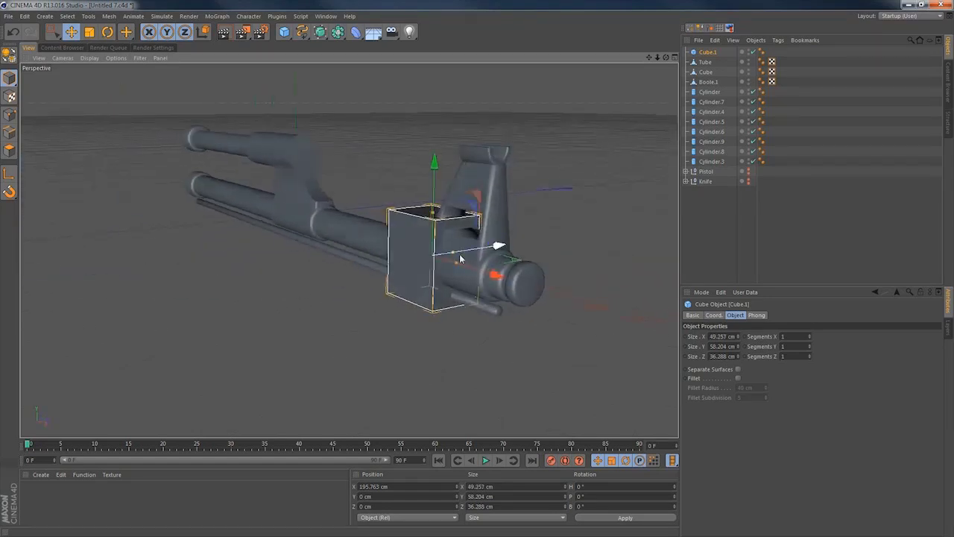
left_click_drag(454, 257, 450, 261)
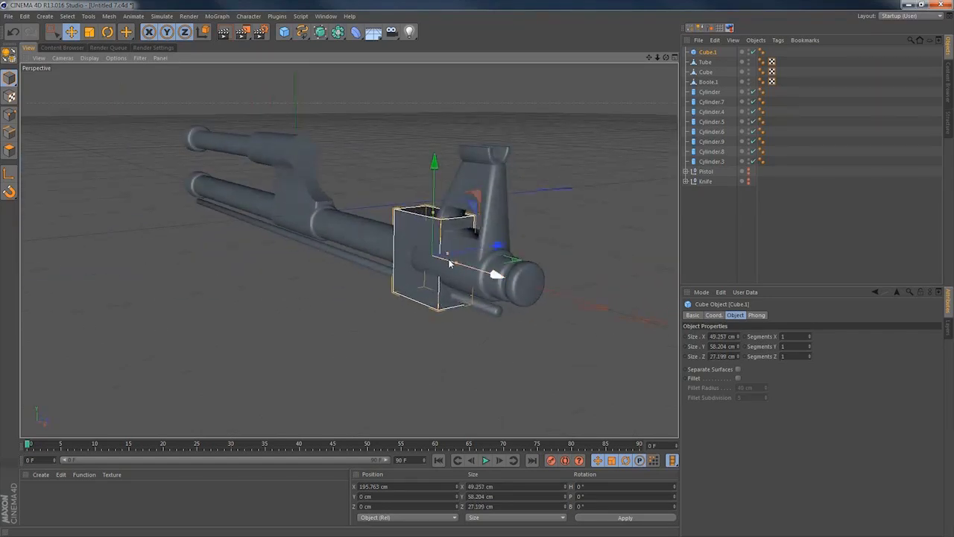
Fit the cube under the front sight sleeve, about 59.8 cm long and 25.3 cm high, at X about 225.7 cm and Y about -14.4 cm.
left_click_drag(464, 314, 534, 293, "alt")
left_click_drag(410, 216, 410, 228)
left_click_drag(509, 261, 559, 264)
left_click_drag(462, 172, 463, 184)
left_click_drag(499, 274, 471, 267)
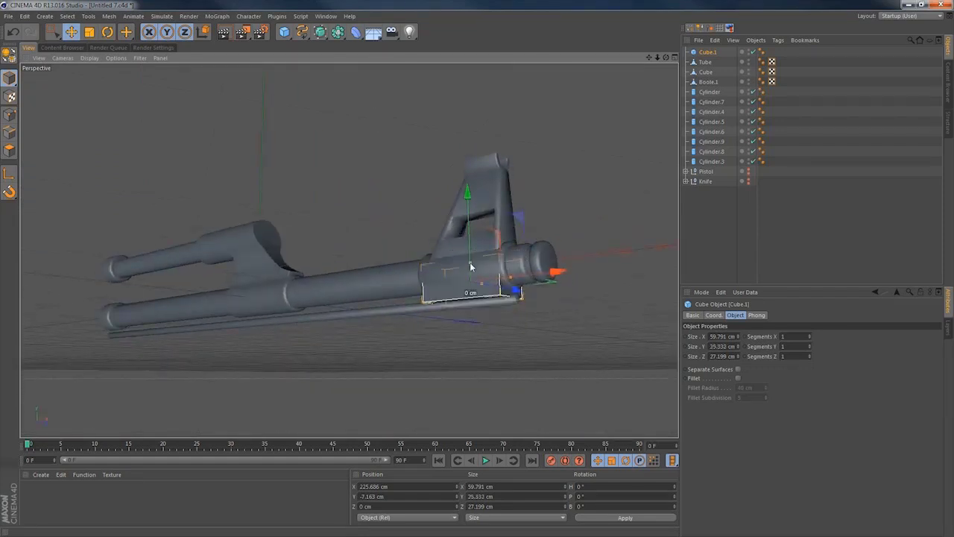
left_click_drag(468, 197, 469, 206)
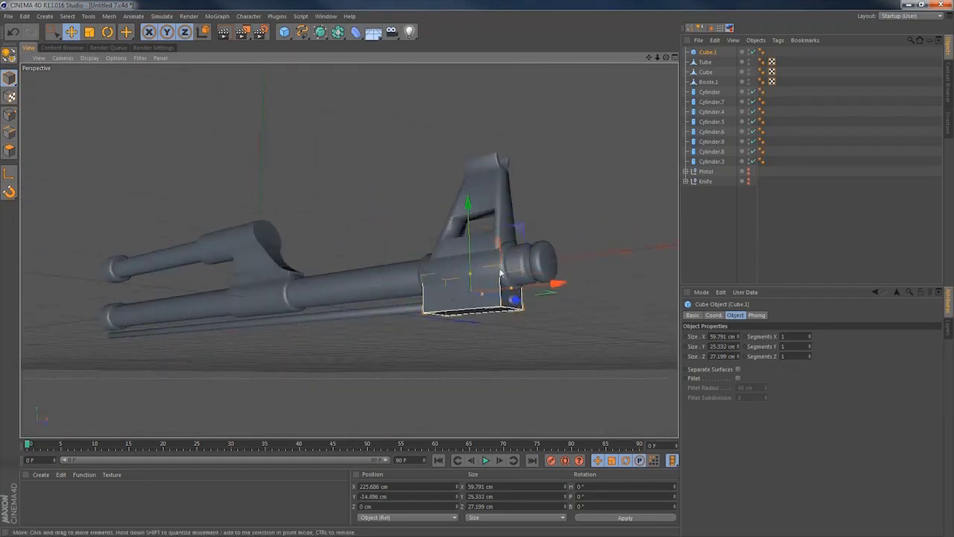
Make the new cube editable, select its bottom points, and scale them along Z to about 7.2 cm.
left_click_drag(488, 301, 579, 323, "alt")
left_click_drag(439, 307, 452, 309, "alt")
scroll(452, 312, "up", 4)
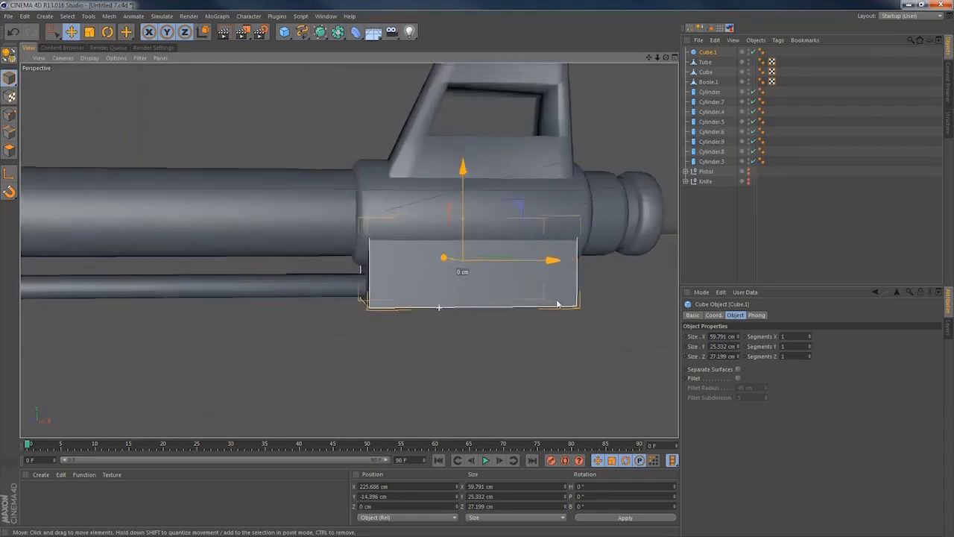
key("c")
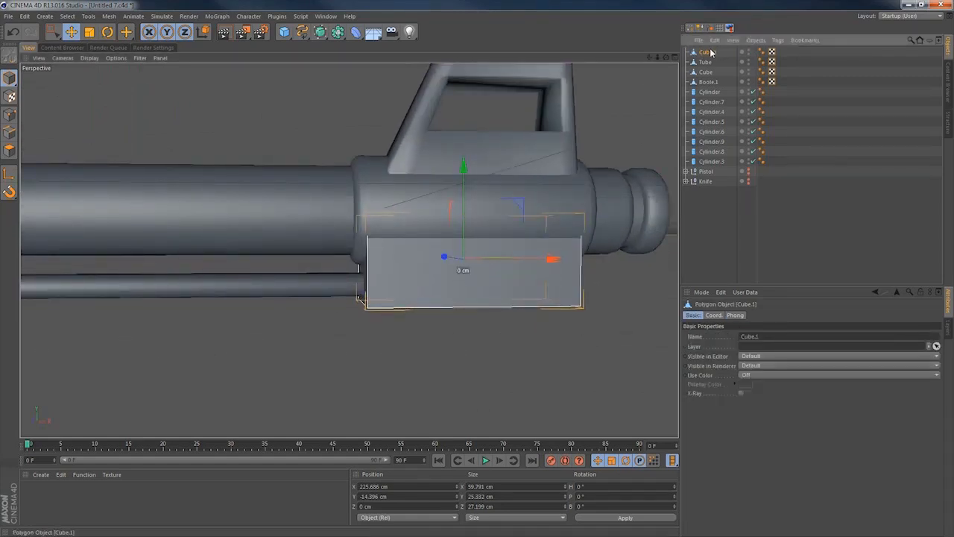
left_click(9, 115)
key("0")
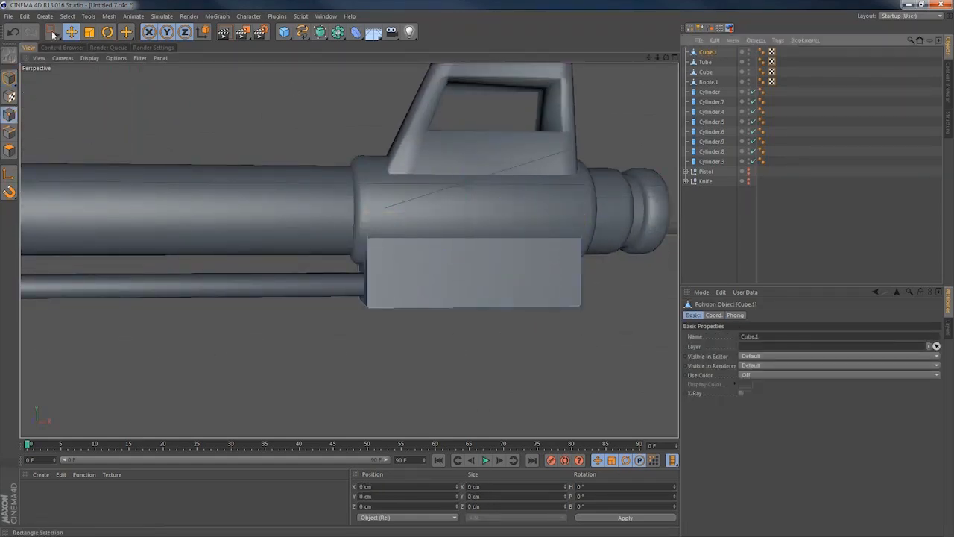
left_click_drag(608, 357, 303, 267)
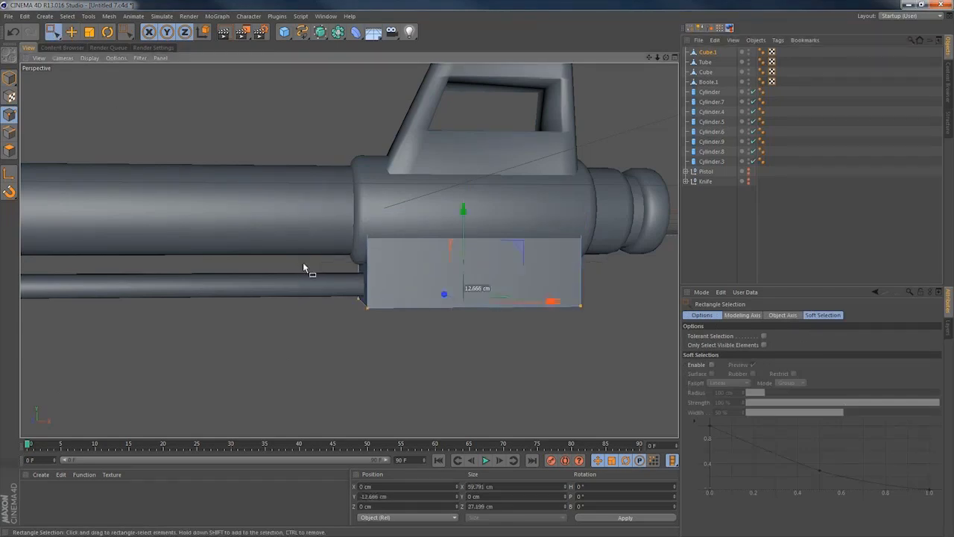
left_click_drag(364, 335, 324, 325, "alt")
key("t")
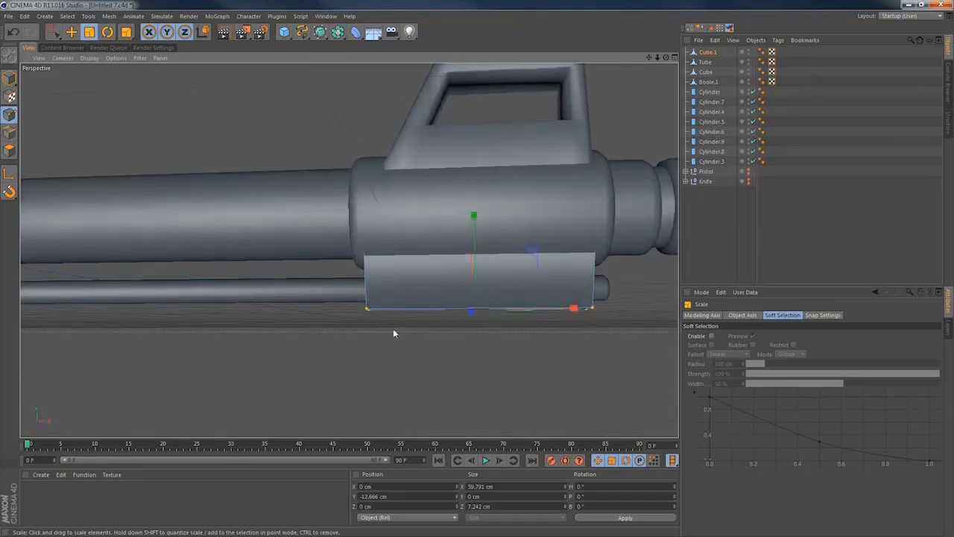
Select the block's rear bottom points and move them along X to about 4.4 cm to slope the rear face.
key("0")
left_click_drag(400, 335, 316, 280)
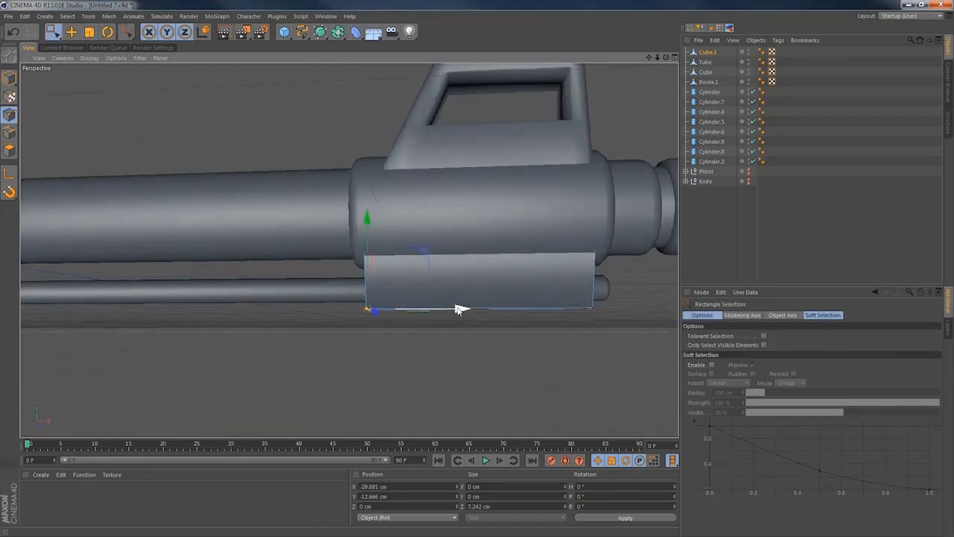
left_click_drag(460, 309, 586, 318)
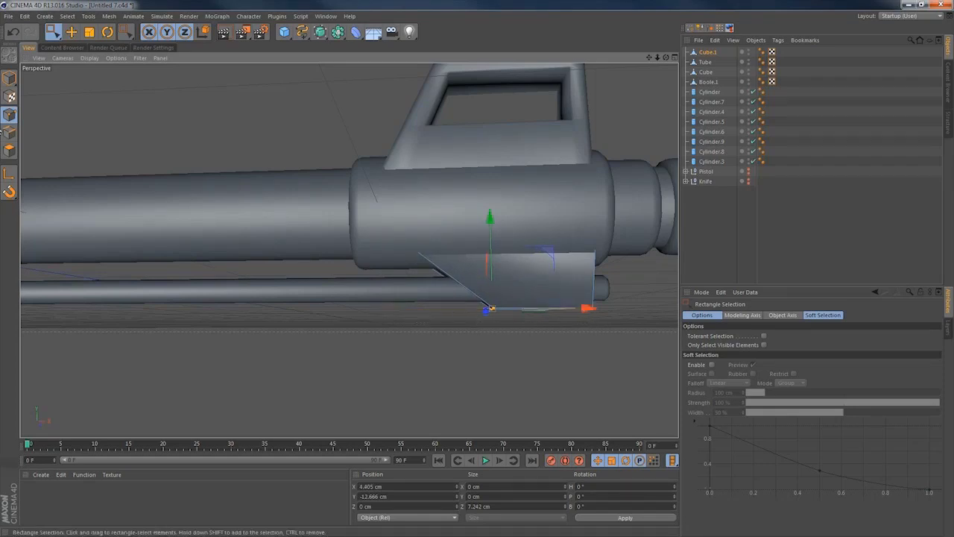
Select the outer edge loops on both sides of the sloped block with Loop Selection.
left_click(11, 137)
left_click_drag(52, 32, 66, 39)
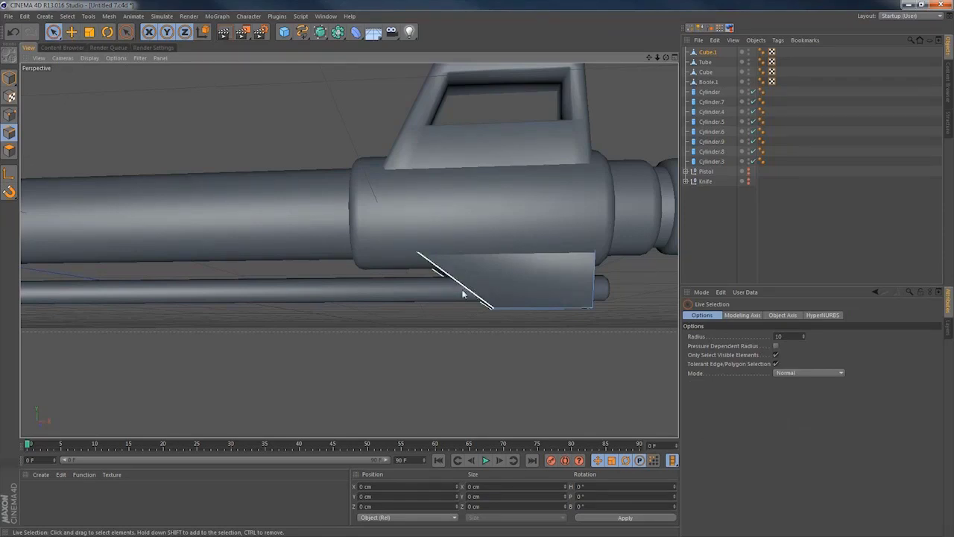
left_click(67, 17)
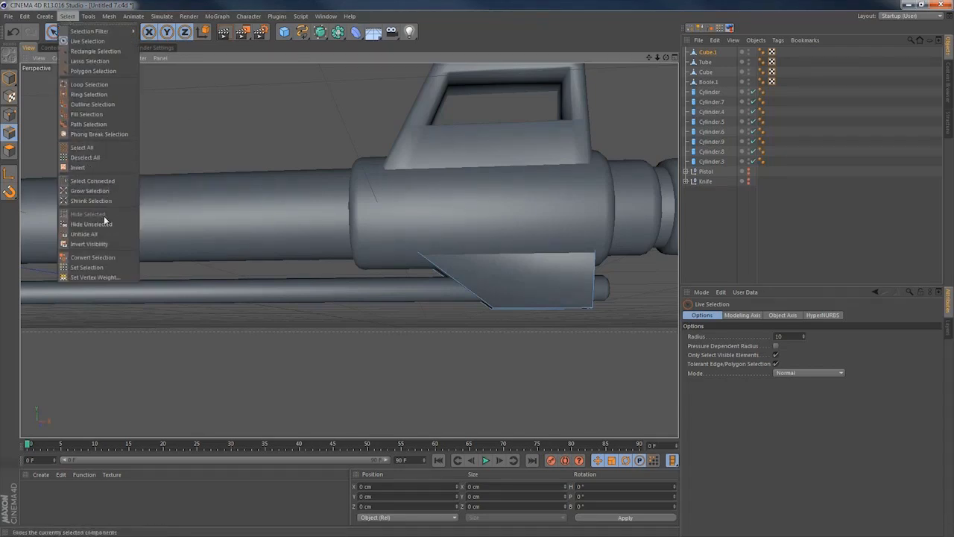
left_click(83, 85)
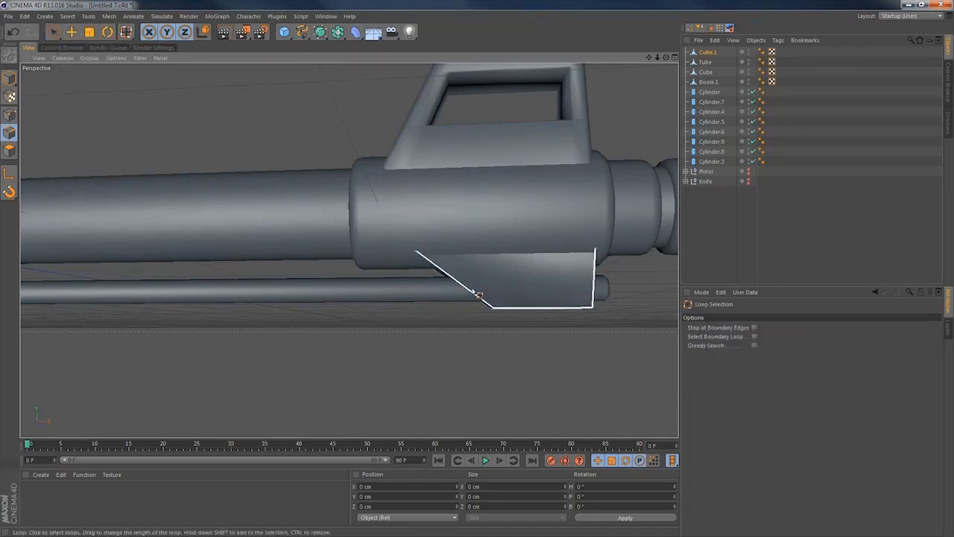
left_click_drag(457, 304, 676, 287, "alt")
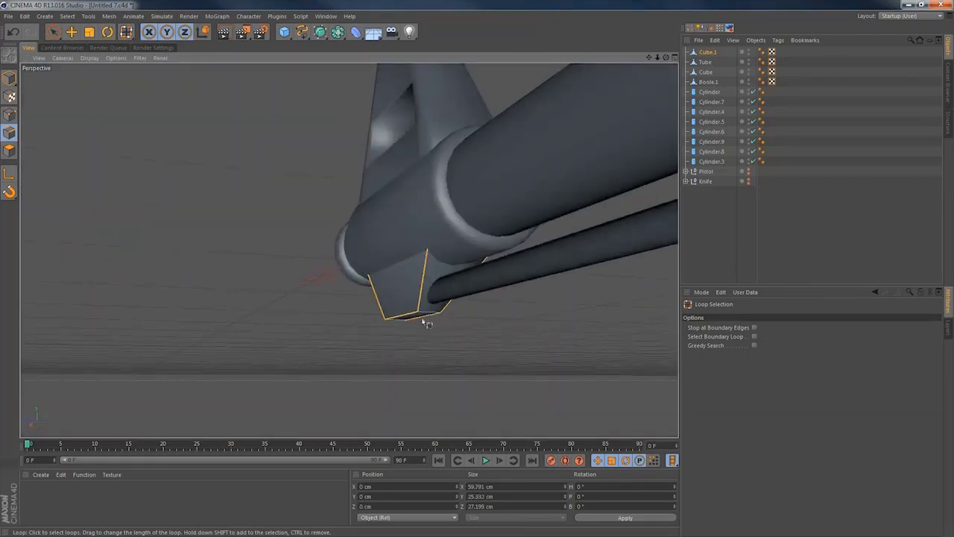
left_click_drag(427, 321, 215, 325, "alt")
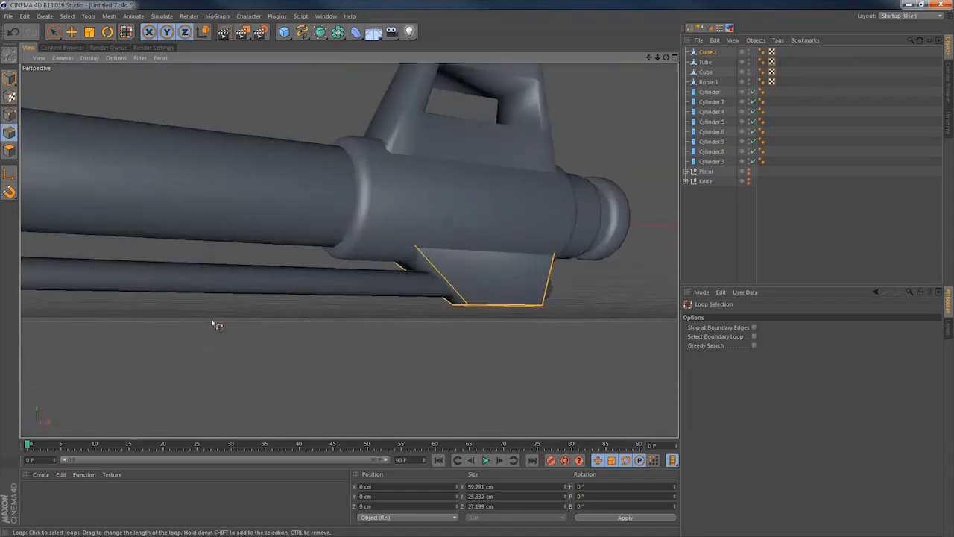
Bevel the selected edge loops with an inner offset of about 1.1 cm.
right_click(441, 286)
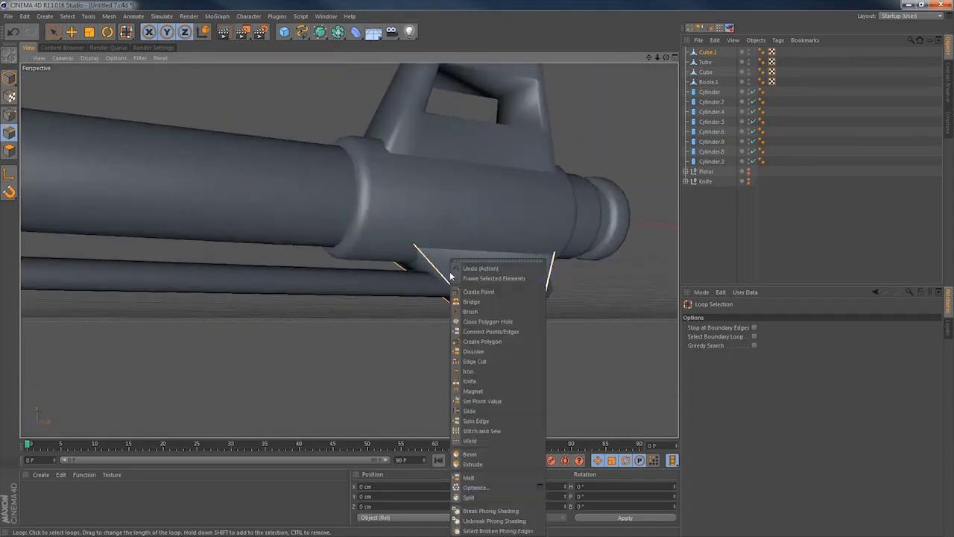
left_click(477, 452)
left_click_drag(502, 296, 513, 299)
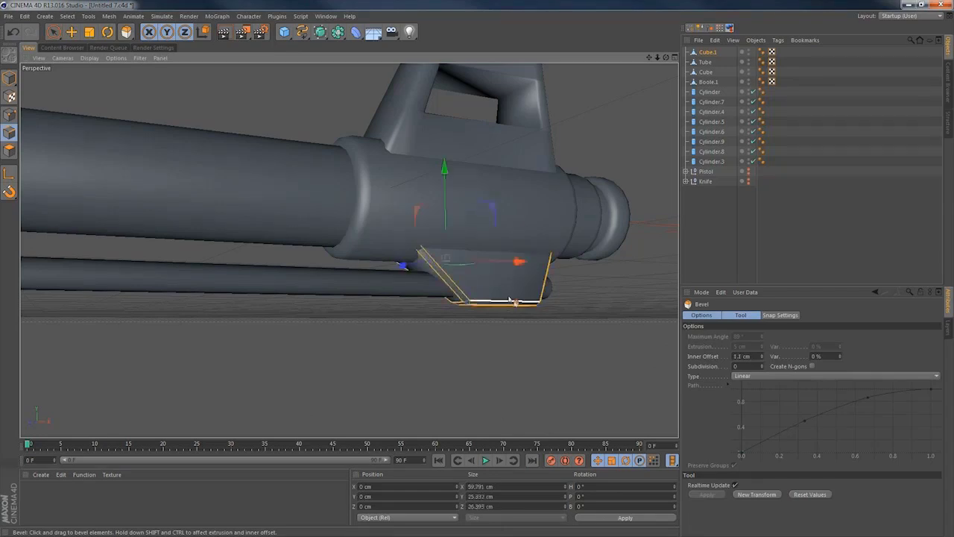
left_click(524, 349)
left_click_drag(460, 277, 407, 298, "alt")
right_click_drag(372, 285, 208, 305, "alt")
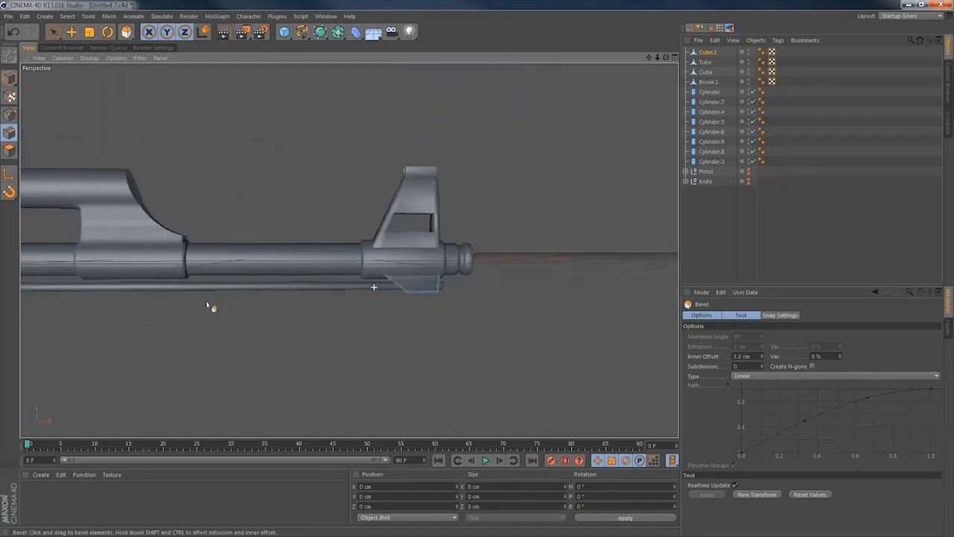
Return to Model mode, select the thin rod cylinder under the barrel, and duplicate it.
middle_click_drag(212, 291, 569, 285, "alt")
key("space")
left_click(9, 77)
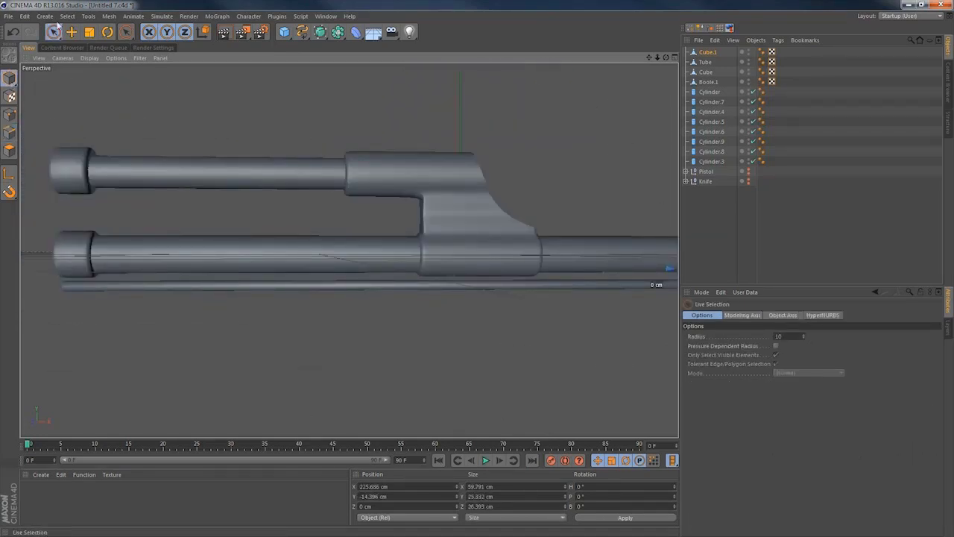
left_click(383, 289)
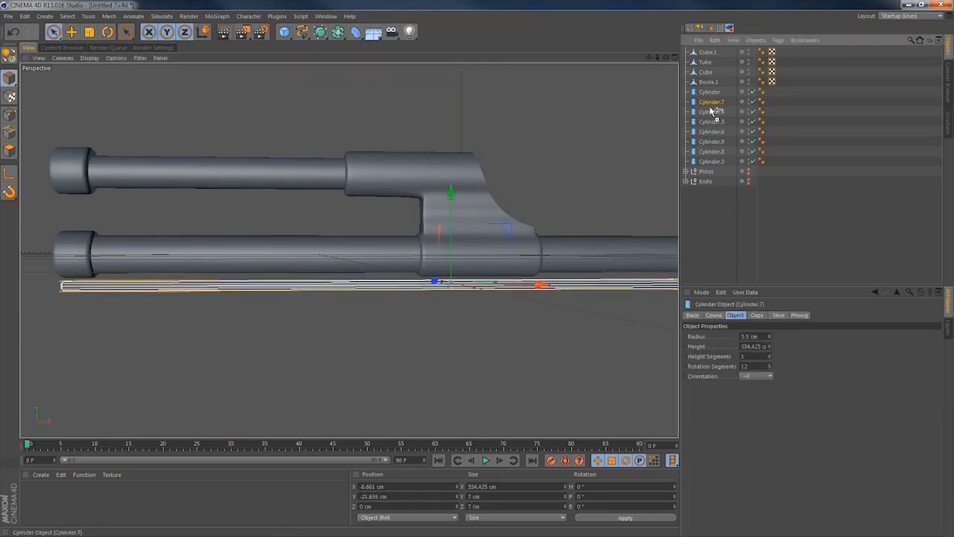
left_click_drag(708, 110, 709, 112, "ctrl")
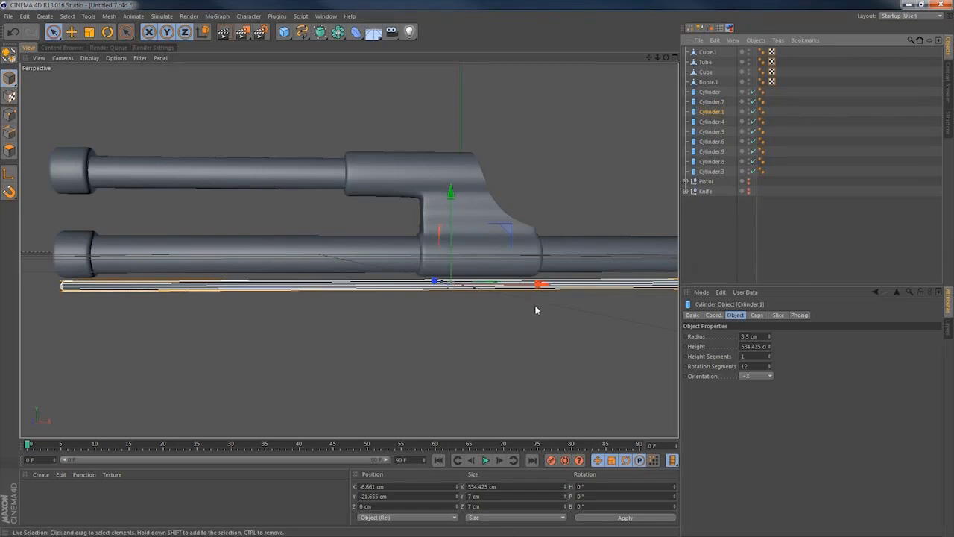
Shorten the duplicated rod cylinder to about 16.2 cm and set its radius to 6.5 cm.
middle_click_drag(510, 289, 327, 301, "alt")
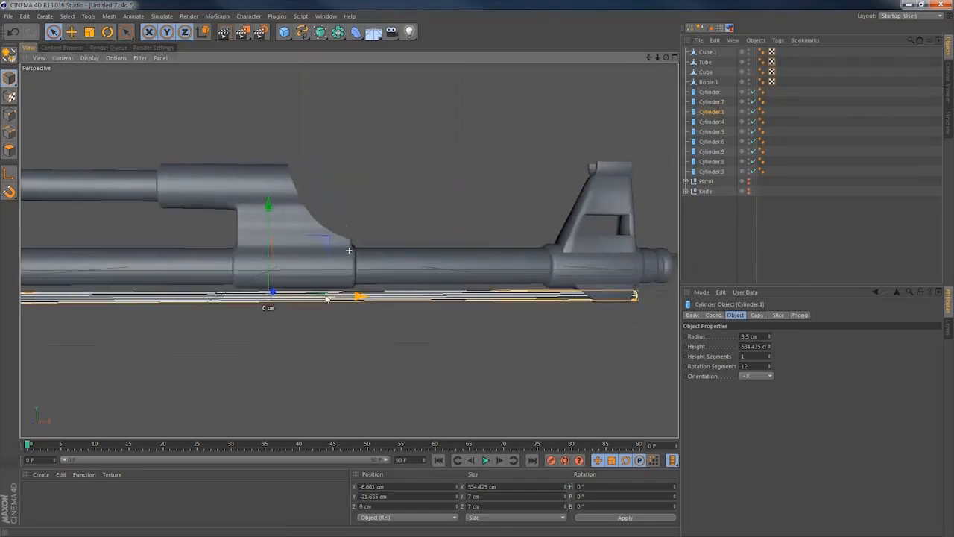
right_click_drag(310, 320, 300, 321, "alt")
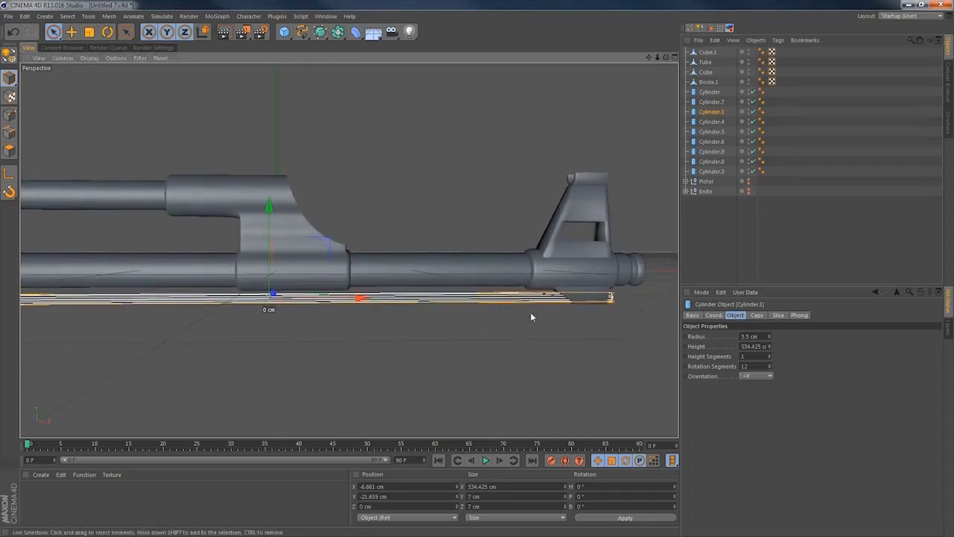
key("t")
left_click_drag(606, 301, 278, 311)
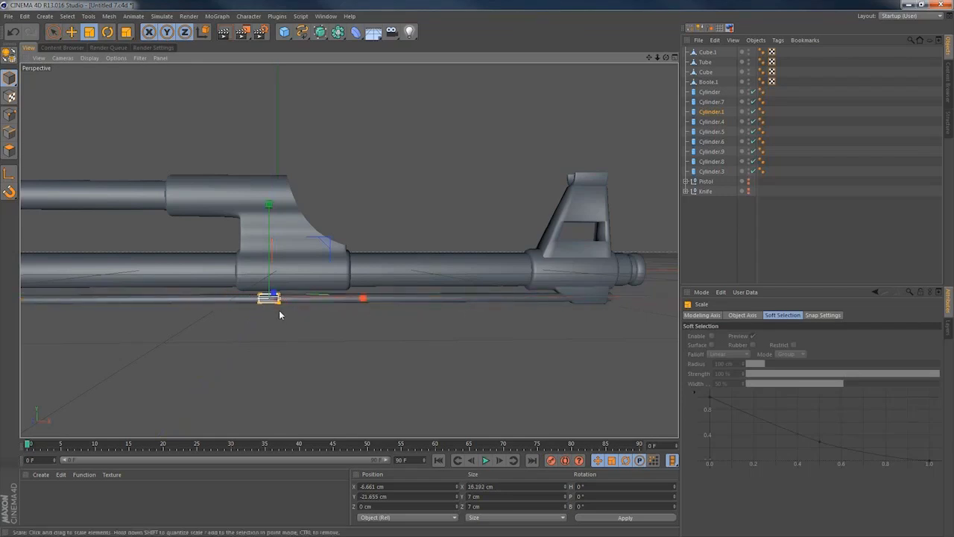
left_click(717, 112)
left_click(771, 335)
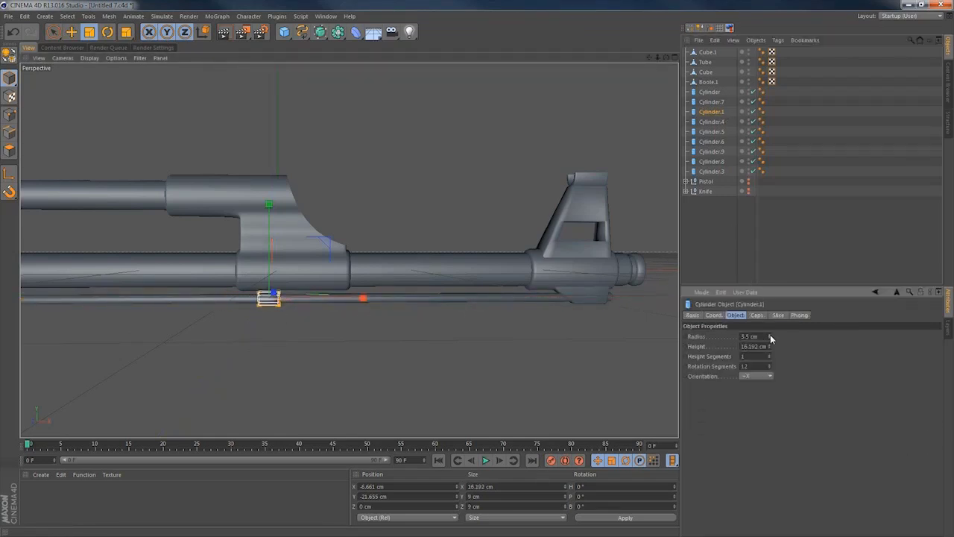
Move the short collar cylinder along the rod to about -19.2 cm in X, near the connecting block's rear edge.
key("e")
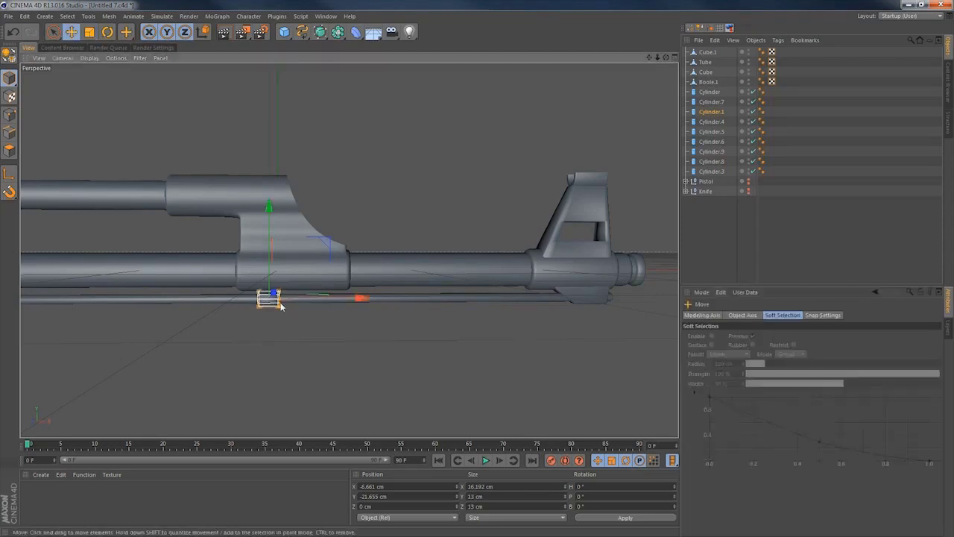
scroll(331, 300, "up", 5)
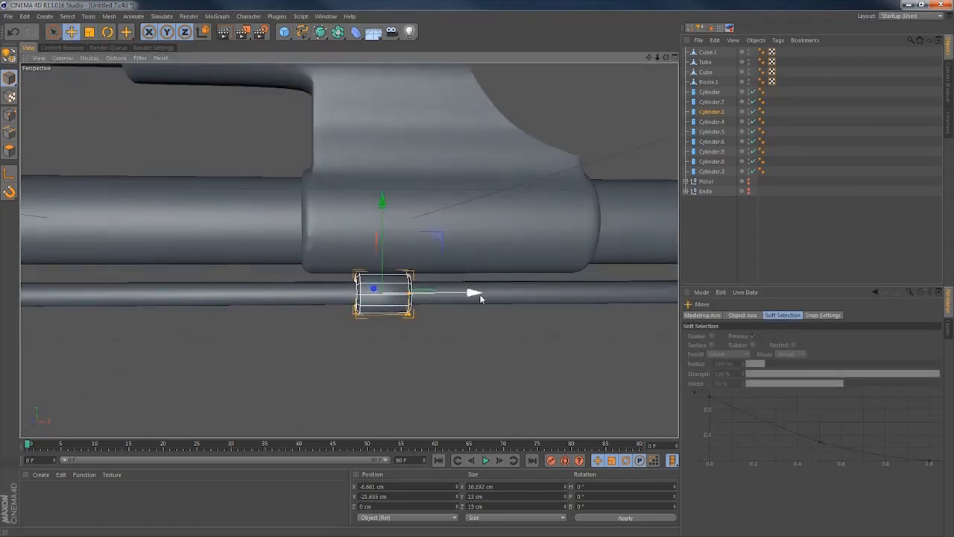
left_click_drag(476, 294, 436, 299)
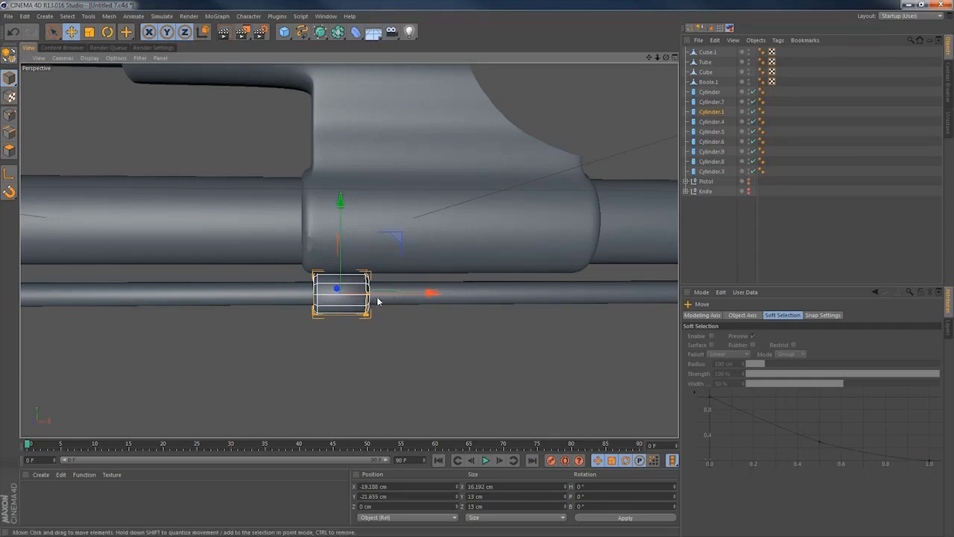
Shorten the collar cylinder on the rod to about 6.6 cm and move it to about -23.1 cm in X.
left_click_drag(372, 298, 354, 299)
mouse_move(432, 300)
left_mouse_down()
mouse_move(418, 301)
mouse_move(546, 248)
mouse_move(439, 290)
left_mouse_up()
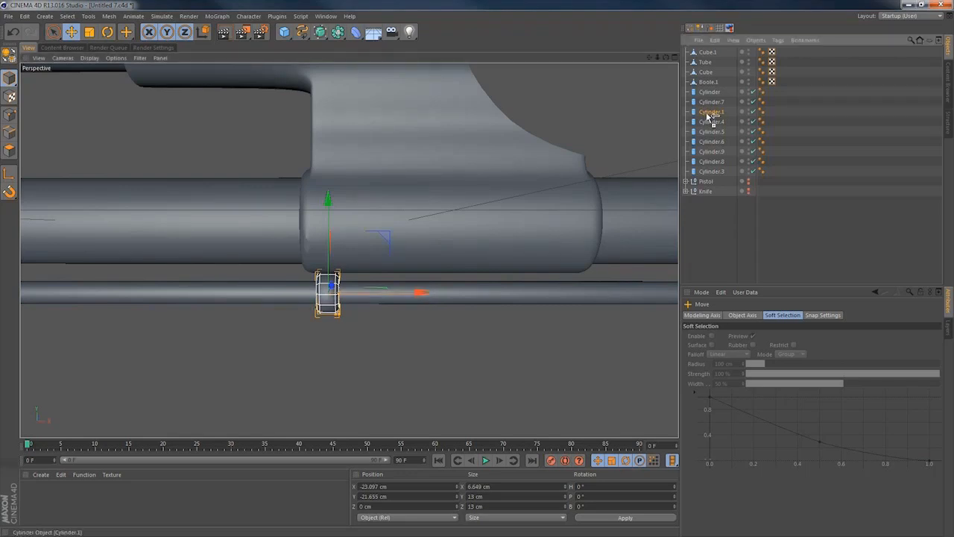
Duplicate the collar near the block's front edge at about X 49.3, Y -17.5 cm, with height about 4.2 cm and radius 4.5 cm.
left_click_drag(708, 116, 709, 120, "ctrl")
left_click_drag(423, 294, 658, 297)
left_click_drag(568, 199, 567, 189)
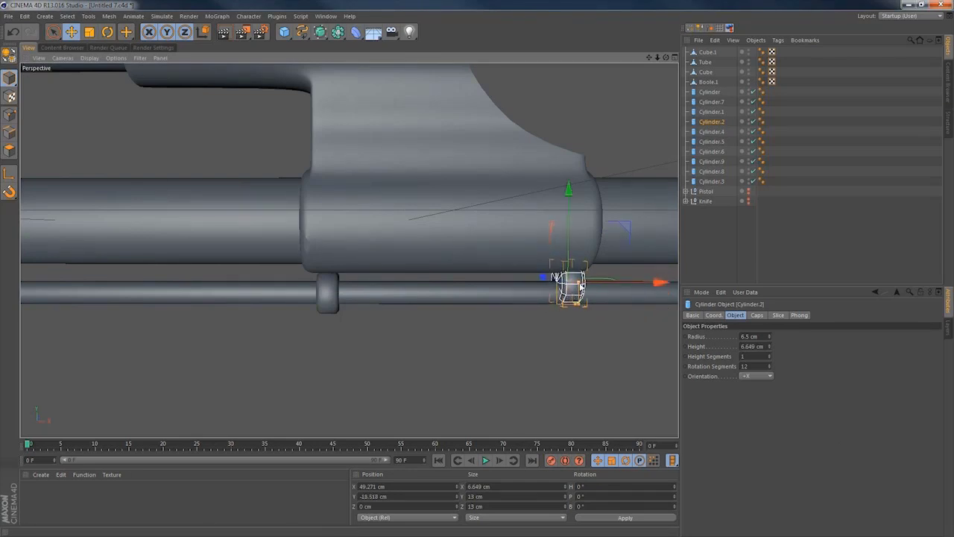
left_click_drag(583, 288, 578, 288)
left_click_drag(569, 187, 570, 189)
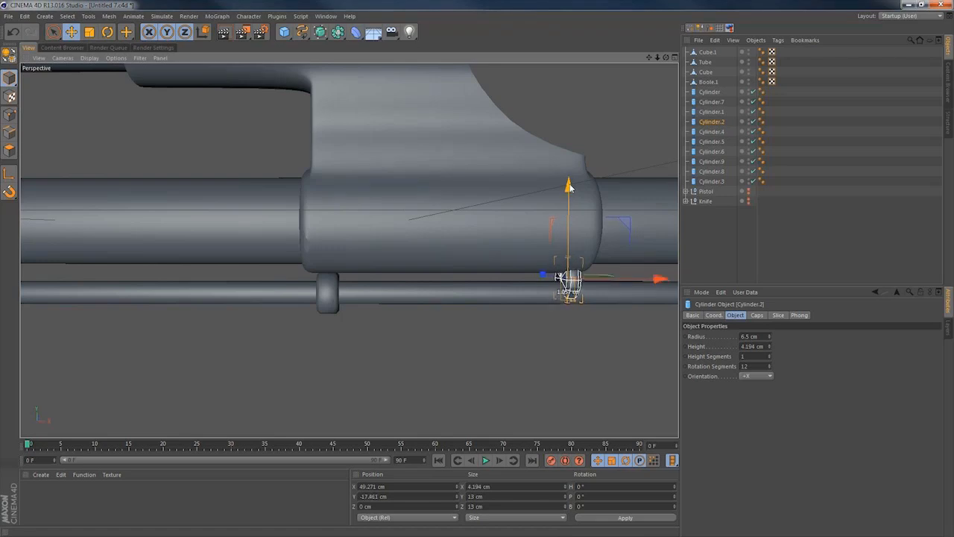
left_click_drag(770, 337, 770, 340)
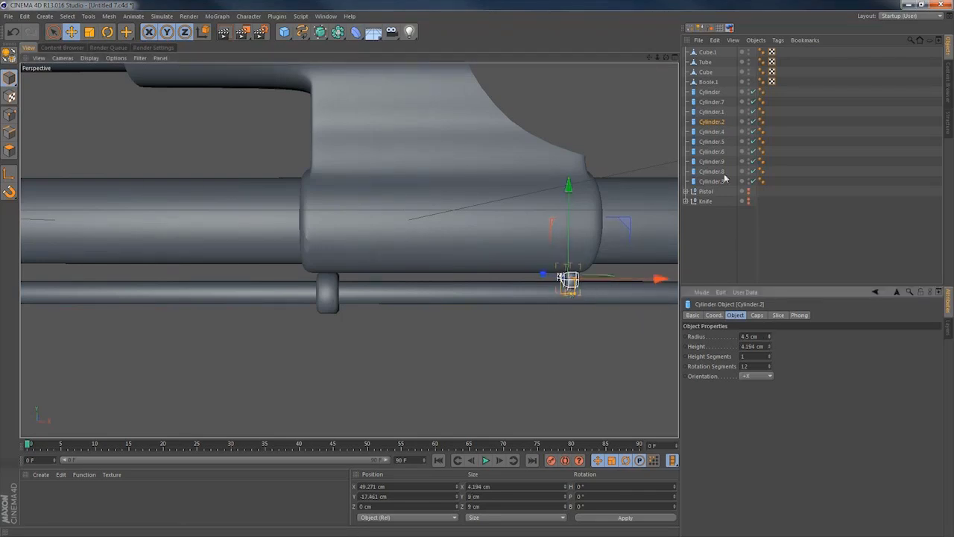
Duplicate the small front collar, move the copy to about 12.3 cm in X, and lengthen it to about 74.2 cm, bridging both collars.
left_click_drag(716, 125, 718, 130, "ctrl")
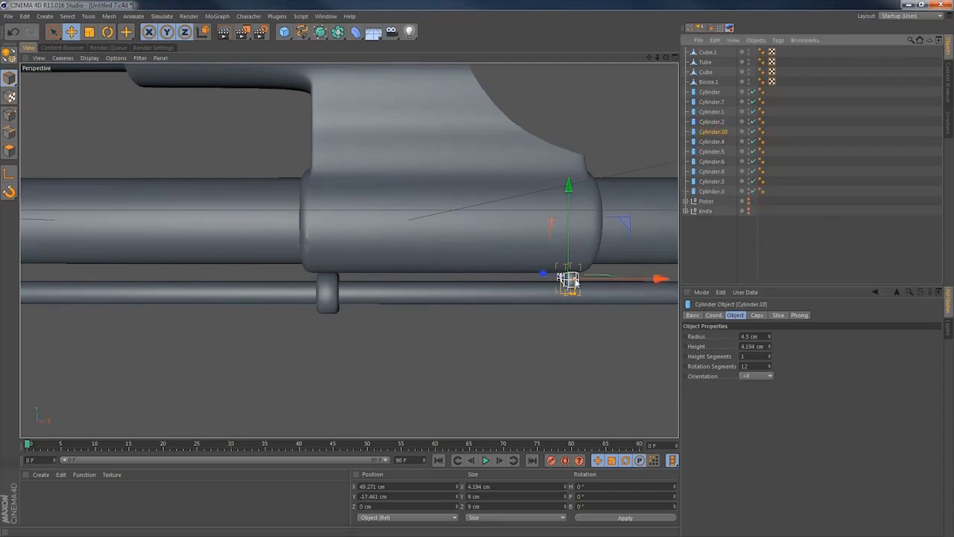
mouse_move(578, 281)
left_mouse_down()
mouse_move(648, 282)
mouse_move(584, 281)
left_mouse_up()
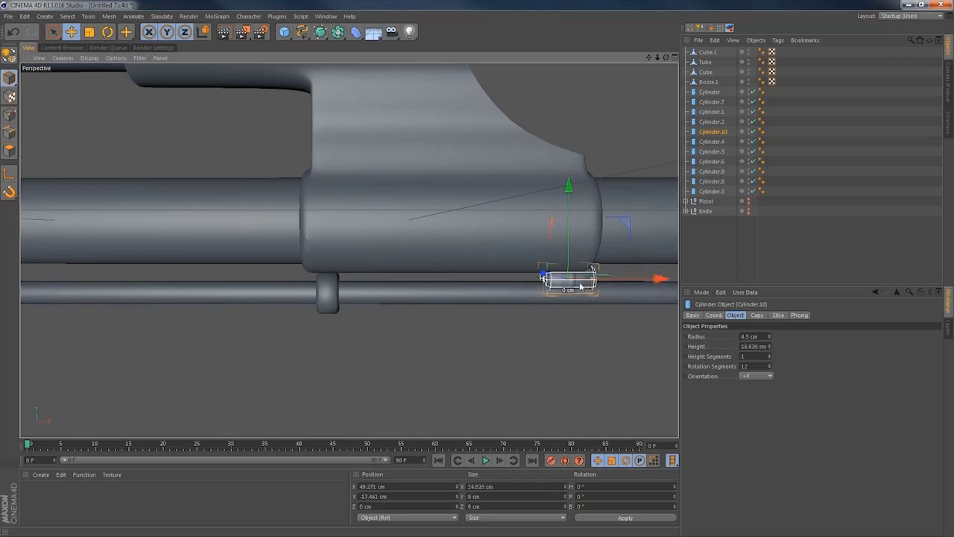
left_click_drag(659, 279, 536, 278)
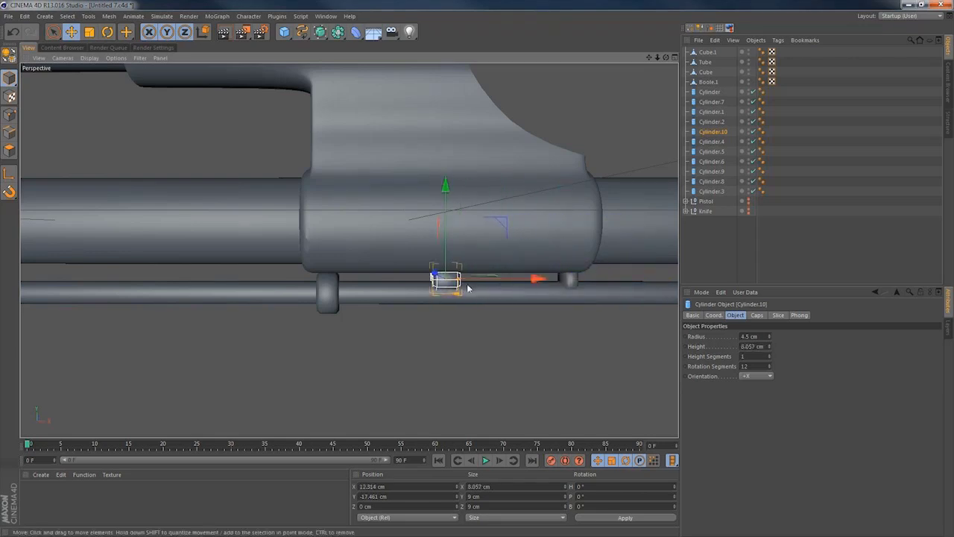
left_click(770, 338)
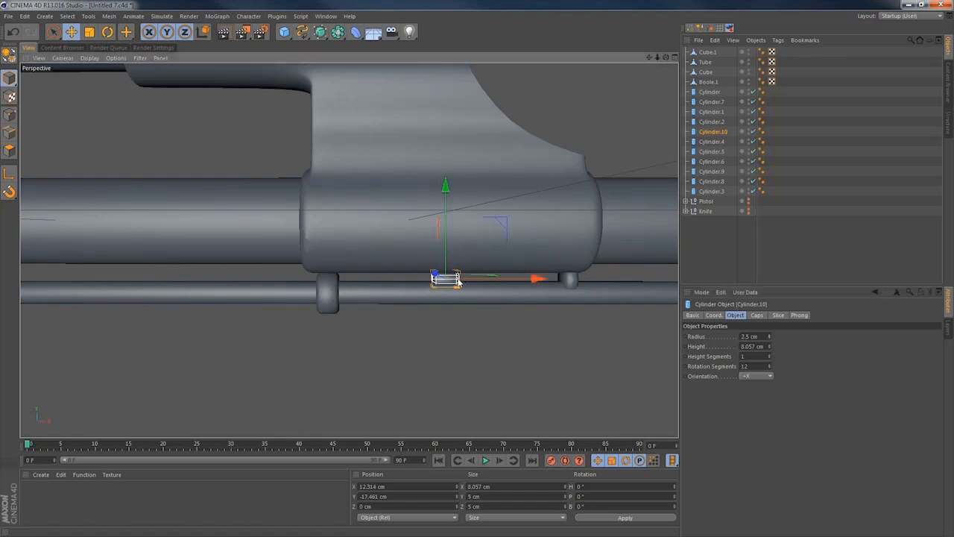
left_click_drag(459, 279, 562, 280)
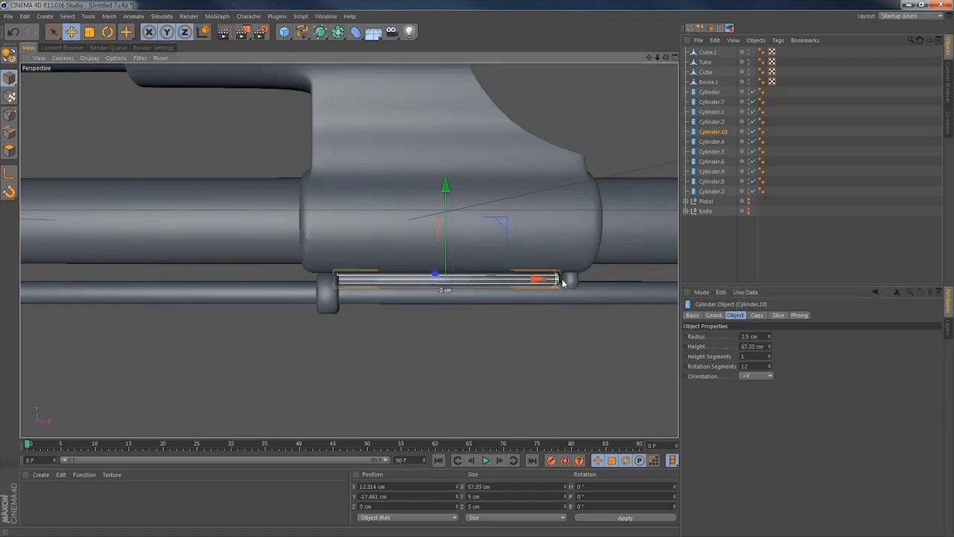
Set the bridging cylinder's radius to 1.1 cm and raise it slightly between the collars.
left_click(770, 339)
left_click(770, 338)
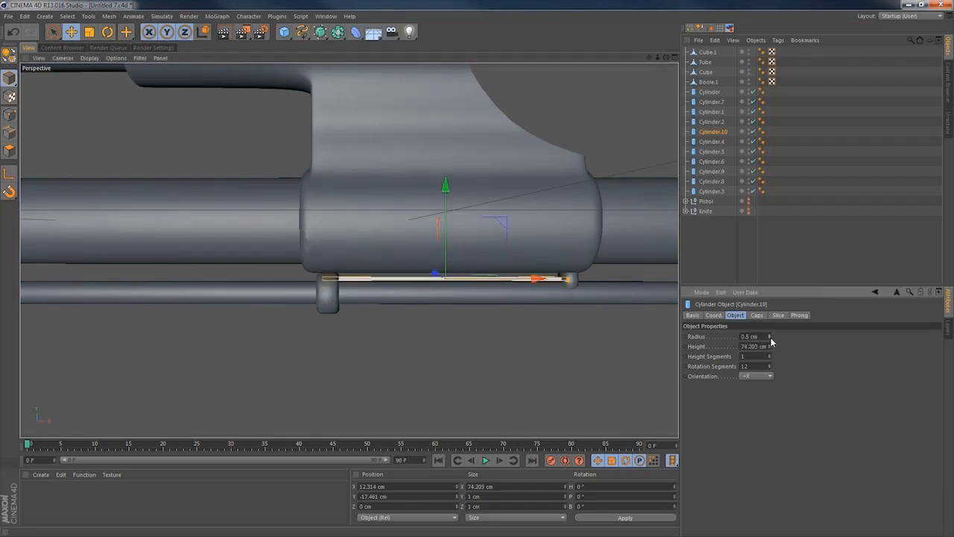
left_click_drag(771, 341, 771, 334)
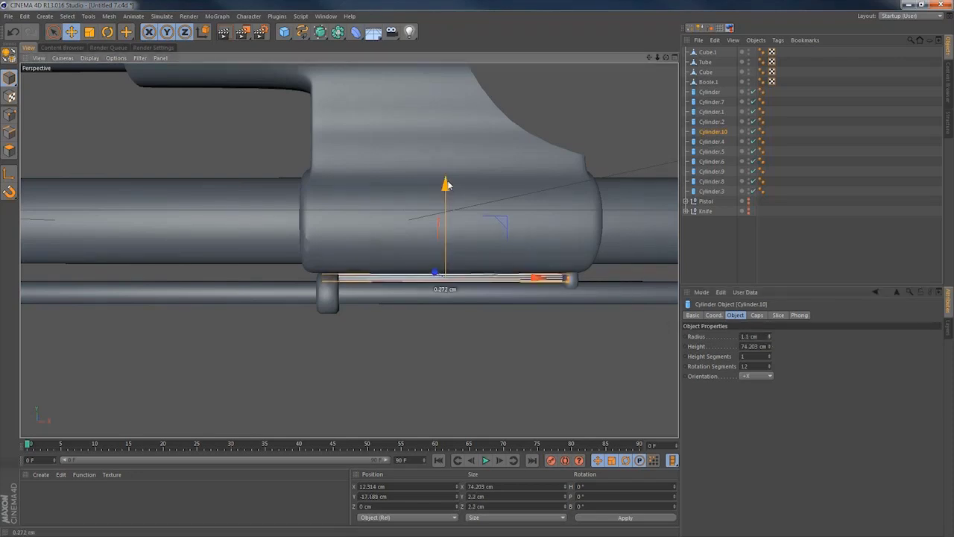
left_click_drag(447, 183, 446, 186)
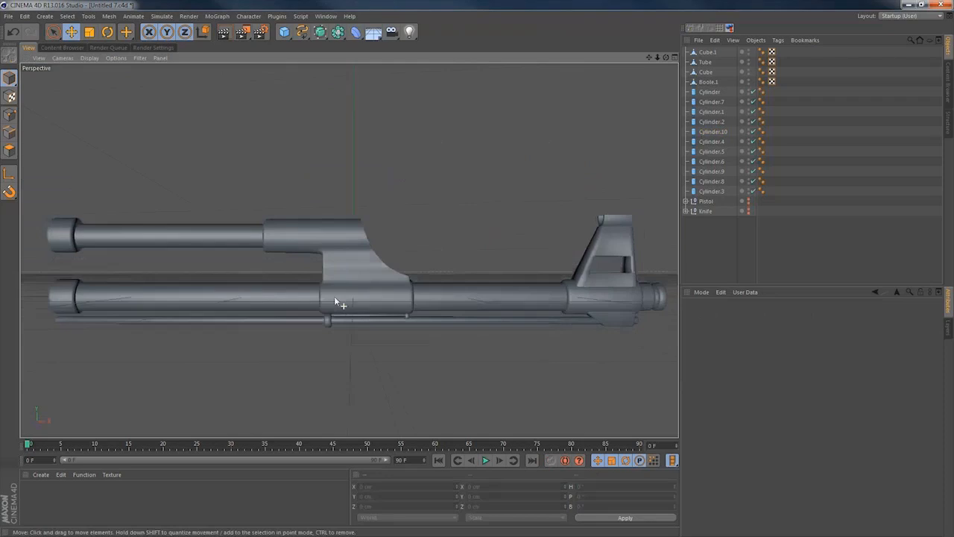
Add a Rectangle spline in the ZY plane and move it to about -212 cm in X along the barrels.
left_click_drag(339, 302, 310, 305, "alt")
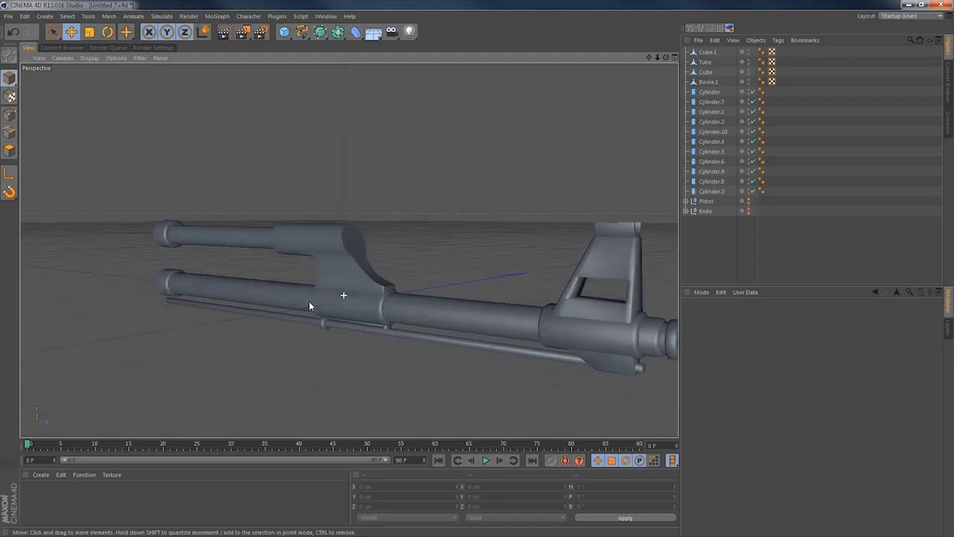
left_click(302, 31)
left_click(393, 94)
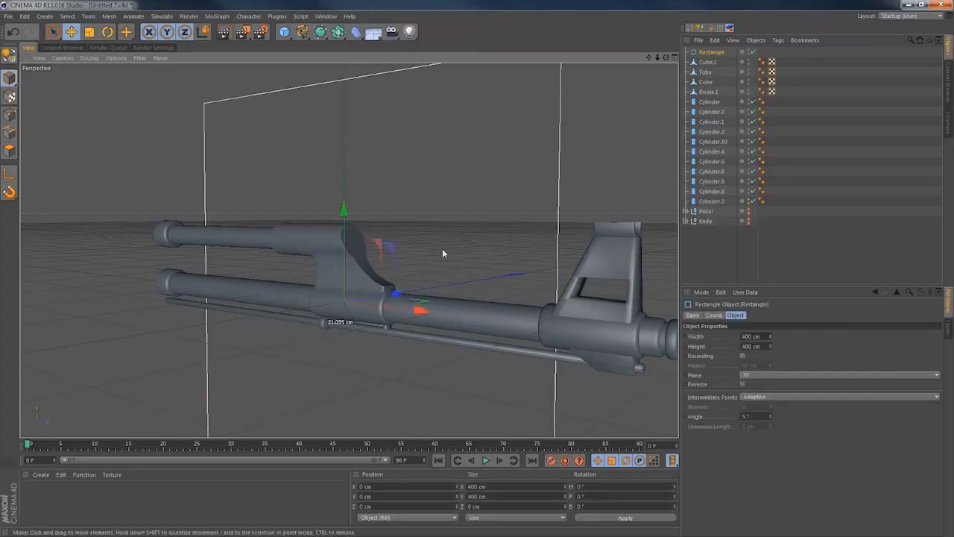
left_click(746, 375)
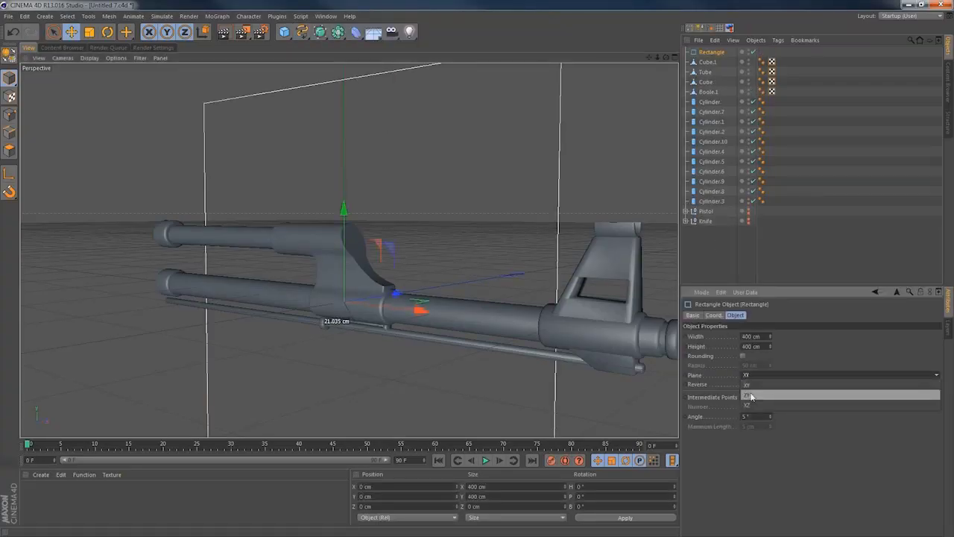
left_click(753, 389)
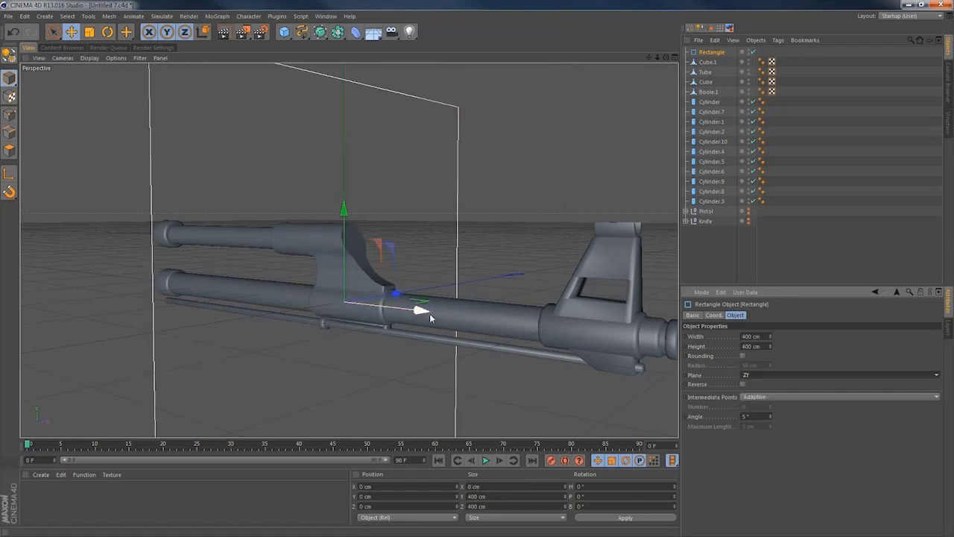
left_click_drag(420, 311, 263, 315)
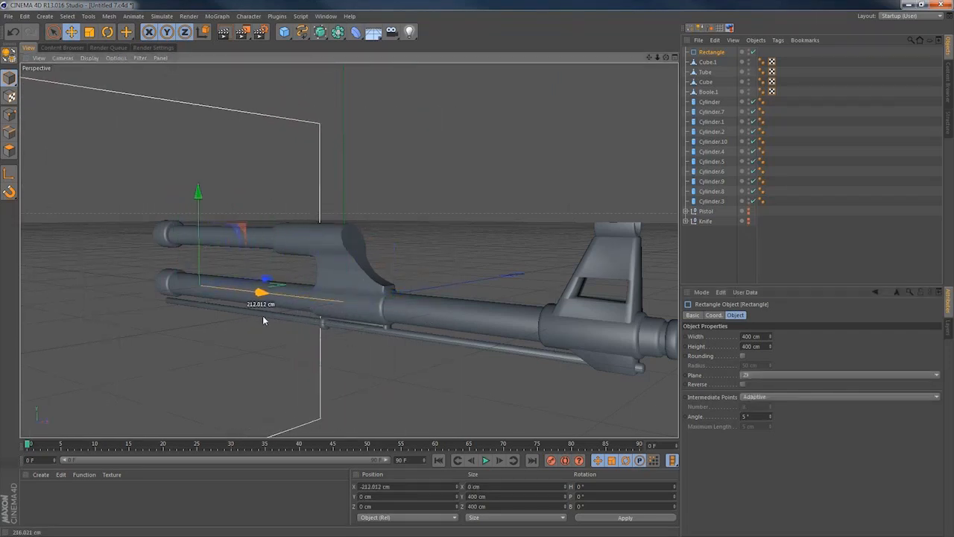
Enable rounding on the rectangle spline, then set its width to 35 cm and its height to 166 cm.
left_click_drag(338, 297, 224, 306, "alt")
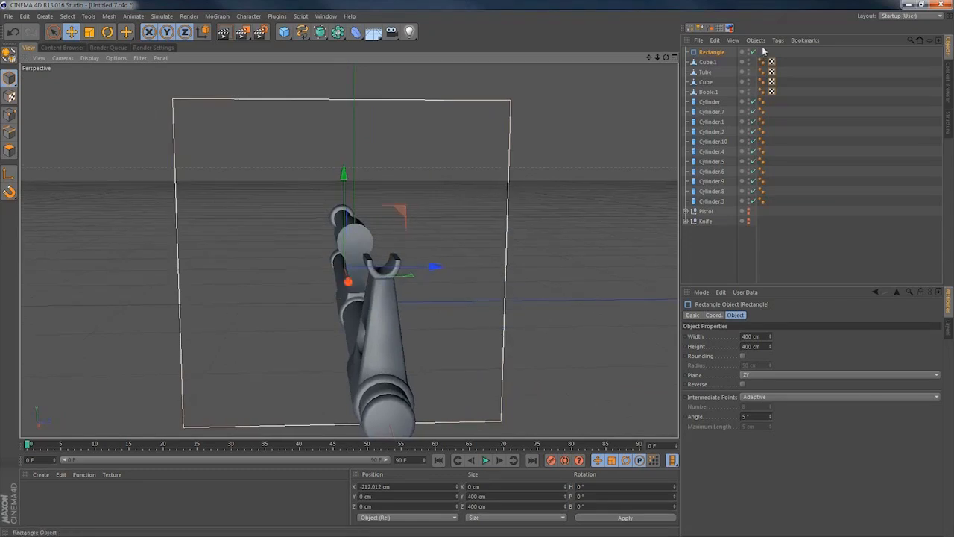
left_click(742, 356)
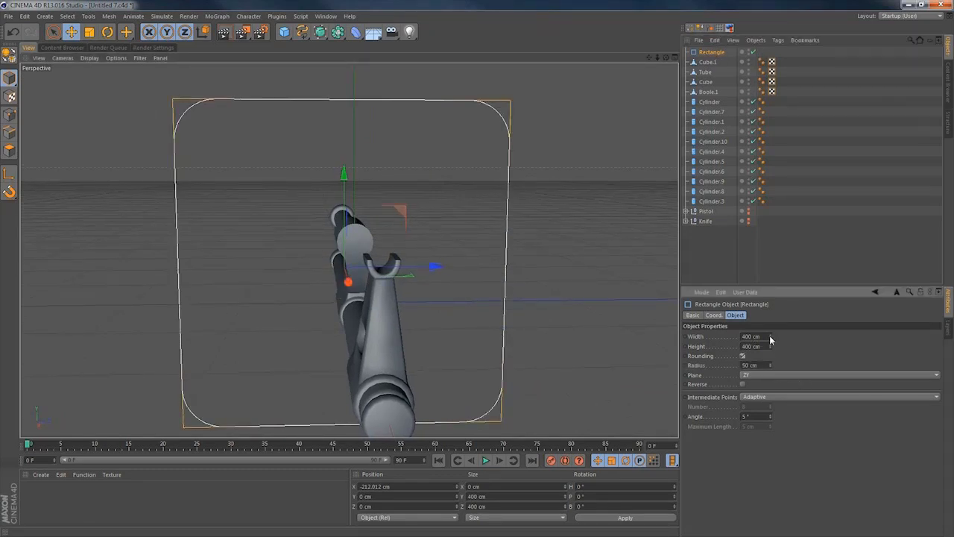
left_click_drag(770, 336, 770, 403)
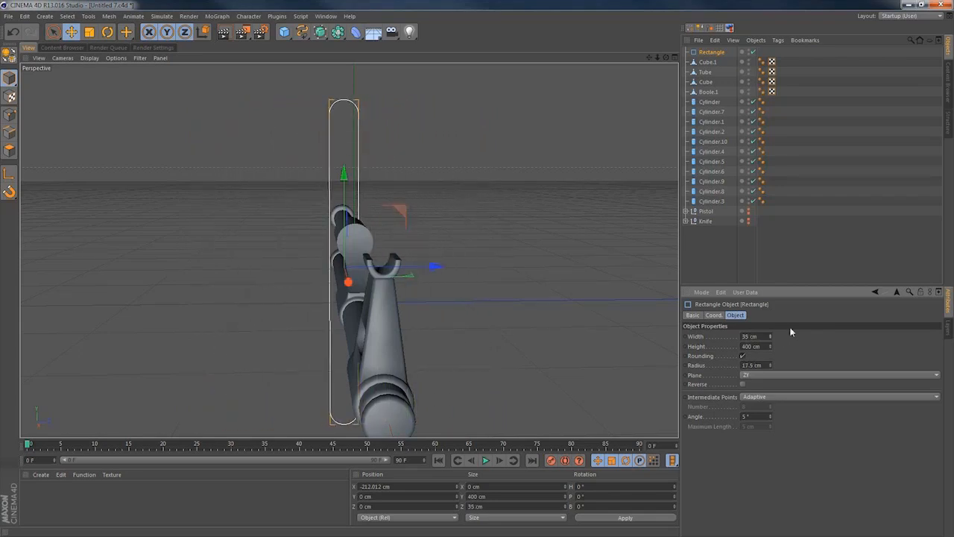
left_click_drag(770, 347, 770, 379)
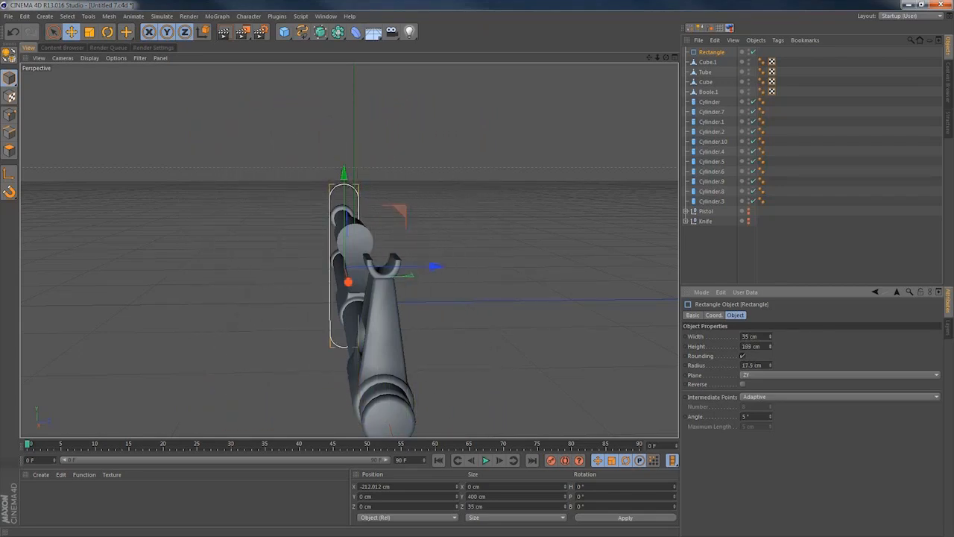
Set the rounded rectangle's height to 107 cm and raise it to about 38.4 cm in Y around both tubes.
left_click_drag(350, 254, 332, 248, "alt")
right_click_drag(358, 221, 554, 186, "alt")
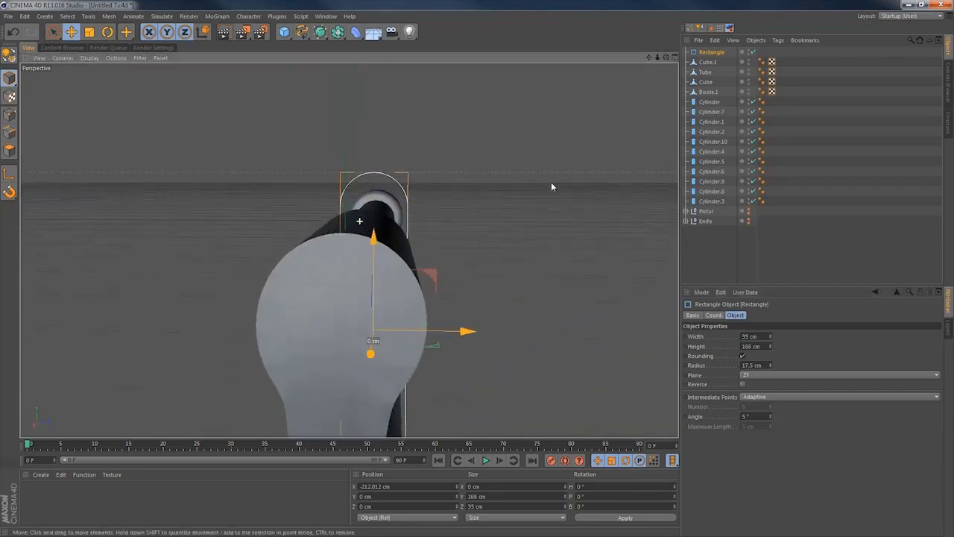
left_click_drag(392, 231, 103, 139, "alt")
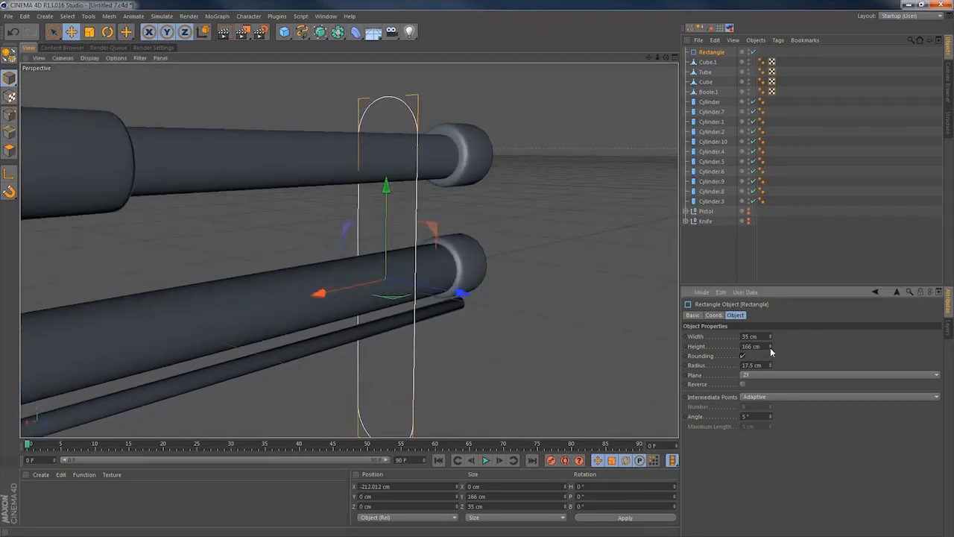
left_click_drag(771, 347, 771, 352)
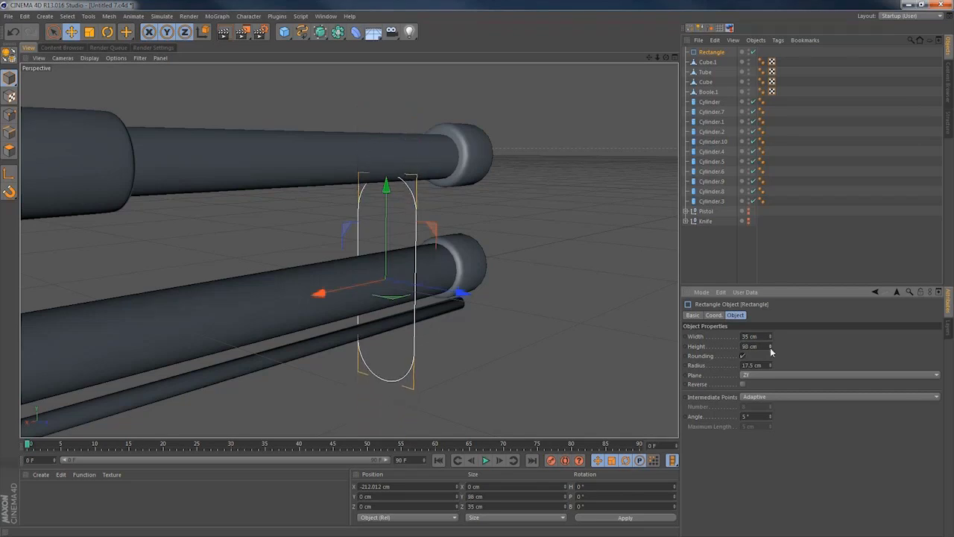
left_click_drag(385, 187, 386, 121)
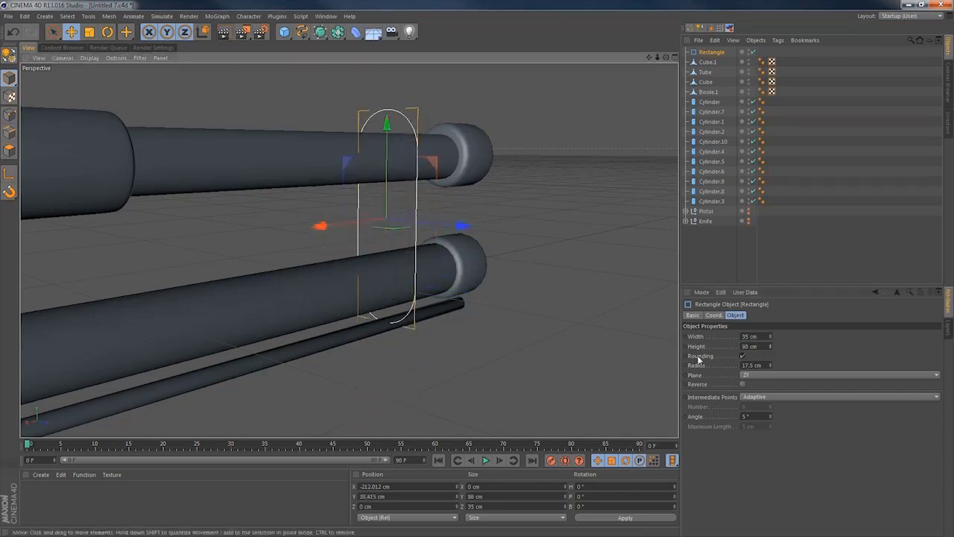
left_click_drag(771, 346, 771, 341)
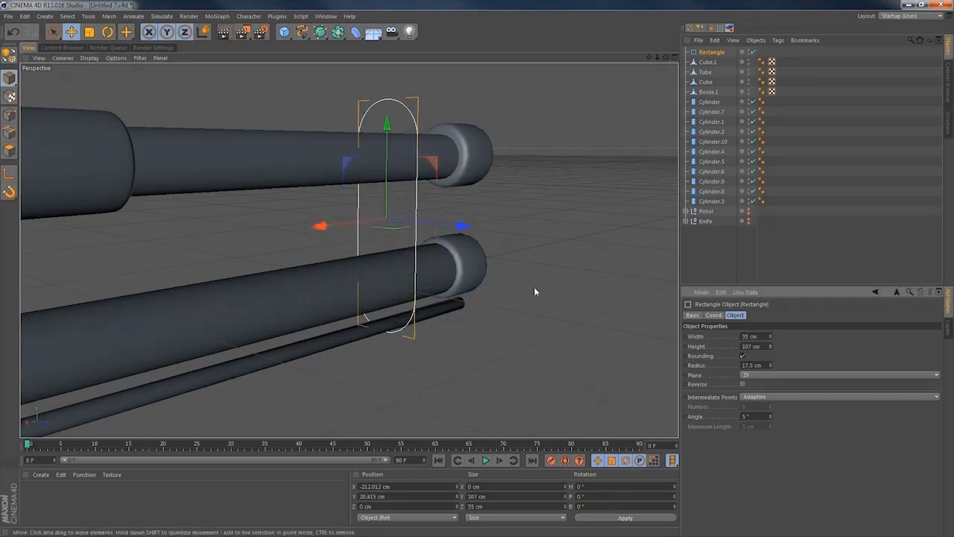
Move the rectangle to the tubes' rear end caps at about X -276.4, Y 25.9 cm, and set its width to 40 cm.
left_click_drag(324, 226, 411, 229)
left_click_drag(464, 117, 464, 123)
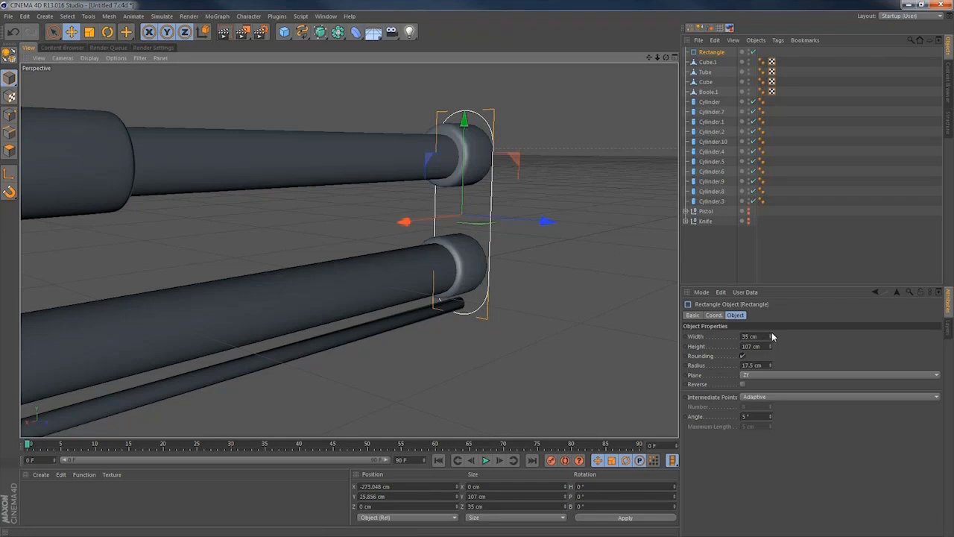
left_click_drag(770, 335, 770, 335)
Duplicate the rounded rectangle, move the copy back to about -285.7 cm in X, and scale it to about 116.4 by 43.5 cm.
left_click_drag(522, 218, 404, 219, "alt")
left_click(710, 51)
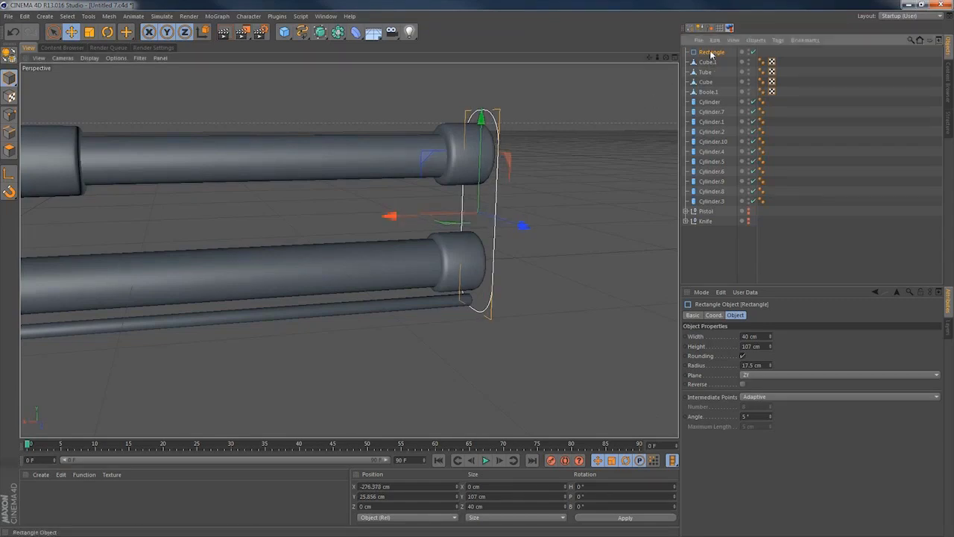
left_click_drag(717, 60, 717, 61, "ctrl")
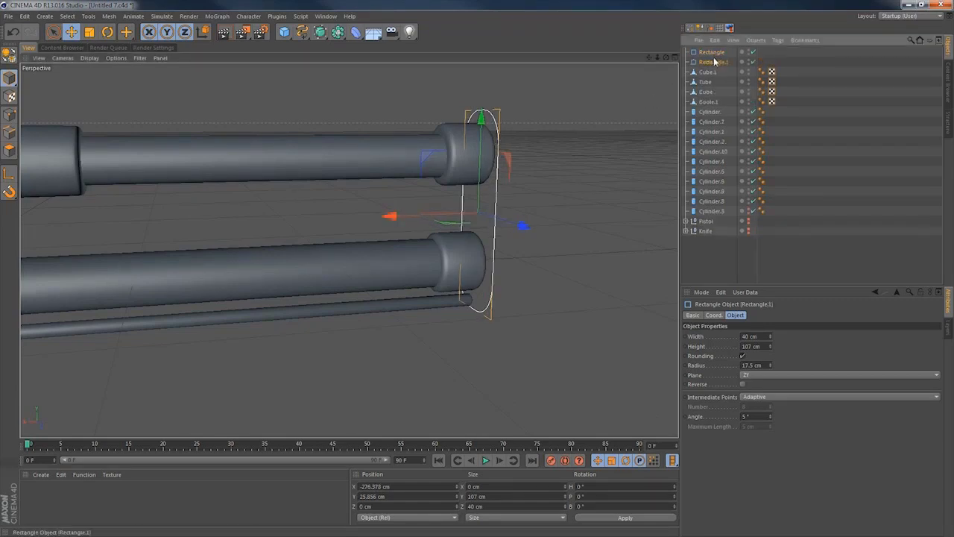
left_click_drag(390, 216, 405, 215)
key("t")
left_click_drag(540, 202, 591, 181)
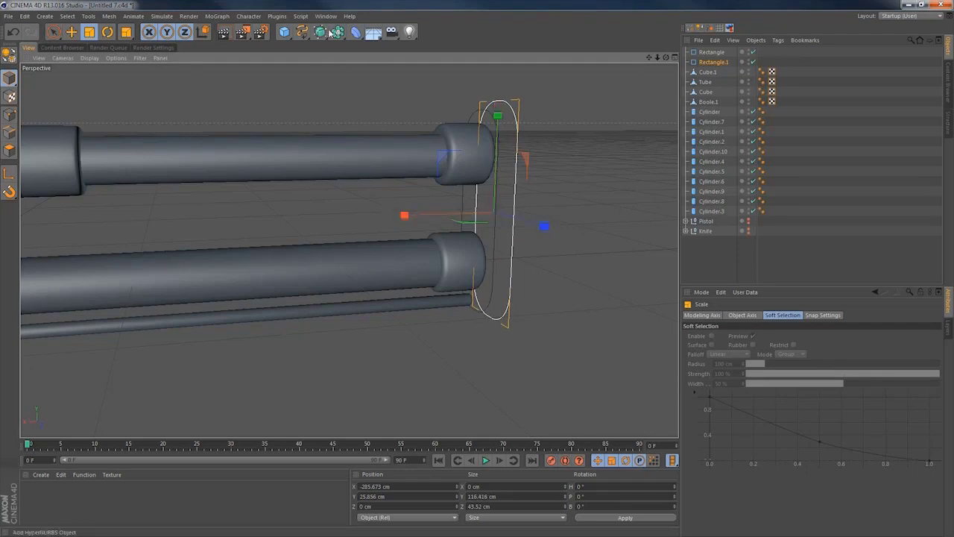
Add a Loft NURBS object and nest both rounded rectangles under it.
left_click_drag(331, 34, 426, 47)
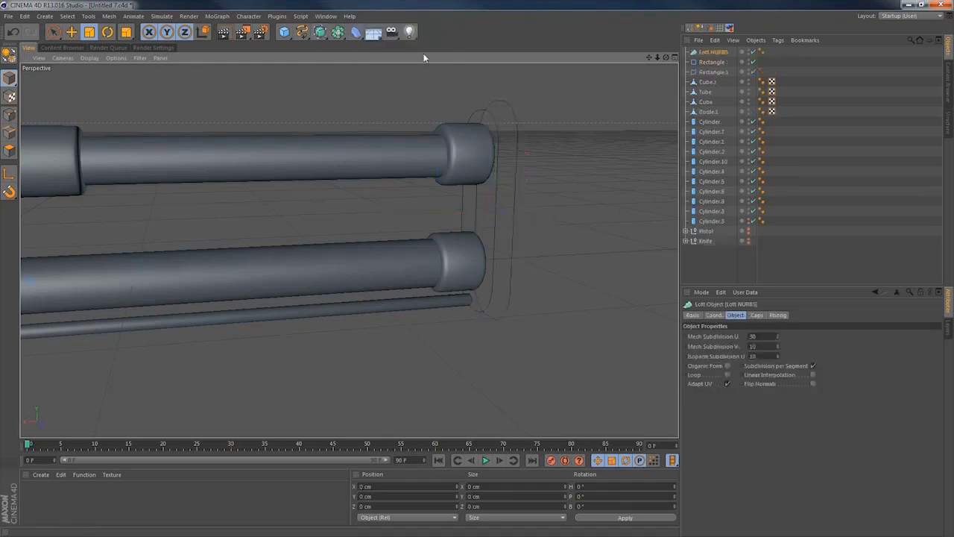
left_click(718, 63)
left_click(717, 73, "shift")
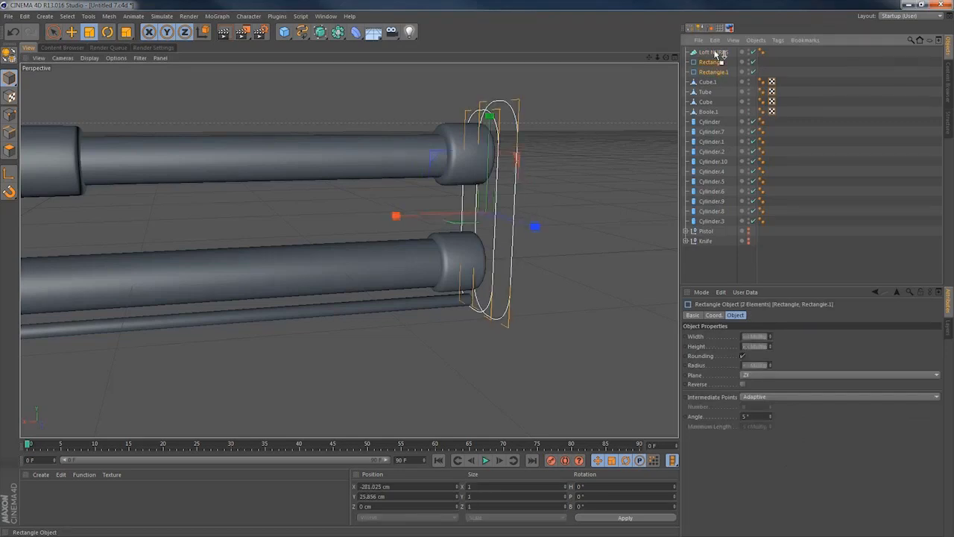
left_click_drag(719, 54, 716, 53)
Set the Loft NURBS start cap to Fillet Cap.
left_click(709, 52)
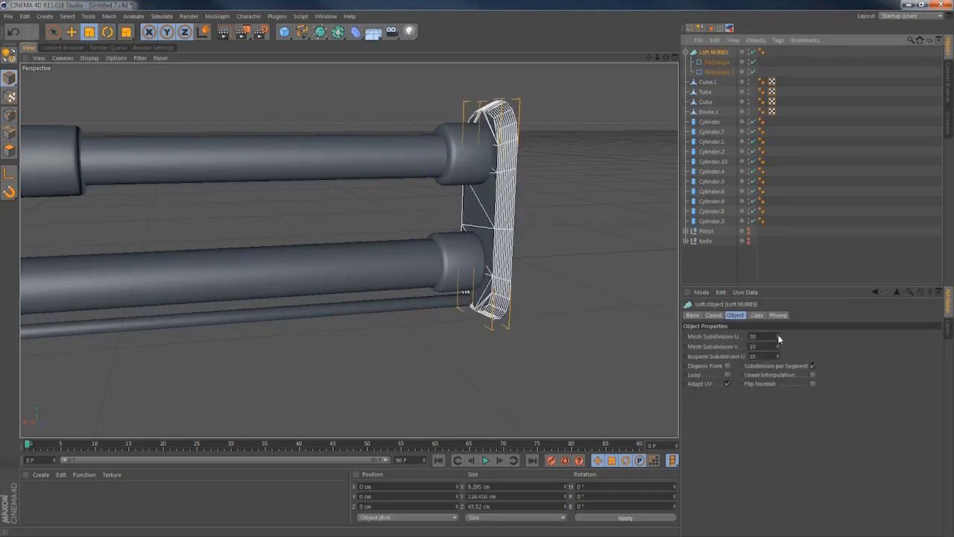
left_click(757, 315)
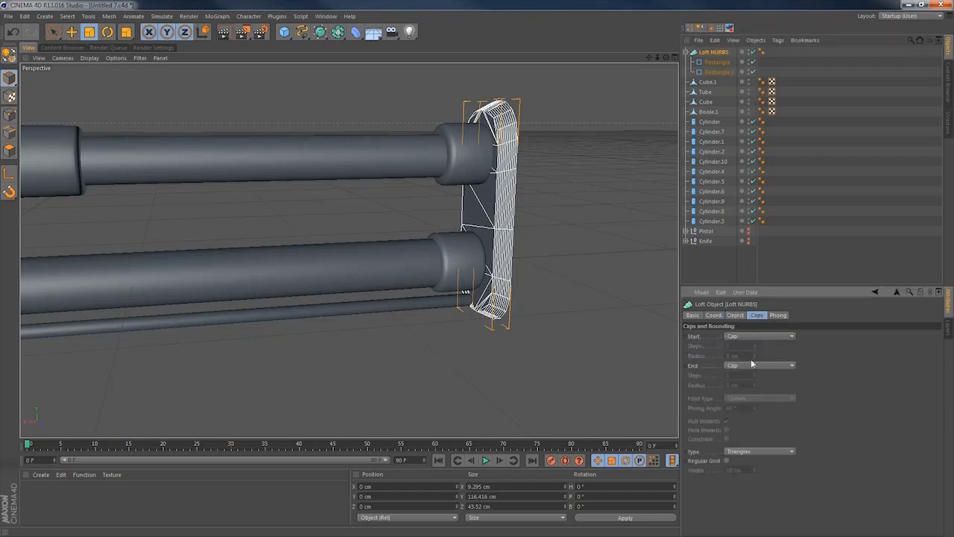
left_click(747, 337)
left_click(748, 377)
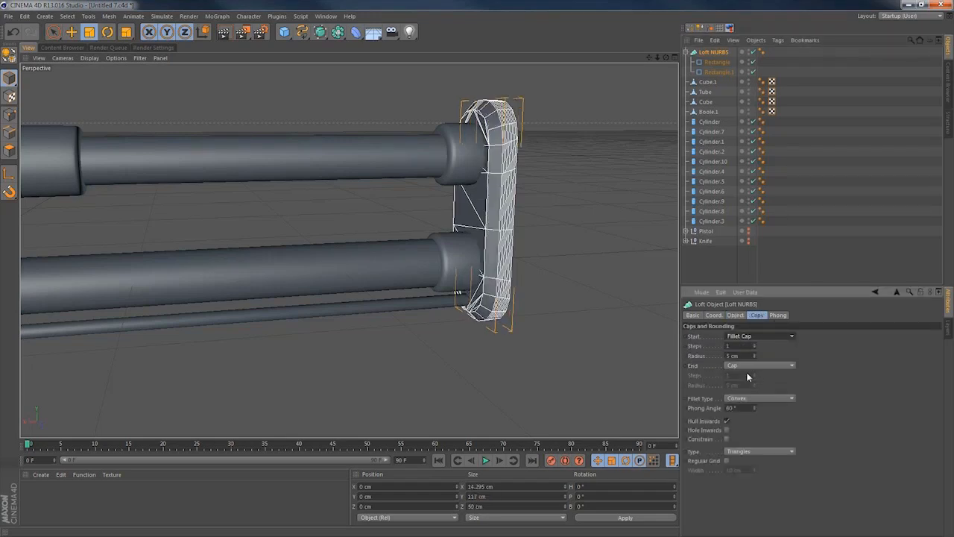
Set the loft's start fillet cap to 3 steps with a 3 cm radius.
left_click(755, 357)
left_click(755, 357)
left_click(755, 357)
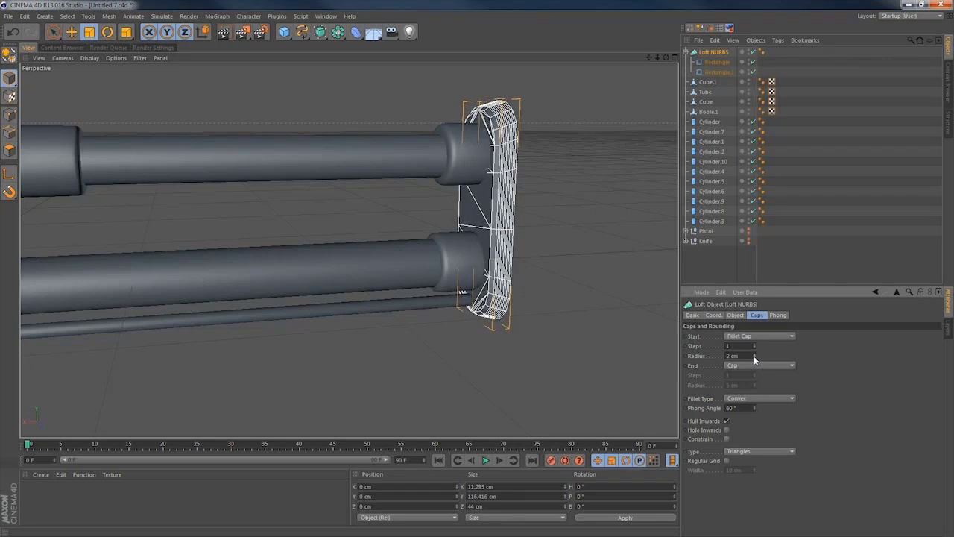
left_click(755, 345)
left_click(755, 345)
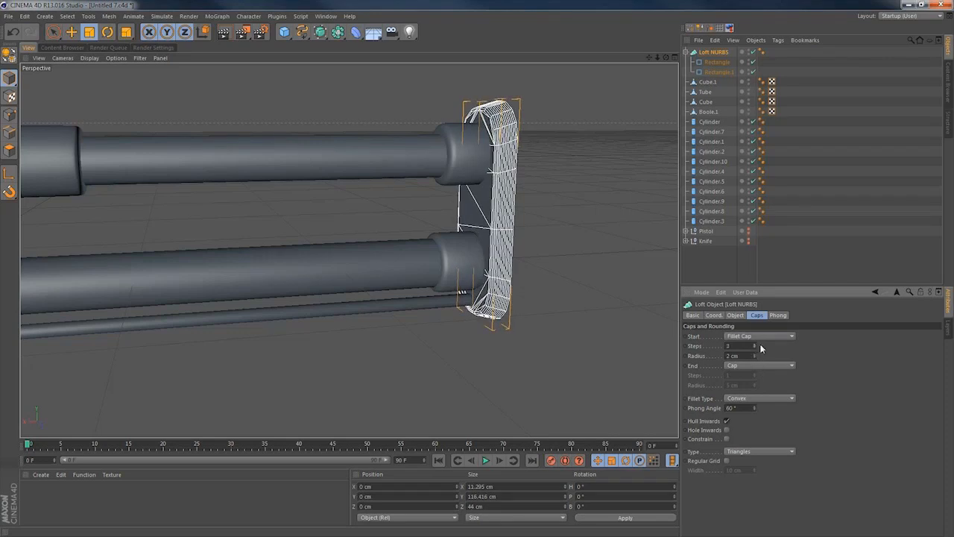
left_click(754, 355)
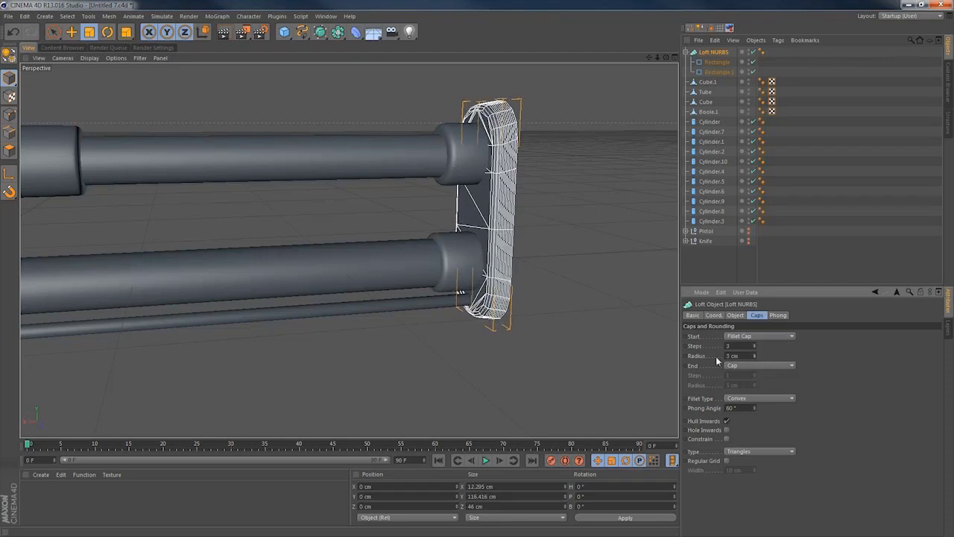
left_click(792, 270)
Thin the end plate by moving its rear rectangle forward to about X -281.8 cm.
left_click_drag(530, 194, 456, 183, "alt")
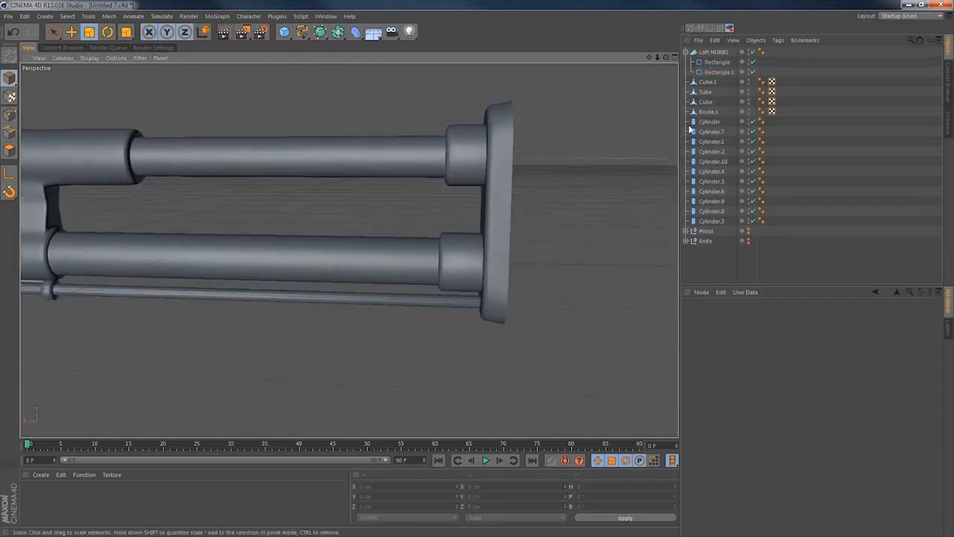
left_click(712, 73)
key("e")
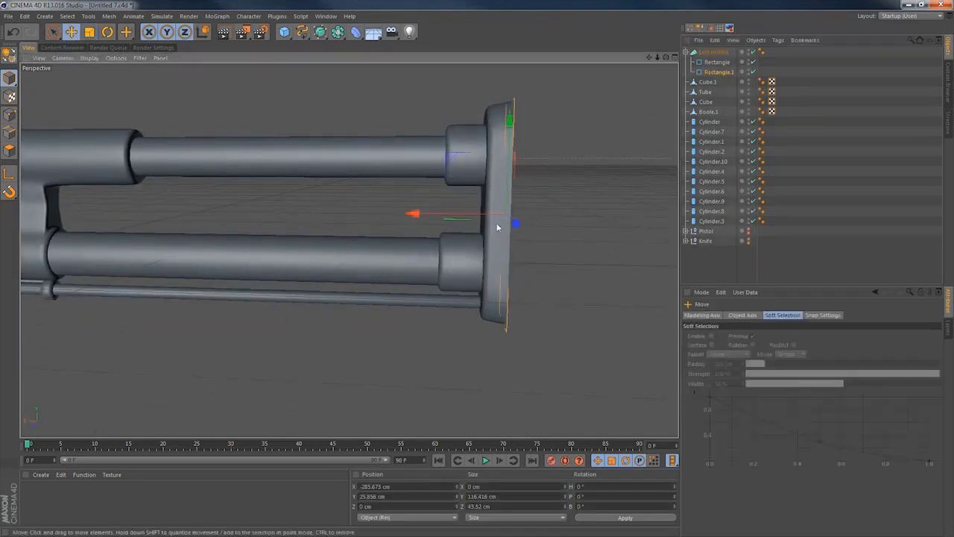
left_click_drag(437, 215, 426, 216)
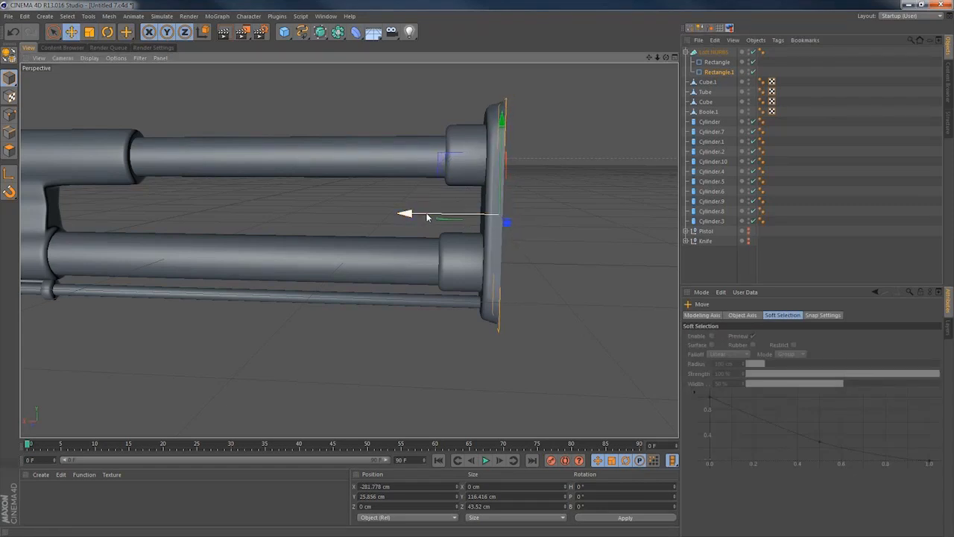
left_click_drag(510, 224, 561, 234, "alt")
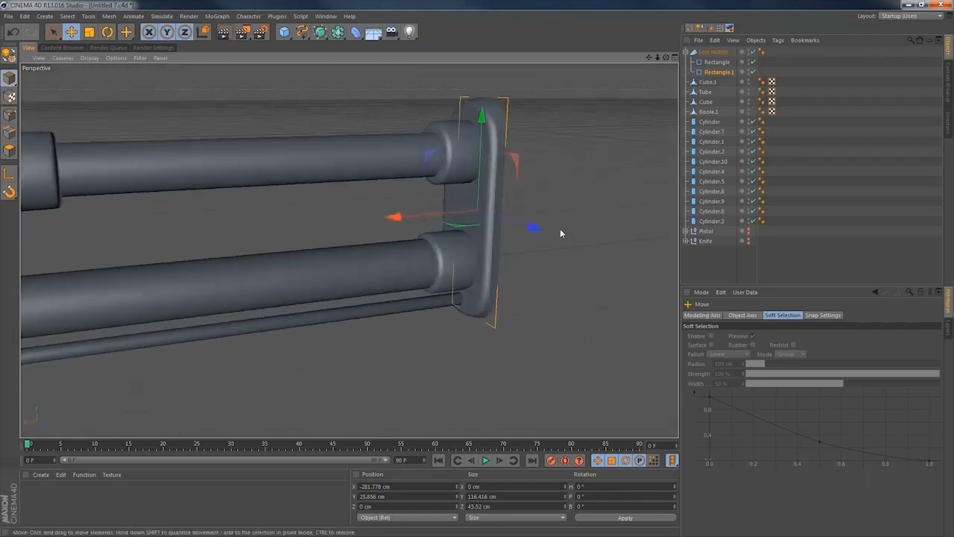
Copy the plate's rear rectangle outside the loft, scale it to about 124.2 by 46.4 cm, and move it back to about X -288.9 cm.
left_click(720, 72)
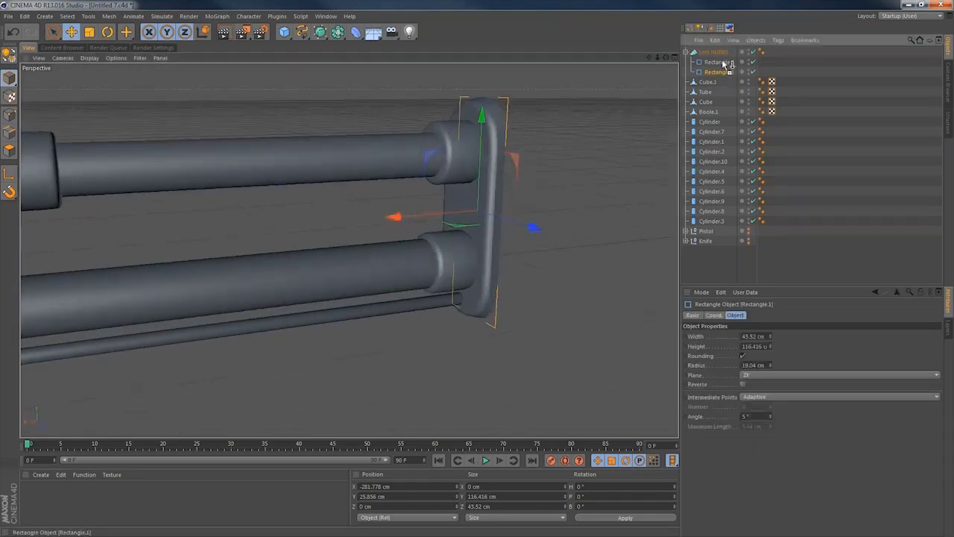
left_click_drag(722, 50, 718, 51, "ctrl")
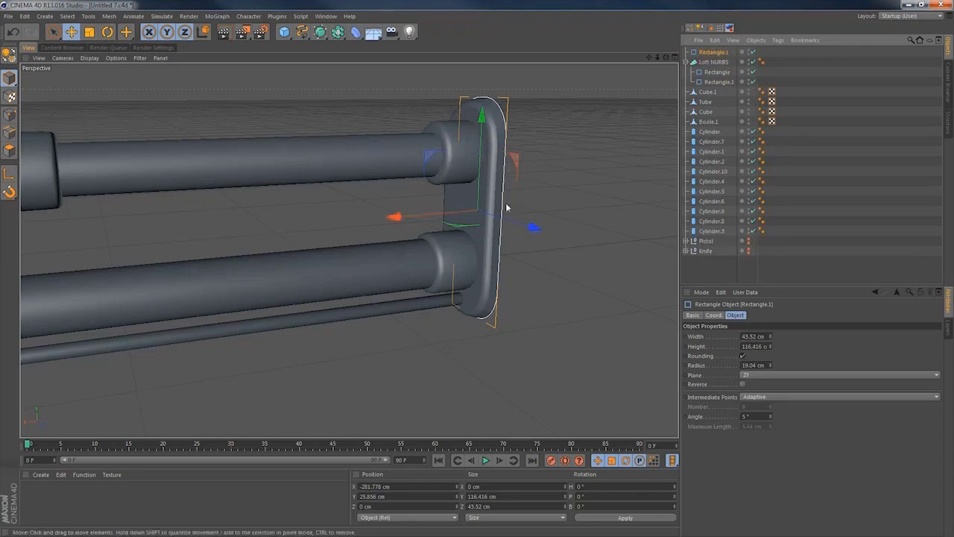
key("t")
left_click_drag(530, 208, 553, 220)
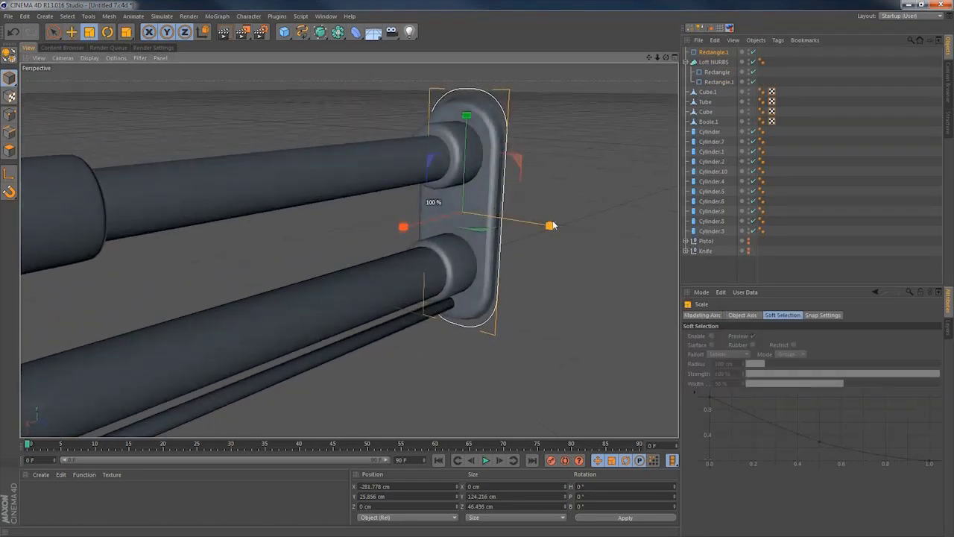
key("e")
left_click_drag(403, 224, 422, 231)
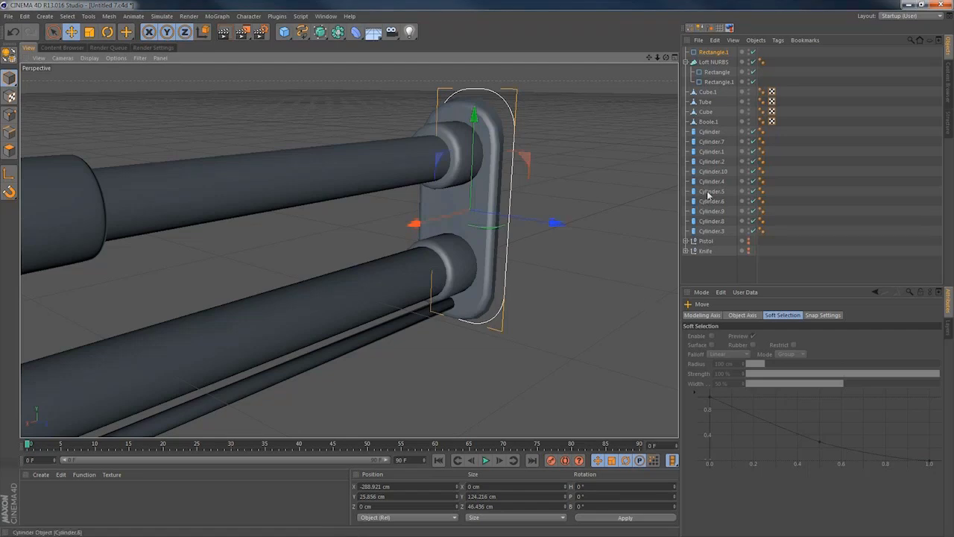
Increase the copied rectangle's width to about 48.4 cm.
left_click(713, 52)
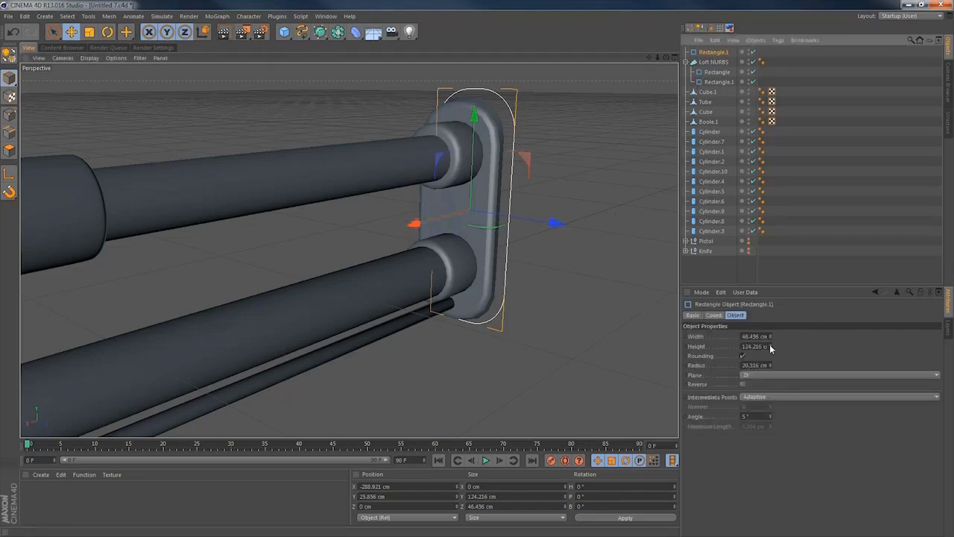
left_click(770, 346)
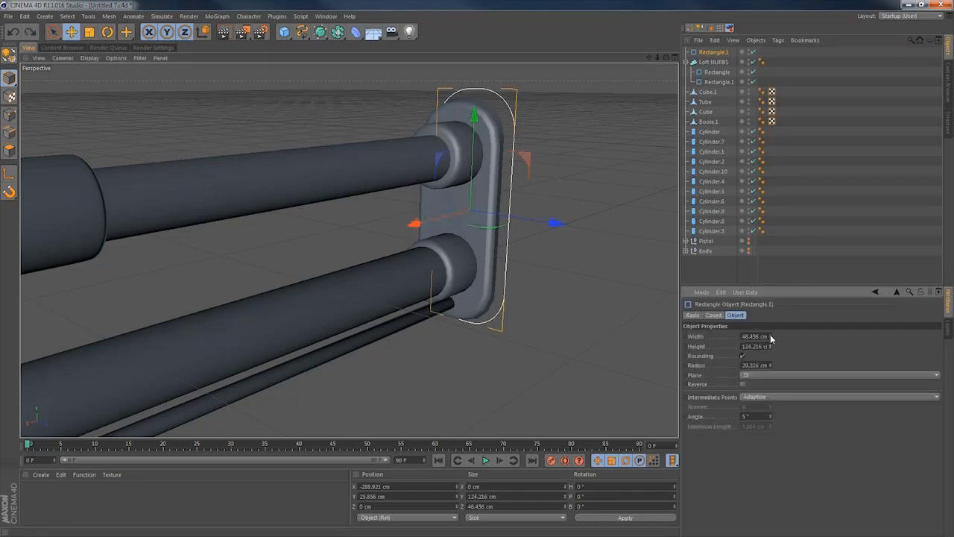
left_click(771, 348)
left_click_drag(457, 193, 333, 198, "alt")
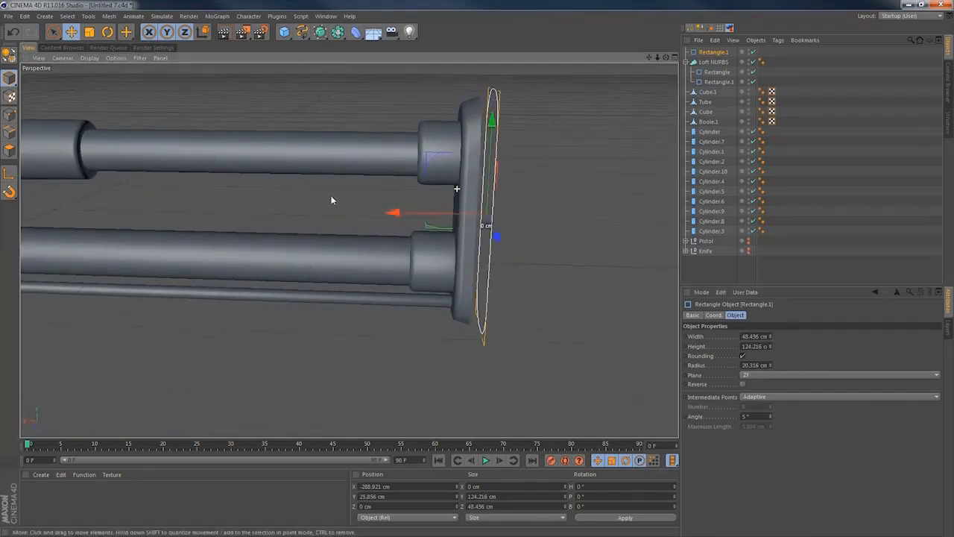
Duplicate the new rectangle, move the copy back to about X -300.3 cm, and scale it to about 133.2 by 51.9 cm.
left_click(717, 56)
left_click_drag(718, 57, 718, 58, "ctrl")
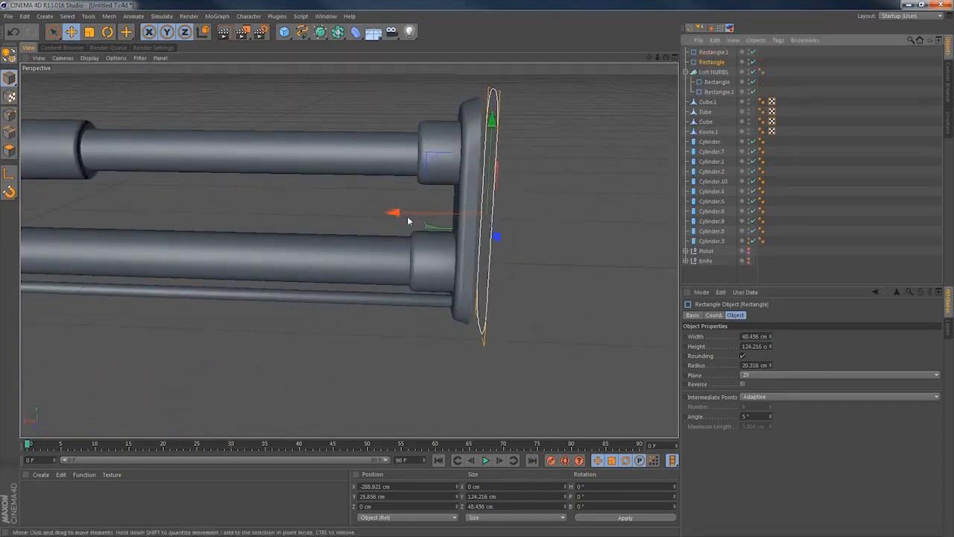
left_click_drag(407, 216, 426, 213)
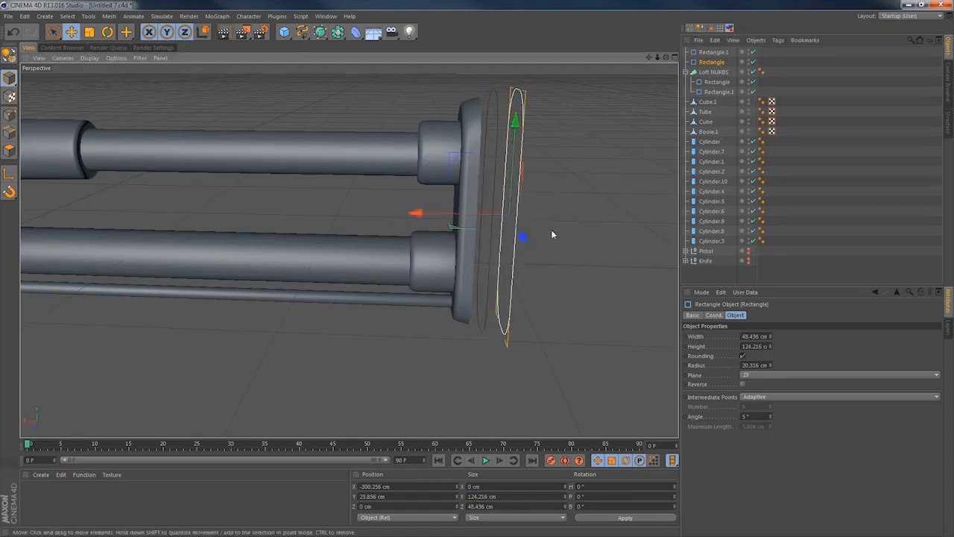
key("t")
left_click_drag(554, 234, 604, 226)
left_click_drag(480, 210, 504, 211, "alt")
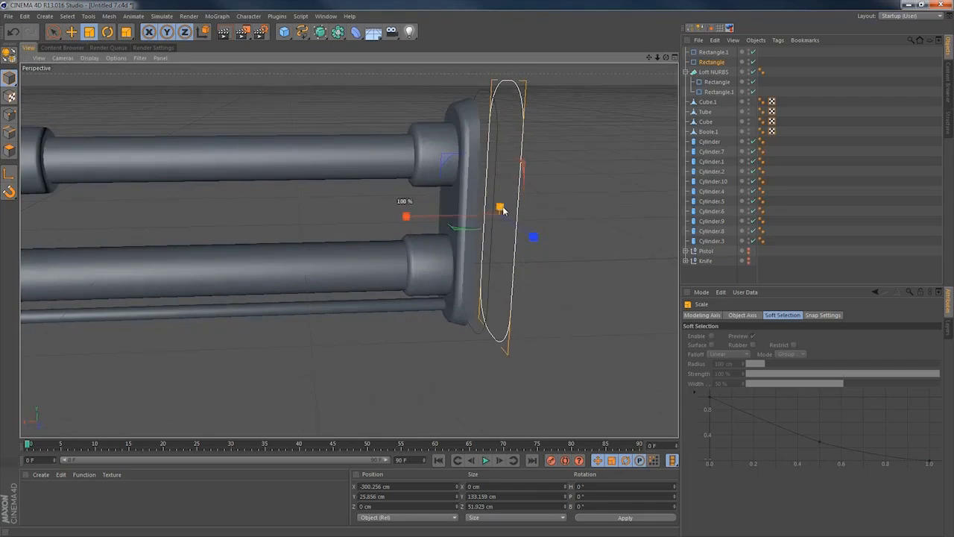
Add a second Loft NURBS object and nest the two new rectangles under it.
left_click_drag(326, 35, 422, 57, "alt")
left_click(712, 62)
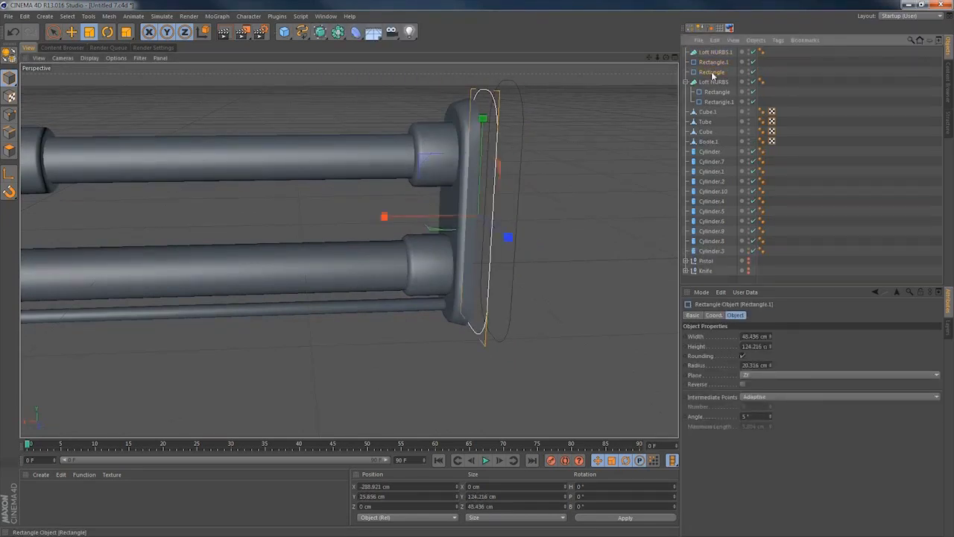
left_click(712, 73)
left_click(715, 62, "ctrl")
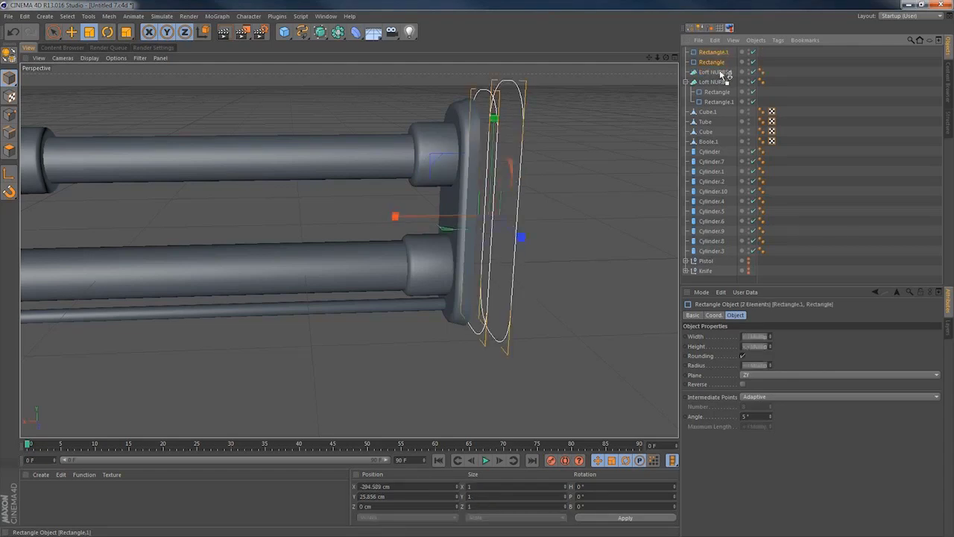
left_click_drag(722, 74, 720, 72)
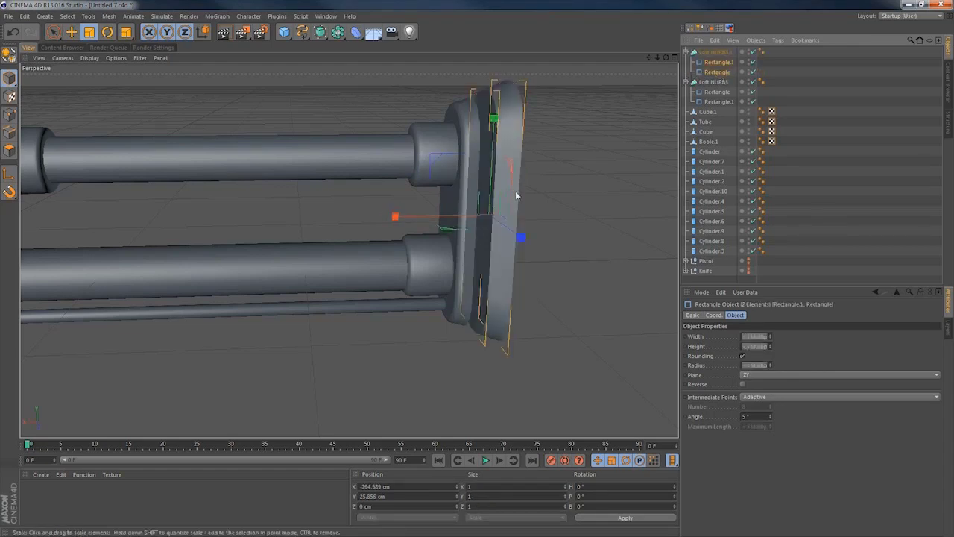
Give the second loft a Fillet Cap at its start with 3 steps and a 2 cm radius.
left_click(721, 53)
left_click(722, 63)
left_click(719, 53)
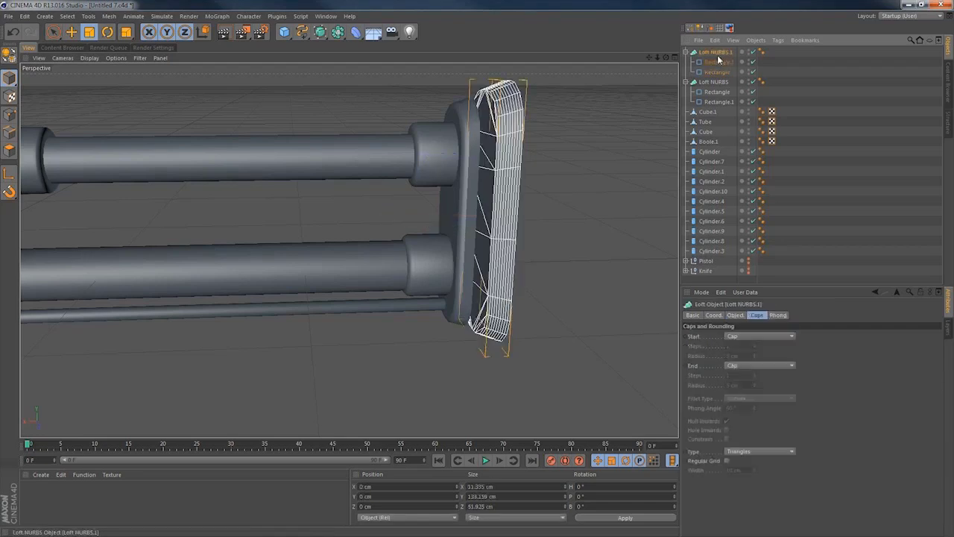
left_click(742, 336)
left_click(744, 373)
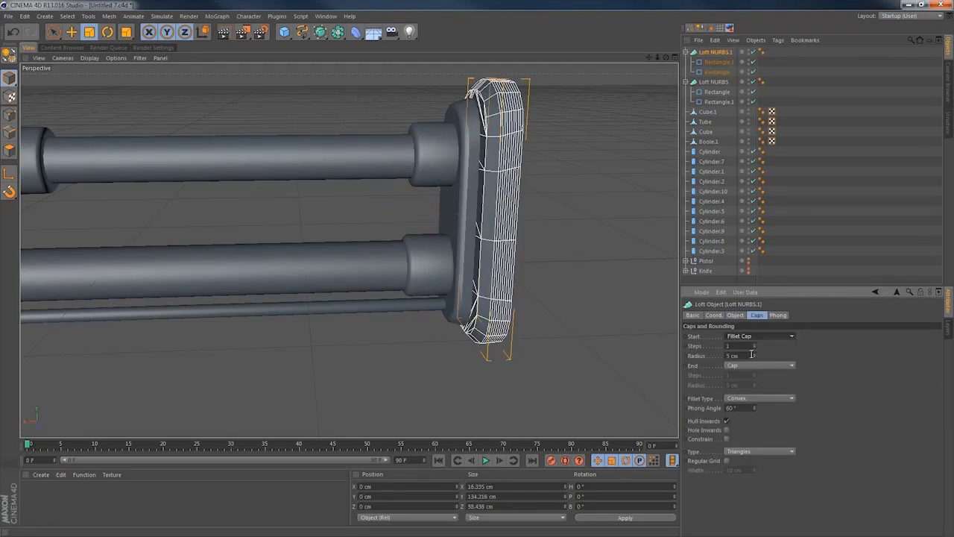
left_click(755, 345)
left_click(756, 357)
left_click(755, 358)
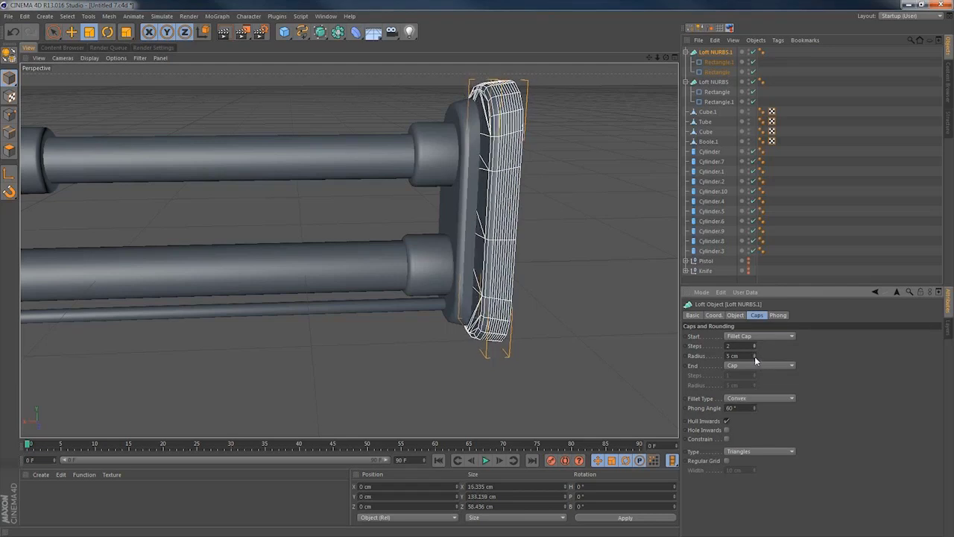
left_click(755, 358)
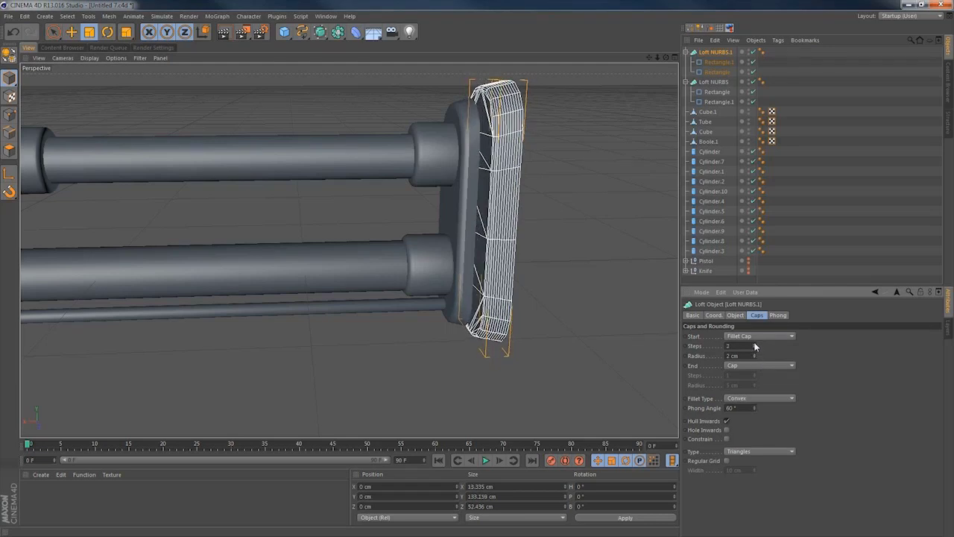
left_click(737, 282)
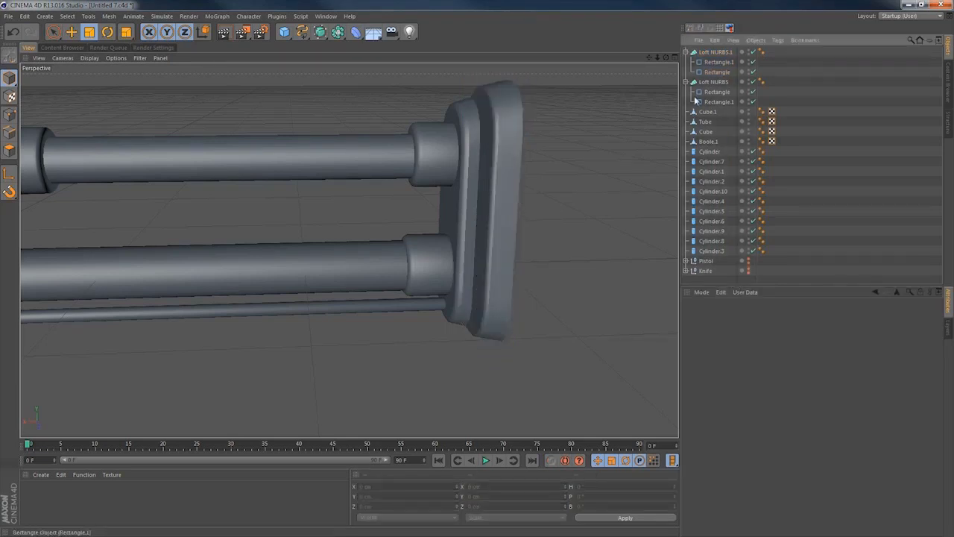
Move both rectangles of the second loft forward against the end plate, centred at about X -288.6 cm.
left_click(712, 54)
left_click(713, 64)
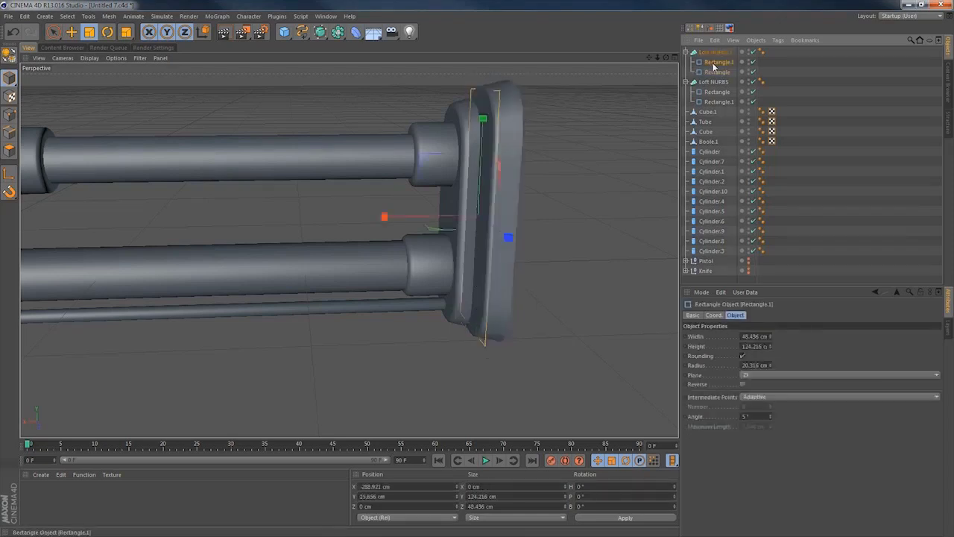
left_click(714, 73, "shift")
key("e")
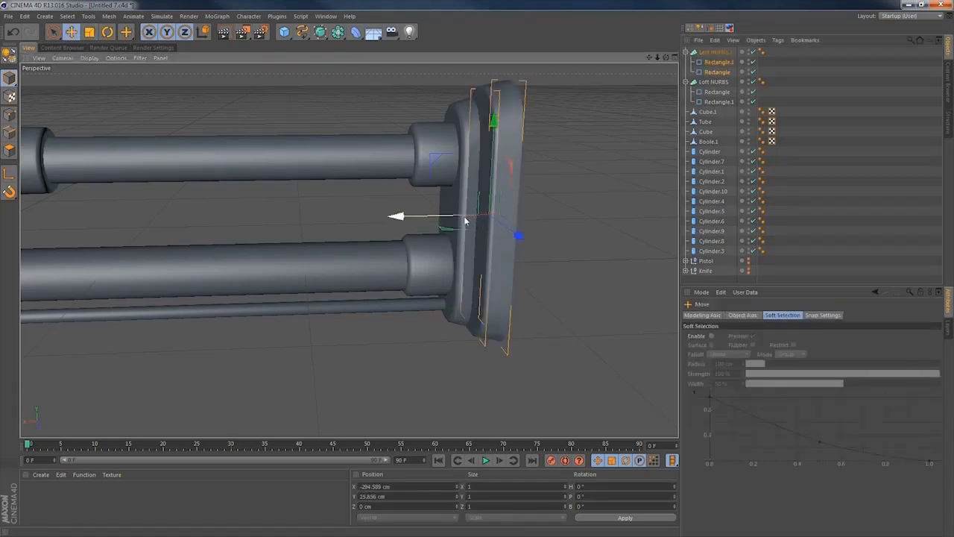
left_click_drag(468, 216, 452, 221)
Scale both rectangles of the second loft down slightly, making the rear one about 128.6 by 50.2 cm.
left_click(720, 63)
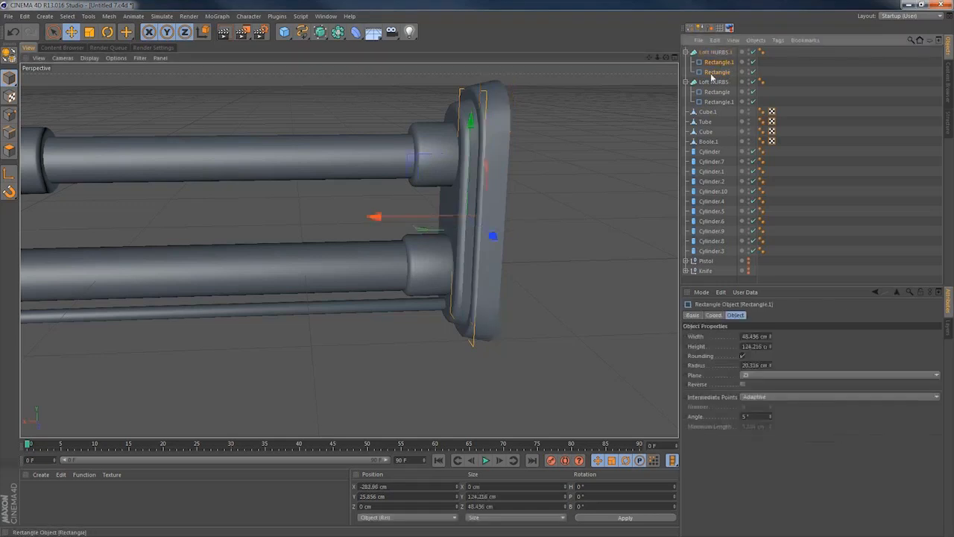
left_click(713, 74, "shift")
key("t")
left_click_drag(557, 151, 567, 132)
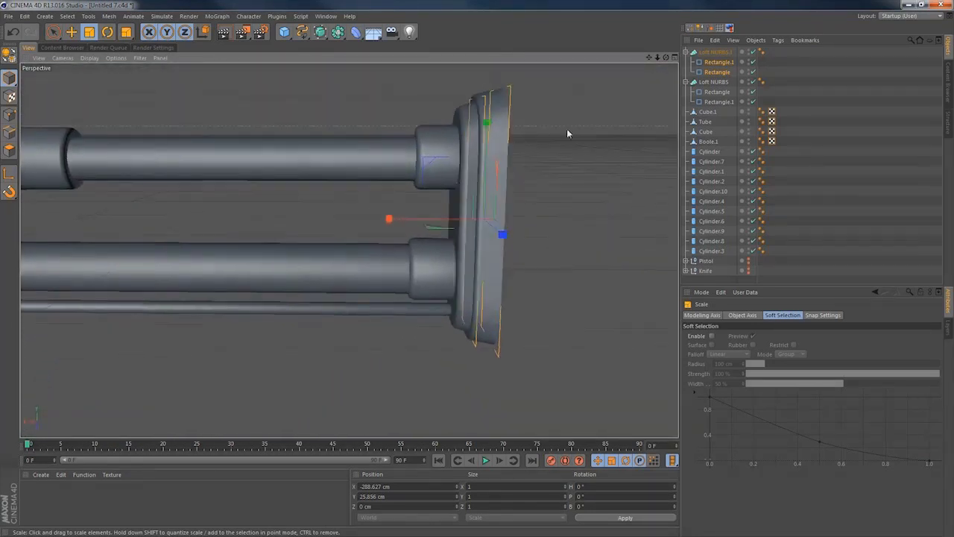
Duplicate the second loft's rear rectangle inside the loft, move the copy back to about X -319.9 cm, and scale it to about 135.6 by 52.9 cm.
left_click(717, 71)
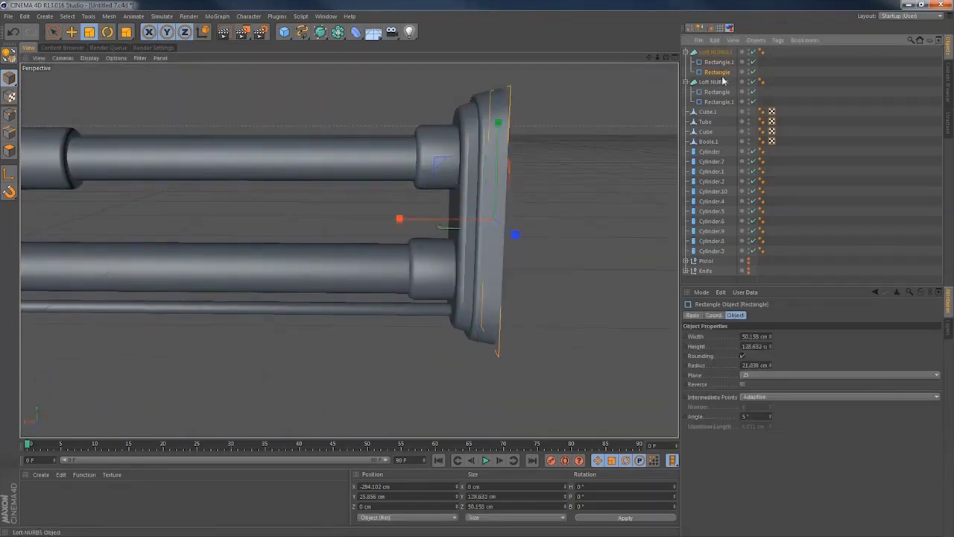
left_click_drag(510, 200, 421, 191, "alt")
right_click_drag(421, 190, 324, 217, "alt")
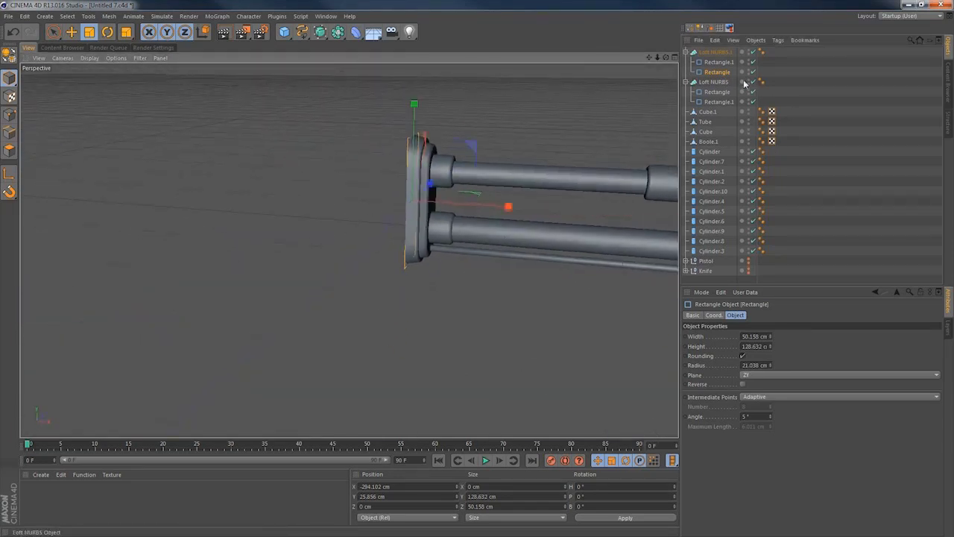
left_click(716, 73)
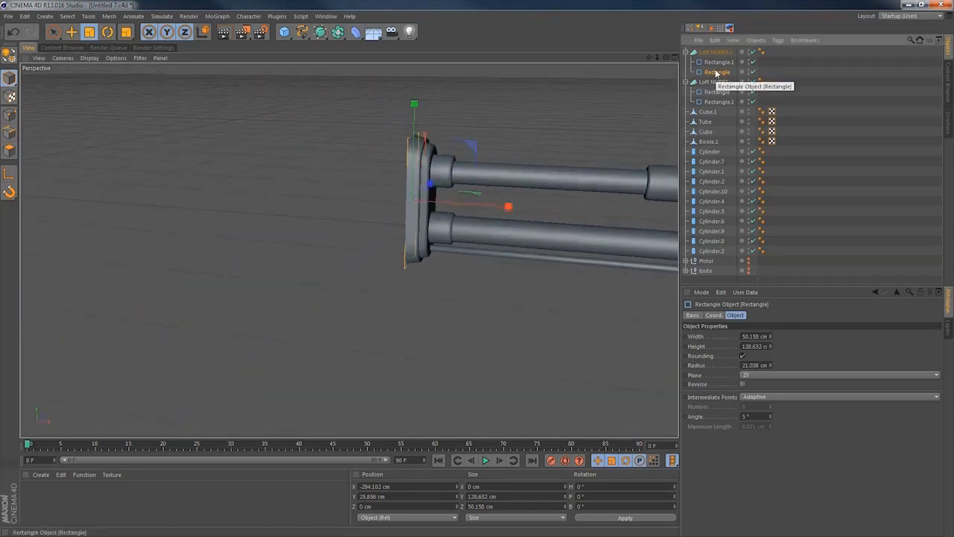
left_click_drag(716, 72, 718, 82)
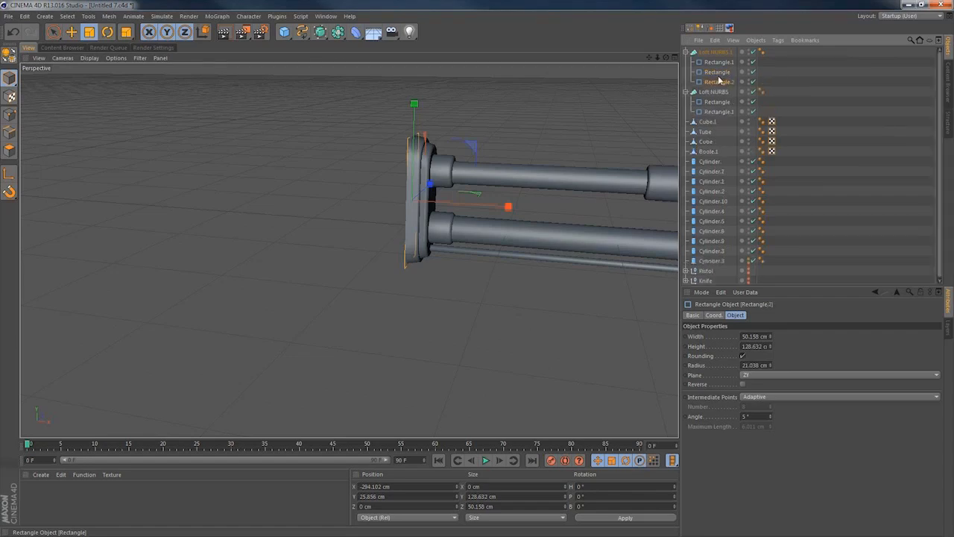
key("e")
left_click_drag(510, 207, 481, 209)
key("t")
key("e")
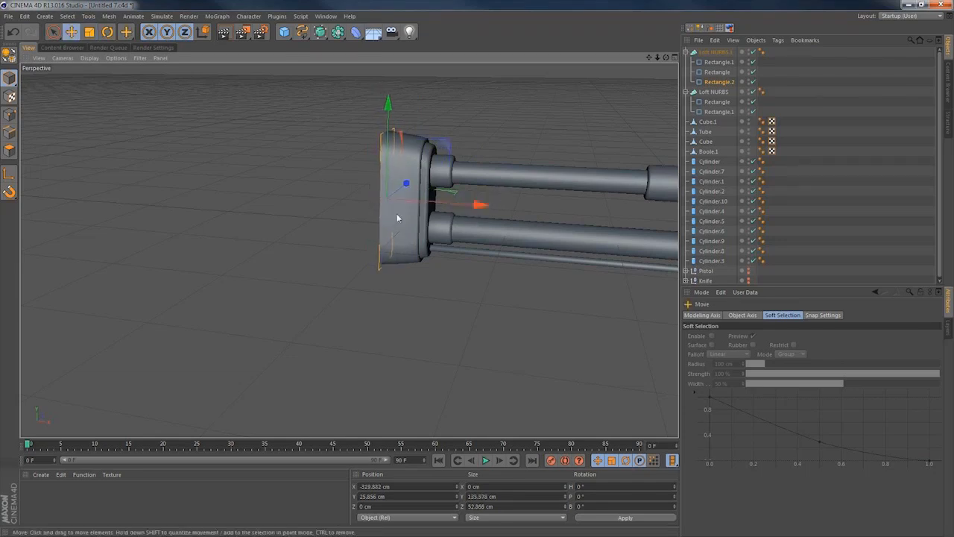
right_click_drag(395, 214, 341, 237, "alt")
left_click_drag(340, 236, 347, 249, "alt")
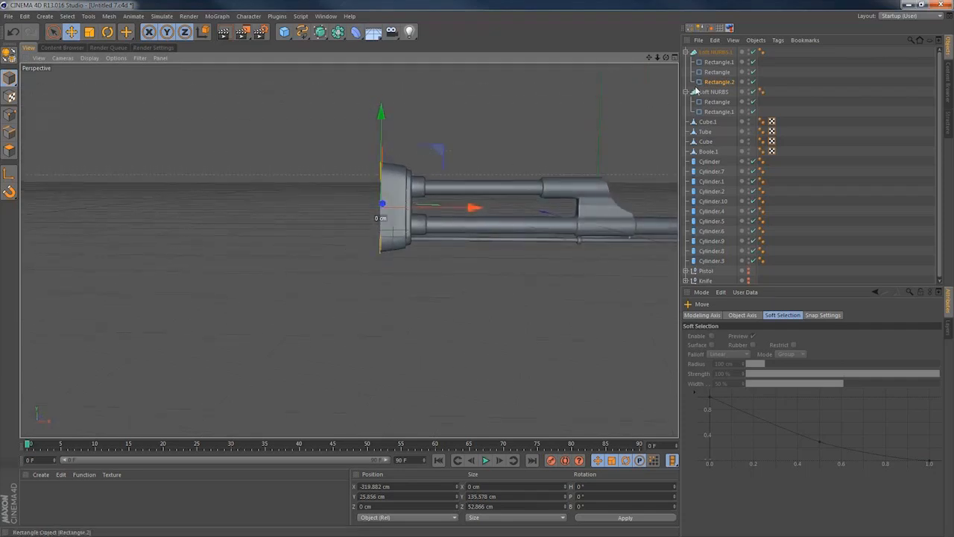
Duplicate the second loft's rearmost rectangle inside the loft and move the copy back to about X -532.2 cm.
left_click_drag(716, 88, 717, 88, "ctrl")
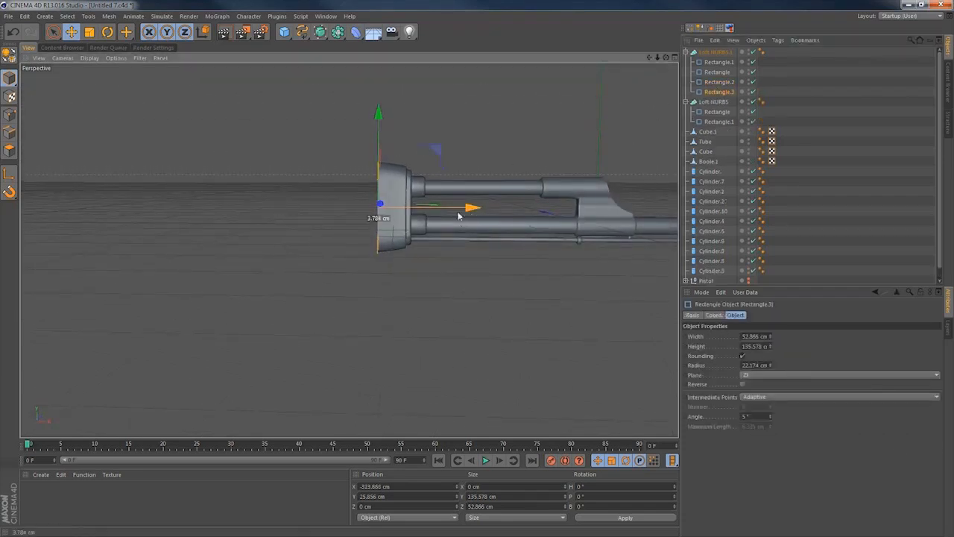
left_click_drag(469, 207, 331, 223)
right_click_drag(363, 212, 316, 229, "alt")
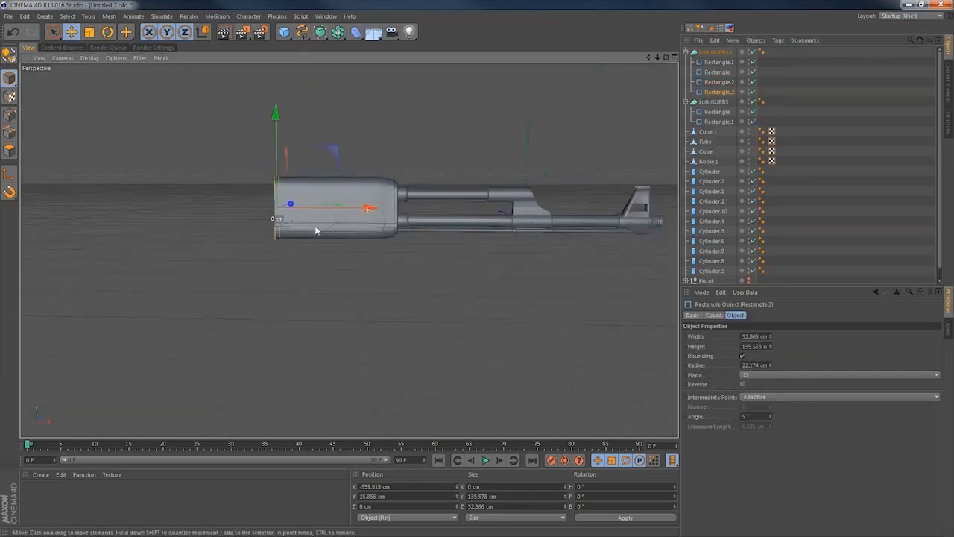
left_click_drag(367, 212, 370, 212)
Duplicate the loft's 128.6 by 50.2 cm rectangle as its last profile and move the copy back to about X -540 cm.
left_click(718, 82)
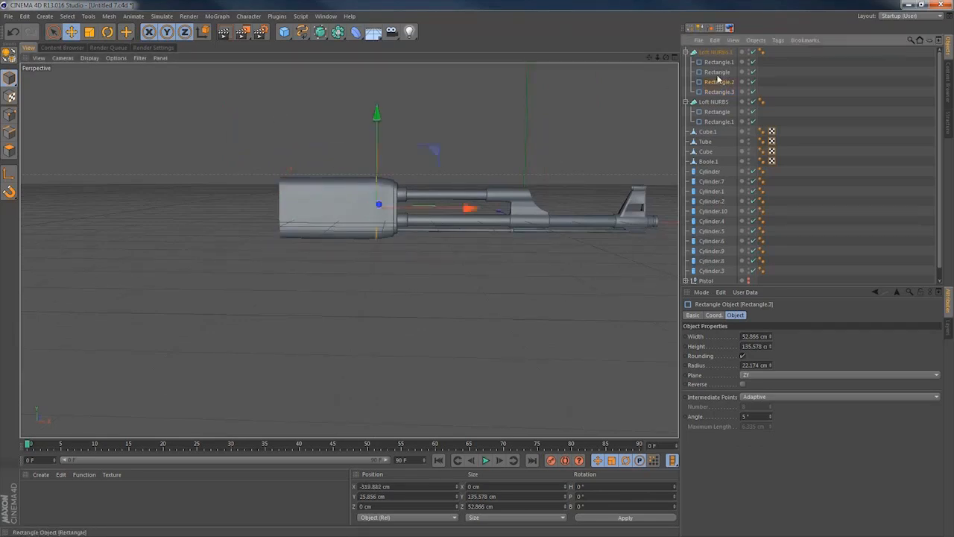
left_click(716, 72)
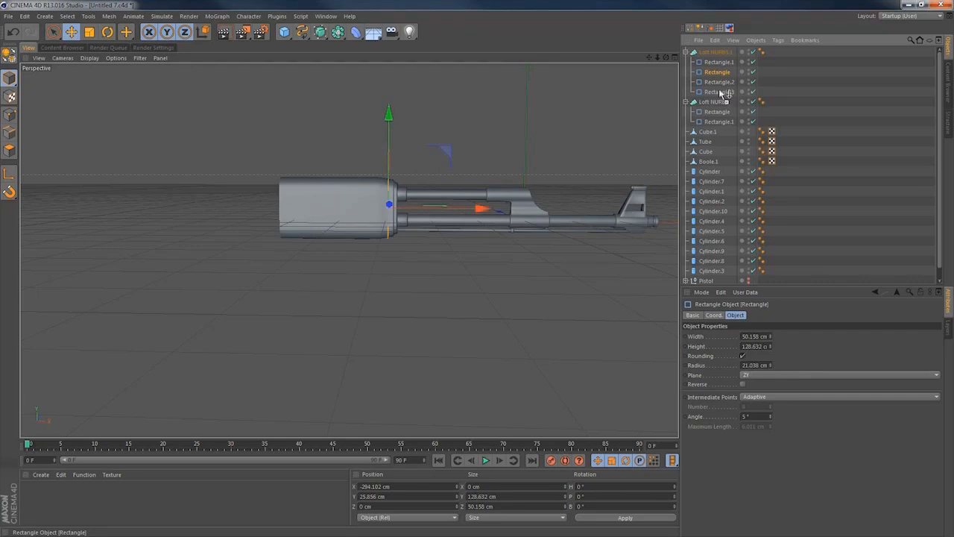
left_click_drag(721, 97, 720, 99, "ctrl")
left_click_drag(481, 210, 381, 217)
scroll(400, 200, "up", 4)
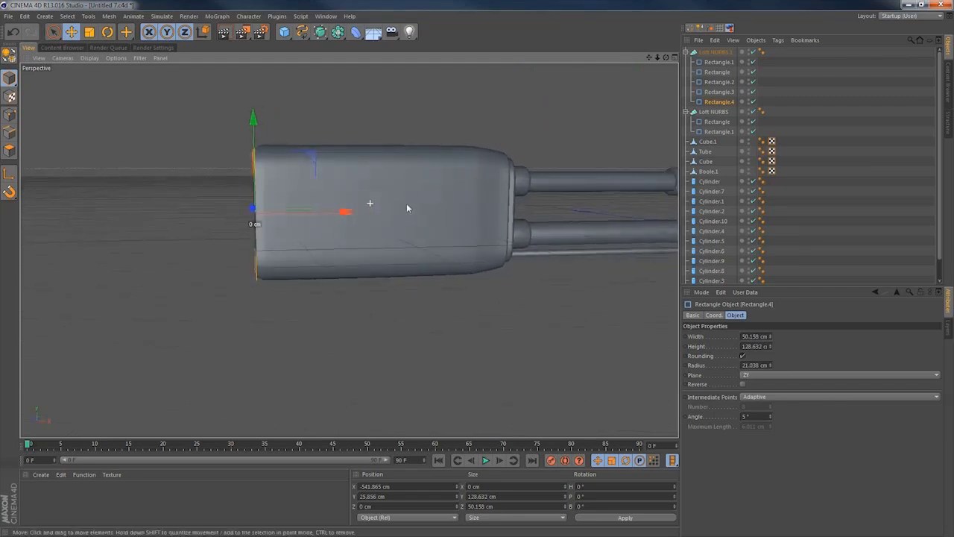
left_click_drag(350, 212, 351, 213)
Select the second loft's larger rear rectangle, just ahead of its last profile.
left_click(715, 93)
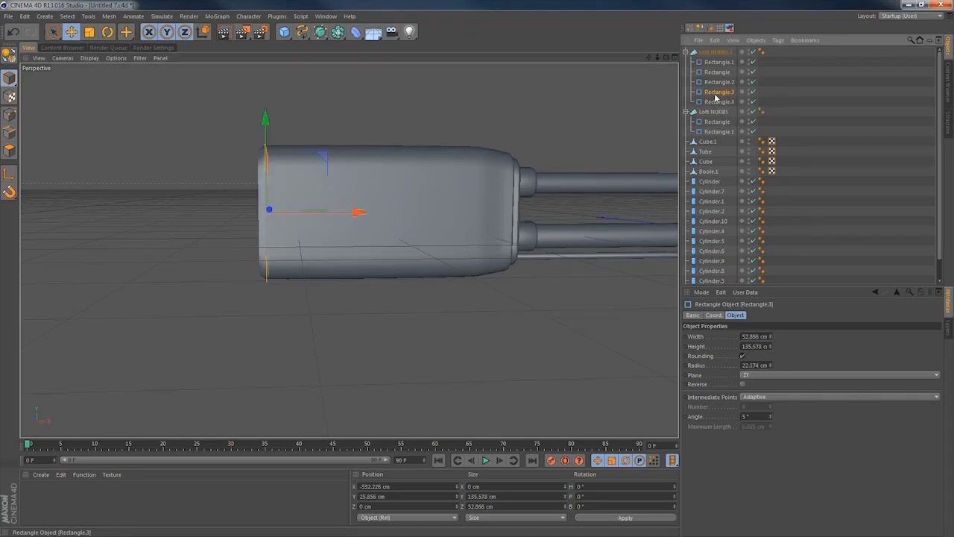
Duplicate Rectangle.3 out of Loft NURBS.1 to the top level and move the copy along X to about 273 cm, beyond the muzzle.
left_click_drag(721, 51, 720, 52)
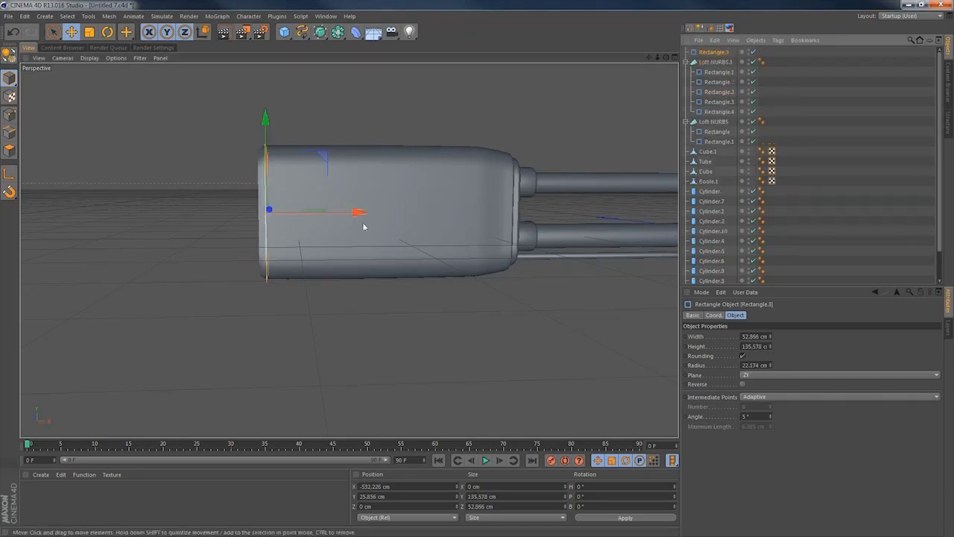
left_click_drag(360, 213, 673, 214)
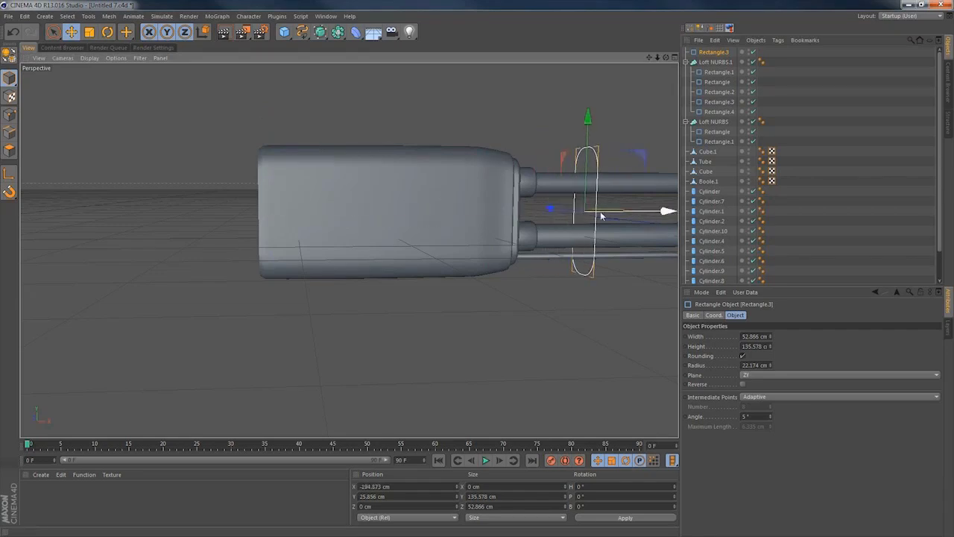
middle_click_drag(602, 215, 213, 218, "alt")
left_click_drag(318, 214, 738, 213)
Freeze all coordinates of the copied rectangle while viewing it from the Right view.
middle_click(197, 212)
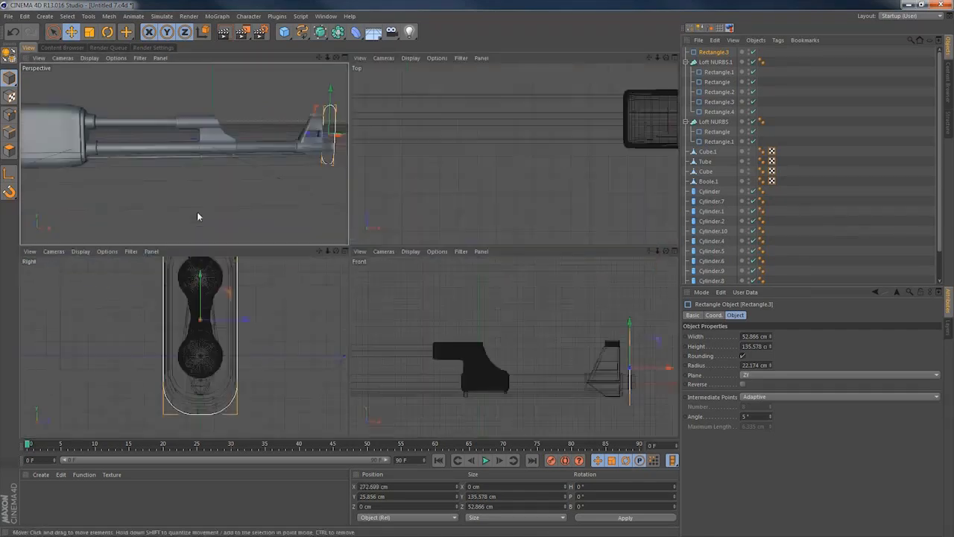
middle_click(194, 316)
middle_click_drag(411, 192, 404, 255, "alt")
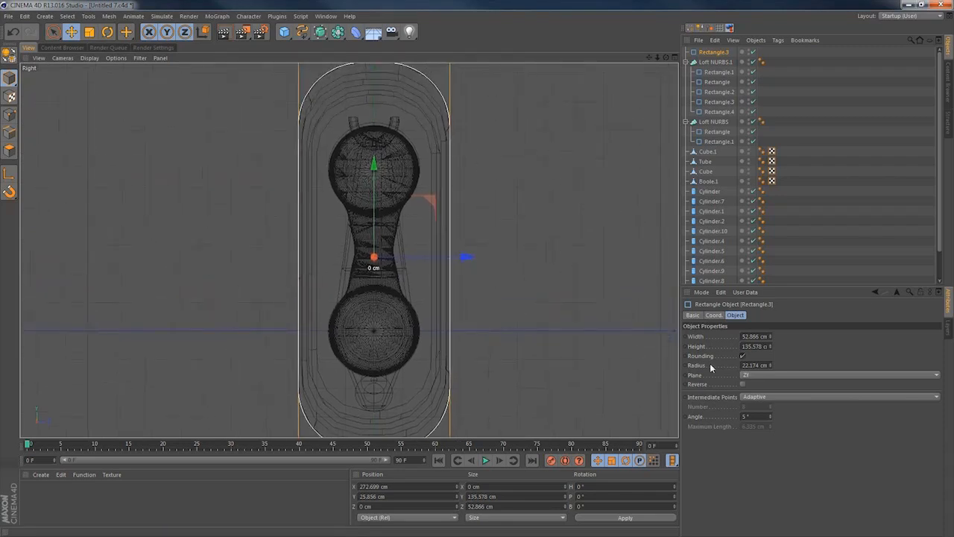
left_click(714, 315)
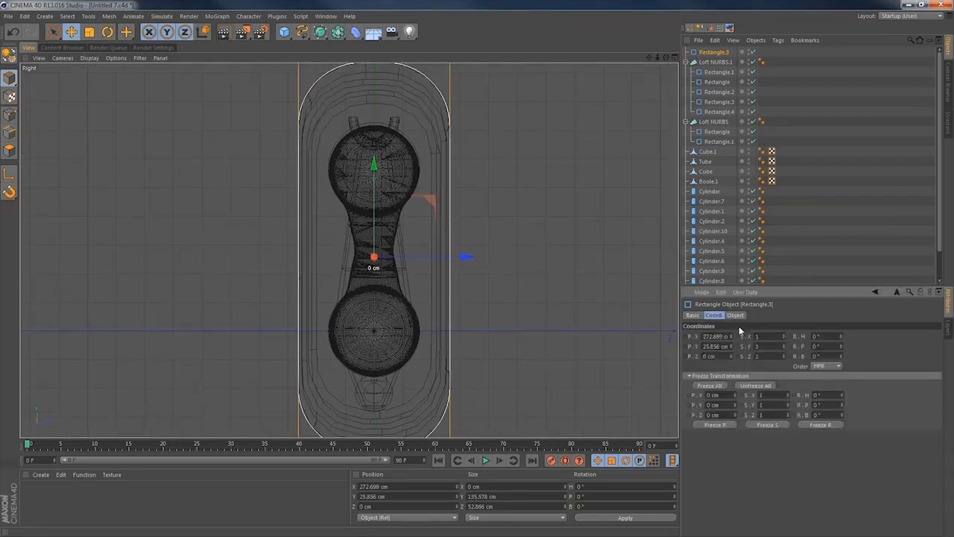
left_click(711, 386)
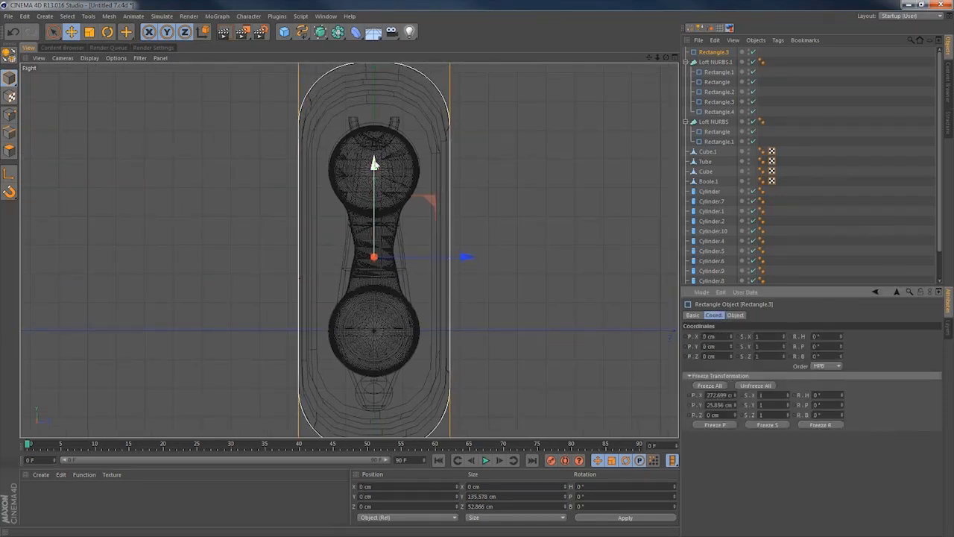
Move the copied rectangle down about 15 cm and restore its frozen position with Reset PSR.
left_click_drag(375, 158, 375, 202)
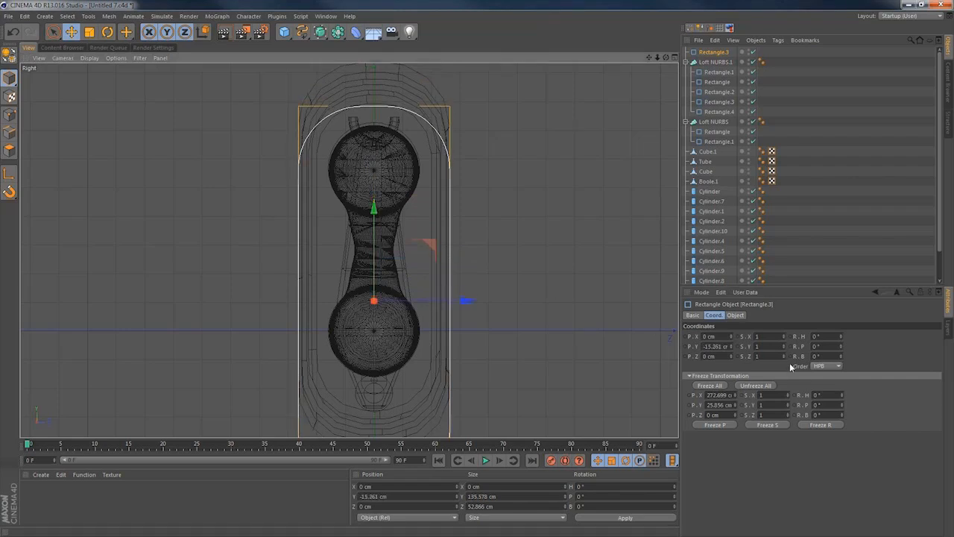
left_click(691, 30)
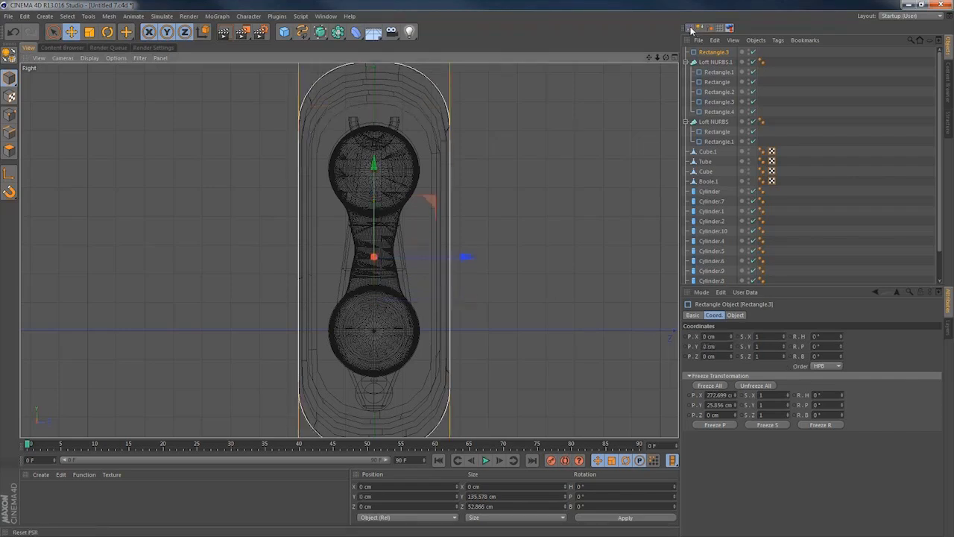
middle_click_drag(451, 243, 480, 244, "alt")
right_click_drag(462, 256, 440, 263, "alt")
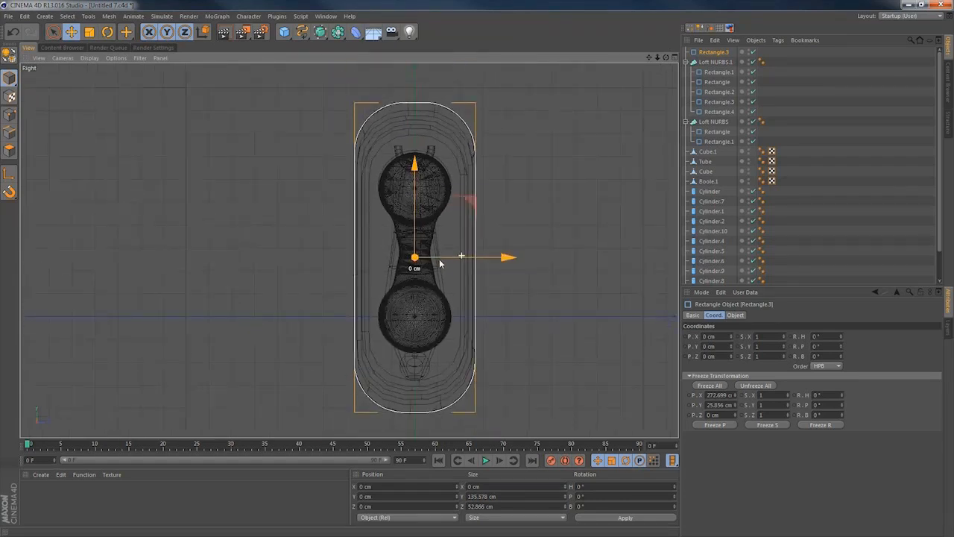
Move the copied rectangle down about 13 cm and set its Y position back to 0 cm.
scroll(452, 258, "up", 1)
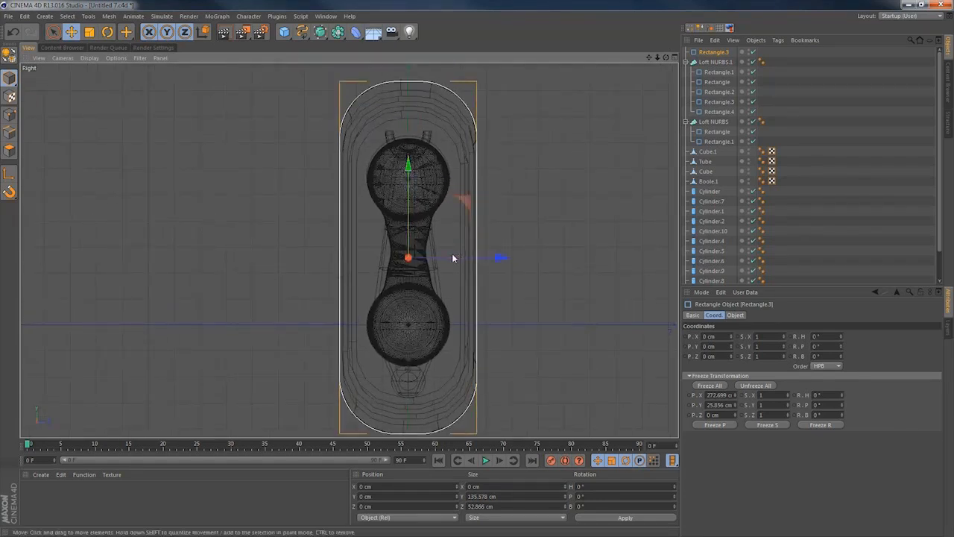
left_click_drag(408, 209, 409, 242)
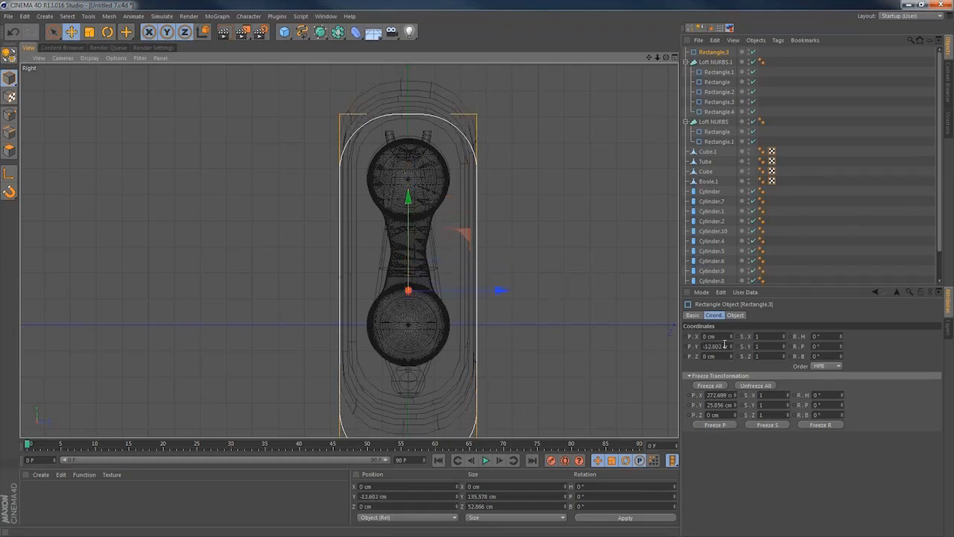
type("0")
key("Return")
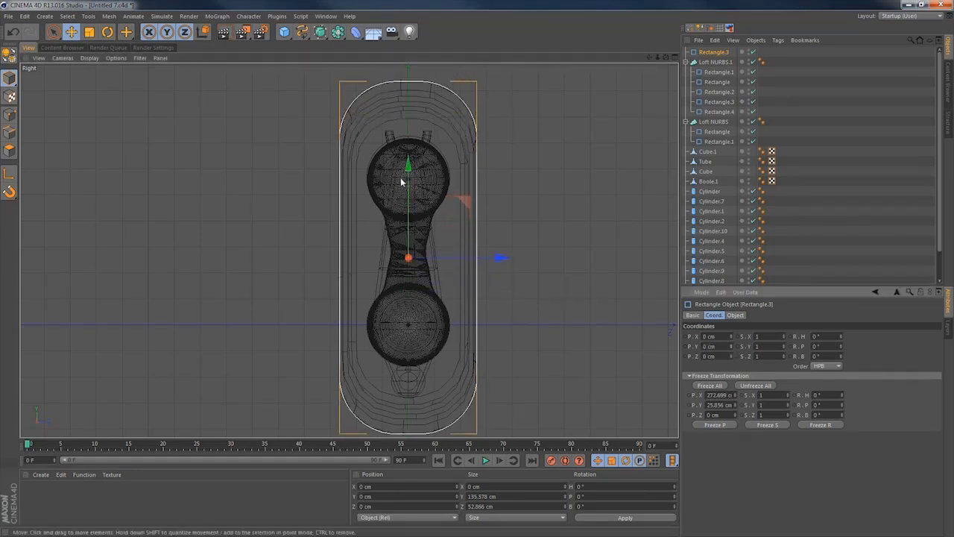
left_click(431, 270)
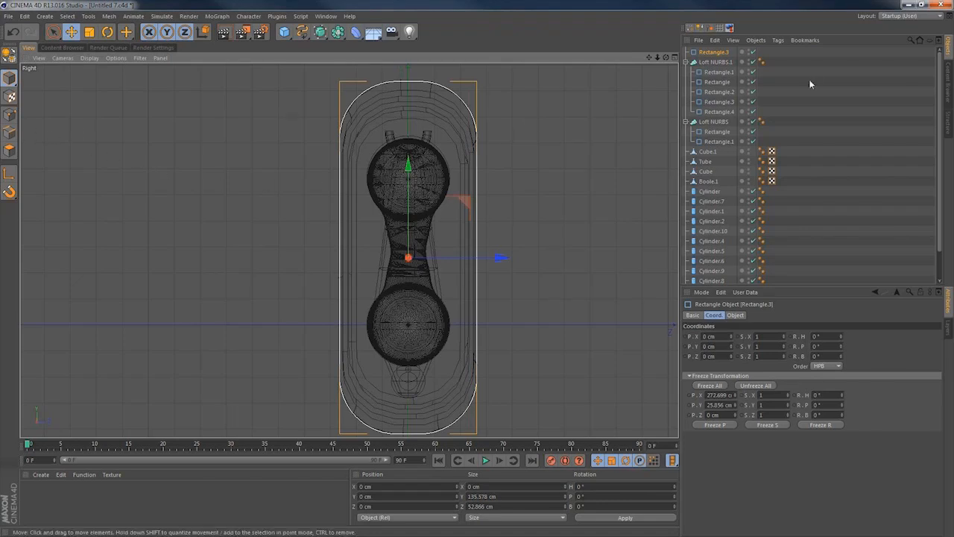
Convert the copied rectangle into an editable spline and stay in Model mode.
key("c")
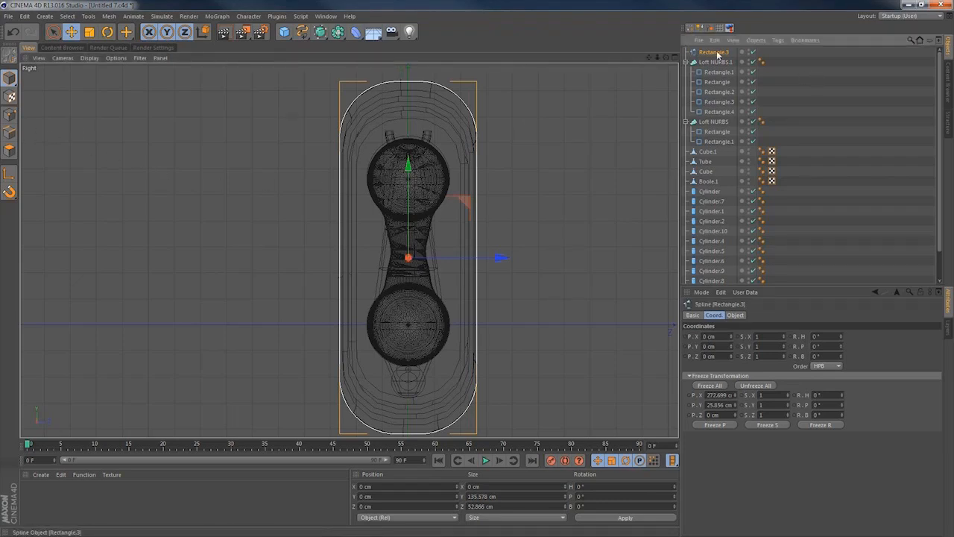
left_click(9, 114)
left_click(10, 78)
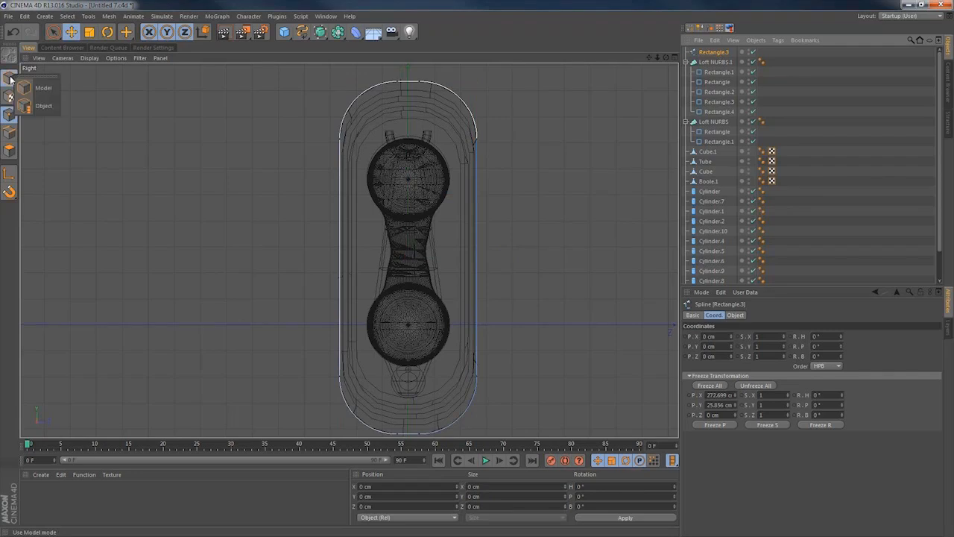
left_click(11, 78)
Enable snapping and move the spline down to Y -25.856 cm so its centre sits on the world axis line.
left_click(12, 199)
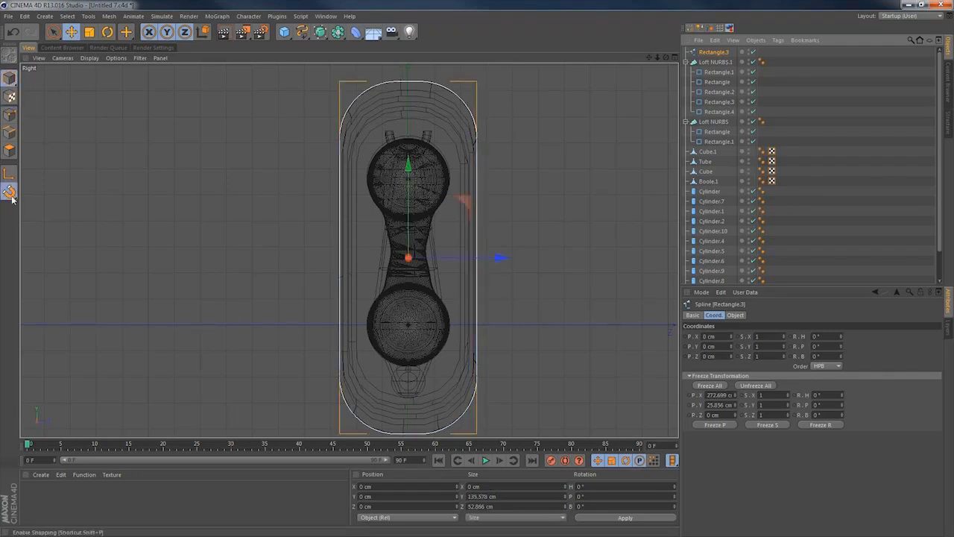
left_click(9, 191)
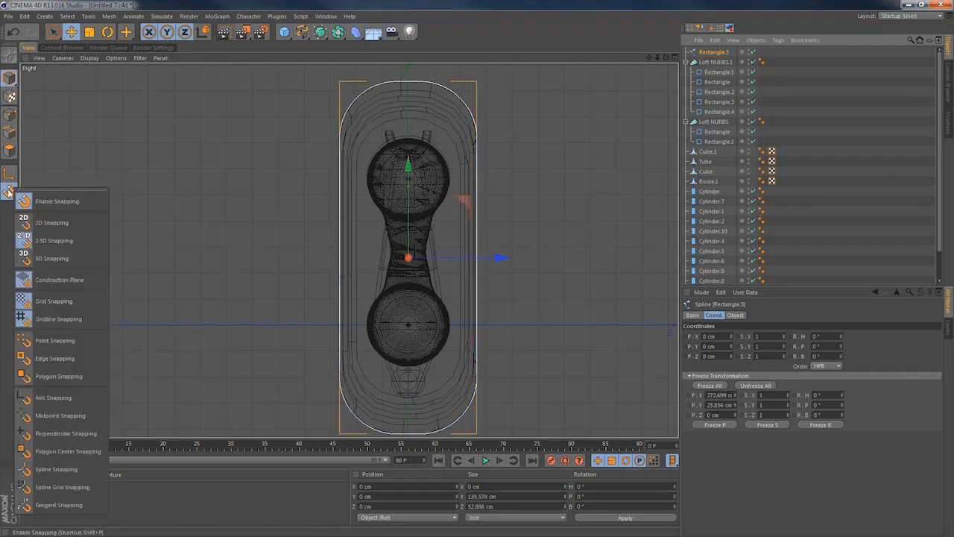
left_click(49, 202)
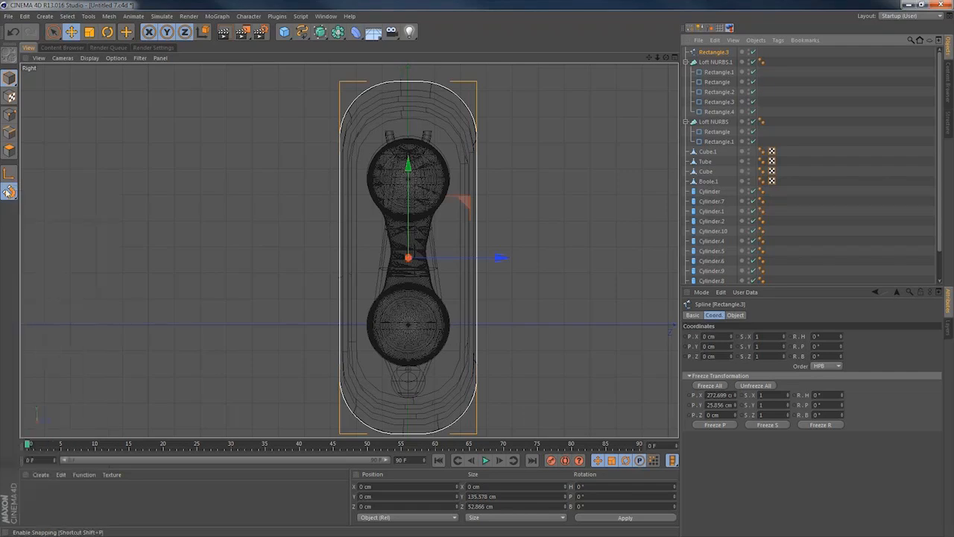
left_click_drag(408, 165, 408, 233)
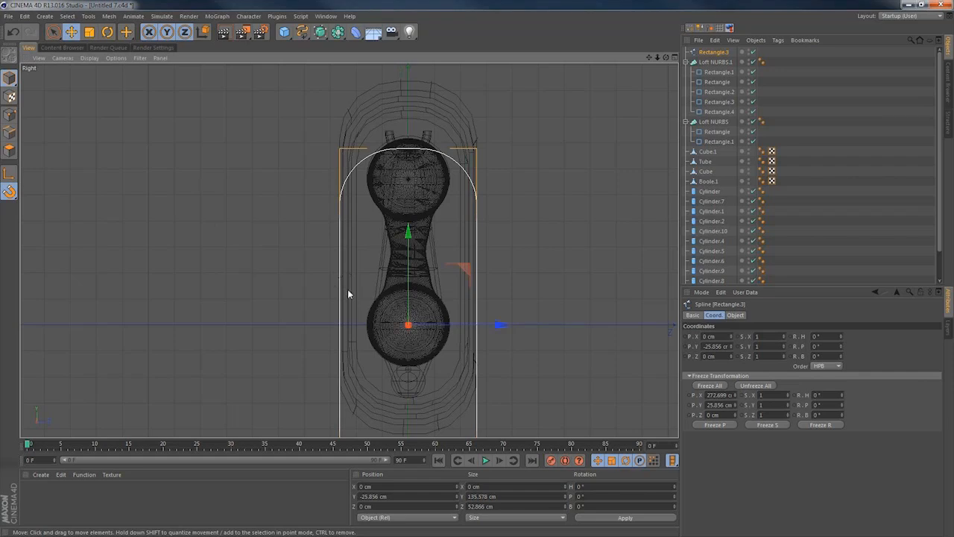
Create a point on each straight side of the spline where it crosses the world axis line.
left_click(9, 114)
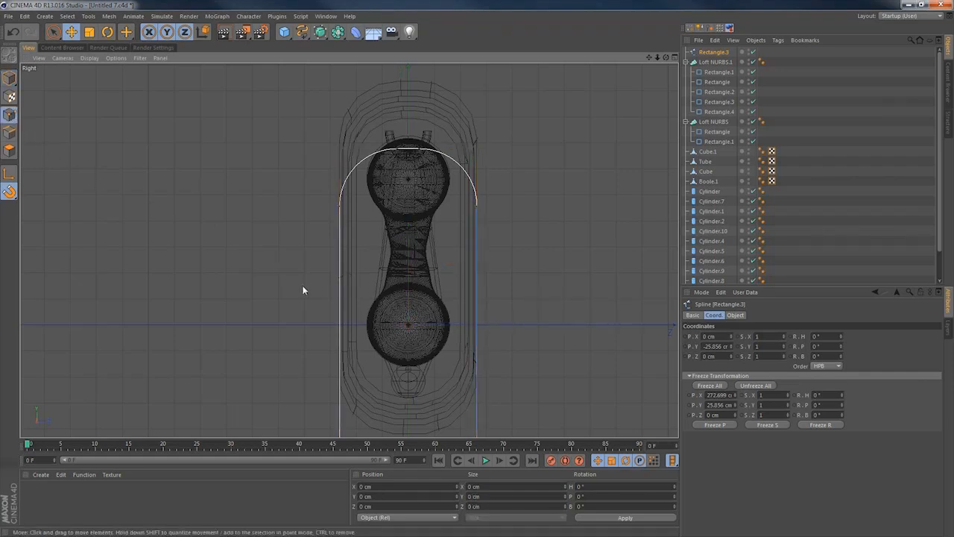
right_click(341, 296)
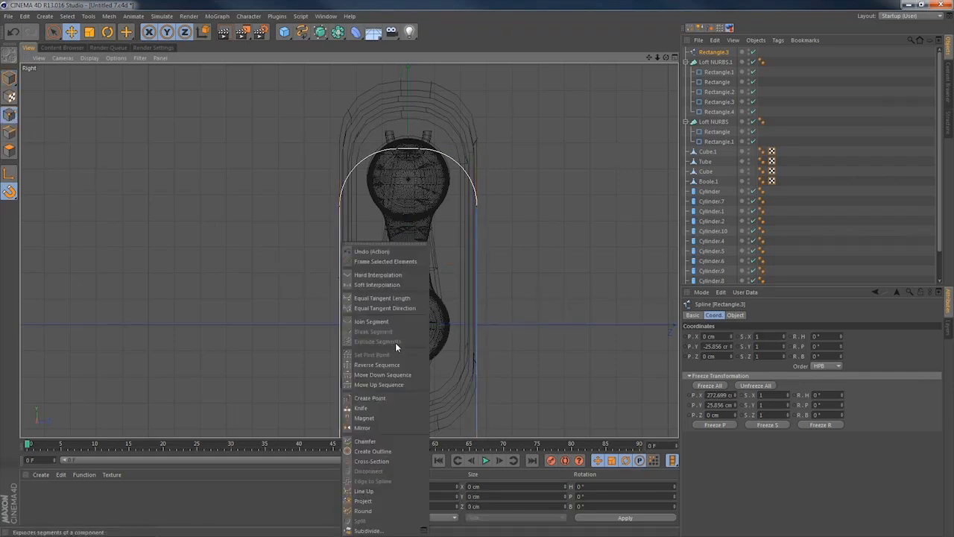
left_click(373, 398)
left_click(341, 329)
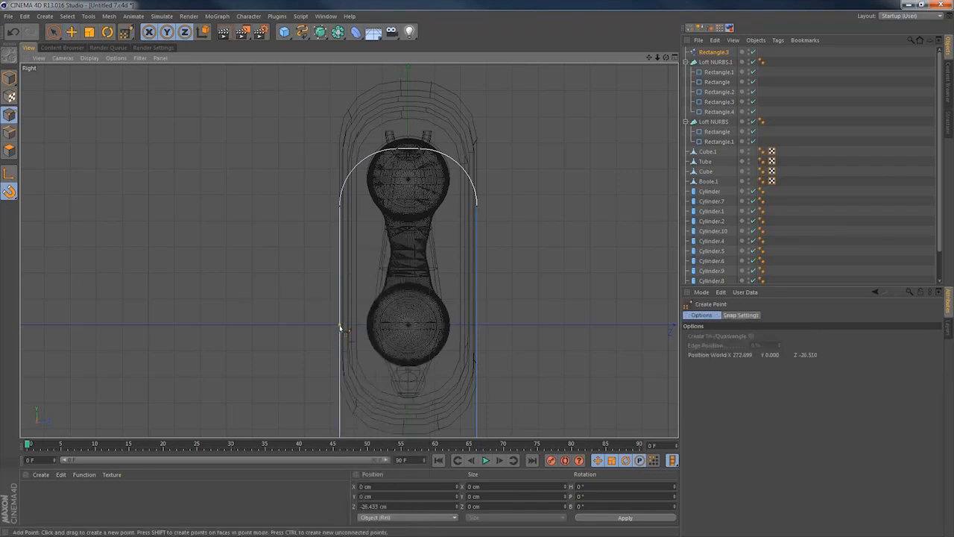
left_click(478, 327)
Return to Model mode and reset the spline's Y position to 0 cm.
key("space")
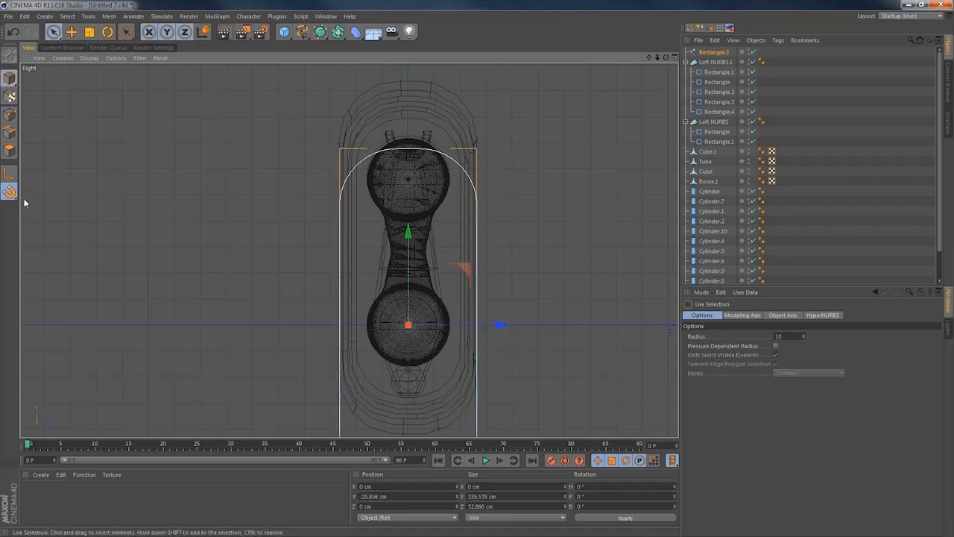
left_click(708, 54)
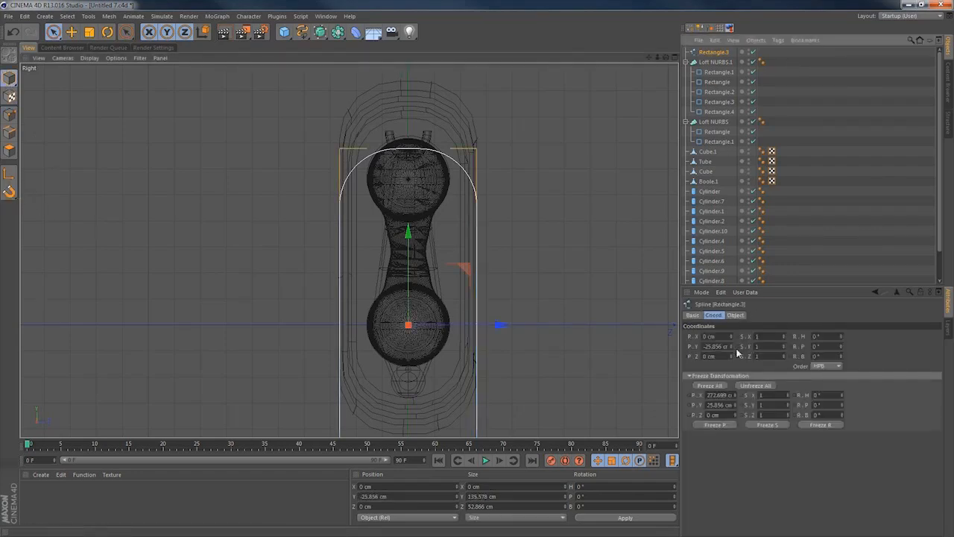
right_click(732, 348)
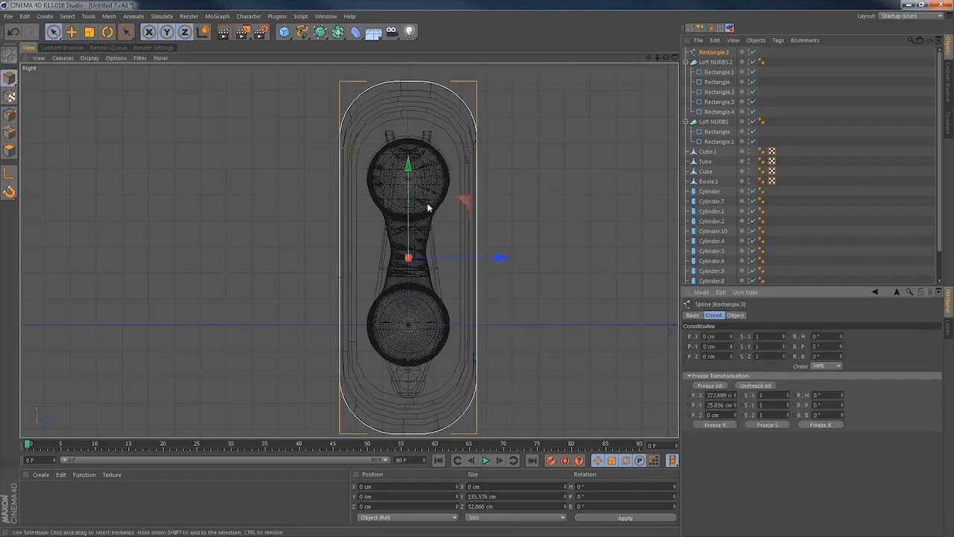
Select the four points of the spline's rounded upper end with Rectangle Selection and delete them.
left_click(9, 114)
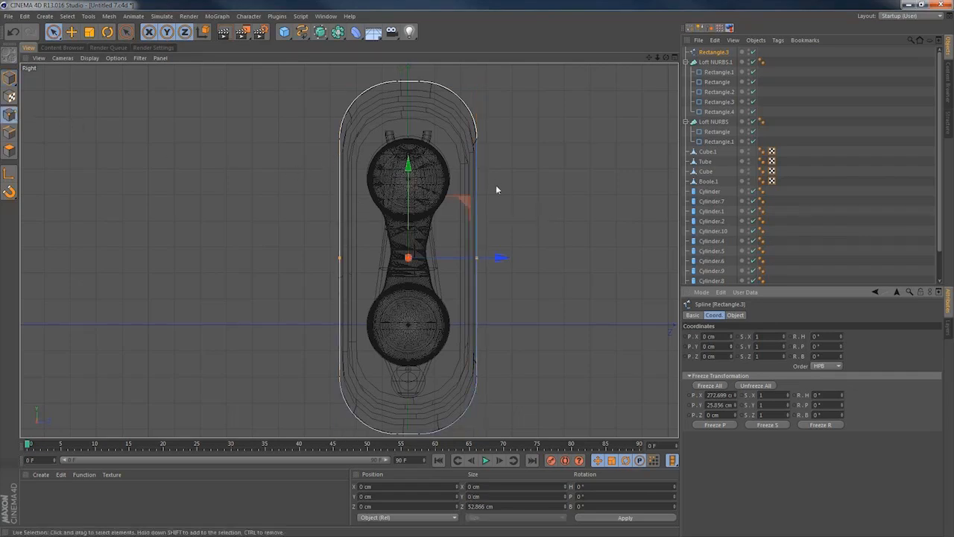
key("m")
key("a")
key("space")
left_click(478, 139)
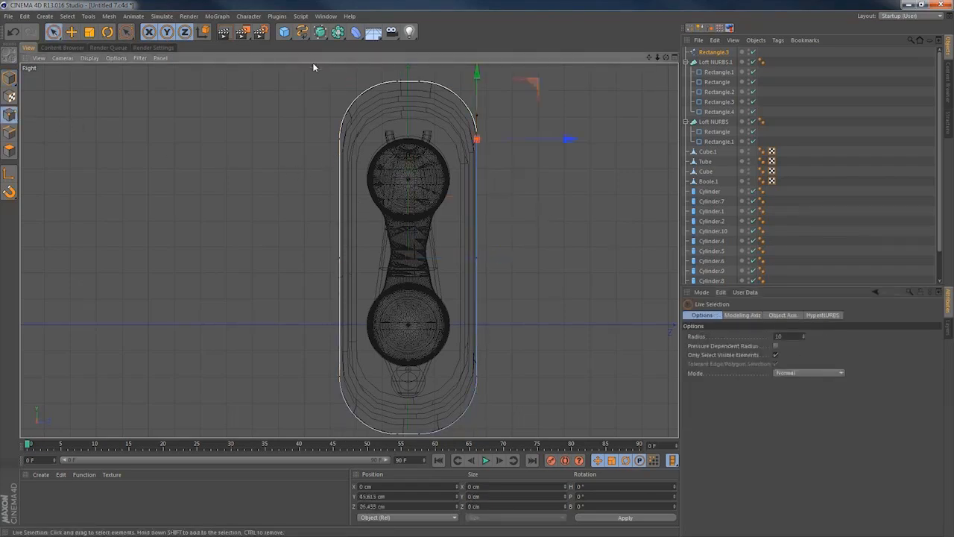
key("ctrl+z")
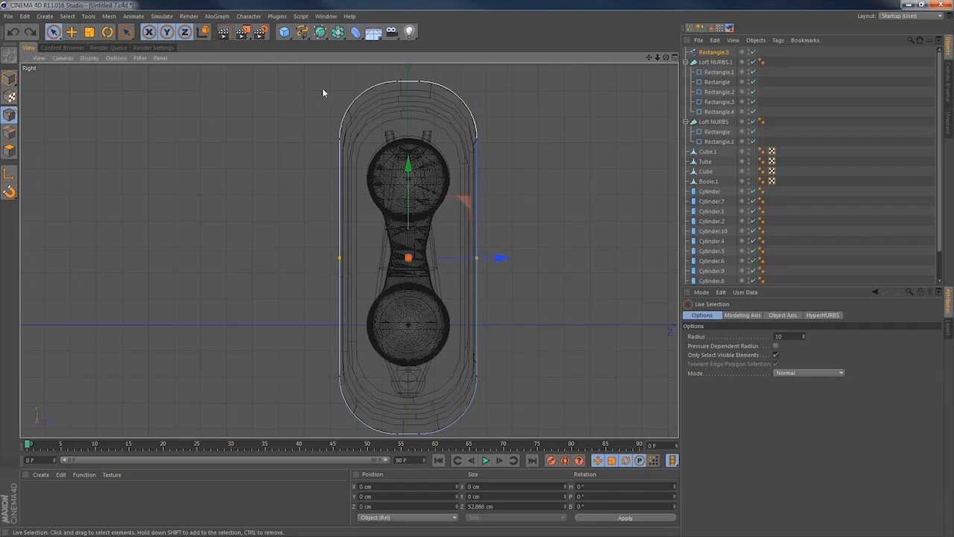
left_click_drag(53, 32, 82, 61)
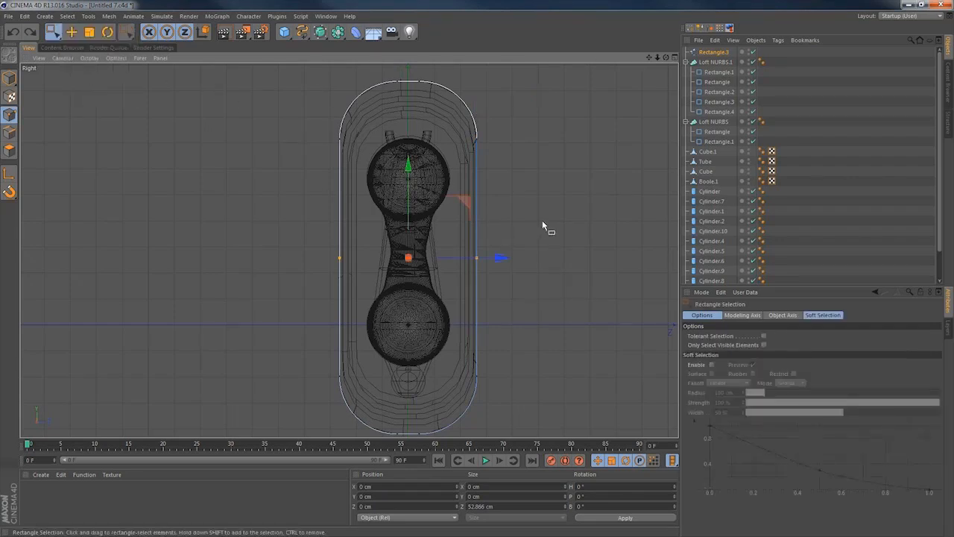
left_click_drag(525, 192, 323, 77)
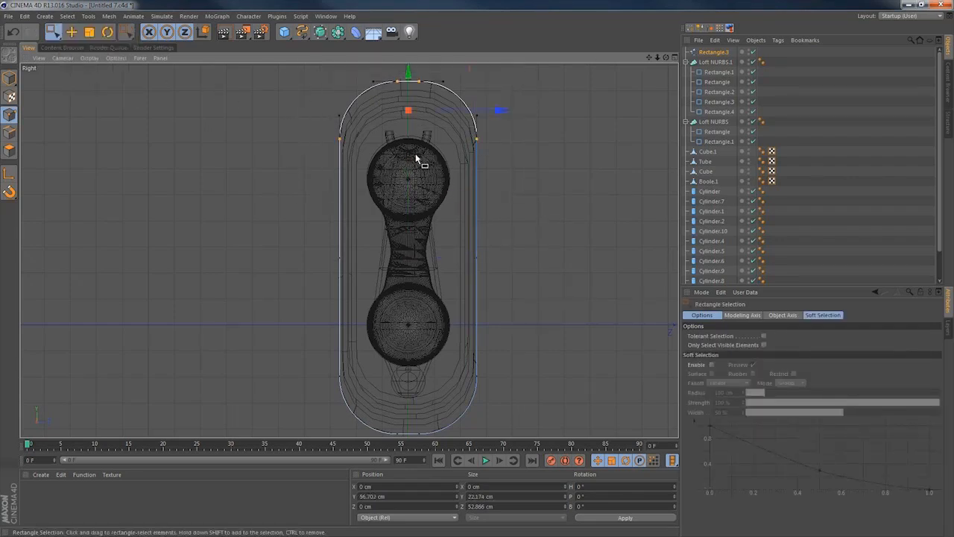
key("Delete")
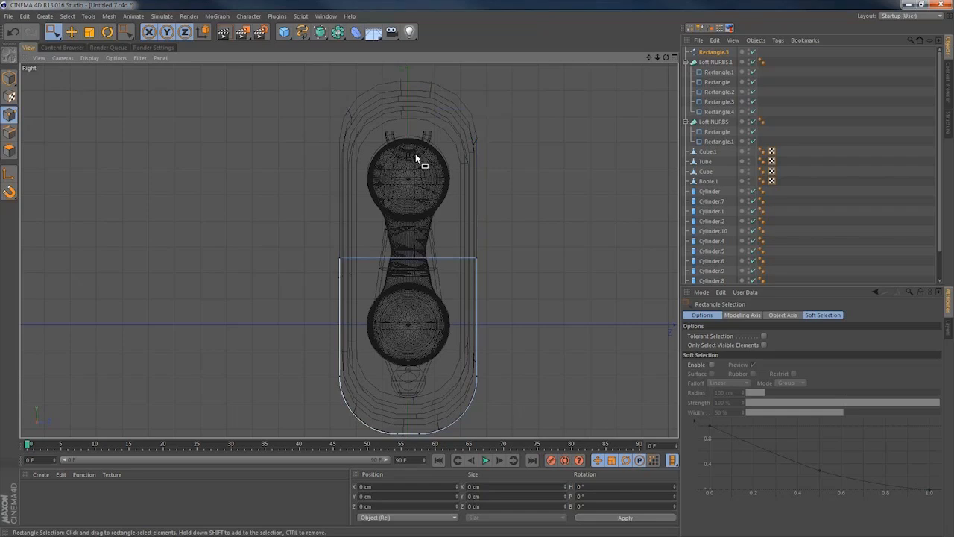
Move the trimmed spline back along X to the rear end of the gun body and duplicate it at the top level.
middle_click(434, 292)
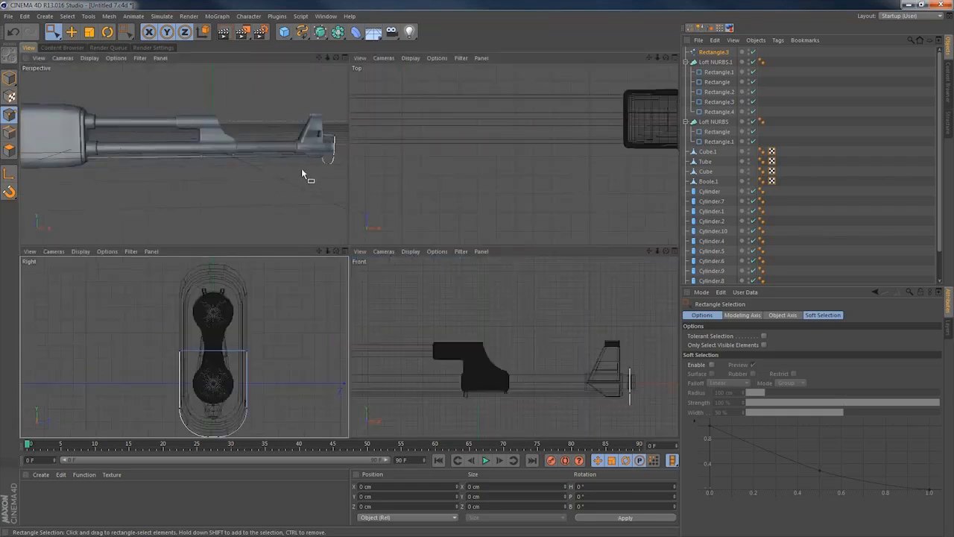
left_click(9, 79)
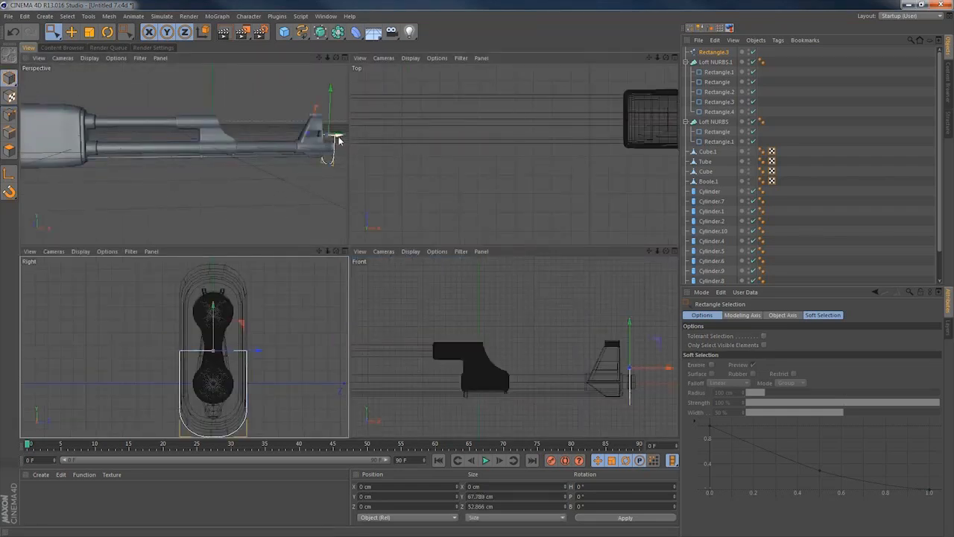
middle_click_drag(279, 160, 214, 165, "alt")
left_click_drag(308, 142, 93, 146)
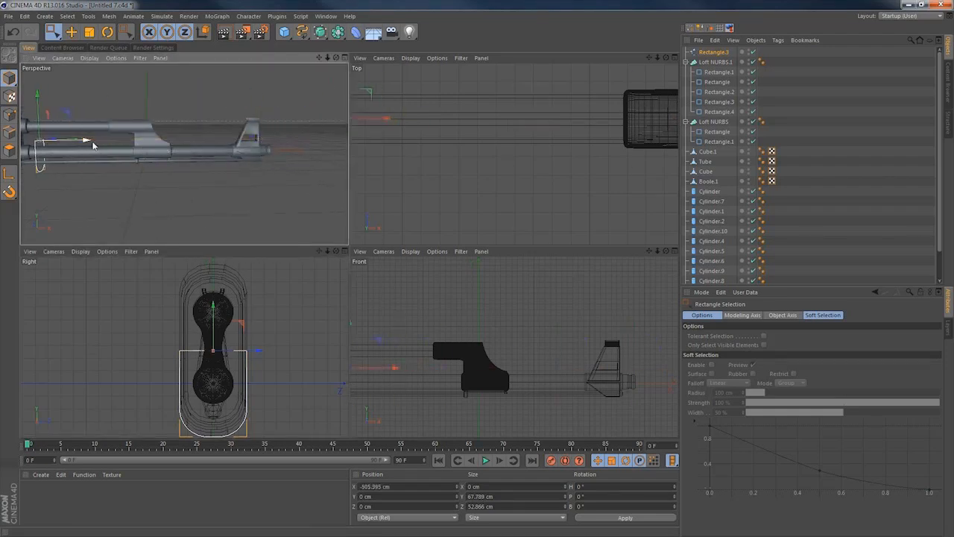
middle_click_drag(94, 146, 324, 149, "alt")
left_click_drag(312, 150, 167, 153)
left_click(720, 54)
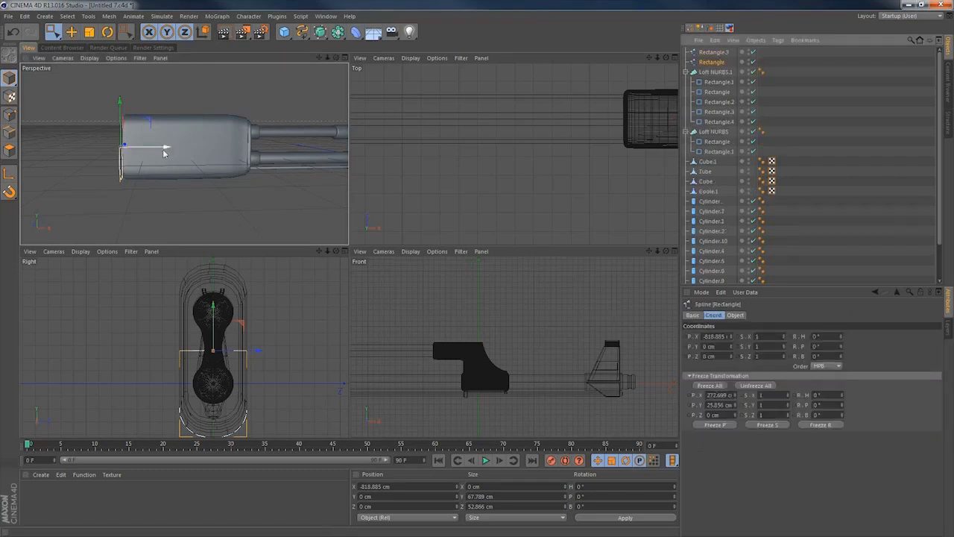
Move one trimmed spline back along X to about -938 cm and put both trimmed splines into a new Loft NURBS.
left_click_drag(167, 152, 109, 151, "ctrl")
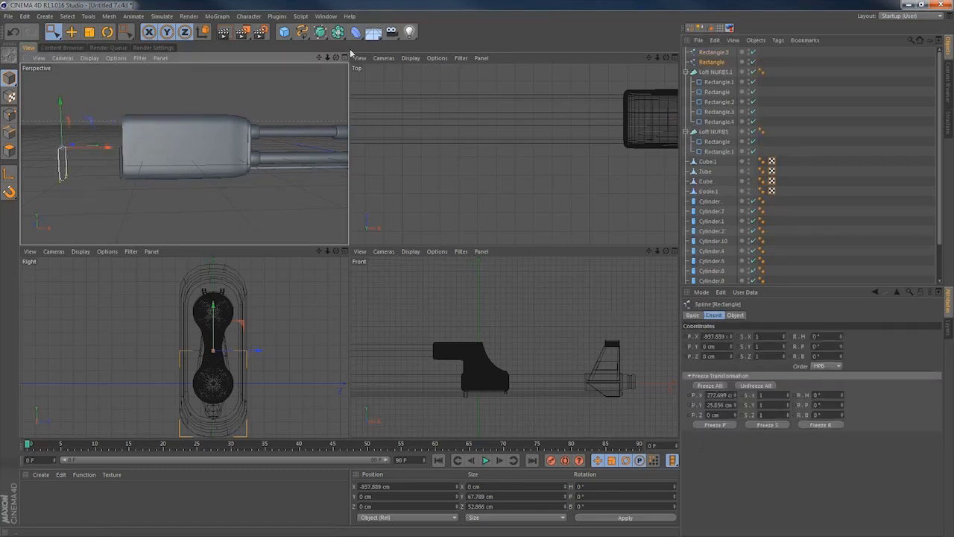
left_click_drag(338, 32, 414, 57)
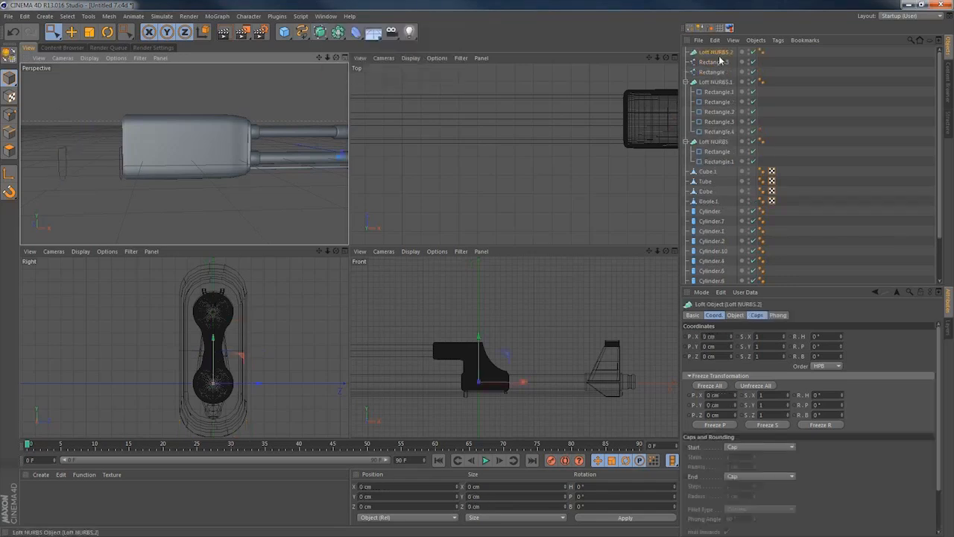
left_click(716, 61)
left_click(712, 71, "shift")
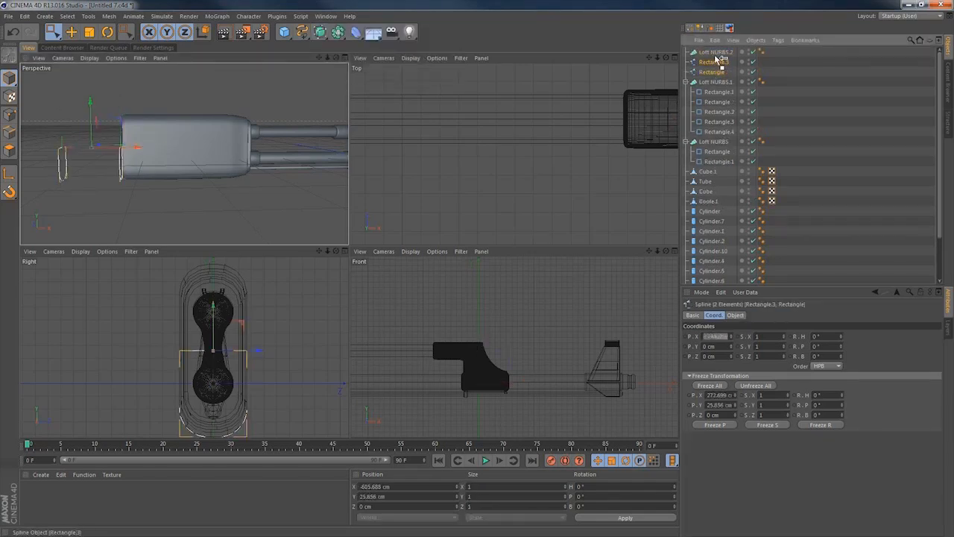
left_click_drag(718, 60, 716, 52)
Move the new loft's front spline along X to about -807 cm, into the gun body, and its rear spline to about -882 cm.
middle_click_drag(136, 143, 229, 145, "alt")
right_click_drag(177, 173, 236, 159, "alt")
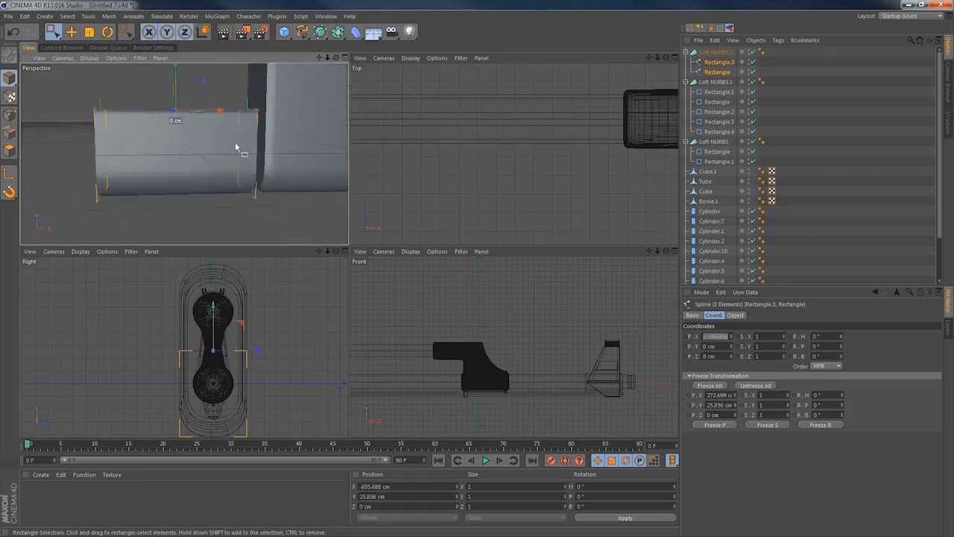
left_click(715, 62)
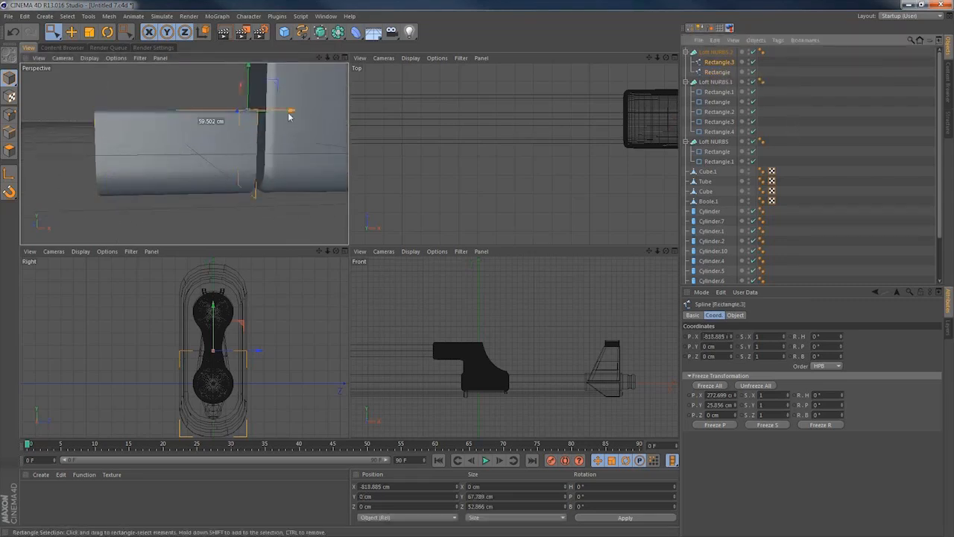
left_click_drag(293, 112, 304, 116)
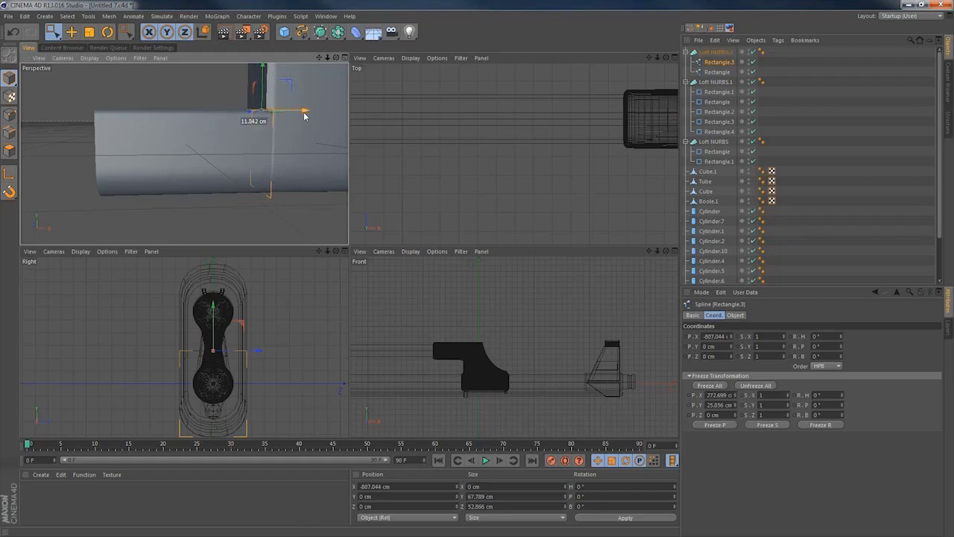
left_click(718, 73)
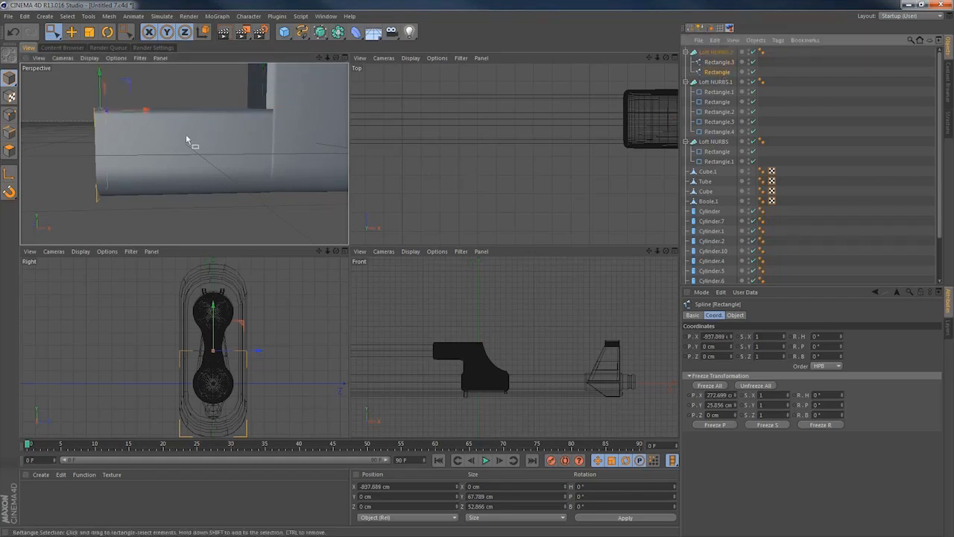
left_click_drag(152, 109, 216, 108)
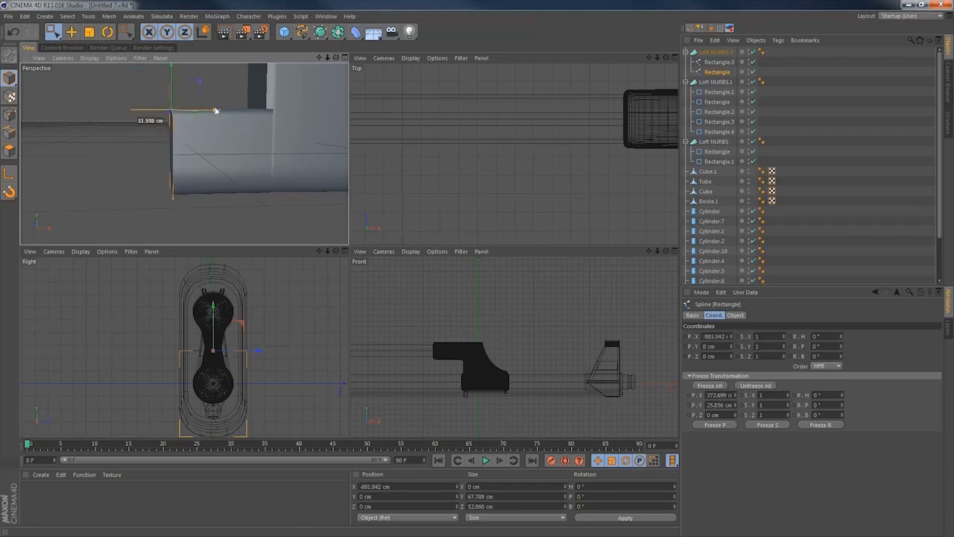
Duplicate the loft's rear spline, move the copy back to X about -967 cm and scale it up to about 82 x 64 cm.
left_click(722, 75)
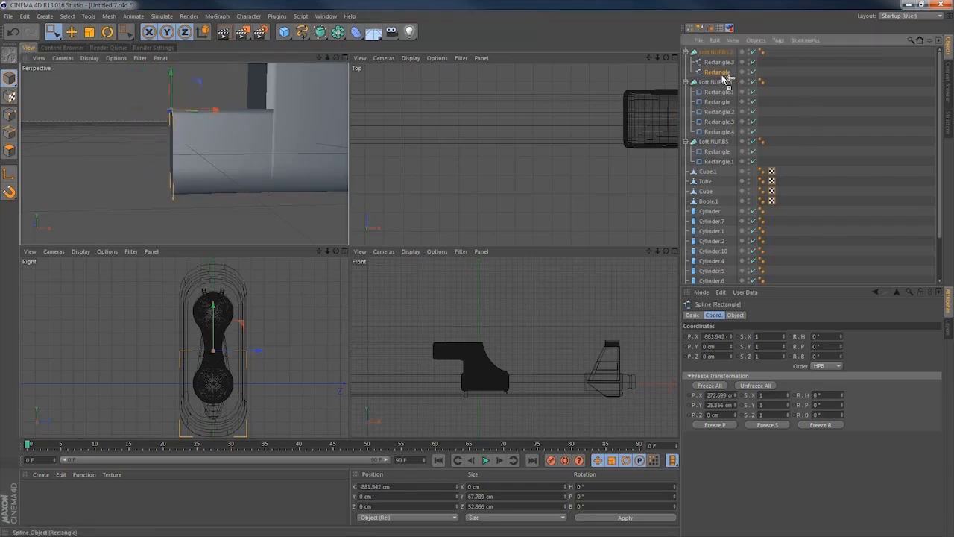
left_click_drag(724, 78, 723, 79, "ctrl")
left_click_drag(201, 109, 192, 128)
key("t")
key("e")
key("t")
key("e")
Add another copy of the enlarged spline at X about -994 cm and scale it up to about 86 x 67 cm.
left_click_drag(720, 84, 722, 87, "ctrl")
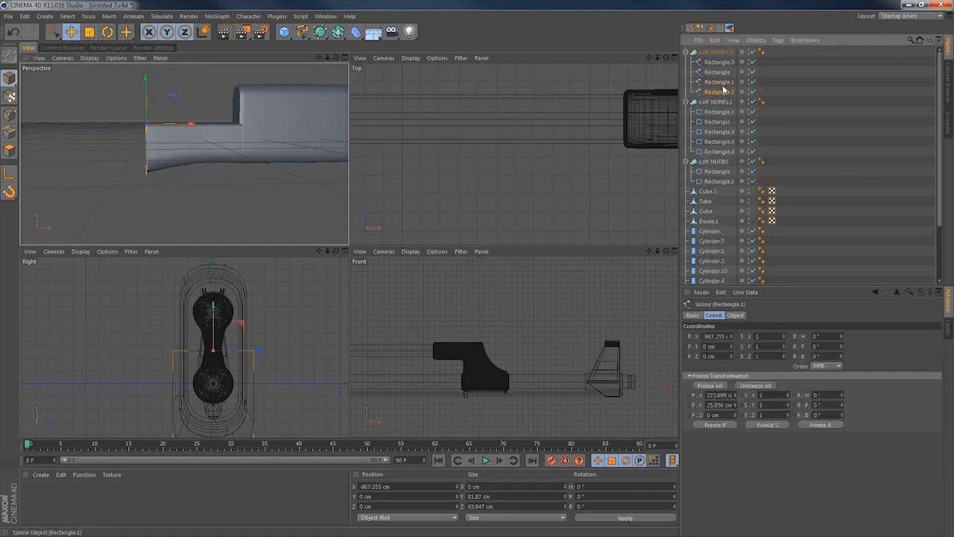
left_click_drag(196, 126, 215, 132)
key("t")
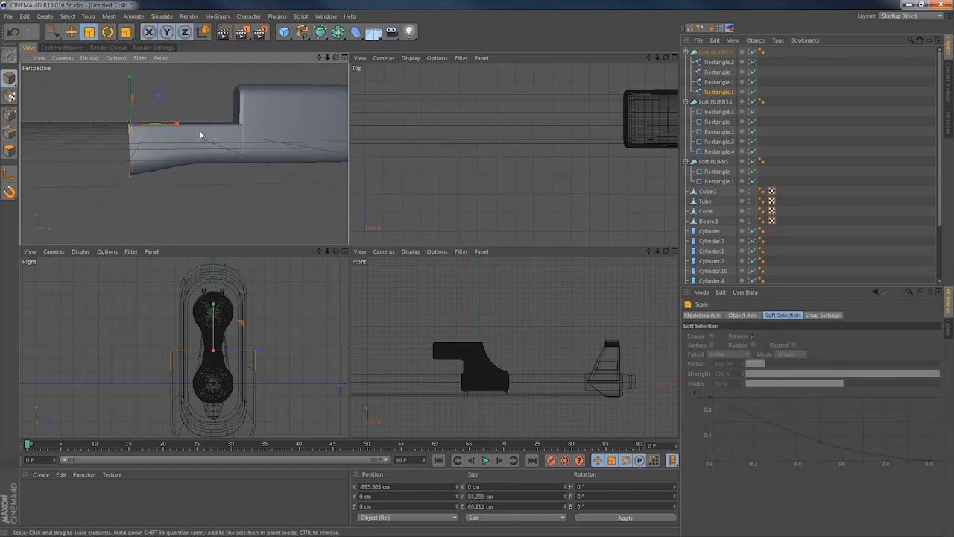
left_click(722, 72)
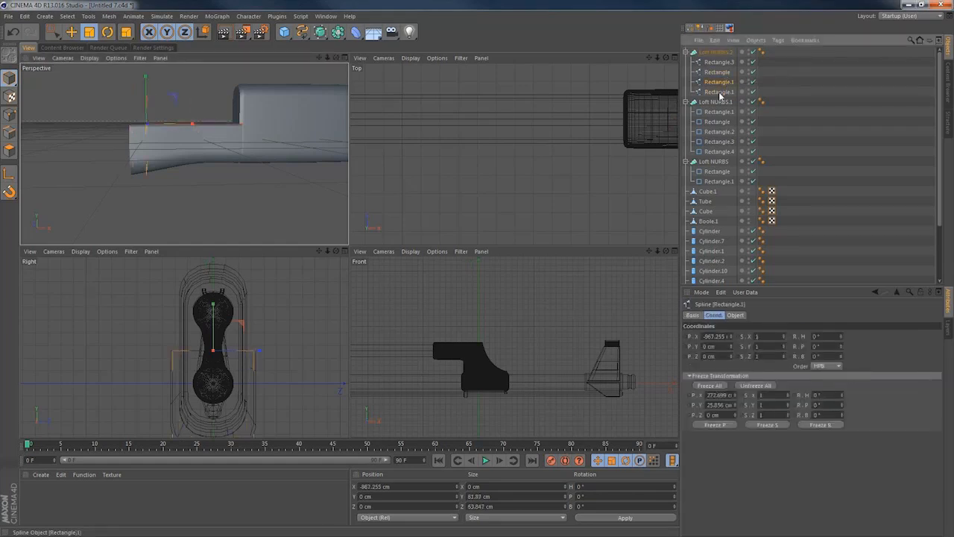
Duplicate the rearmost spline, move the copy back to X about -1006 cm and scale it down slightly to round off the end.
left_click(720, 94)
left_click_drag(723, 98, 723, 99, "ctrl")
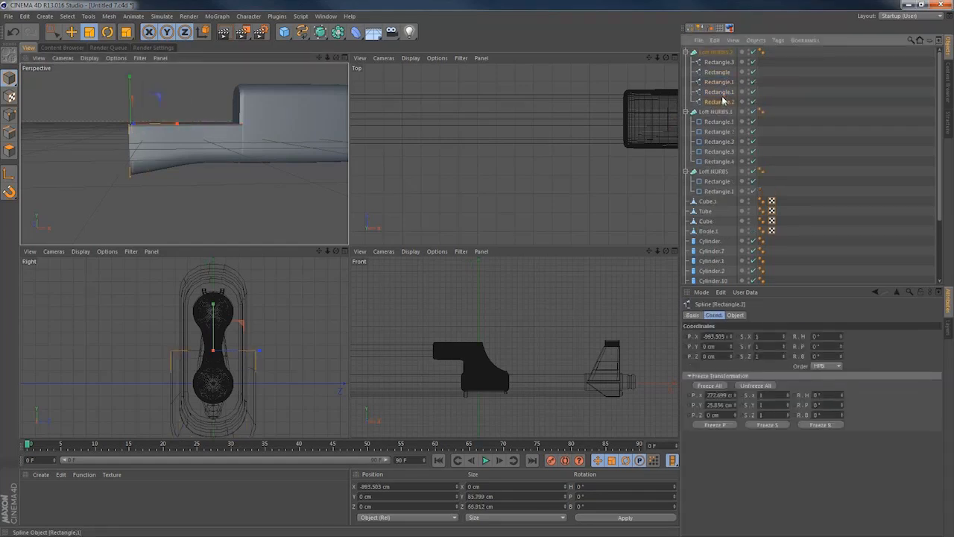
key("e")
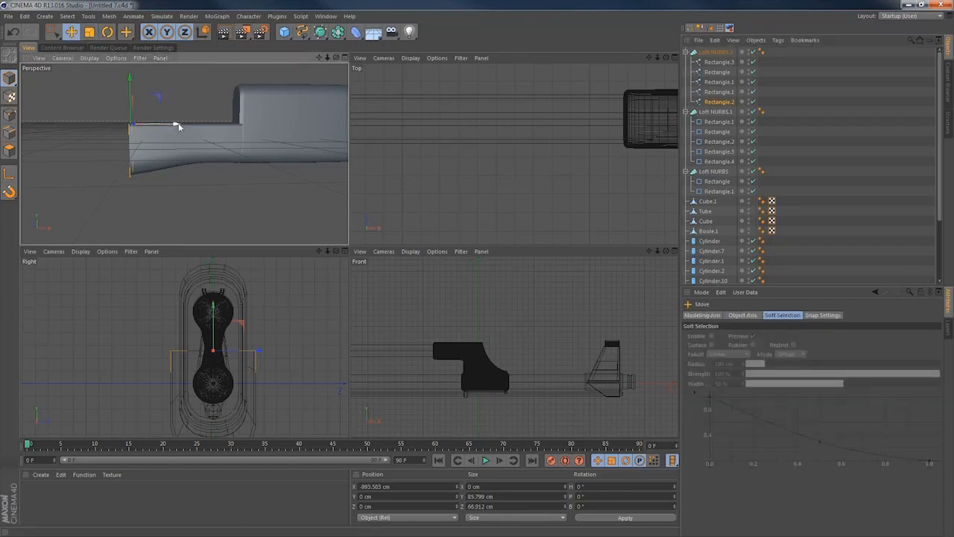
left_click_drag(177, 125, 183, 146)
key("t")
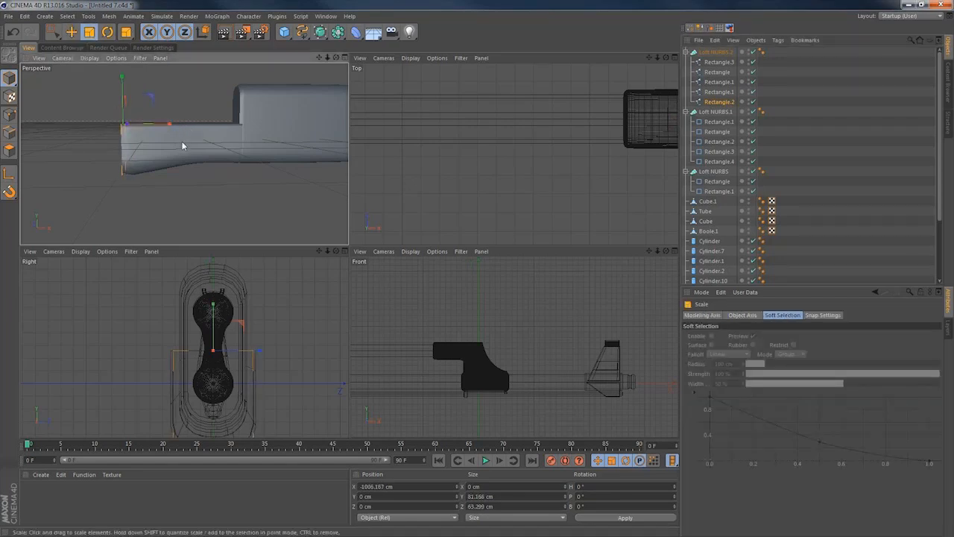
left_click(221, 89)
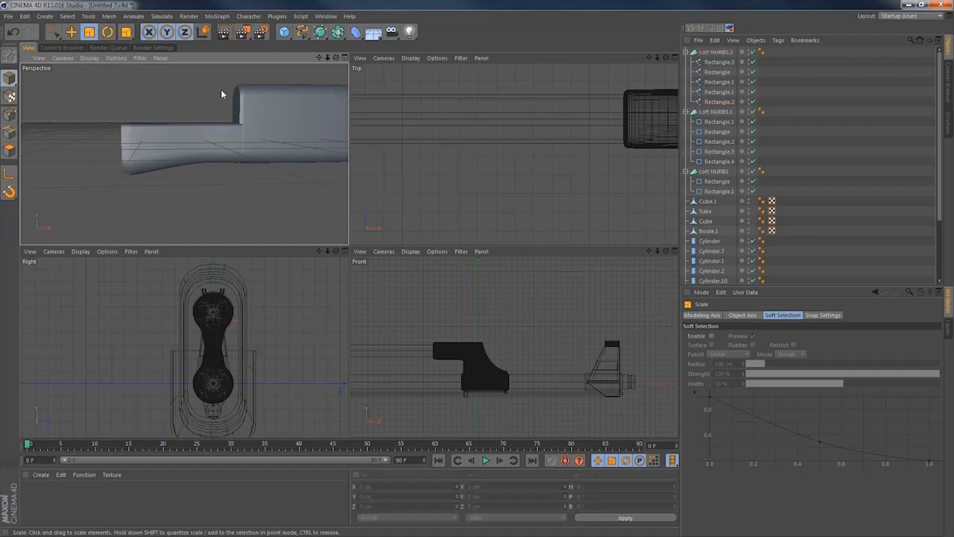
Show the perspective view full size with the whole rifle framed, and collapse the three Loft NURBS hierarchies.
middle_click_drag(229, 137, 138, 138, "alt")
right_click_drag(195, 124, 138, 131, "alt")
left_click_drag(148, 129, 193, 146, "alt")
middle_click(220, 149)
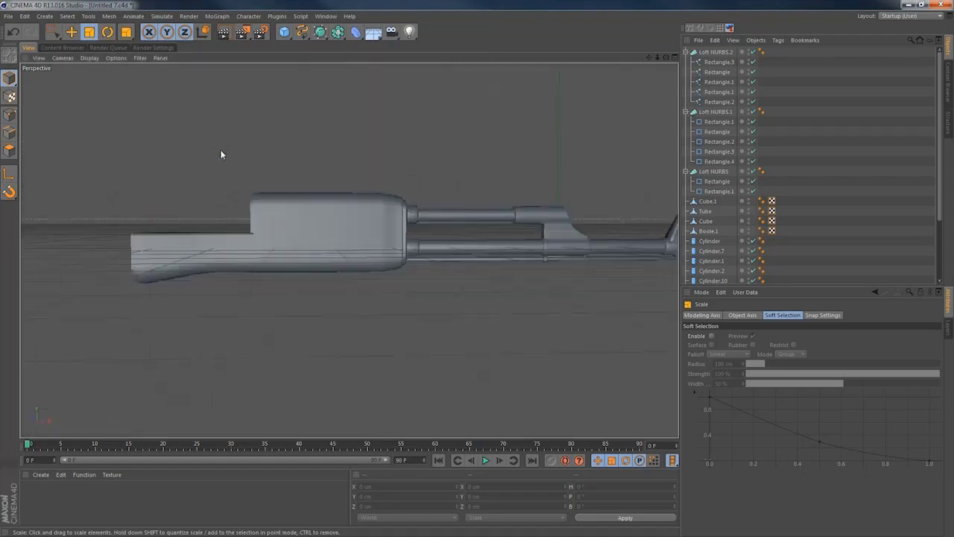
middle_click_drag(435, 238, 394, 247, "alt")
left_click_drag(394, 251, 437, 248, "alt")
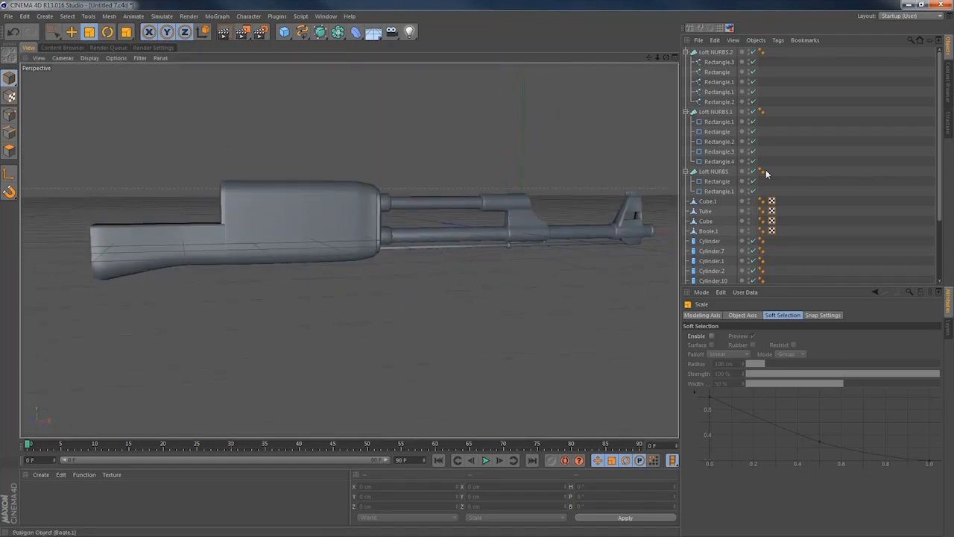
left_click(685, 51)
left_click(685, 62)
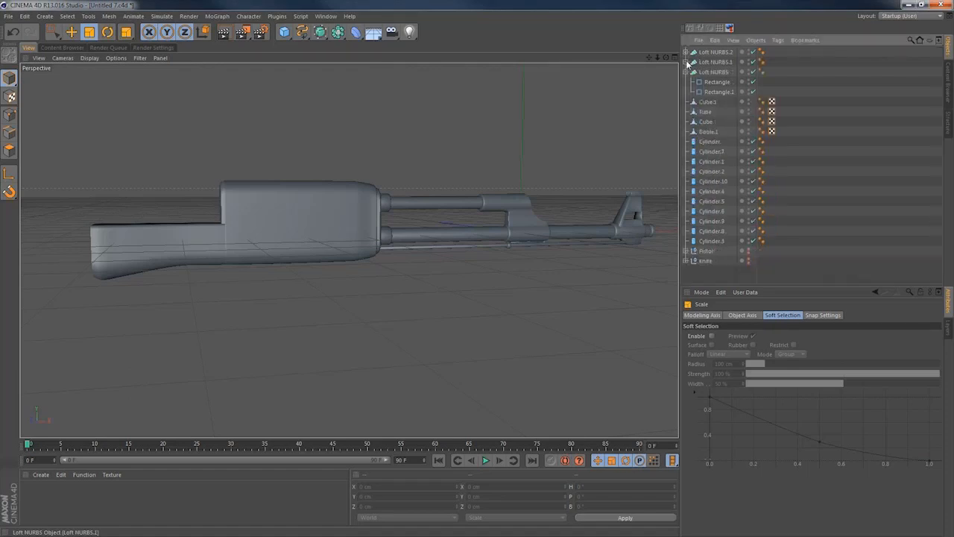
left_click(685, 72)
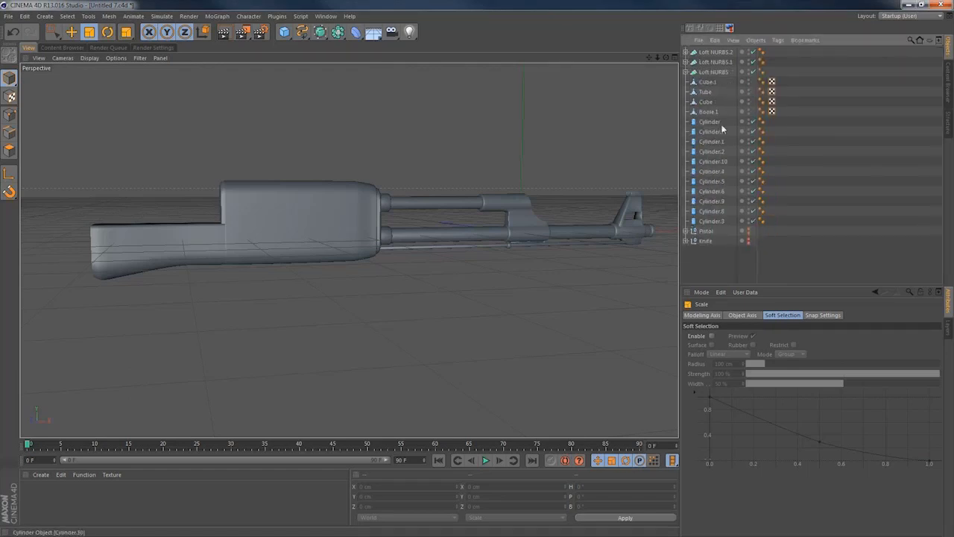
Group all the rifle's lofts, polygon parts and cylinders under one null and rename it AK47.
left_click(712, 52)
left_click(705, 221, "shift")
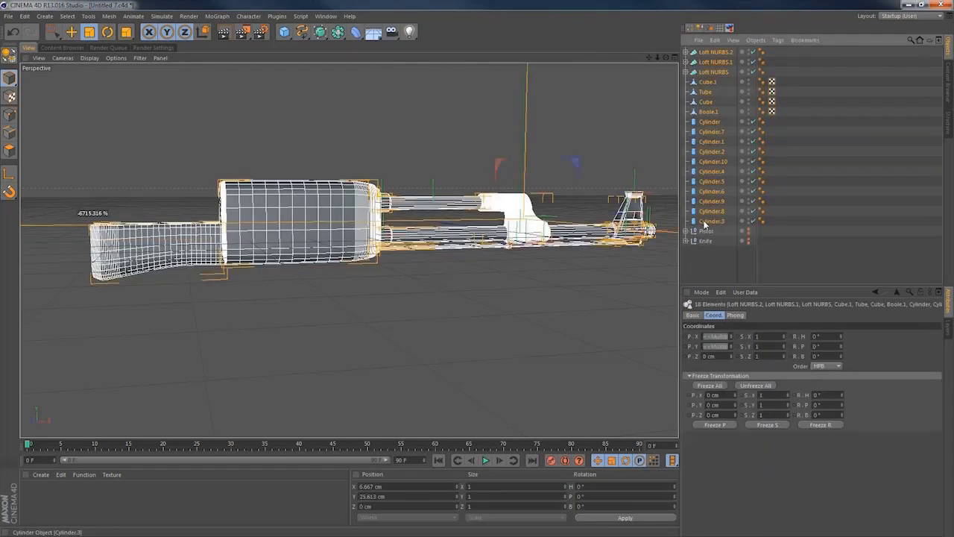
key("alt+g")
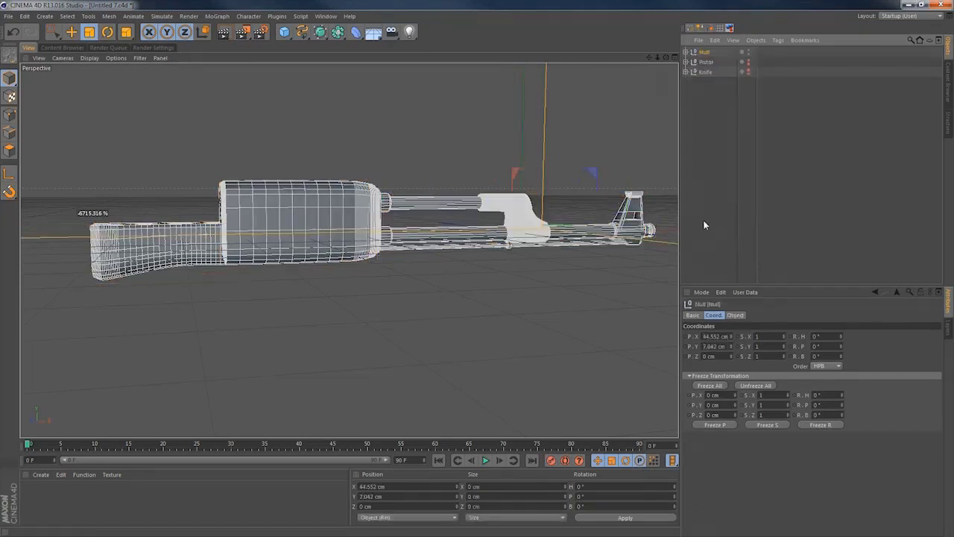
double_click(706, 52)
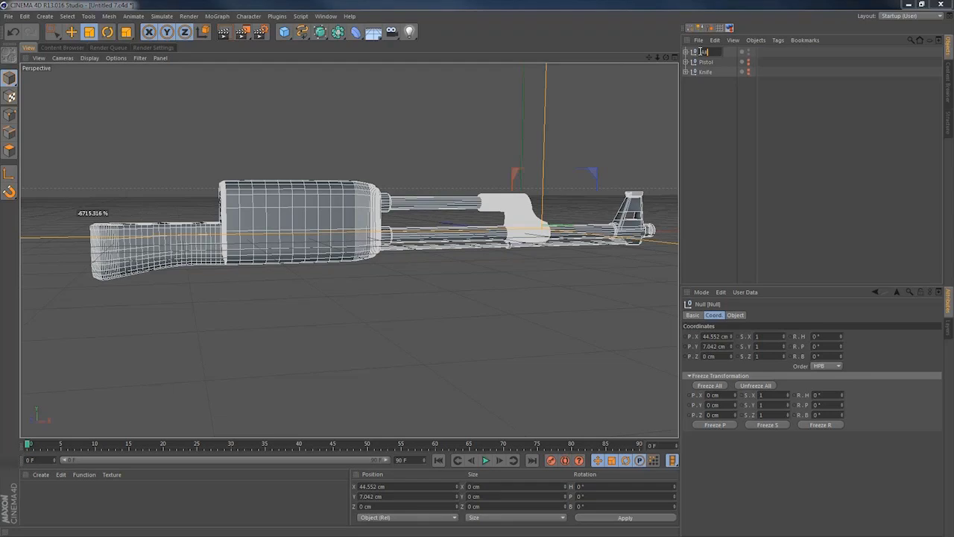
key("Return")
left_click(696, 102)
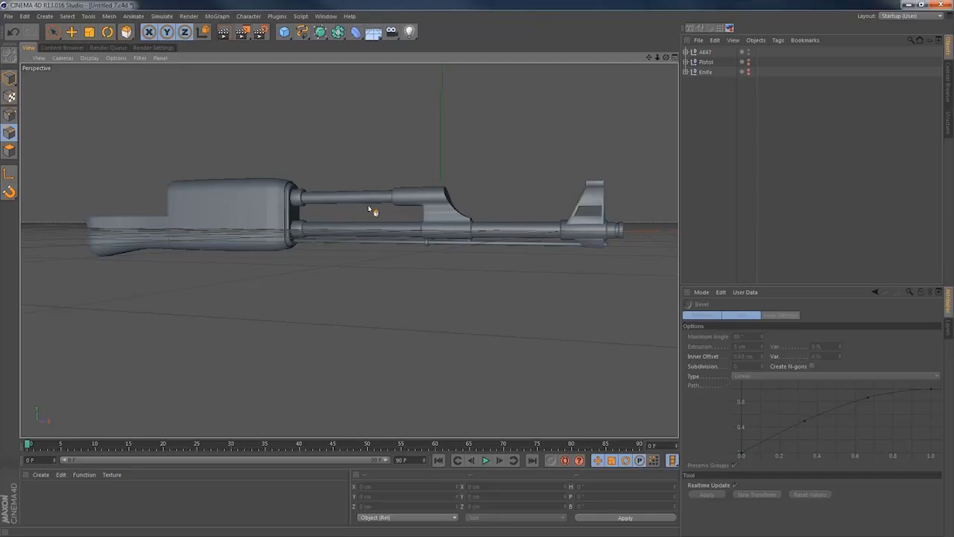
Select the upper tube cylinder between the gun body and the gas block with Live Selection and make it editable.
middle_click(369, 207)
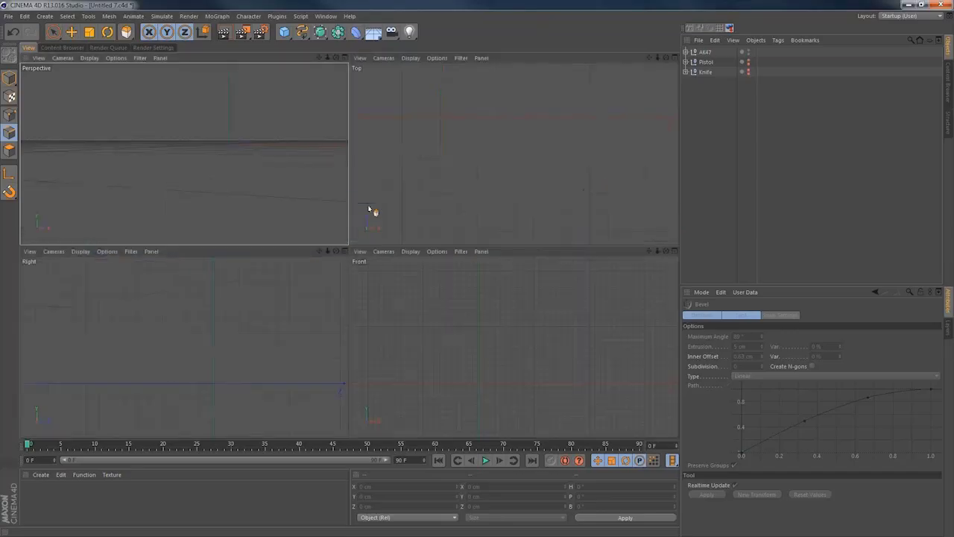
middle_click(233, 177)
right_click_drag(356, 214, 472, 236, "alt")
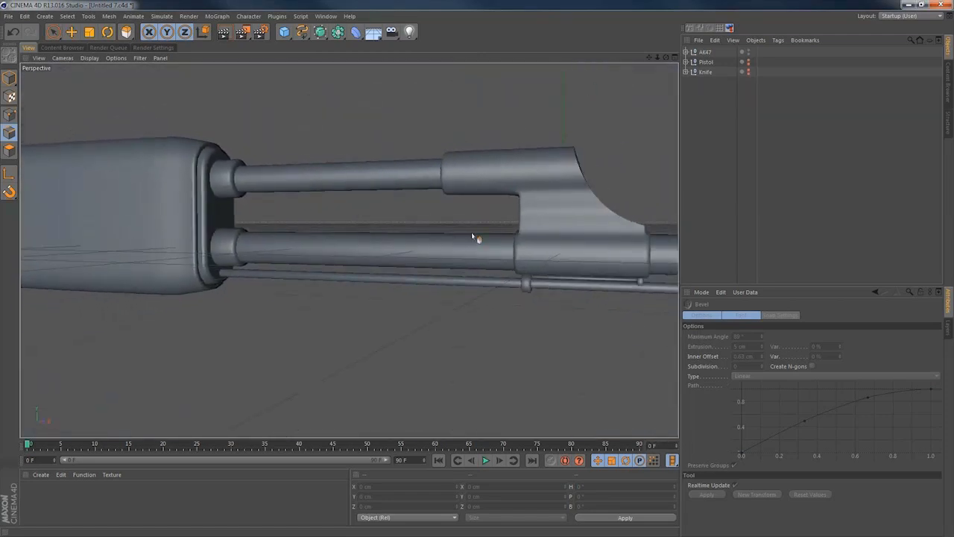
left_click_drag(471, 234, 559, 258, "alt")
left_click(54, 33)
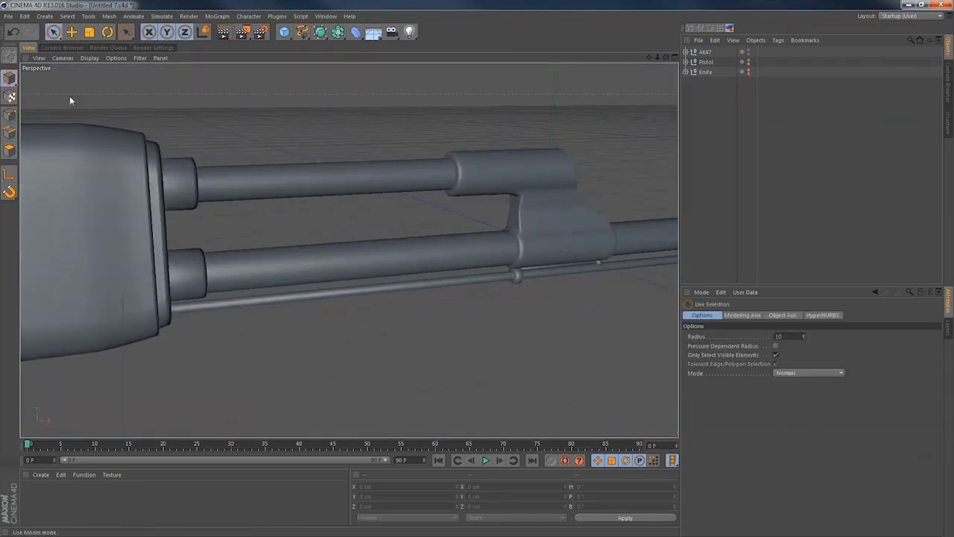
left_click(281, 189)
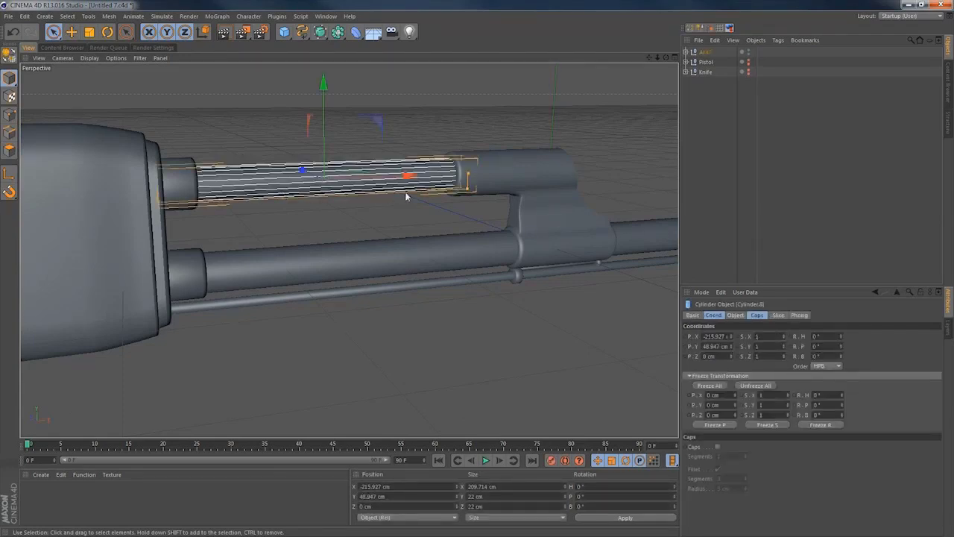
key("c")
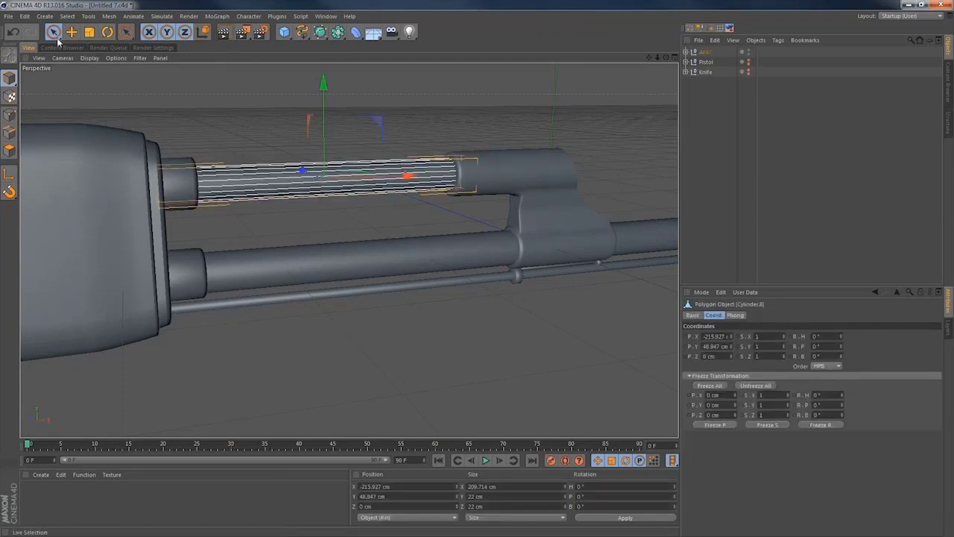
Cut a loop near each end of the upper tube with the Knife in Loop mode, and switch to edge selection.
key("k")
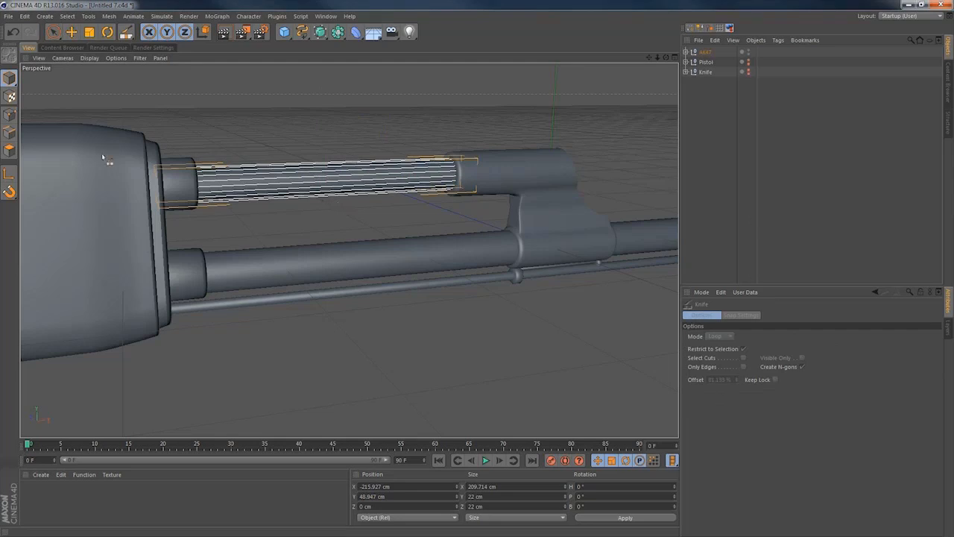
left_click(9, 114)
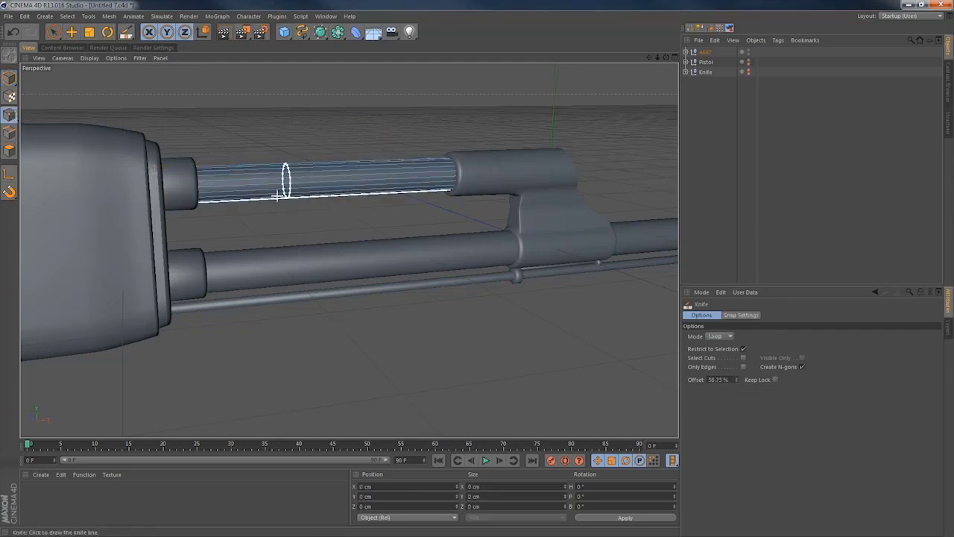
left_click_drag(234, 185, 212, 177, "alt")
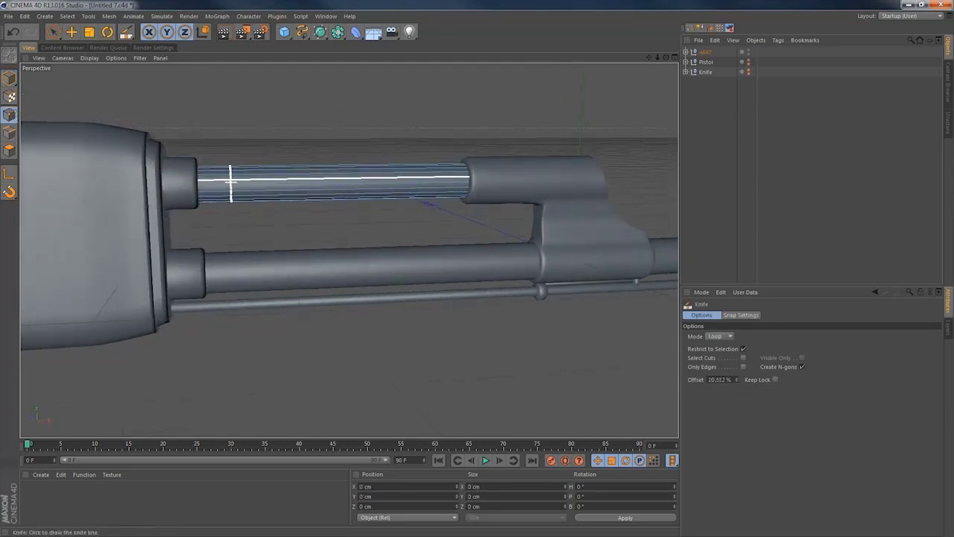
left_click(231, 181)
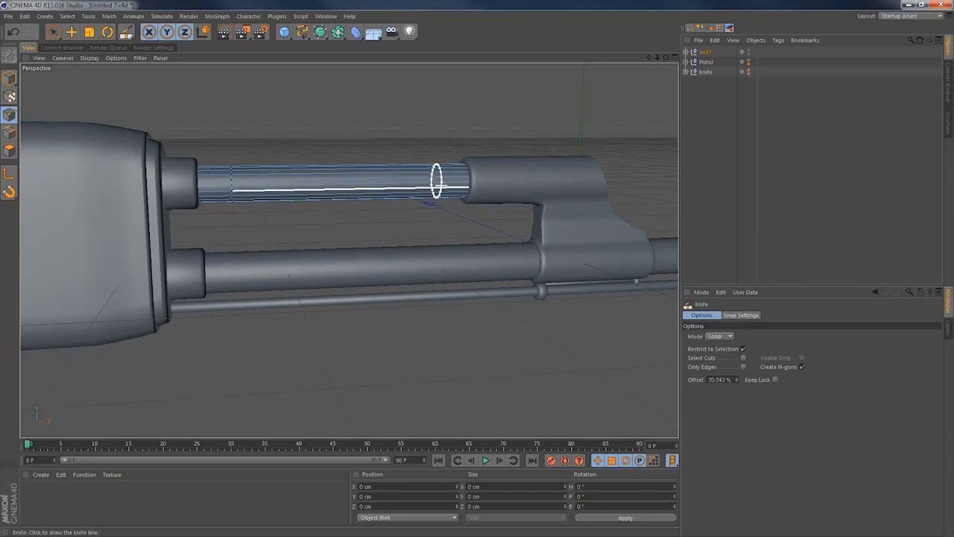
left_click(440, 184)
mouse_move(346, 166)
left_mouse_down("alt")
mouse_move(318, 151)
mouse_move(308, 177)
mouse_move(343, 176)
left_mouse_up("alt")
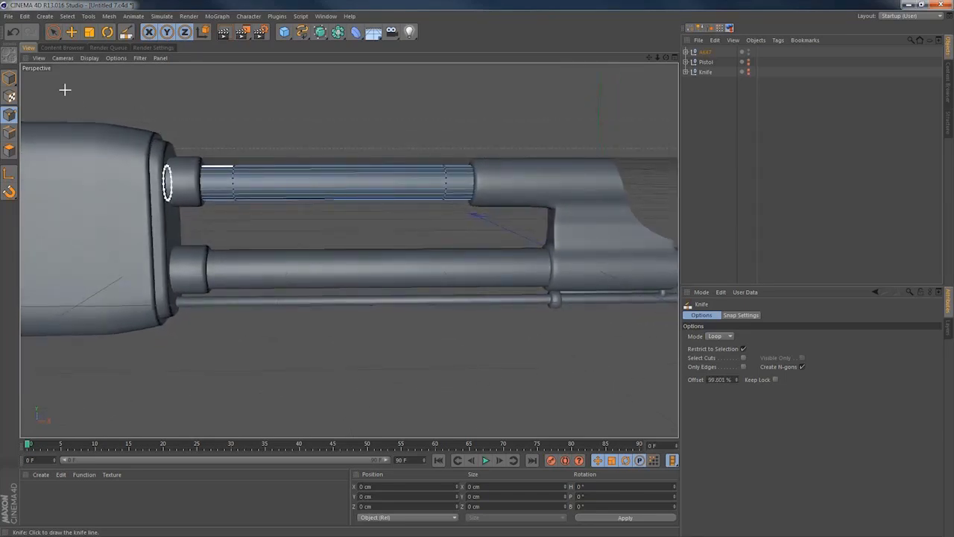
left_click(53, 32)
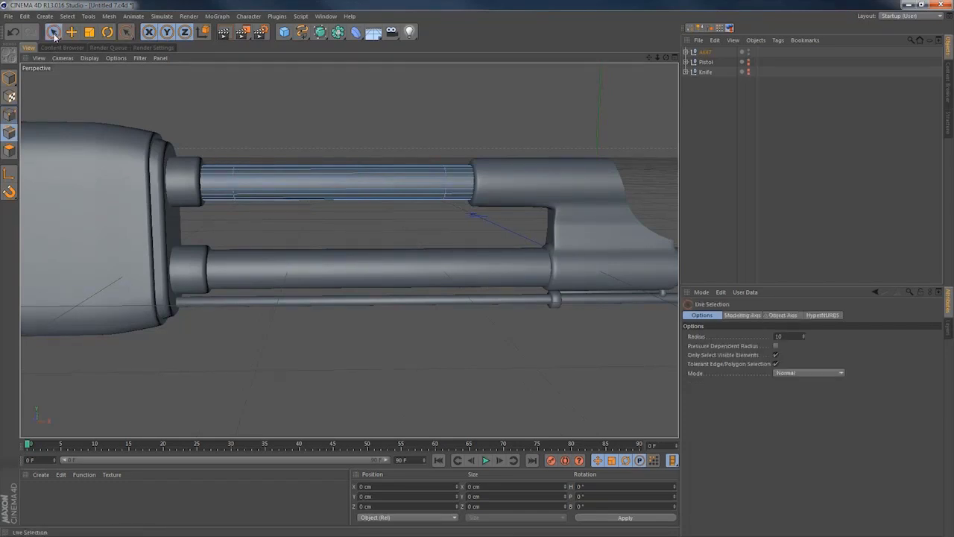
Select the three middle lengthwise edges on both sides of the upper tube, between the loop cuts, and scale them along Z to about 17.5 cm.
middle_click(312, 178)
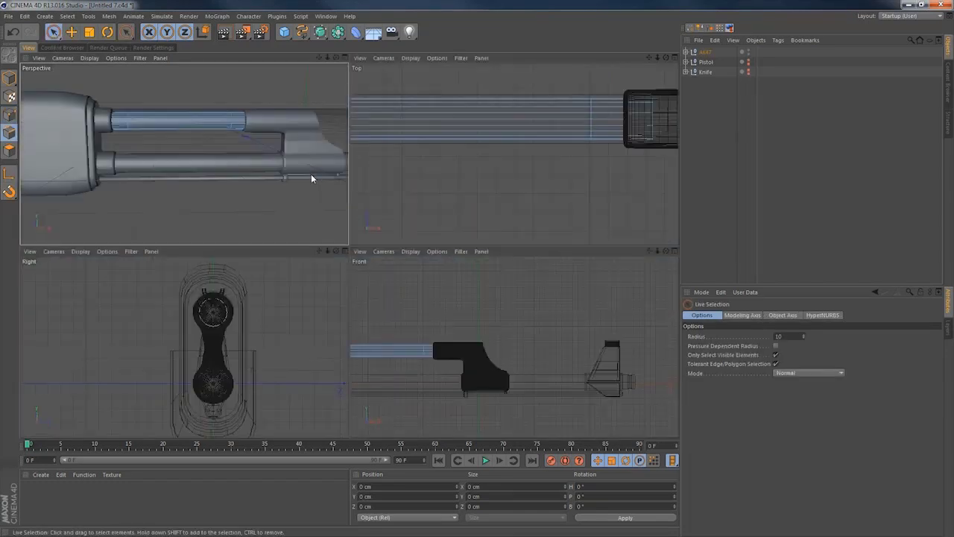
middle_click(388, 349)
scroll(268, 281, "up", 6)
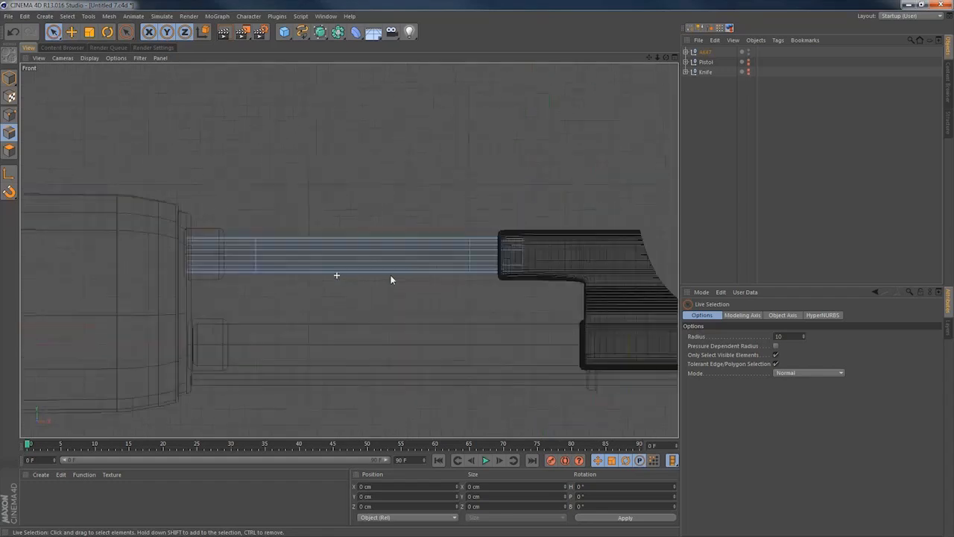
scroll(455, 276, "up", 4)
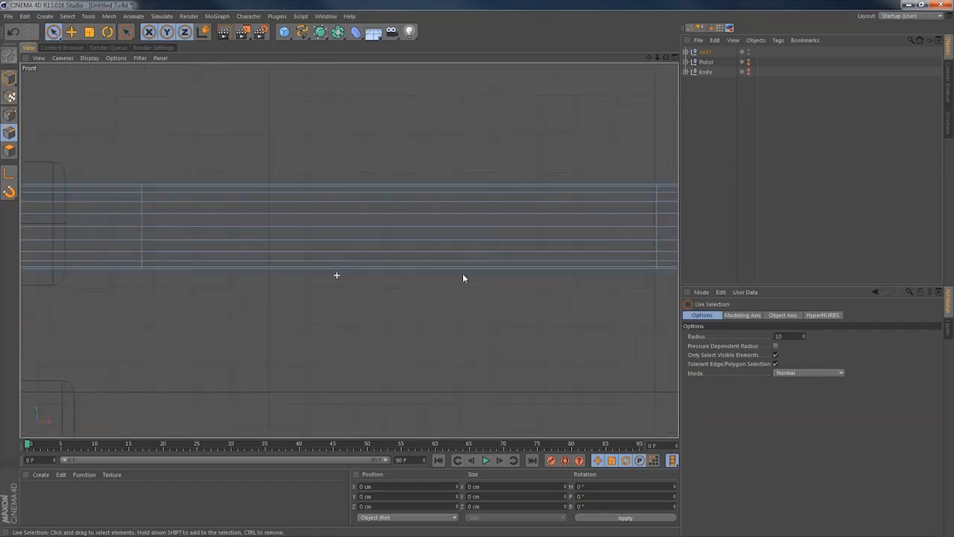
left_click(354, 225)
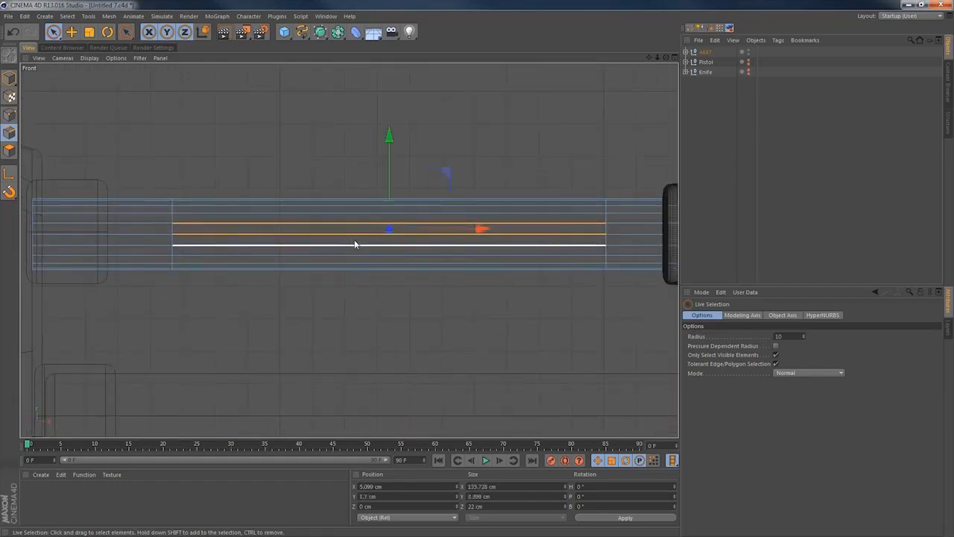
middle_click(324, 237)
middle_click(165, 143)
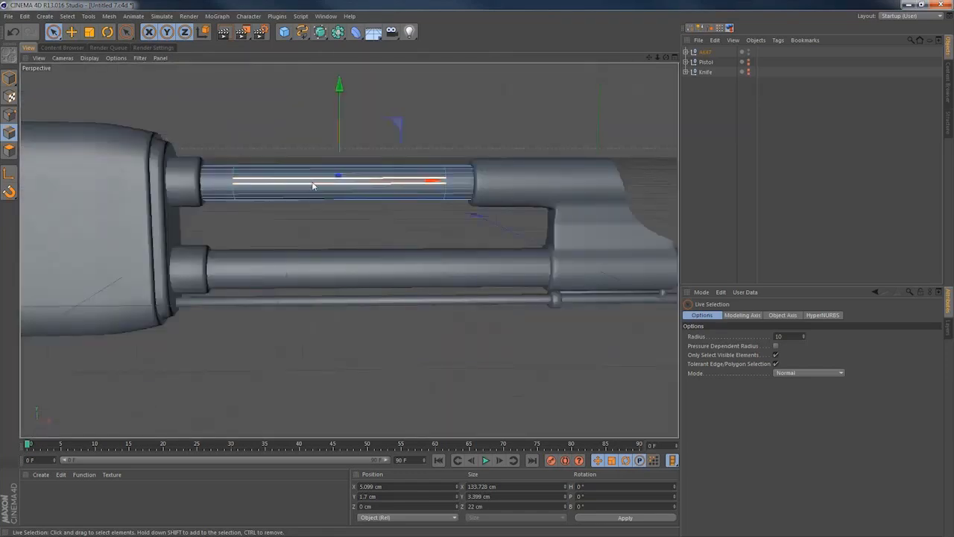
mouse_move(312, 182)
left_mouse_down("alt")
mouse_move(494, 230)
mouse_move(615, 229)
mouse_move(368, 216)
mouse_move(308, 189)
left_mouse_up("alt")
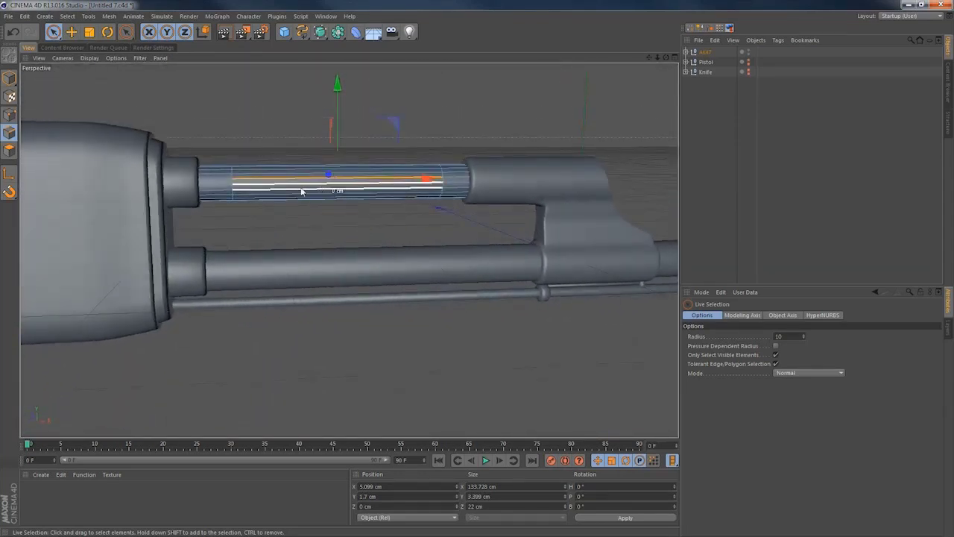
right_click_drag(296, 185, 436, 193, "alt")
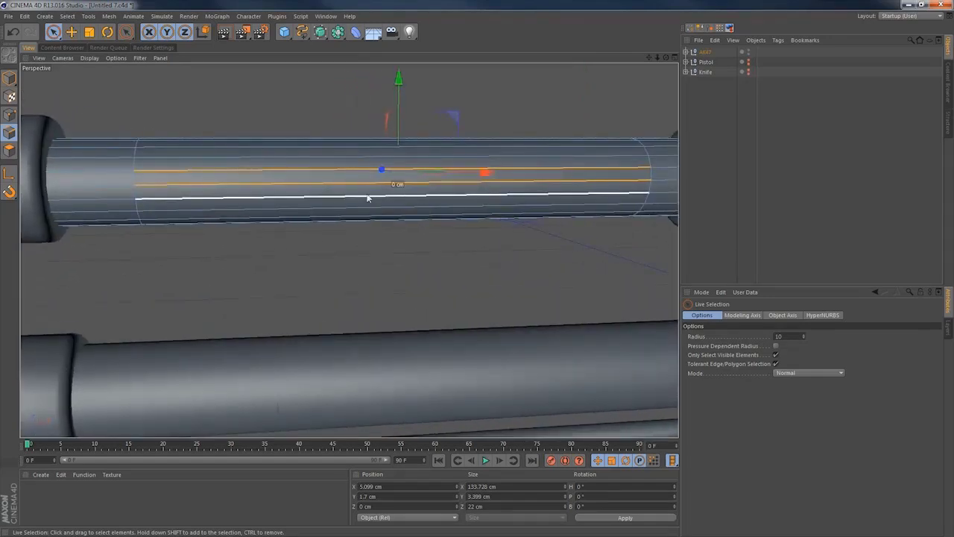
left_click_drag(334, 202, 595, 190, "alt")
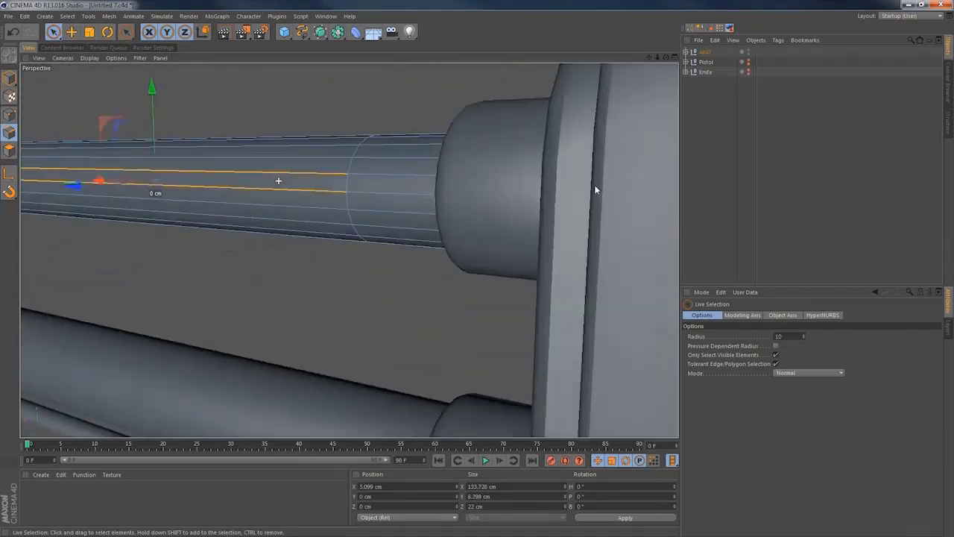
left_click(322, 206, "shift")
left_click_drag(322, 206, 138, 181, "alt")
left_click_drag(441, 185, 313, 235, "alt")
left_click(313, 235, "shift")
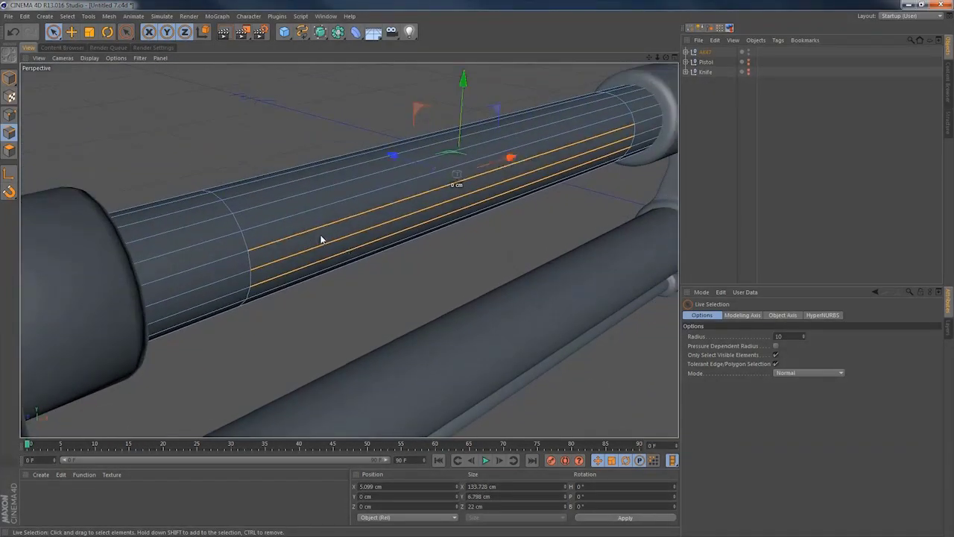
key("t")
left_click_drag(428, 254, 379, 179, "alt")
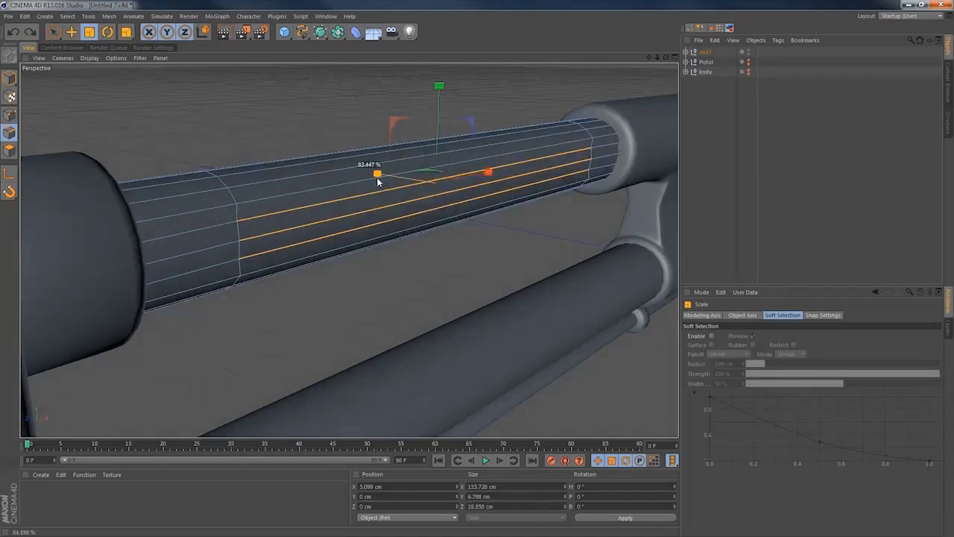
Select only the central edge of each side groove on the tube and scale the pair along Z to about 14 cm.
left_click(314, 222)
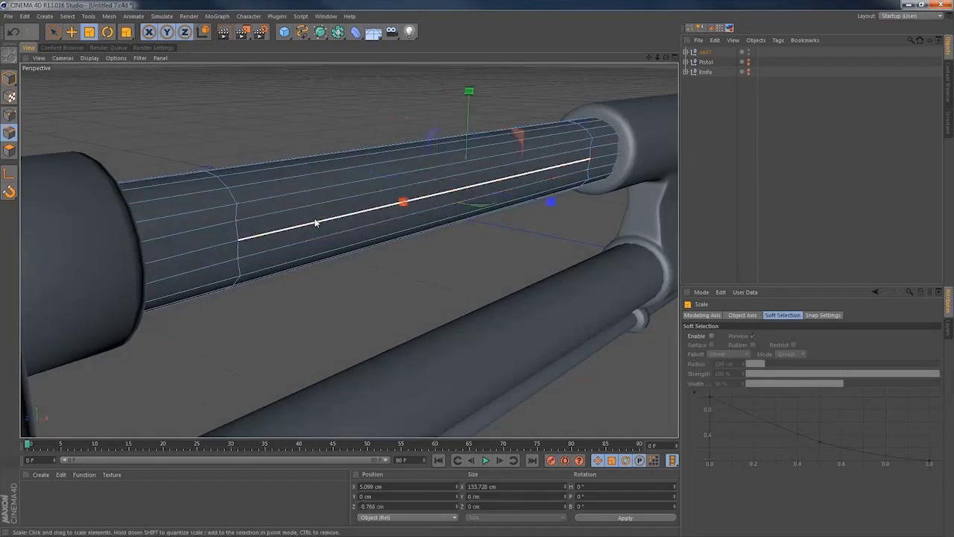
left_click_drag(276, 215, 536, 210, "alt")
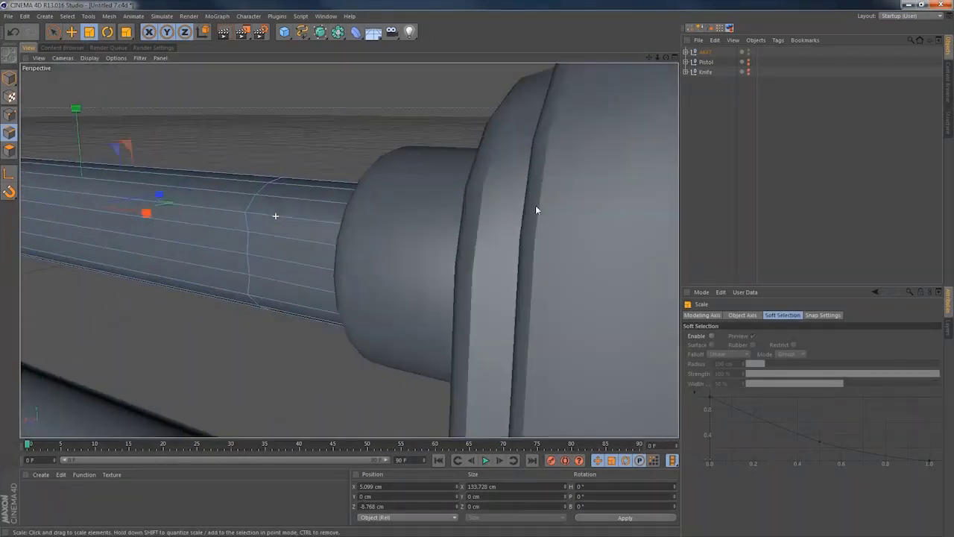
left_click(236, 253)
left_click_drag(281, 211, 95, 223, "alt")
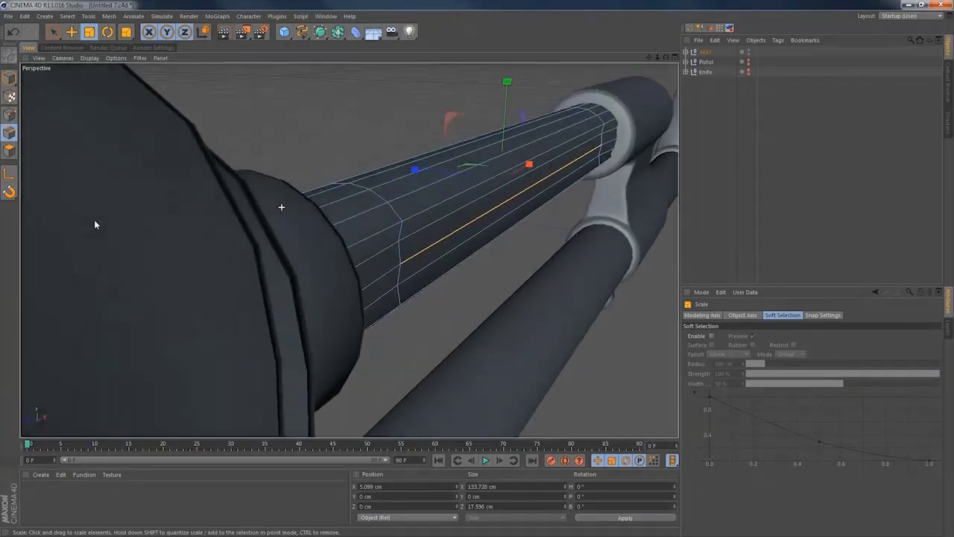
left_click_drag(409, 178, 427, 208)
Select the three lengthwise edges along the tube's top and the three along its underside, and scale them along Y to about 17.6 cm.
left_click(378, 178, "shift")
left_click(409, 343, "shift")
left_click(422, 329, "shift")
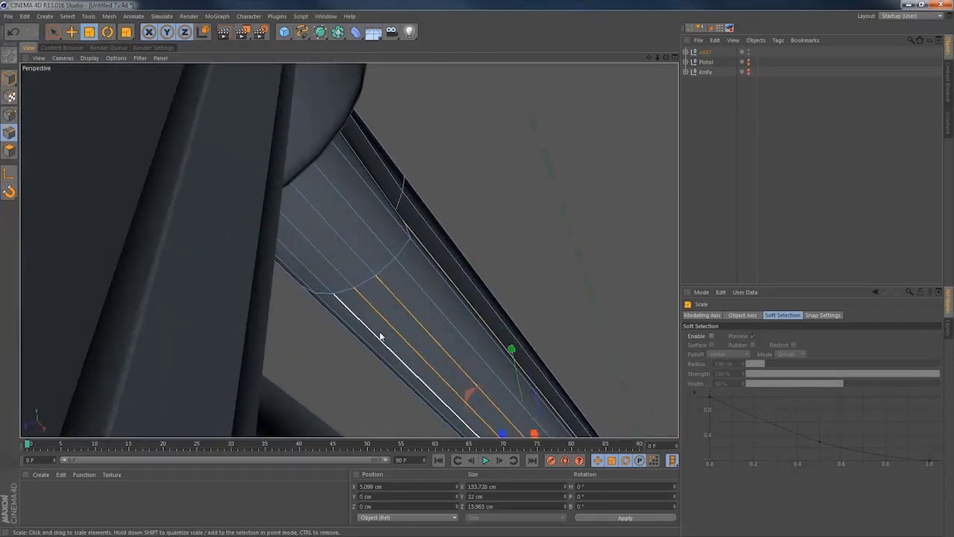
left_click_drag(389, 330, 398, 394, "alt")
left_click(465, 249, "ctrl")
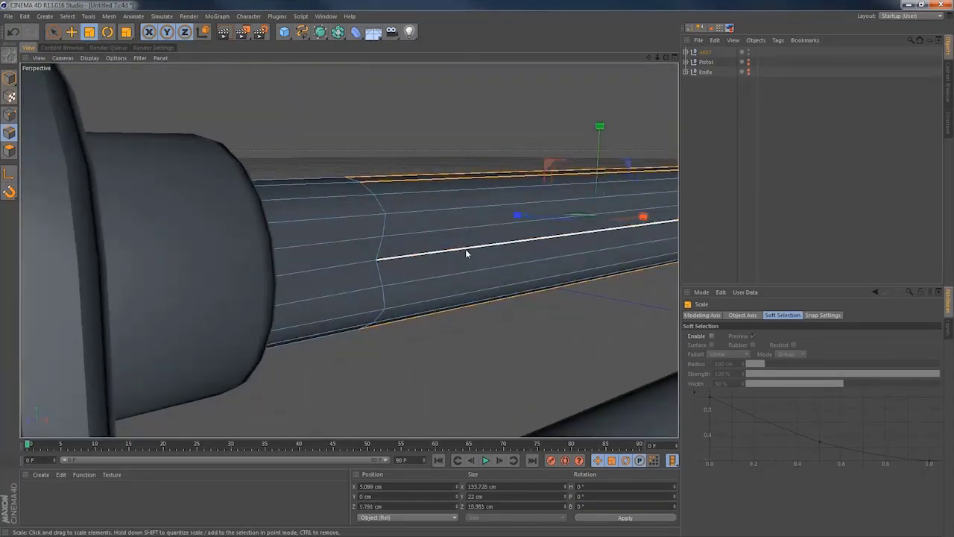
left_click_drag(427, 246, 589, 277, "alt")
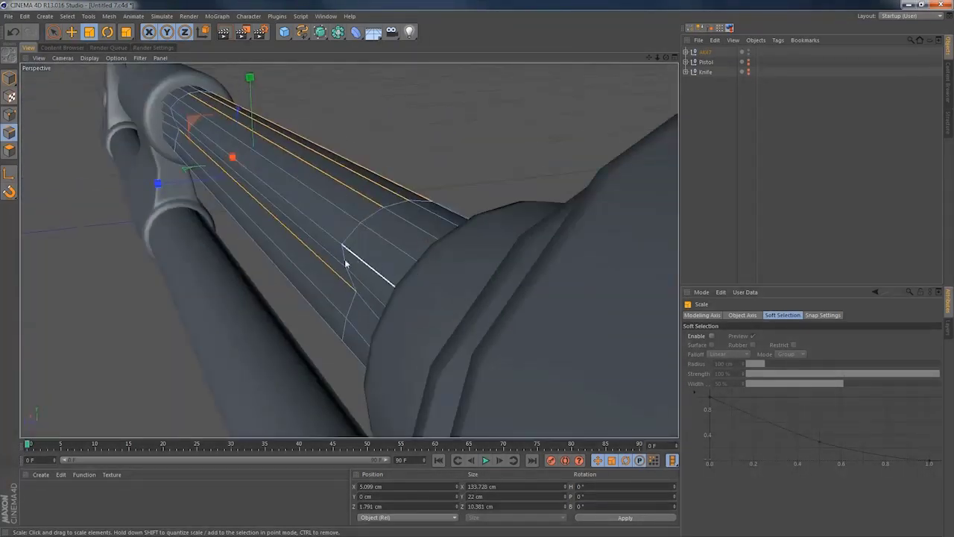
mouse_move(401, 232)
left_mouse_down("alt")
mouse_move(245, 213)
mouse_move(209, 141)
mouse_move(215, 215)
mouse_move(588, 229)
mouse_move(414, 226)
left_mouse_up("alt")
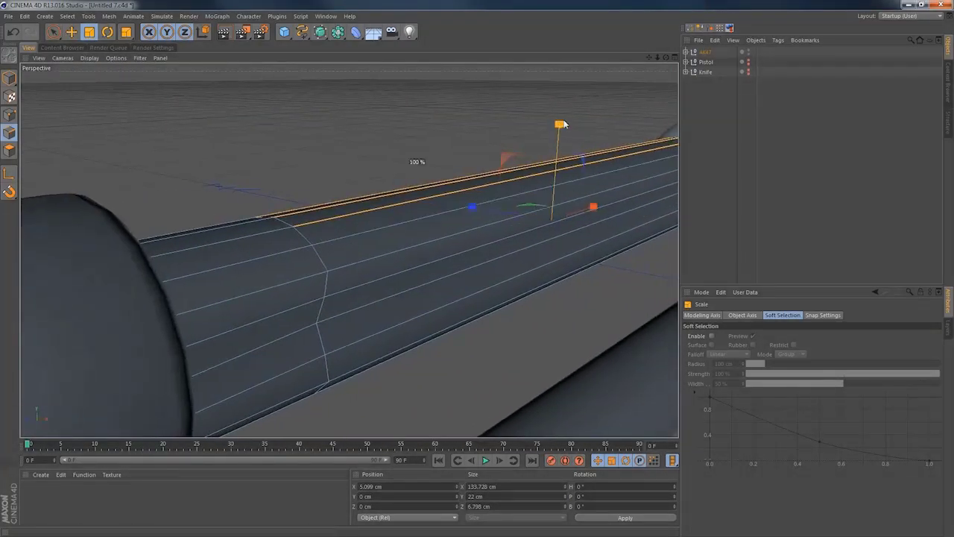
left_click_drag(560, 124, 562, 145)
Select only the central edge of the tube's top and bottom grooves and scale the pair along Y to about 15.1 cm.
left_click_drag(493, 228, 494, 286, "alt")
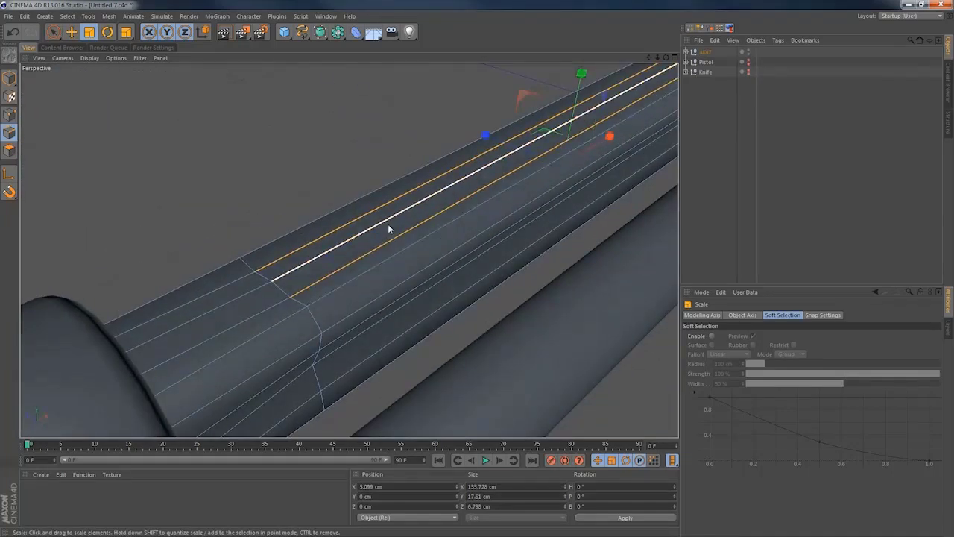
left_click_drag(388, 223, 428, 94, "alt")
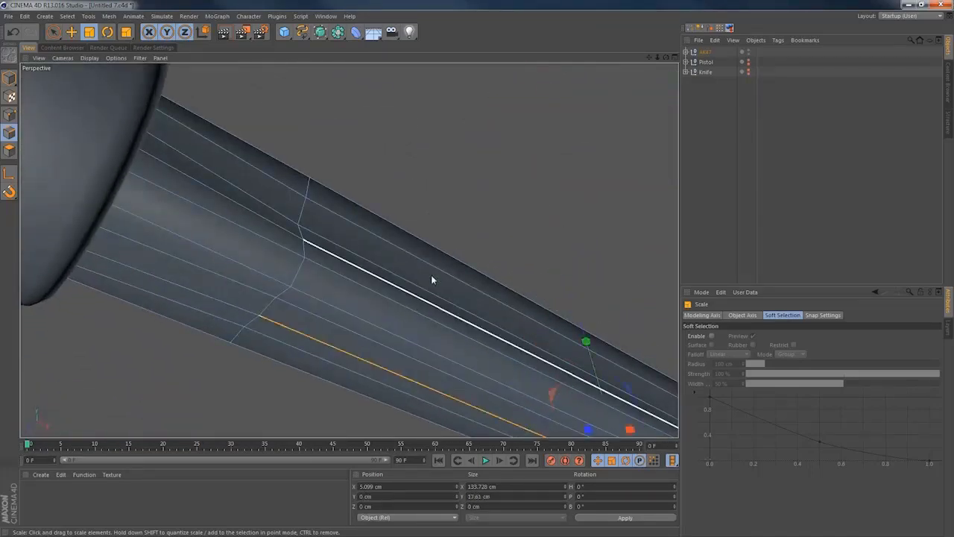
left_click_drag(432, 280, 447, 380, "alt")
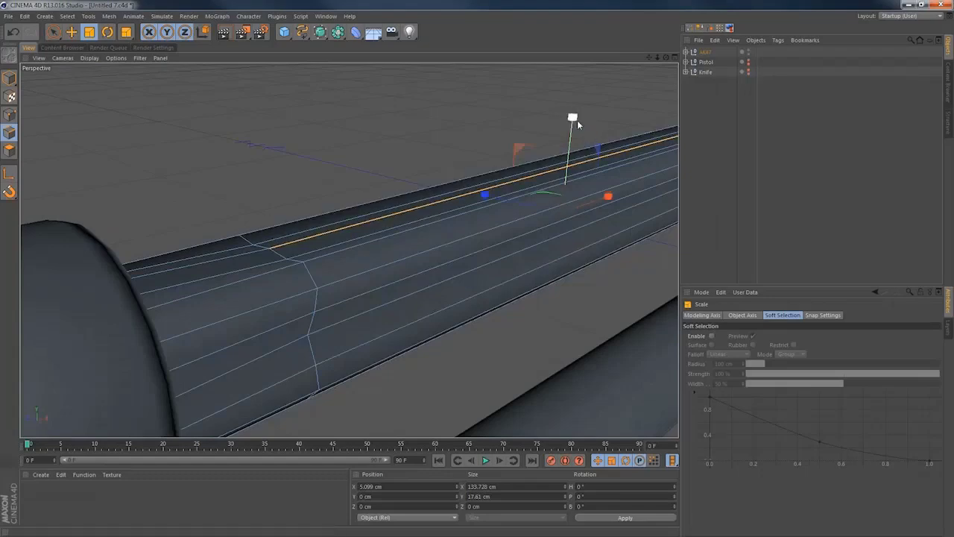
left_click_drag(578, 125, 426, 226)
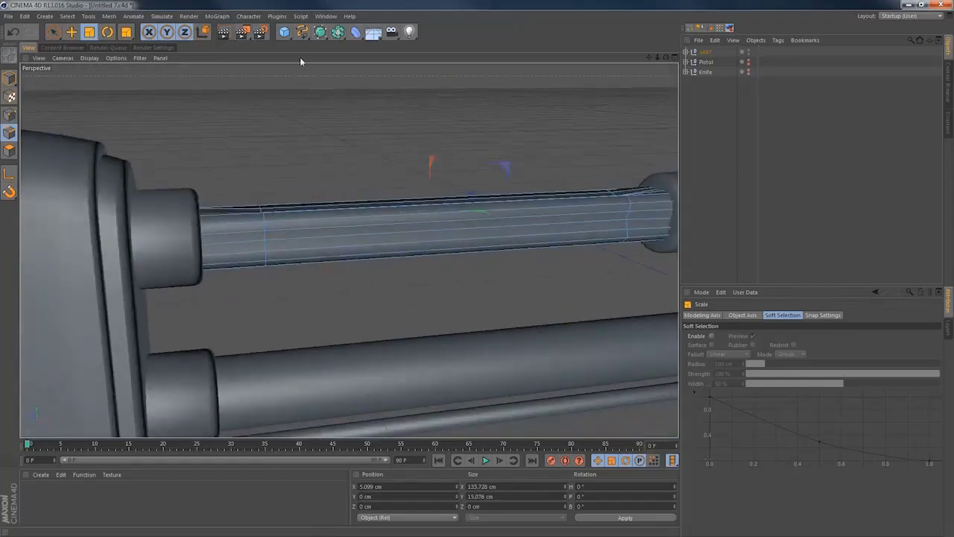
Expand the AK47 group, add a HyperNURBS object inside it, and nest the grooved tube Cylinder.8 under the HyperNURBS.
left_click(685, 52)
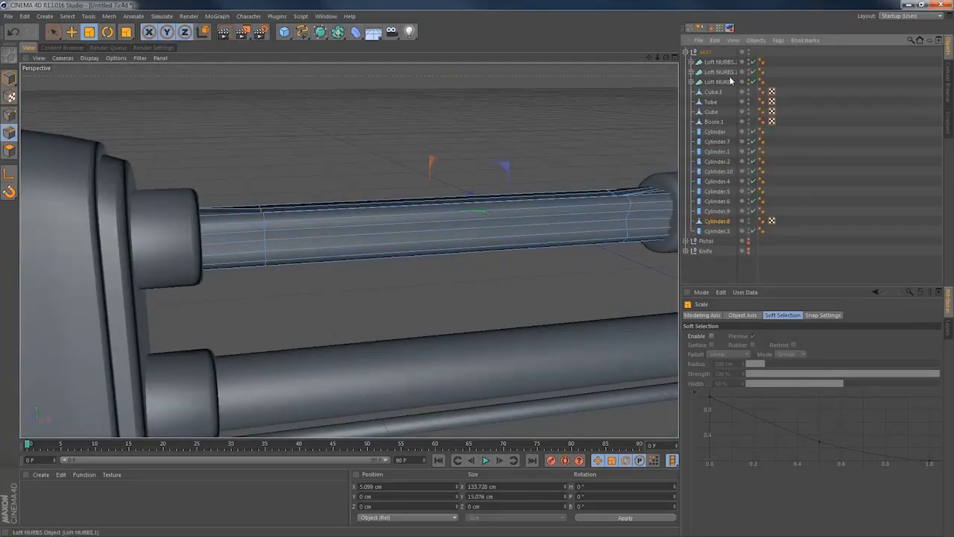
left_click(54, 32)
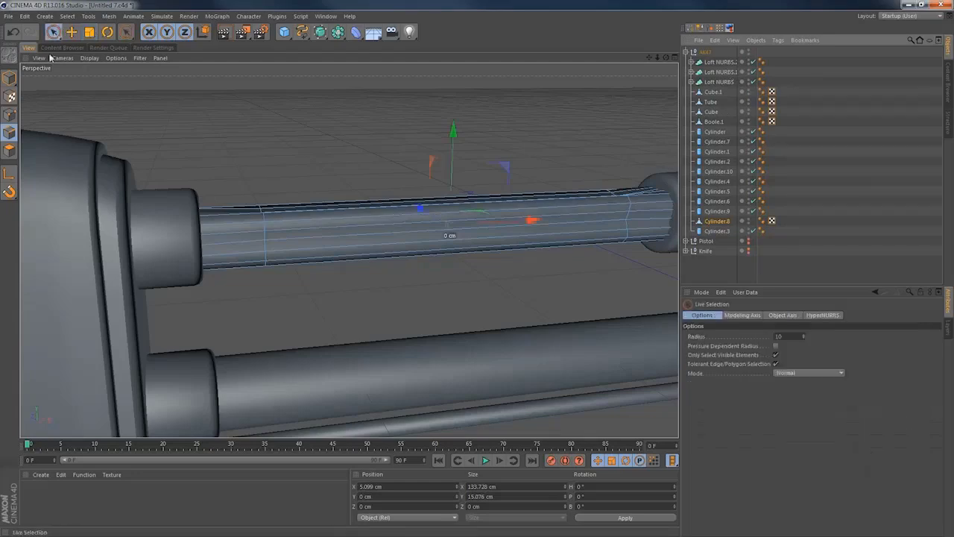
left_click(383, 212)
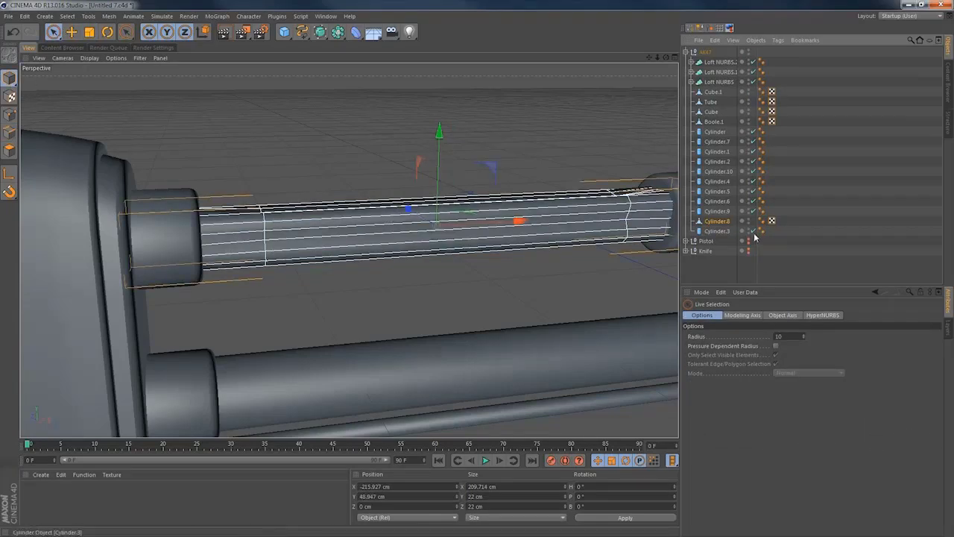
left_click_drag(725, 51, 721, 52)
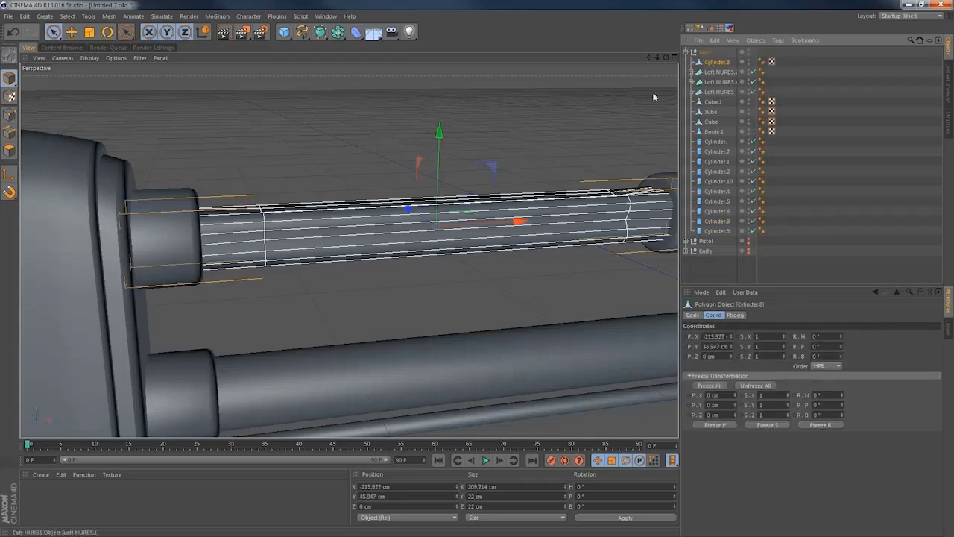
left_click(320, 32)
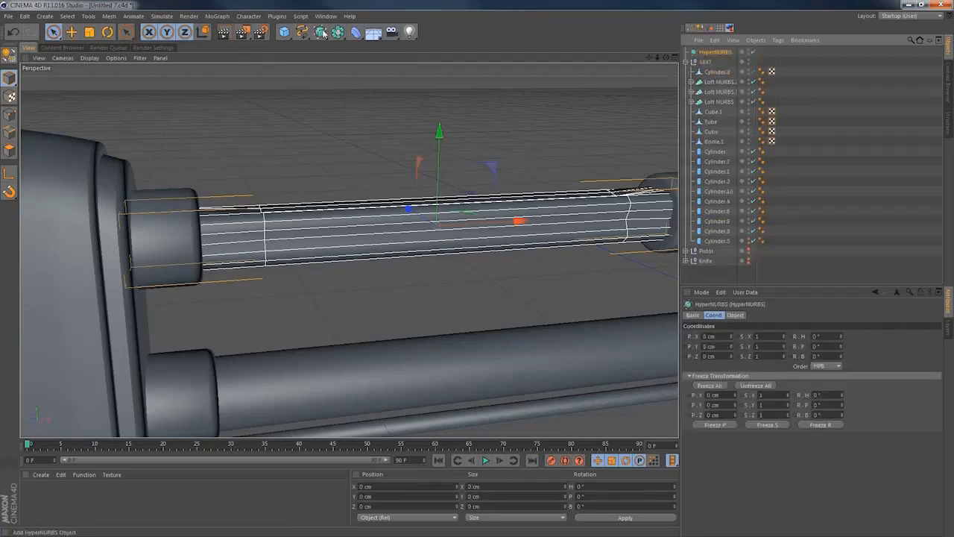
left_click_drag(718, 67, 717, 72)
left_click(718, 71)
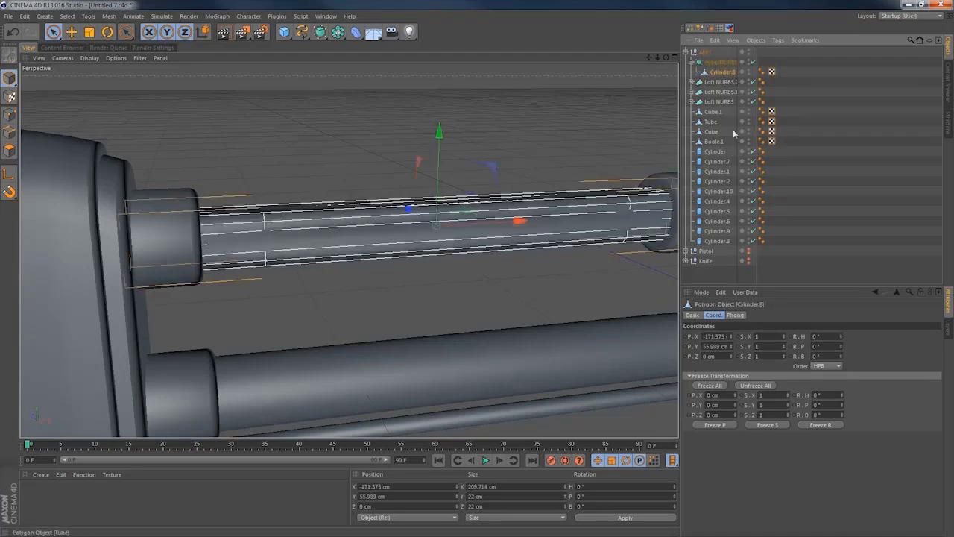
left_click(773, 270)
Add a new cylinder primitive and set its orientation to +Z.
left_click_drag(476, 210, 429, 187, "alt")
right_click_drag(506, 220, 411, 242, "alt")
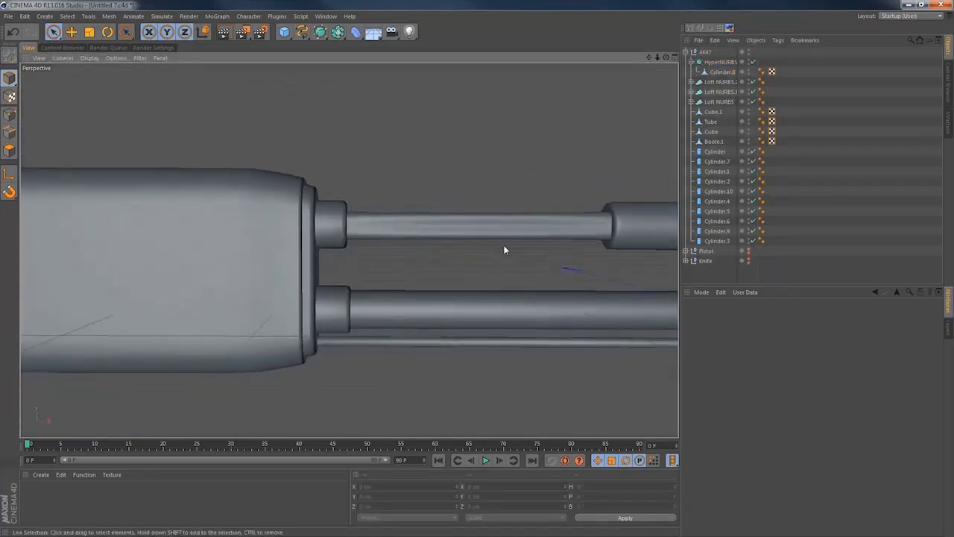
mouse_move(504, 249)
left_mouse_down("alt")
mouse_move(434, 237)
mouse_move(382, 257)
mouse_move(496, 242)
left_mouse_up("alt")
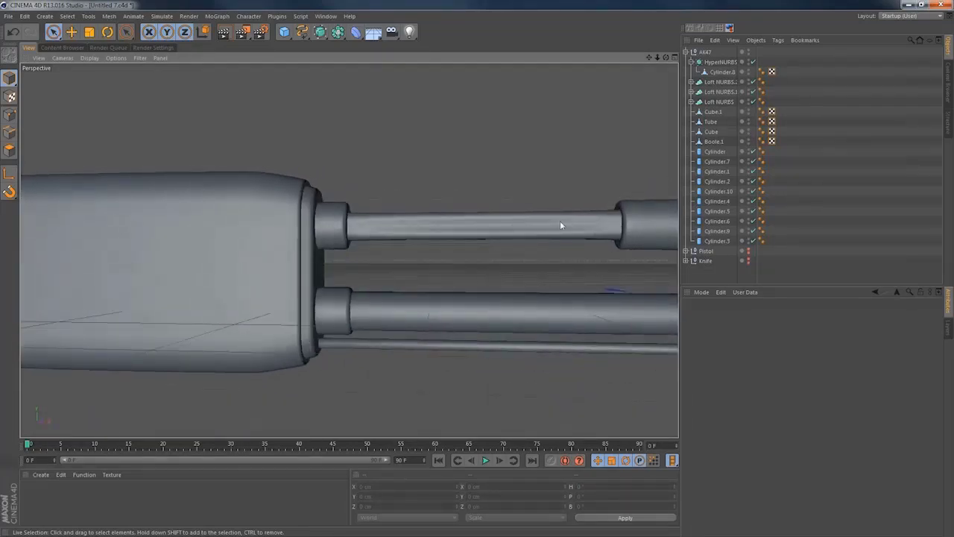
middle_click_drag(560, 223, 483, 251, "alt")
right_click_drag(456, 251, 517, 256, "alt")
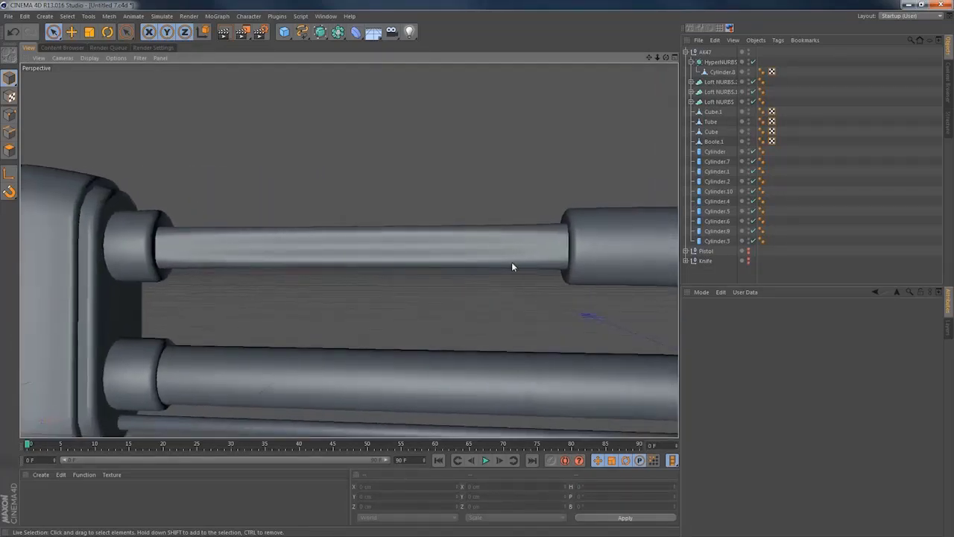
left_click_drag(513, 263, 525, 261, "alt")
left_click_drag(284, 35, 484, 38)
left_click_drag(511, 215, 465, 309, "alt")
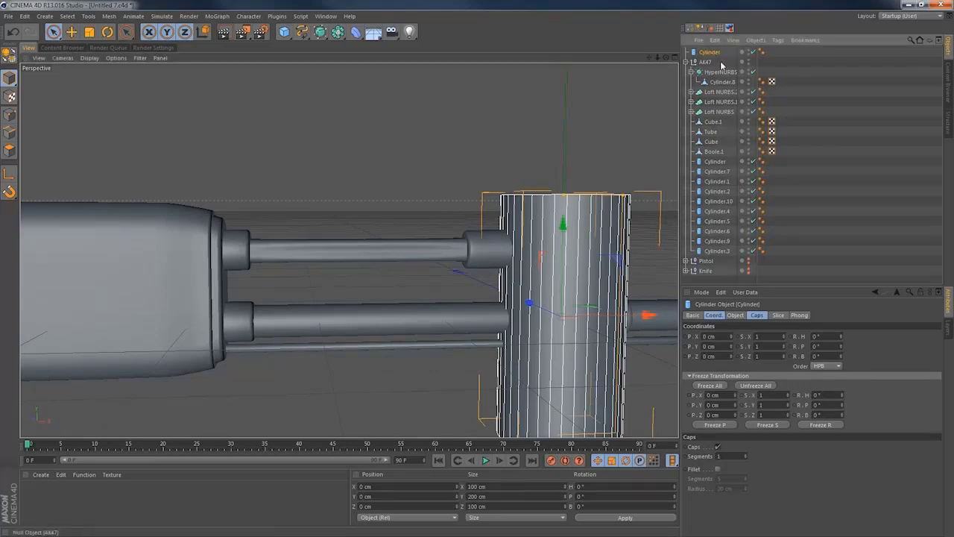
left_click(735, 315)
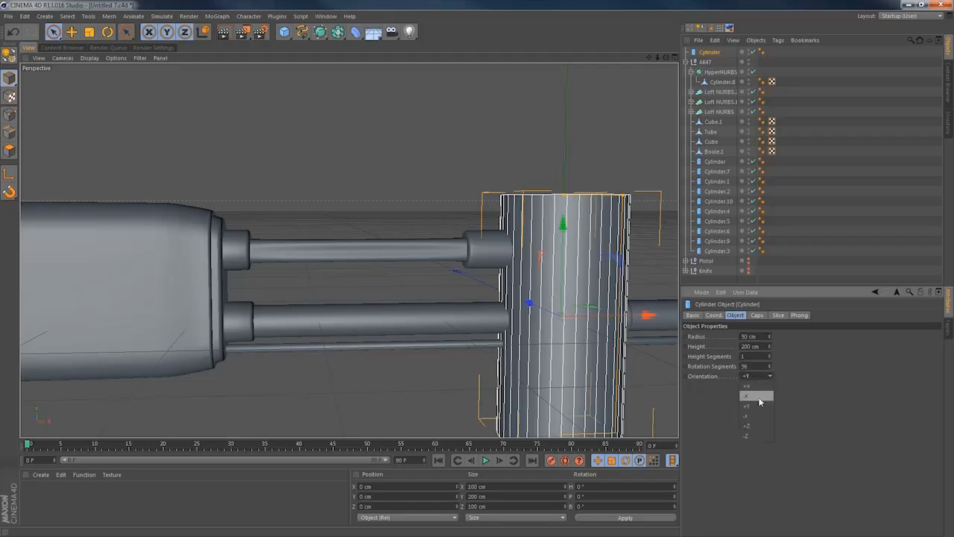
left_click(755, 425)
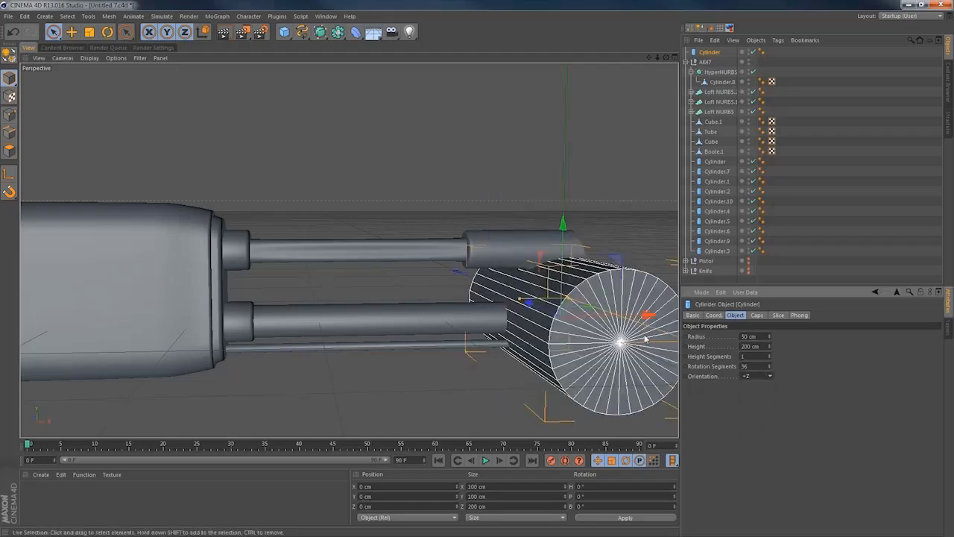
Move the new cylinder onto the upper barrel tube in the front view, at about X -127.2 cm and Y 55.9 cm.
middle_click(517, 249)
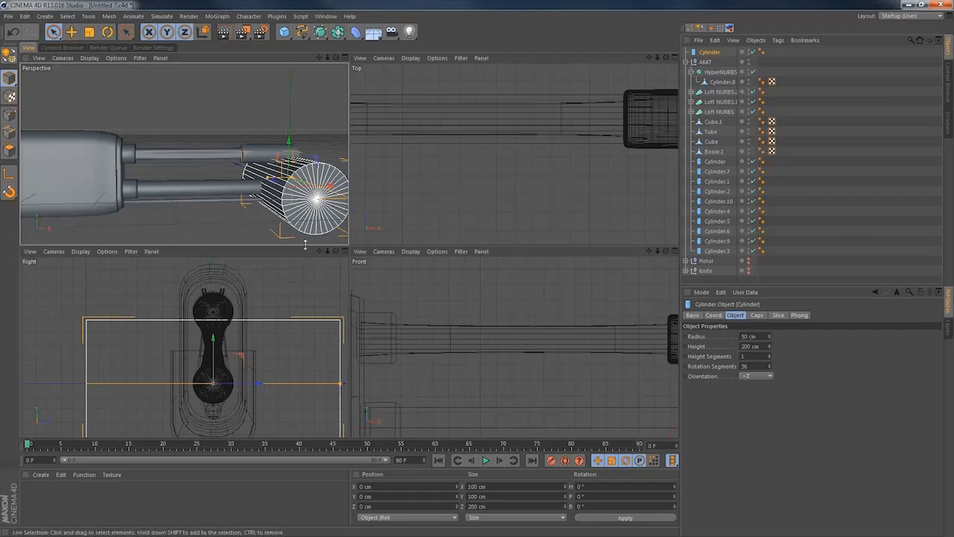
middle_click(542, 324)
scroll(554, 334, "down", 3)
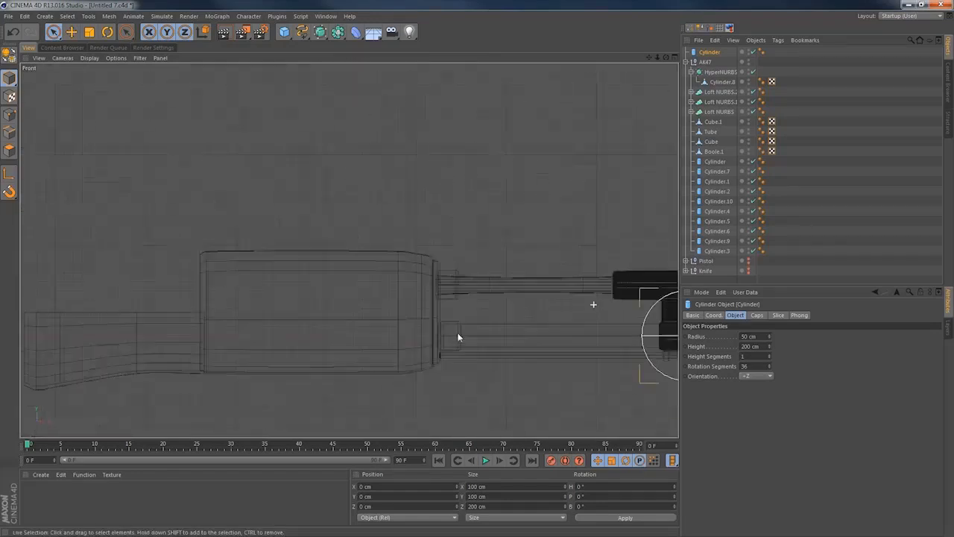
middle_click_drag(594, 321, 475, 309, "alt")
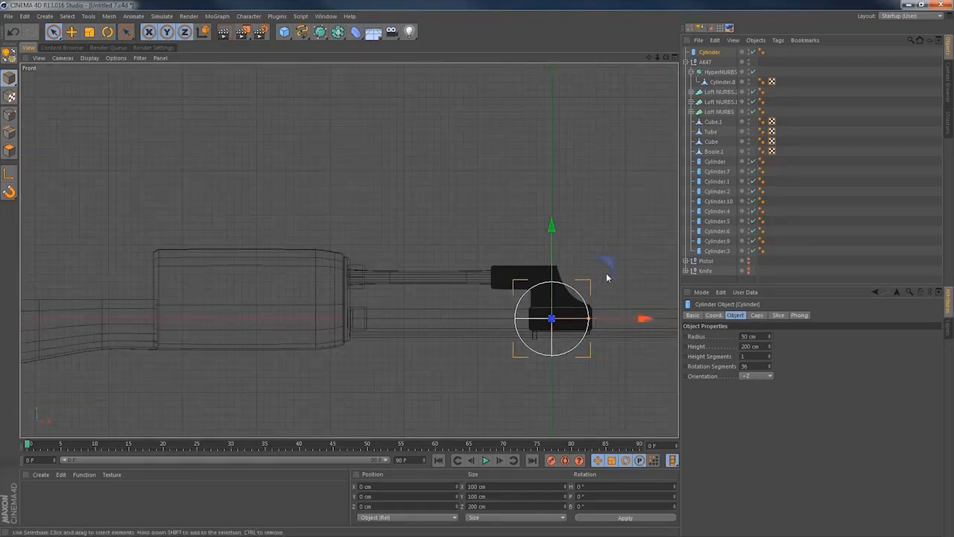
left_click_drag(599, 262, 516, 224)
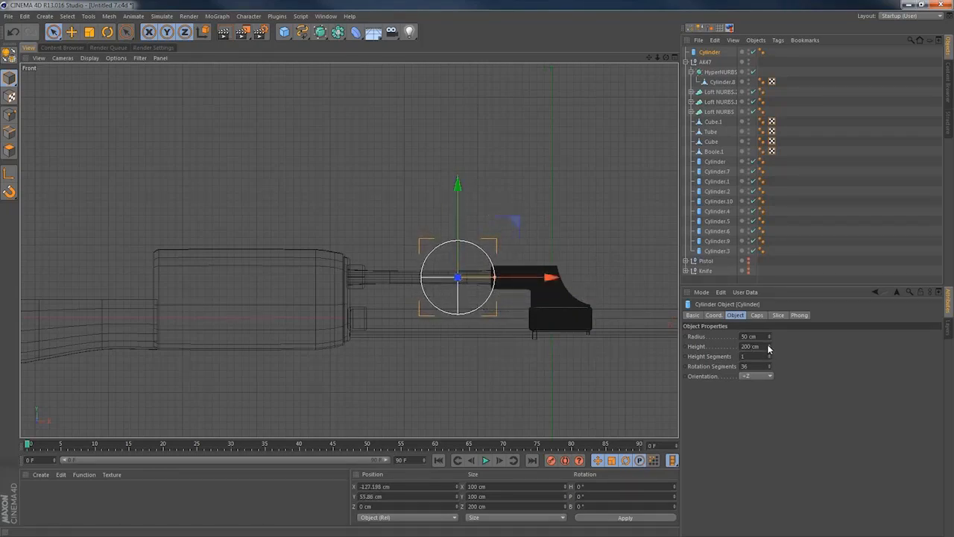
Reduce the new cylinder's height to 93 cm and its radius to about 3.4 cm, keeping it centred on the tube.
left_click_drag(771, 340, 771, 355)
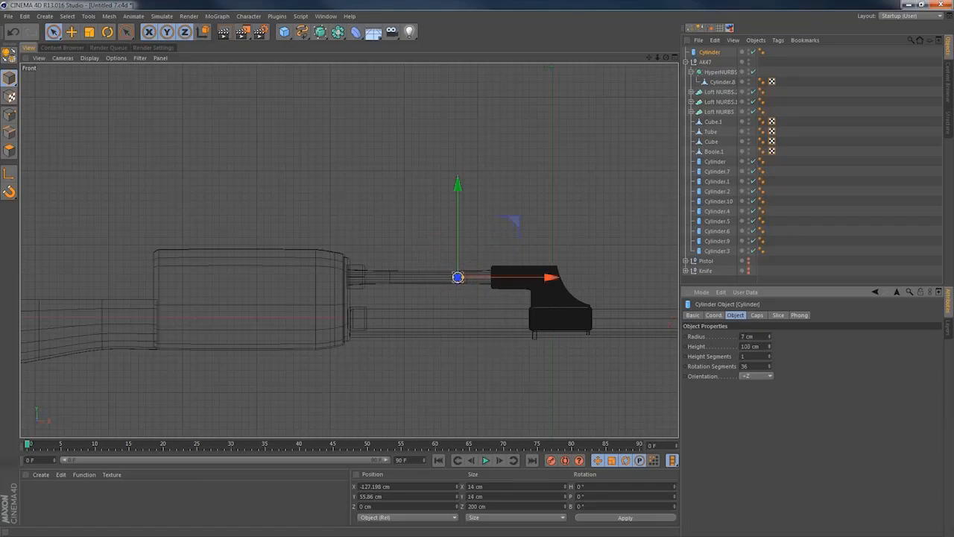
right_click_drag(461, 267, 681, 271, "alt")
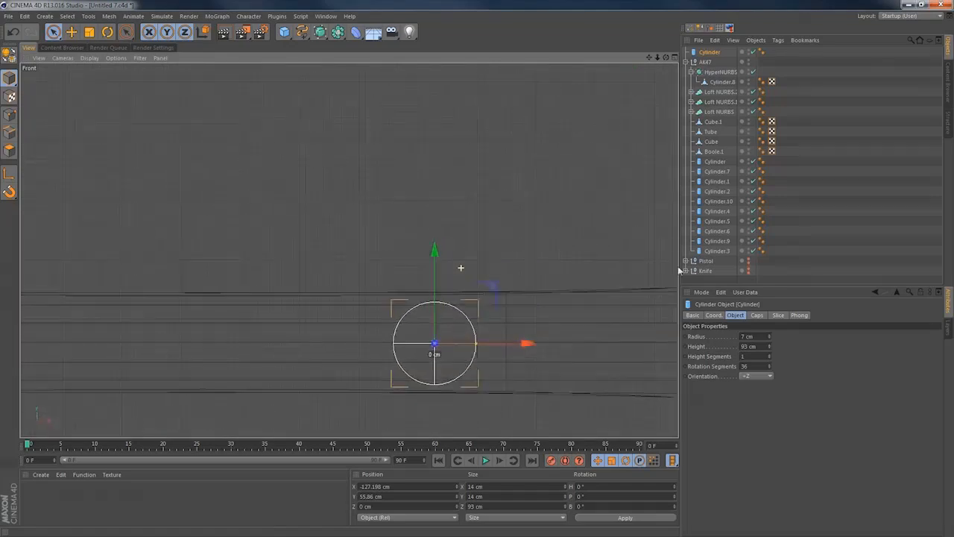
left_click_drag(492, 287, 490, 297)
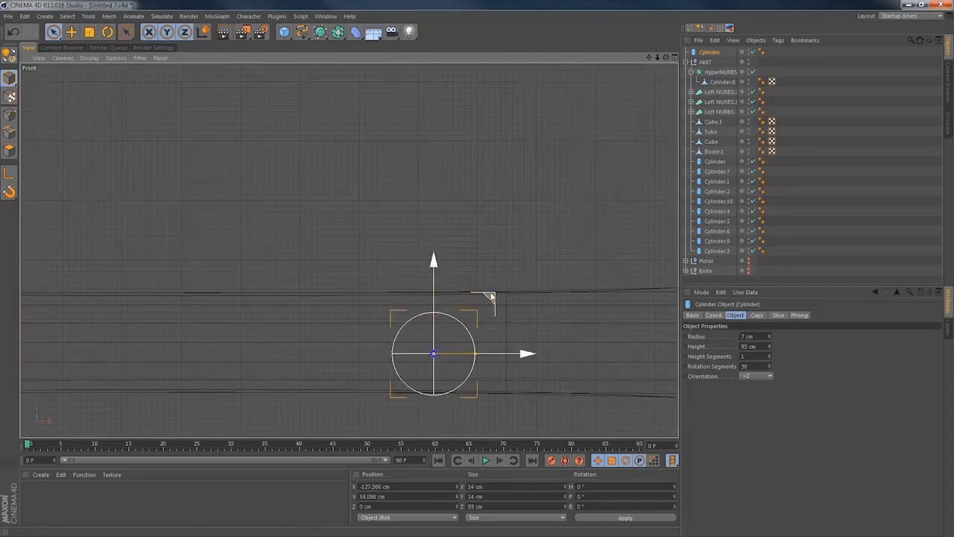
key("ctrl+z")
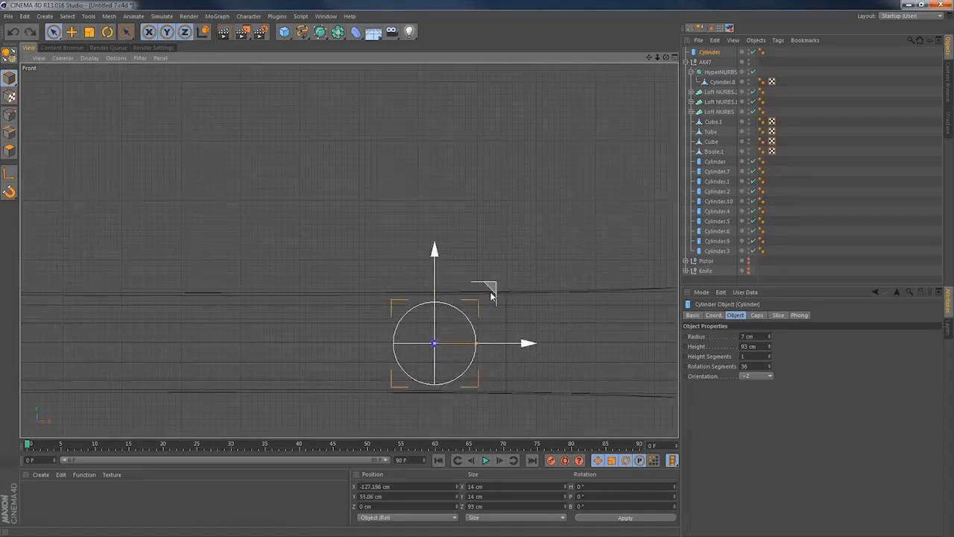
left_click_drag(477, 346, 459, 345)
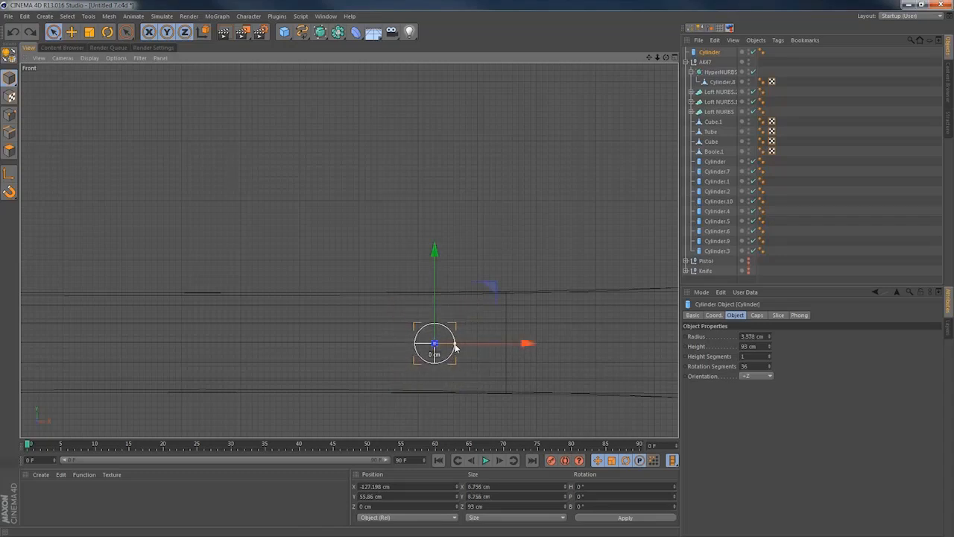
Duplicate the small cylinder, move the copy to about X -138 cm, and shift the pair along X to about -133.2 cm.
scroll(440, 350, "down", 5)
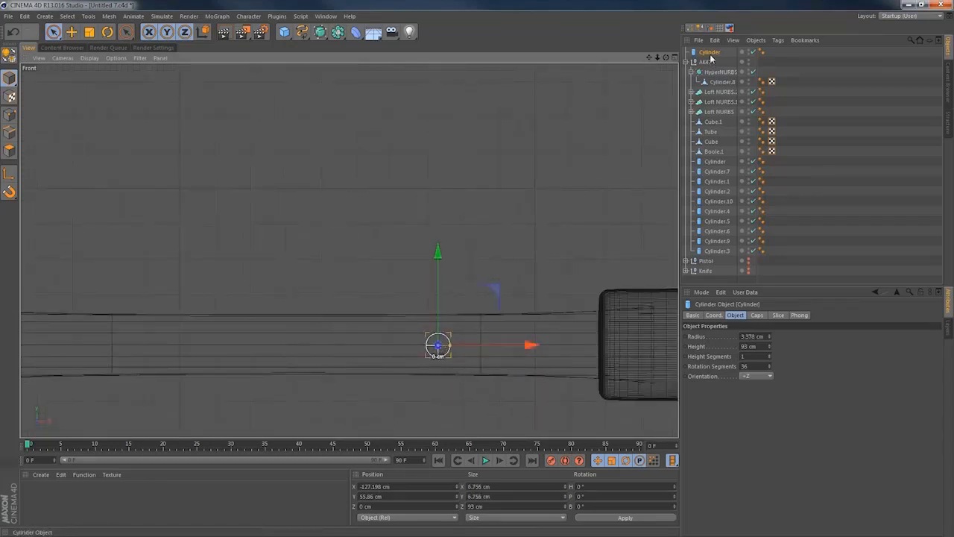
left_click_drag(714, 60, 714, 62, "ctrl")
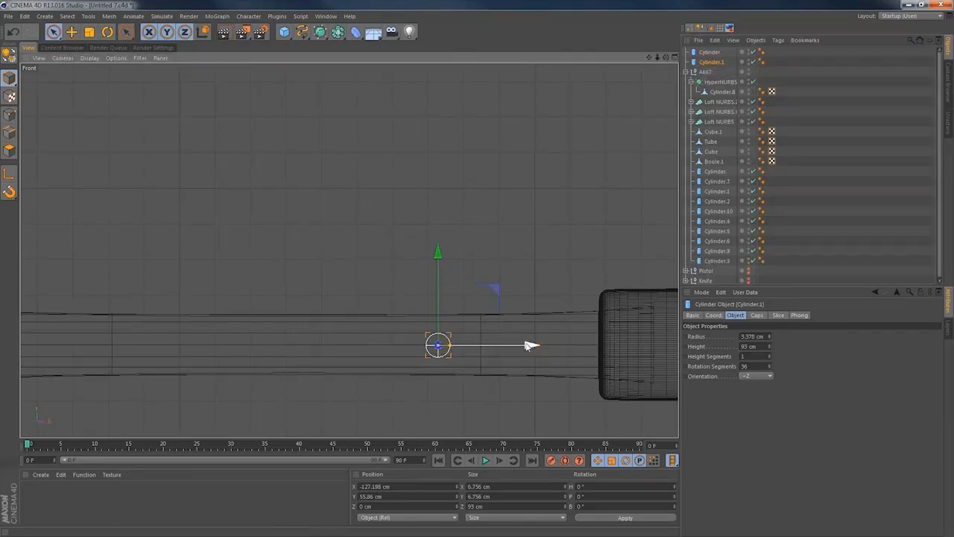
left_click_drag(532, 345, 491, 348)
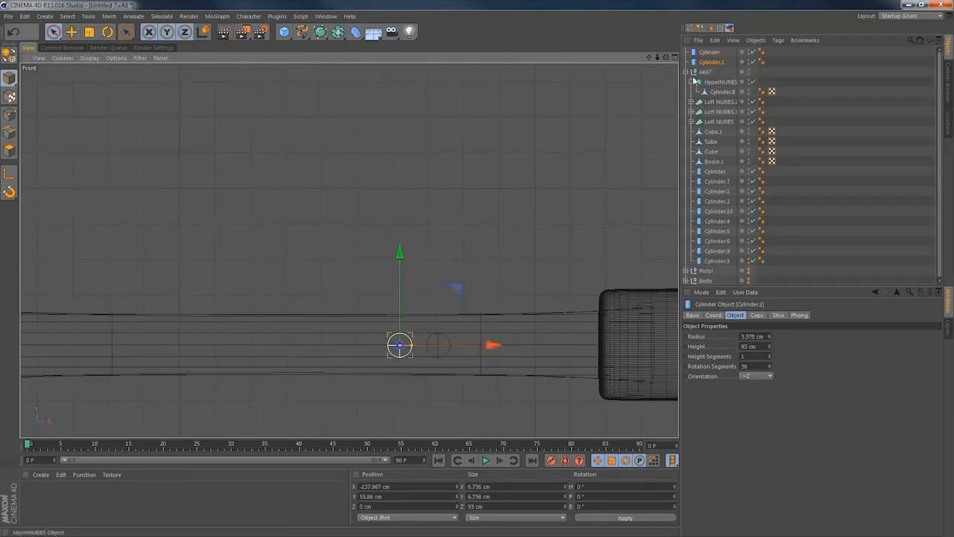
left_click(714, 51)
left_click(712, 62, "ctrl")
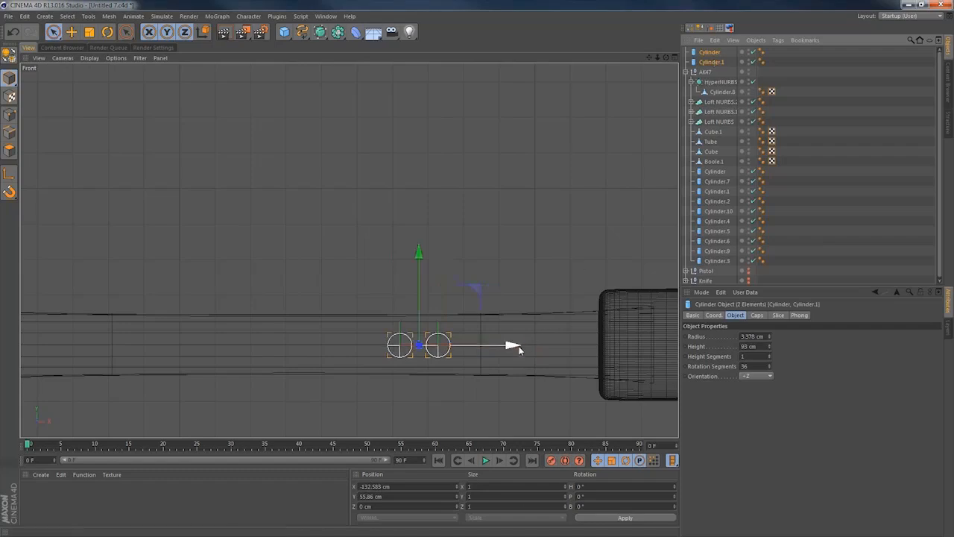
mouse_move(514, 347)
left_mouse_down()
mouse_move(501, 352)
mouse_move(511, 352)
left_mouse_up()
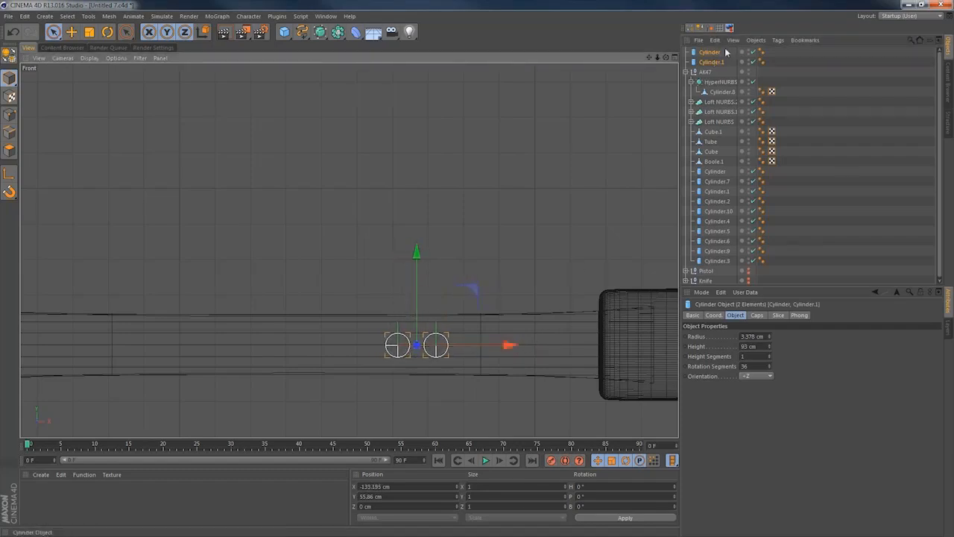
Duplicate the pair of cylinders and move the copies along X to about -154.3 cm to form a row of four.
left_click_drag(713, 65, 713, 66, "ctrl")
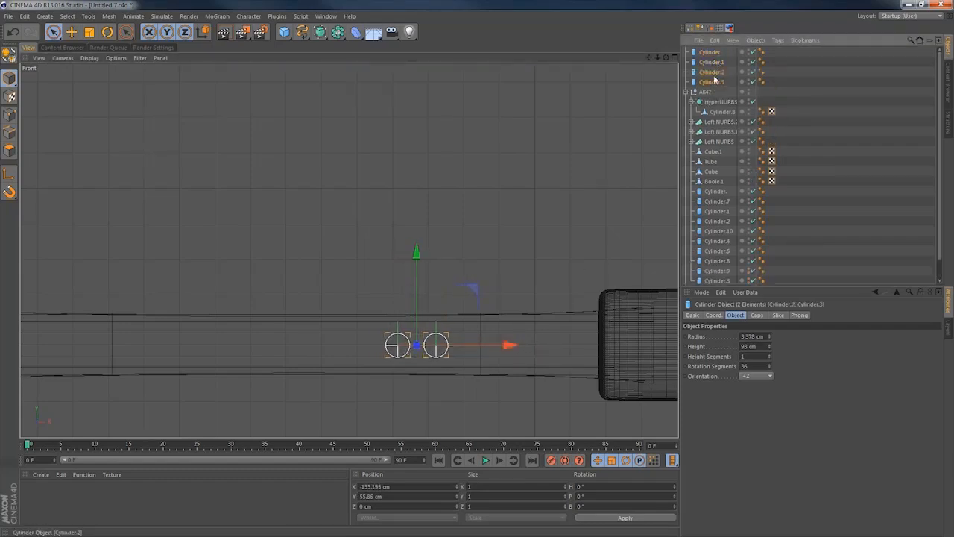
left_click_drag(524, 346, 444, 348)
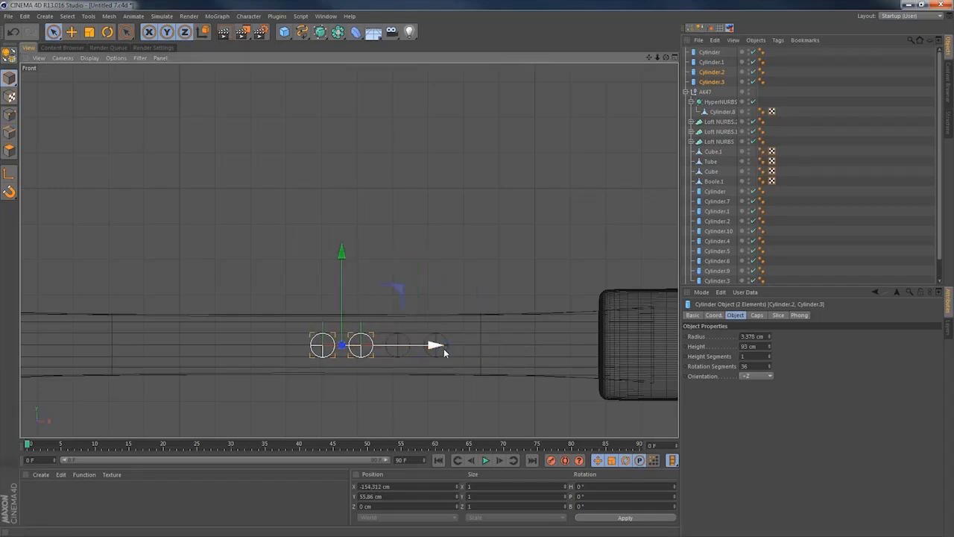
scroll(436, 345, "down", 3)
scroll(447, 344, "up", 5)
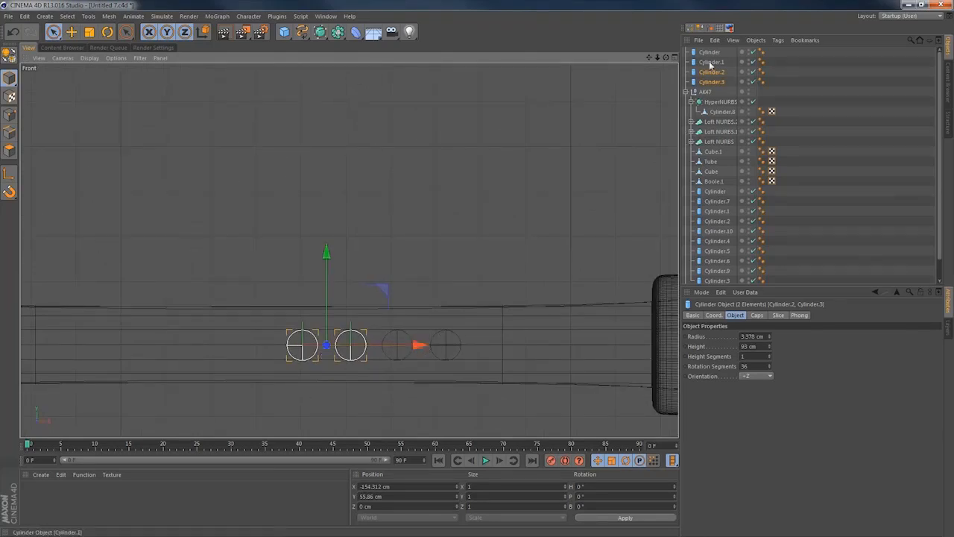
Make the four small cylinders editable and merge them into one object with Connect Objects + Delete.
left_click(711, 54)
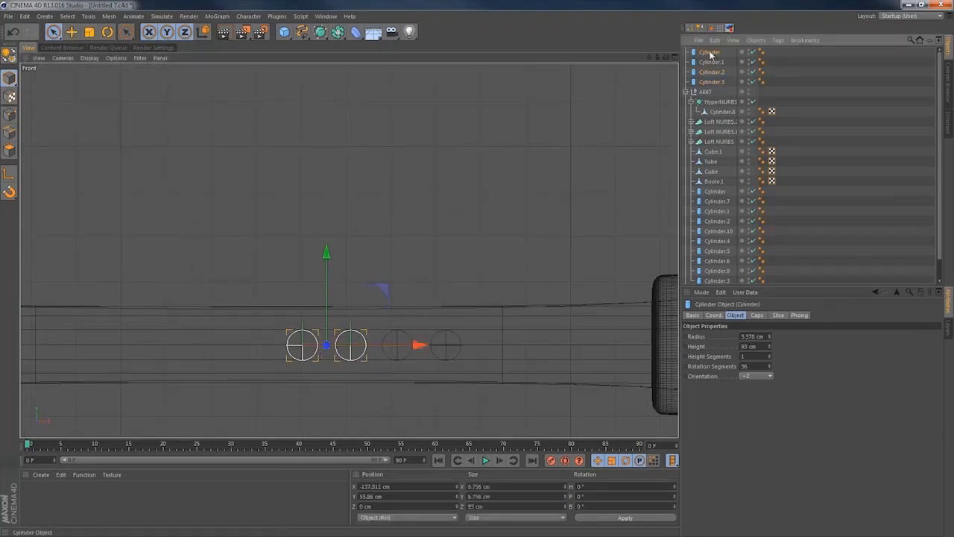
left_click(716, 84, "shift")
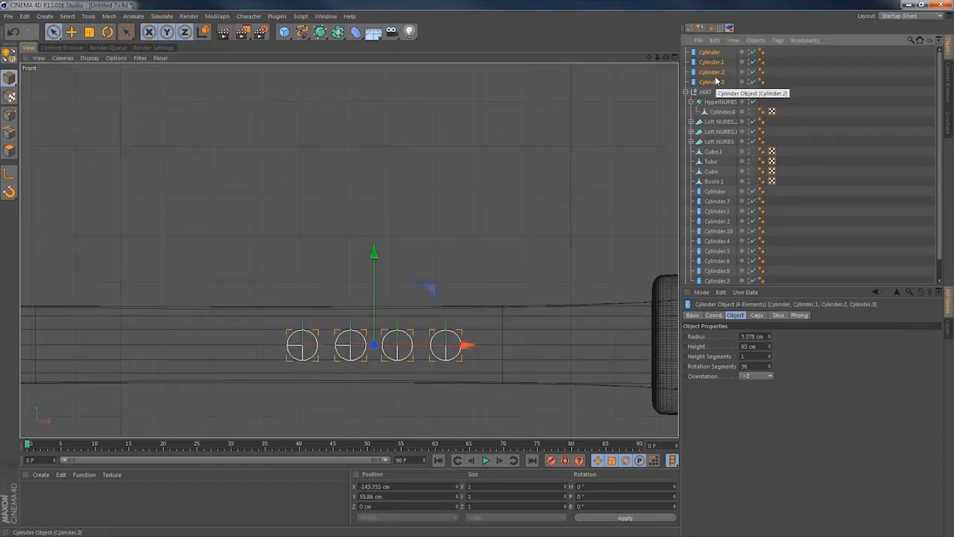
key("c")
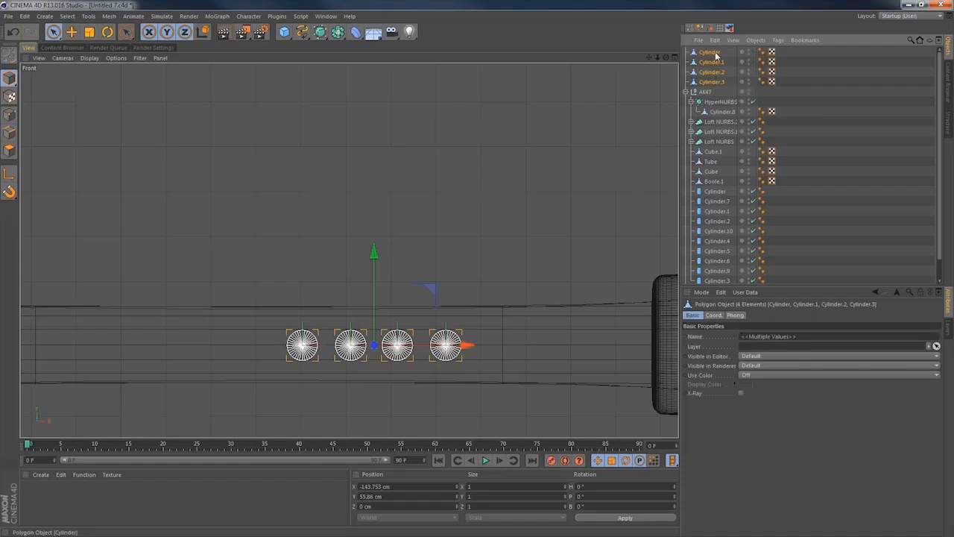
left_click(714, 53)
left_click(716, 84, "shift")
right_click(716, 84)
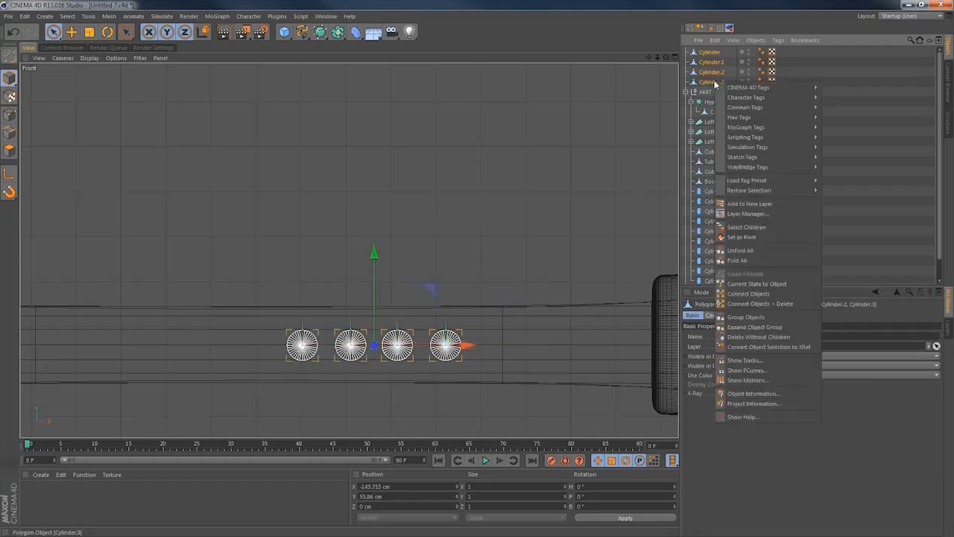
left_click(744, 303)
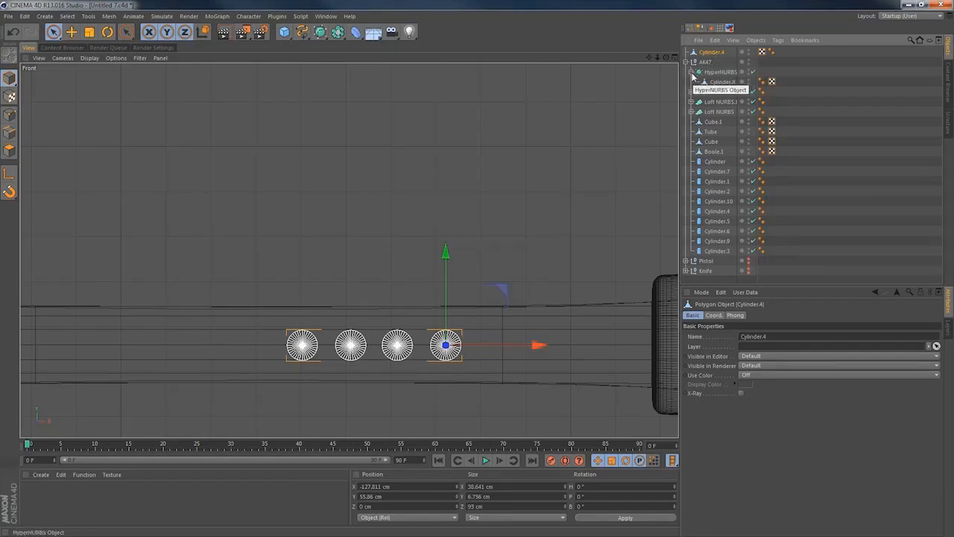
Take the HyperNURBS out of the AK47 group, add a Boole, and nest the HyperNURBS followed by the merged cylinders under it.
left_click(691, 72)
left_click_drag(714, 52, 712, 58)
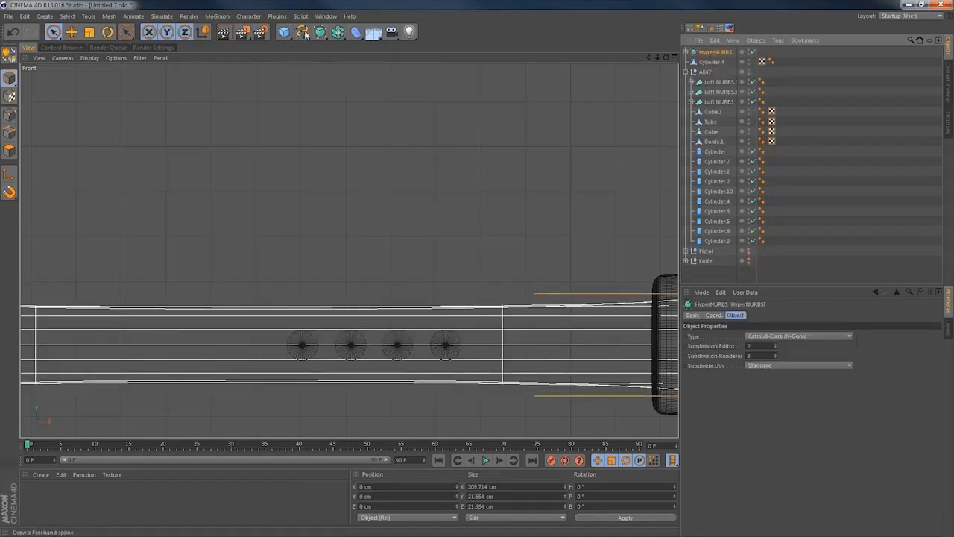
left_click_drag(327, 36, 512, 39)
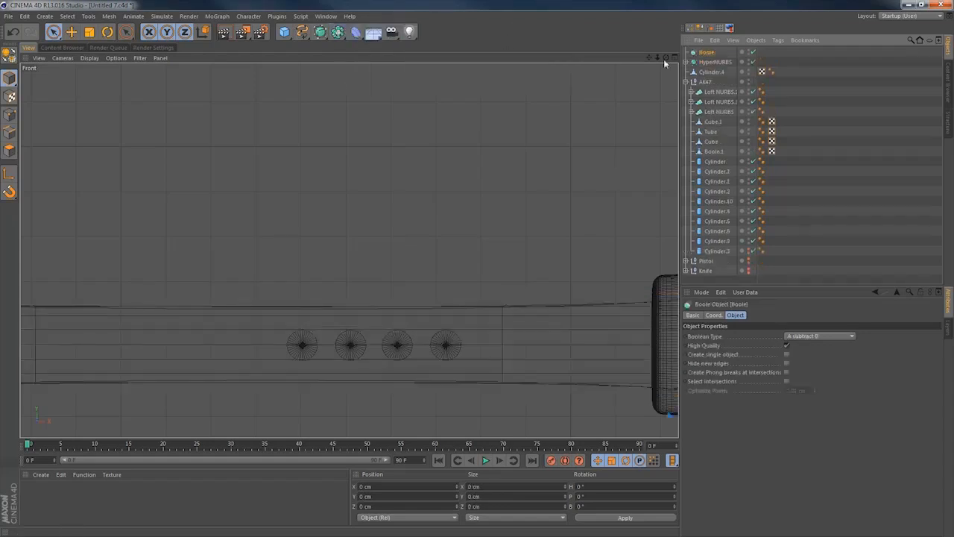
left_click(705, 63)
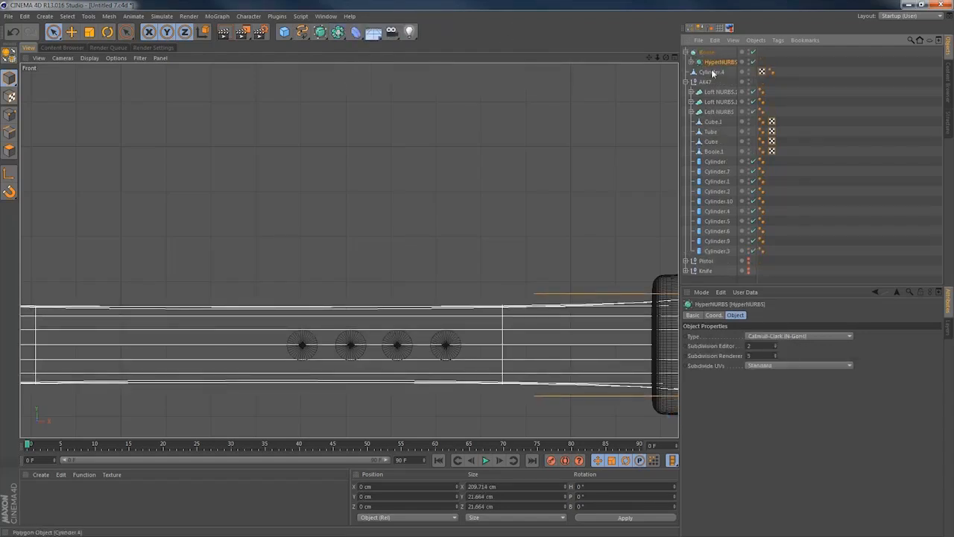
left_click_drag(714, 63, 718, 61)
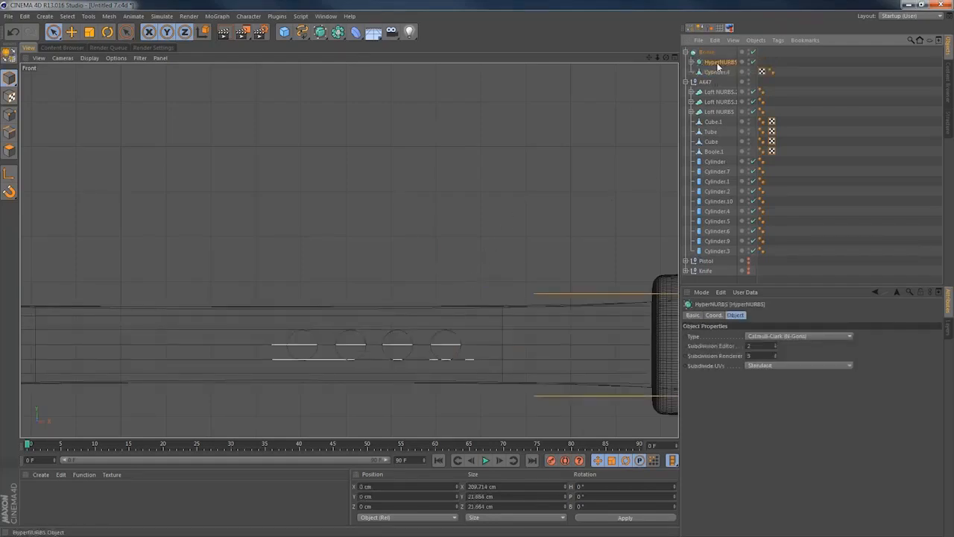
Examine the holes cut through the upper barrel tube in the perspective view and the position of the cutting cylinders.
middle_click(382, 289)
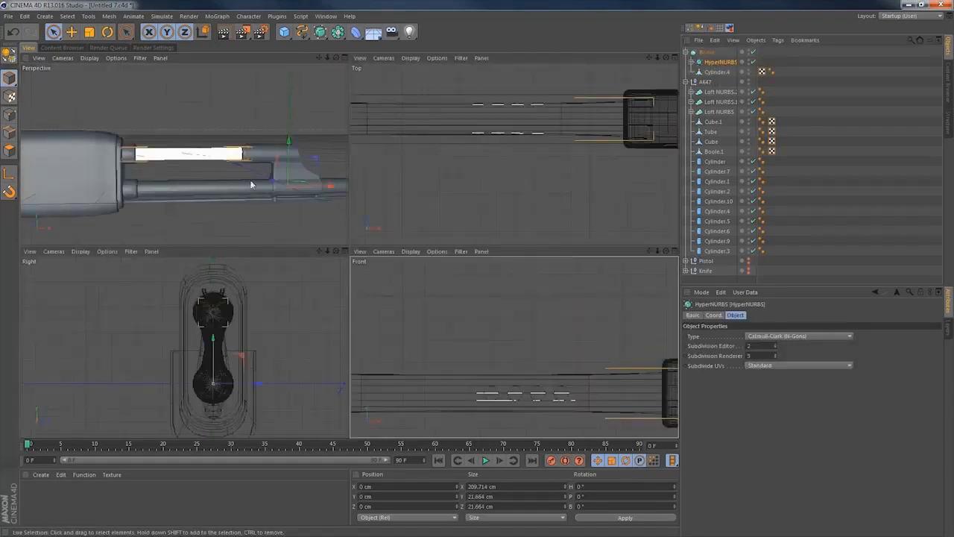
left_click_drag(251, 184, 232, 176, "alt")
right_click_drag(218, 160, 327, 151, "alt")
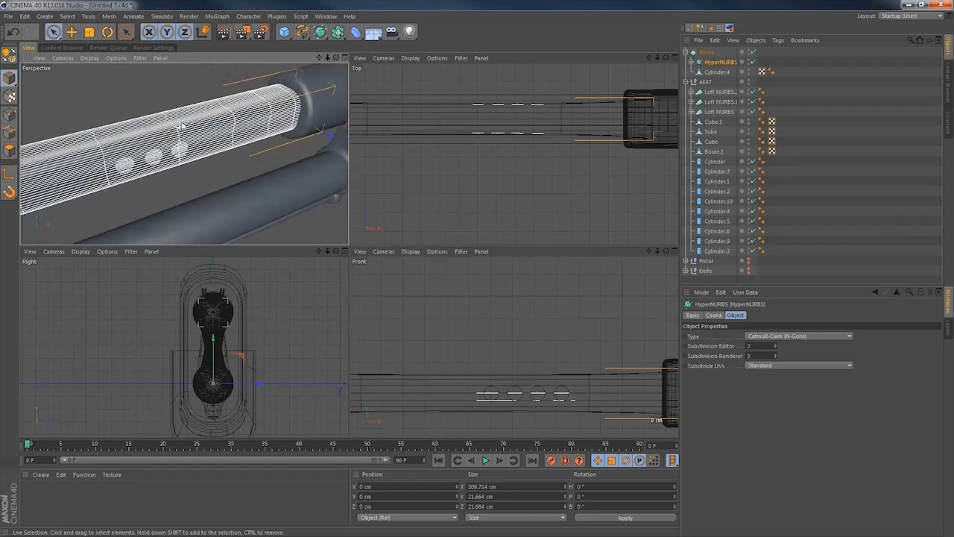
left_click_drag(179, 126, 136, 69, "alt")
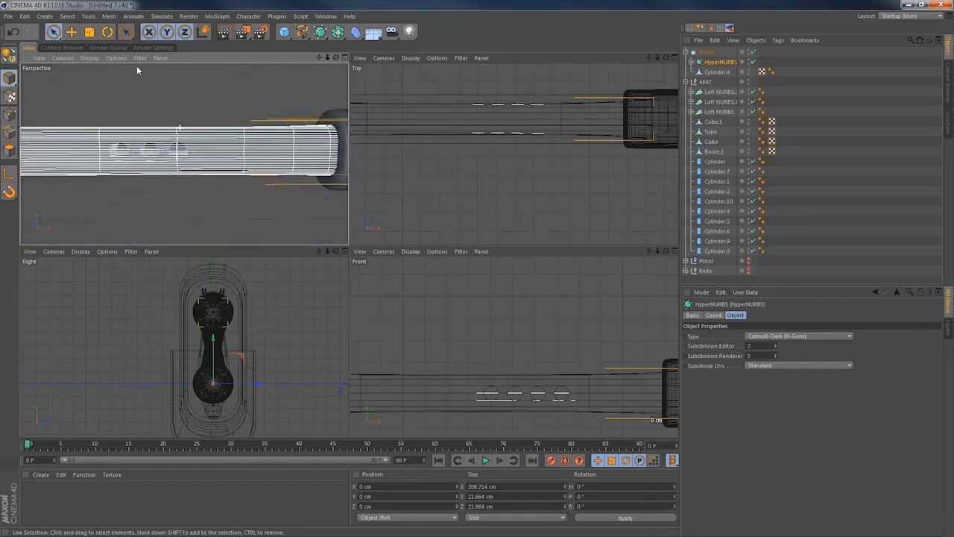
left_click_drag(720, 73, 716, 72)
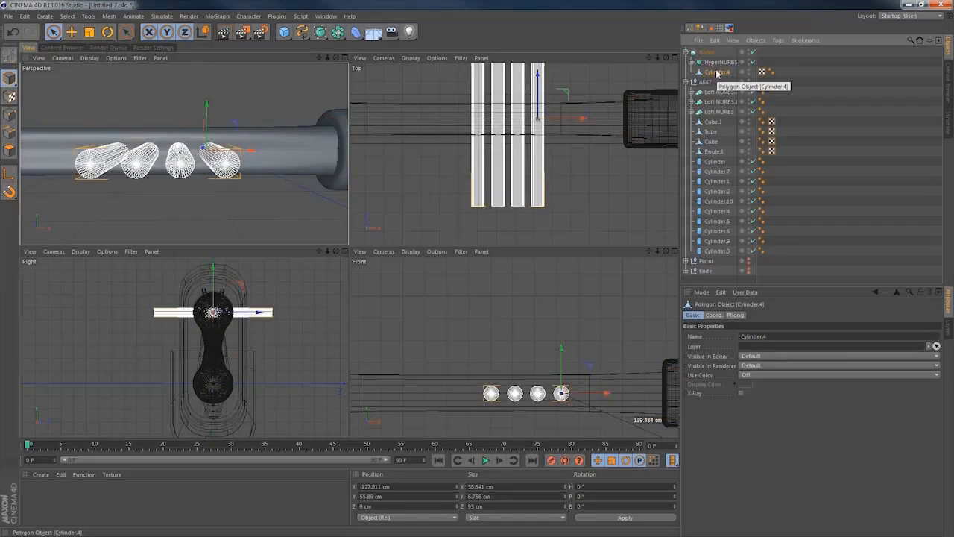
left_click(728, 56)
mouse_move(221, 156)
left_mouse_down("alt")
mouse_move(188, 166)
mouse_move(166, 117)
mouse_move(250, 123)
left_mouse_up("alt")
left_click_drag(199, 157, 205, 177, "alt")
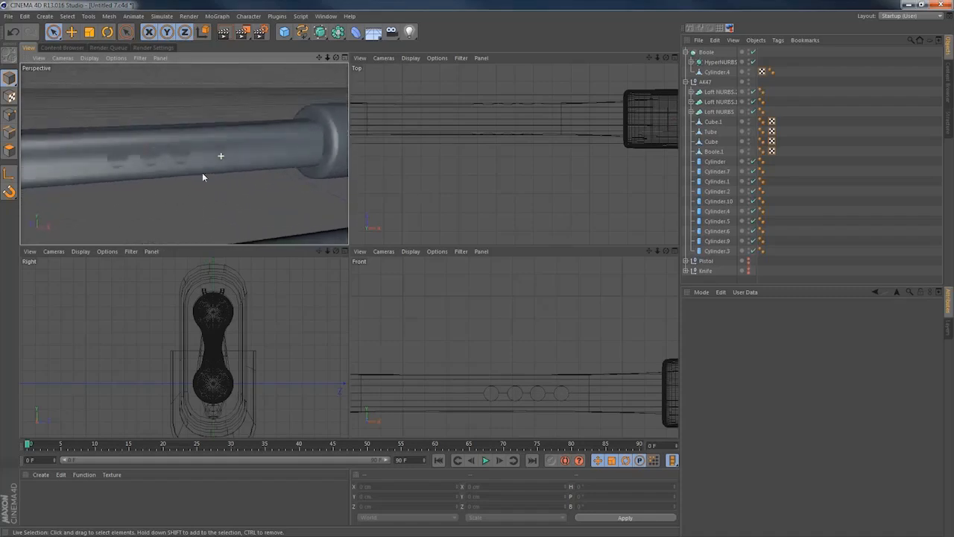
left_click(711, 72)
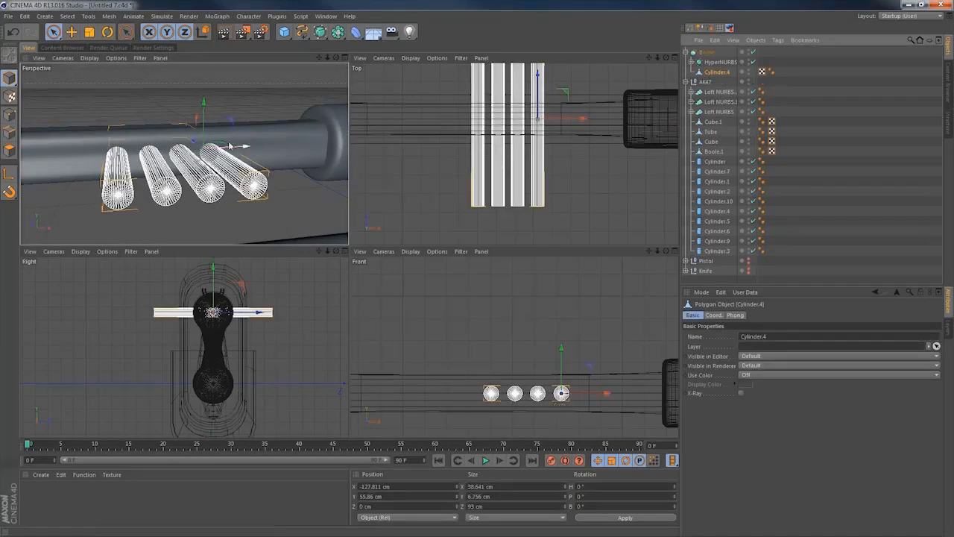
left_click_drag(239, 147, 240, 109, "alt")
left_click_drag(153, 127, 260, 179, "alt")
Make the Boole object editable and expand its hierarchy.
left_click(702, 52)
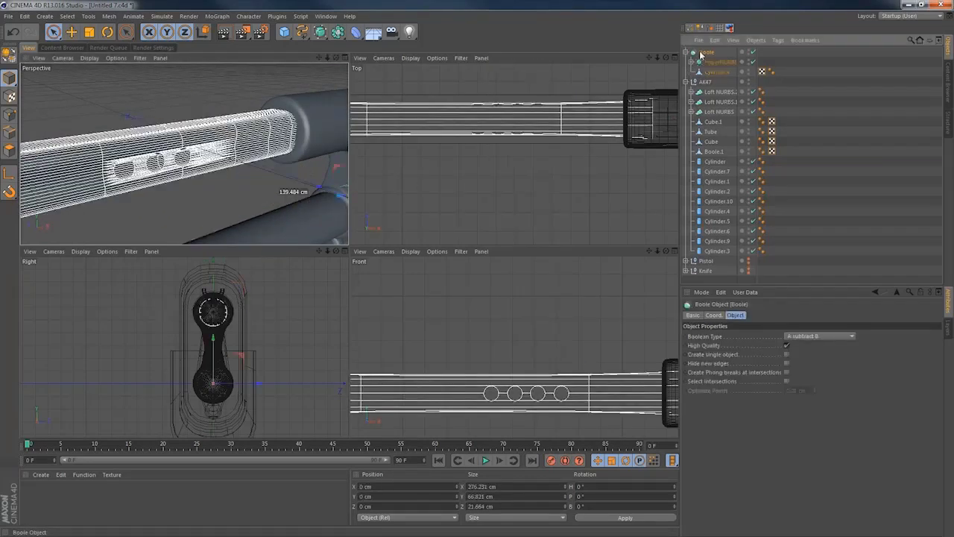
key("c")
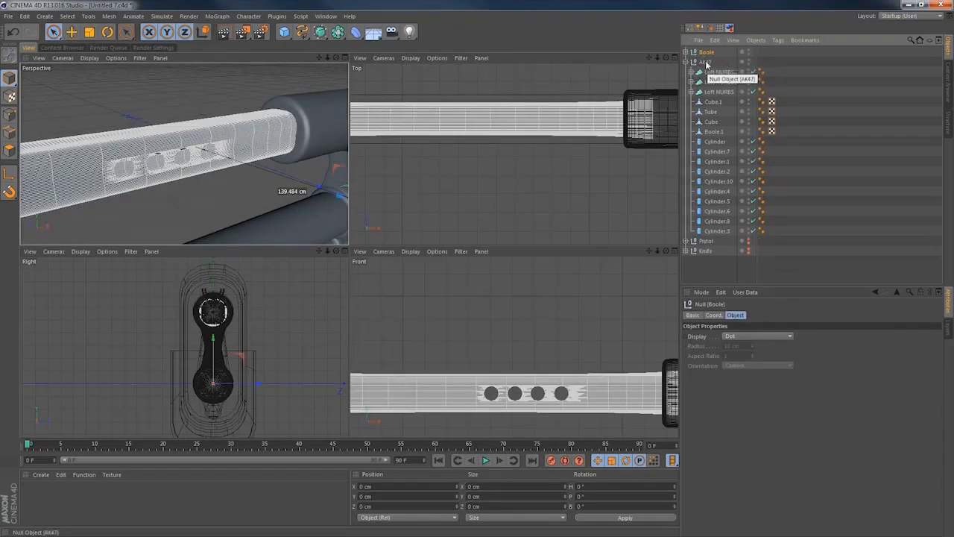
left_click(685, 52)
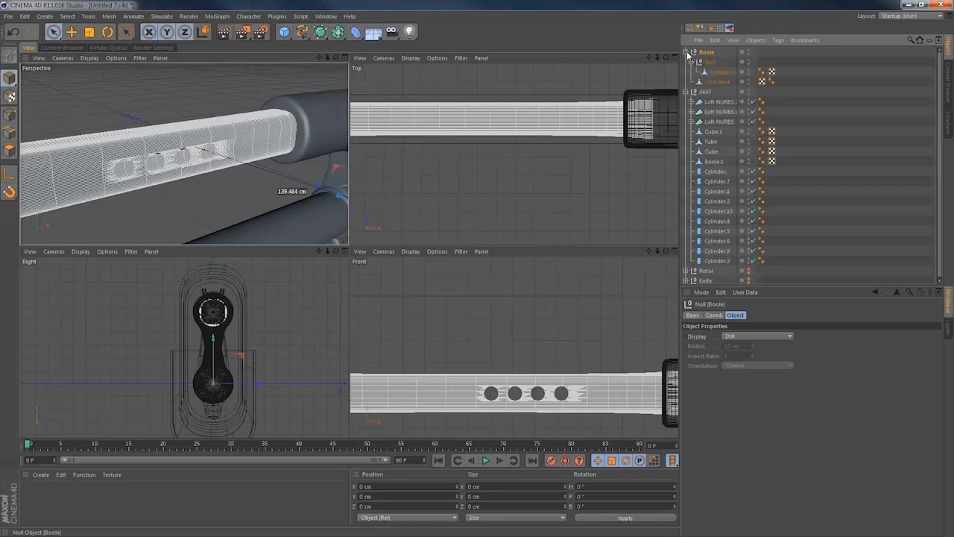
Merge the Boole, its null and both child meshes into one object with Connect Objects + Delete.
left_click(712, 82, "shift")
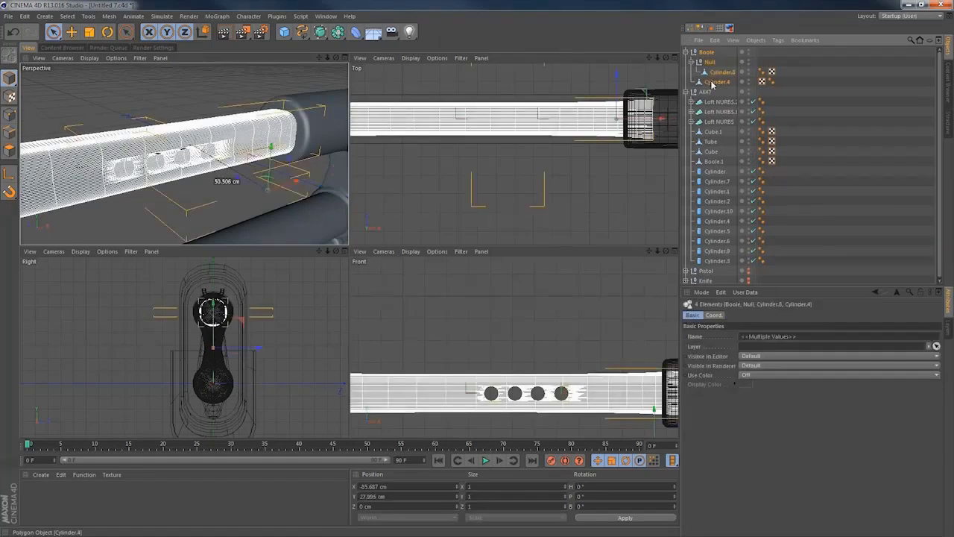
right_click(712, 82)
left_click(763, 306)
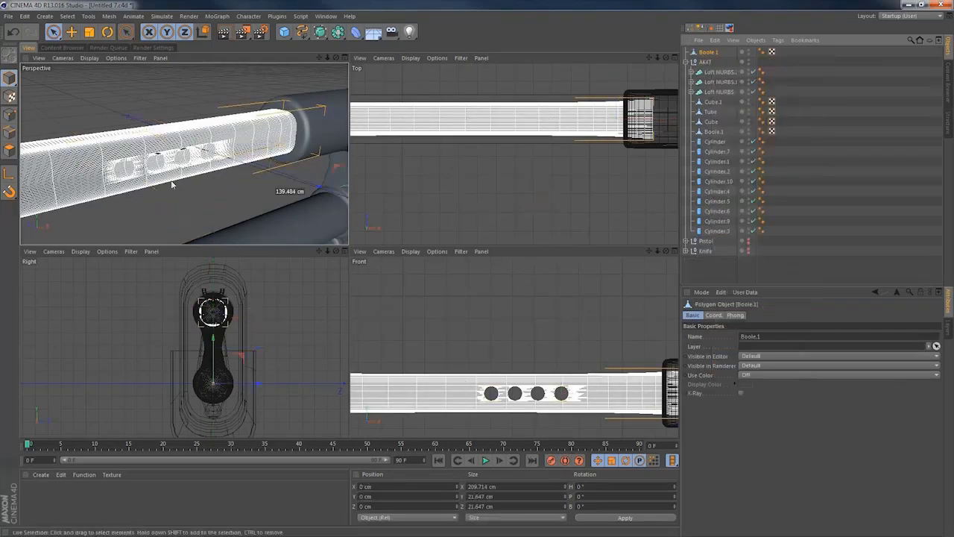
Move the merged tube object with the four holes into the AK47 group and collapse the group.
left_click(180, 97)
left_click_drag(191, 142, 118, 140, "alt")
right_click_drag(149, 161, 42, 175, "alt")
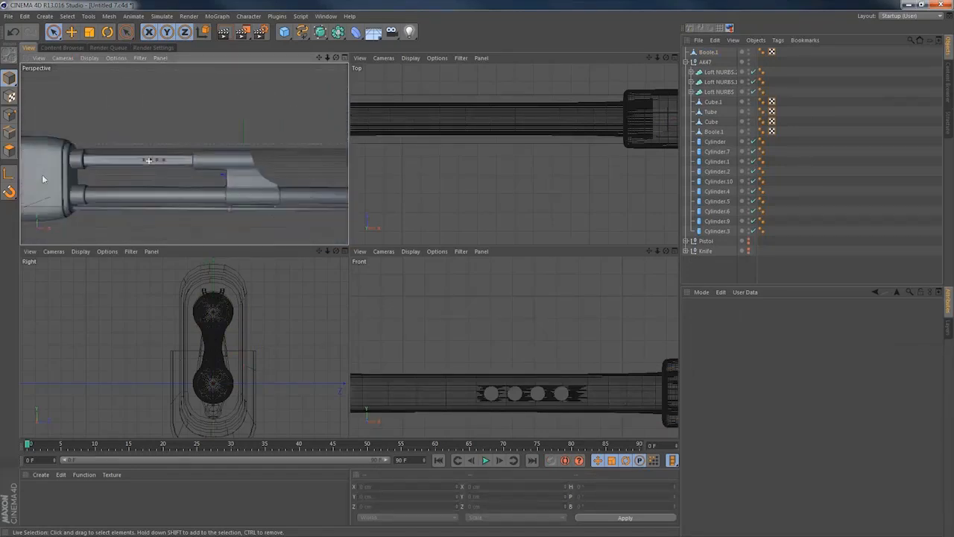
mouse_move(136, 166)
left_mouse_down("alt")
mouse_move(129, 179)
mouse_move(100, 179)
mouse_move(149, 161)
mouse_move(128, 170)
left_mouse_up("alt")
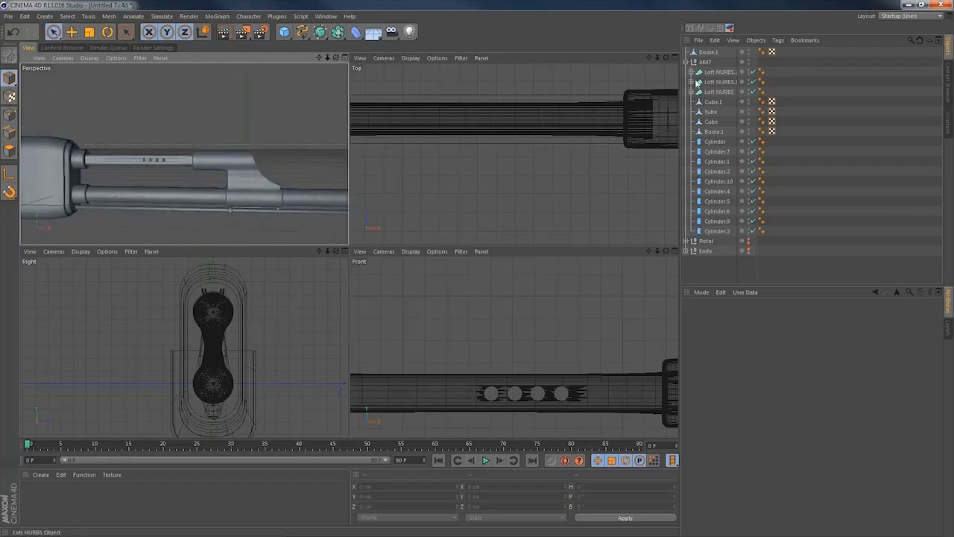
left_click(707, 53)
left_click_drag(717, 99, 708, 105)
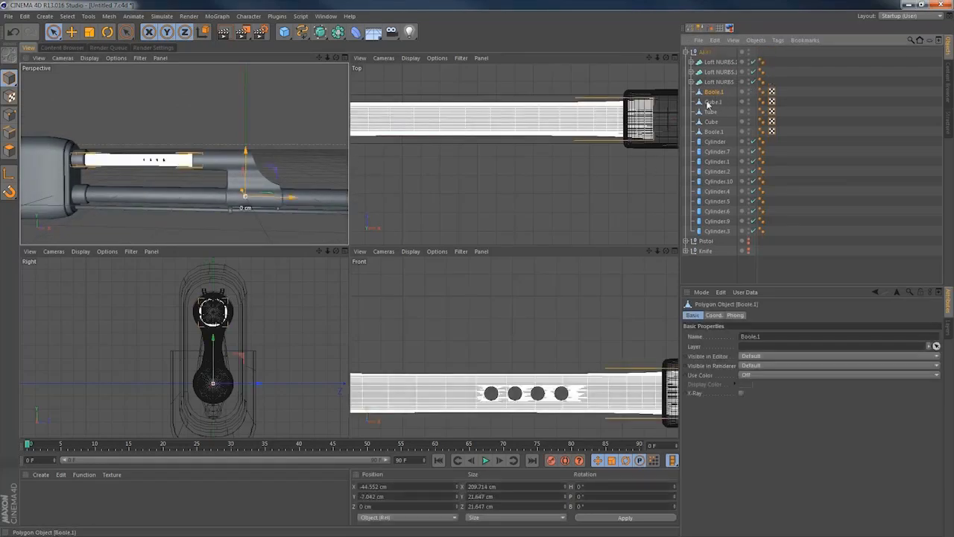
left_click(686, 53)
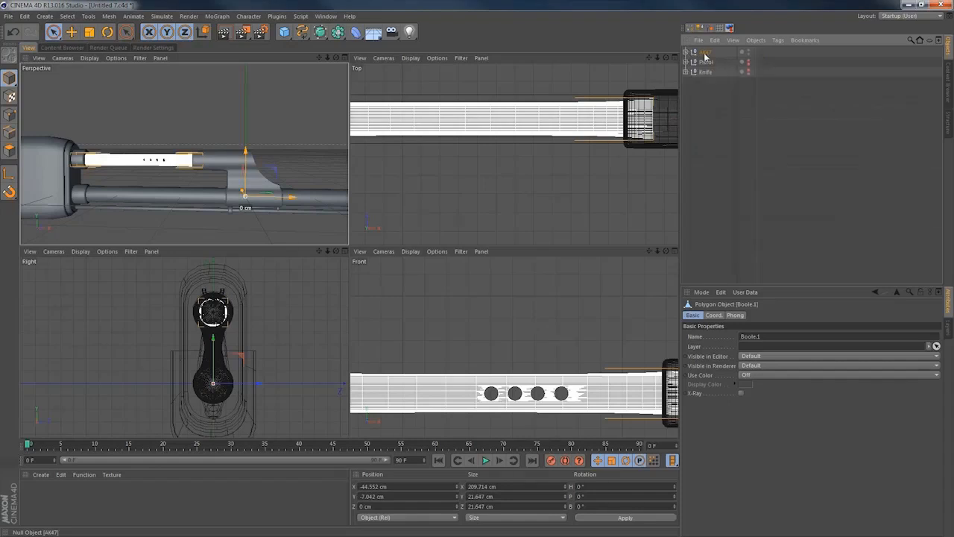
Duplicate the AK47 group, rename the copy Rifle, and hide the original group.
left_click(713, 128)
left_click_drag(222, 212, 196, 183, "alt")
middle_click(190, 186)
left_click_drag(322, 274, 216, 218, "alt")
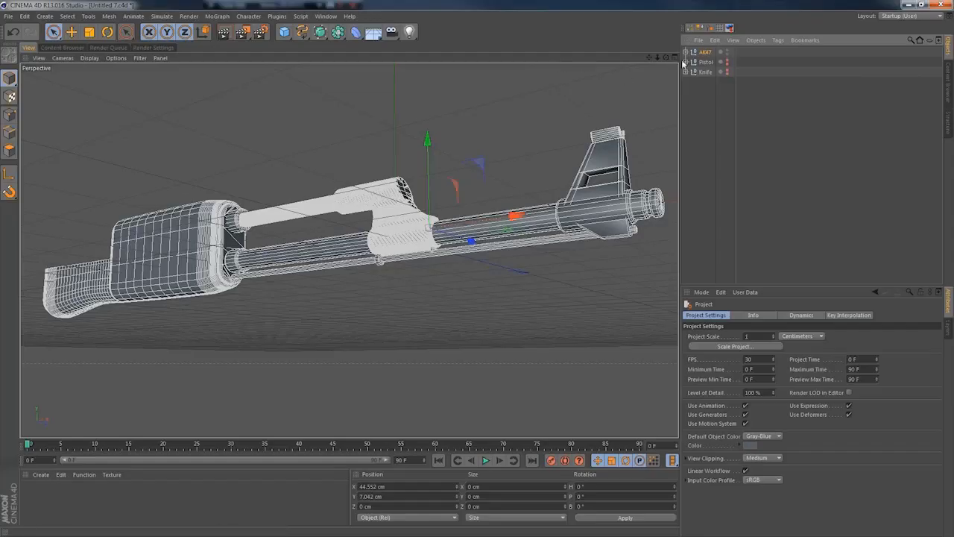
left_click(704, 52)
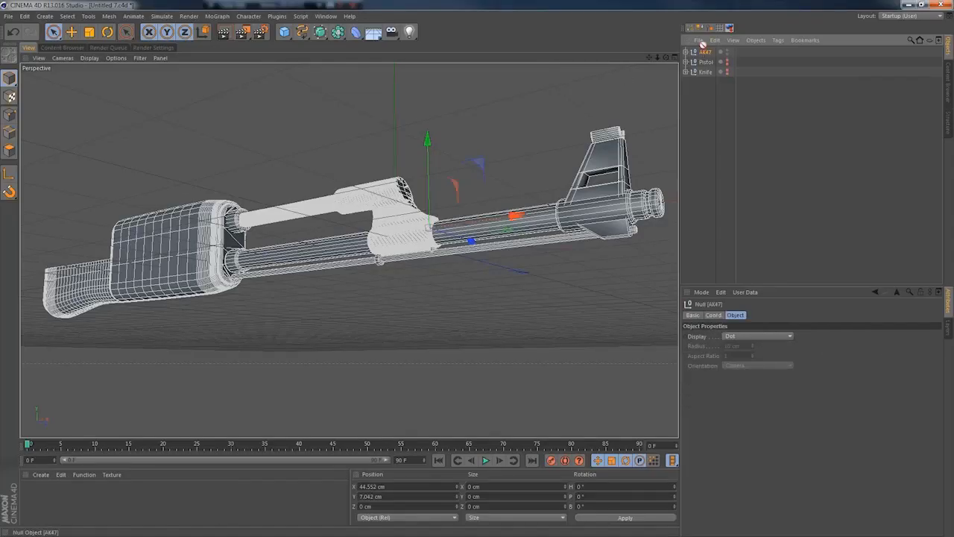
left_click_drag(706, 51, 706, 49, "ctrl")
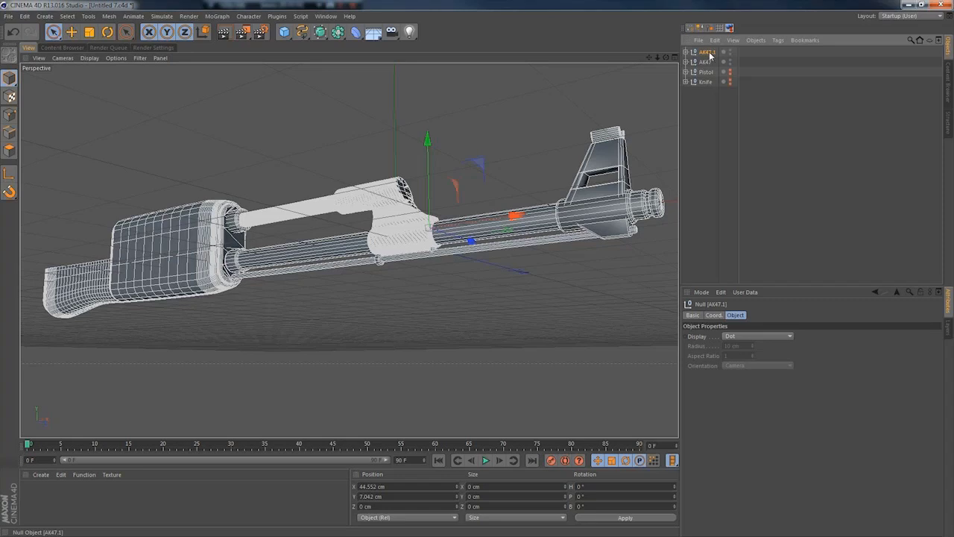
double_click(708, 52)
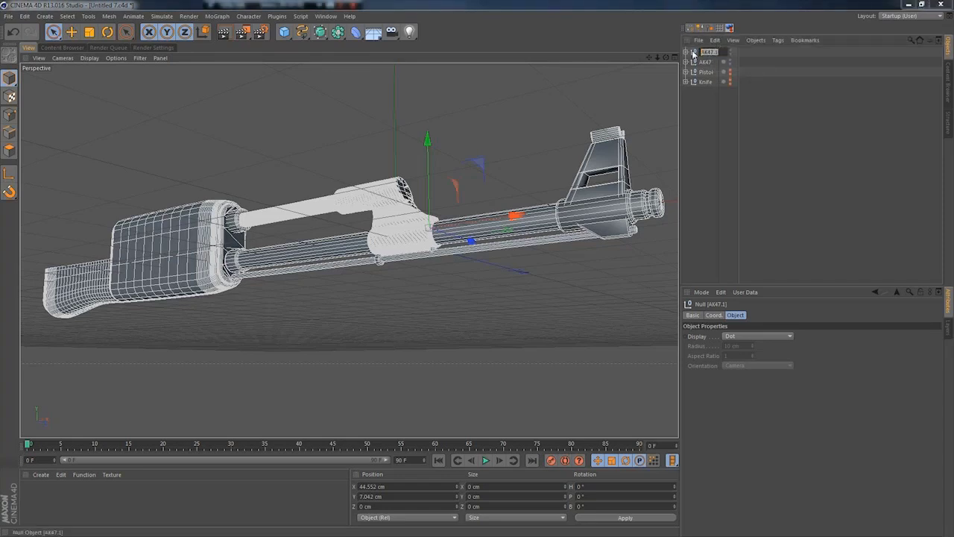
type("Rifle")
key("Return")
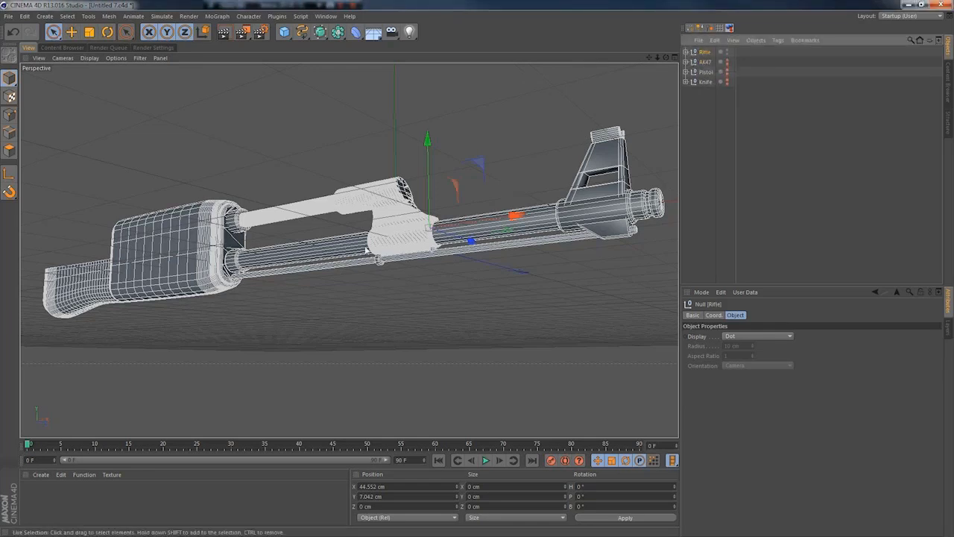
Delete the buttstock, the large handguard loft and the thin end plate from the Rifle copy.
left_click_drag(367, 249, 252, 232, "alt")
left_click(251, 231)
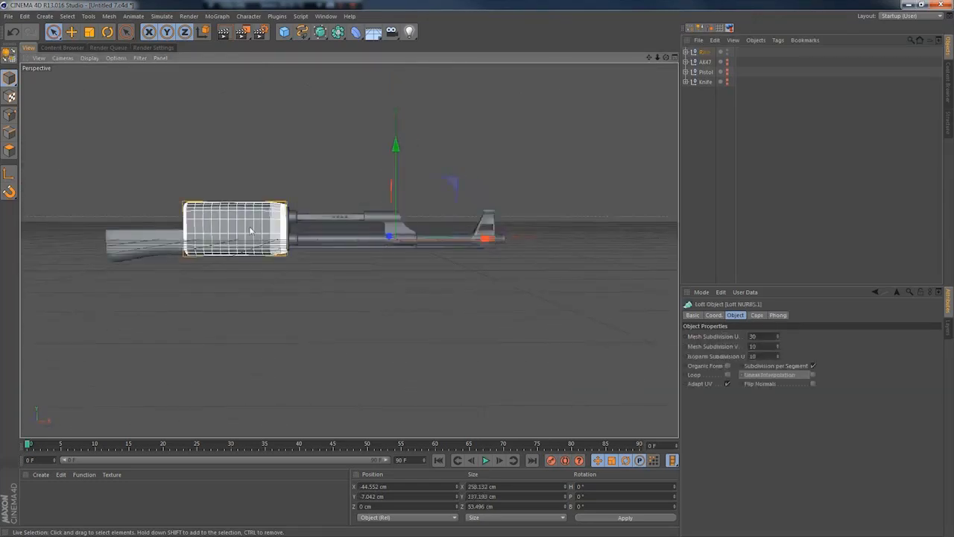
key("ctrl+z")
key("ctrl+z")
key("ctrl+z")
key("ctrl+z")
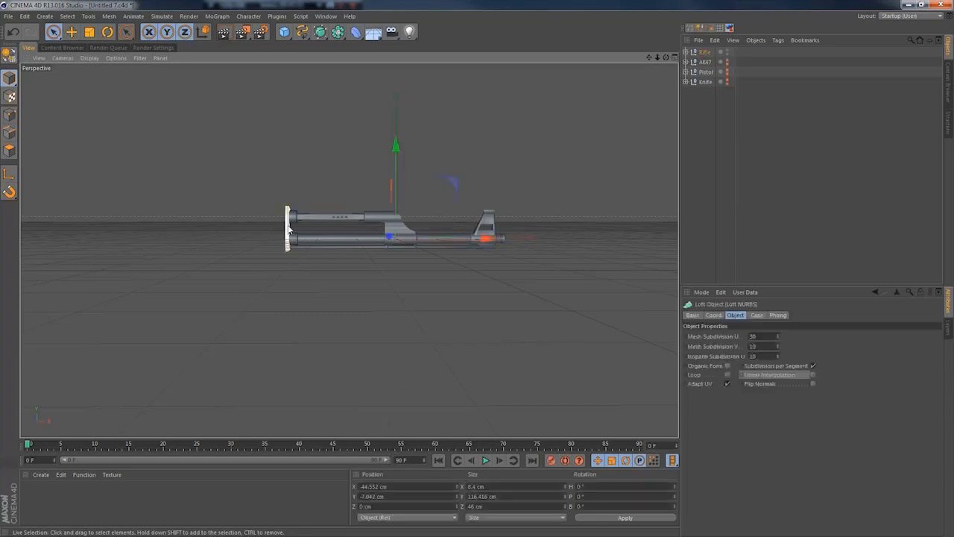
key("ctrl+z")
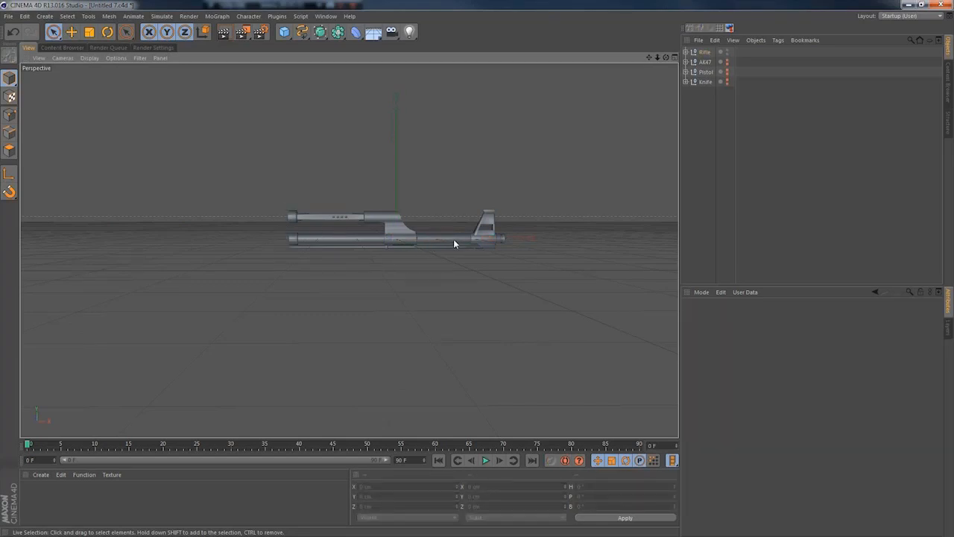
Delete the thin rod running beneath the lower barrel of the Rifle.
left_click_drag(432, 239, 371, 239, "alt")
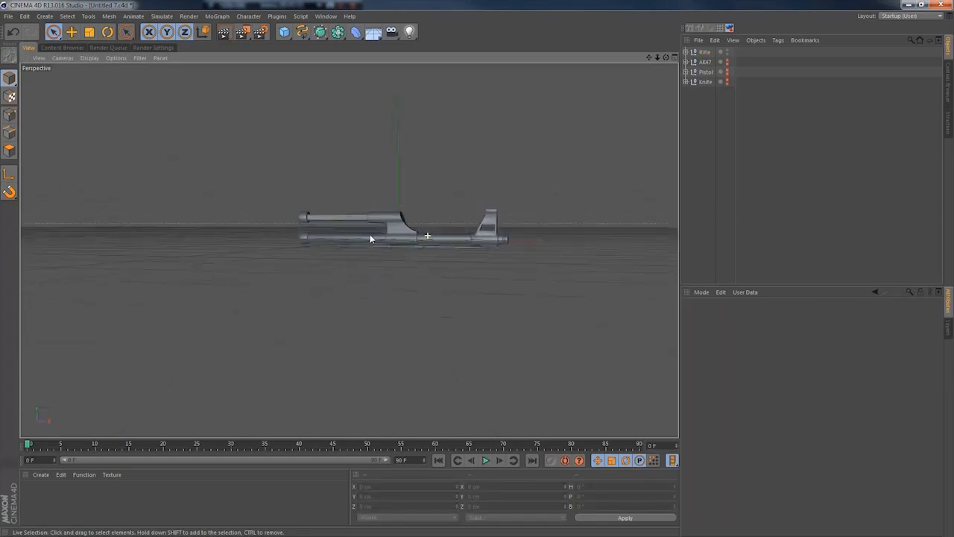
right_click_drag(408, 240, 562, 240, "alt")
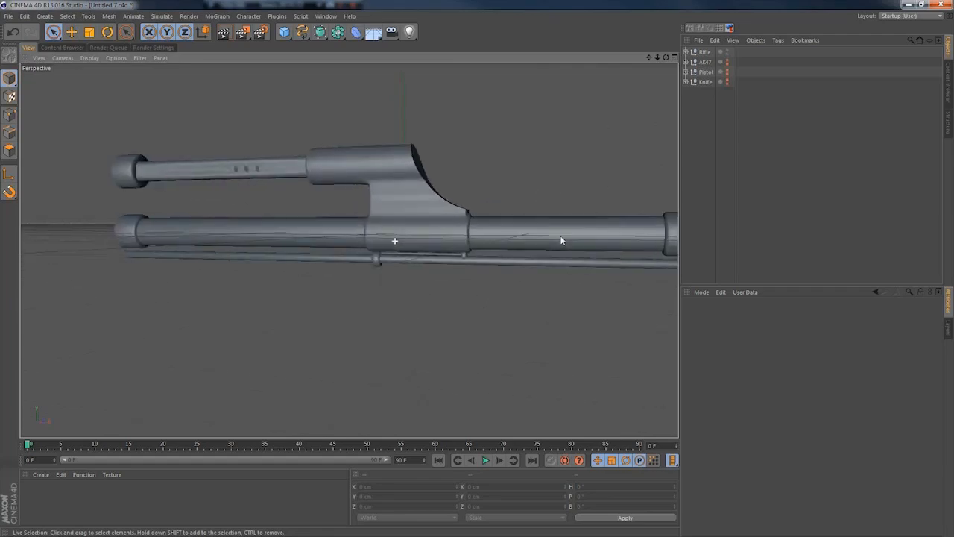
left_click(525, 262)
left_click(492, 268)
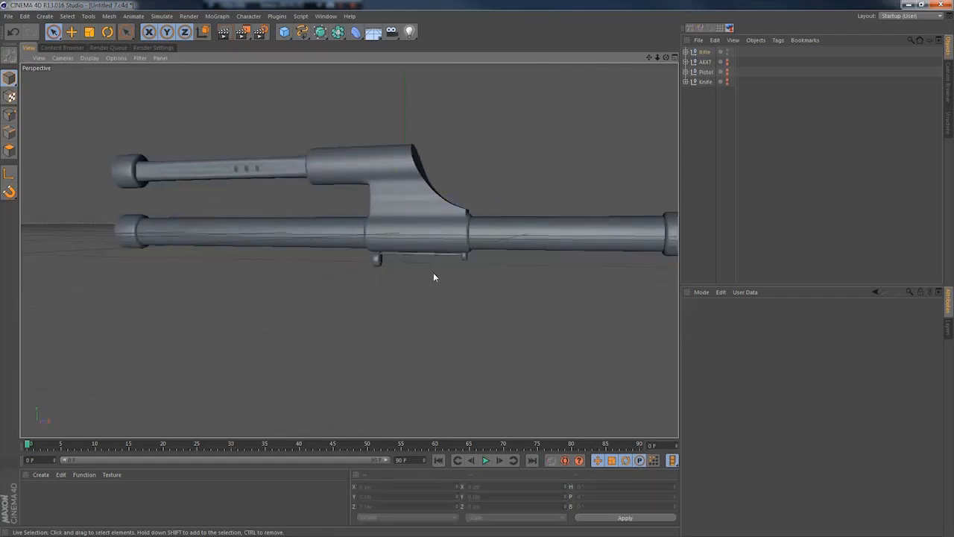
left_click(377, 258)
left_click_drag(379, 170, 379, 163)
scroll(410, 224, "down", 3)
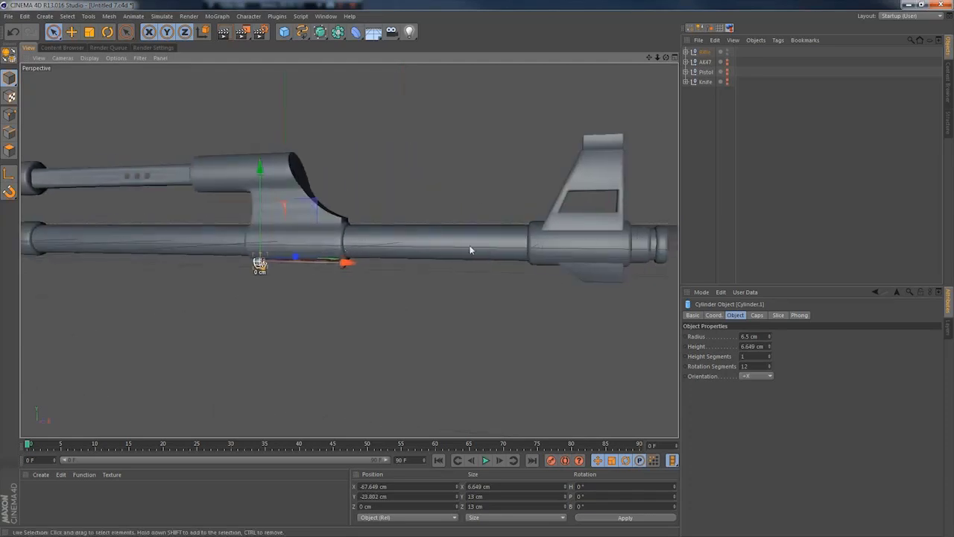
scroll(447, 250, "down", 3)
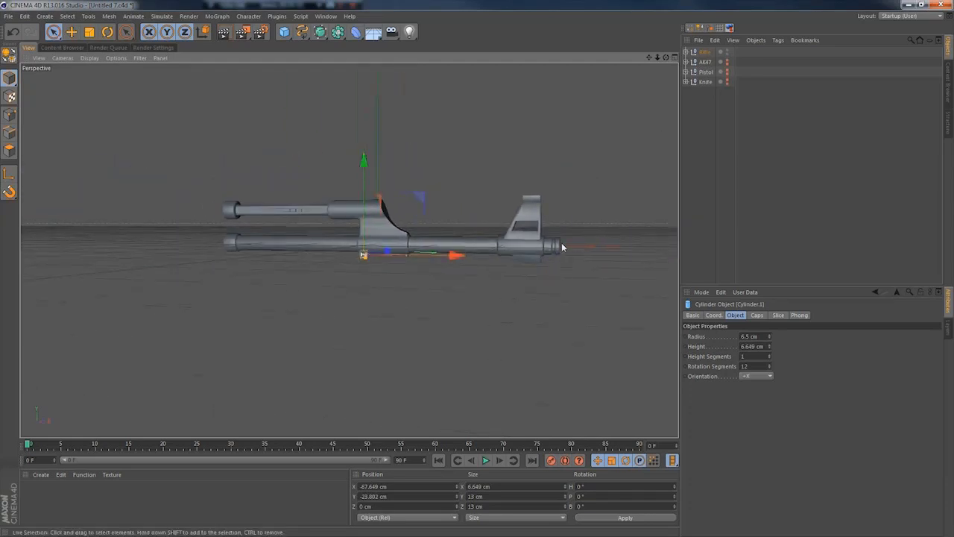
Lengthen the main barrel cylinder to about 930 cm and move it forward to X about 154 cm.
left_click(558, 246)
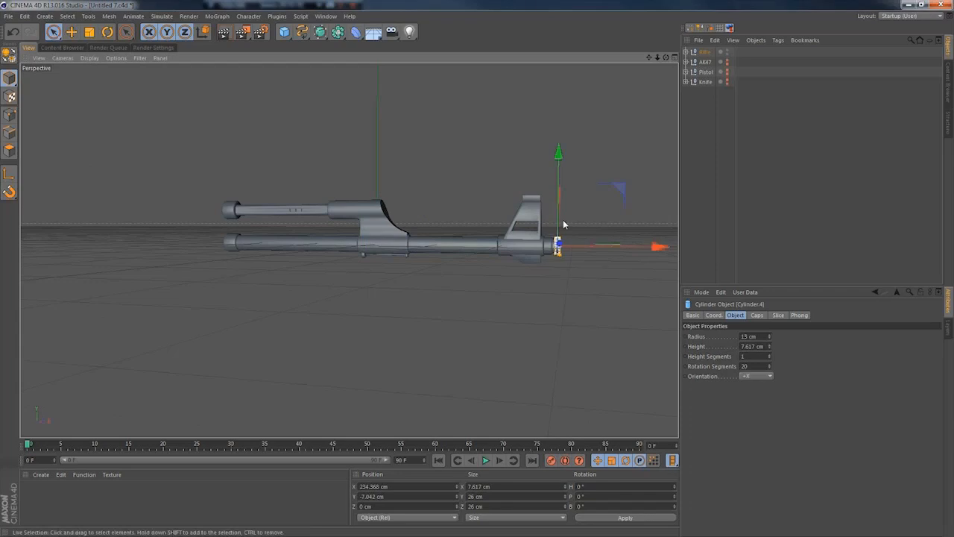
left_click(450, 247)
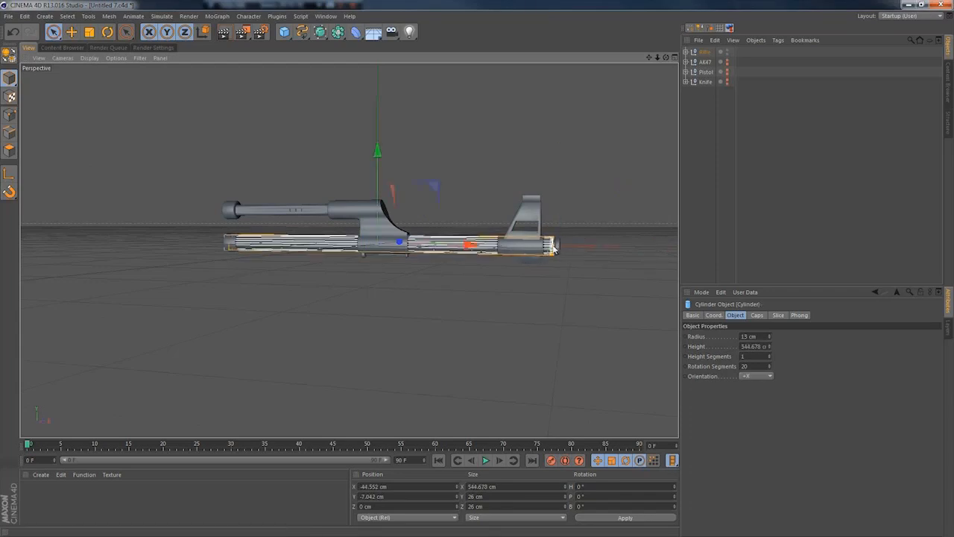
left_click_drag(554, 248, 686, 247)
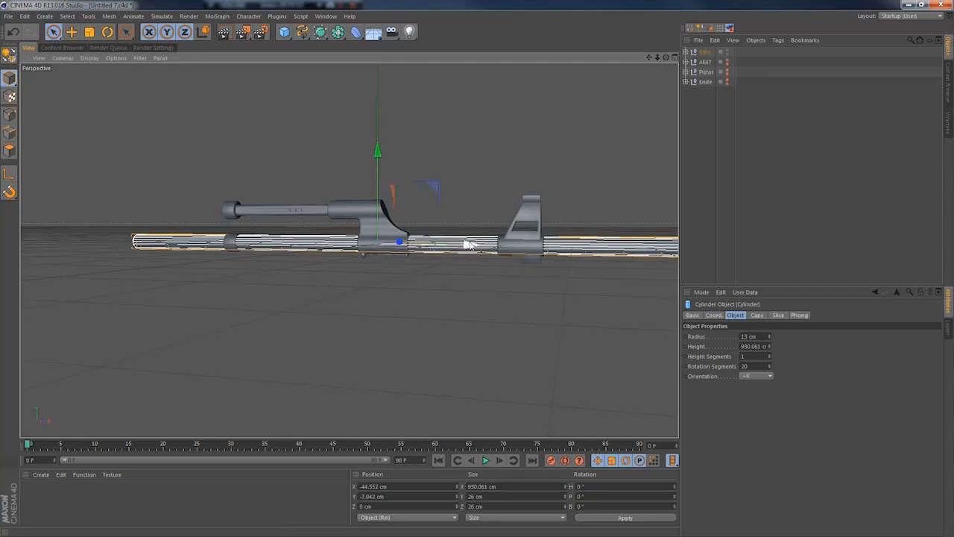
left_click_drag(480, 249, 601, 251)
scroll(435, 271, "down", 5)
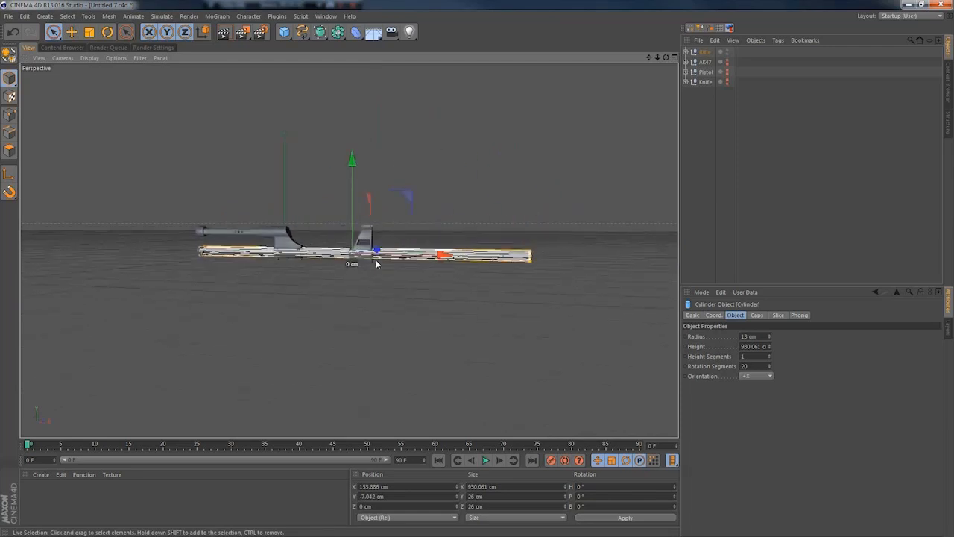
scroll(376, 264, "up", 5)
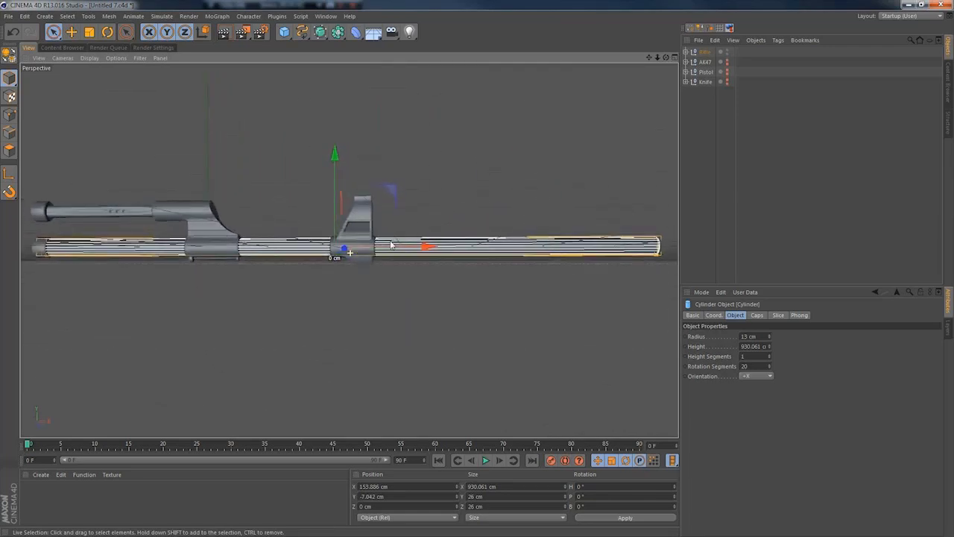
left_click_drag(391, 245, 385, 246, "alt")
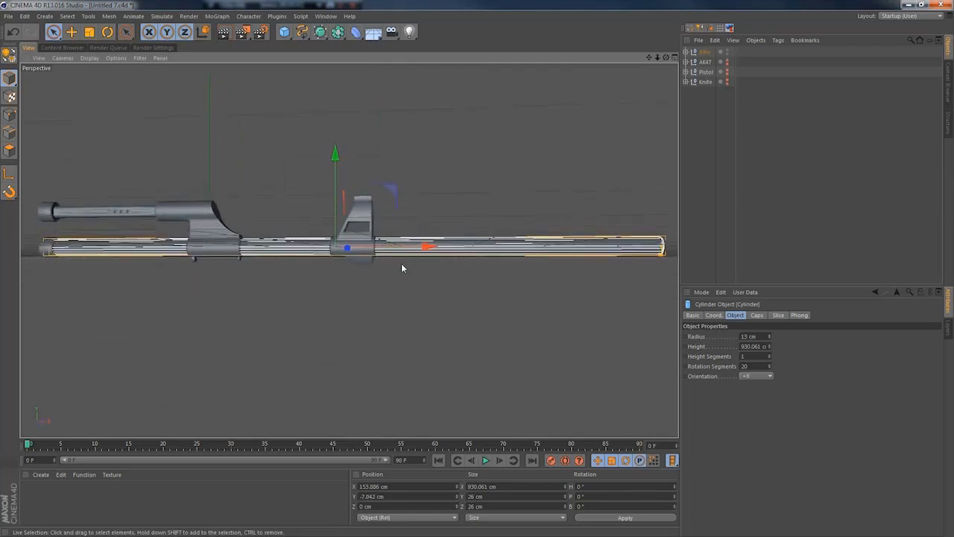
Rectangle-select the front sight and muzzle parts without the barrel and move them along X to the barrel's far end.
left_click_drag(53, 31, 85, 58)
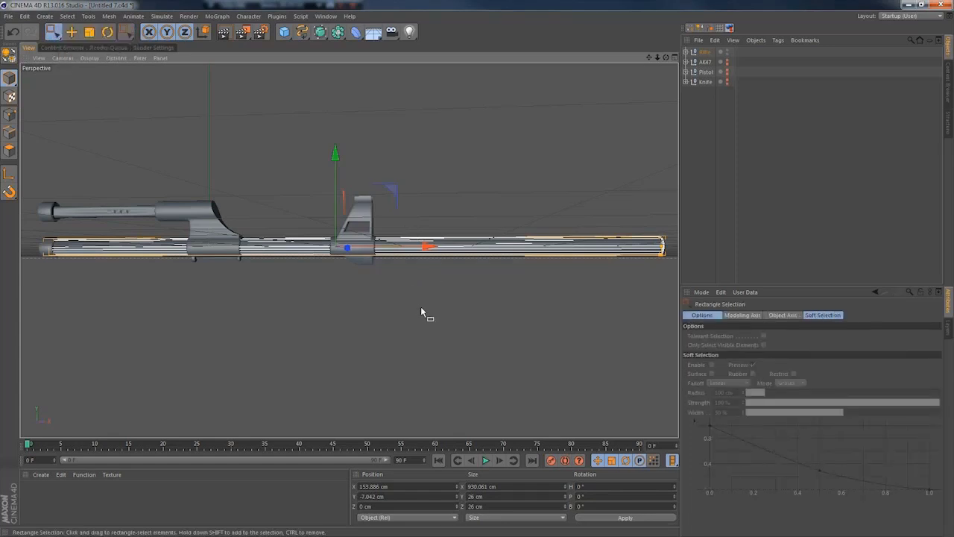
left_click_drag(420, 313, 296, 190)
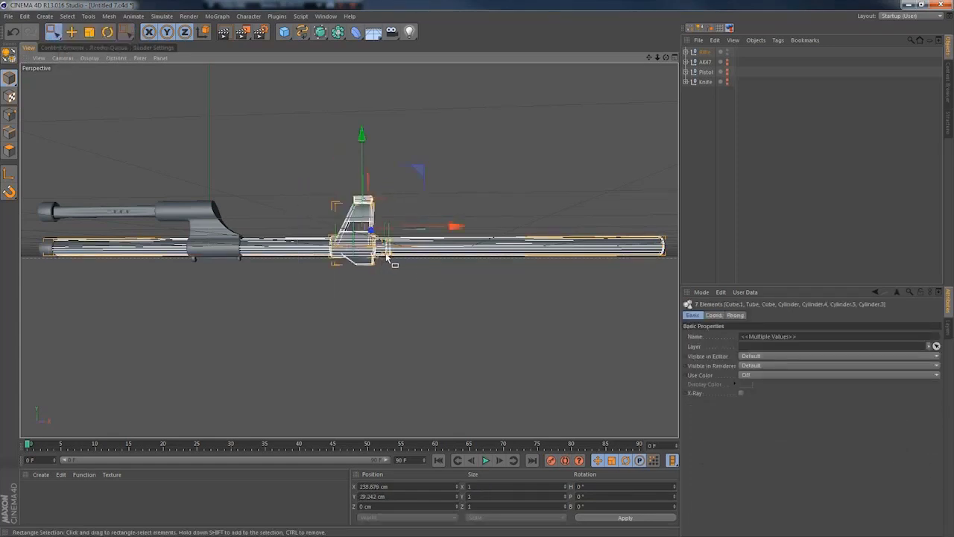
left_click_drag(443, 218, 442, 282, "ctrl")
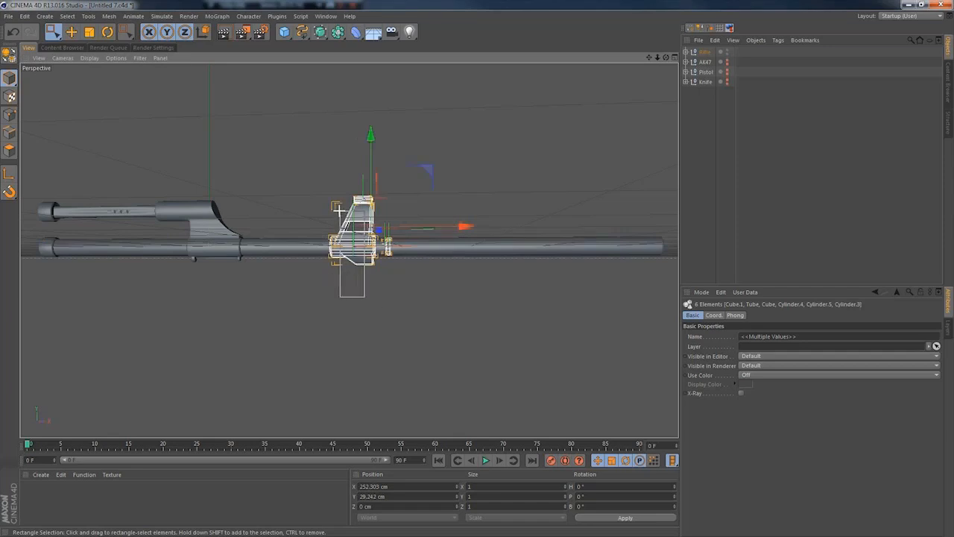
left_click_drag(485, 228, 753, 228)
left_click_drag(466, 225, 465, 225)
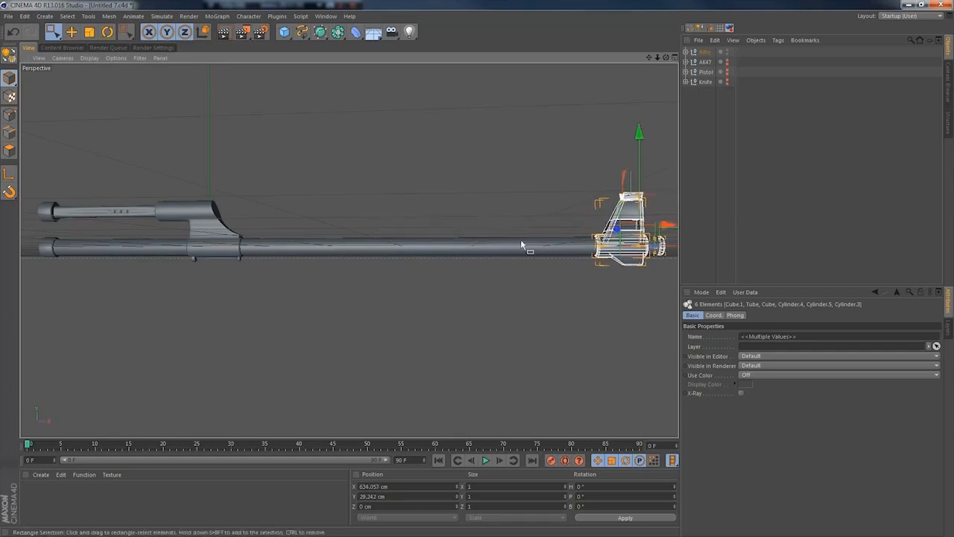
Move the small muzzle ring cylinder forward past the barrel end to X about 691 cm.
middle_click_drag(523, 242, 343, 254, "alt")
right_click_drag(342, 253, 472, 246, "alt")
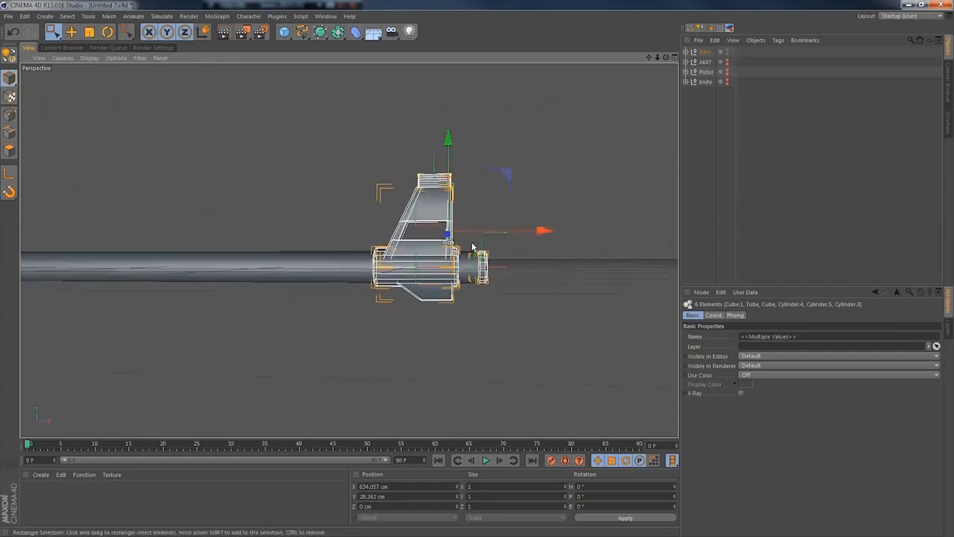
left_click(484, 261)
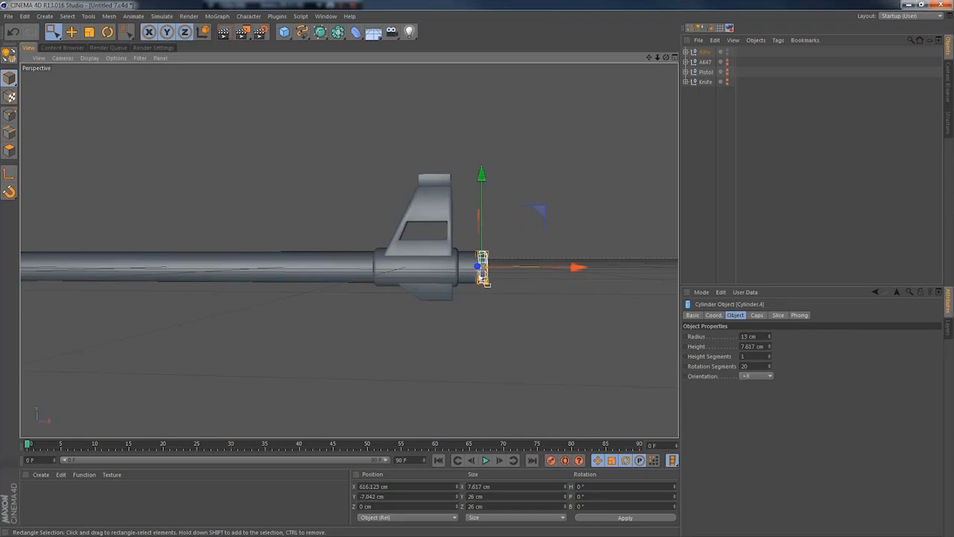
left_click_drag(485, 279, 578, 299, "alt")
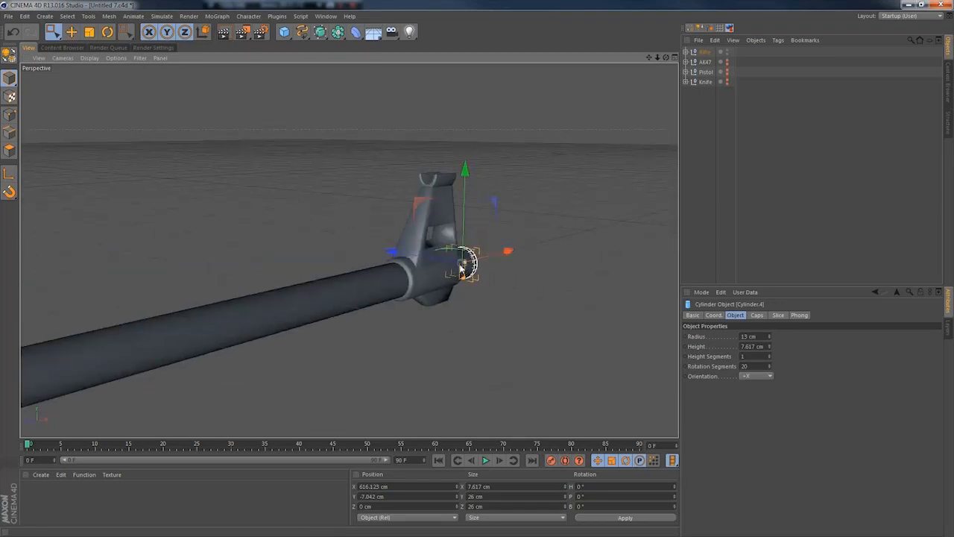
left_click_drag(466, 270, 296, 270, "alt")
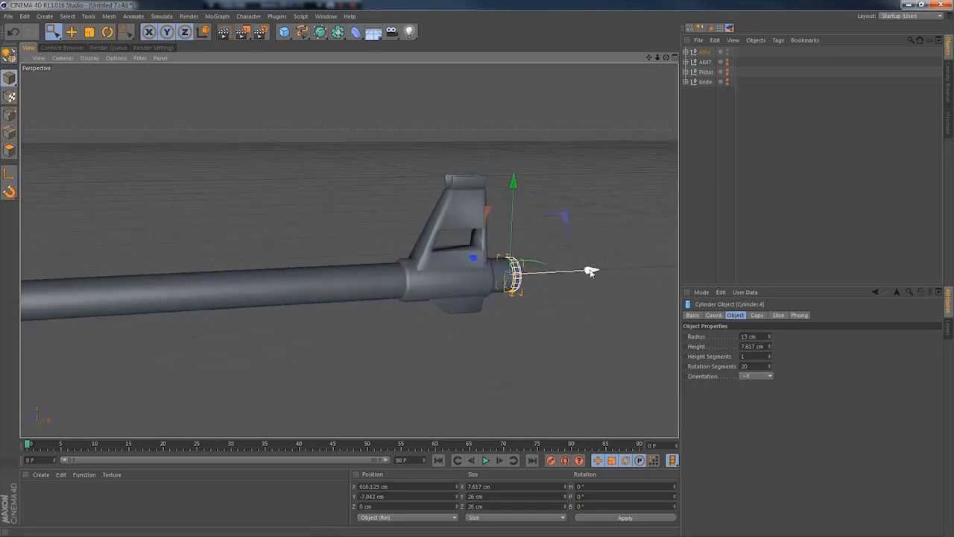
left_click_drag(590, 272, 677, 272)
left_click_drag(451, 277, 396, 259, "alt")
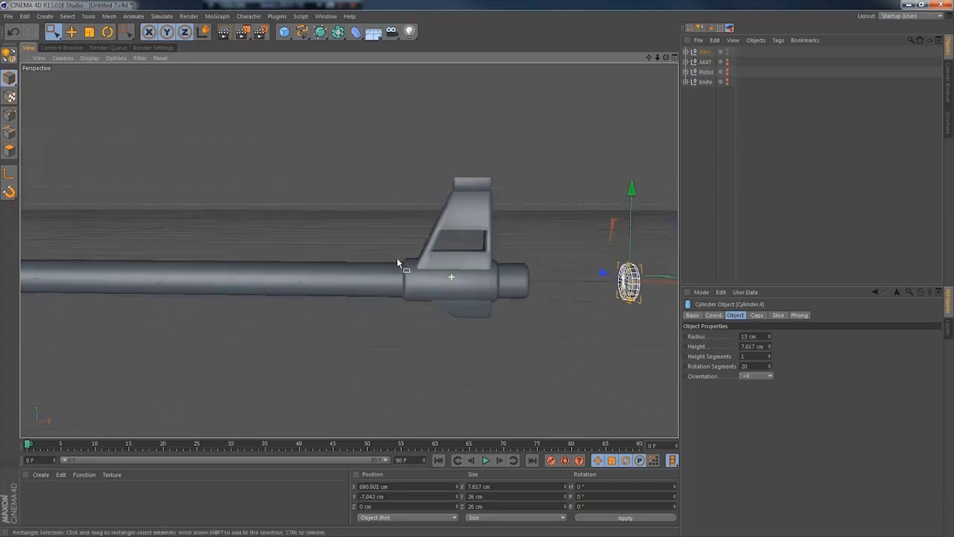
scroll(483, 268, "down", 5)
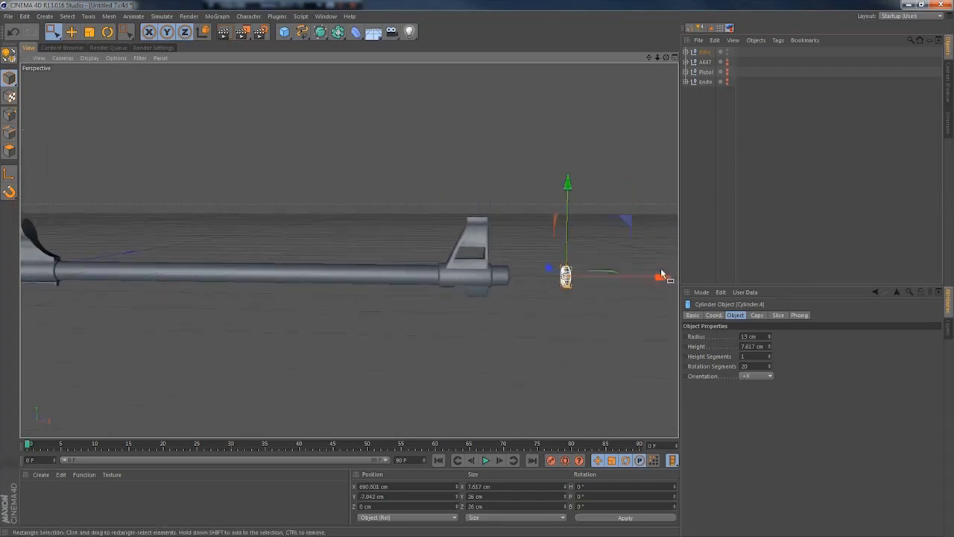
Move the muzzle ring cylinder forward to X about 837 cm and paste a separate copy of the front sight's base cylinder outside the Rifle group.
left_click_drag(660, 277, 773, 276)
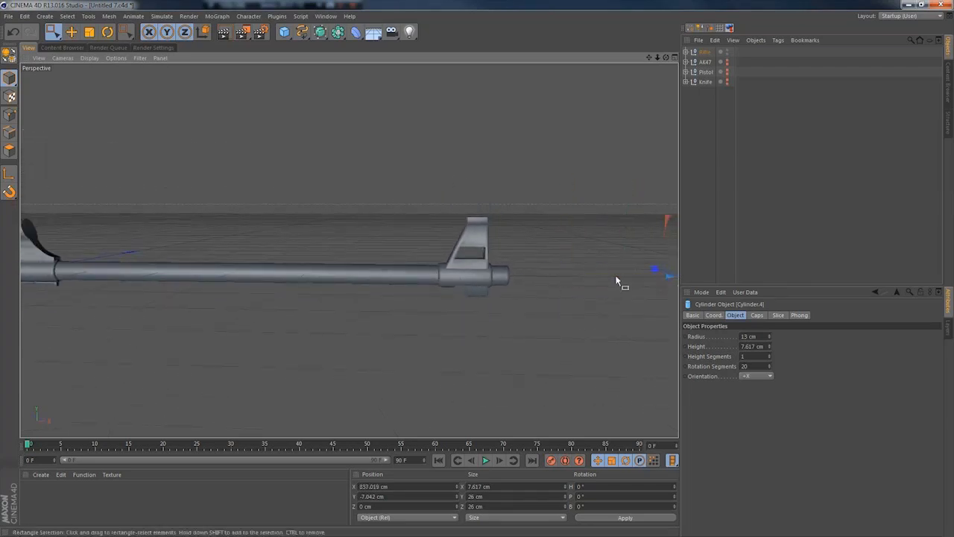
scroll(451, 275, "down", 2)
left_click(456, 275)
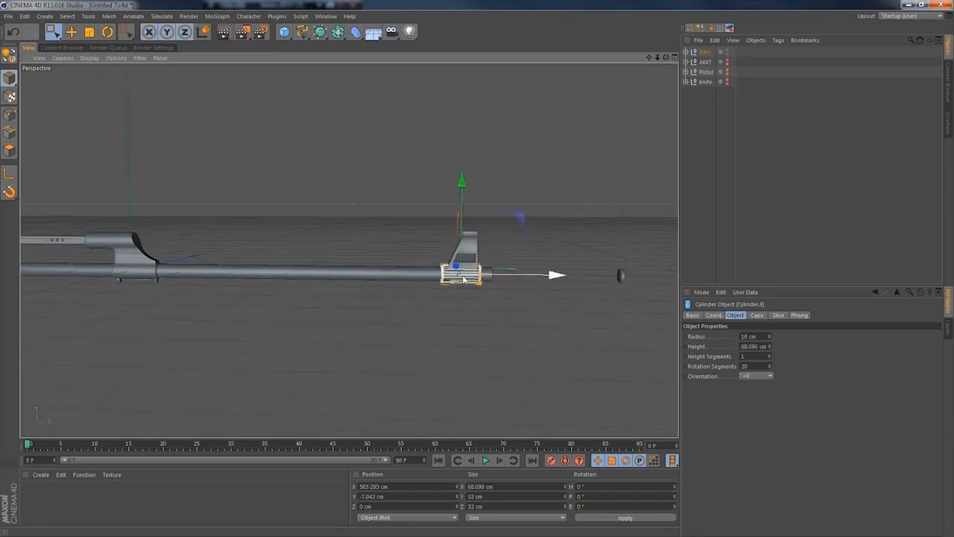
key("ctrl+c")
left_click(709, 104)
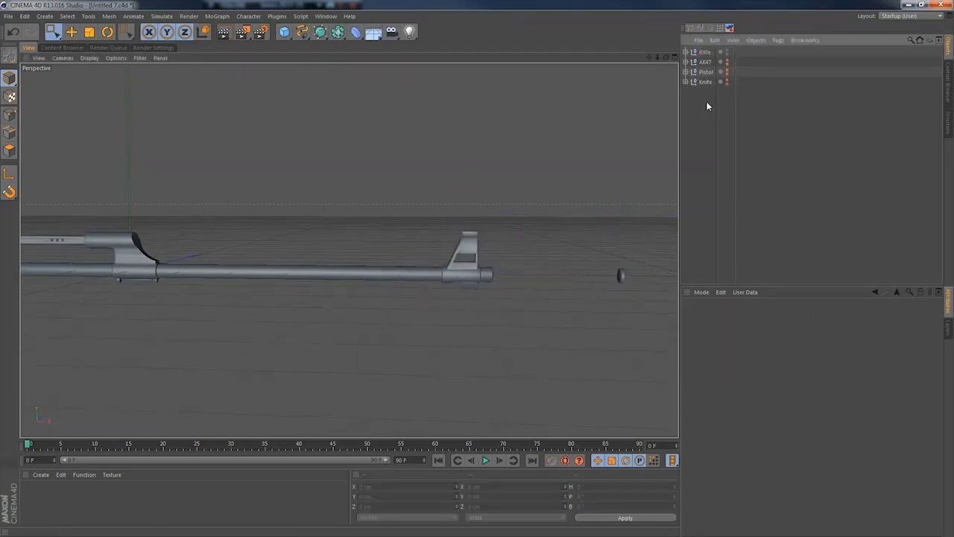
key("ctrl+v")
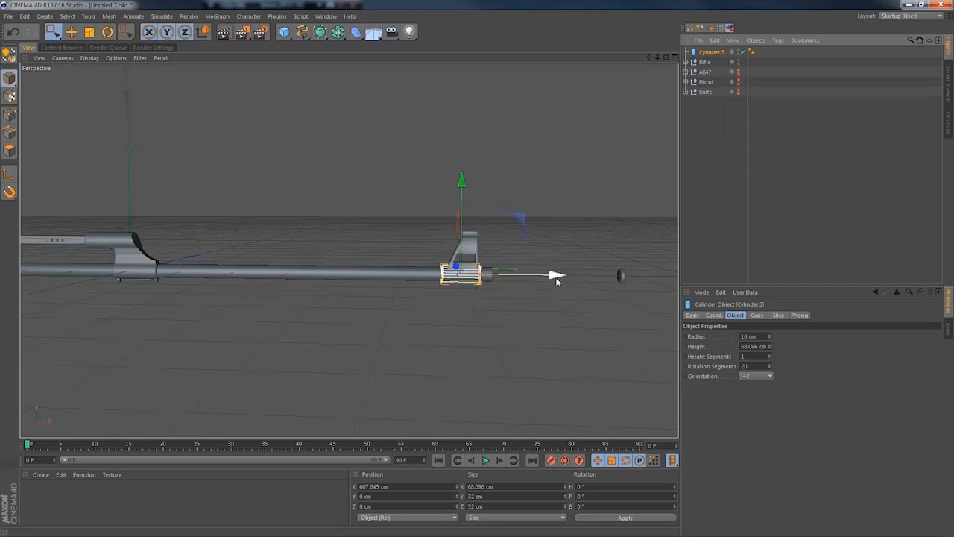
Move the copied cylinder ahead of the front sight to X about 740 cm and lengthen it to about 182 cm.
left_click_drag(554, 275, 631, 277)
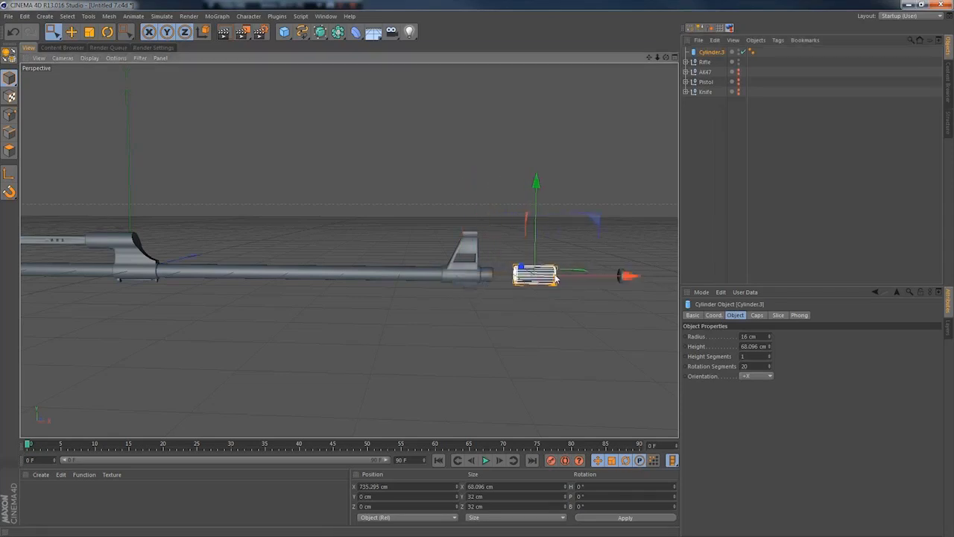
left_click_drag(555, 278, 571, 277)
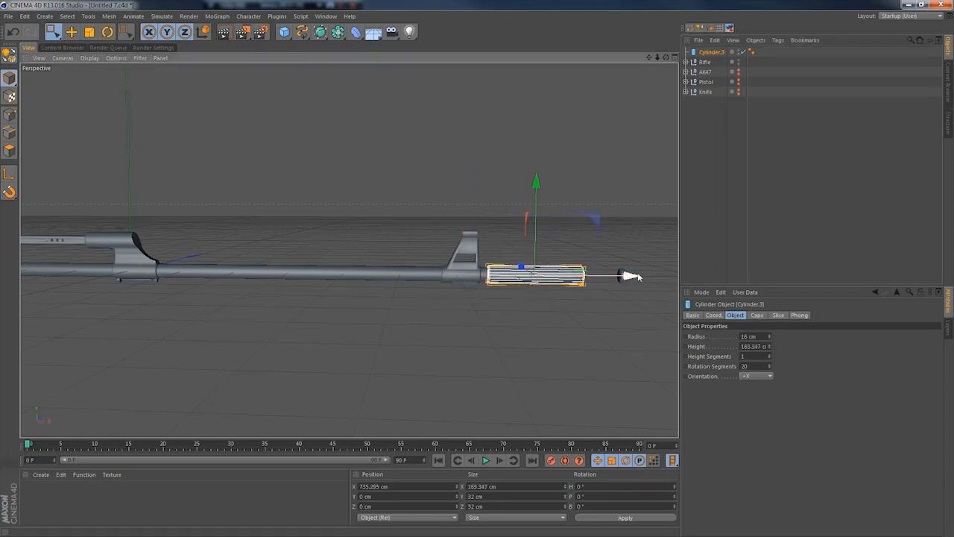
left_click_drag(638, 276, 640, 278)
left_click_drag(521, 289, 502, 254, "alt")
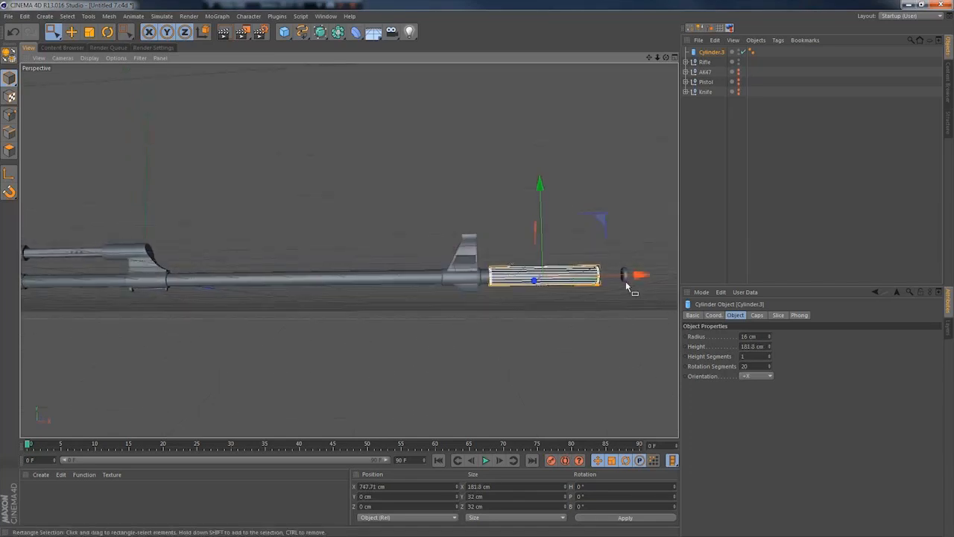
left_click_drag(635, 275, 640, 277)
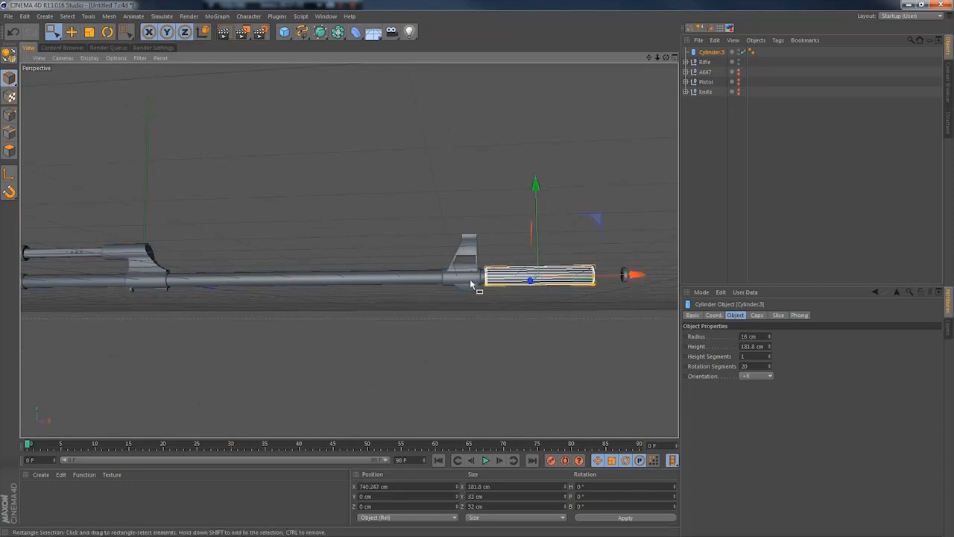
left_click_drag(473, 283, 487, 301, "alt")
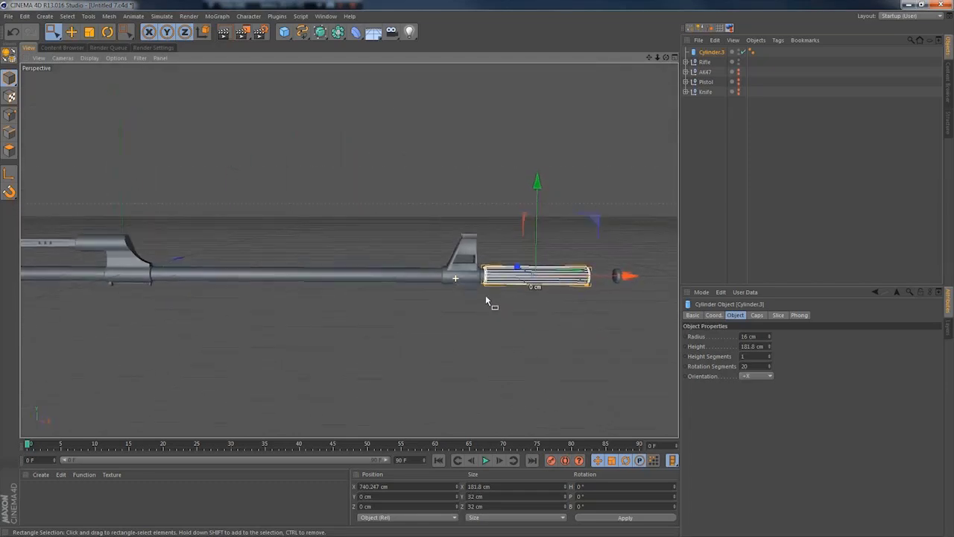
scroll(527, 280, "up", 5)
middle_click_drag(575, 277, 480, 283, "alt")
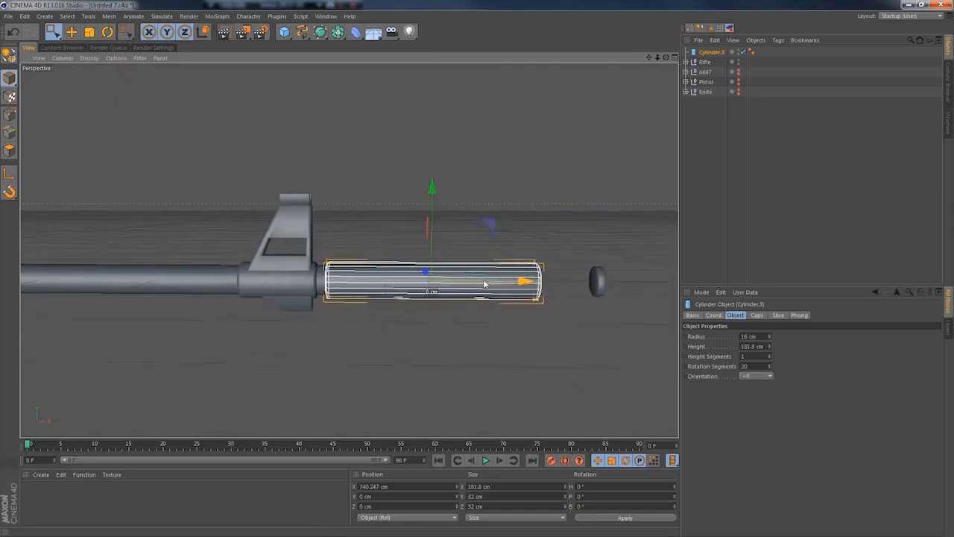
Make the muzzle cylinder editable and cut two Knife loops around it, one near each end.
key("c")
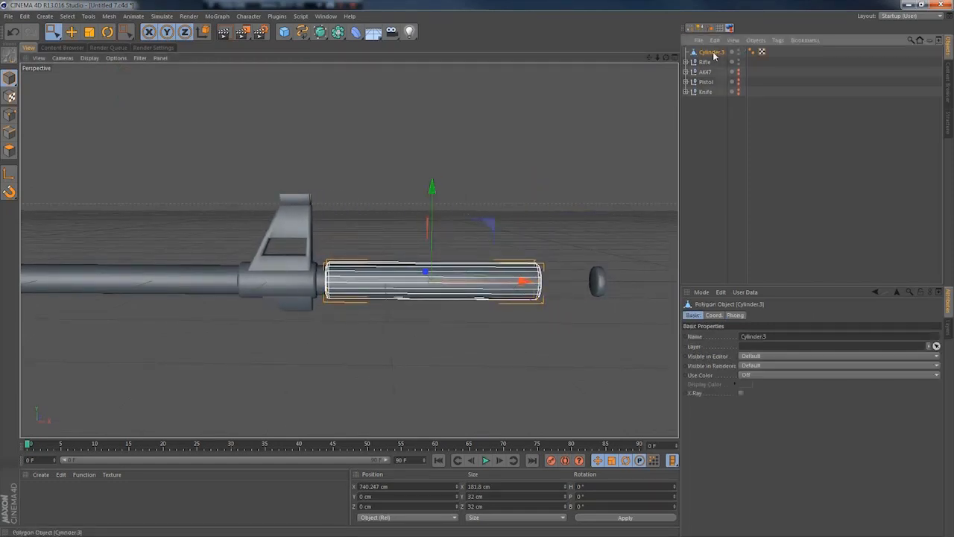
left_click(9, 149)
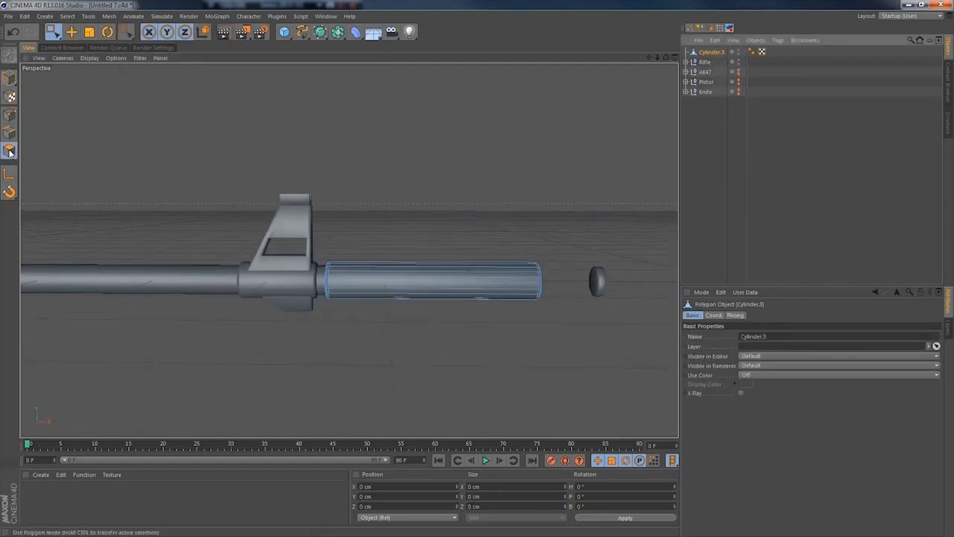
middle_click(454, 241)
middle_click(524, 383)
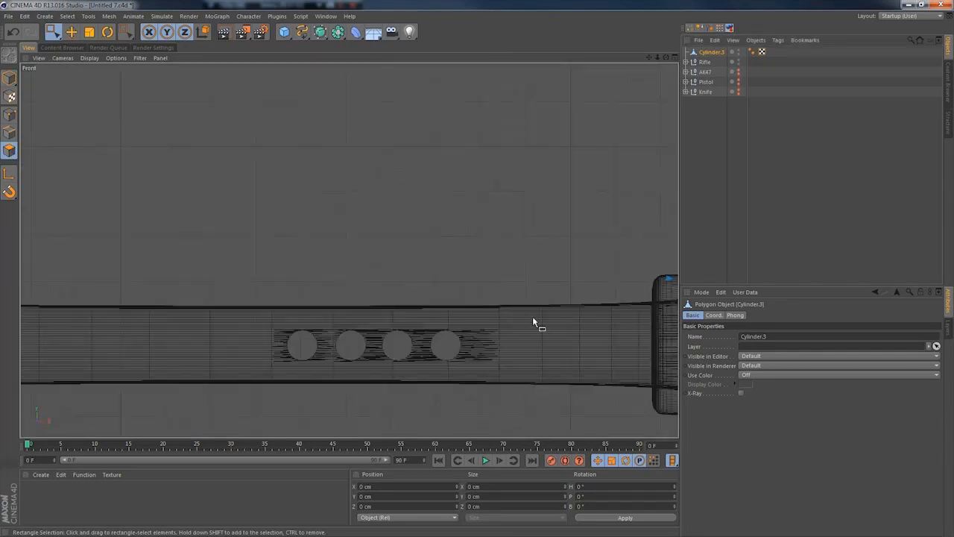
right_click_drag(531, 317, 351, 338, "alt")
middle_click_drag(583, 318, 80, 314, "alt")
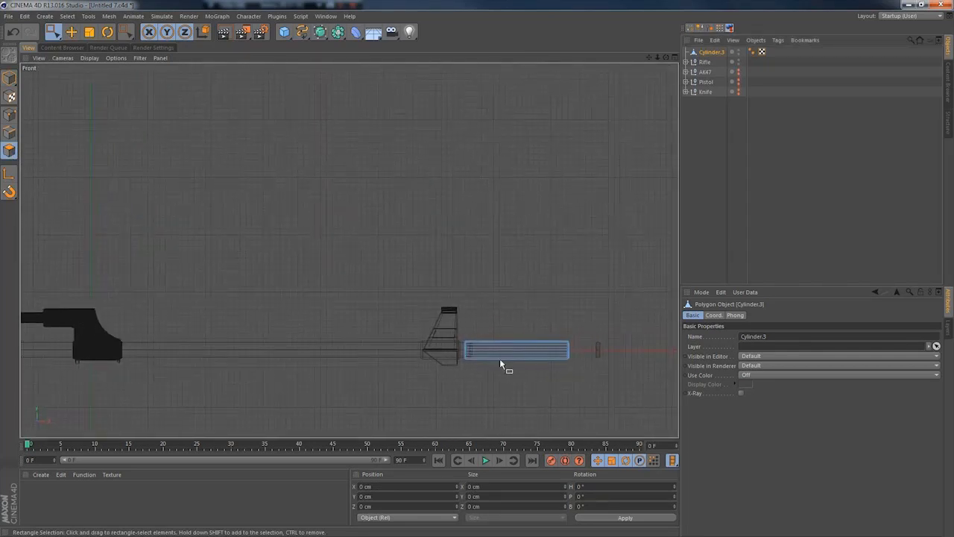
scroll(500, 359, "up", 6)
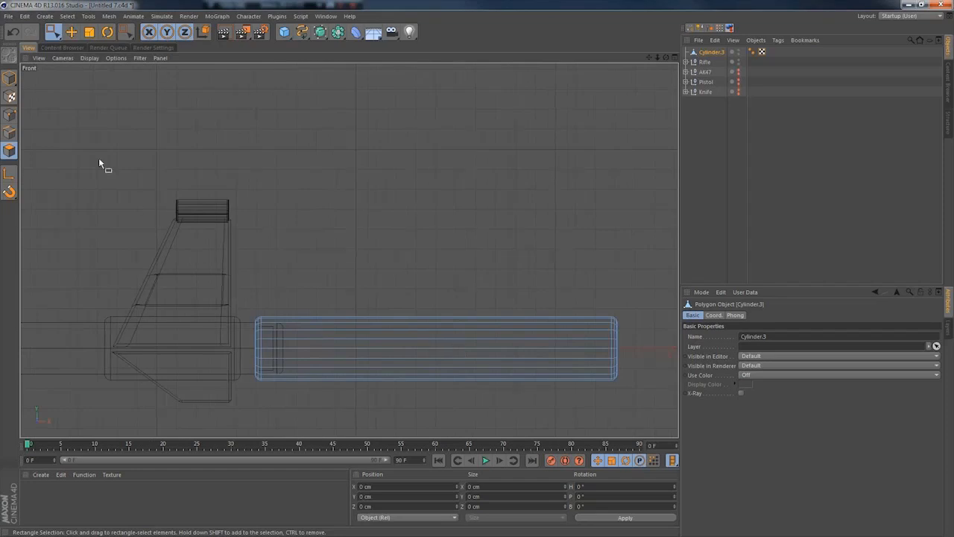
right_click(446, 341)
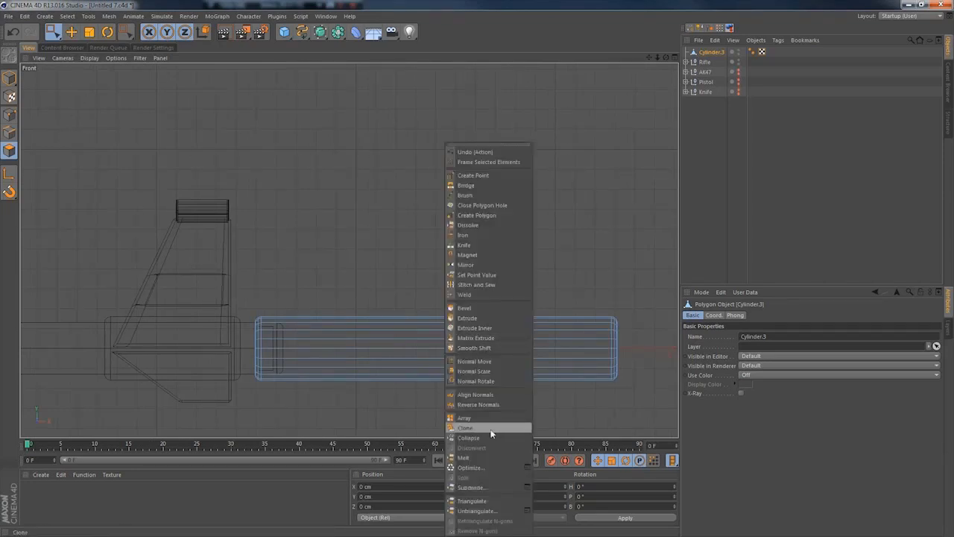
left_click(468, 245)
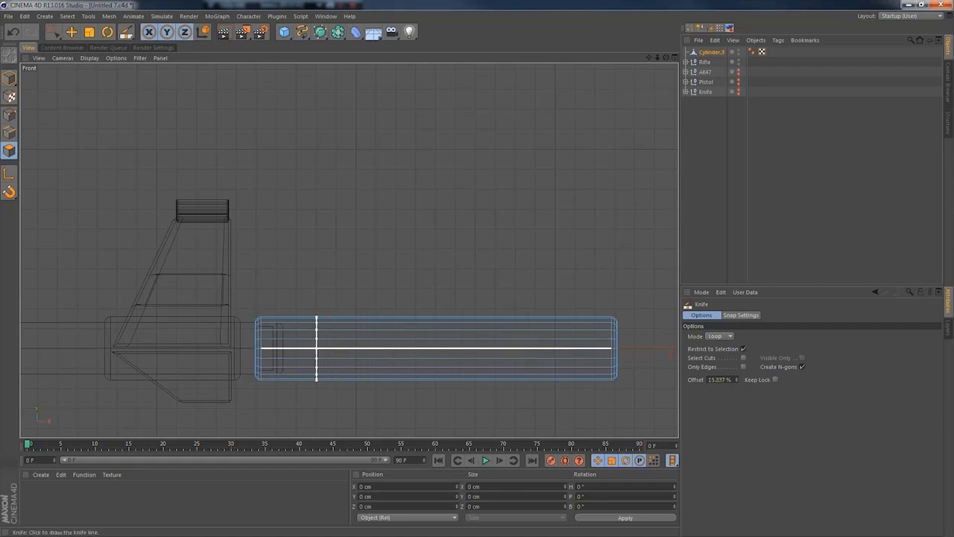
left_click_drag(316, 348, 526, 391)
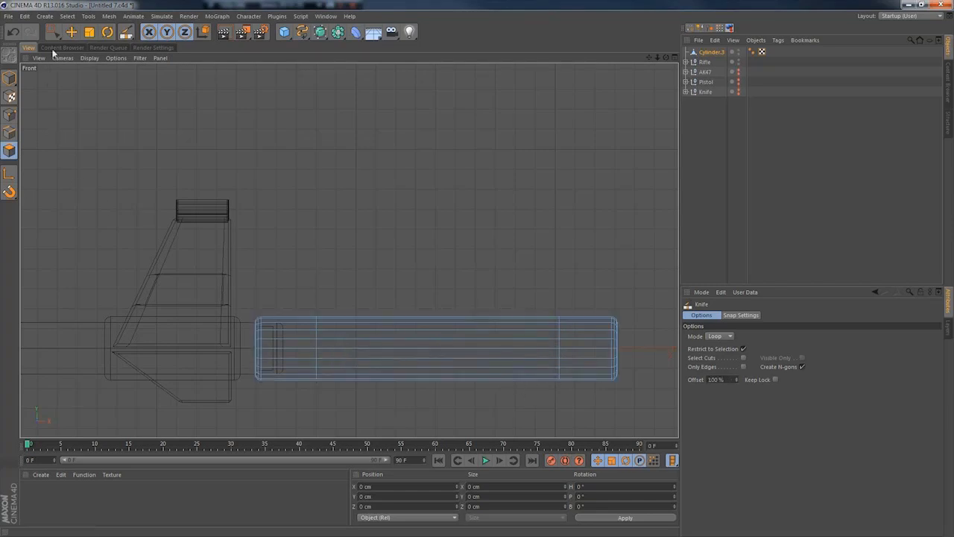
Delete the long centre polygons on both sides of the muzzle cylinder, using Live Selection with visible-only selection switched off, then restore that option.
left_click_drag(54, 33, 66, 41)
left_click(376, 339)
left_click(451, 349)
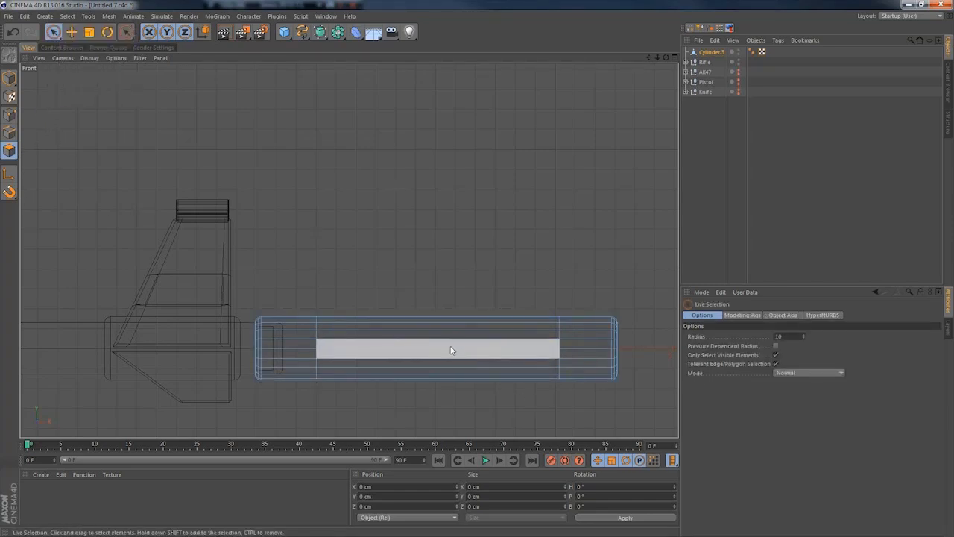
left_click(775, 356)
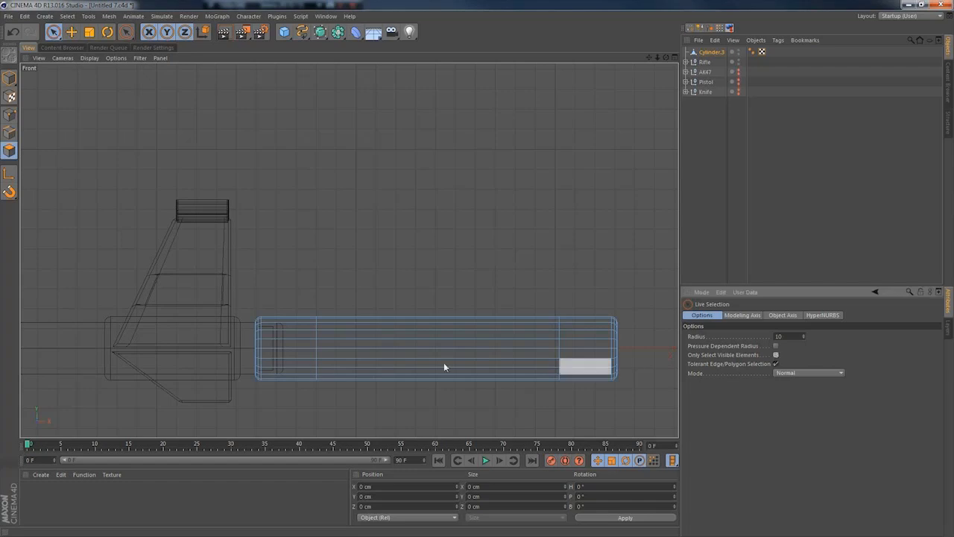
left_click(372, 352)
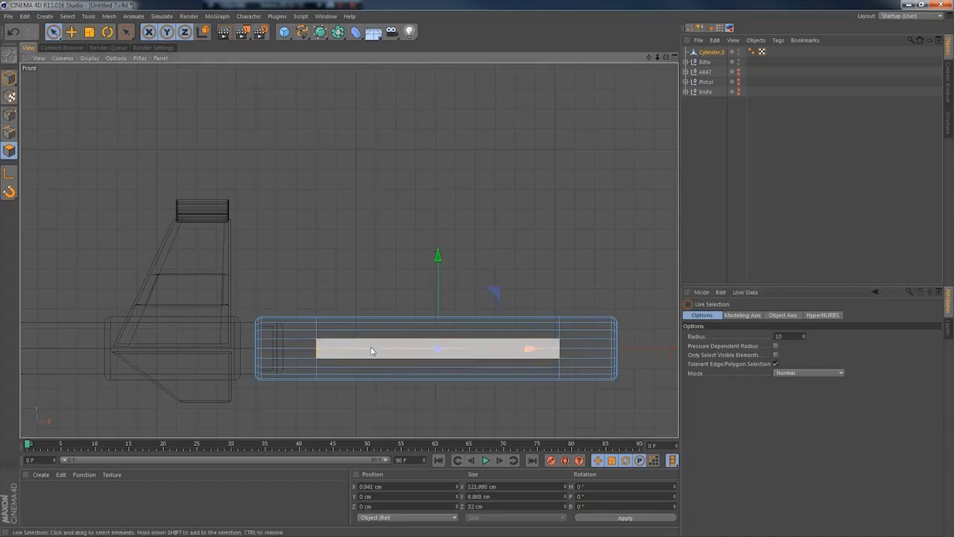
key("Delete")
left_click(775, 356)
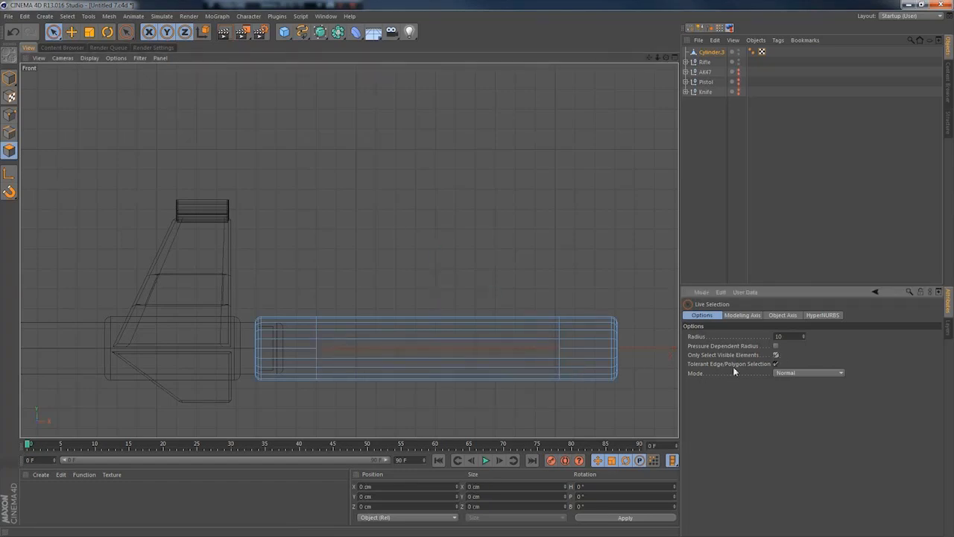
Delete the matching long polygons along the top and underside of the muzzle cylinder to open two more slots.
middle_click(310, 319)
middle_click(231, 176)
left_click_drag(403, 281, 348, 250, "alt")
left_click(402, 280)
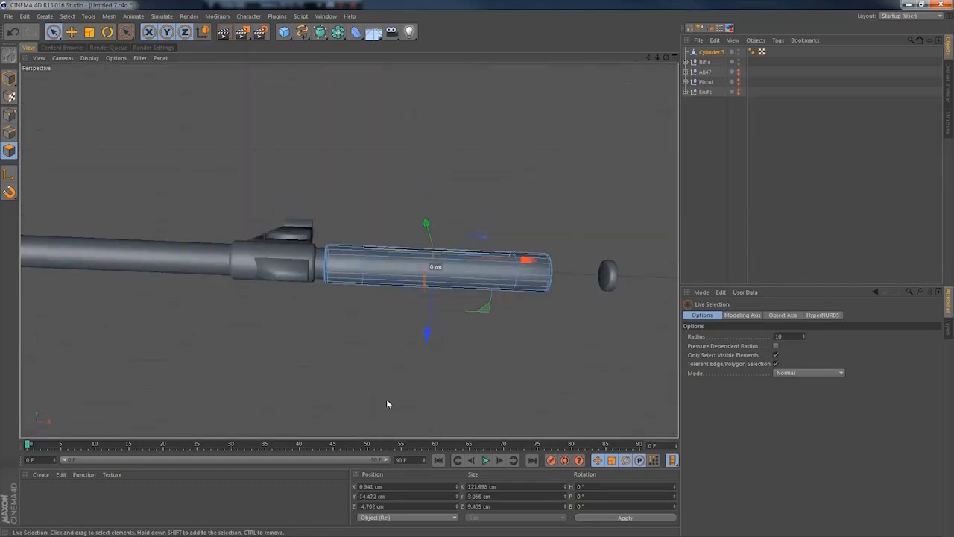
left_click(389, 275)
left_click_drag(389, 276, 390, 261, "alt")
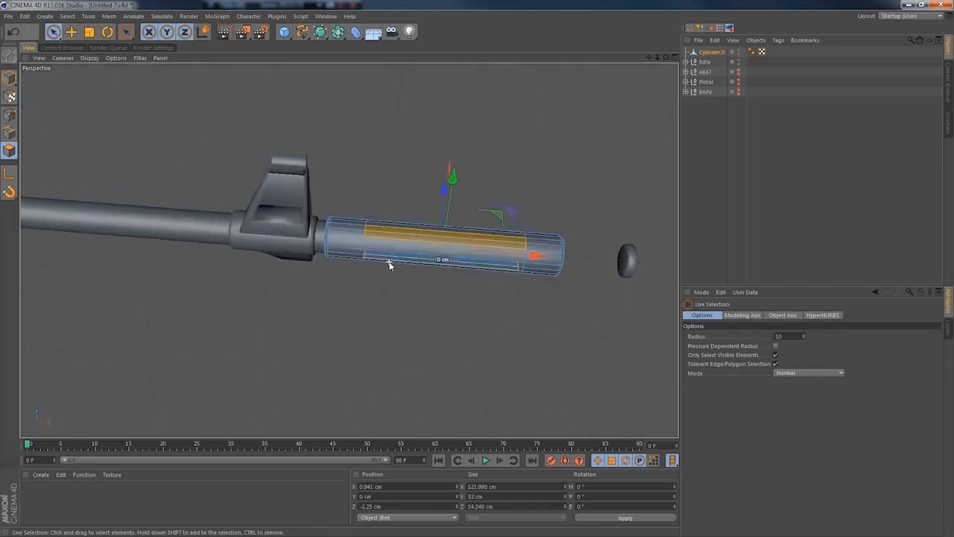
key("Delete")
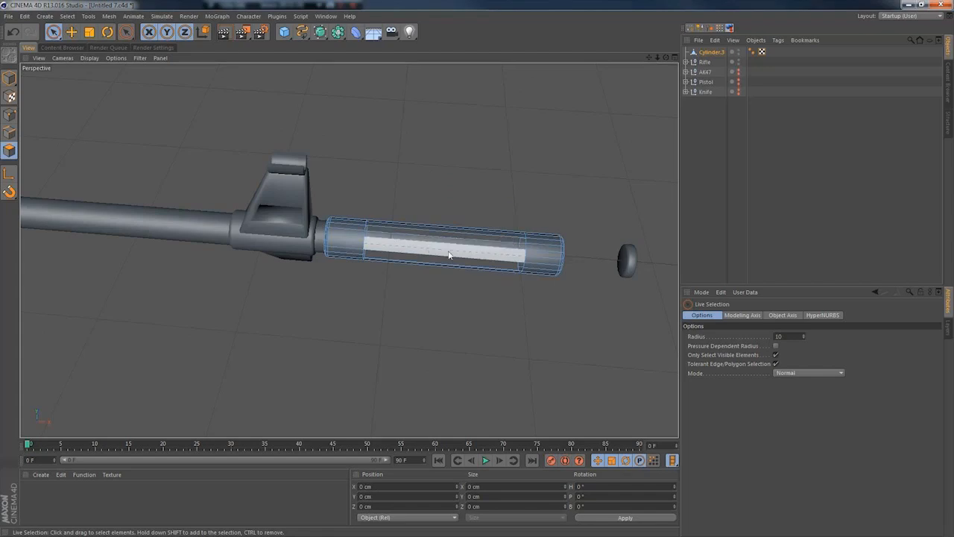
Select all polygons of the slotted muzzle cylinder and extrude them outward by 1.7 cm to thicken the wall.
left_click_drag(447, 254, 440, 153, "alt")
right_click_drag(445, 276, 534, 271, "alt")
left_click_drag(485, 265, 509, 272, "alt")
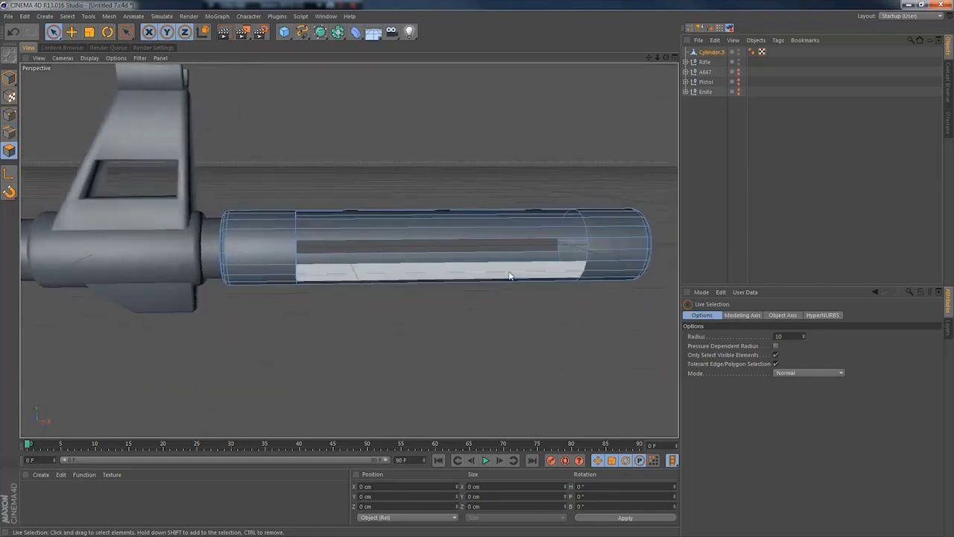
left_click(9, 78)
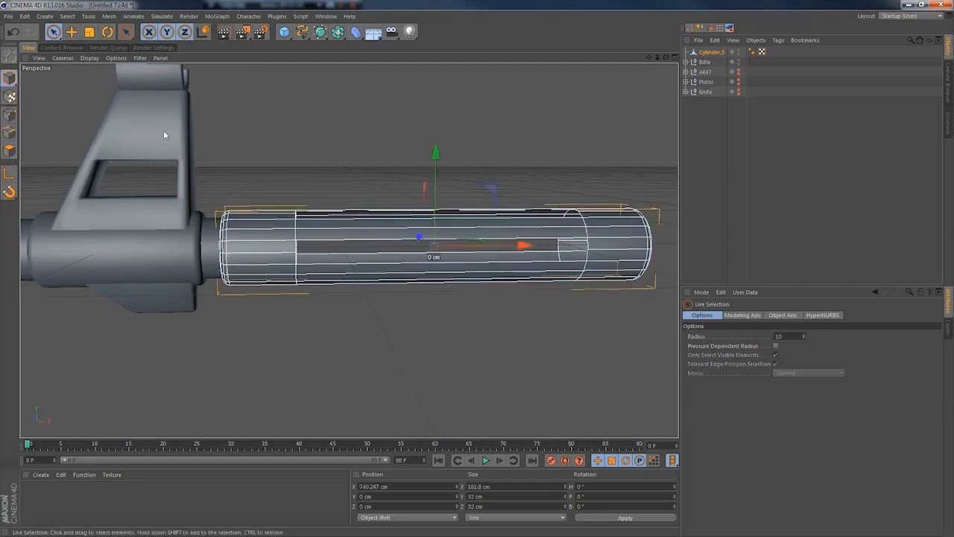
left_click(259, 233)
left_click_drag(448, 323, 448, 332, "alt")
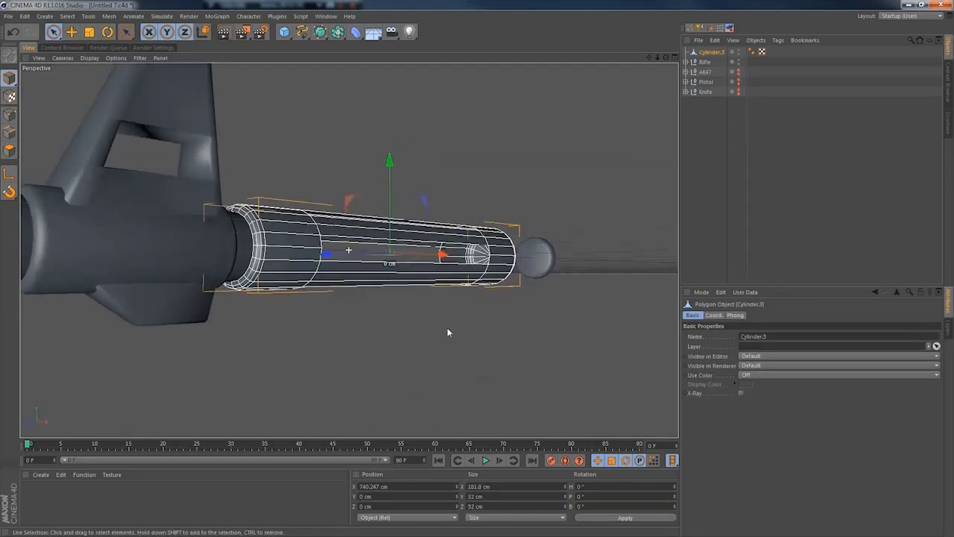
key("d")
left_click(10, 151)
left_click_drag(56, 37, 82, 60)
left_click_drag(542, 395, 96, 98)
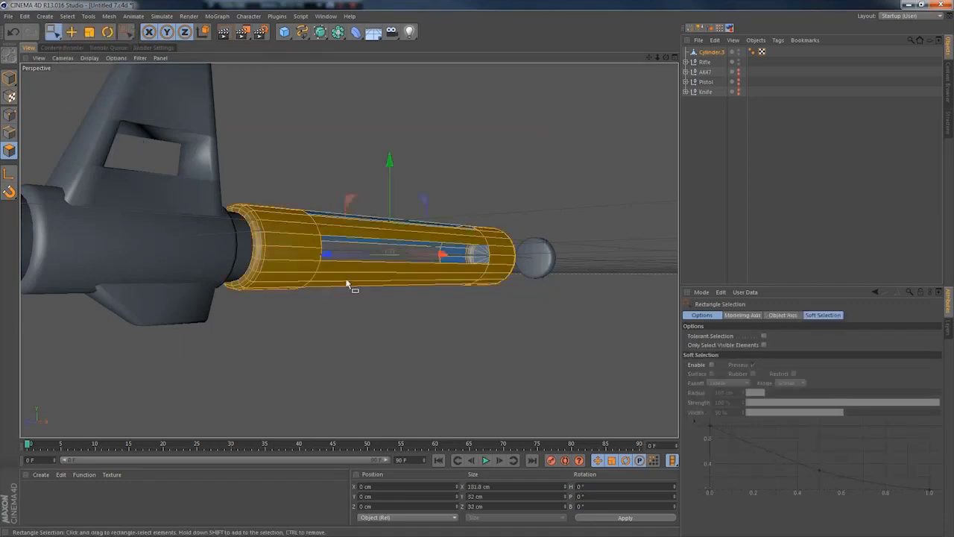
left_click(443, 345)
left_click_drag(543, 379, 42, 55)
key("d")
left_click_drag(302, 272, 332, 272)
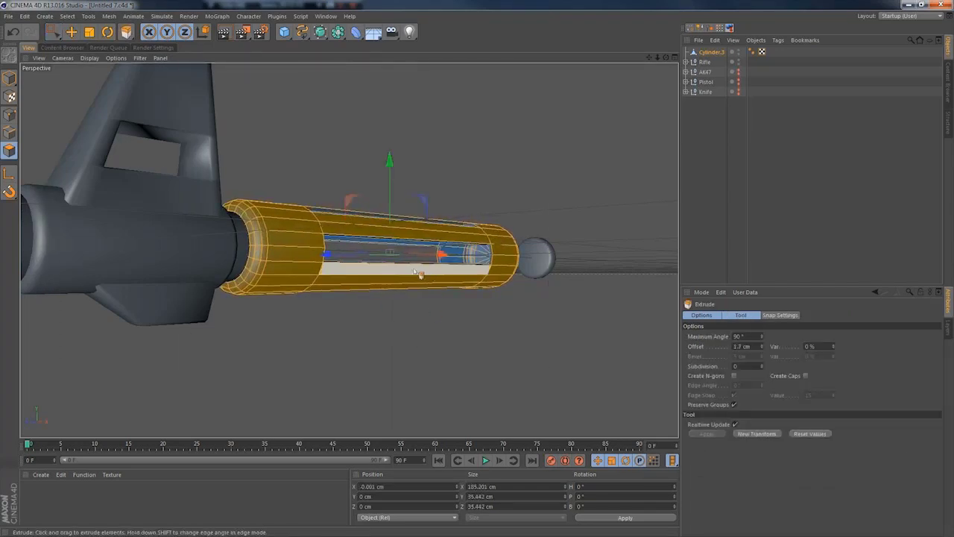
Add a HyperNURBS object and make the slotted muzzle cylinder its child to smooth it.
left_click_drag(416, 268, 303, 313, "alt")
left_click_drag(581, 220, 476, 218, "alt")
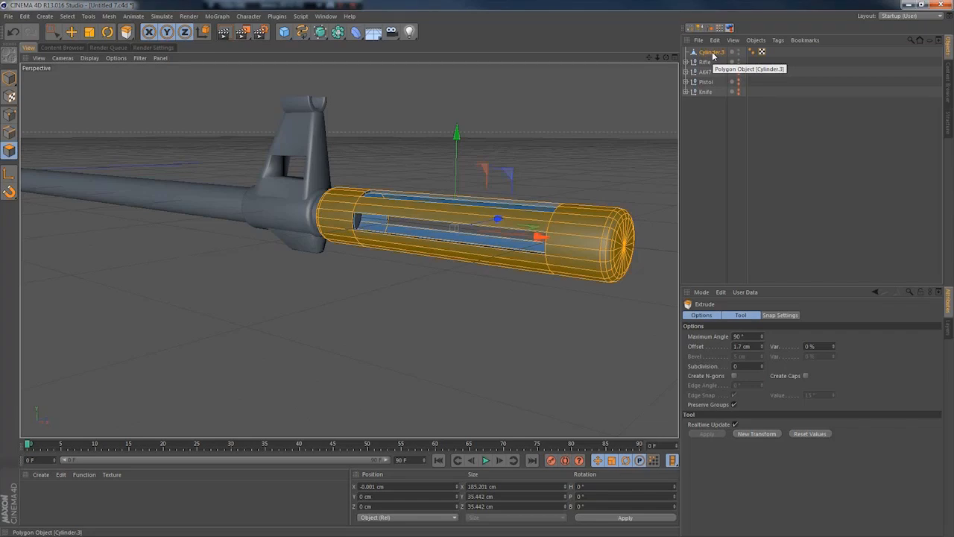
left_click(302, 31, "alt")
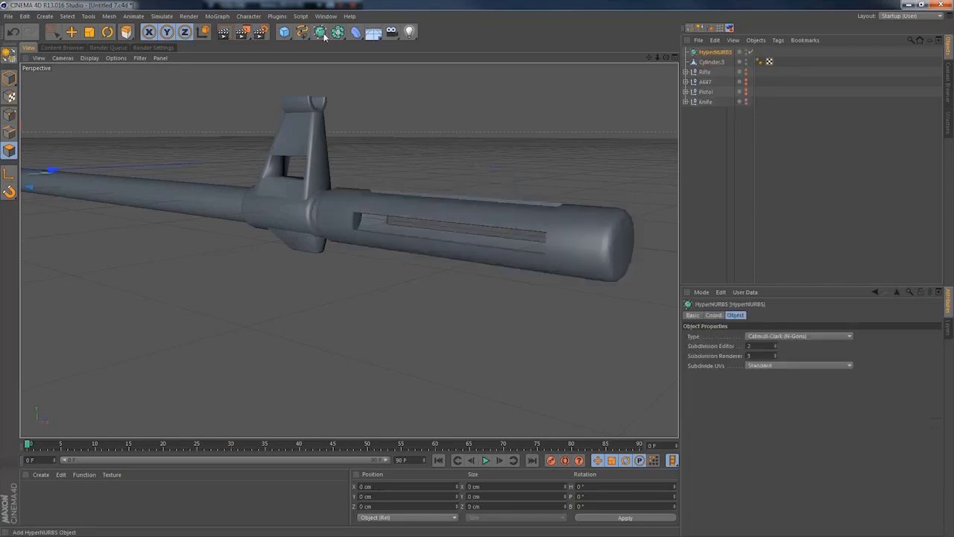
left_click_drag(710, 62, 713, 53)
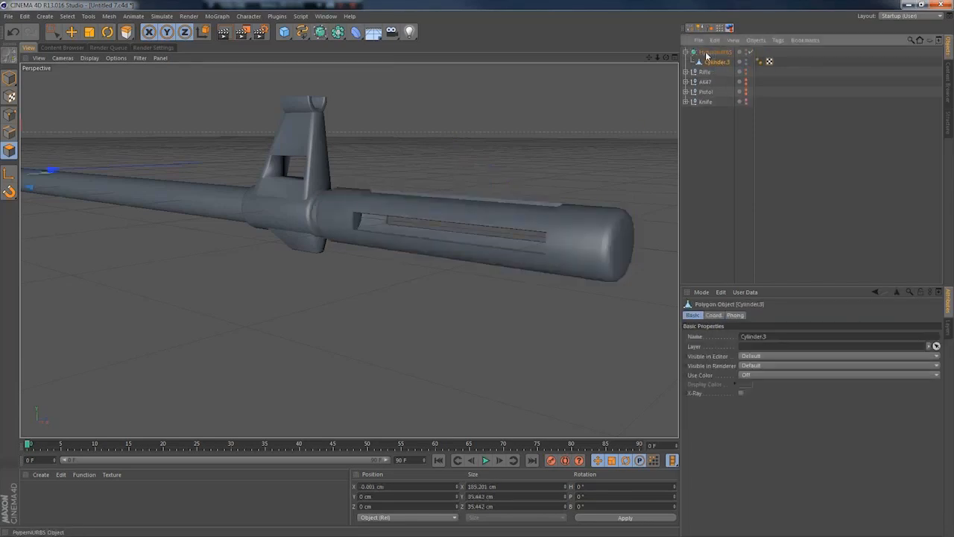
left_click(713, 125)
left_click_drag(597, 250, 520, 235, "alt")
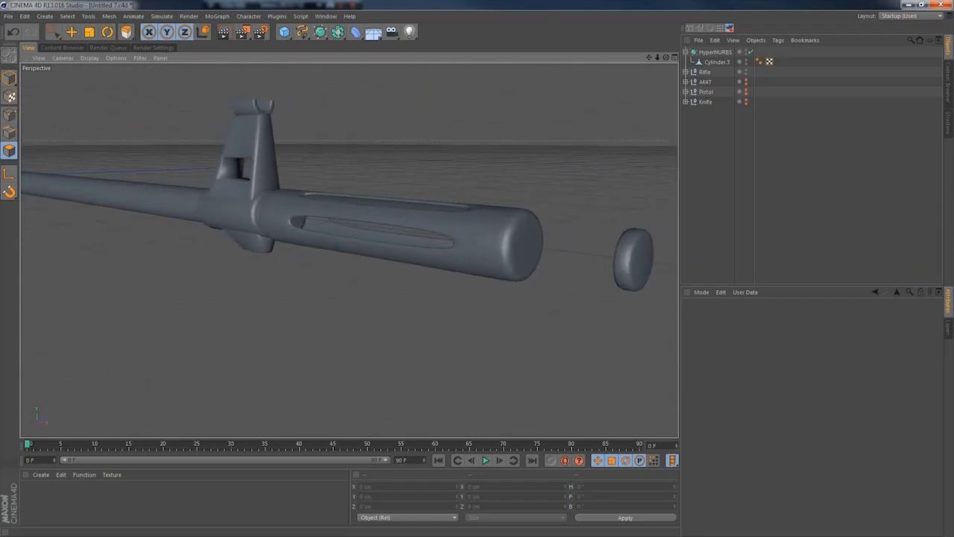
Copy the long barrel cylinder of the Rifle and paste it as a separate object outside the group.
left_click_drag(52, 32, 66, 43)
left_click(65, 43)
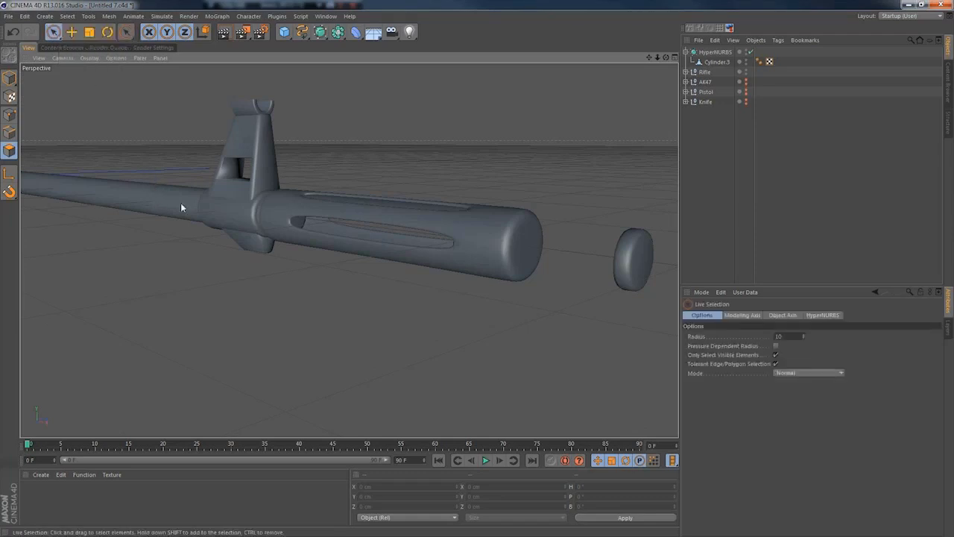
left_click(11, 82)
left_click(148, 192)
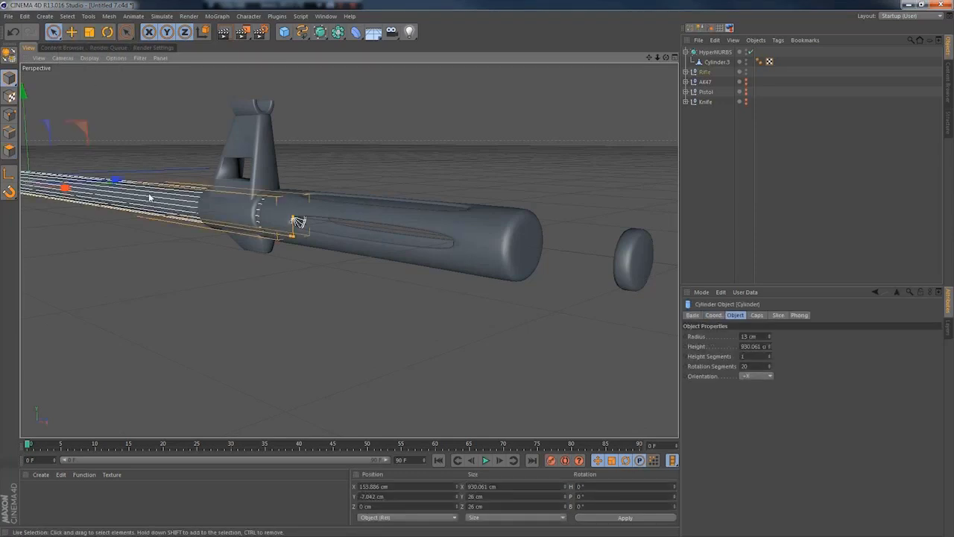
key("ctrl+c")
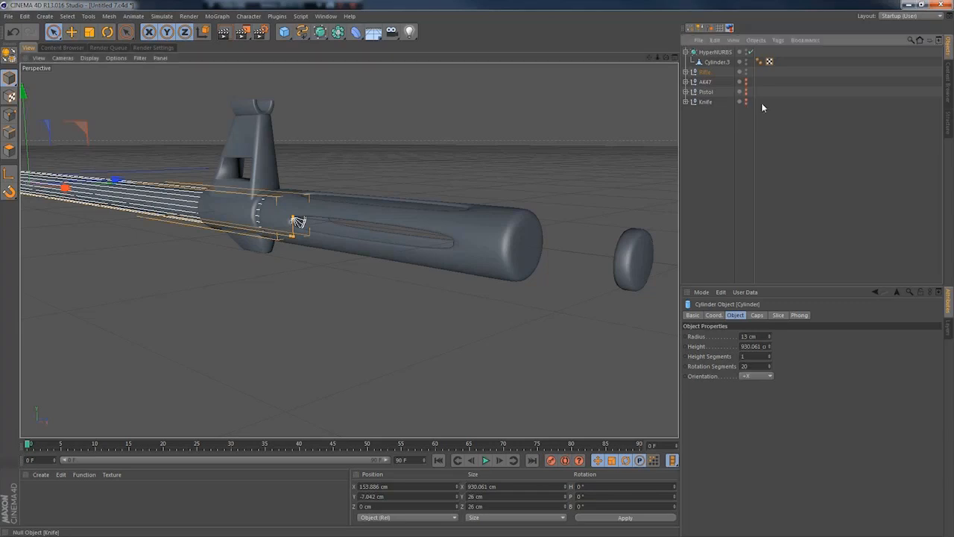
key("ctrl+v")
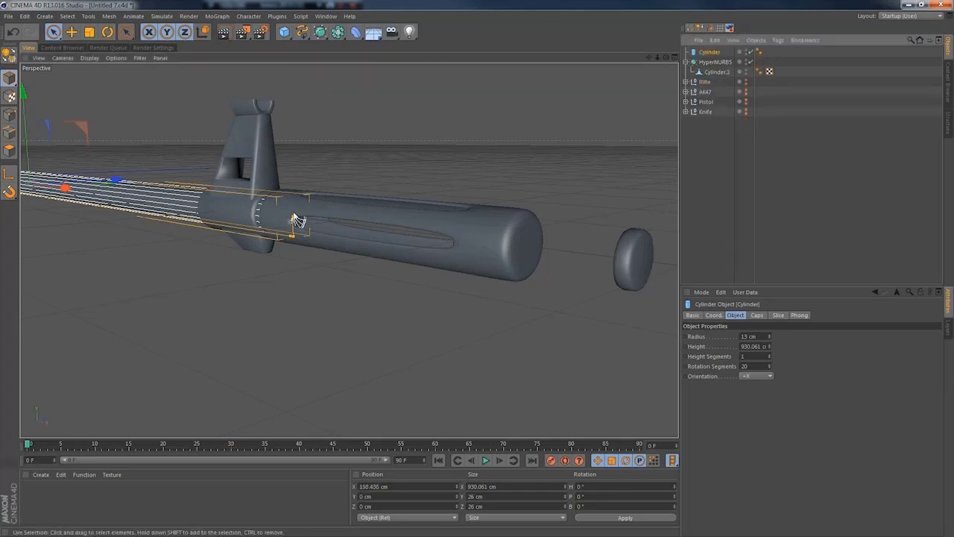
Move the barrel copy forward beyond the muzzle and shorten it to about 26.4 cm.
scroll(143, 214, "down", 5)
left_click_drag(150, 206, 549, 271)
scroll(541, 262, "down", 5)
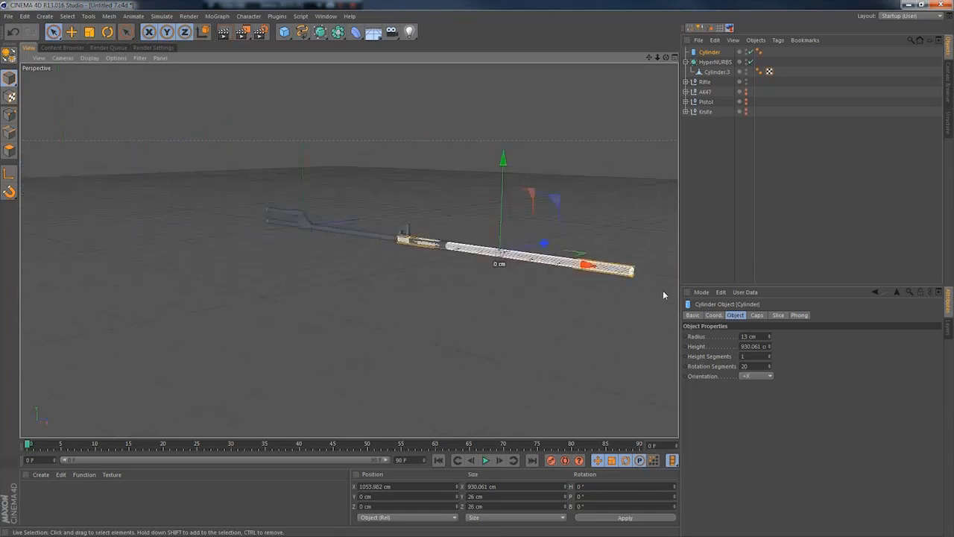
left_click_drag(634, 273, 525, 275)
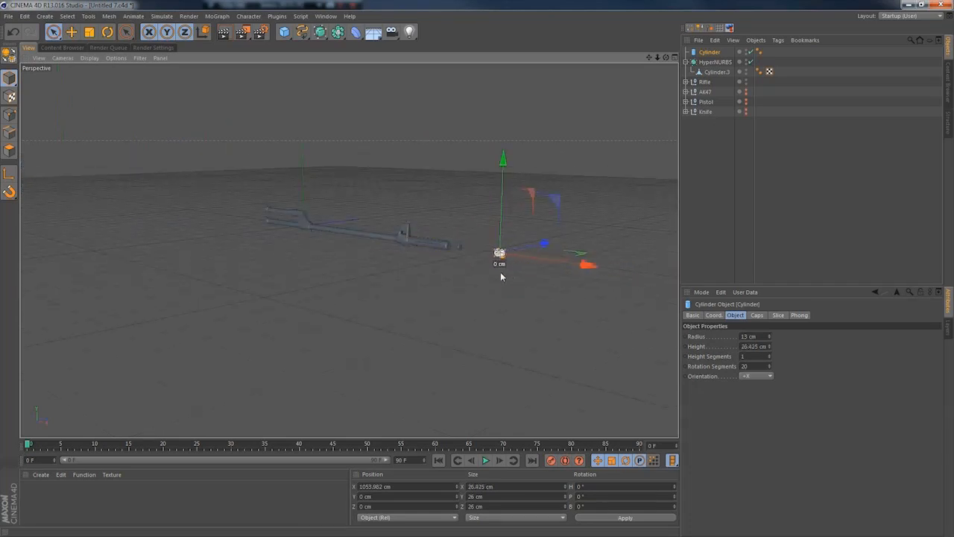
Slide the shortened cylinder back along the barrel axis to the muzzle tube's open end, at about X 845.5 cm.
right_click_drag(437, 239, 663, 254, "alt")
middle_click_drag(563, 258, 350, 251, "alt")
left_click_drag(349, 250, 423, 247, "alt")
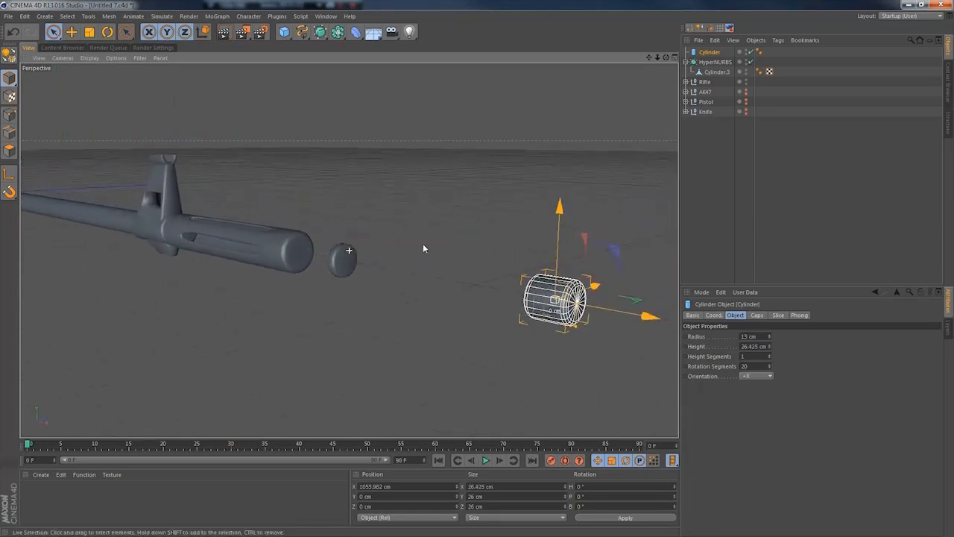
left_click_drag(641, 315, 375, 260)
right_click_drag(373, 260, 395, 260, "alt")
left_click_drag(273, 287, 380, 274, "alt")
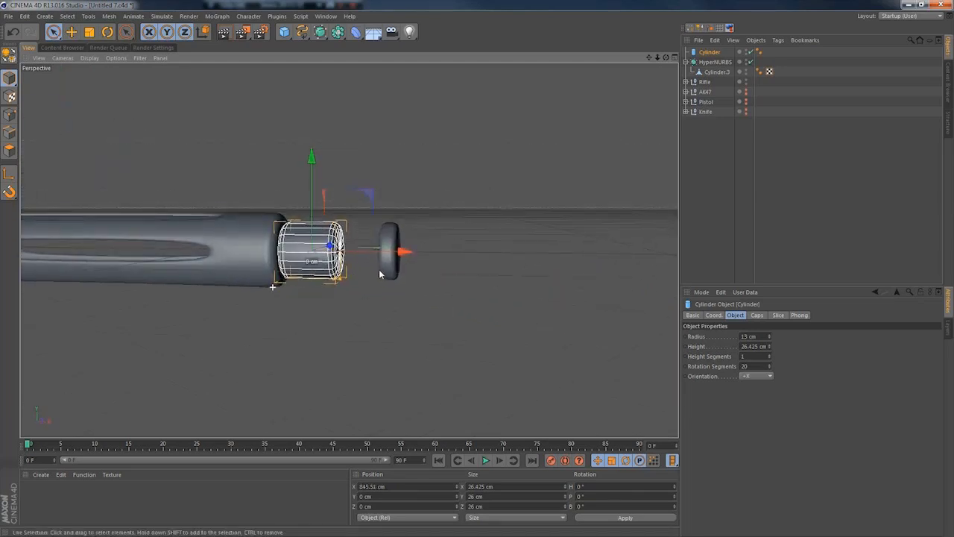
Turn off the short cylinder's caps and push it partly into the muzzle tube, to about X 831 cm.
left_click(758, 315)
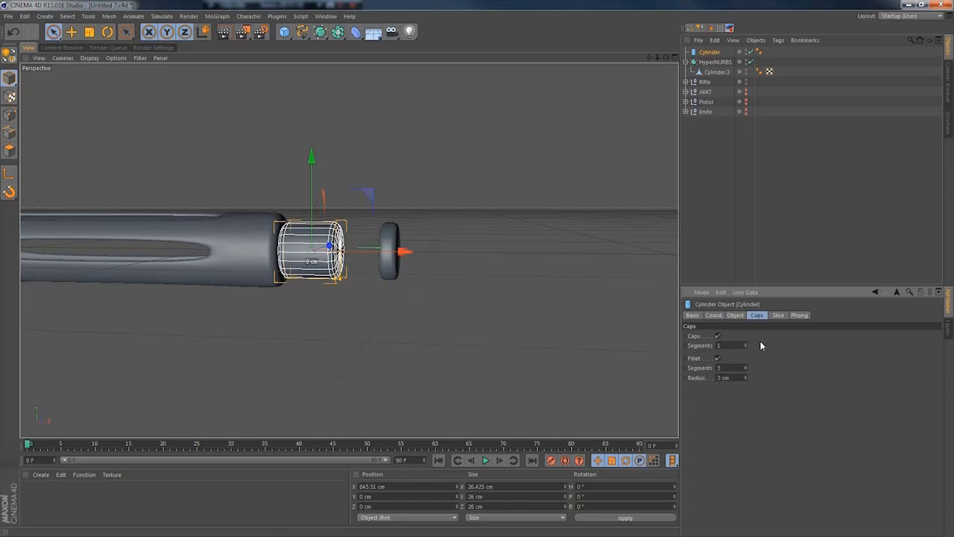
left_click(718, 337)
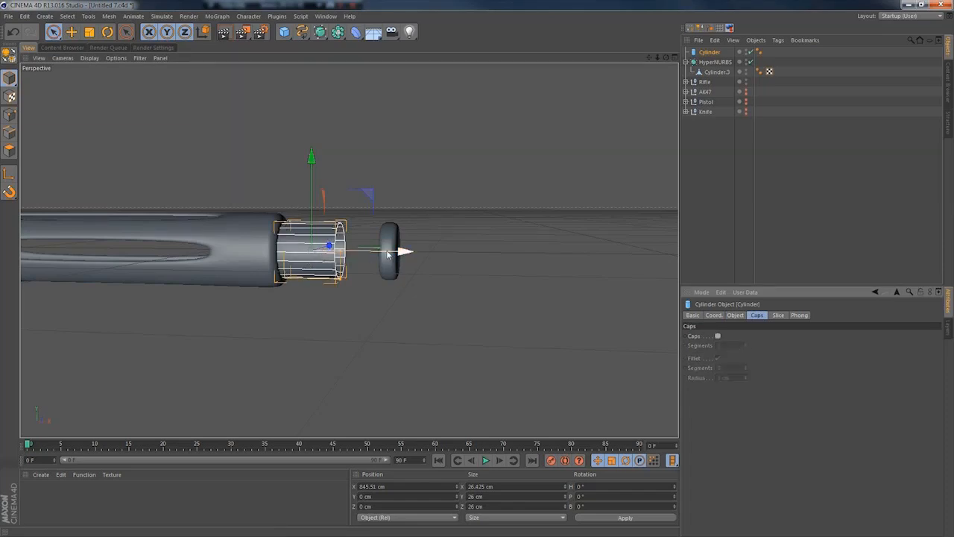
middle_click_drag(405, 251, 492, 253, "alt")
left_click_drag(492, 253, 463, 253)
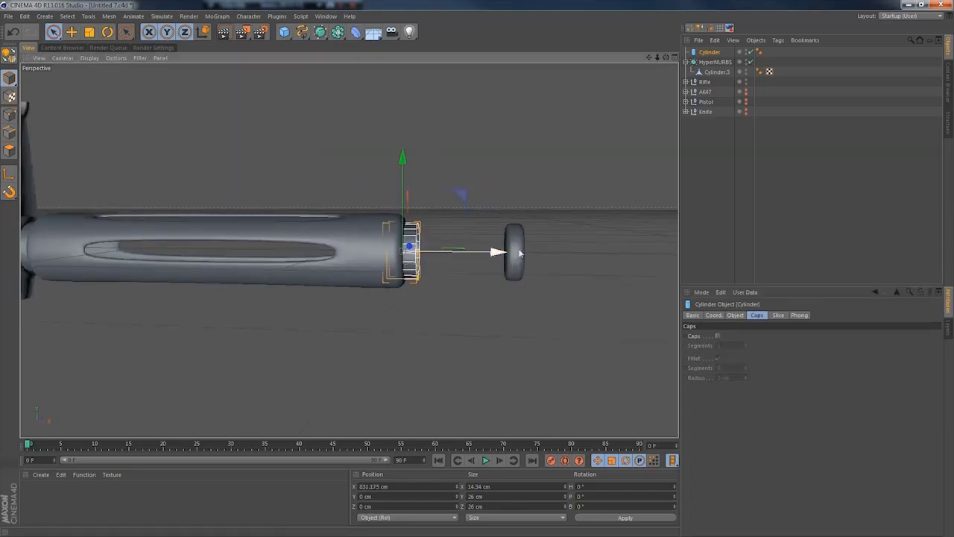
Move the detached disc against the muzzle end, set its radius to 16 cm and place it at about X 794.7 cm.
left_click(519, 245)
left_click_drag(604, 265, 521, 255)
left_click(735, 315)
left_click_drag(769, 336, 768, 333)
left_click(768, 334)
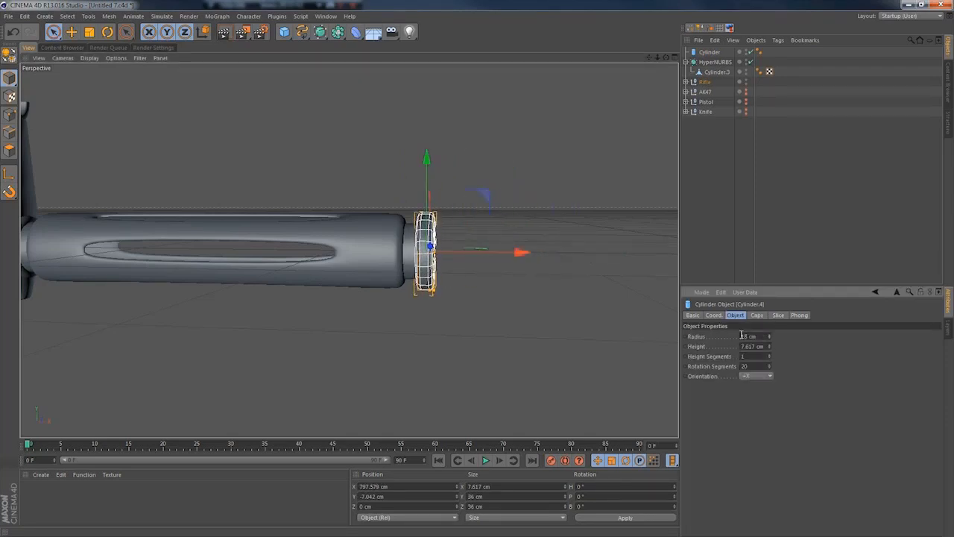
left_click_drag(769, 339, 769, 341)
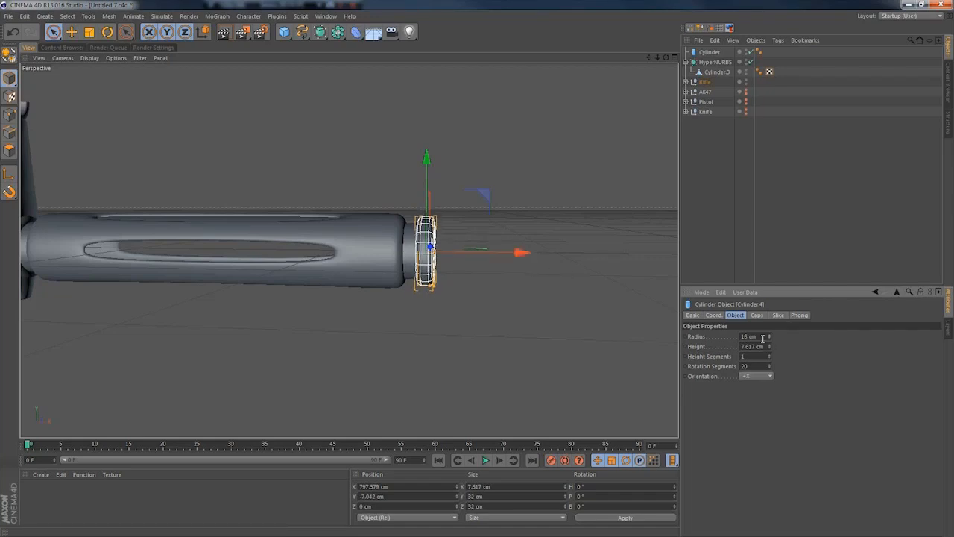
left_click_drag(522, 254, 516, 254)
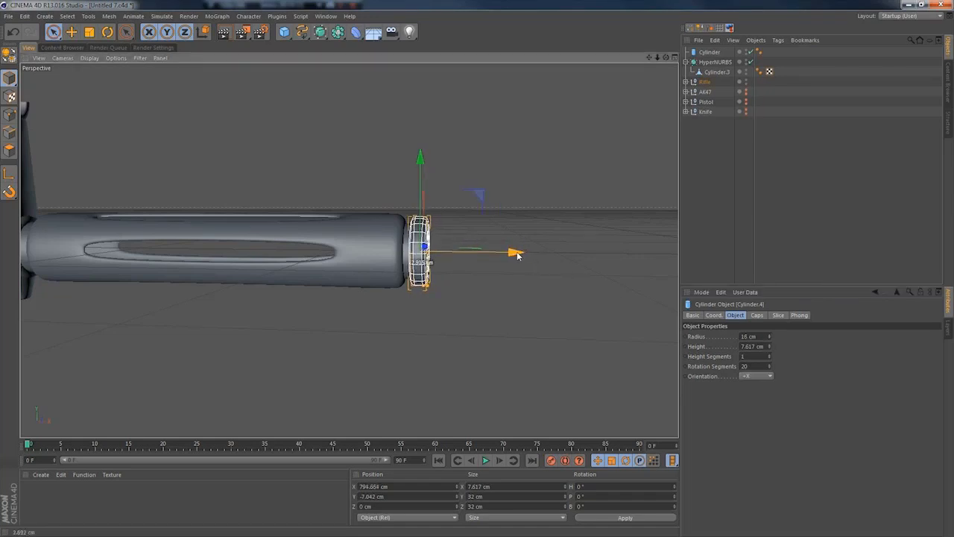
Enlarge the muzzle disc's radius to 19 cm.
mouse_move(401, 257)
left_mouse_down("alt")
mouse_move(232, 258)
mouse_move(227, 269)
mouse_move(383, 262)
left_mouse_up("alt")
scroll(664, 286, "down", 1)
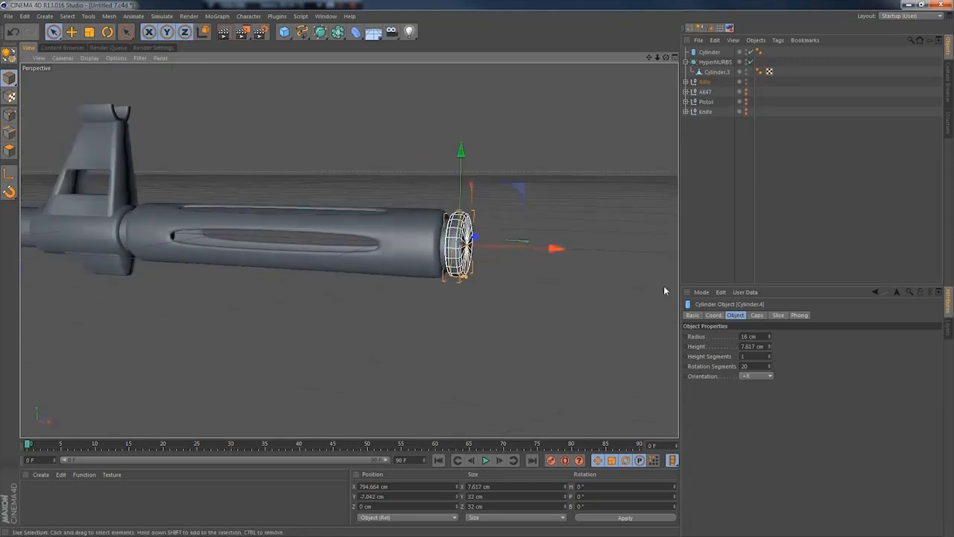
left_click(769, 335)
left_click(770, 335)
left_click(769, 335)
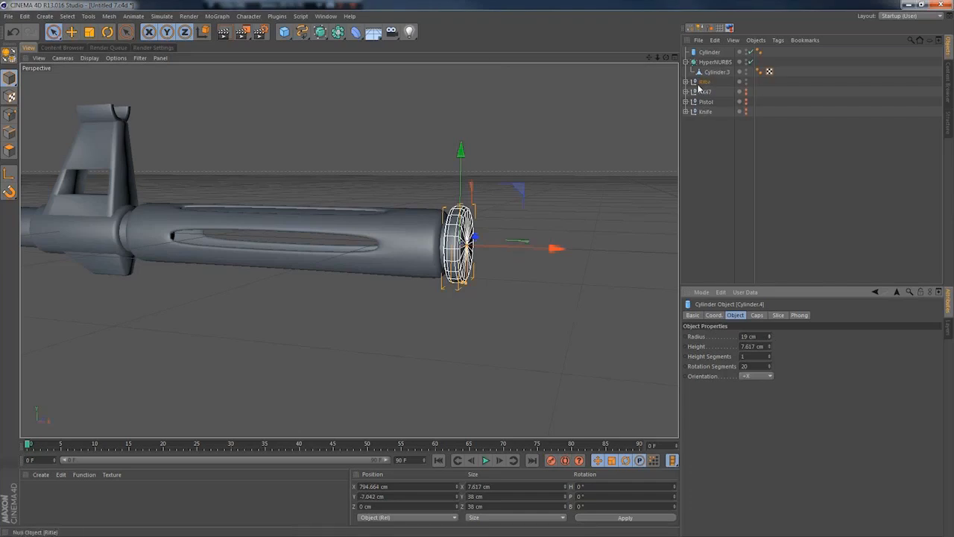
Paste the muzzle disc outside the Rifle group and slide it back along the slotted tube toward the front sight.
key("ctrl+x")
key("ctrl+v")
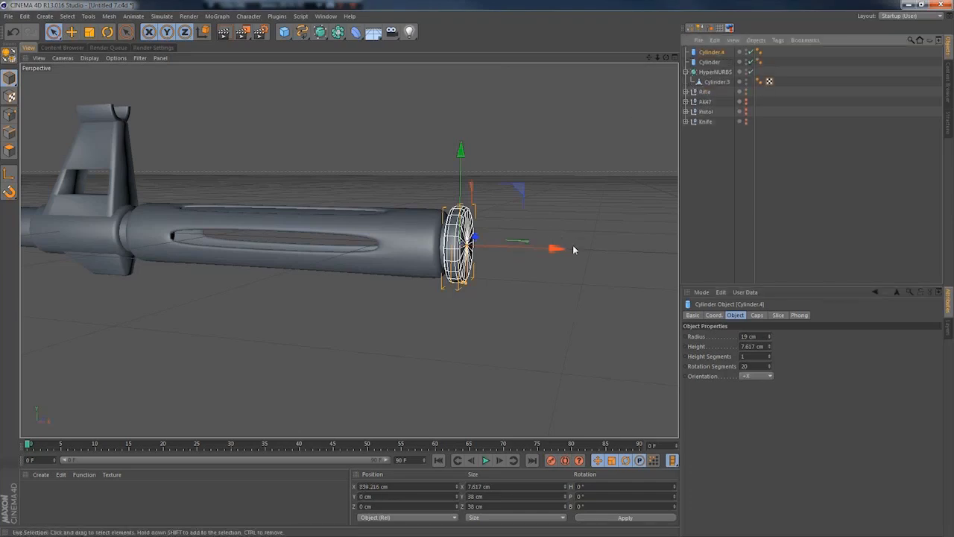
left_click_drag(560, 252, 372, 237)
Add a Rectangle spline in the Right view with its plane set to ZY.
key("F3")
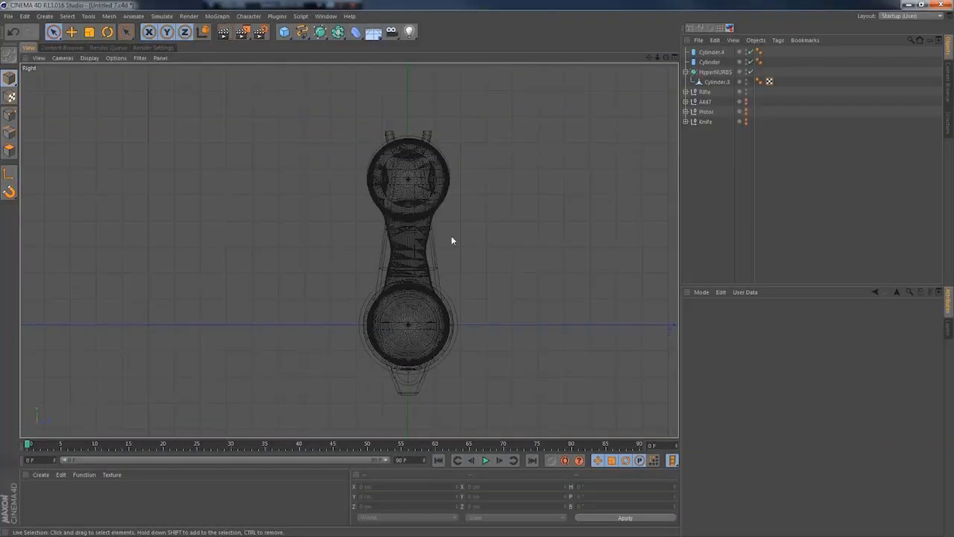
left_click(451, 235)
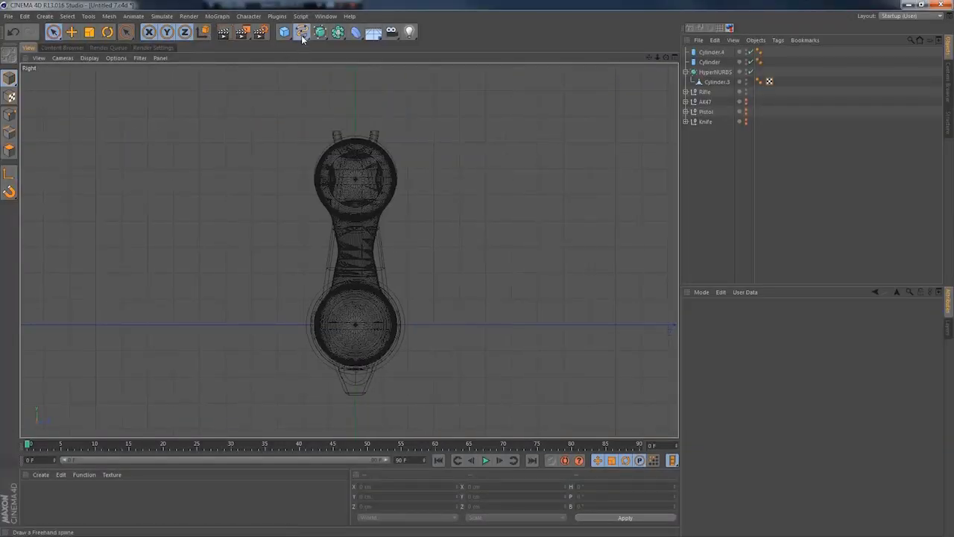
left_click_drag(302, 35, 377, 94)
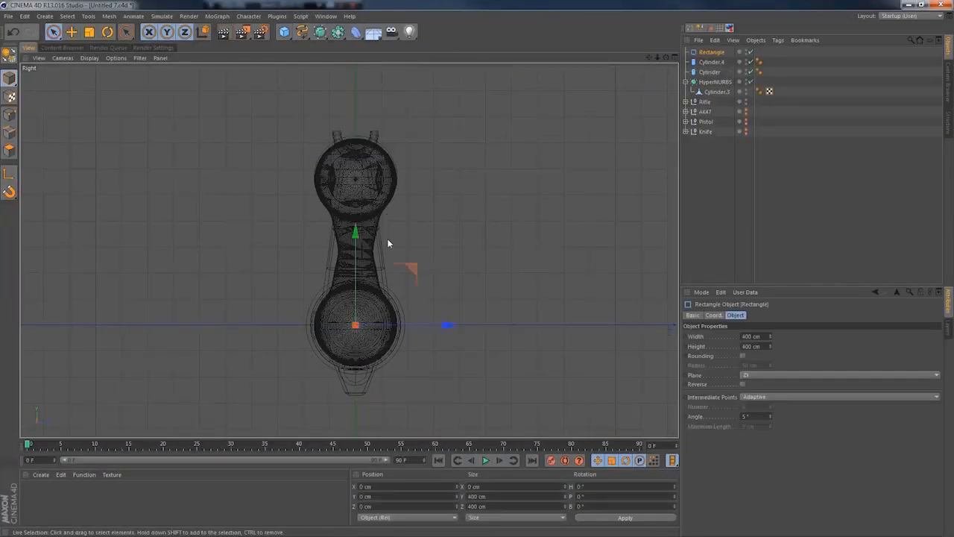
left_click(797, 377)
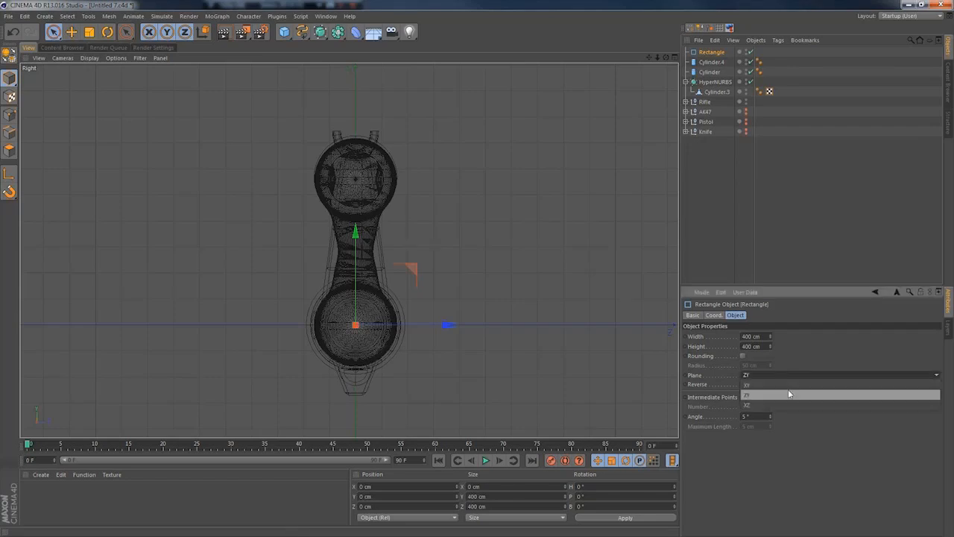
left_click(774, 395)
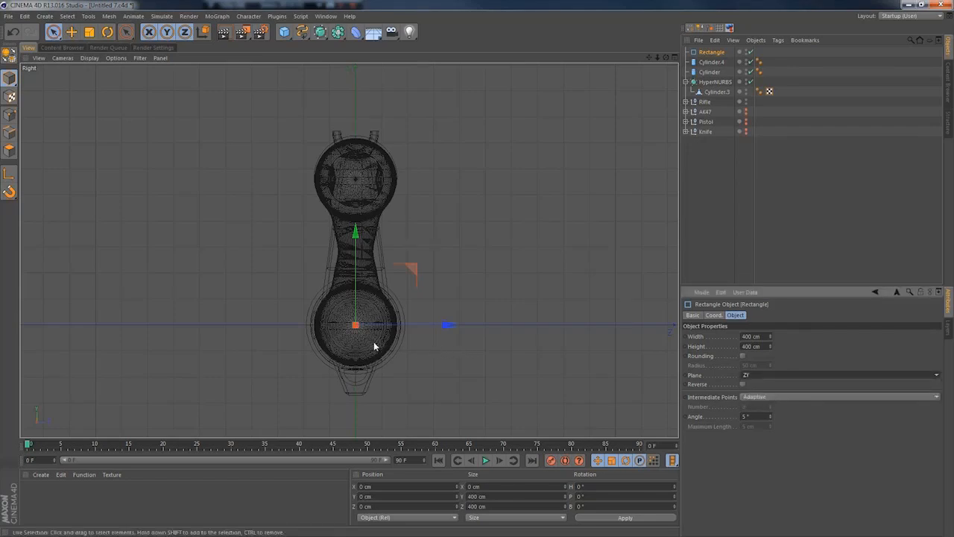
Scale the rectangle spline down to about 99 cm and raise it to about Y 23 cm, centring it on the stock tubes.
key("t")
left_click_drag(511, 290, 323, 360)
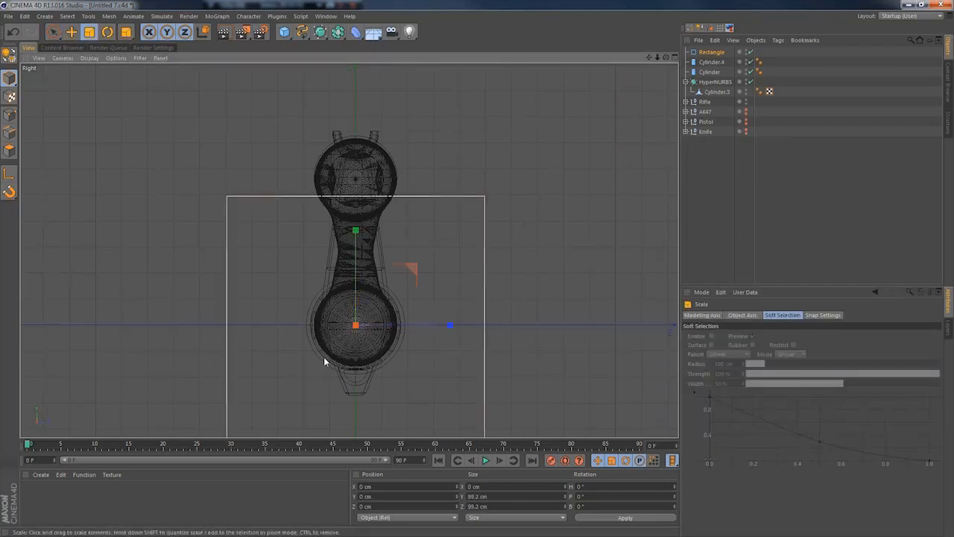
key("e")
left_click_drag(355, 235, 356, 175)
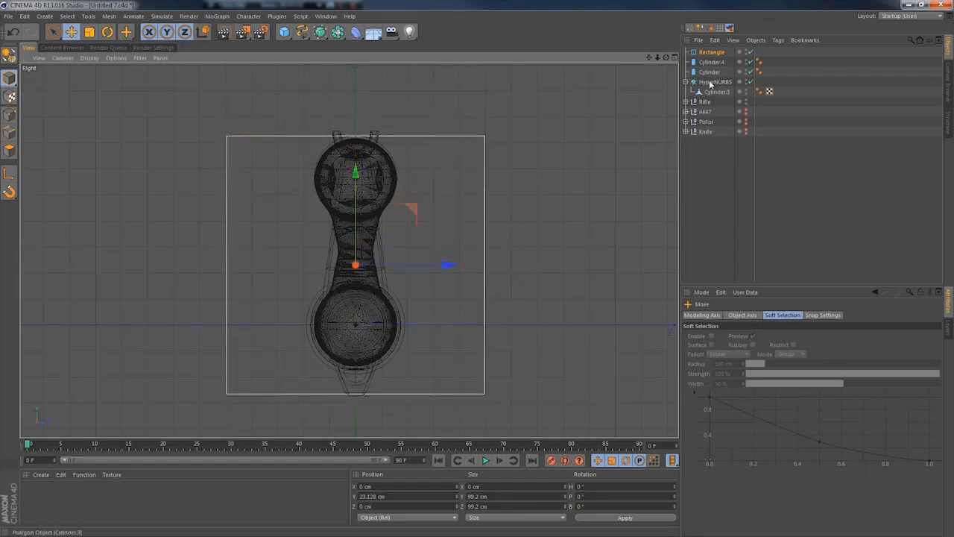
Set the rectangle to 45.2 cm wide and 105.2 cm high with 22.4 cm rounding, and nudge it up to about Y 24.3 cm.
left_click(711, 53)
left_click_drag(770, 336, 683, 335)
mouse_move(770, 345)
left_mouse_down()
mouse_move(785, 346)
mouse_move(775, 365)
mouse_move(784, 365)
mouse_move(766, 350)
mouse_move(766, 336)
left_mouse_up()
left_click(742, 357)
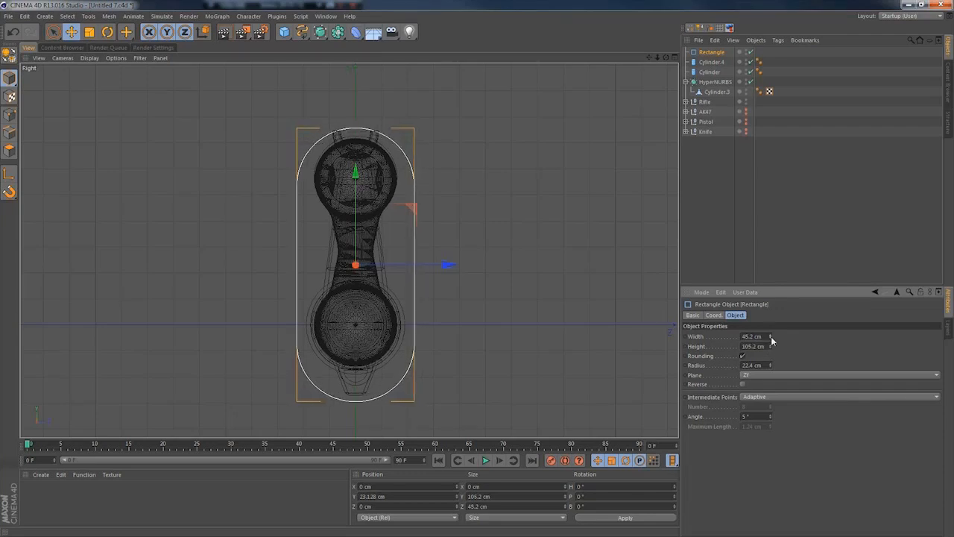
left_click_drag(355, 171, 355, 170)
Move the rounded rectangle back to the rear ends of the two stock tubes, at about X -269.9 cm.
middle_click(345, 268)
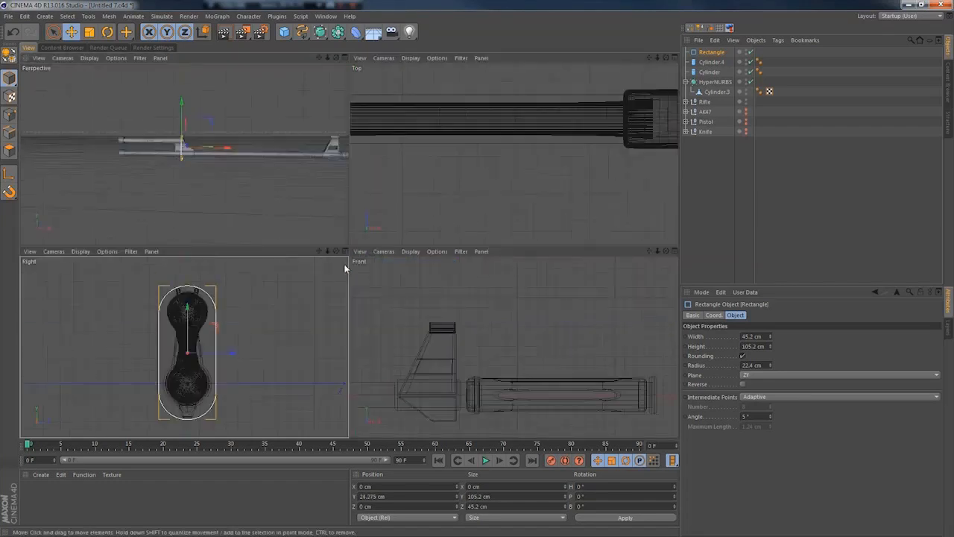
left_click_drag(227, 149, 123, 148)
middle_click(125, 149)
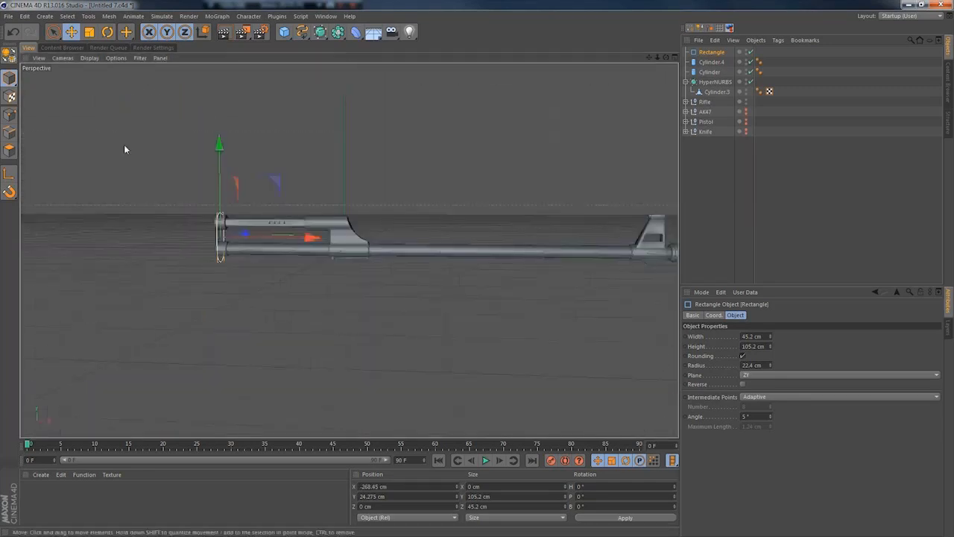
right_click_drag(243, 217, 386, 216, "alt")
left_click_drag(385, 216, 292, 258, "alt")
middle_click_drag(291, 257, 291, 221, "alt")
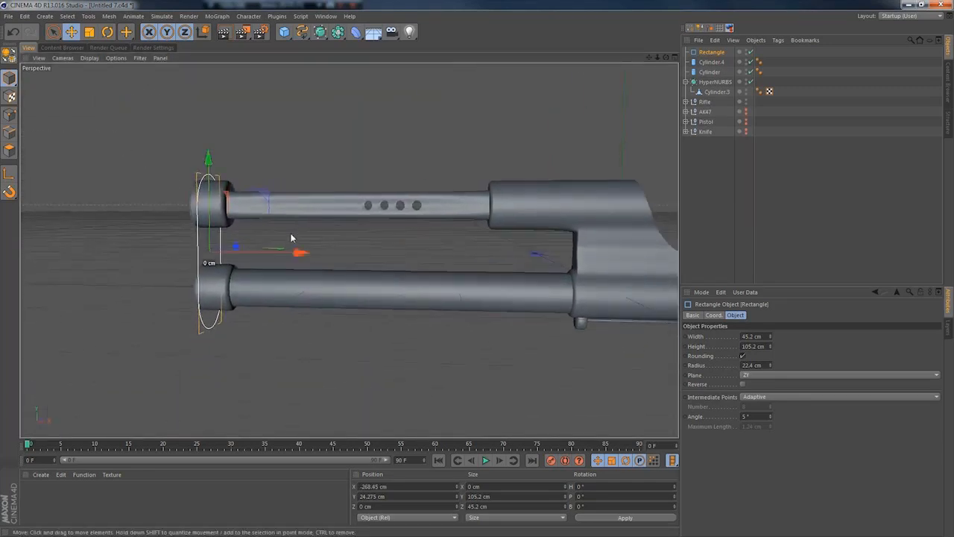
left_click_drag(303, 256, 192, 250)
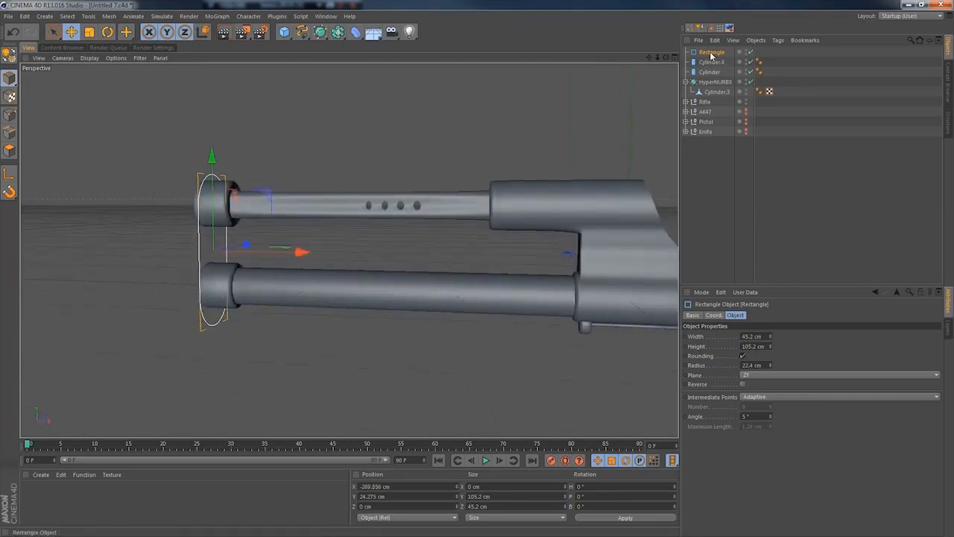
Duplicate the rounded rectangle, move the copy back to about X -277 cm and scale it to about 111.2 by 47.8 cm.
left_click_drag(712, 53, 709, 64, "ctrl")
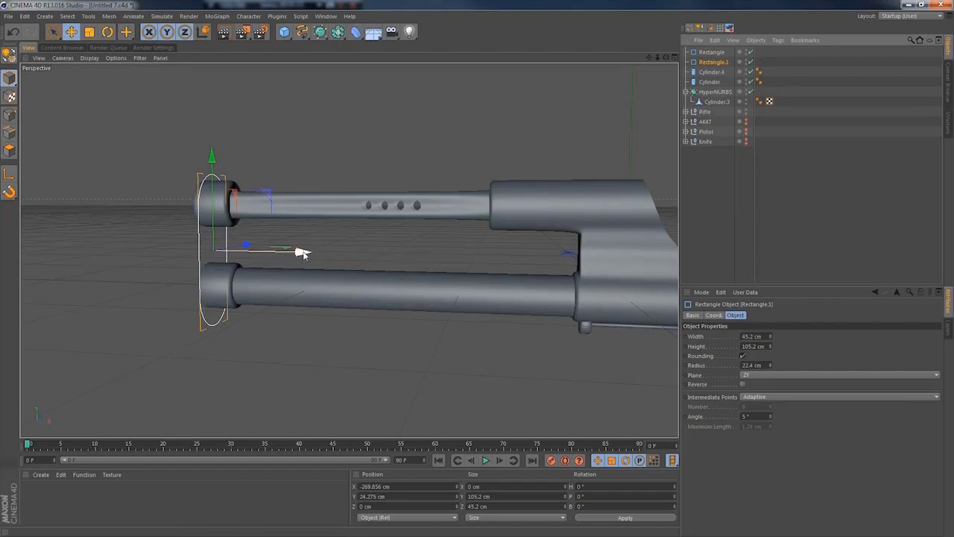
left_click_drag(302, 253, 333, 244)
key("t")
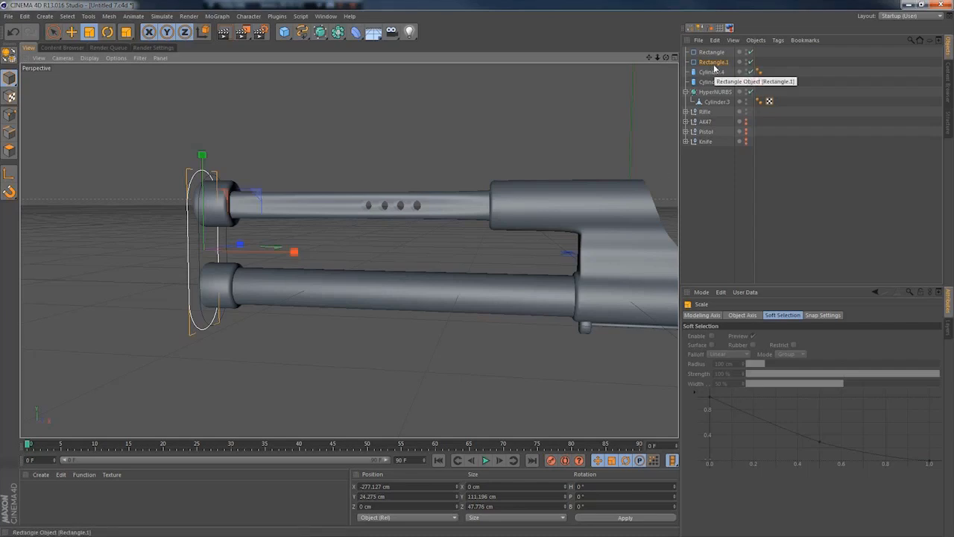
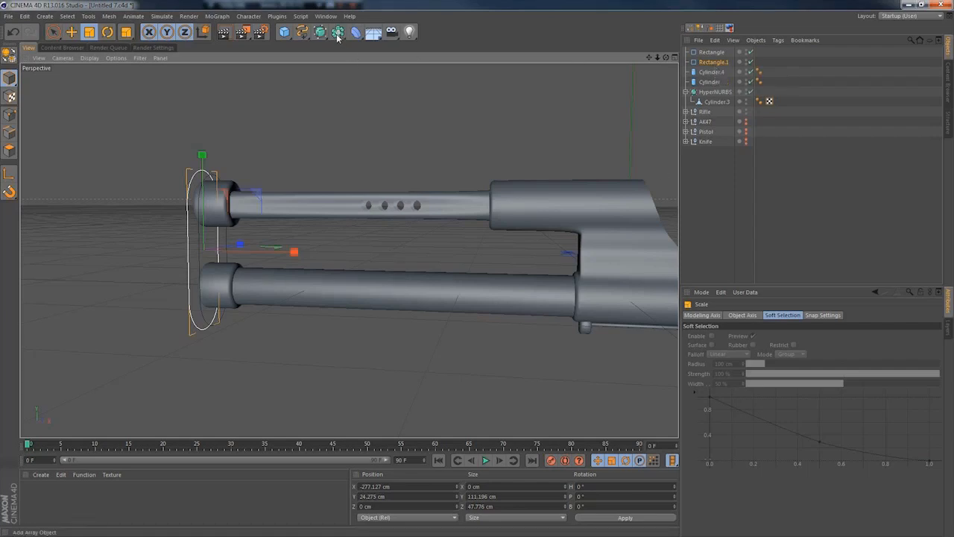
Add a Loft NURBS object and make both rounded rectangles its children to form the butt plate.
left_click_drag(326, 36, 408, 59)
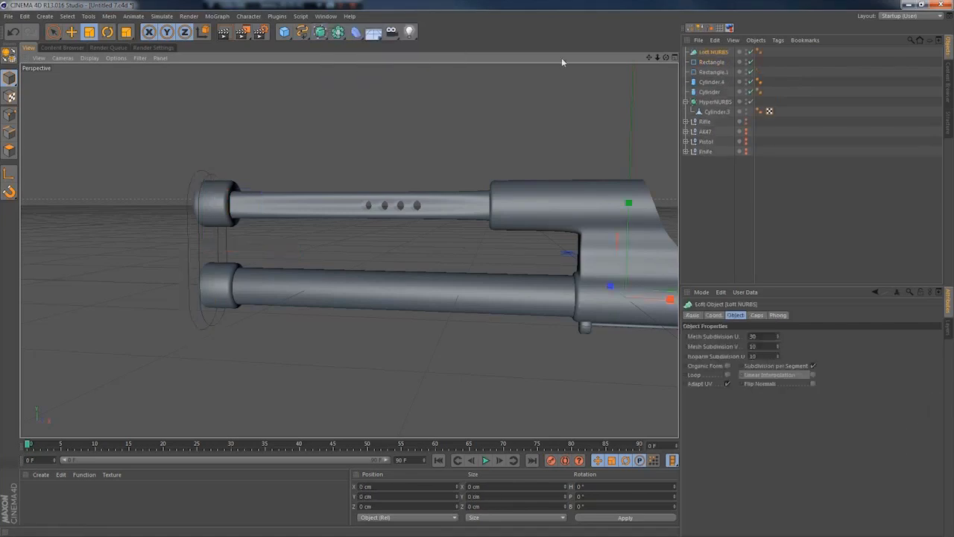
left_click(719, 64)
left_click(713, 73, "shift")
left_click_drag(712, 73, 709, 56)
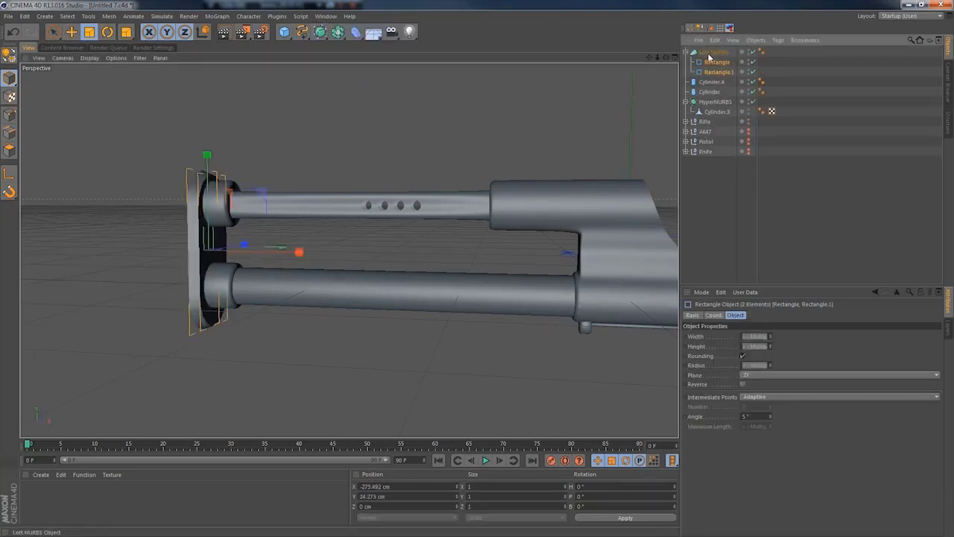
left_click(711, 53)
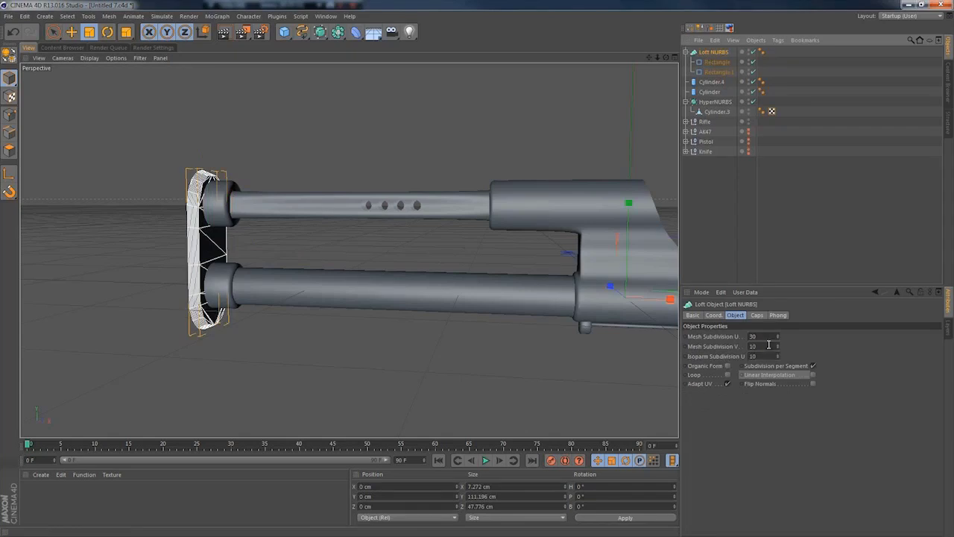
Set the Loft NURBS object's Mesh Subdivision U to 40.
double_click(746, 336)
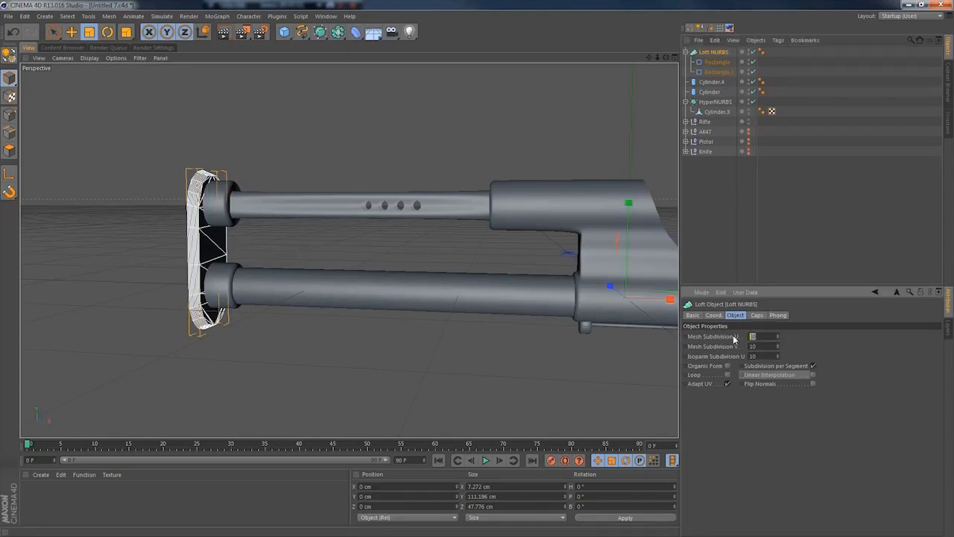
type("40")
key("Return")
Give the loft's start a Fillet Cap with a 2 cm radius and 2 steps.
left_click(755, 315)
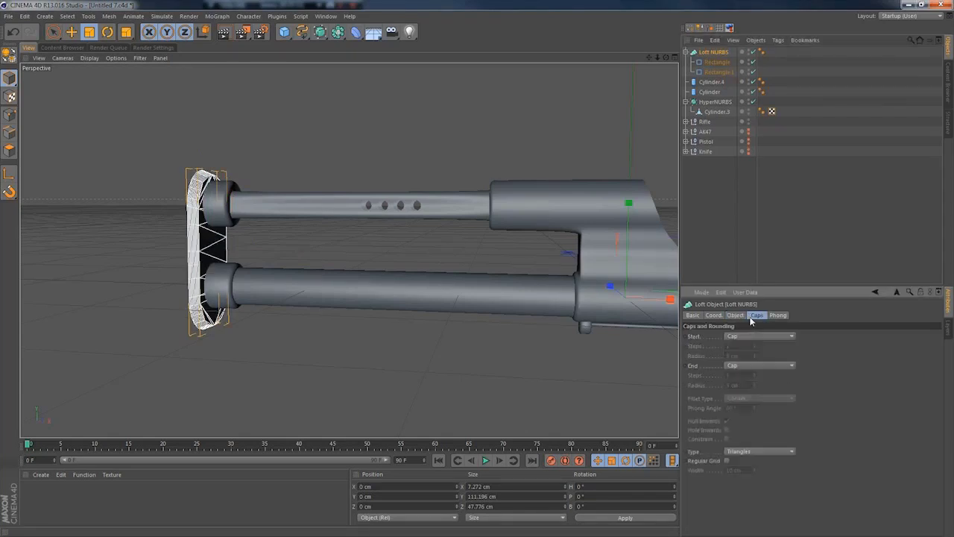
left_click(738, 336)
left_click(738, 375)
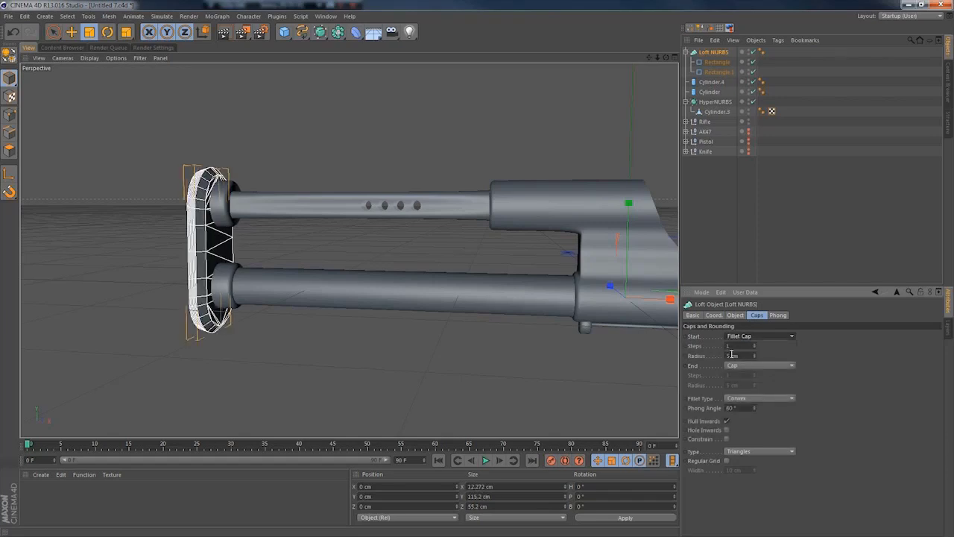
double_click(730, 355)
type("2")
key("Return")
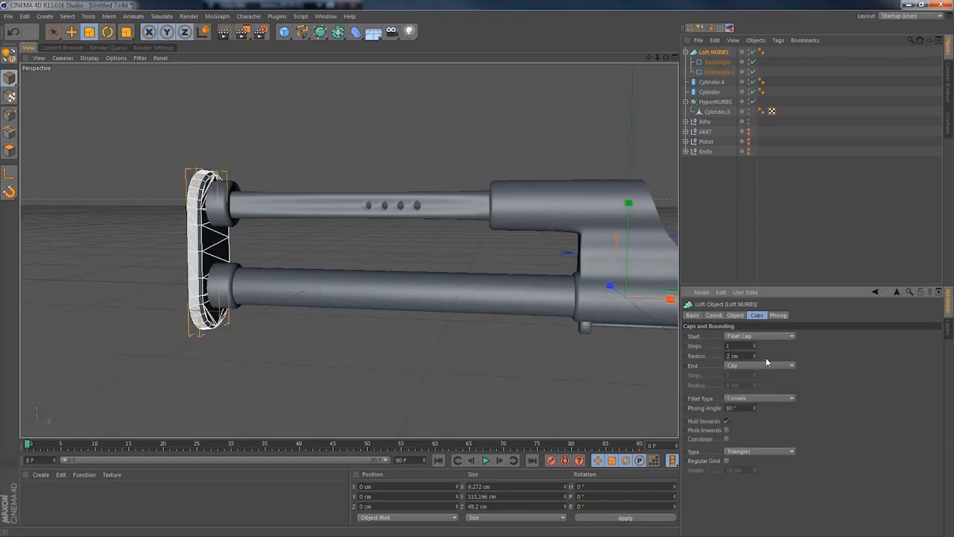
left_click(755, 344)
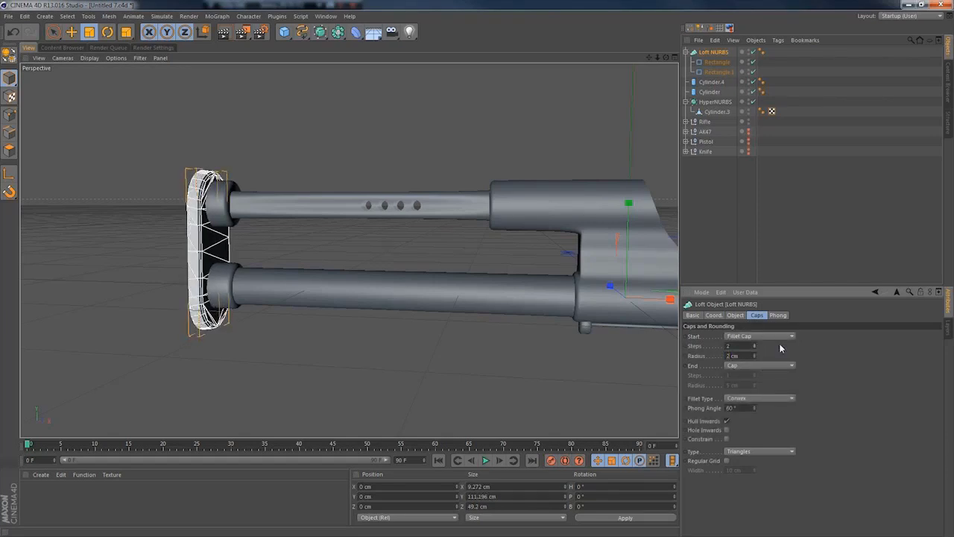
left_click(711, 264)
left_click_drag(219, 224, 258, 236, "alt")
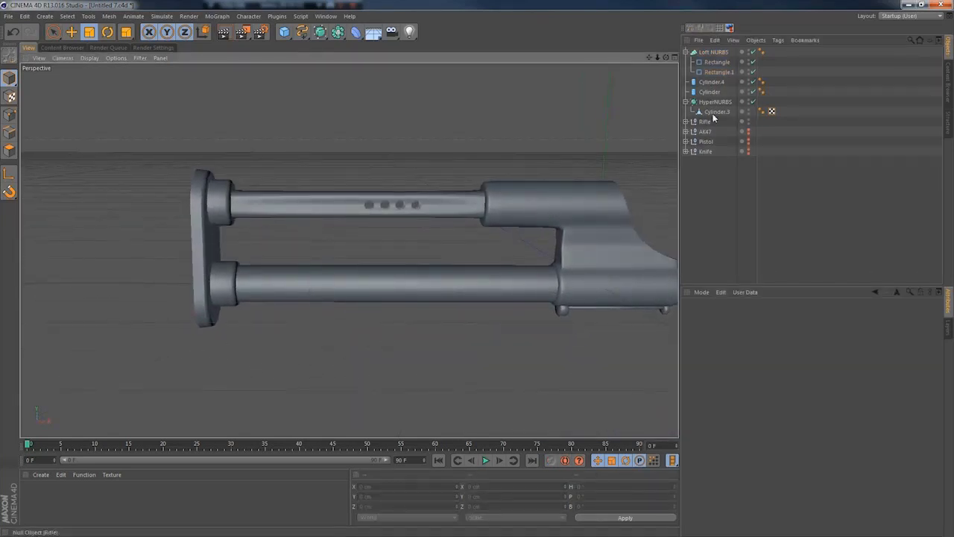
Move the larger rectangle forward to about X -274 cm, then duplicate it with the copy at about X -275.8 cm.
left_click(717, 72)
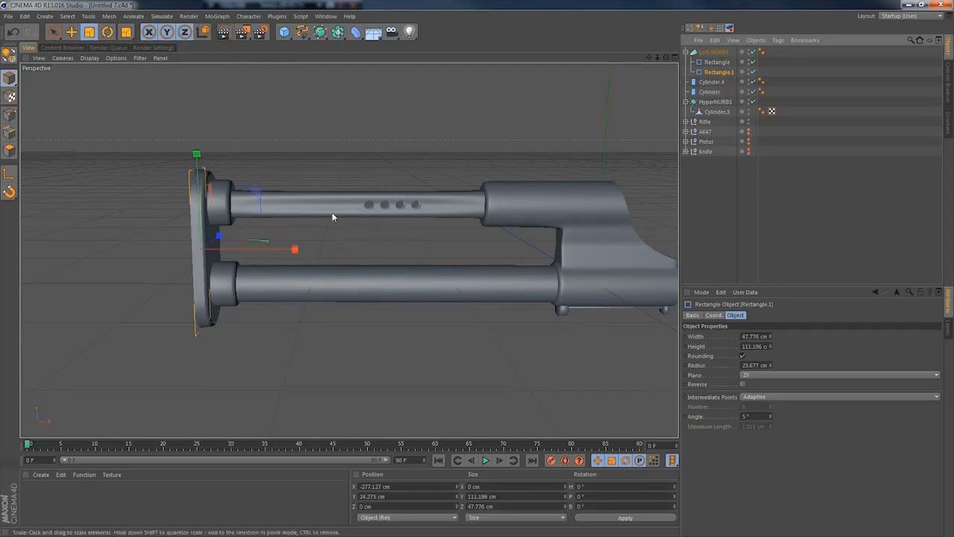
key("e")
left_click_drag(293, 250, 297, 252)
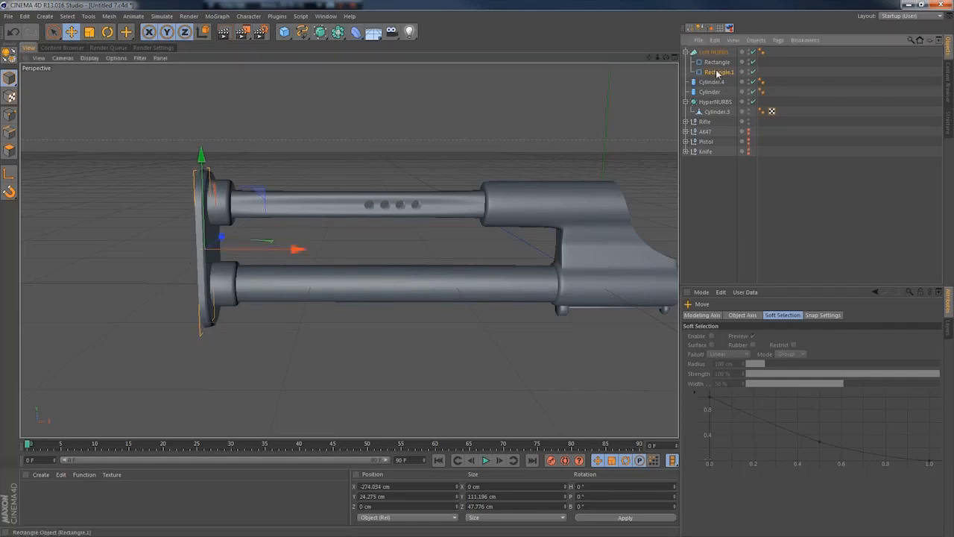
left_click_drag(714, 76, 714, 78, "ctrl")
left_click_drag(299, 251, 306, 253)
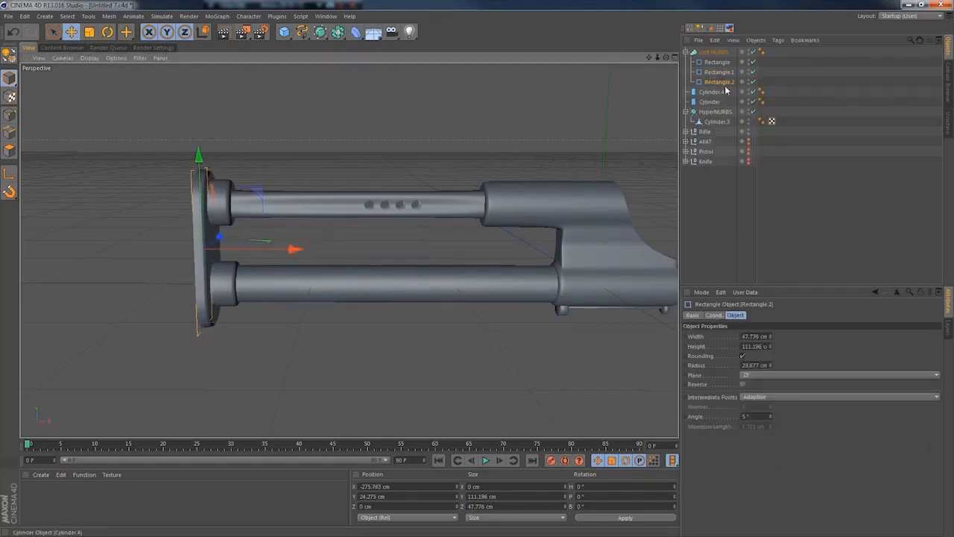
Duplicate the 45.2 by 105.2 cm rectangle inside the loft and move the copy back to about X -277.6 cm.
left_click(717, 63)
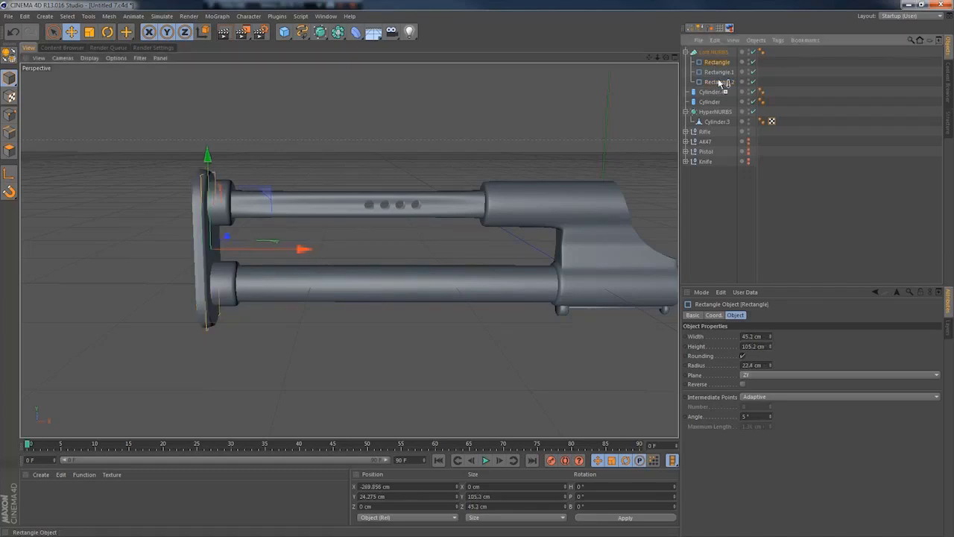
left_click_drag(717, 81, 717, 85, "ctrl")
left_click_drag(305, 248, 290, 252)
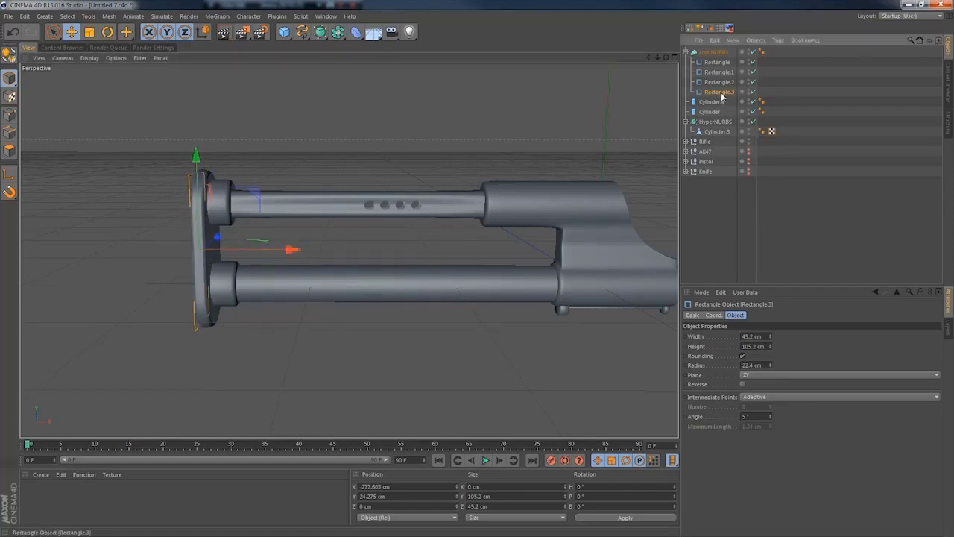
Duplicate the small rearmost rectangle, place the copy last in the loft and position it at about X -279 cm.
left_click_drag(723, 100, 720, 102, "ctrl")
left_click_drag(290, 251, 281, 252)
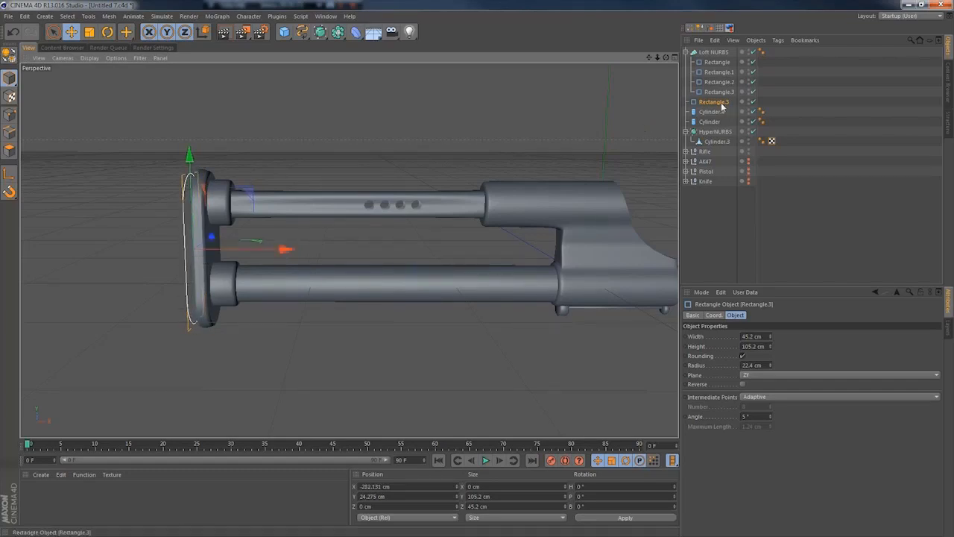
left_click_drag(719, 103, 718, 95)
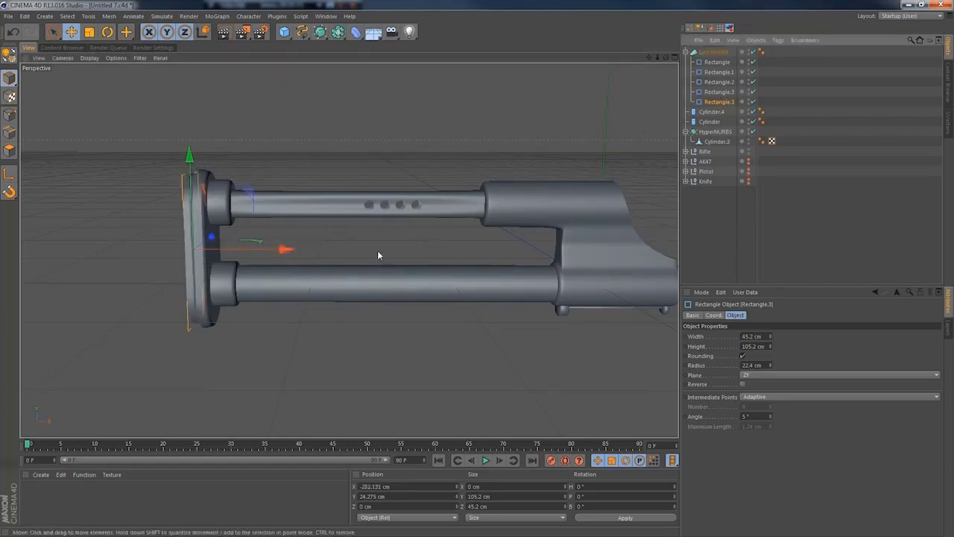
left_click_drag(285, 251, 295, 253)
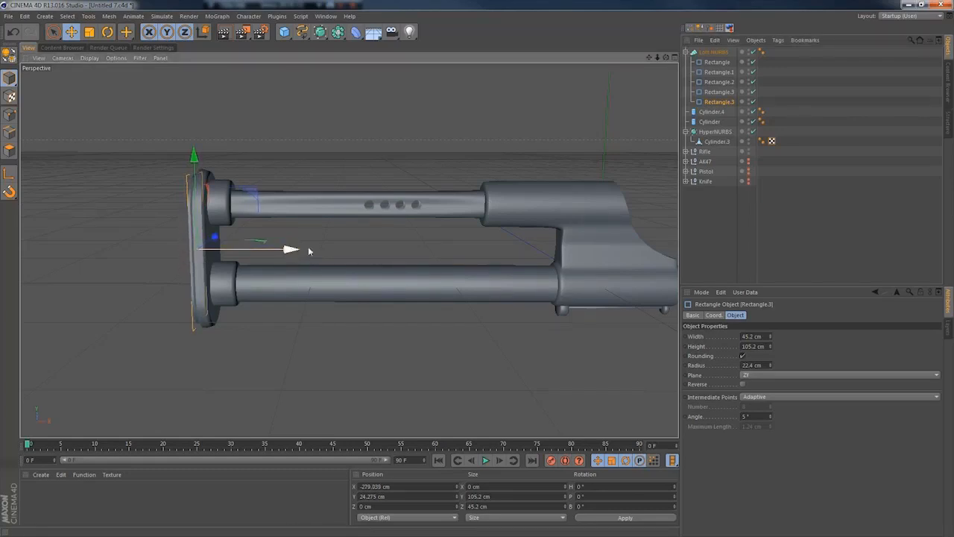
Duplicate the larger 47.8 by 111.2 cm rectangle to the end of the loft and move it to about X -281.7 cm.
left_click(721, 83)
left_click_drag(721, 108, 720, 109, "ctrl")
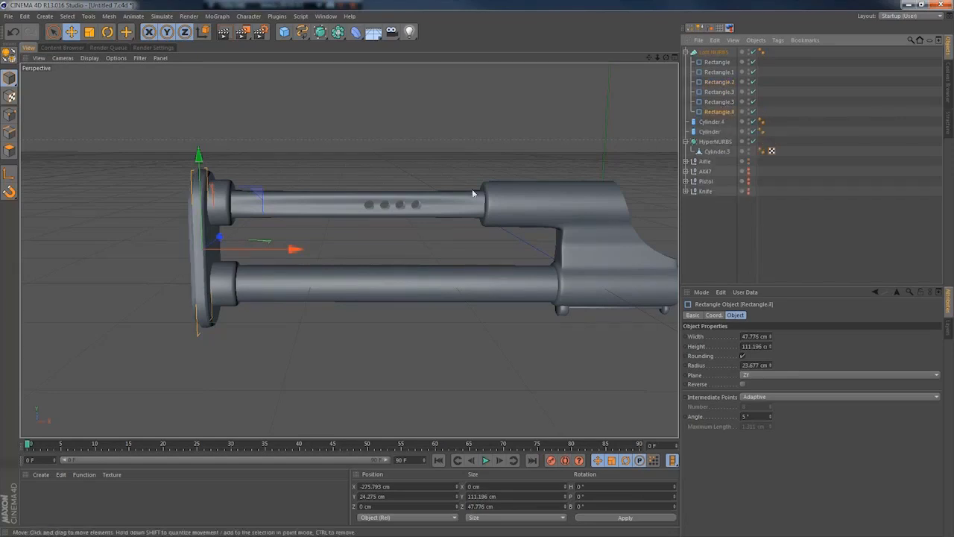
left_click_drag(292, 249, 290, 254)
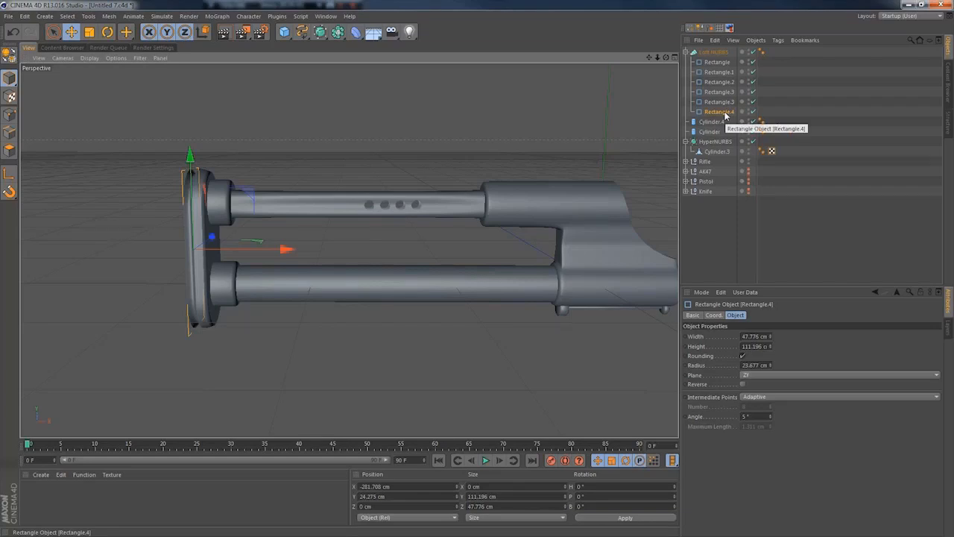
Add a duplicate scaled to about 118.5 by 51 cm at X -284.9 cm, plus a same-sized copy at about X -292.8 cm.
left_click_drag(720, 111, 720, 114, "ctrl")
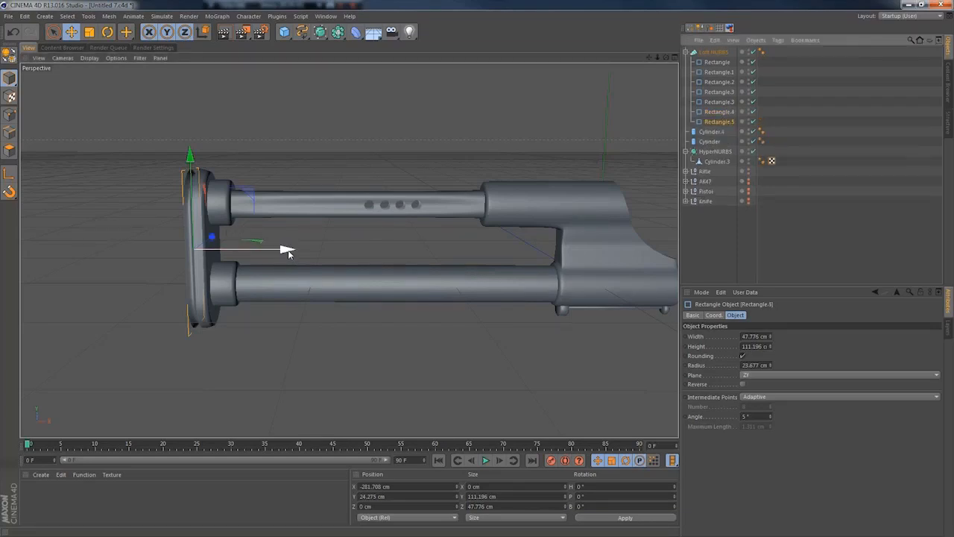
key("t")
left_click_drag(284, 249, 334, 209)
key("e")
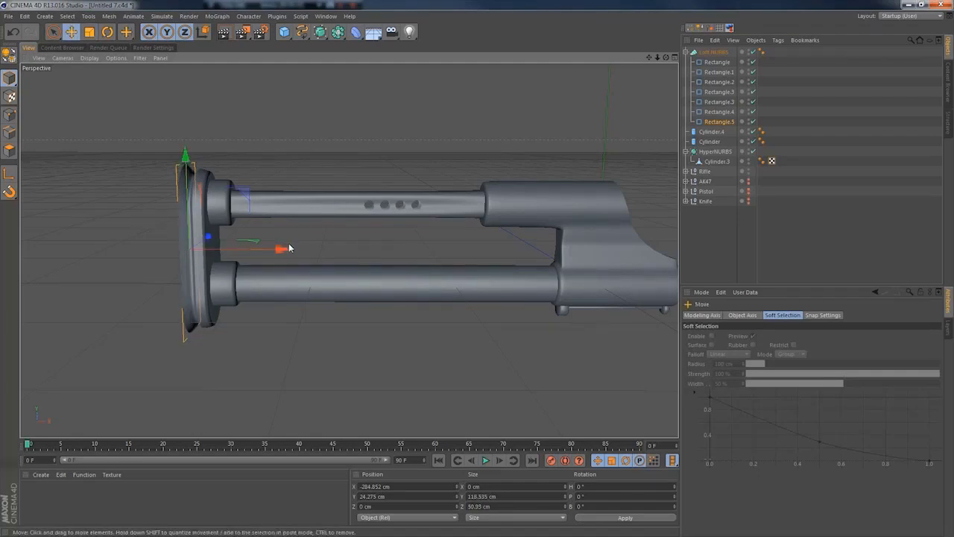
left_click_drag(716, 123, 715, 126, "ctrl")
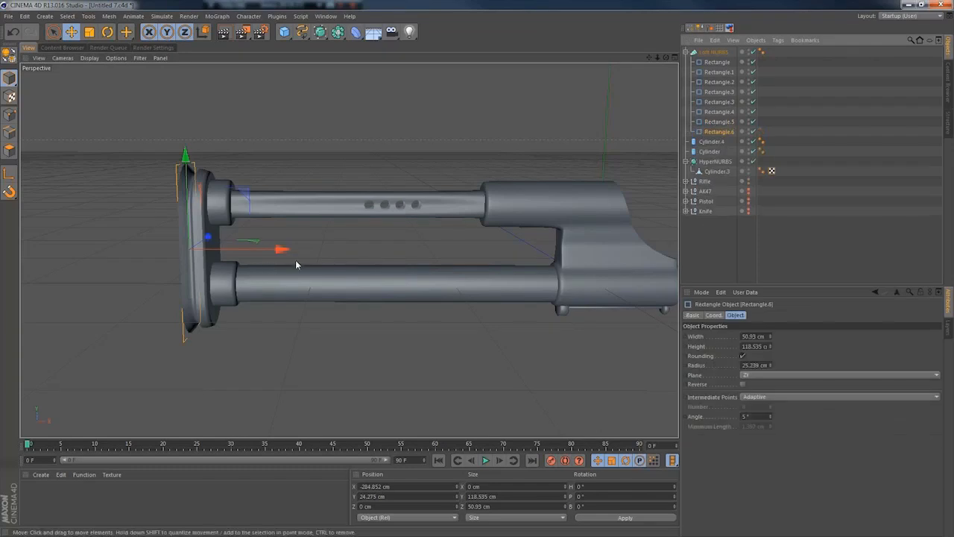
left_click_drag(283, 254, 271, 257)
Duplicate the rearmost rectangle, scale the copy to about 123.9 by 53.3 cm and move it back to about X -374.3 cm.
left_click_drag(717, 132, 713, 136)
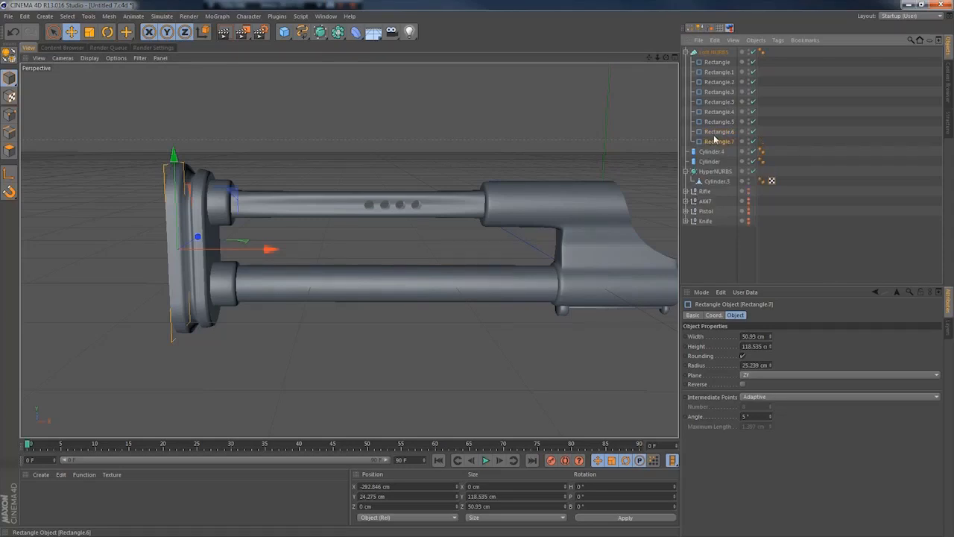
key("t")
left_click_drag(365, 244, 385, 238)
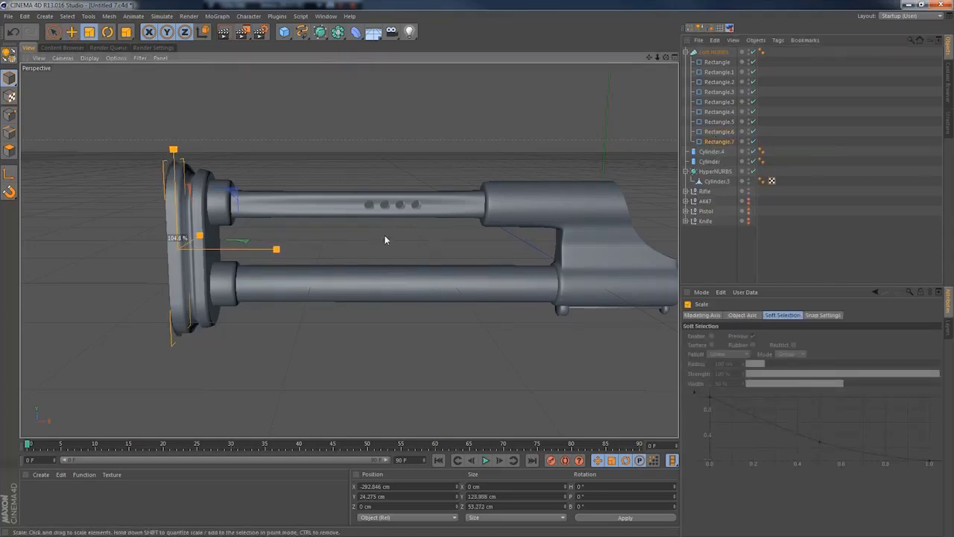
key("e")
left_click_drag(275, 255, 160, 255)
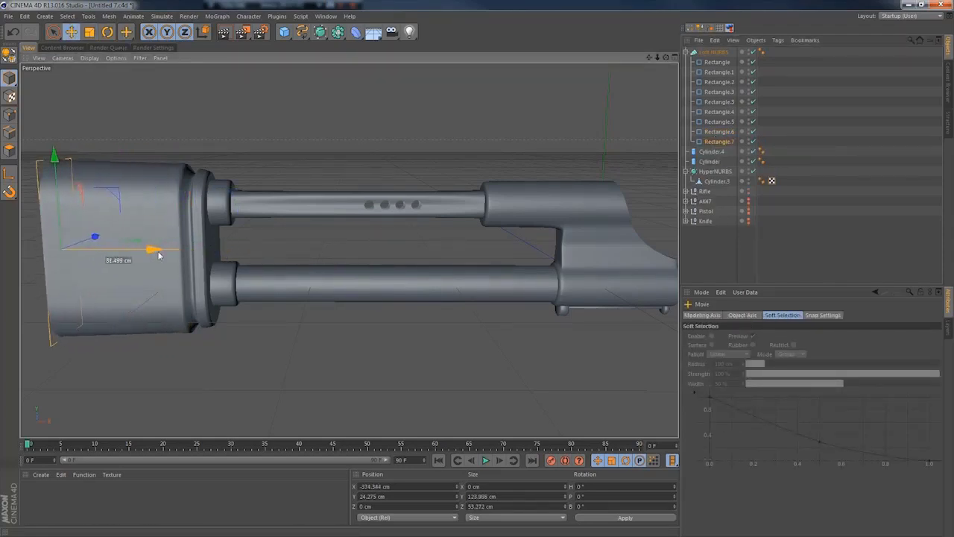
In the front view, extend the rearmost rectangle to about X -672.5 cm, scale it to about 125 by 53.9 cm and lower it to about Y 19.2 cm.
middle_click(217, 230)
middle_click(409, 361)
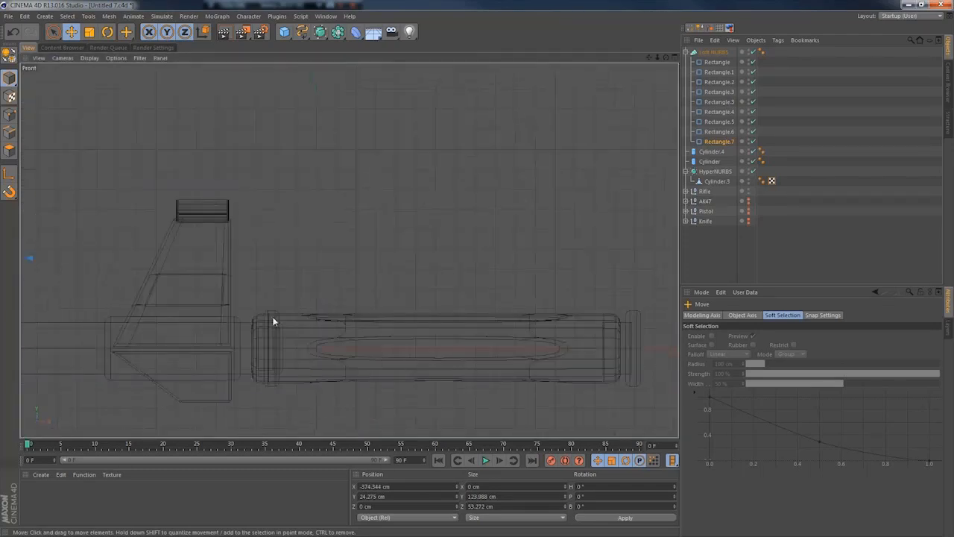
scroll(273, 322, "down", 8)
middle_click_drag(94, 328, 302, 321, "alt")
left_click_drag(362, 316, 342, 305)
key("t")
key("e")
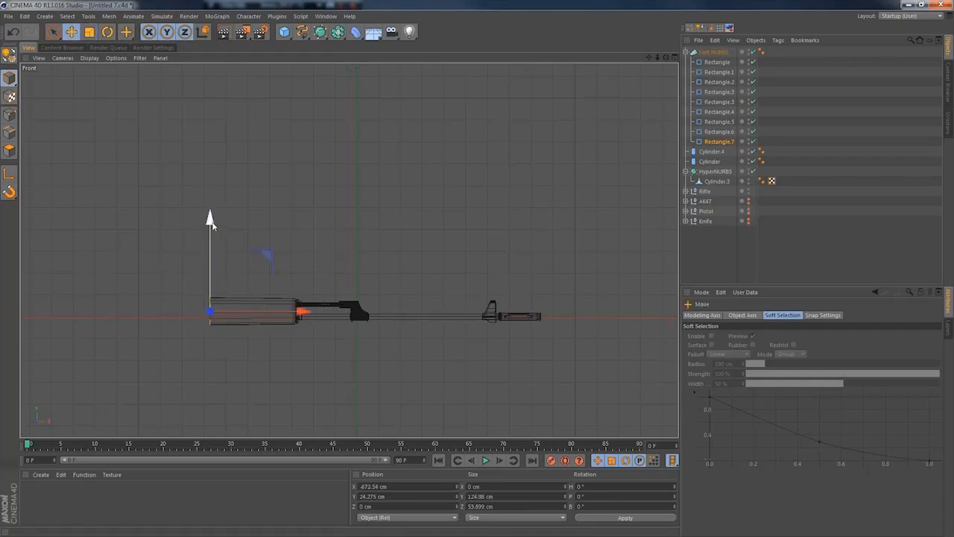
left_click_drag(210, 220, 209, 223)
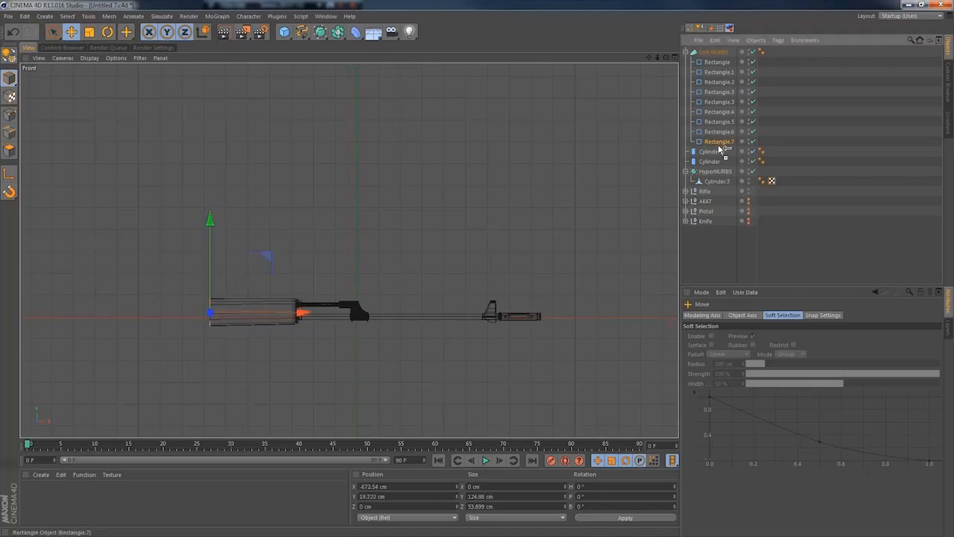
Duplicate the rearmost rectangle, scale the copy to about 135.5 by 58.2 cm and move it to about X -895.6, Y 12.9 cm.
left_click_drag(721, 149, 720, 149, "ctrl")
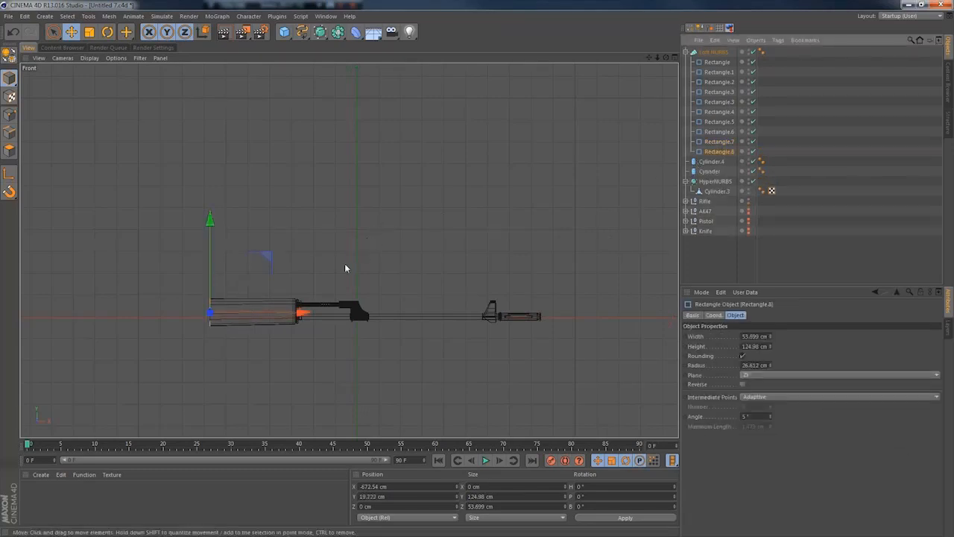
key("t")
left_click_drag(337, 306, 366, 277)
key("e")
left_click_drag(301, 314, 328, 289)
key("t")
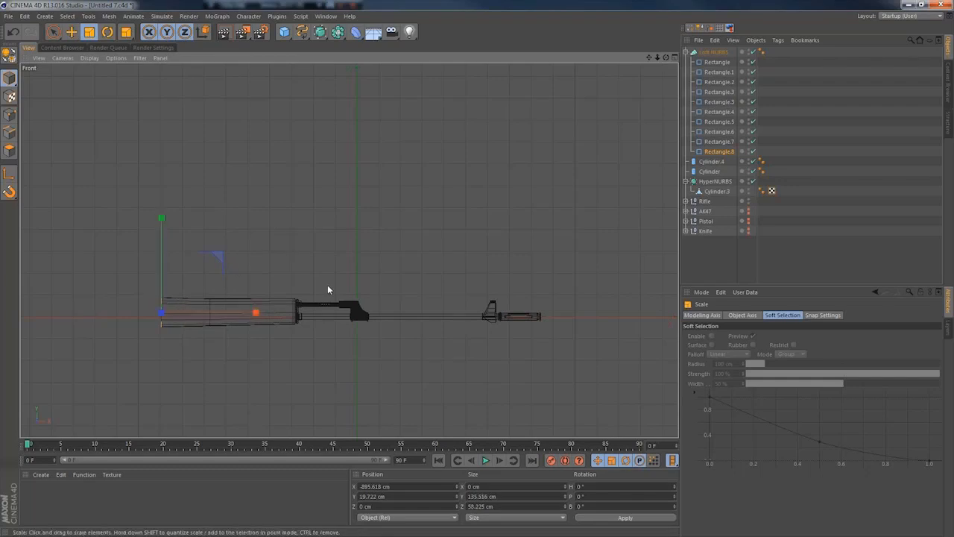
key("e")
left_click_drag(159, 219, 160, 221)
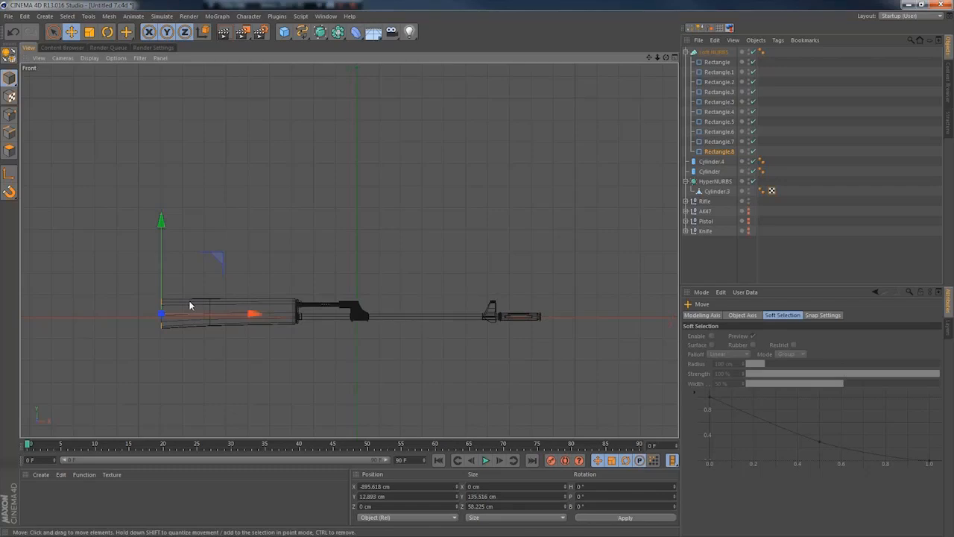
Add a cube and move it back along X to about -401.8 cm, into the front part of the lofted body.
middle_click(189, 305)
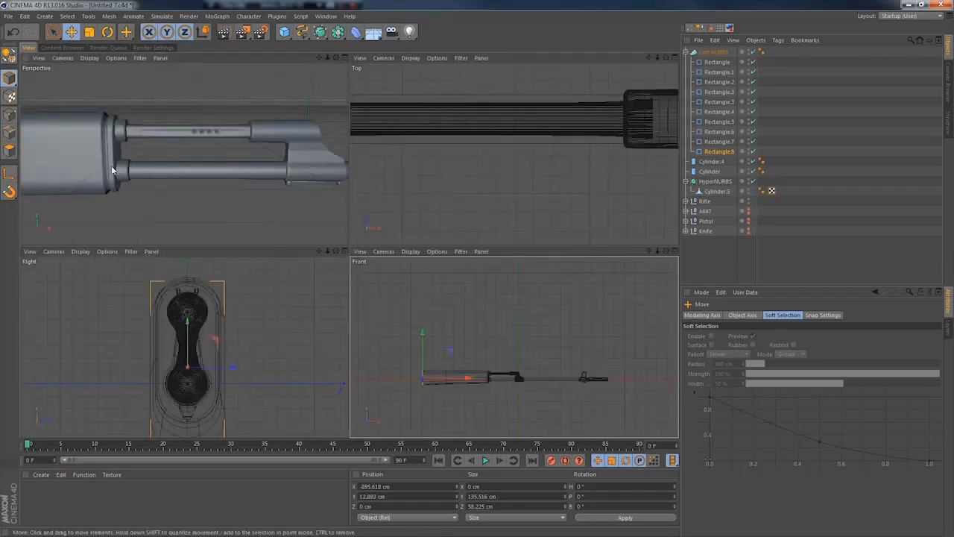
middle_click(111, 165)
left_click_drag(167, 222, 420, 223, "alt")
right_click_drag(420, 223, 259, 238, "alt")
middle_click_drag(314, 217, 233, 216, "alt")
left_click_drag(334, 203, 305, 191, "alt")
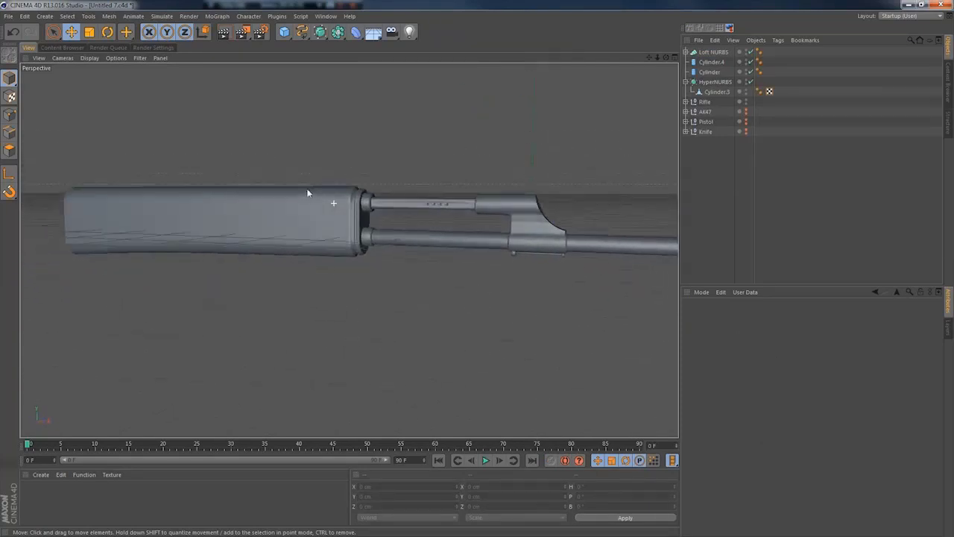
left_click(284, 31)
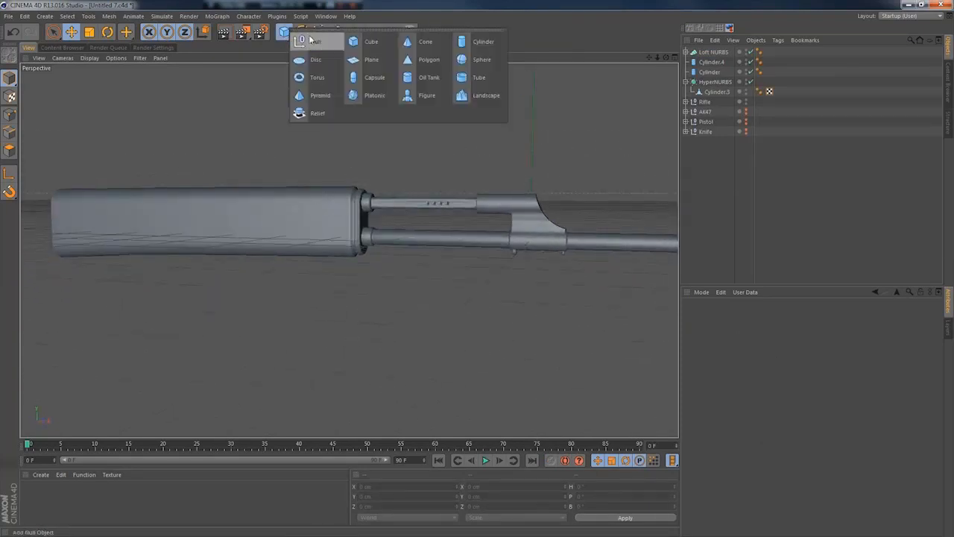
left_click(371, 42)
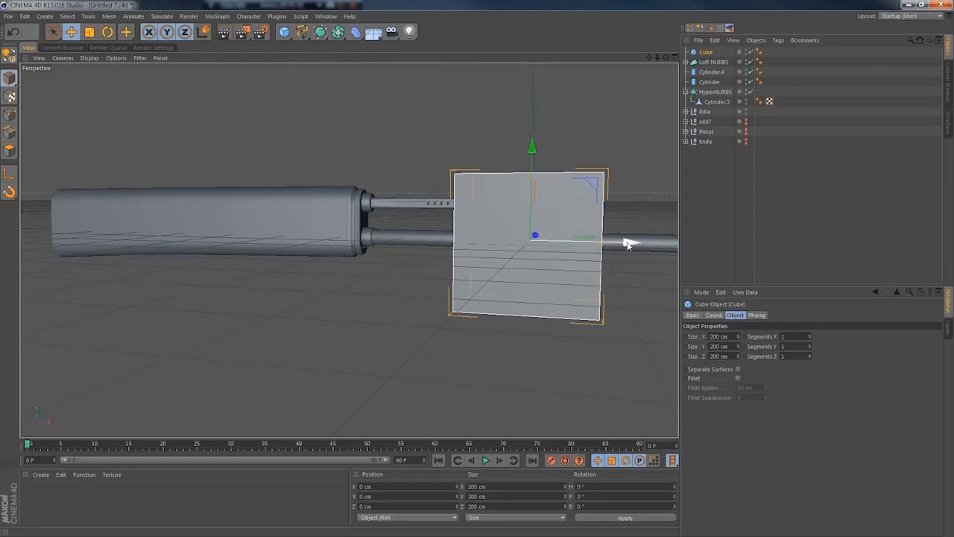
left_click_drag(628, 245, 377, 237)
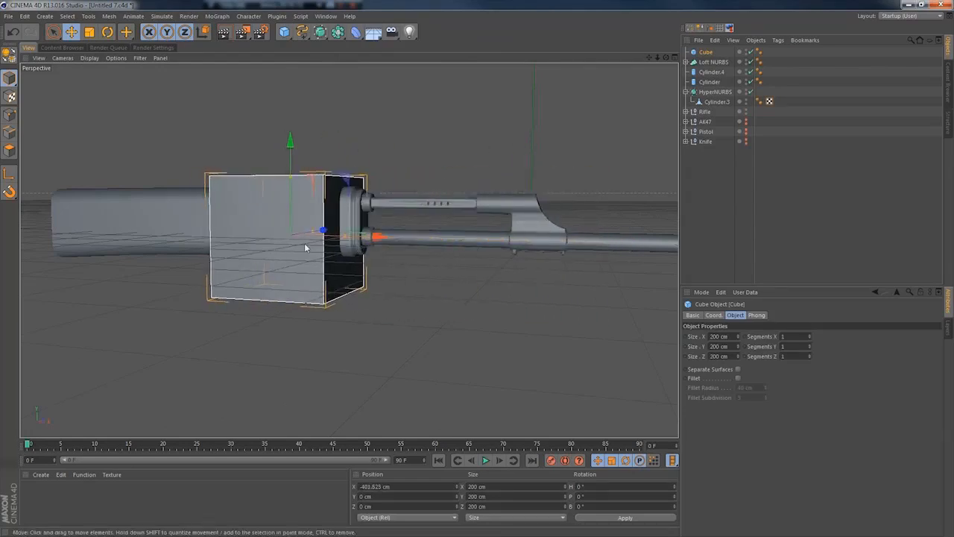
In the front view, resize the cube to about 74.3 by 11.2 cm and move it to about X -355.9, Y 50.7 cm.
middle_click(304, 243)
middle_click(470, 373)
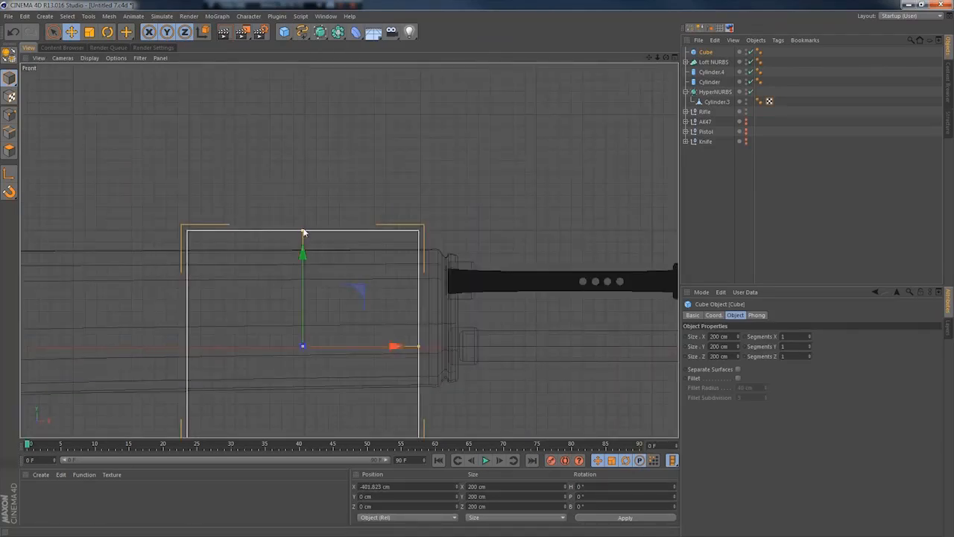
left_click_drag(303, 232, 303, 334)
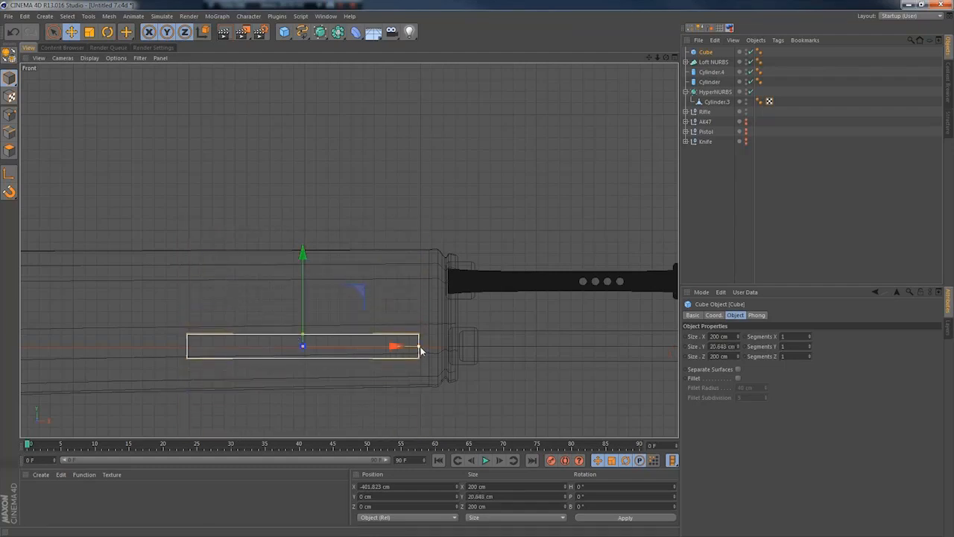
left_click_drag(421, 351, 354, 349)
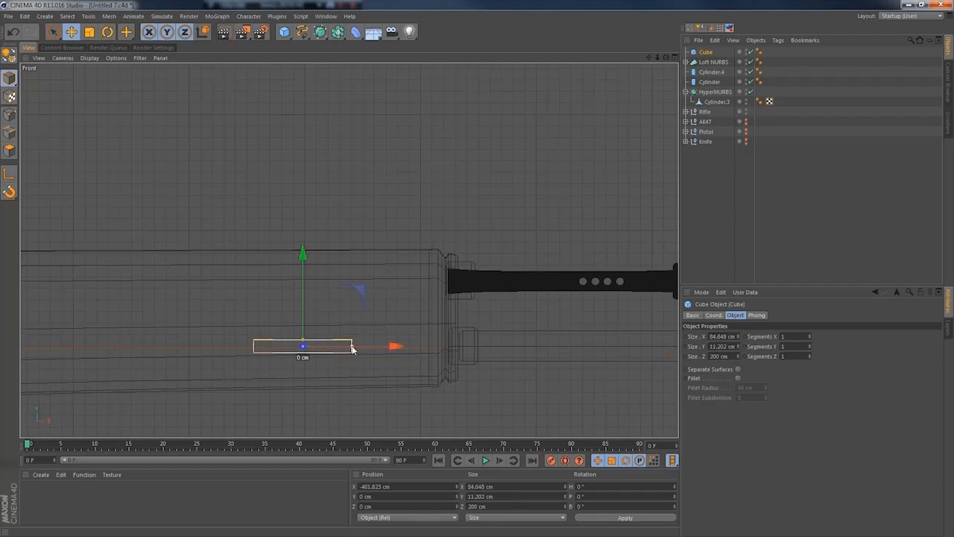
left_click_drag(303, 257, 302, 199)
left_click_drag(393, 288, 443, 295)
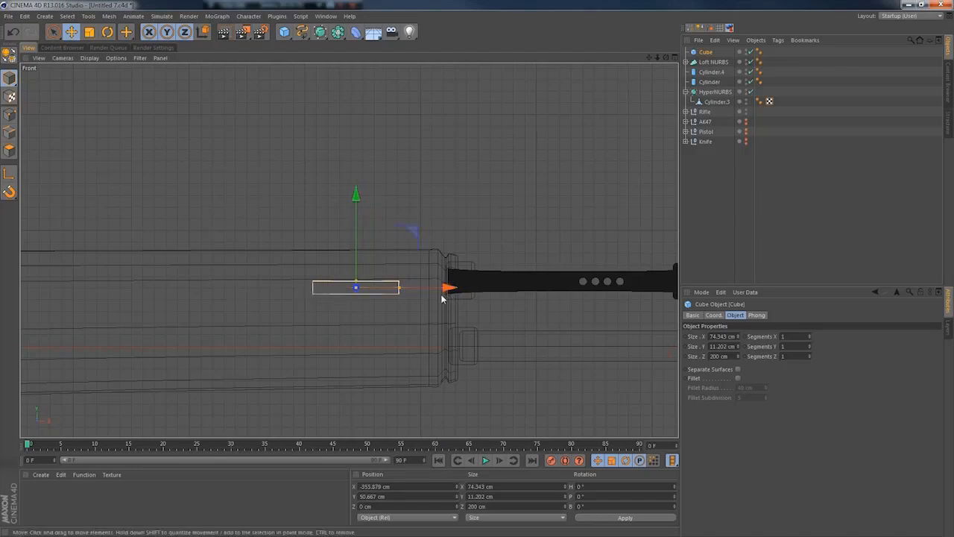
Enable the cube's fillet with a 5.601 cm radius and set its X size to 74 cm.
left_click(738, 378)
middle_click(362, 285)
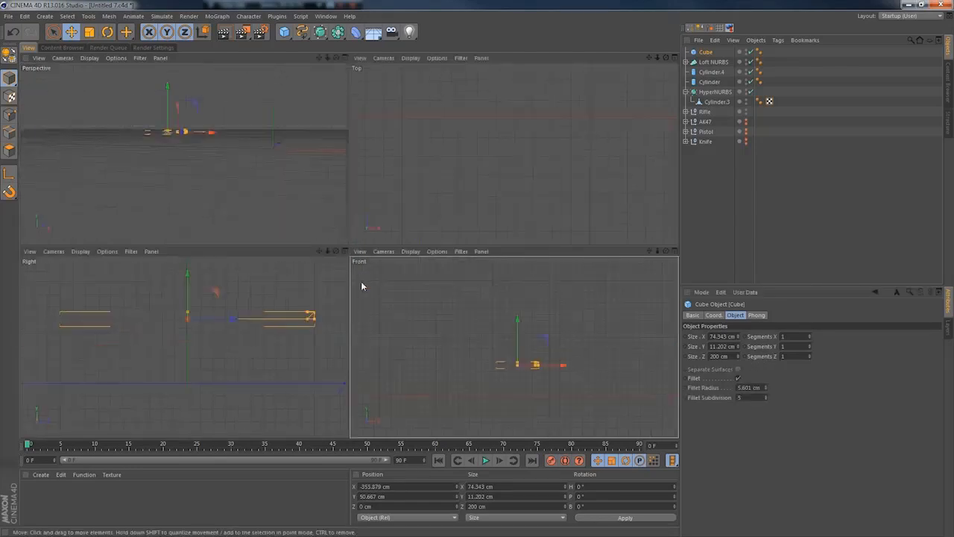
left_click_drag(202, 186, 332, 217, "alt")
left_click_drag(175, 134, 217, 151, "alt")
middle_click(189, 147)
middle_click(320, 229)
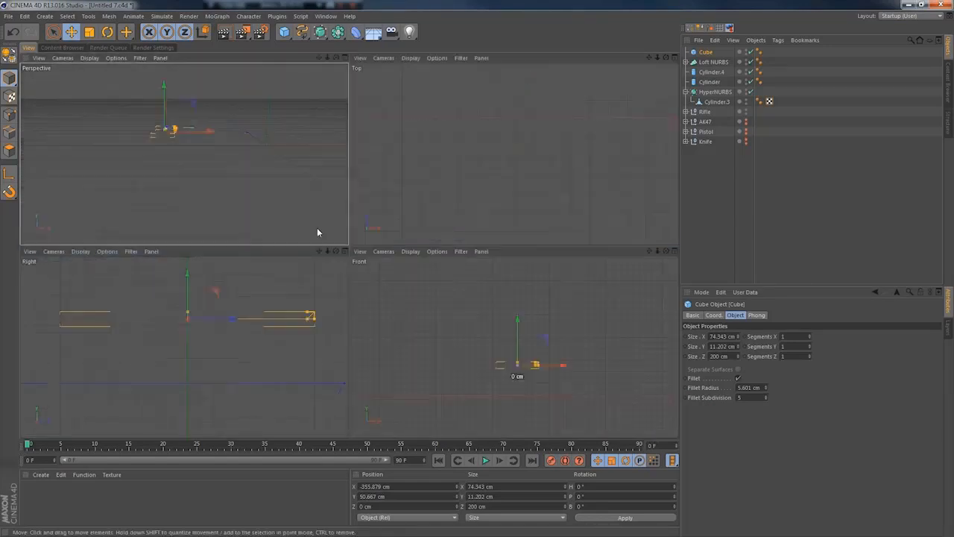
middle_click(513, 384)
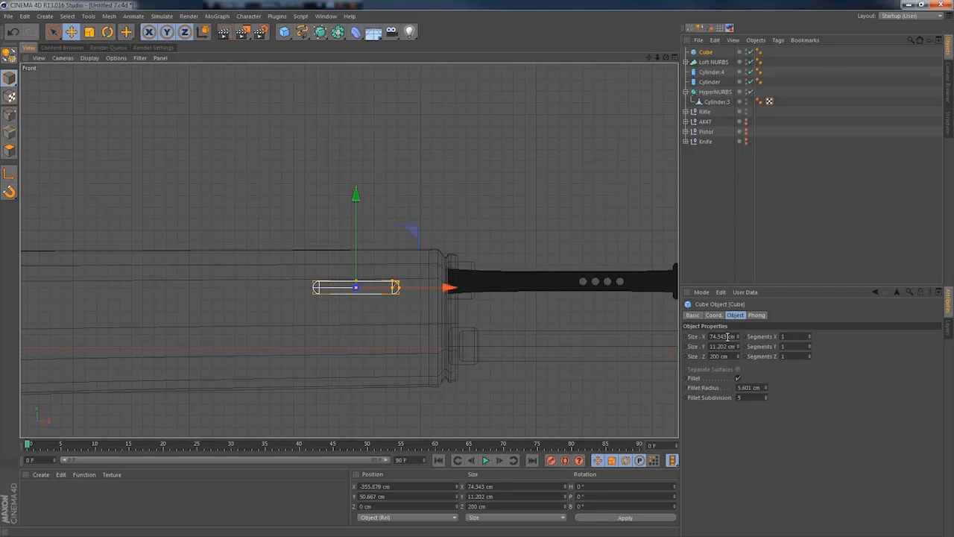
left_click_drag(728, 337, 717, 337)
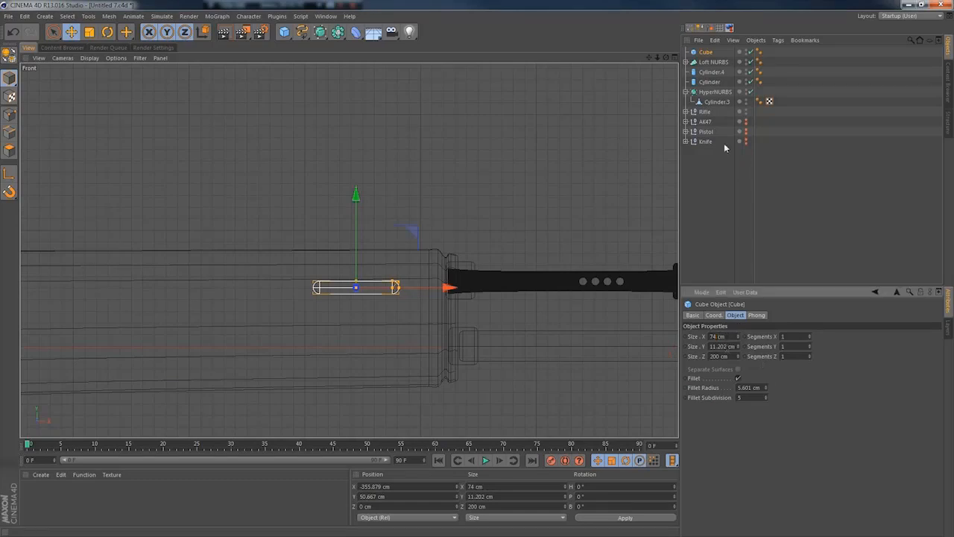
Duplicate the slot cube, then set the original's X position to -360 cm and the copy's to -460 cm.
left_click(706, 56)
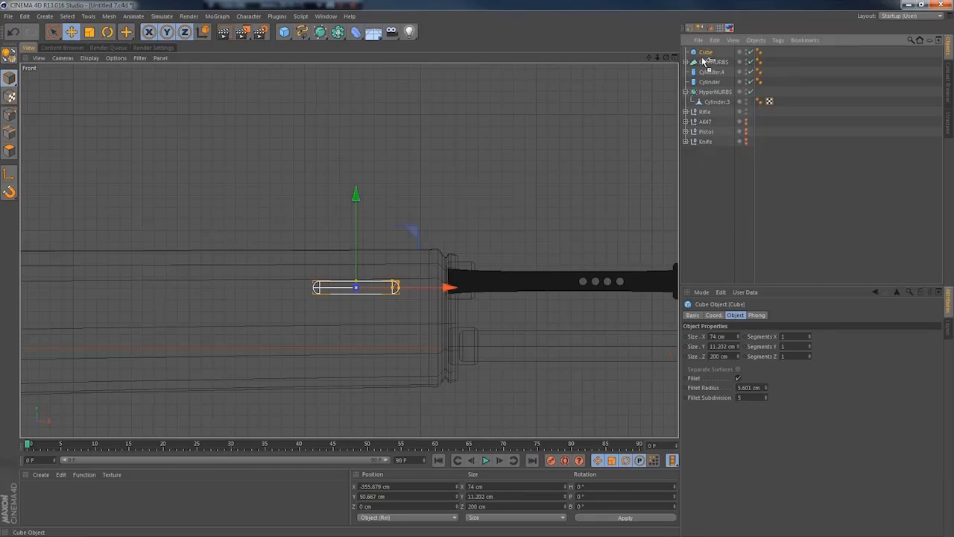
left_click_drag(705, 61, 702, 62, "ctrl")
left_click_drag(448, 287, 351, 286)
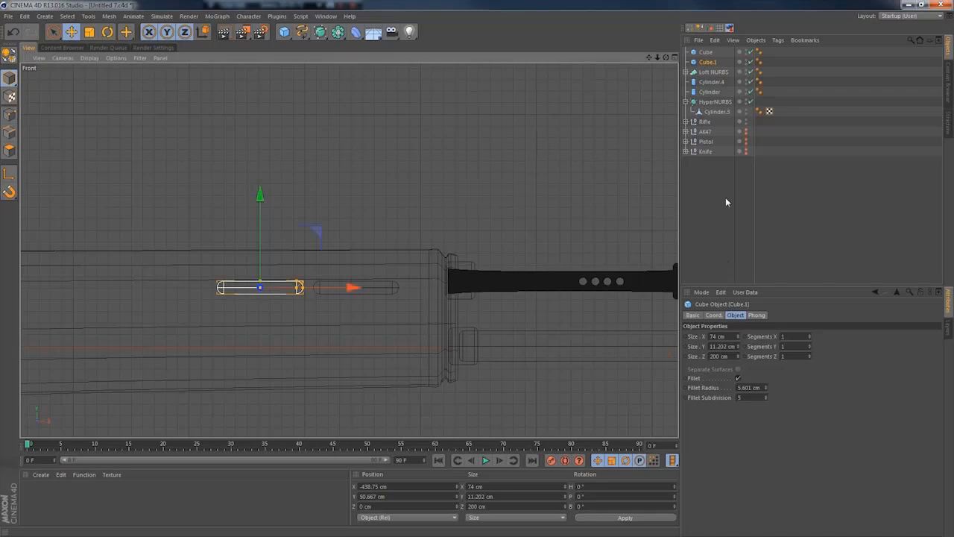
left_click(706, 53)
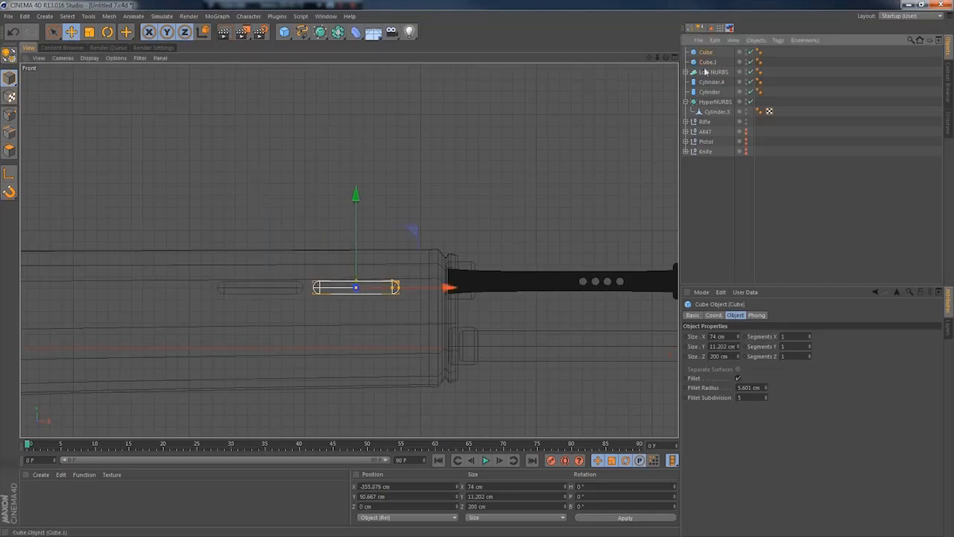
left_click(714, 314)
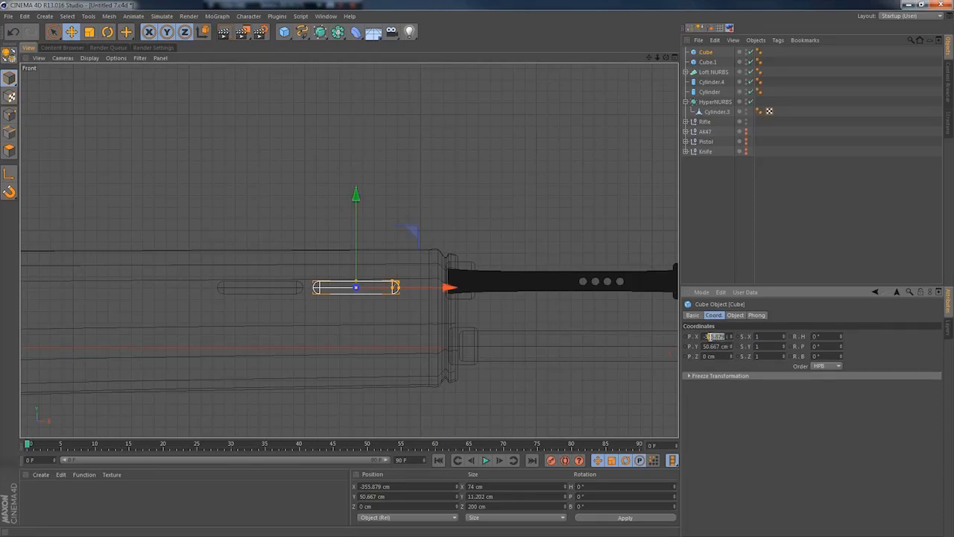
left_click(707, 62)
left_click_drag(723, 335, 709, 336)
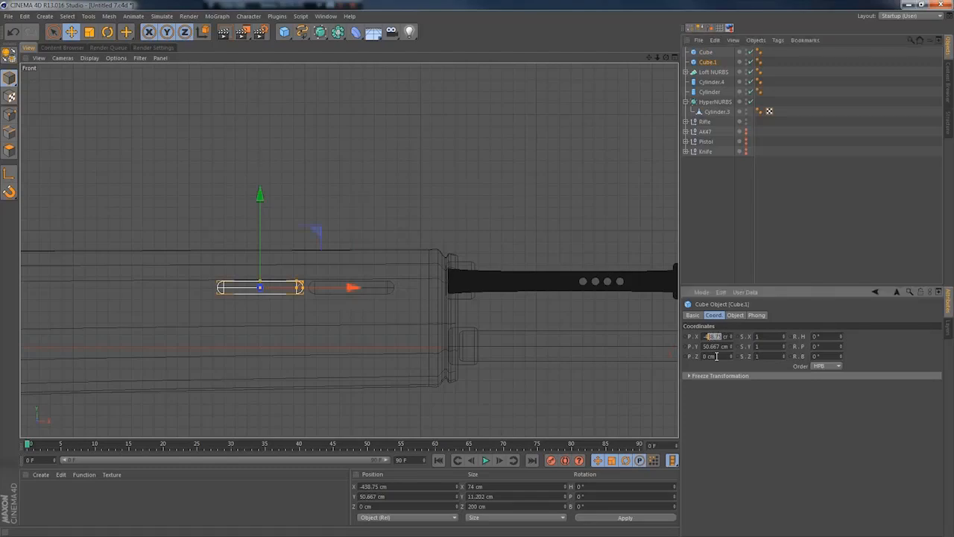
key("Return")
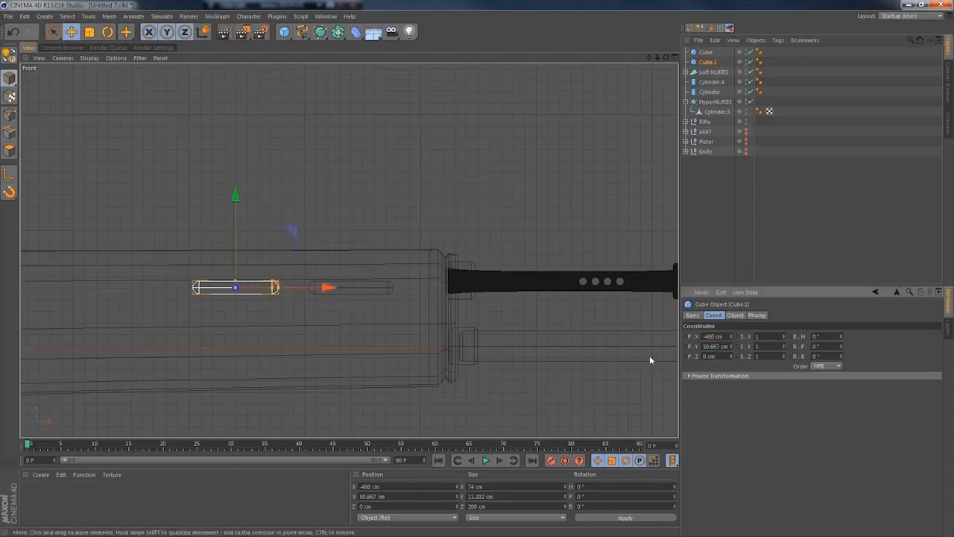
Duplicate the second slot cube and set the copy's X position to -560 cm.
left_click(709, 65)
left_click_drag(709, 69, 708, 71, "ctrl")
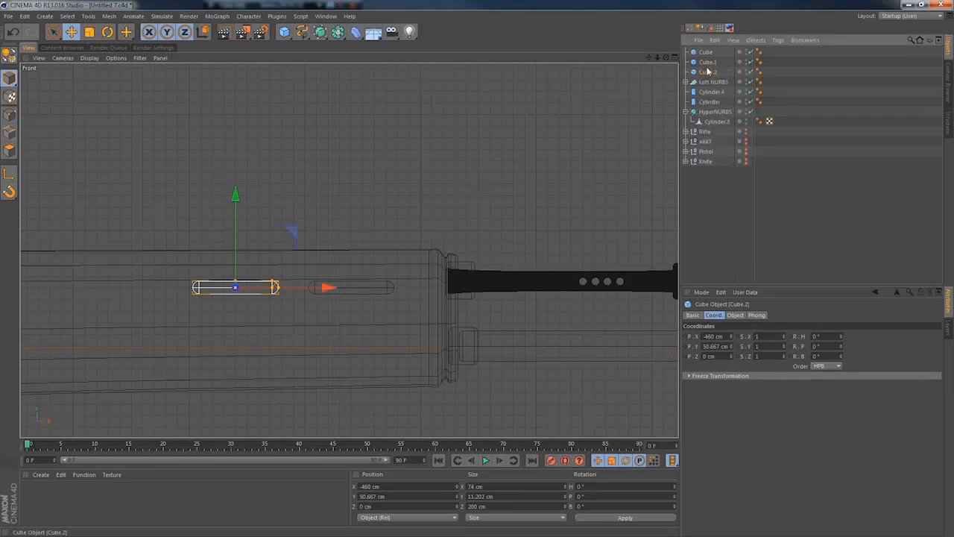
left_click(716, 336)
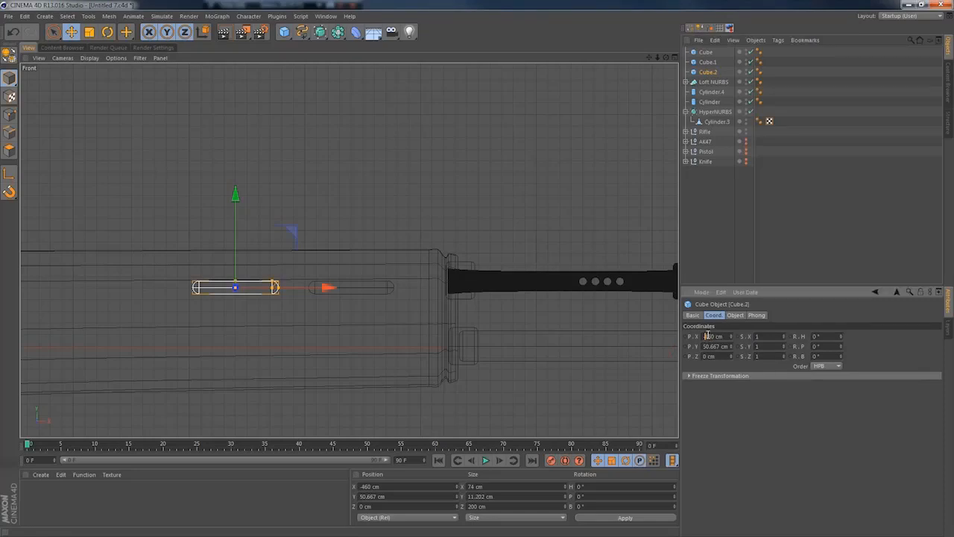
key("Return")
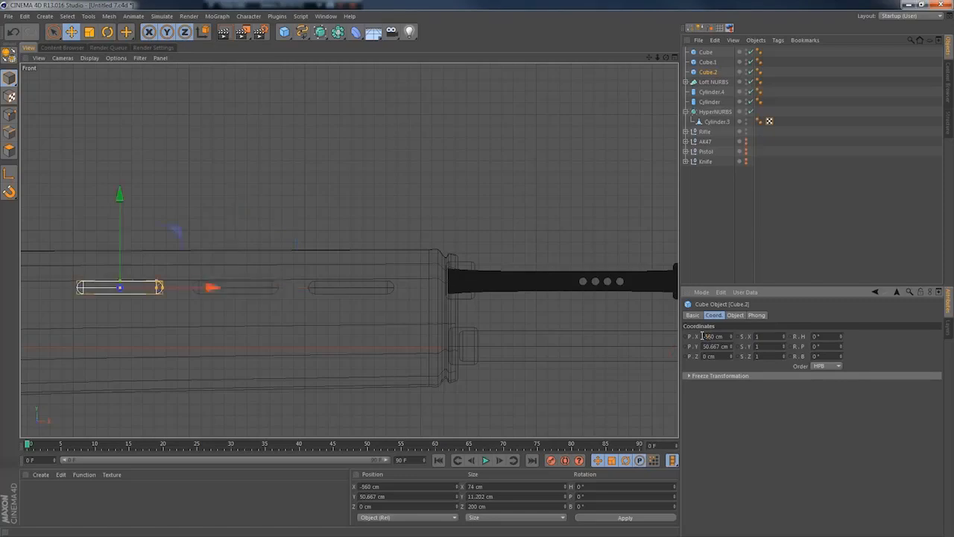
Copy the row of three slot cubes, lower the copies to about Y 9.8 cm and shift them back about 45 cm along X.
middle_click_drag(232, 308, 354, 304, "alt")
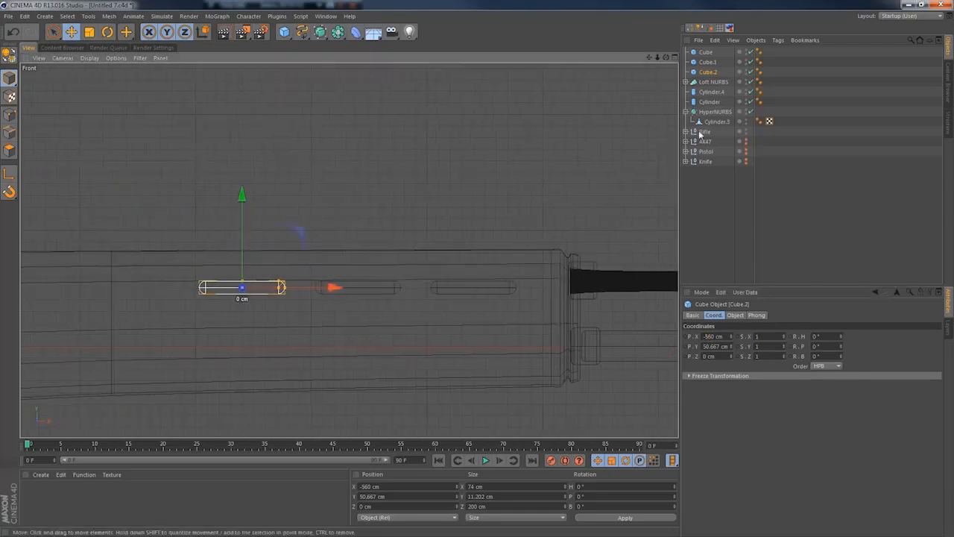
left_click(705, 53)
left_click(710, 73, "shift")
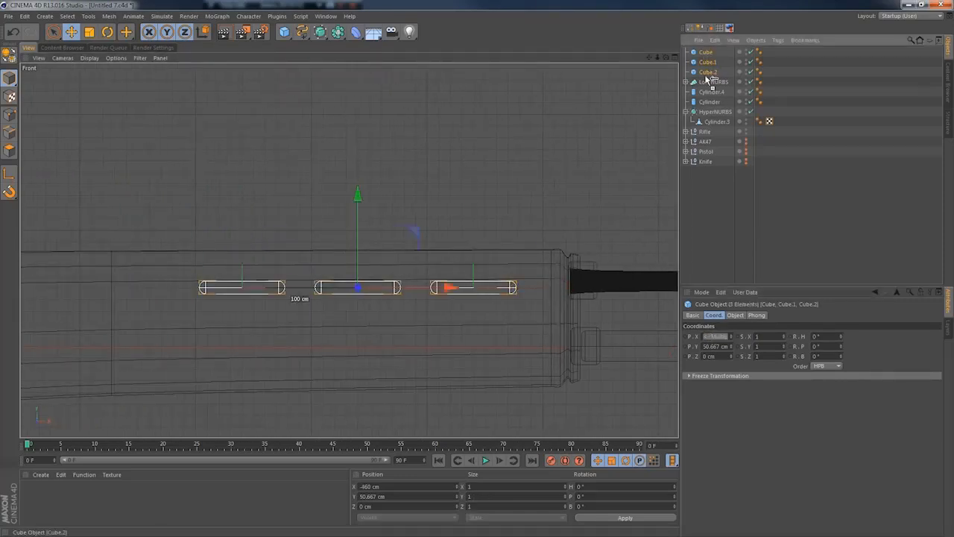
key("ctrl+c")
key("ctrl+v")
left_click_drag(358, 198, 357, 242)
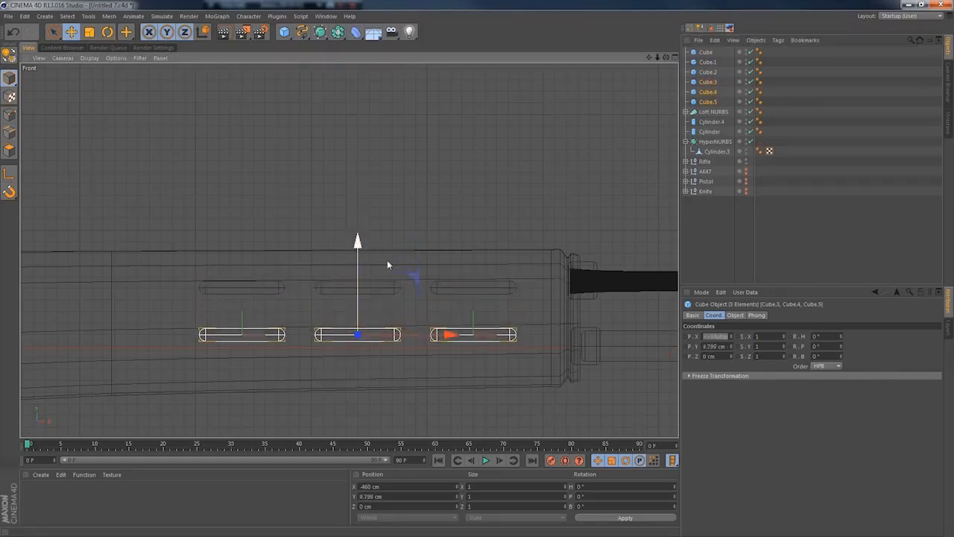
left_click_drag(449, 335, 395, 337)
Make all six slot cubes editable and merge them into one object, deleting the originals.
left_click(708, 53)
left_click(710, 102, "shift")
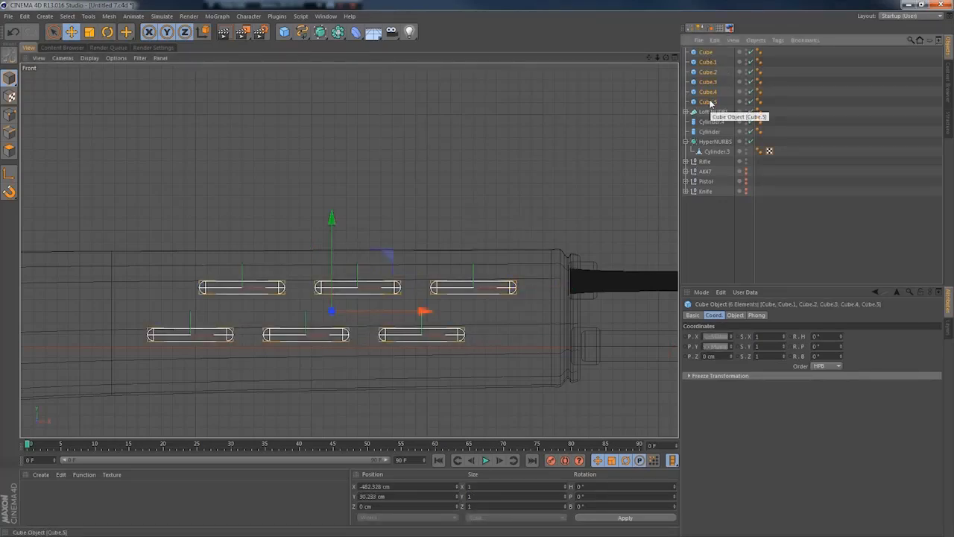
key("c")
left_click(709, 53)
left_click(710, 102, "shift")
right_click(710, 102)
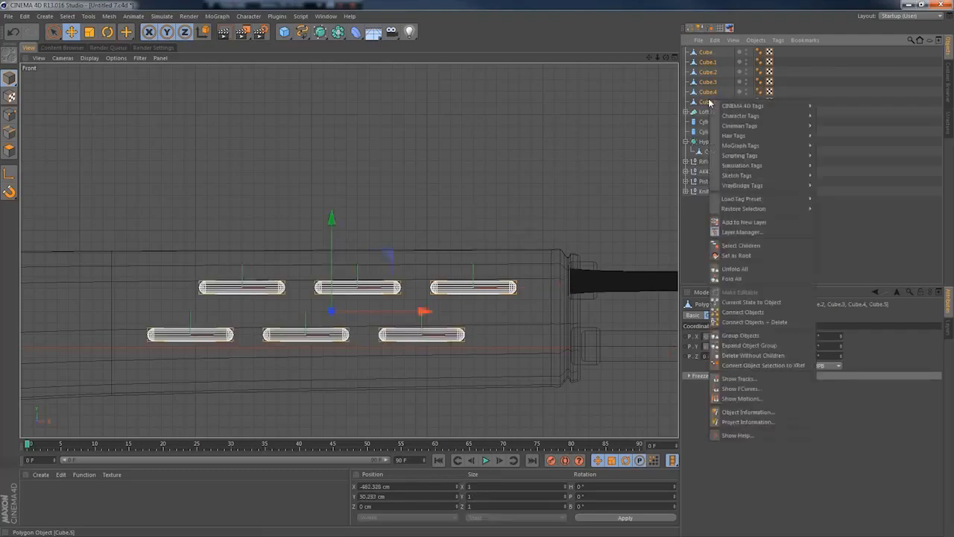
left_click(755, 321)
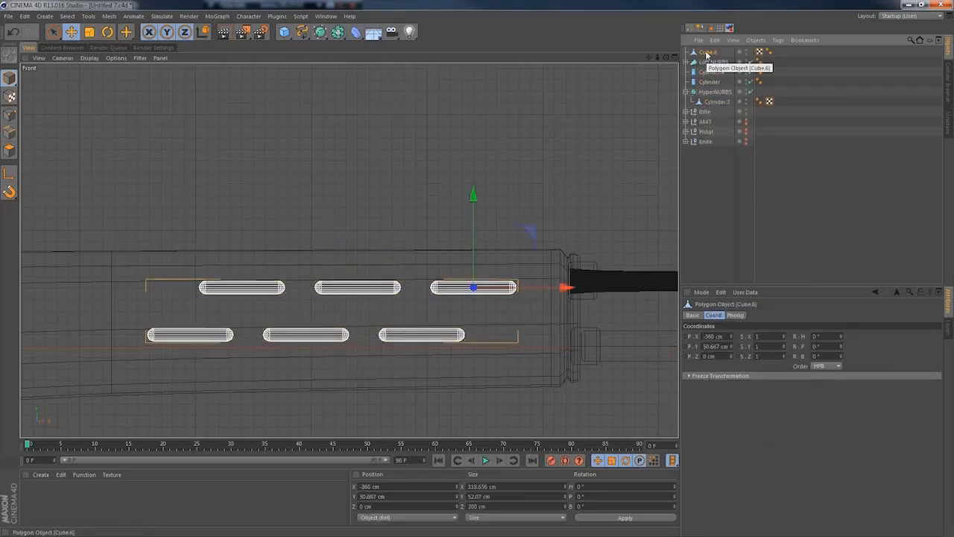
Add a Boole that subtracts the merged slot cubes from the Loft NURBS body.
left_click(321, 32)
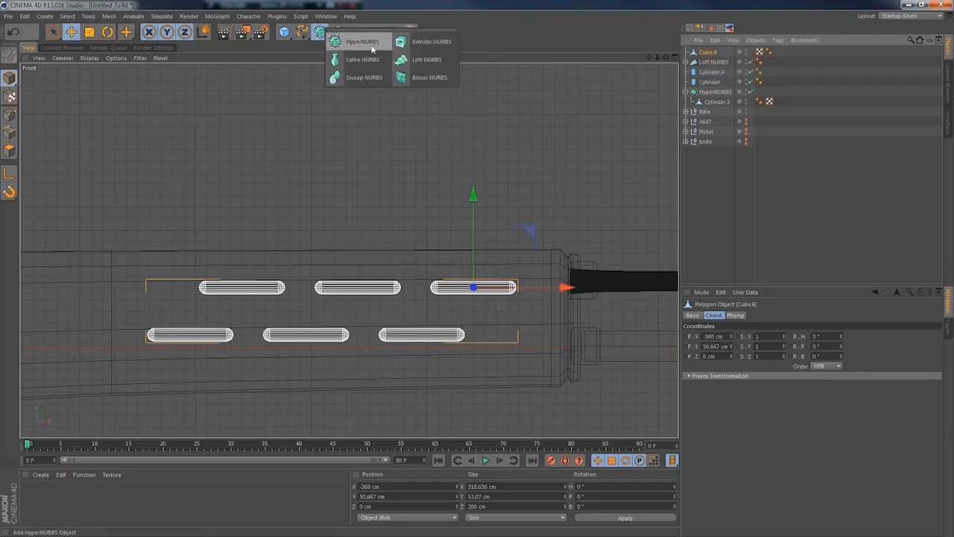
left_click(338, 32)
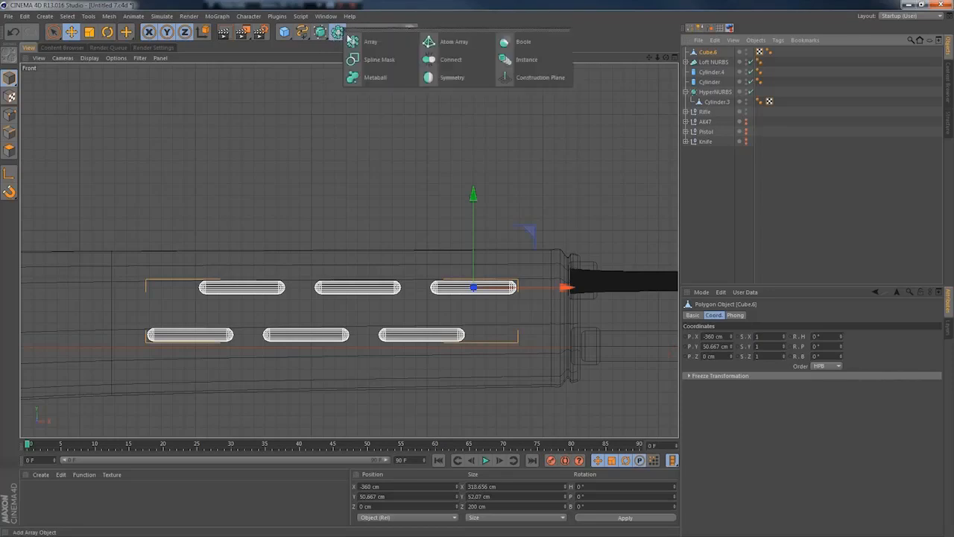
left_click(514, 46)
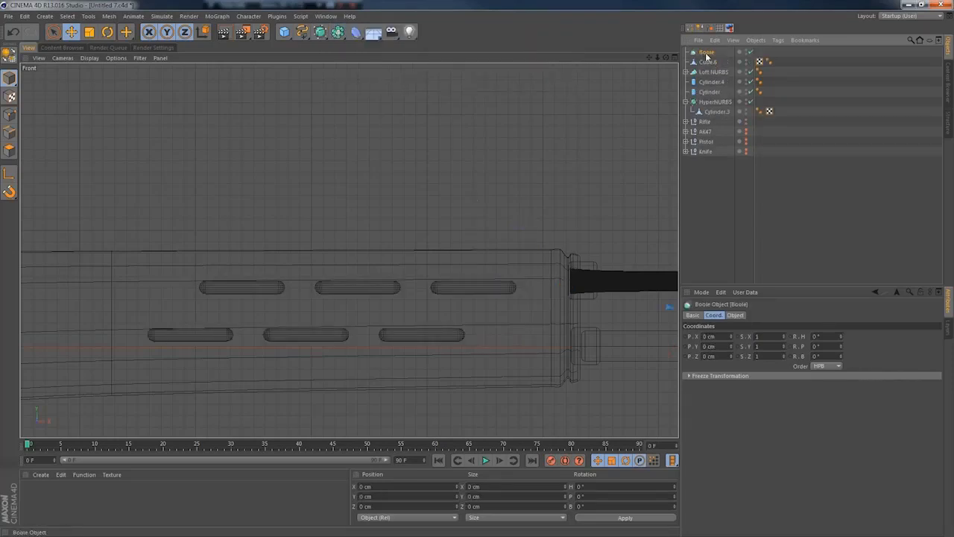
left_click_drag(709, 57, 713, 58)
left_click(703, 183)
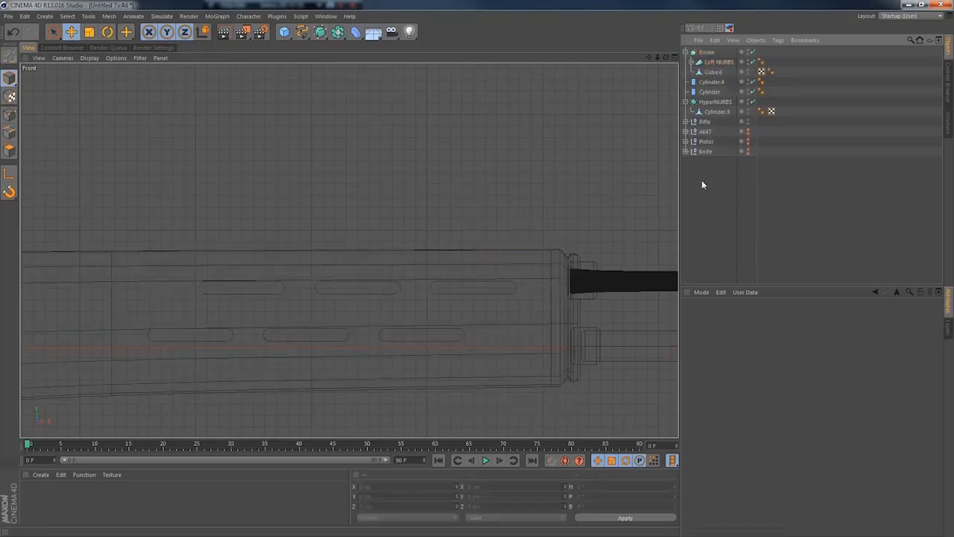
key("F5")
left_click_drag(147, 136, 219, 131, "alt")
middle_click_drag(129, 143, 179, 133, "alt")
right_click_drag(179, 132, 258, 121, "alt")
left_click_drag(258, 125, 332, 122, "alt")
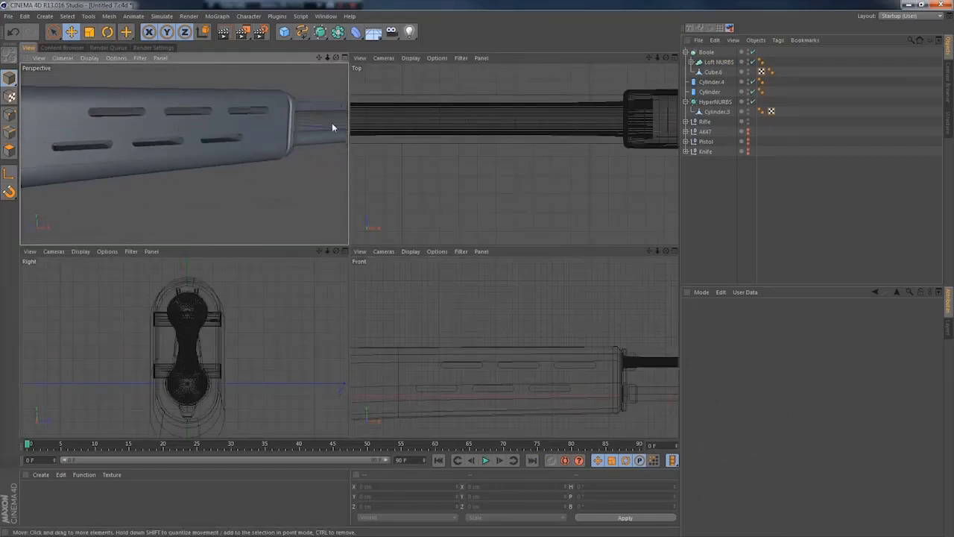
Make the Boole editable and merge it with all its child meshes into a single object, deleting the originals.
left_click(706, 52)
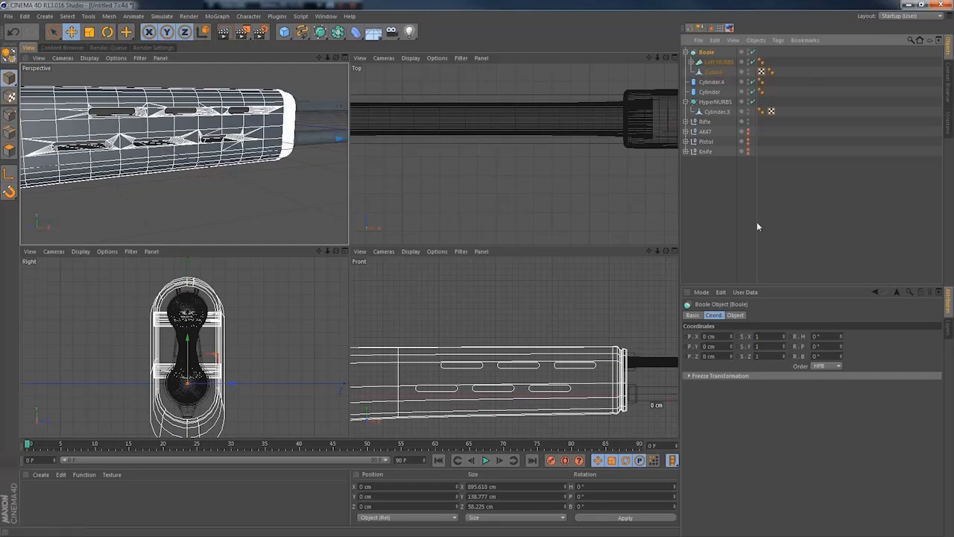
left_click(735, 314)
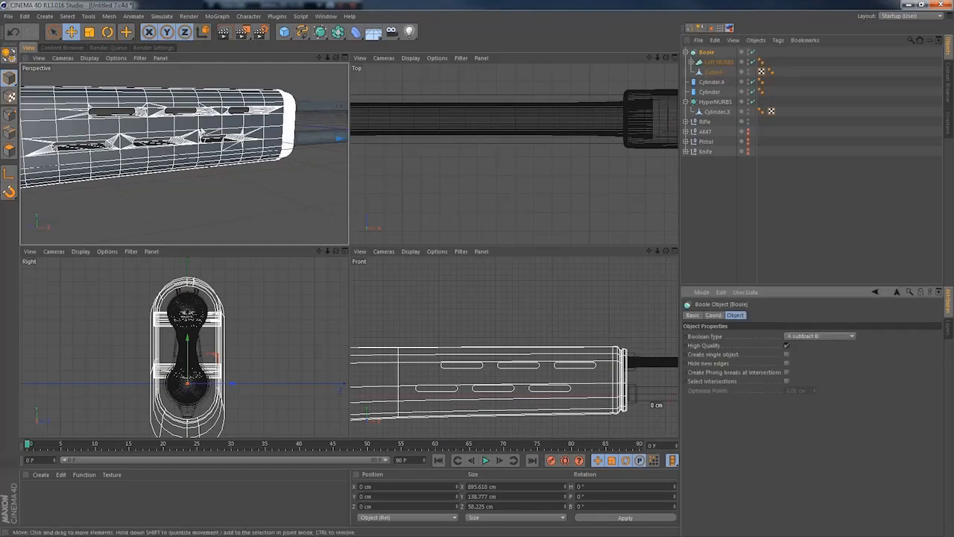
left_click_drag(201, 134, 162, 123, "alt")
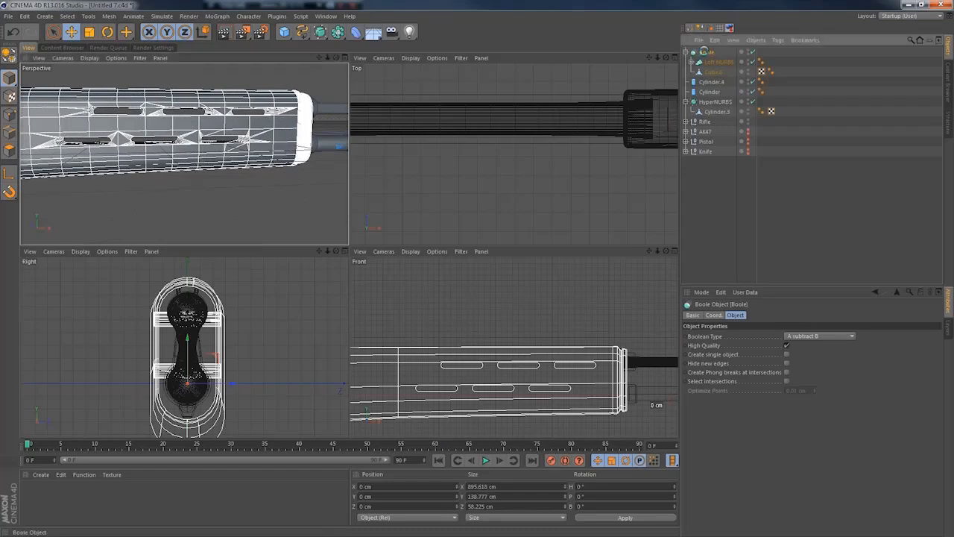
key("c")
left_click(686, 52)
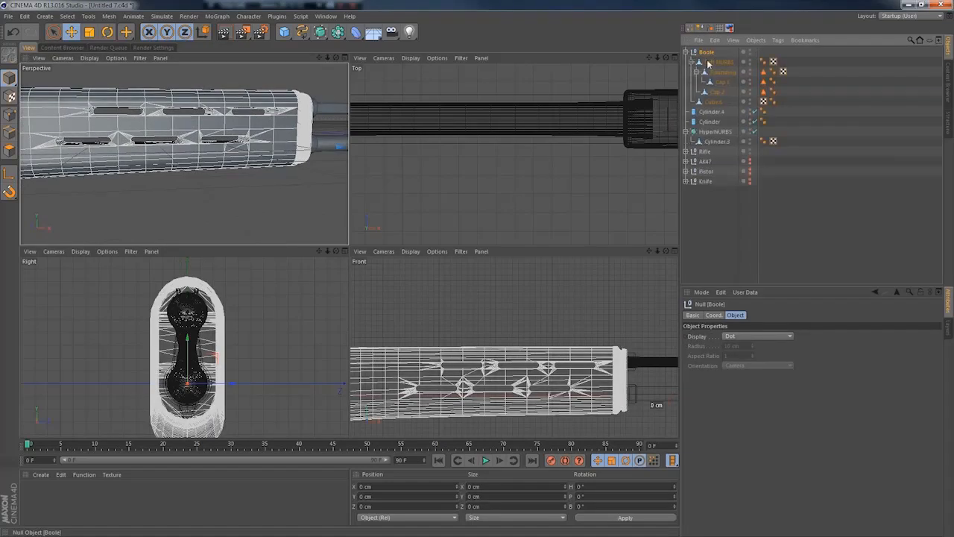
left_click(712, 102, "shift")
right_click(711, 100)
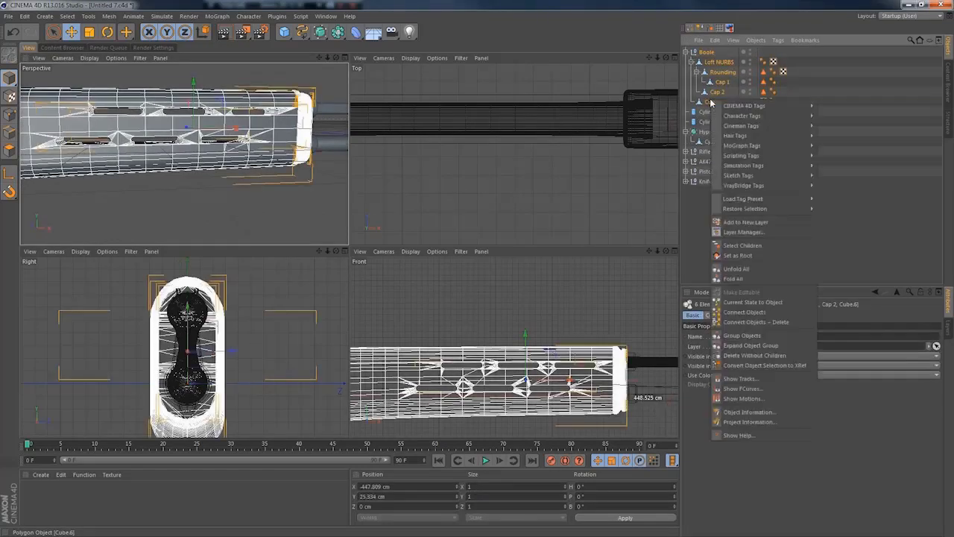
left_click(746, 322)
Delete the three polygon selection tags from the merged slotted body and deselect it.
left_click(779, 52)
left_click(800, 52, "shift")
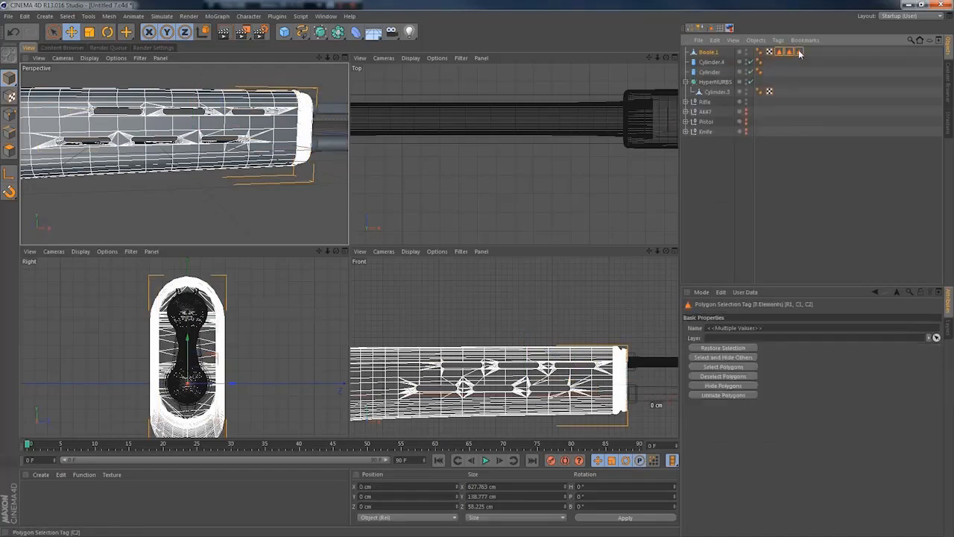
key("Delete")
left_click(708, 52)
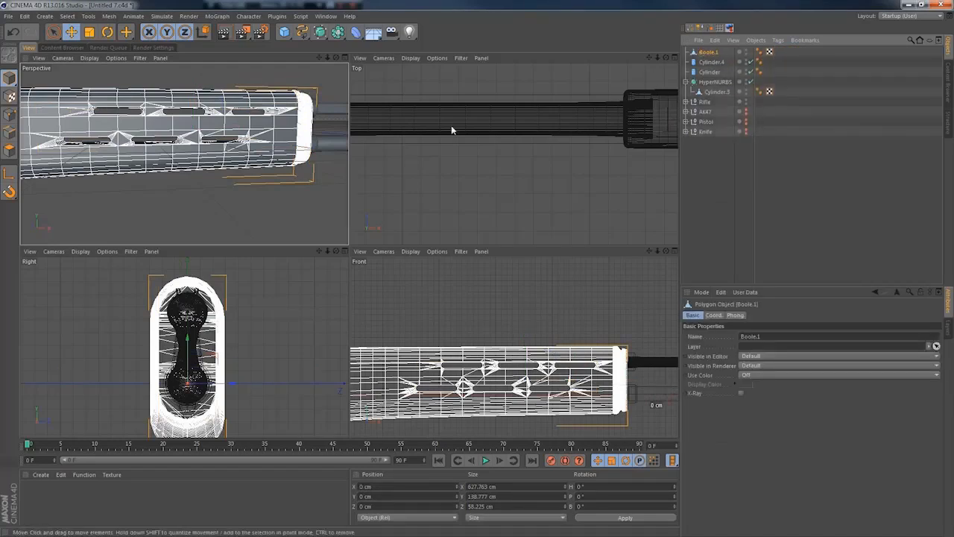
left_click(667, 178)
Examine the slotted body and its fit with the tubes and the barrel from several angles.
scroll(186, 142, "up", 3)
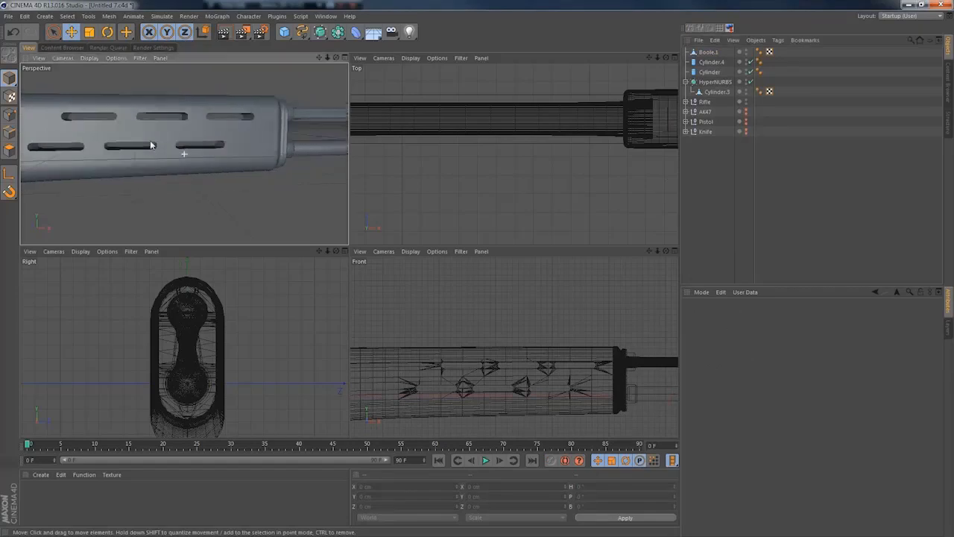
scroll(180, 146, "down", 4)
left_click_drag(225, 136, 237, 137, "alt")
middle_click_drag(237, 137, 181, 136, "alt")
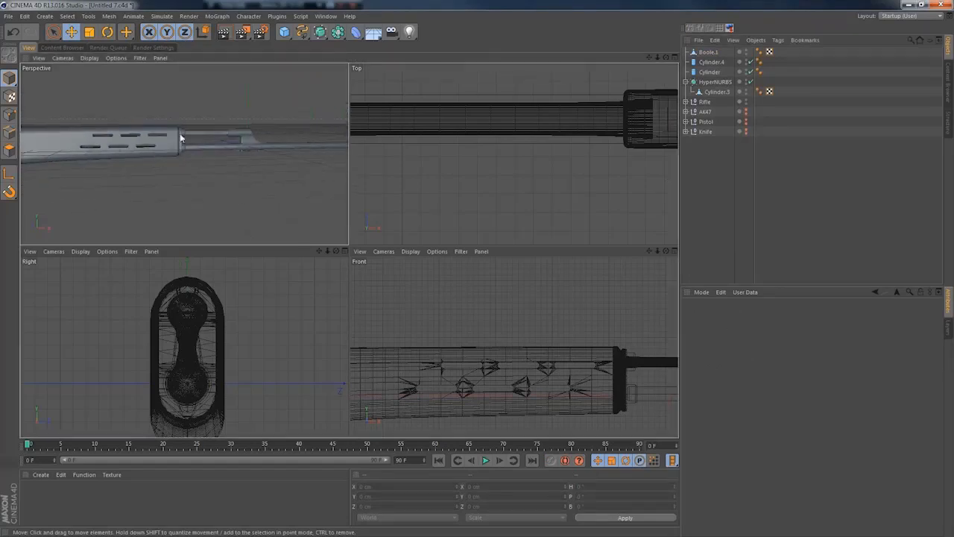
middle_click(181, 136)
left_click_drag(373, 217, 252, 213, "alt")
left_click_drag(344, 218, 333, 220, "alt")
middle_click_drag(335, 222, 182, 225)
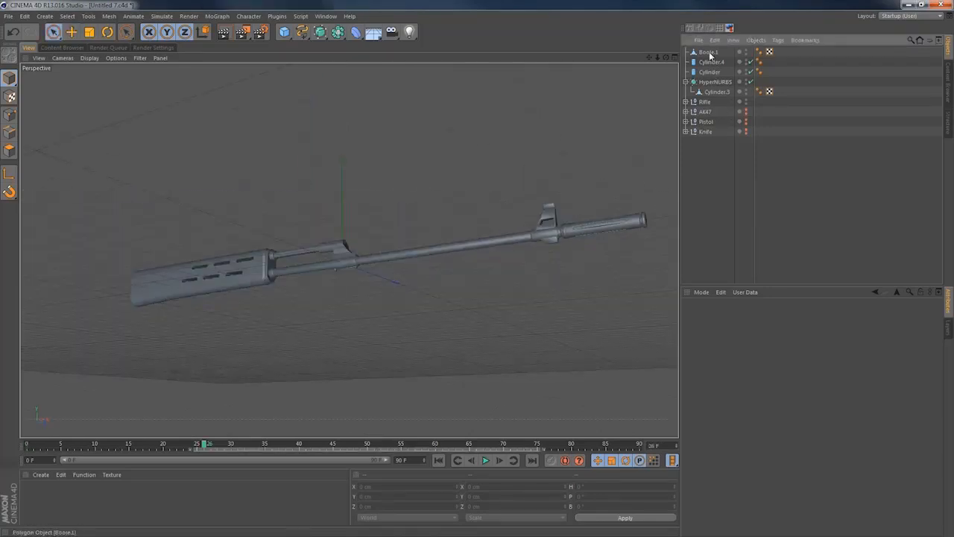
Select the slotted body, both loose cylinders and the HyperNURBS with its child.
left_click(710, 53)
left_click(717, 91, "shift")
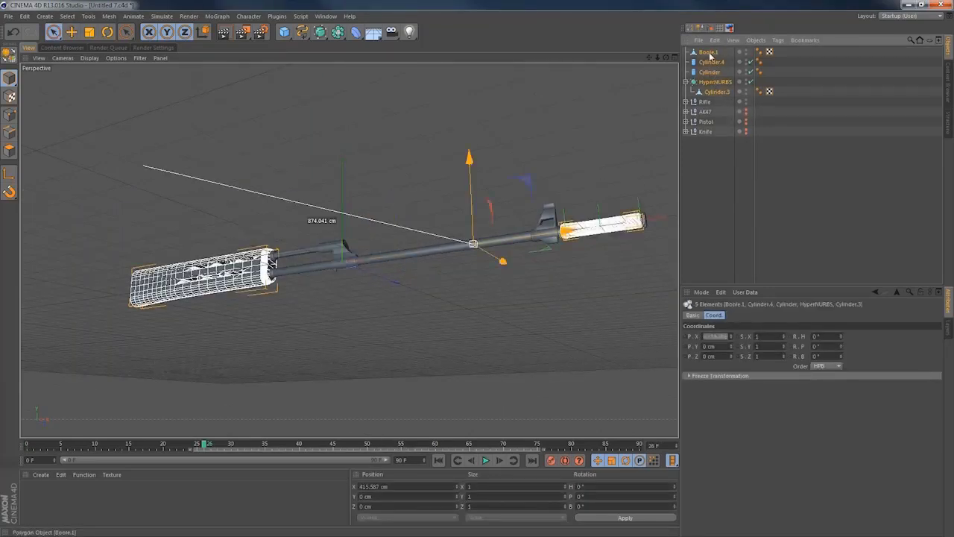